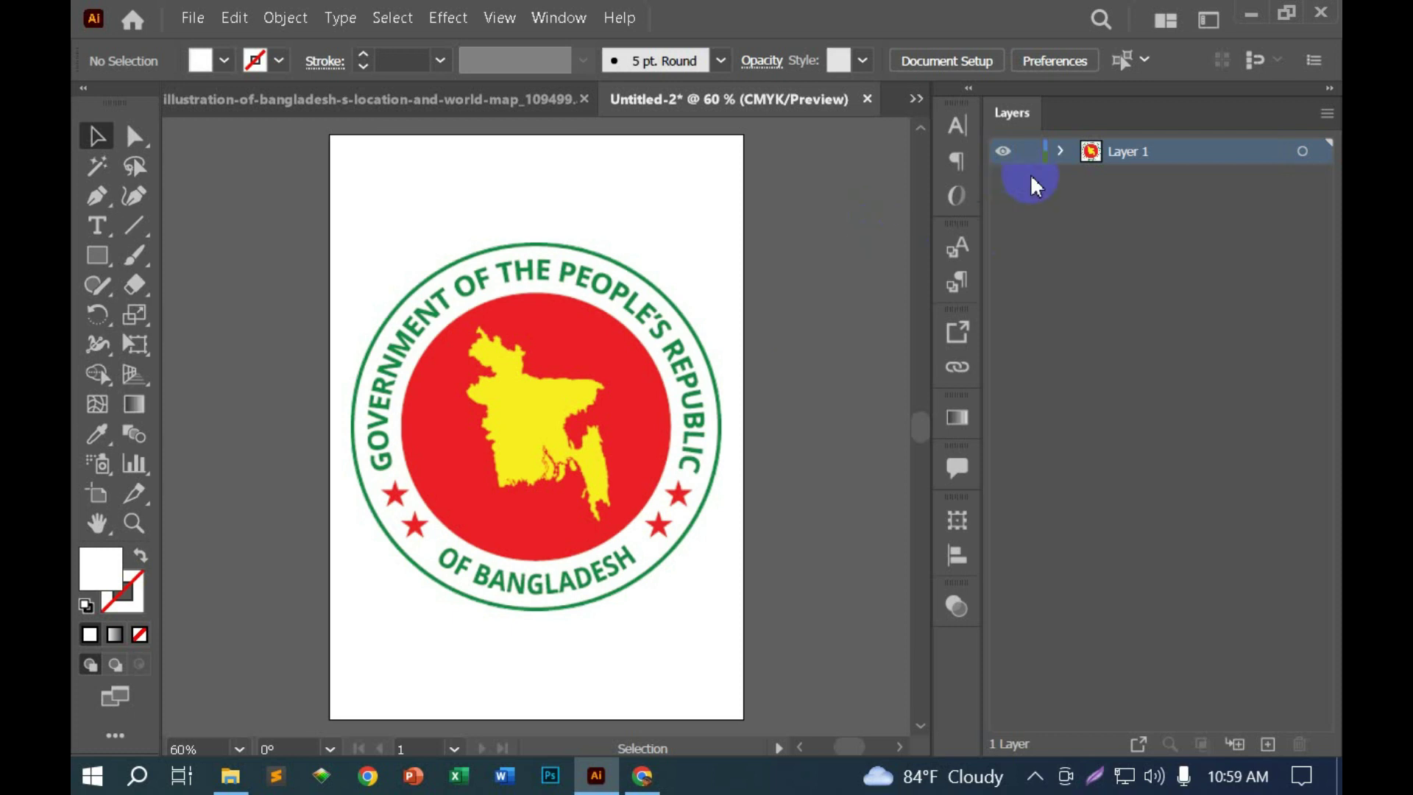
# Step: Expand Layer 1 in the Layers panel to list the emblem's <Image> sublayer
pyautogui.click(1059, 151)
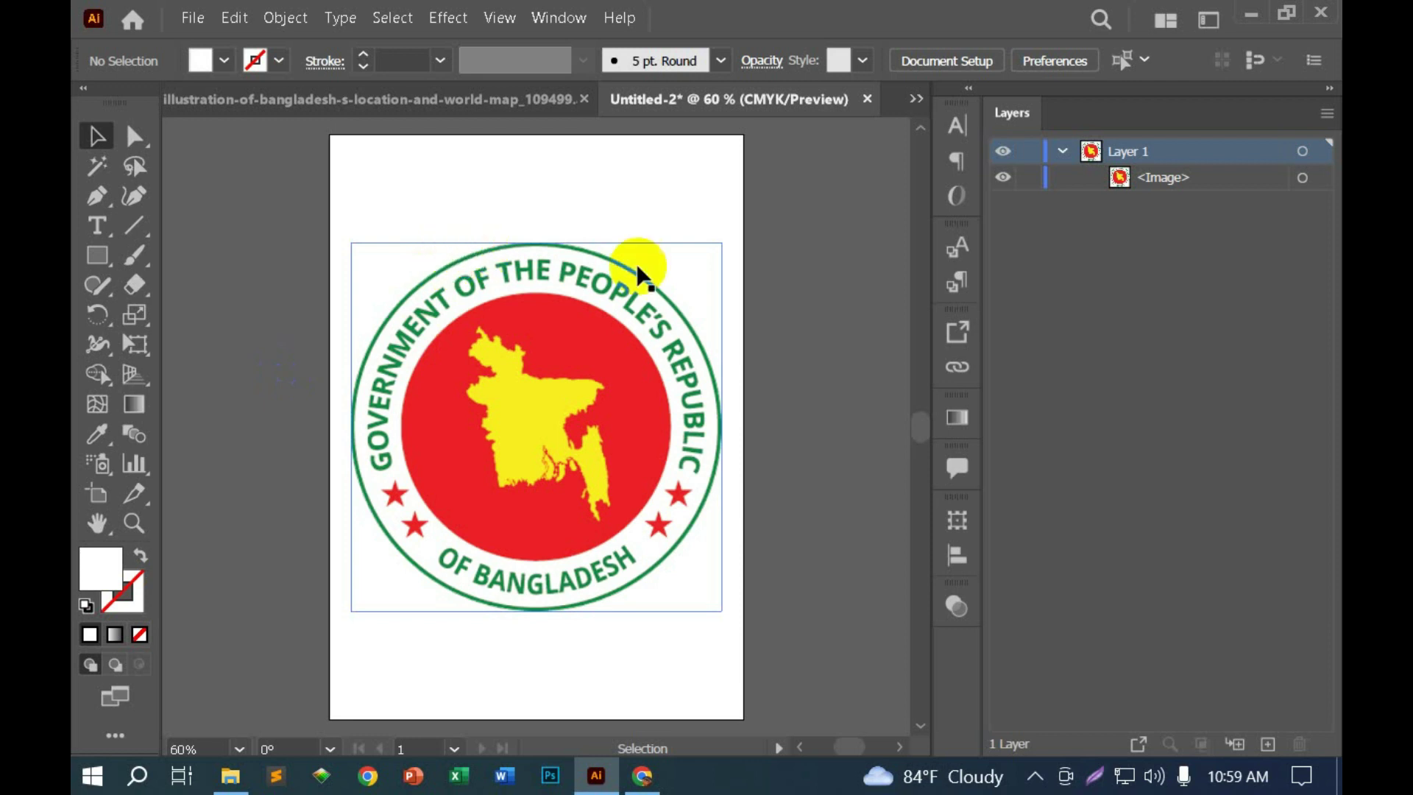
# Step: Check the emblem <Image> layer's options without changes, then select the image from the Layers panel
pyautogui.doubleClick(1204, 179)
pyautogui.click(845, 429)
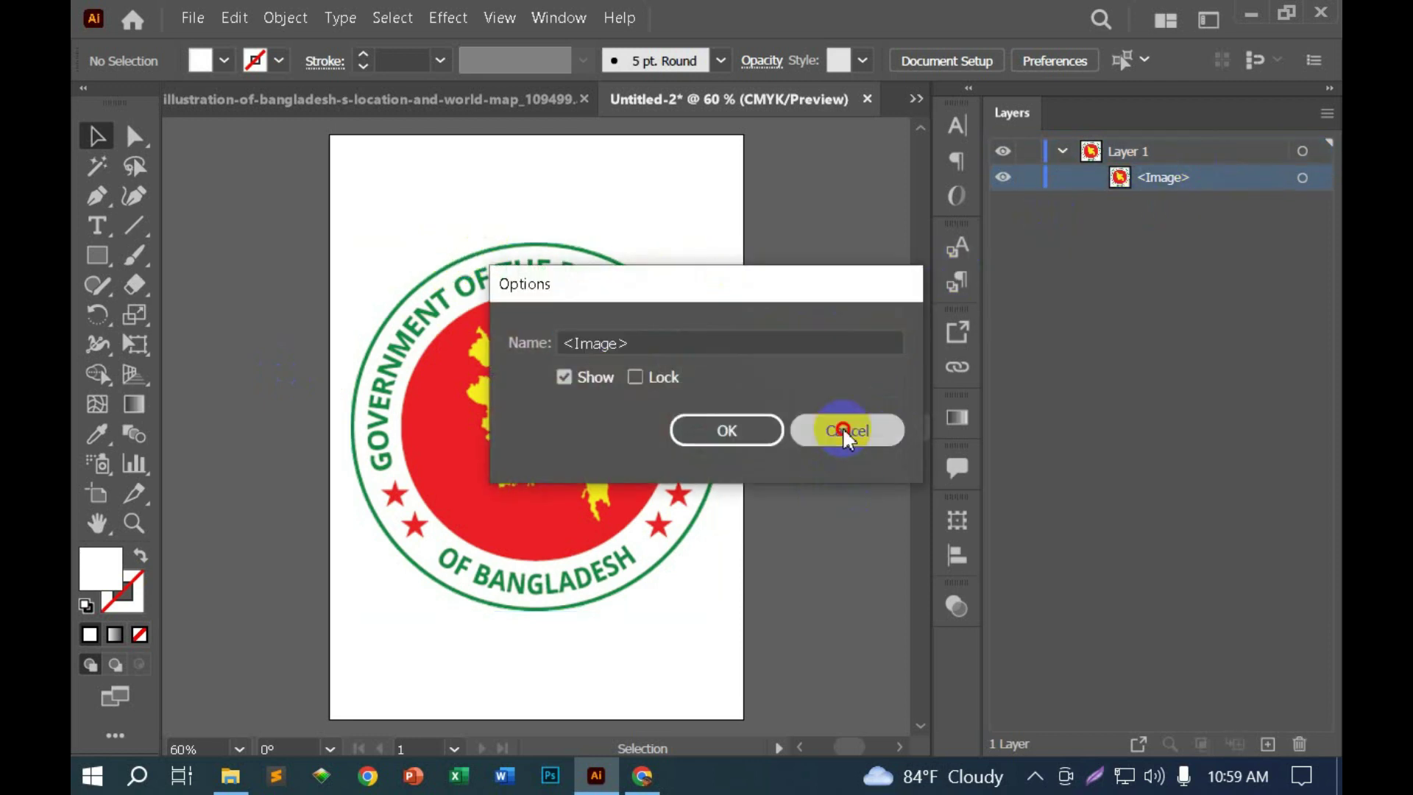
pyautogui.doubleClick(1120, 178)
pyautogui.click(839, 429)
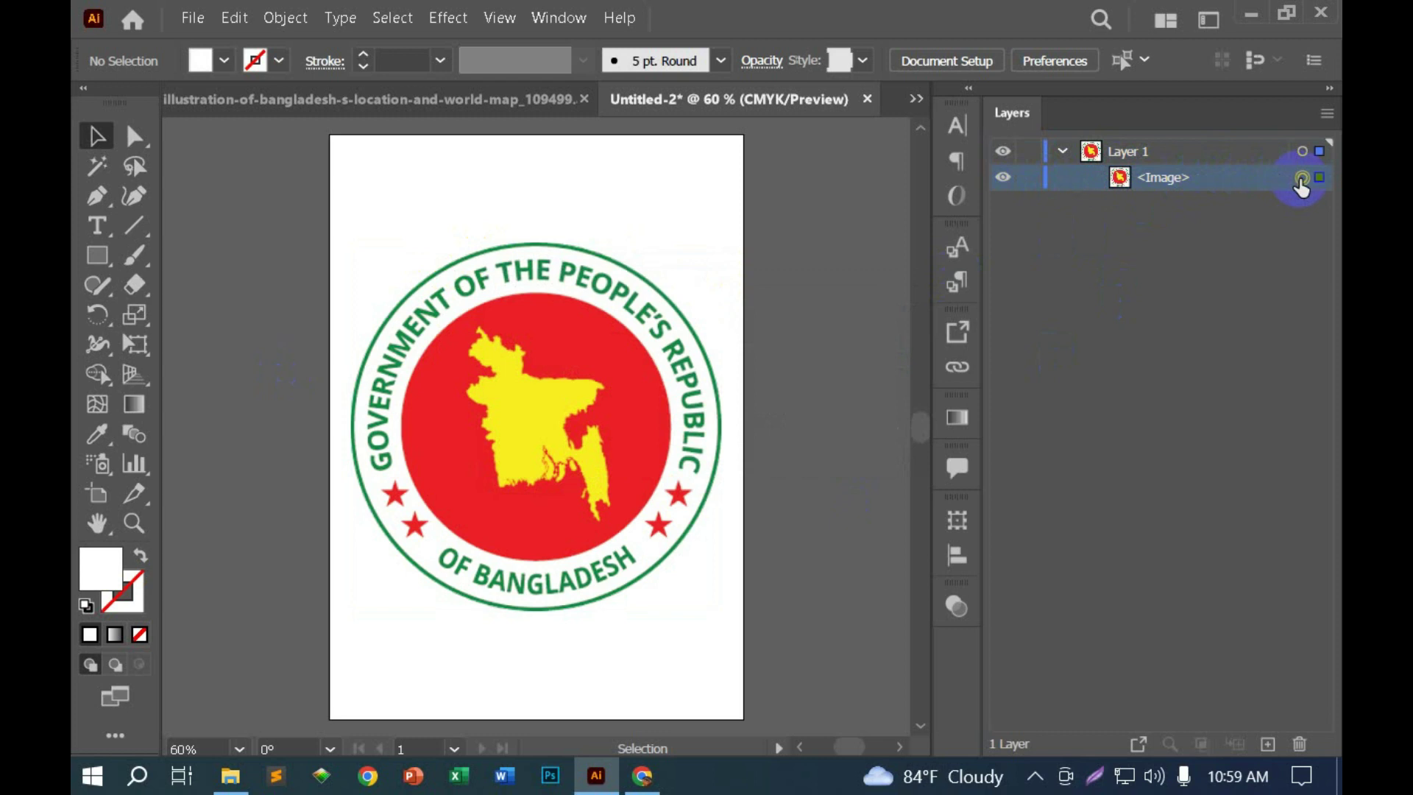
pyautogui.click(1301, 178)
pyautogui.click(1004, 179)
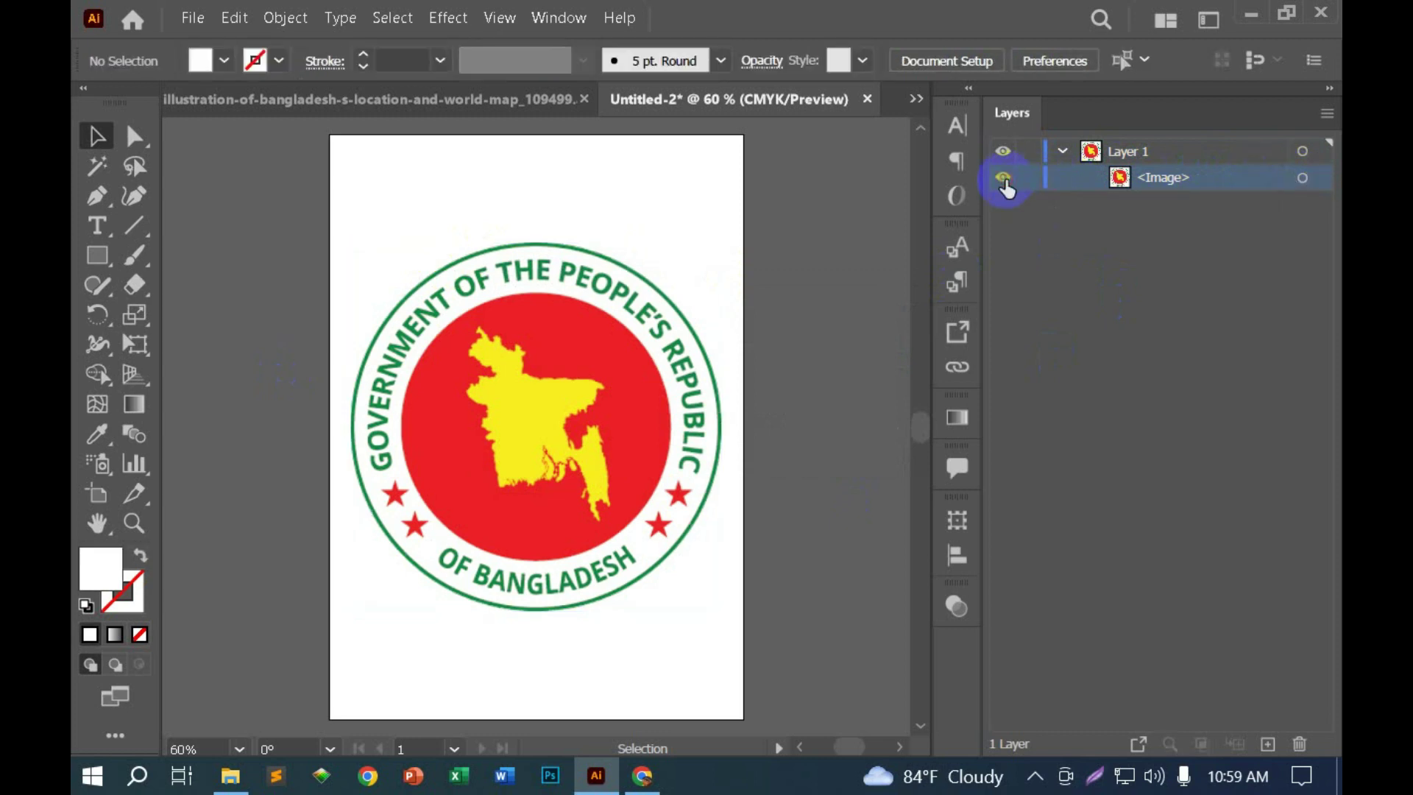
pyautogui.doubleClick(1165, 179)
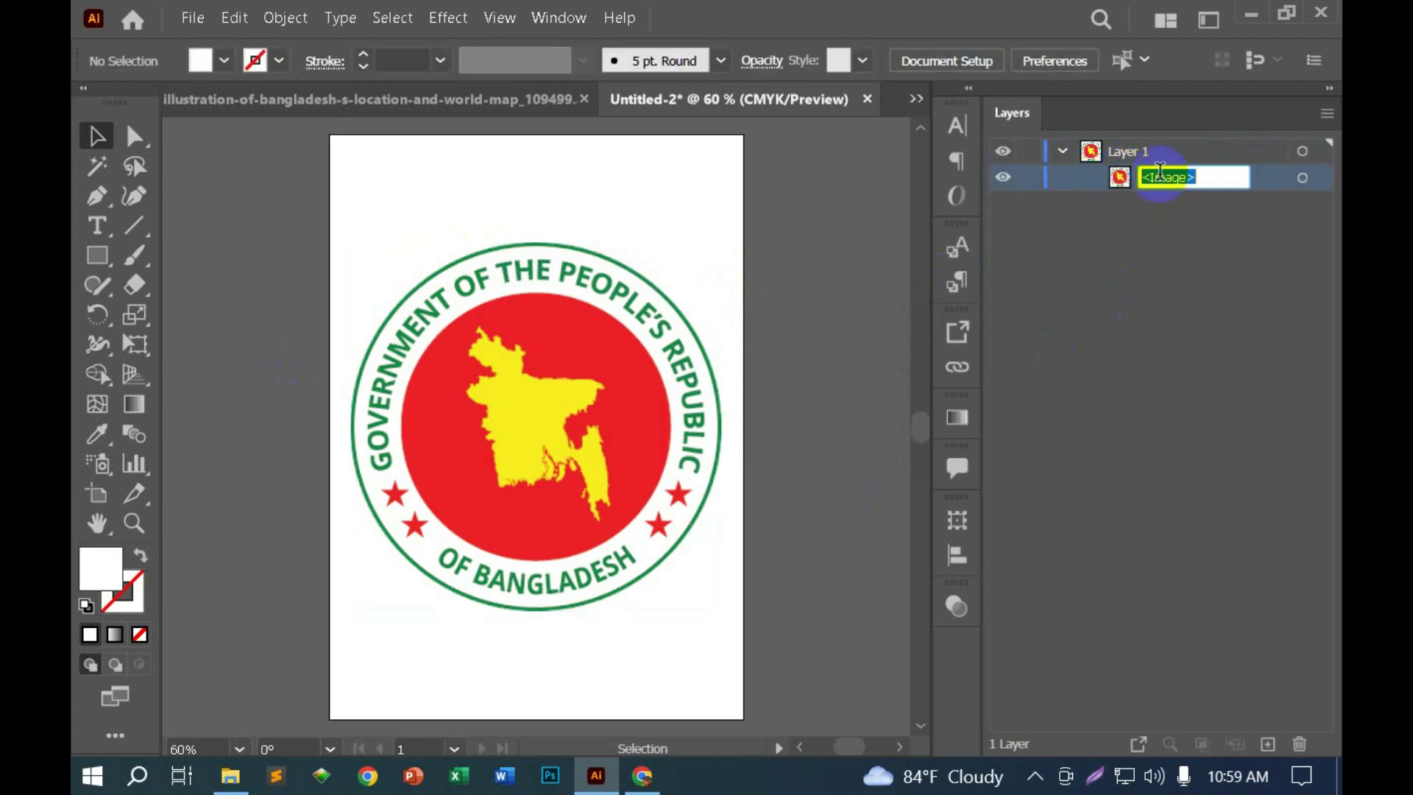
pyautogui.click(1272, 191)
pyautogui.doubleClick(1273, 191)
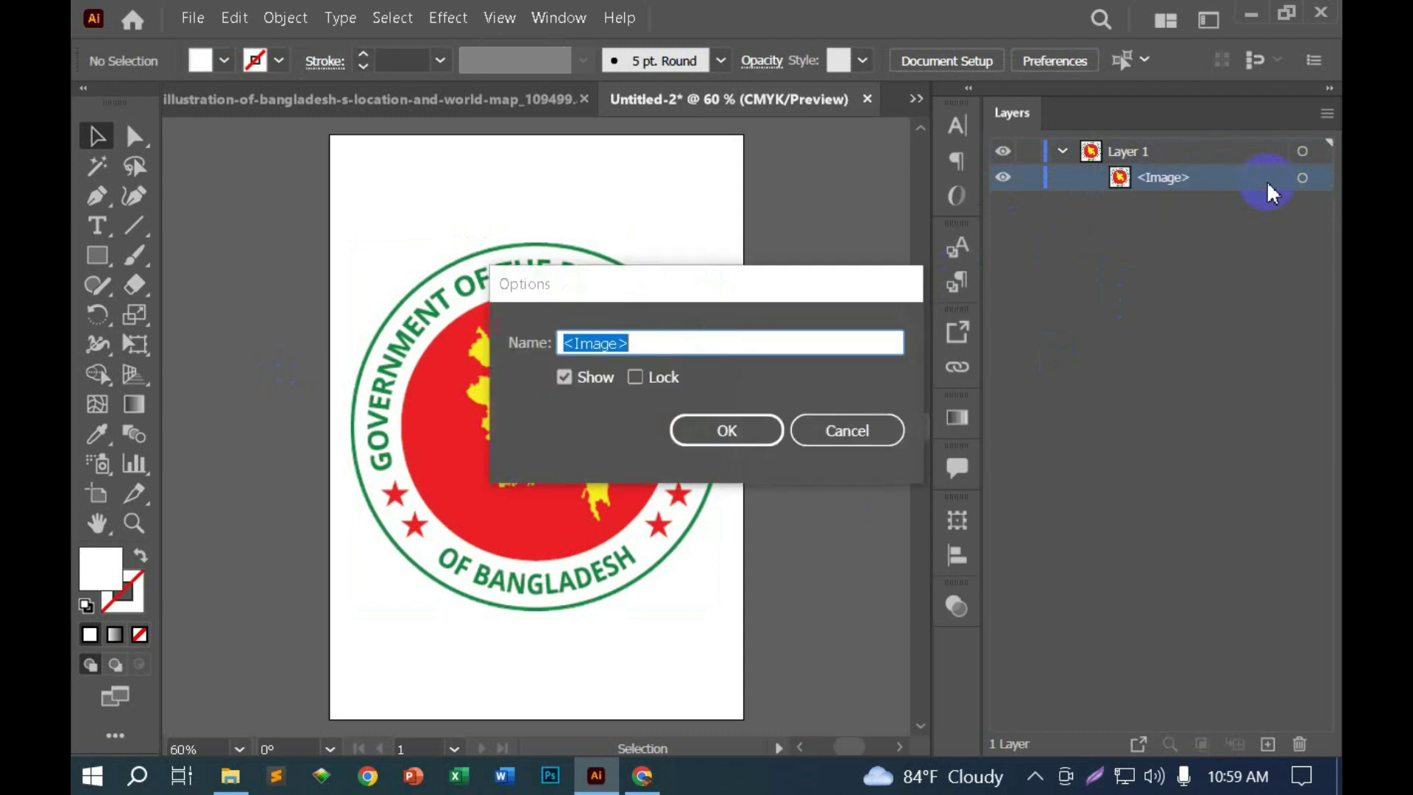
pyautogui.click(832, 429)
# Step: Lower the emblem image's opacity to 38%, then lock it with Ctrl+2
pyautogui.click(638, 415)
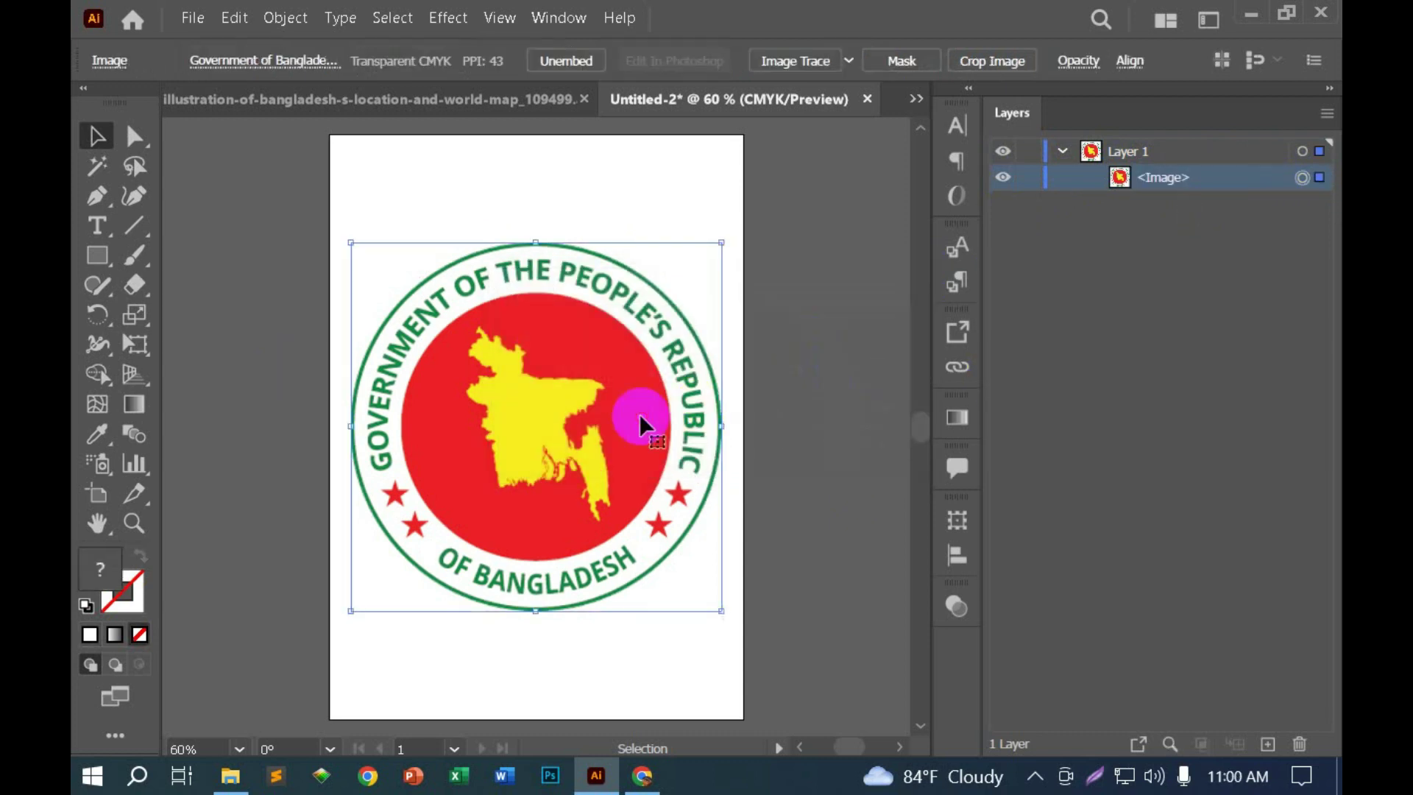
pyautogui.click(557, 345)
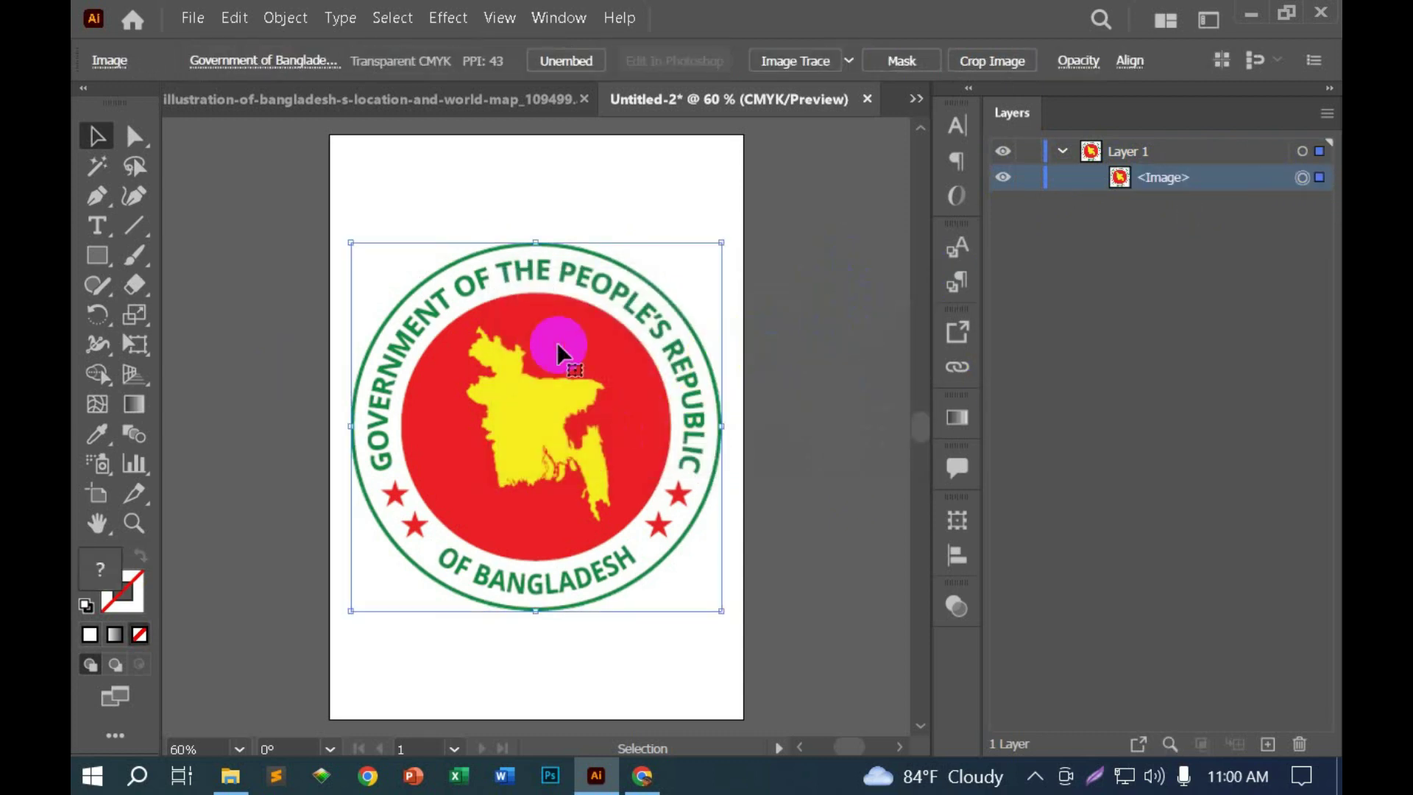
pyautogui.click(1078, 60)
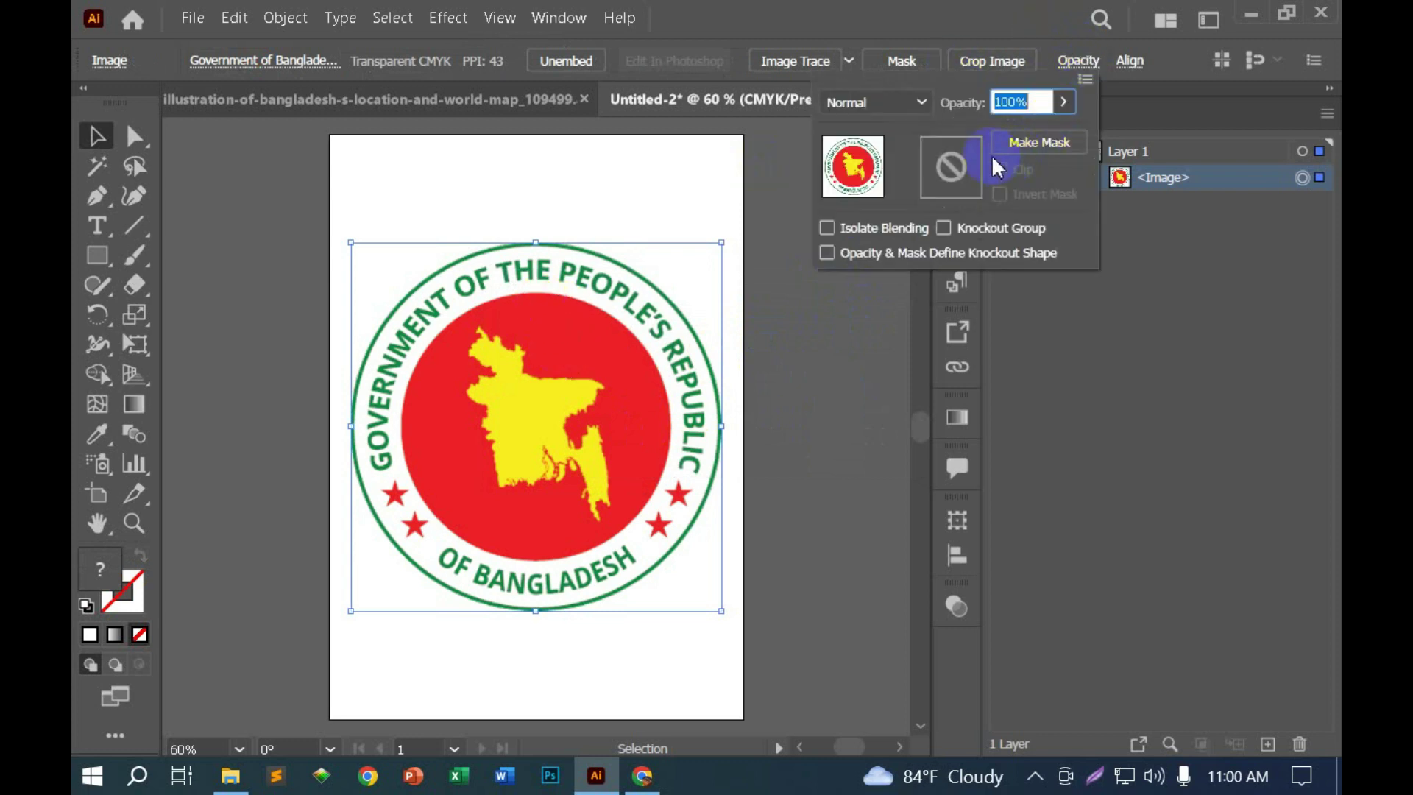
pyautogui.click(1064, 103)
pyautogui.moveTo(1063, 132); pyautogui.dragTo(1032, 133)
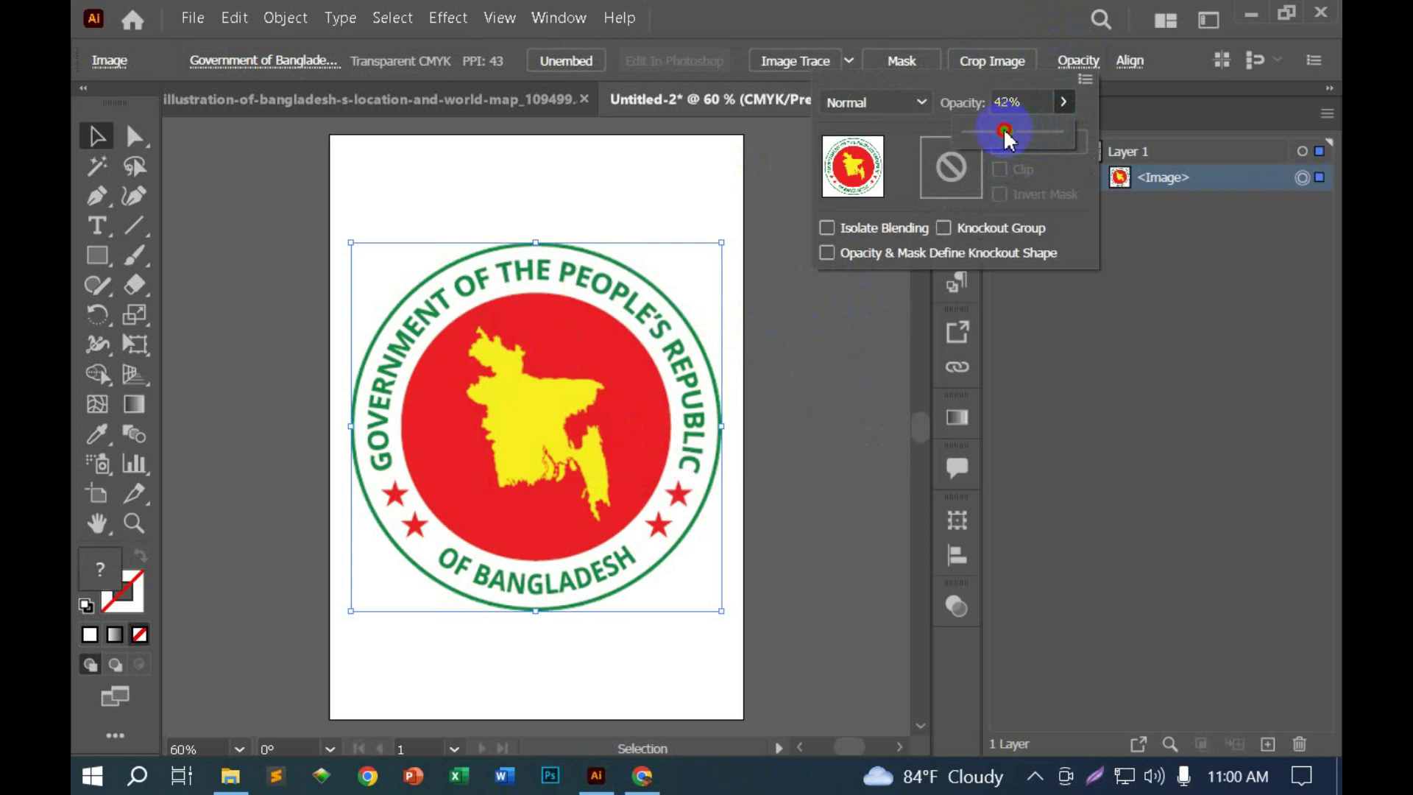
pyautogui.moveTo(1002, 135); pyautogui.dragTo(1001, 133)
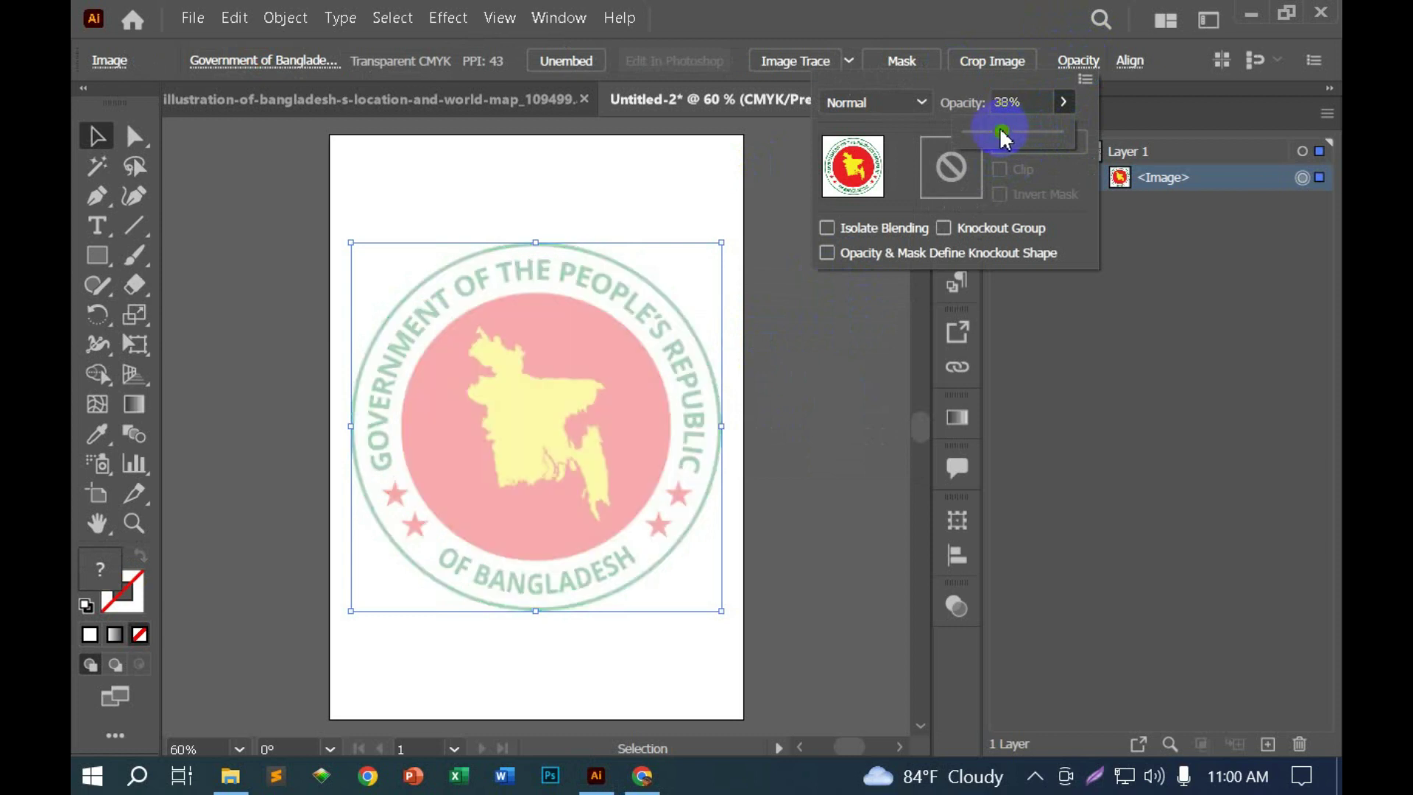
pyautogui.click(836, 399)
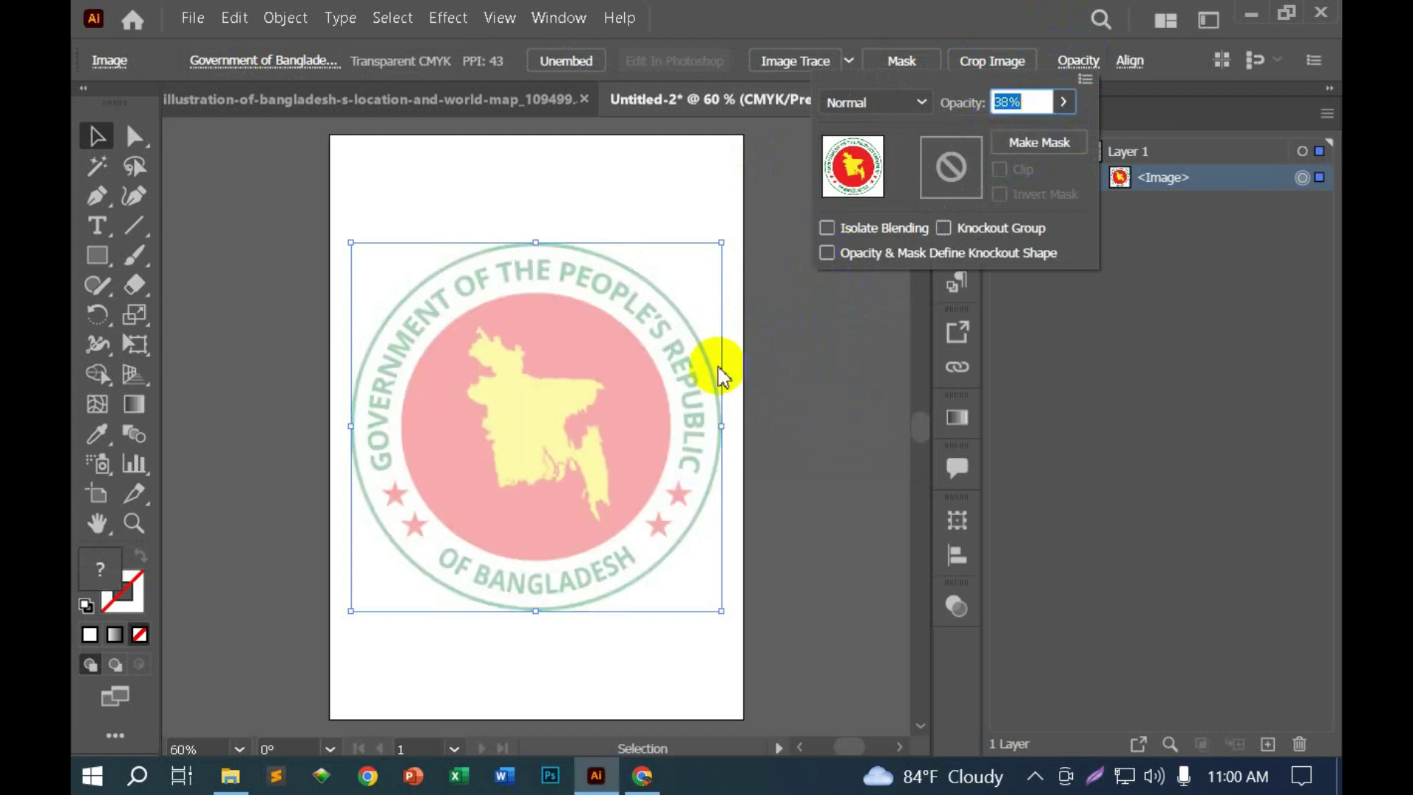
pyautogui.click(588, 368)
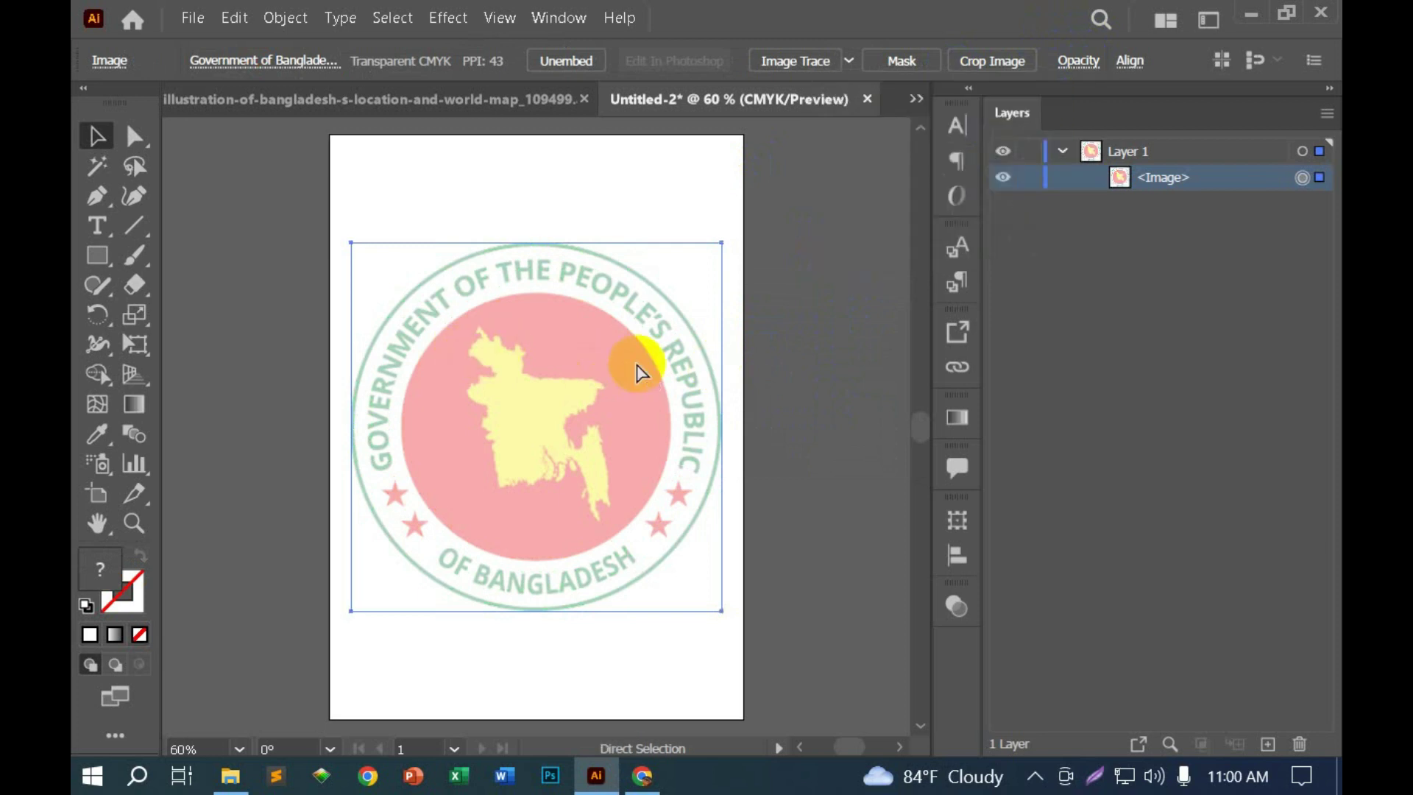
pyautogui.hotkey('ctrl', '2')
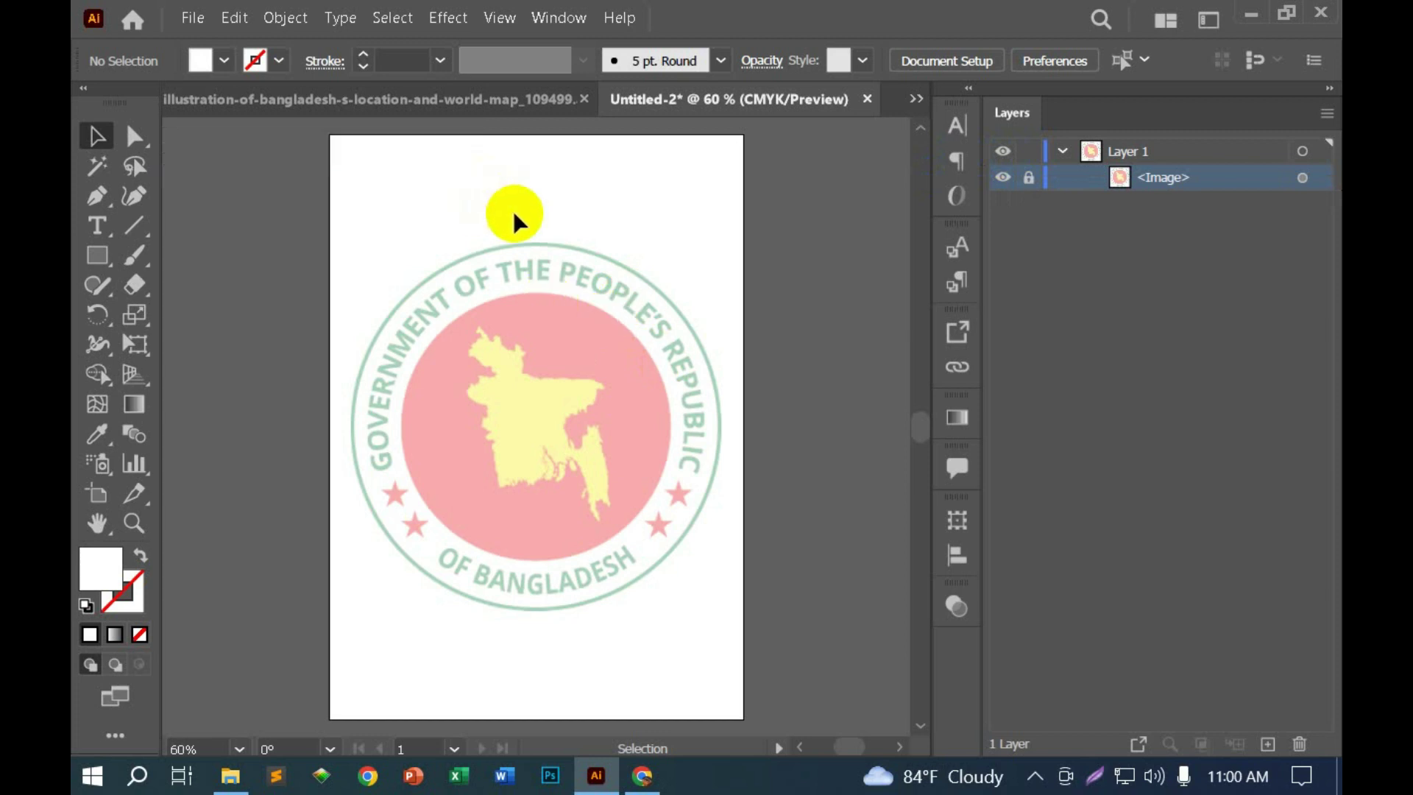
# Step: Draw an unfilled ellipse over the emblem and resize it to the outer green ring
pyautogui.press('l')
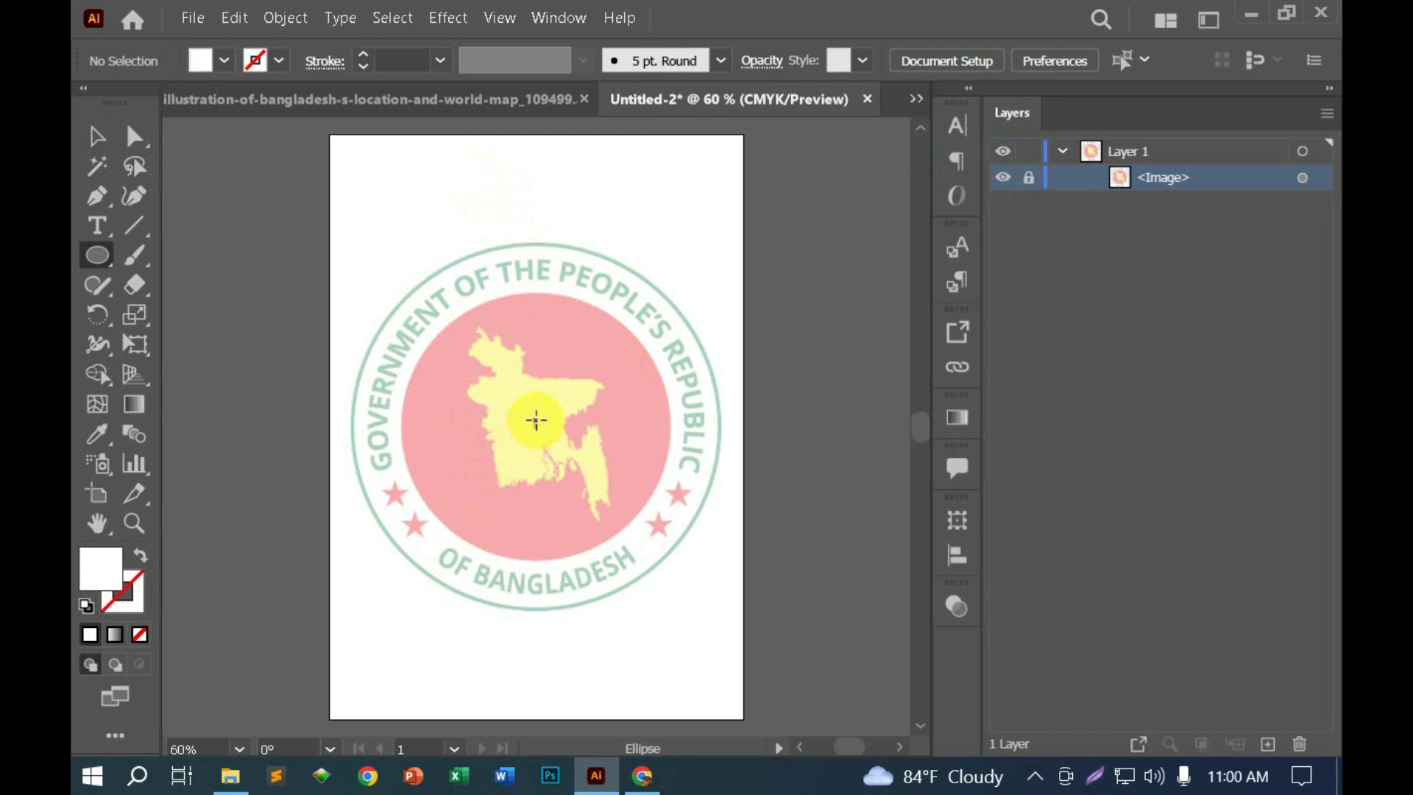
pyautogui.moveTo(535, 426); pyautogui.dragTo(720, 480)
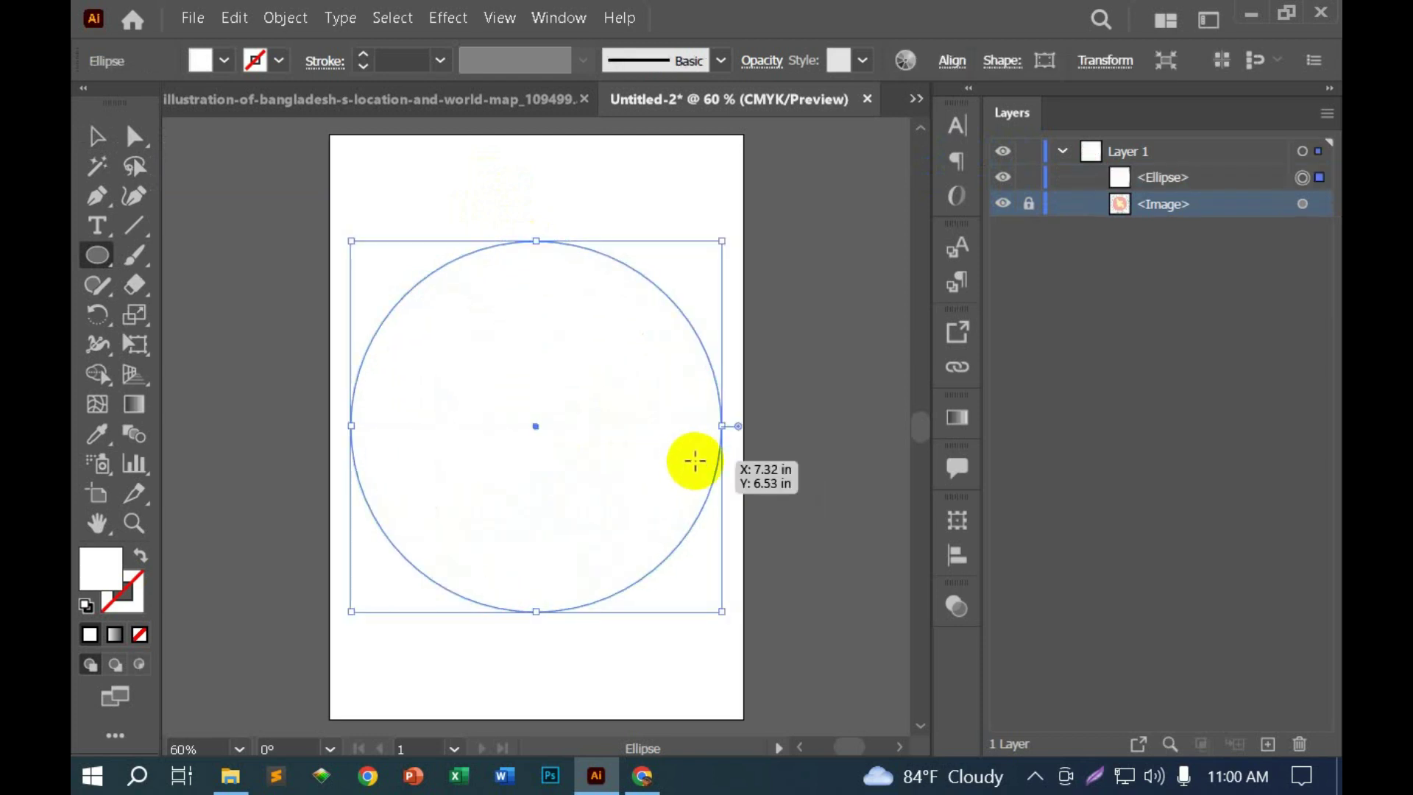
pyautogui.hotkey('shift', 'x')
pyautogui.click(96, 136)
pyautogui.scroll(5, 511, 259)
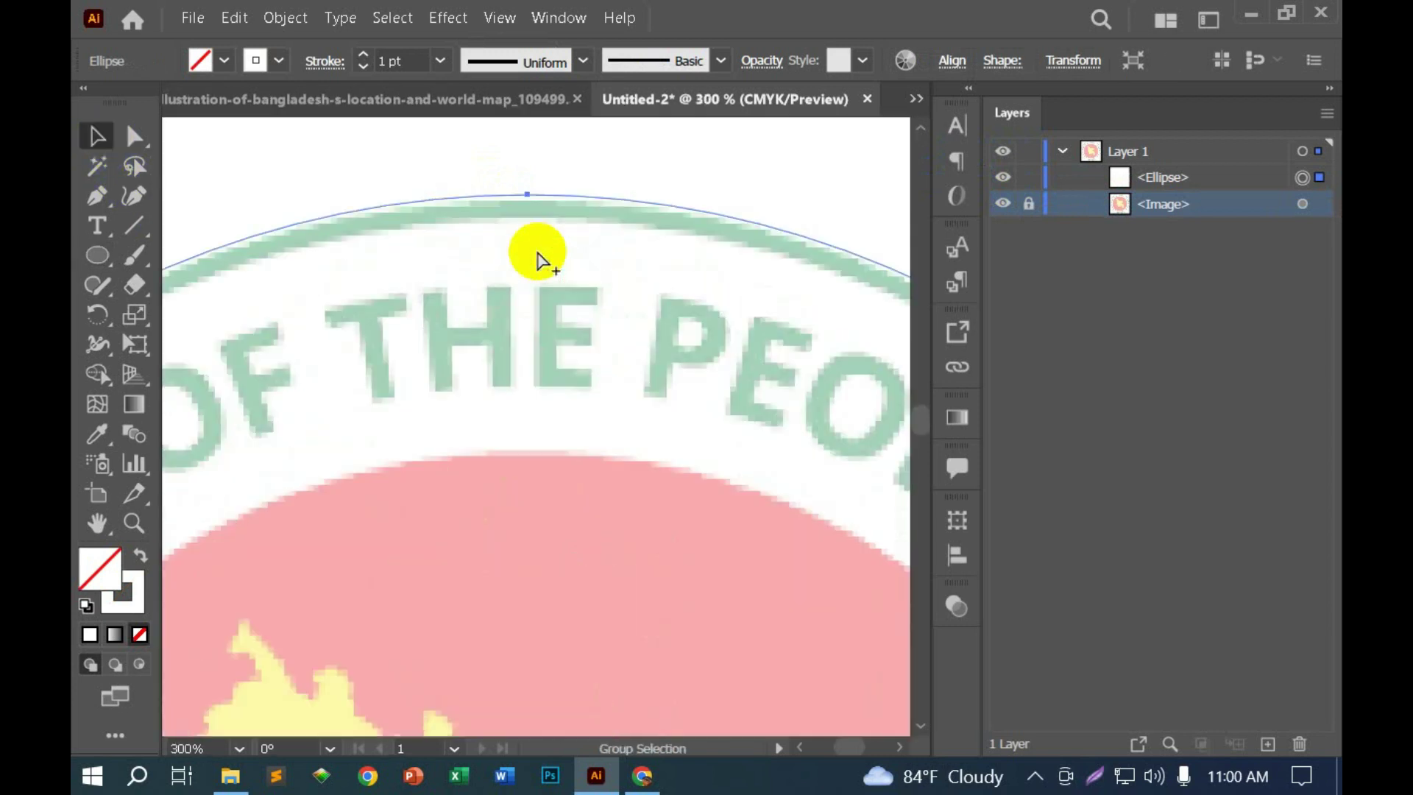
pyautogui.moveTo(524, 194); pyautogui.dragTo(528, 208)
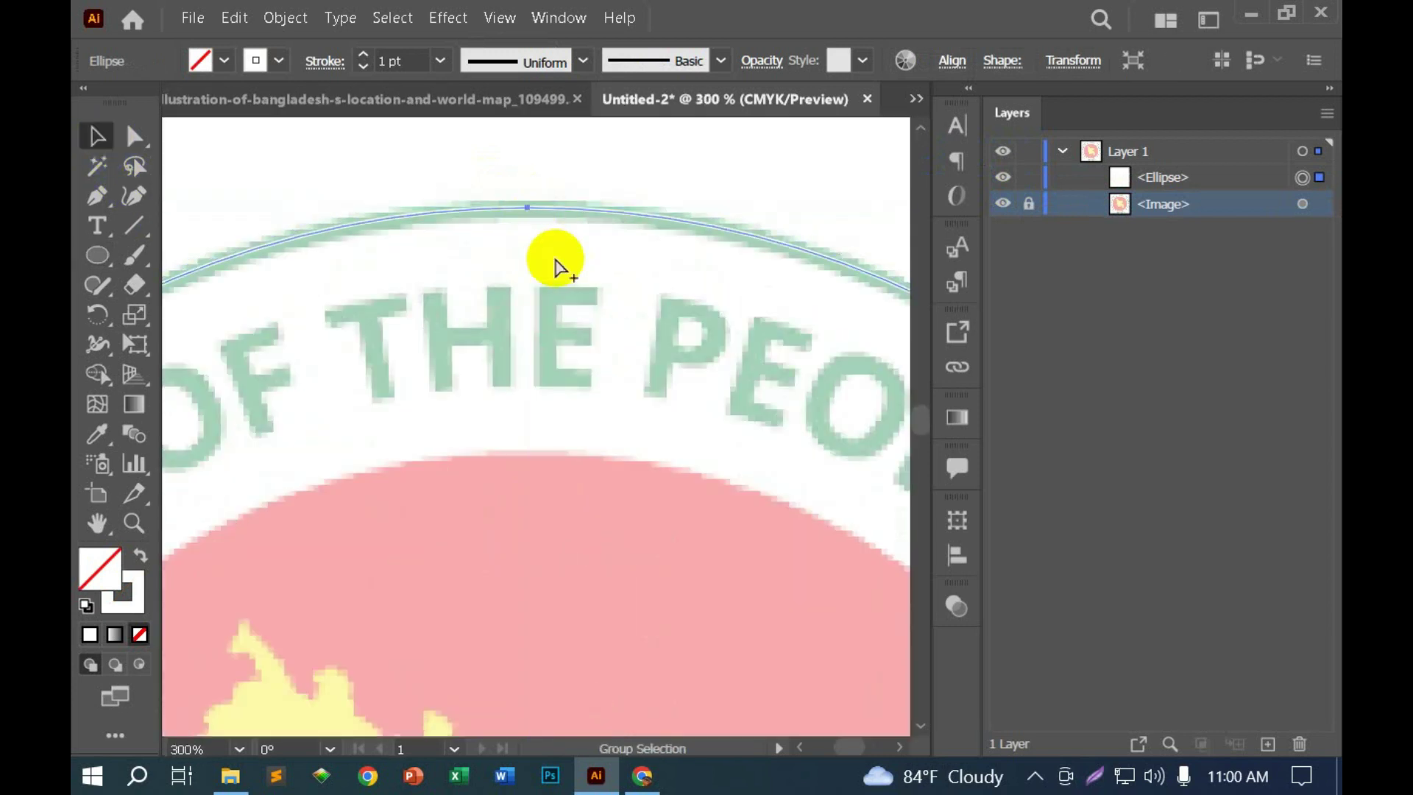
pyautogui.scroll(-8, 545, 368)
pyautogui.scroll(8, 537, 410)
pyautogui.scroll(3, 567, 277)
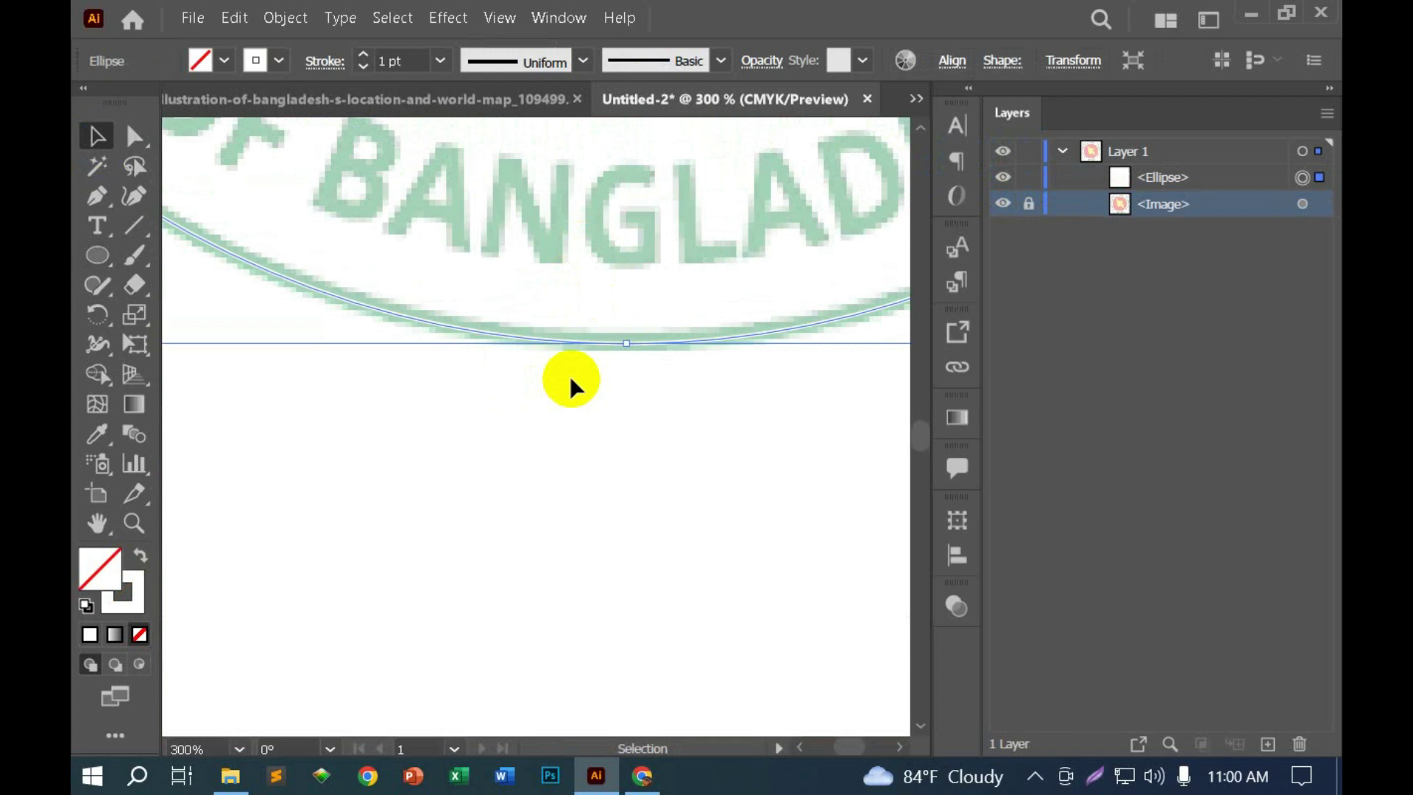
# Step: Sample the lettering's green onto the circle and set its opacity to full
pyautogui.press('i')
pyautogui.click(557, 236)
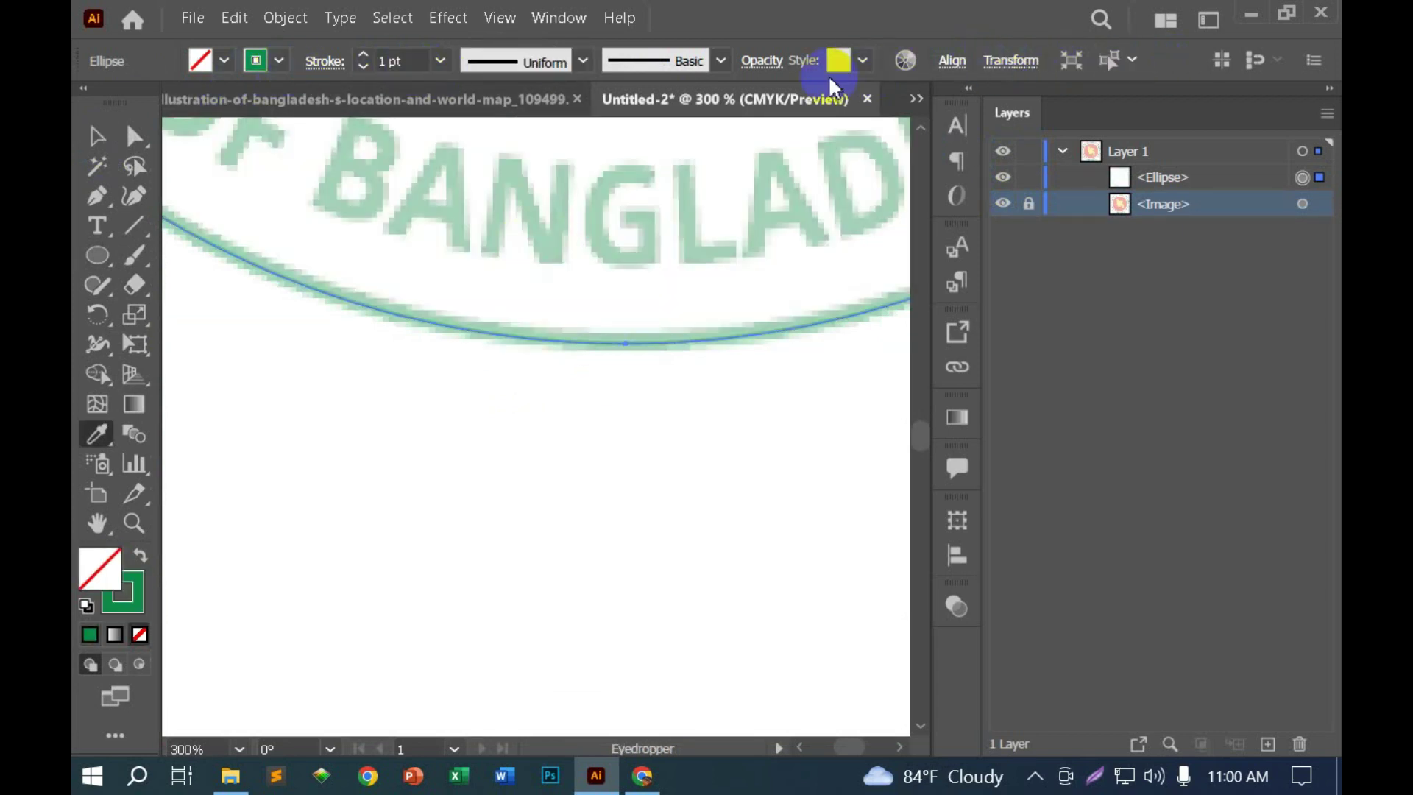
pyautogui.click(762, 61)
pyautogui.moveTo(747, 101)
pyautogui.mouseDown()
pyautogui.moveTo(701, 142)
pyautogui.moveTo(793, 119)
pyautogui.mouseUp()
pyautogui.click(109, 143)
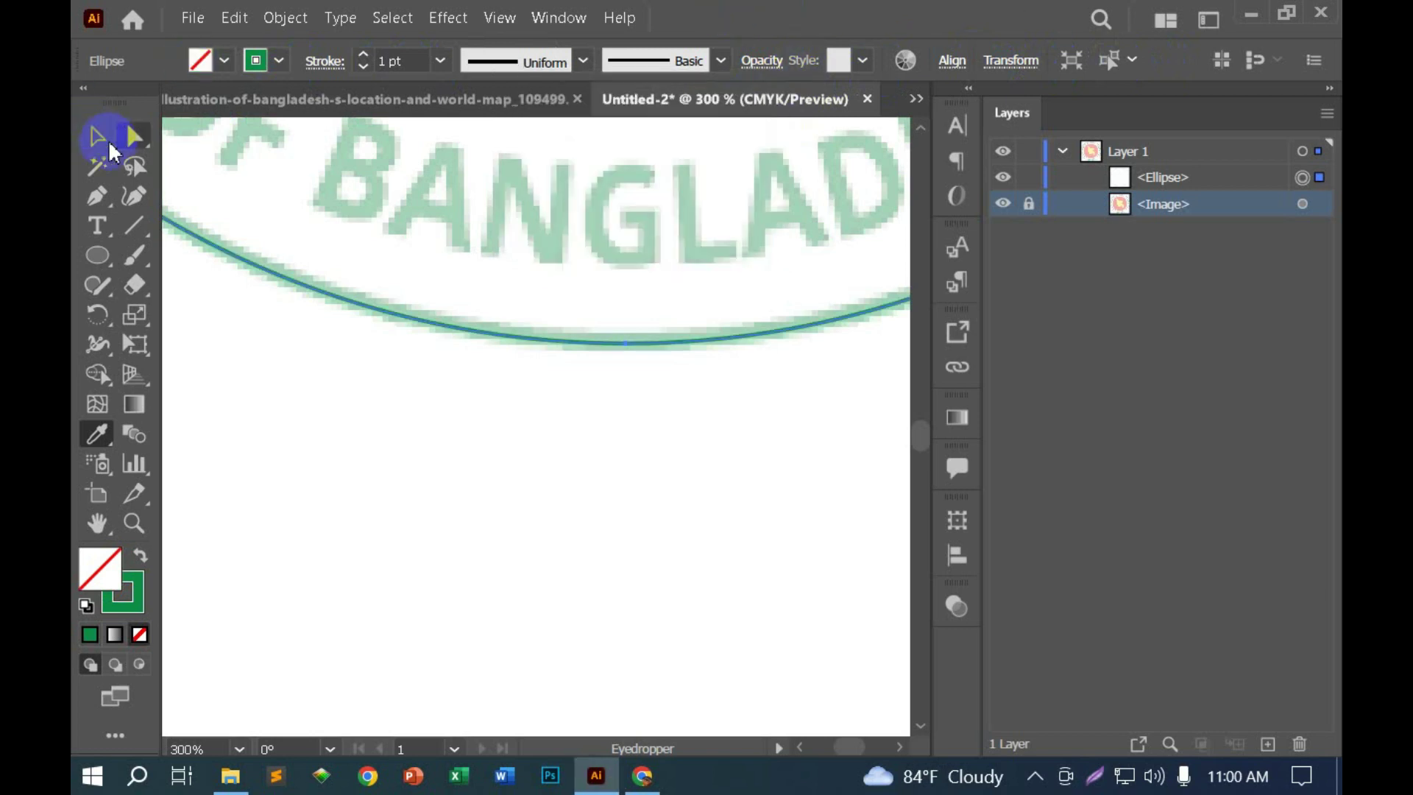
pyautogui.click(391, 401)
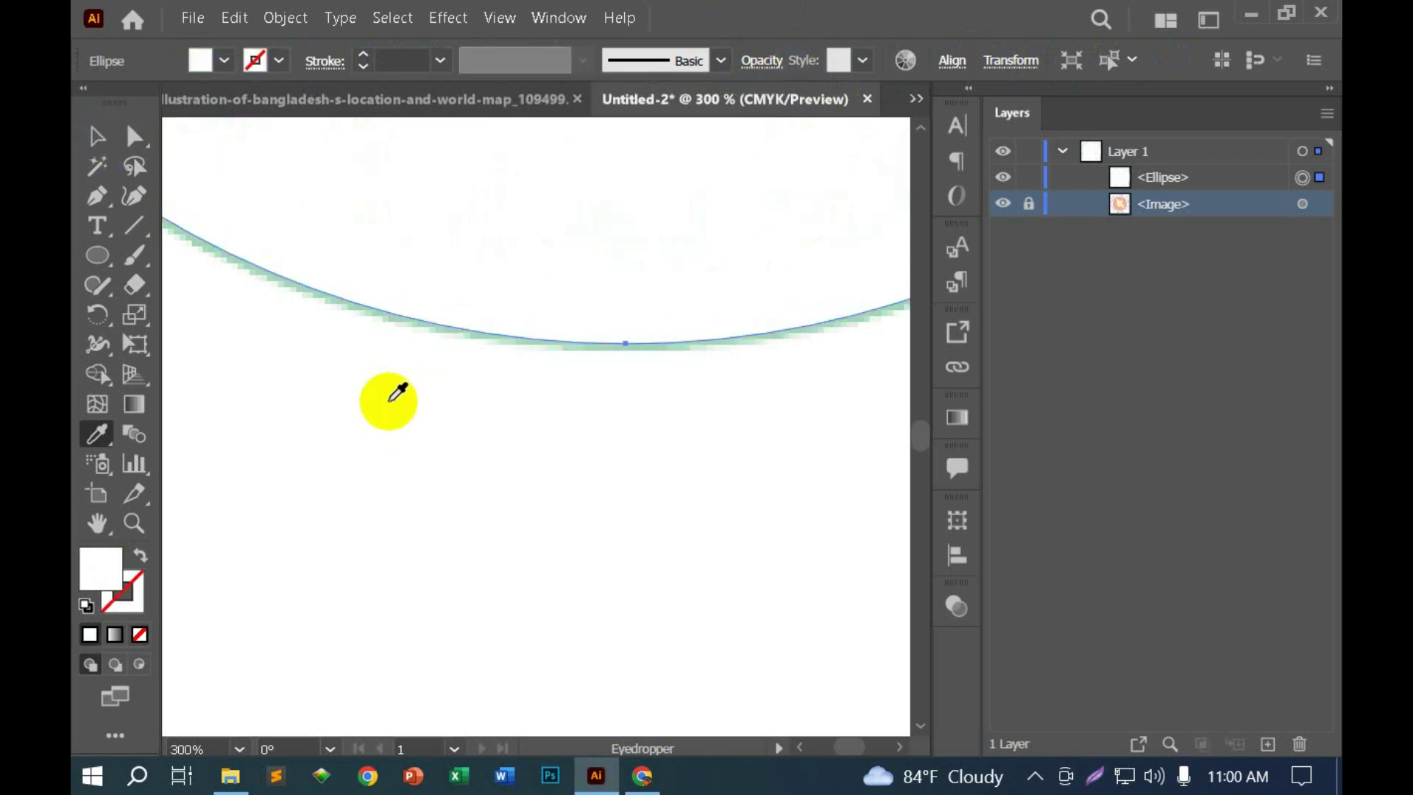
pyautogui.click(96, 136)
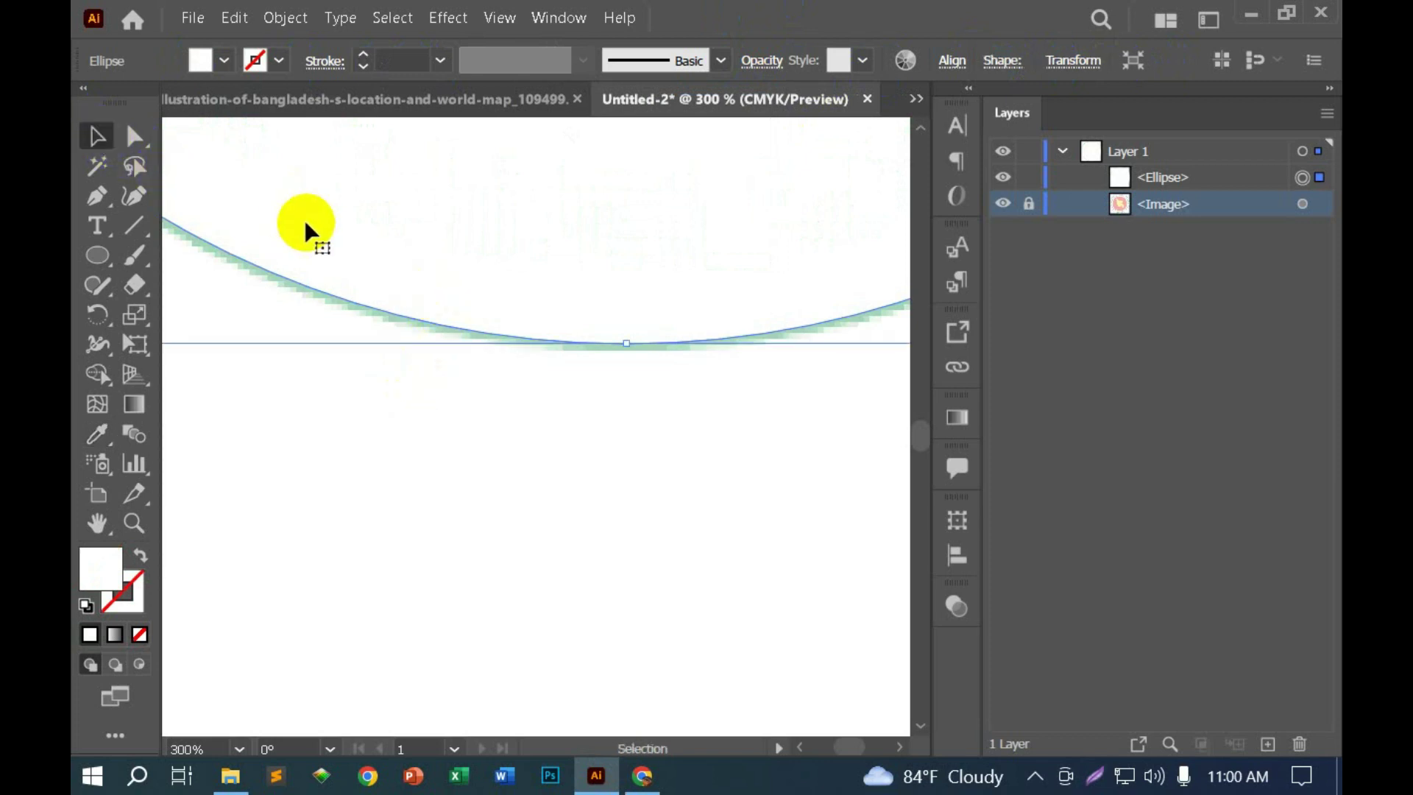
pyautogui.hotkey('shift', 'x')
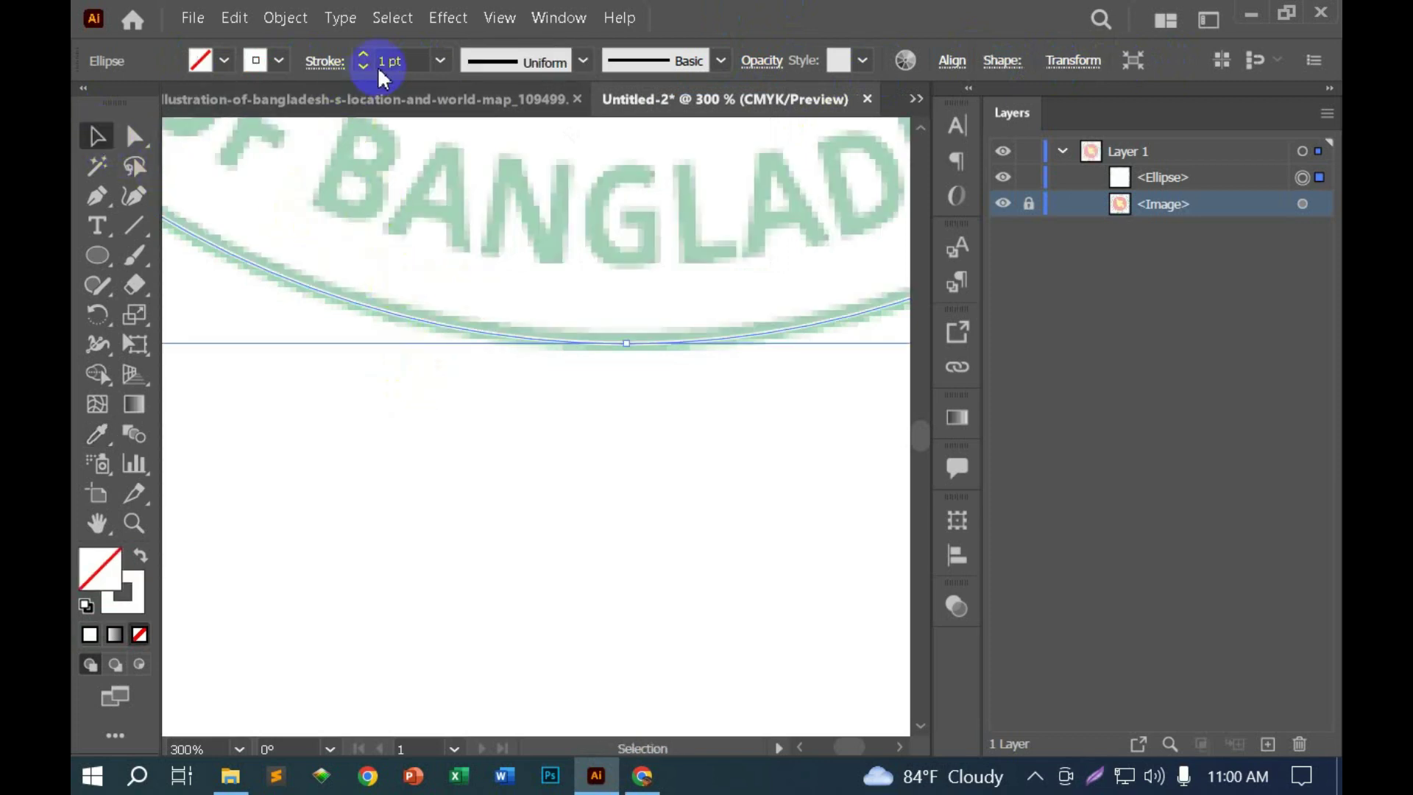
# Step: Make the circle a green outline with no fill at 100% opacity
pyautogui.press('i')
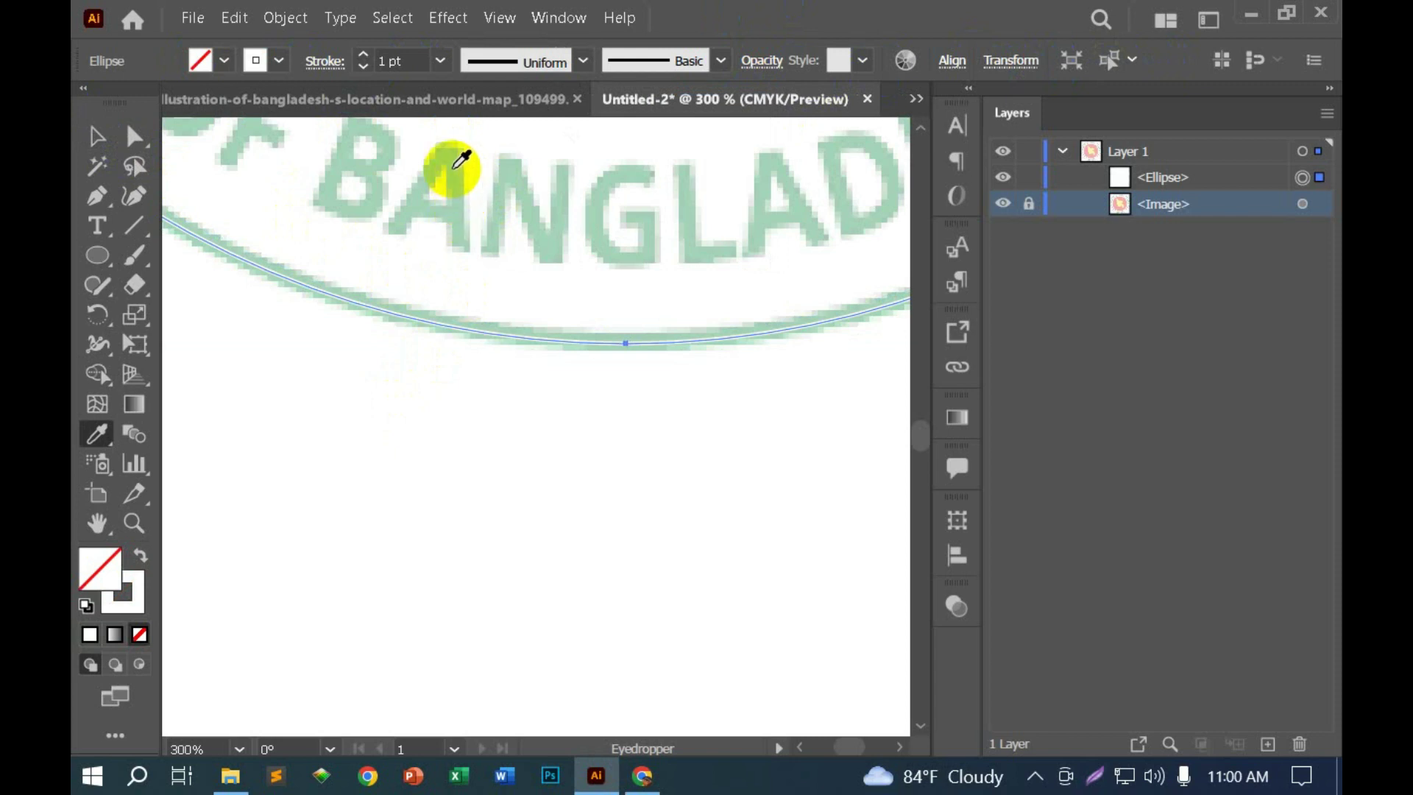
pyautogui.click(456, 165)
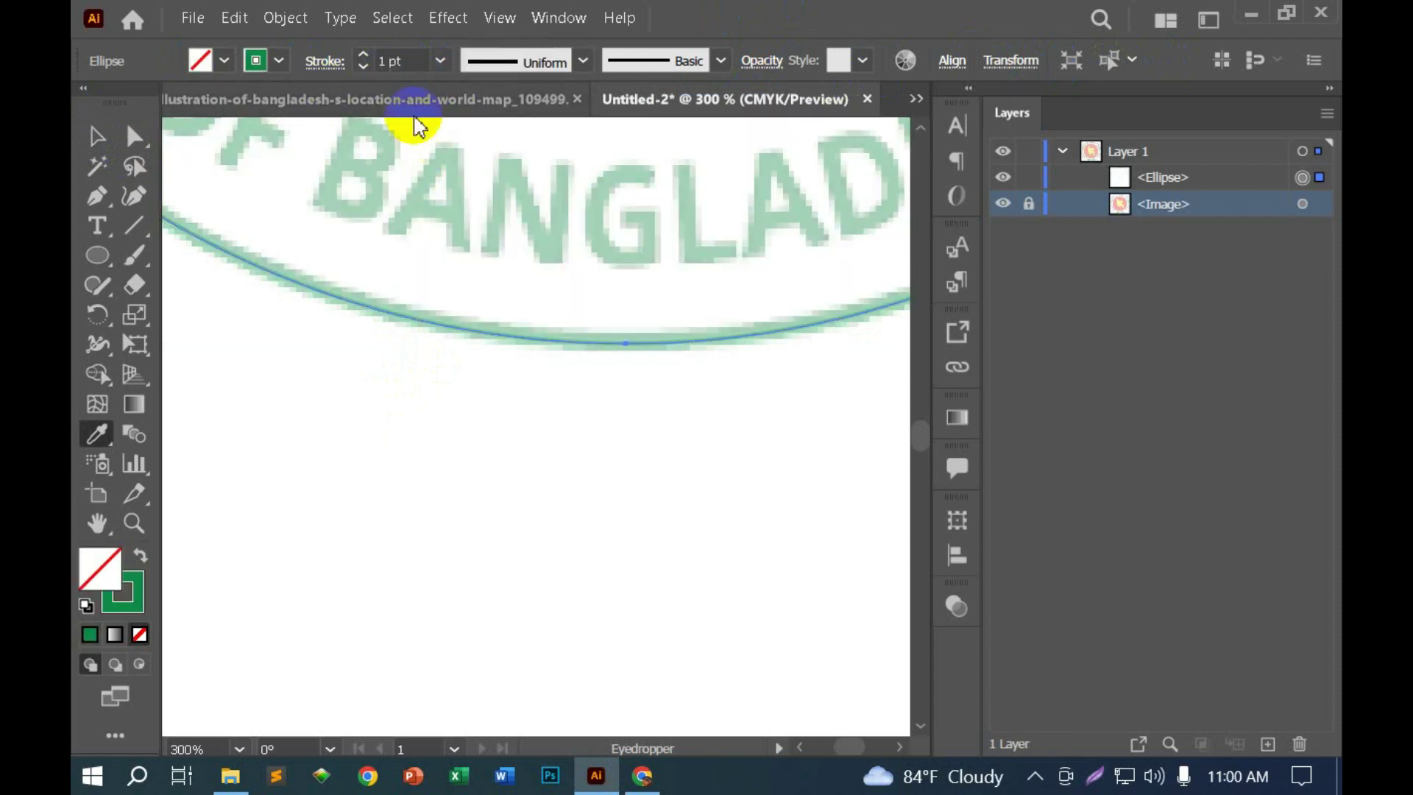
pyautogui.hotkey('shift', 'x')
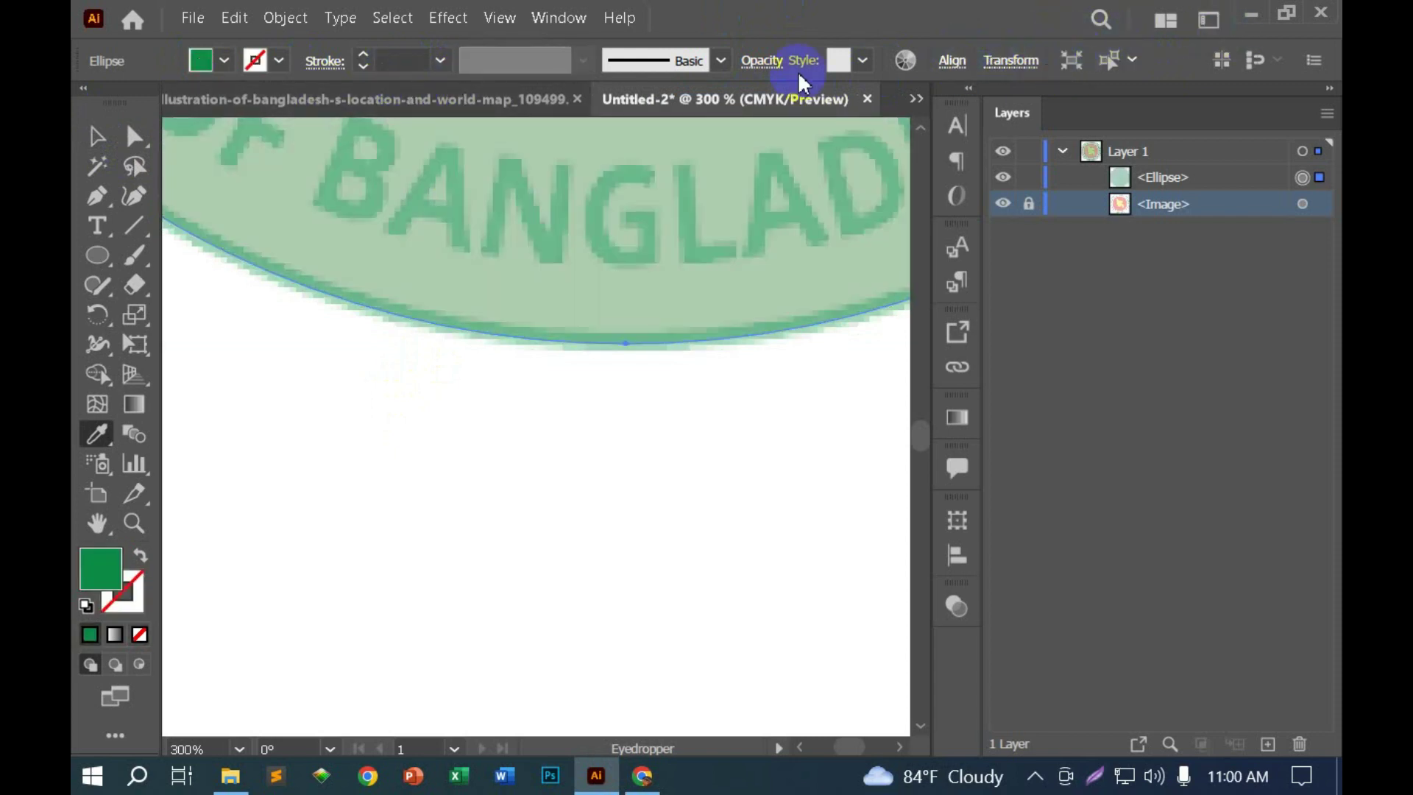
pyautogui.click(762, 60)
pyautogui.moveTo(747, 102)
pyautogui.mouseDown()
pyautogui.moveTo(701, 140)
pyautogui.moveTo(798, 130)
pyautogui.mouseUp()
pyautogui.click(377, 250)
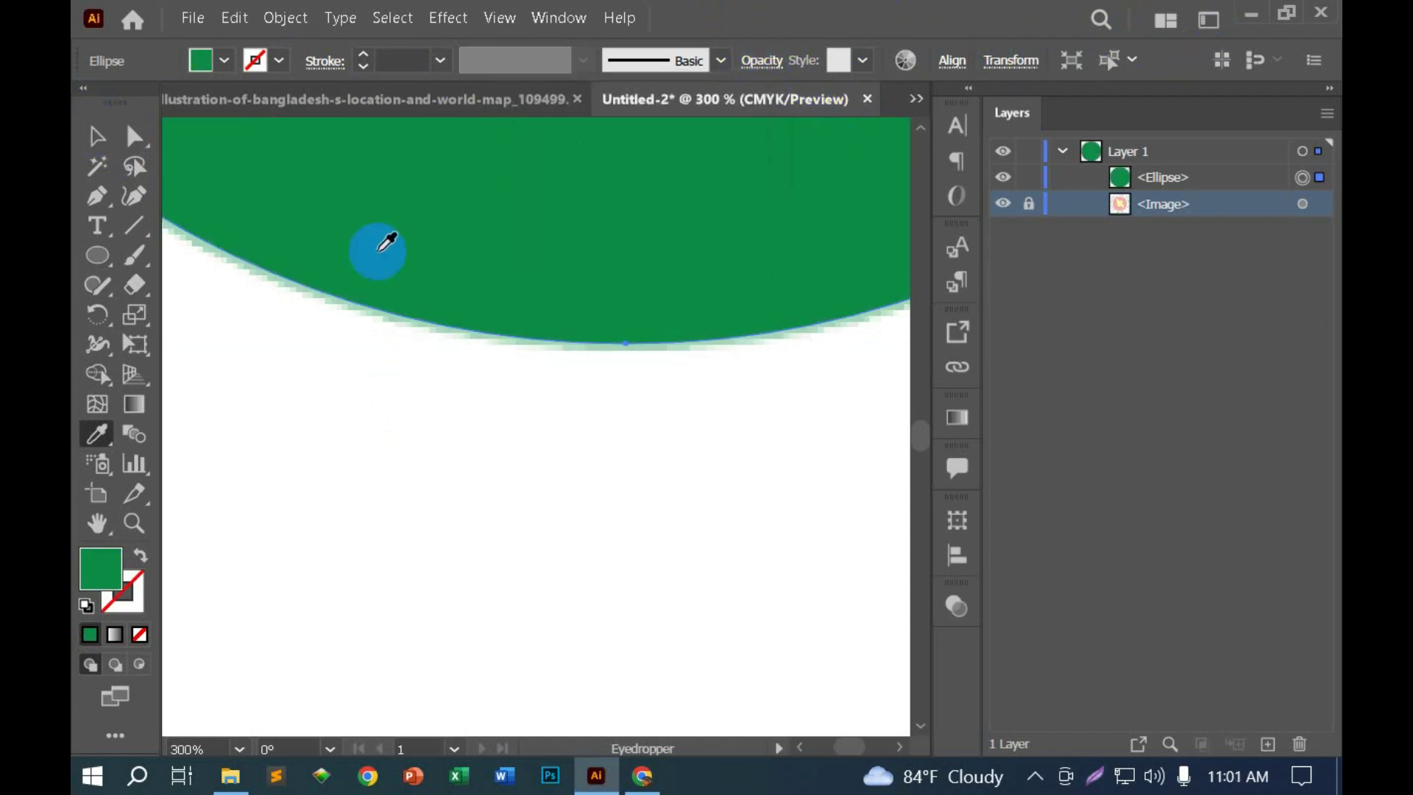
pyautogui.hotkey('shift', 'x')
pyautogui.click(96, 136)
# Step: Set the green outline's weight to 6 pt, deselect it, and fit the artboard in the window
pyautogui.click(440, 61)
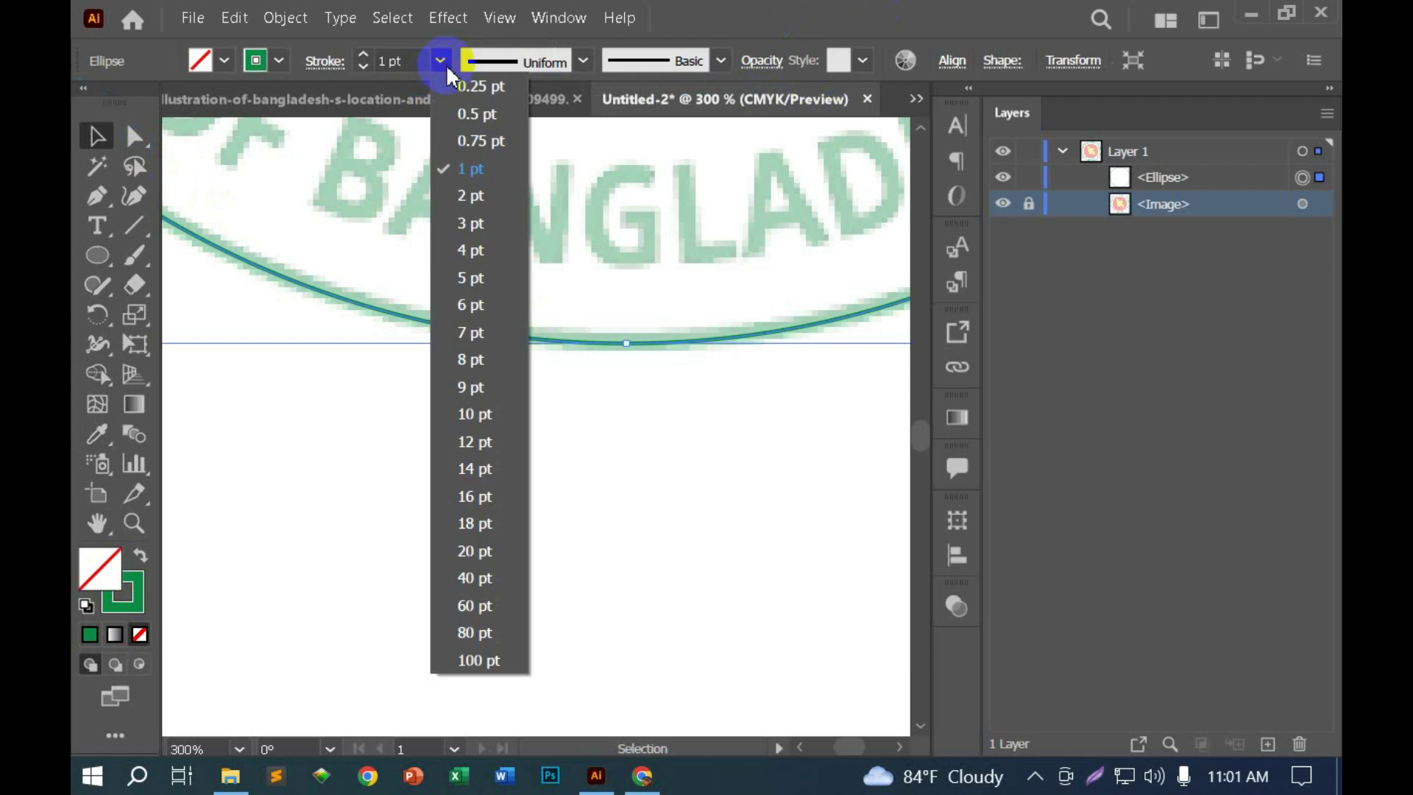
pyautogui.click(489, 413)
pyautogui.click(367, 69)
pyautogui.click(367, 70)
pyautogui.click(432, 464)
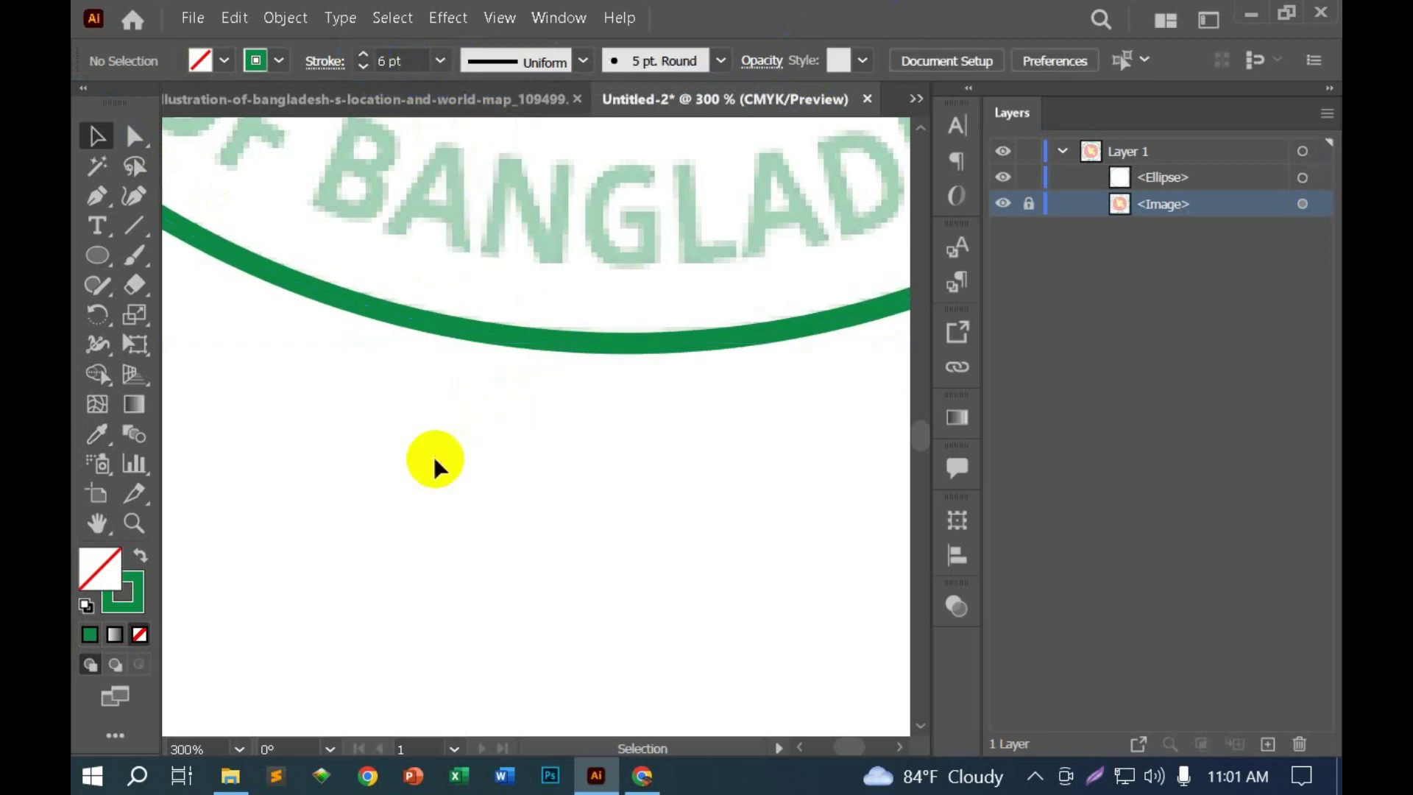
pyautogui.hotkey('ctrl', '0')
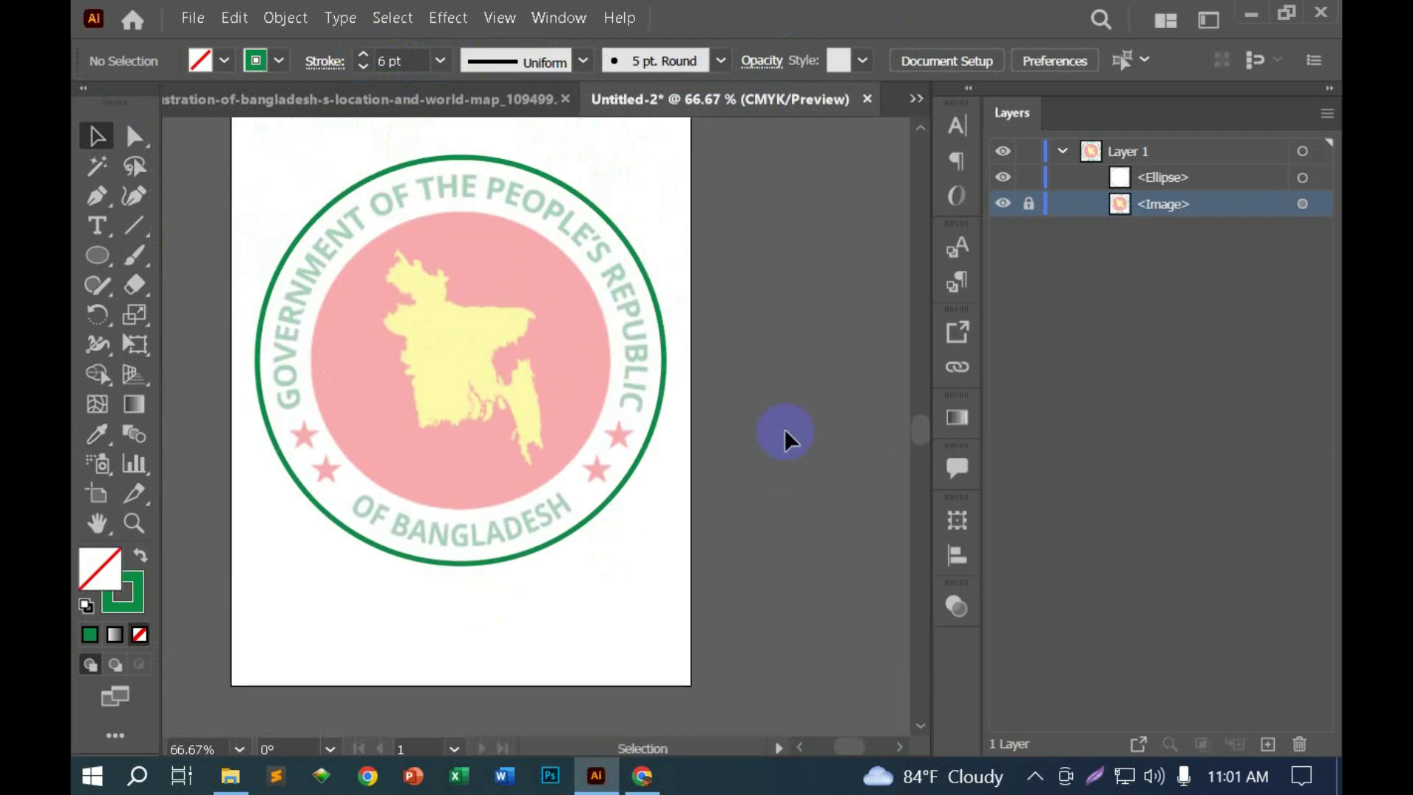
# Step: Paste a copy of the green ring in front and shrink it to the inner circle
pyautogui.click(665, 369)
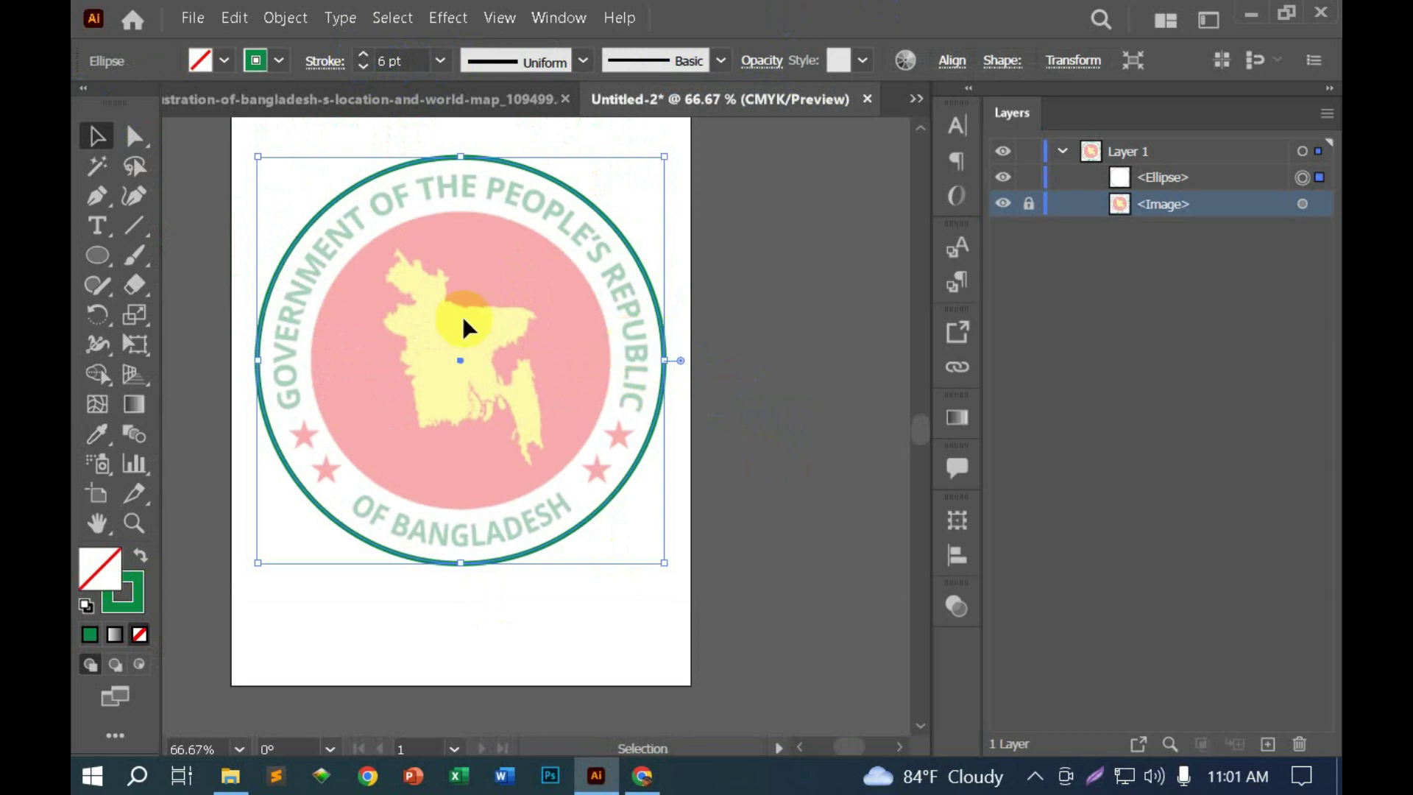
pyautogui.press('a')
pyautogui.press('v')
pyautogui.hotkey('ctrl', 'c')
pyautogui.hotkey('ctrl', 'f')
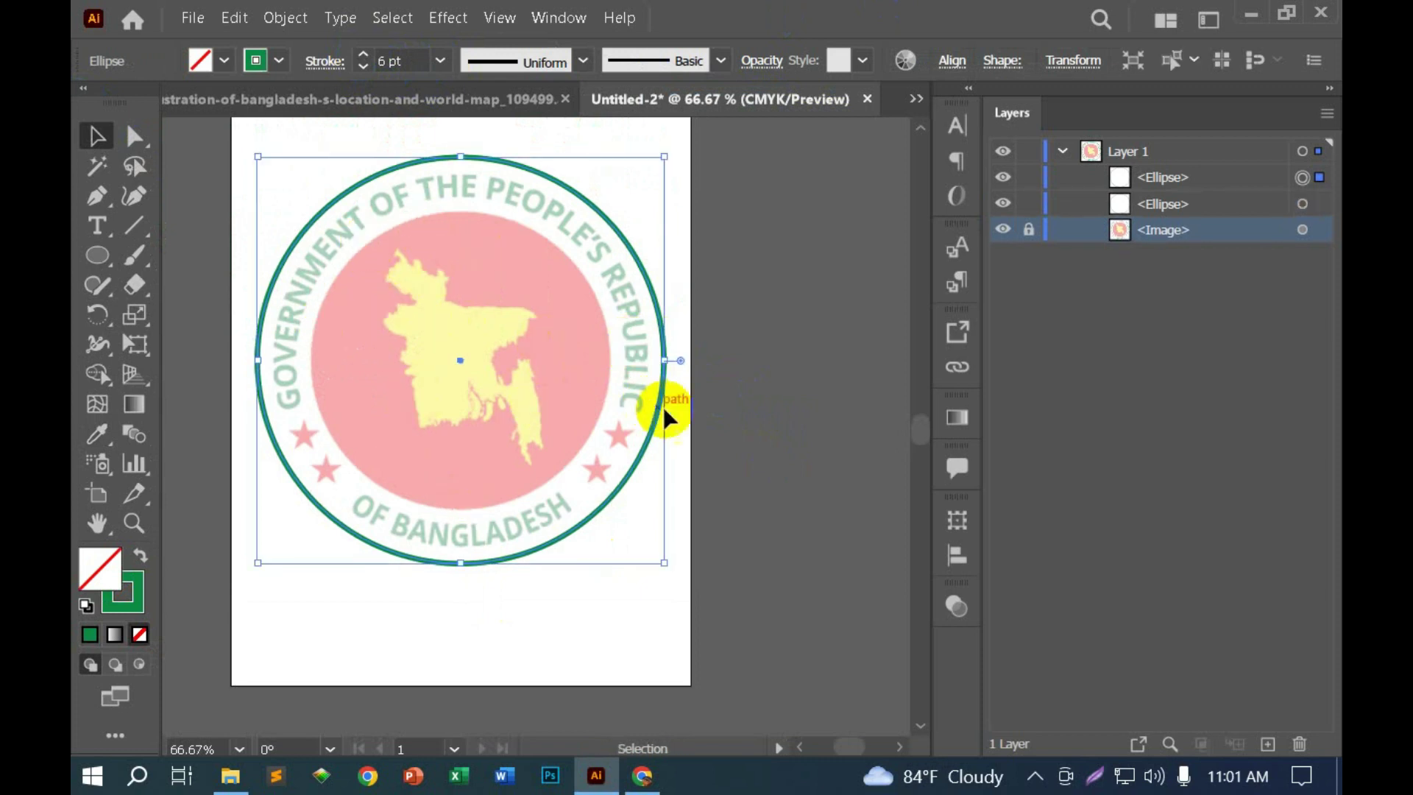
pyautogui.moveTo(672, 360); pyautogui.dragTo(609, 360)
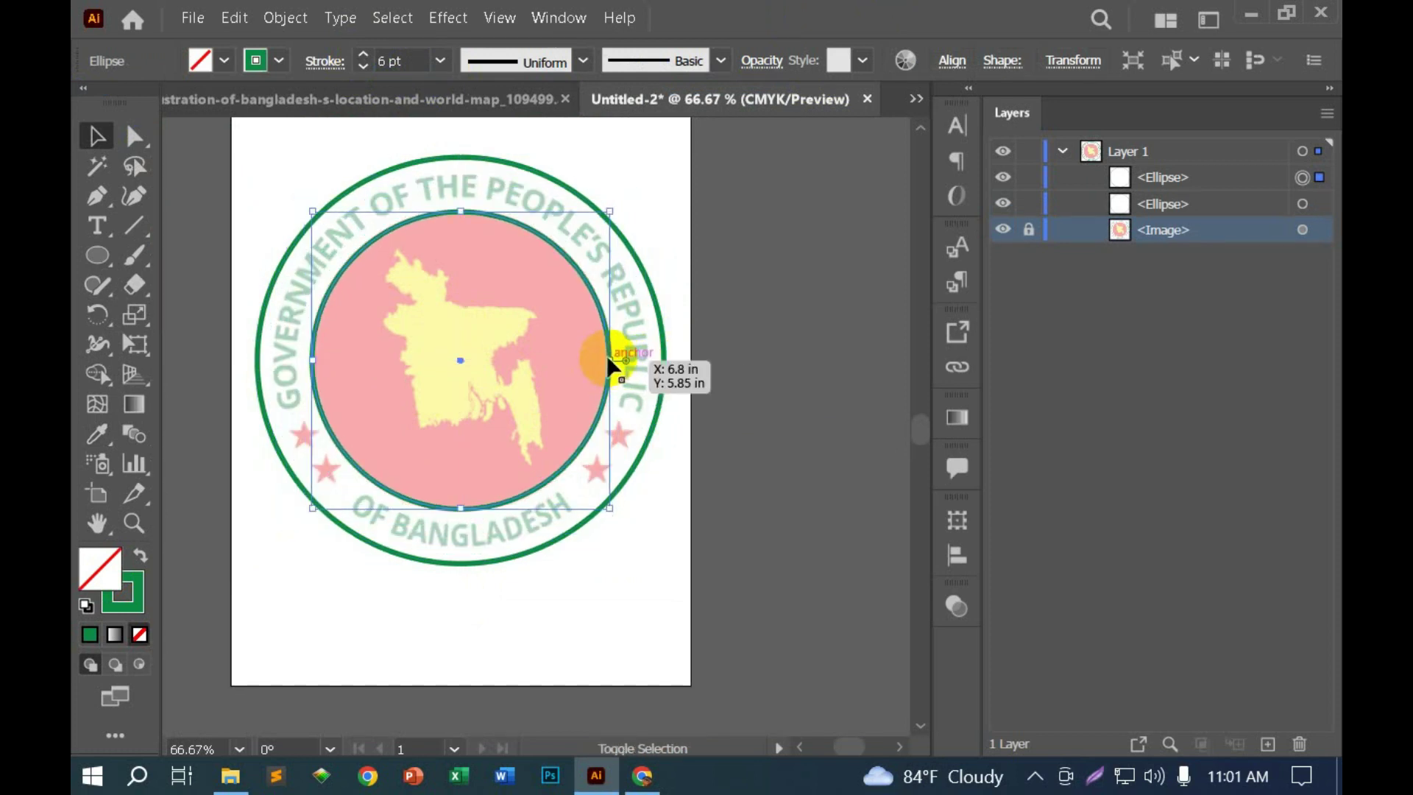
# Step: Fill the inner circle with the reference's red at 100% opacity, no stroke
pyautogui.hotkey('shift', 'x')
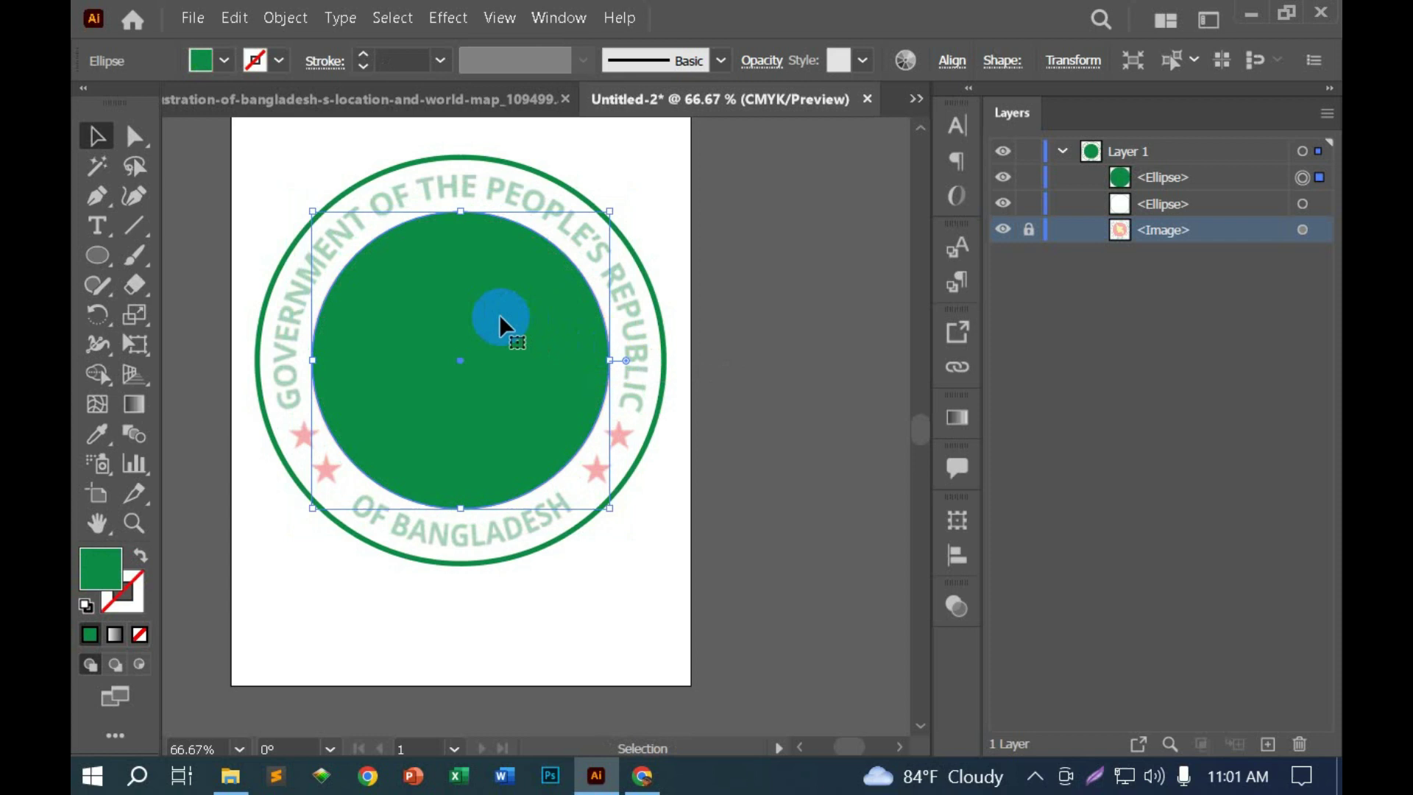
pyautogui.press('/')
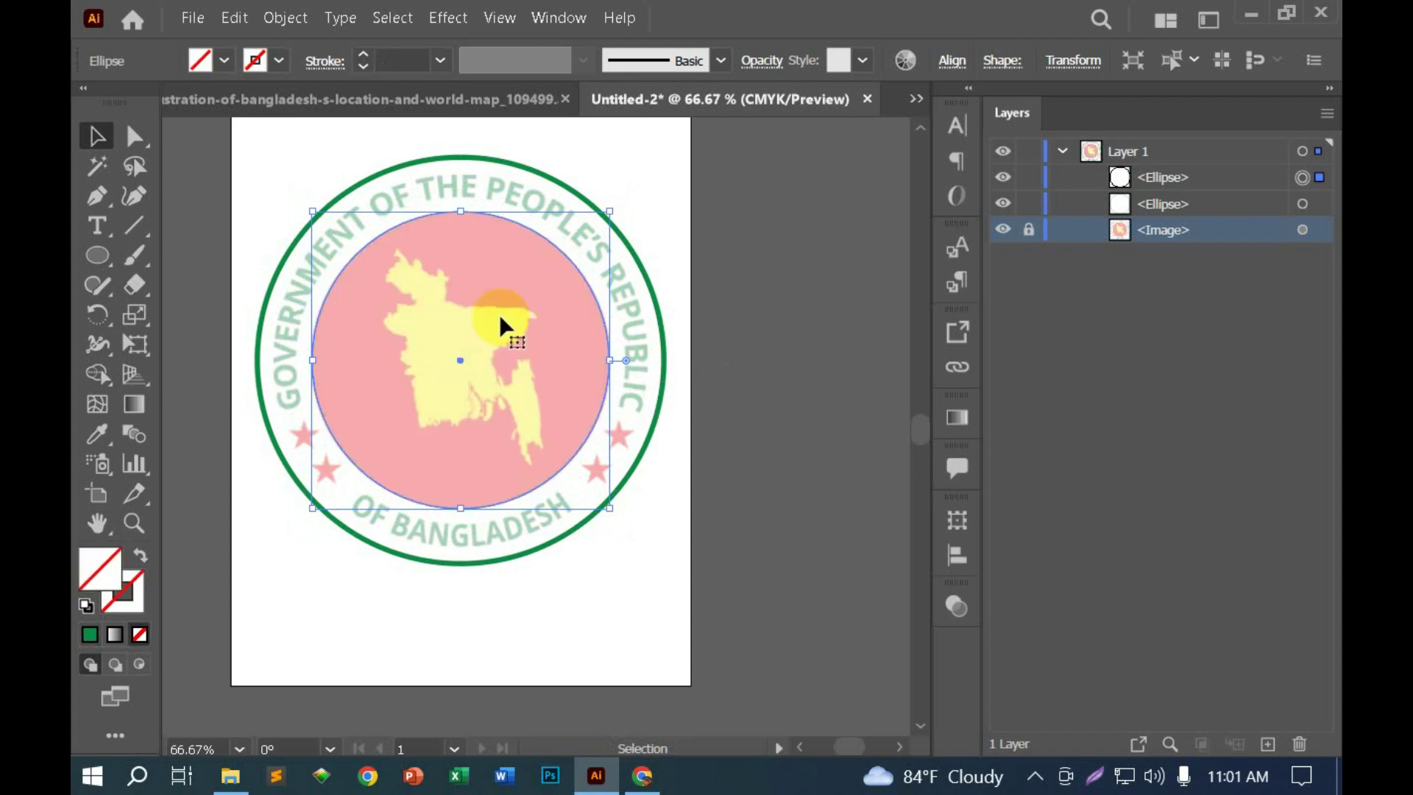
pyautogui.press('i')
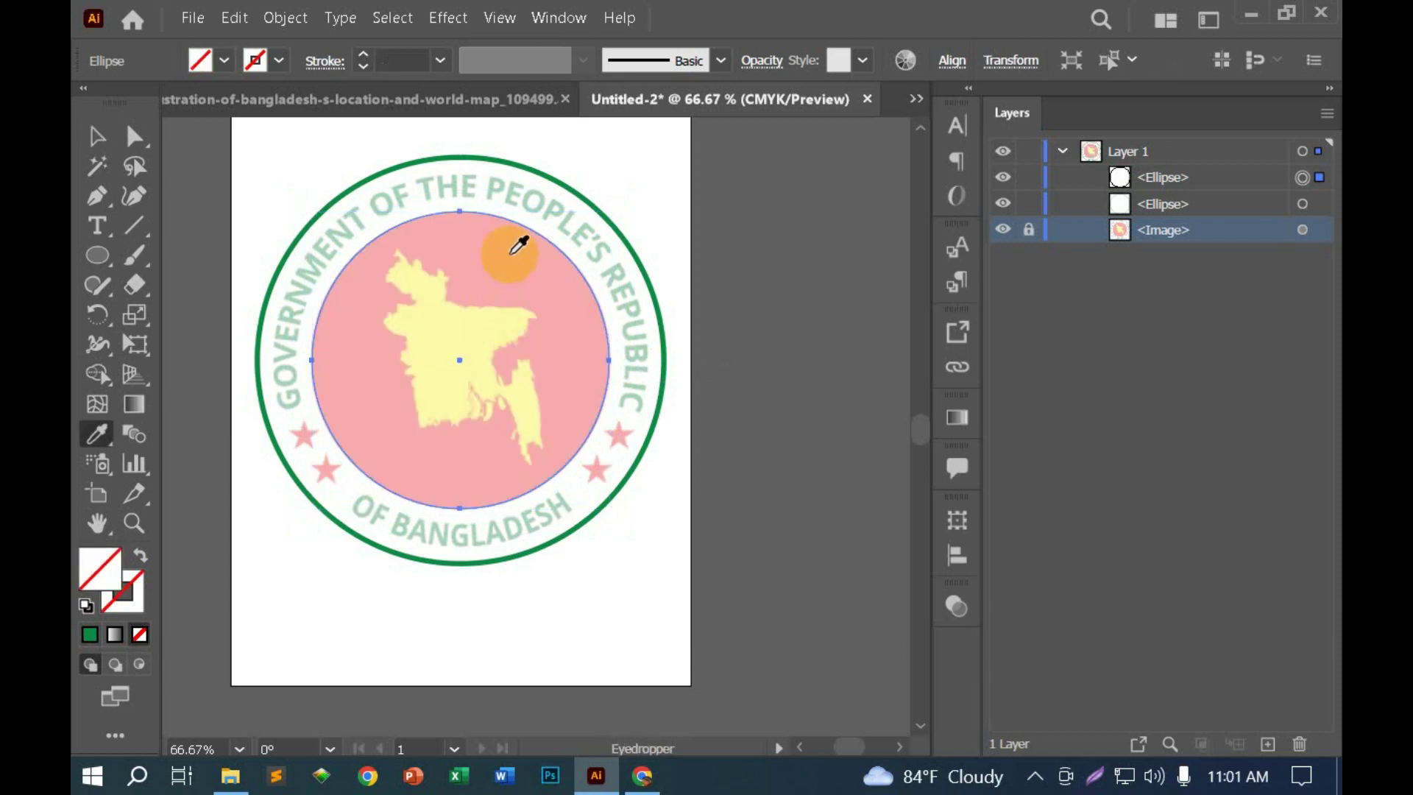
pyautogui.click(519, 245)
pyautogui.click(760, 59)
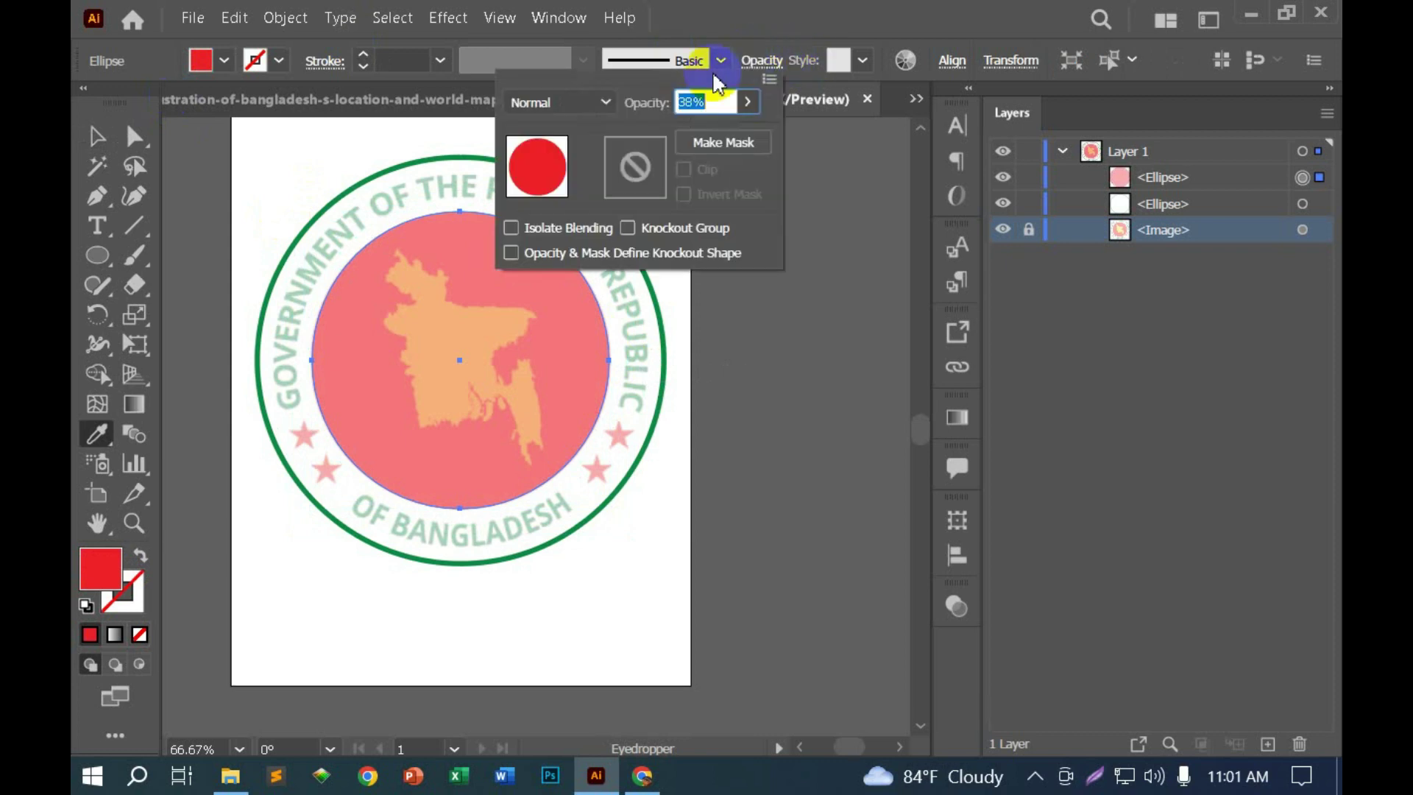
pyautogui.click(747, 101)
pyautogui.moveTo(688, 132); pyautogui.dragTo(817, 106)
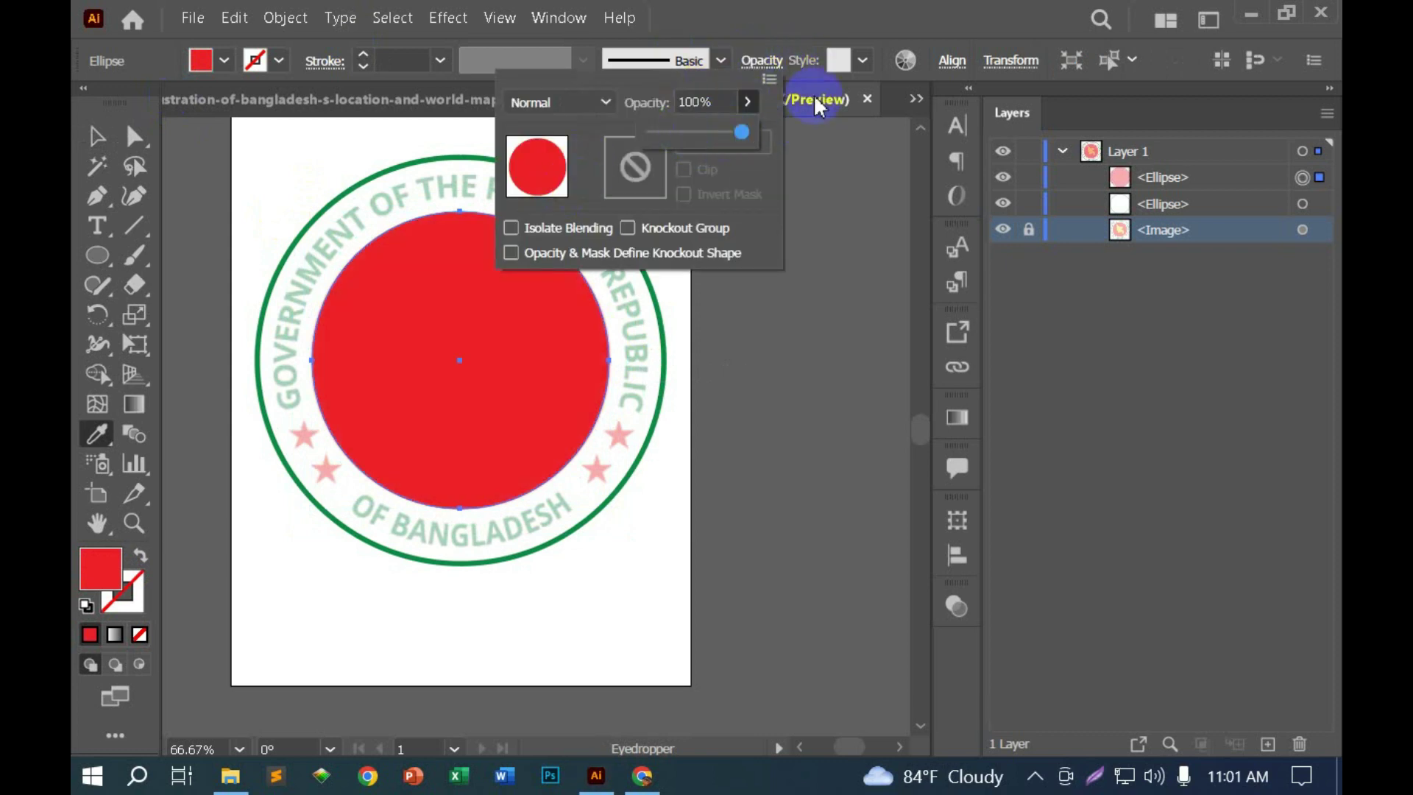
pyautogui.click(219, 141)
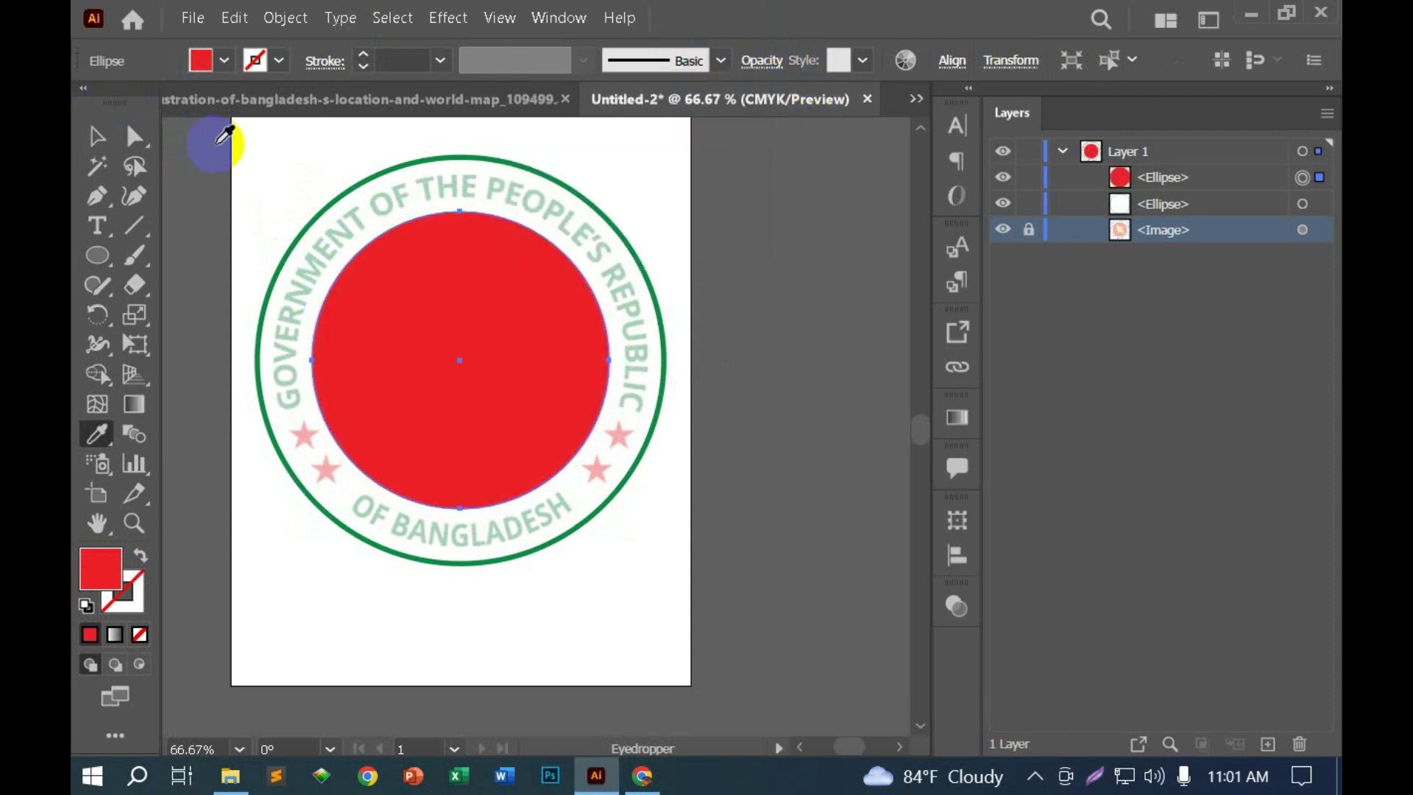
pyautogui.click(107, 136)
pyautogui.click(195, 174)
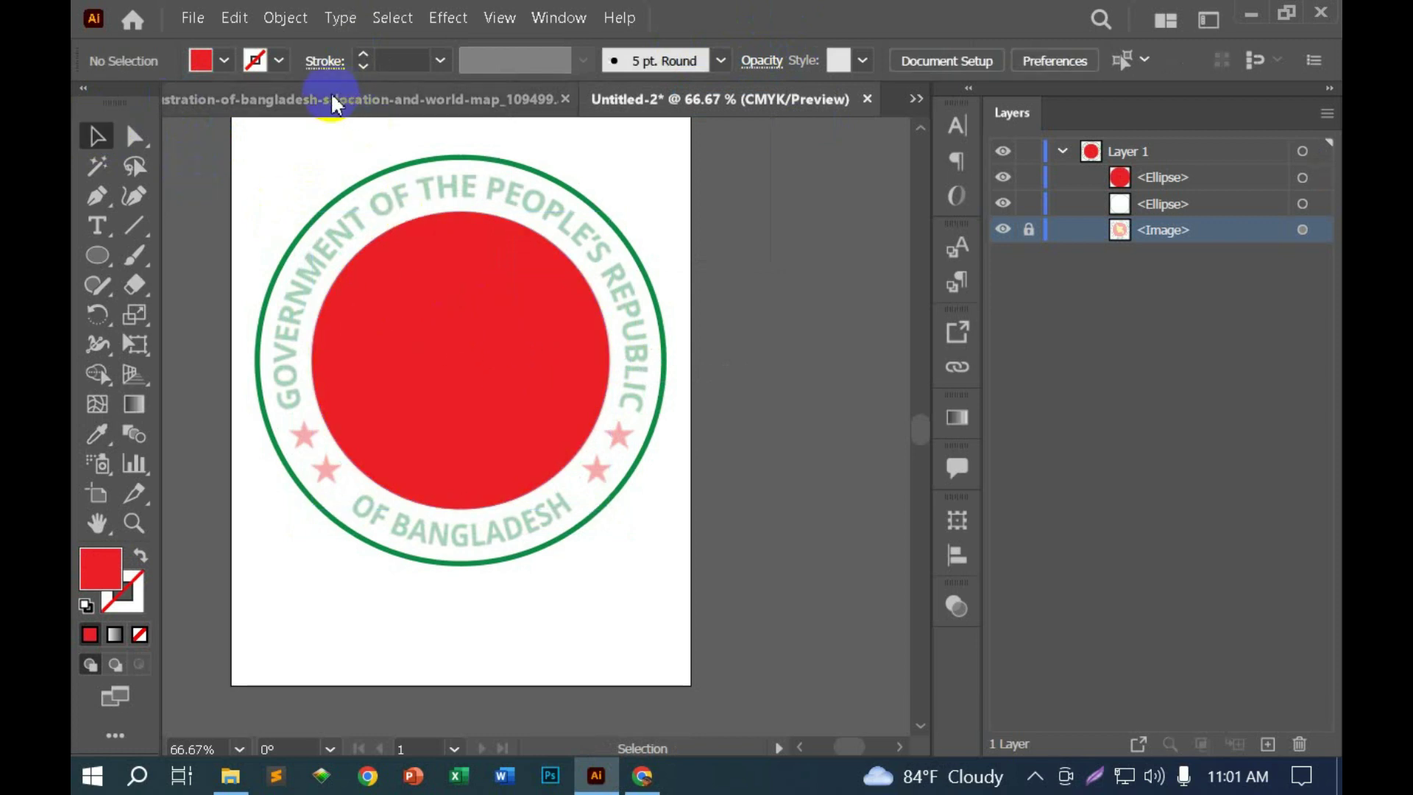
# Step: Dismiss Vecteezy's Pro popup and go back to the 'bangladesh map vector' Google results
pyautogui.click(639, 777)
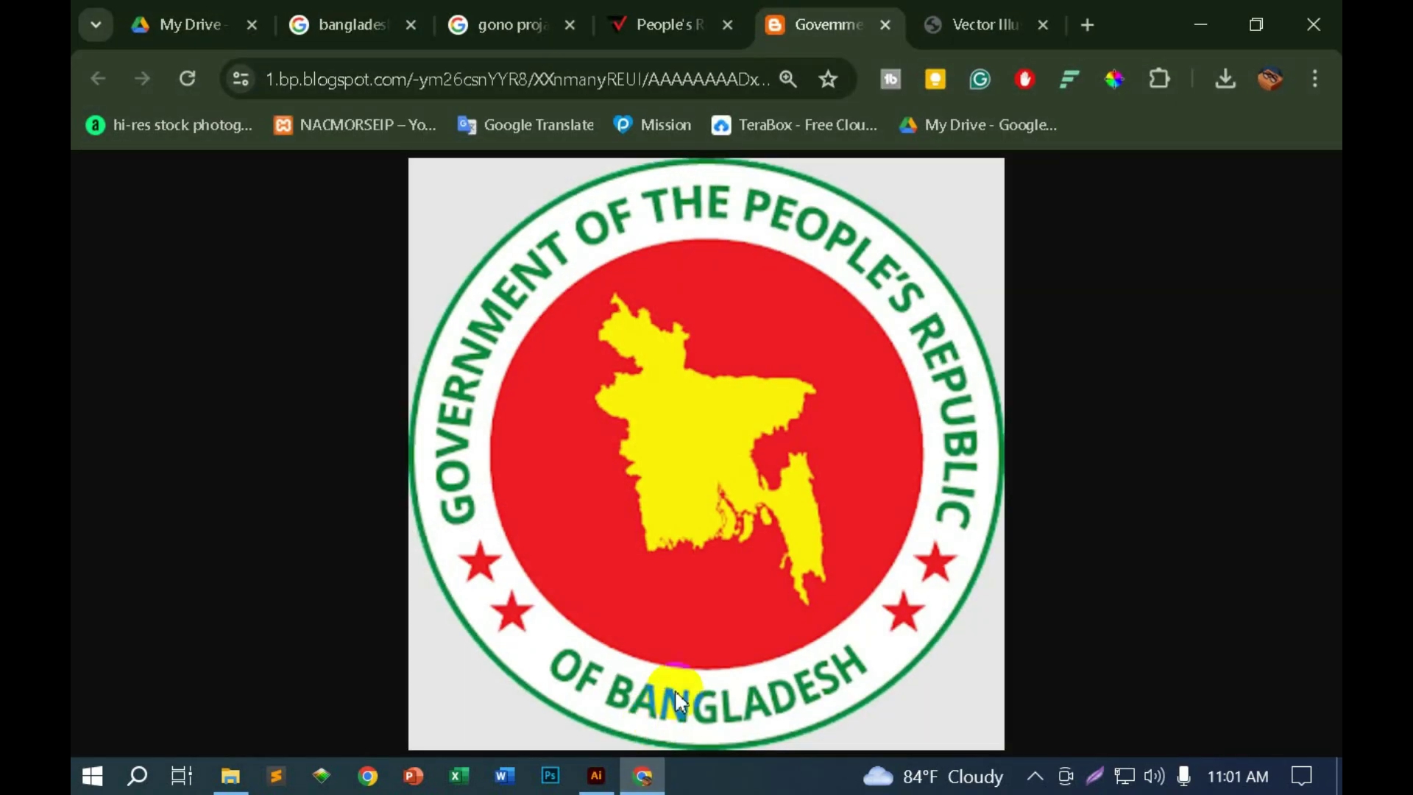
pyautogui.click(950, 22)
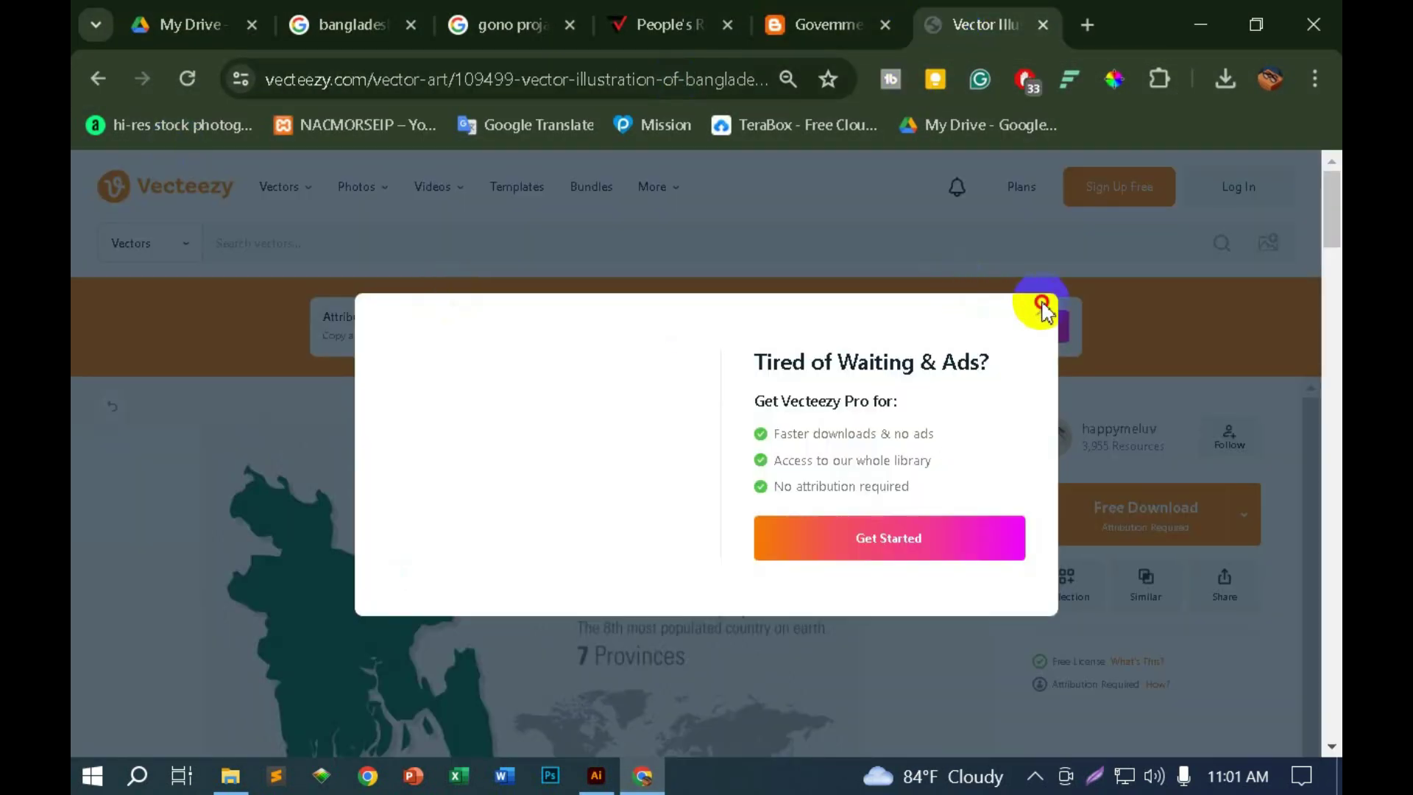
pyautogui.click(1042, 309)
pyautogui.click(94, 79)
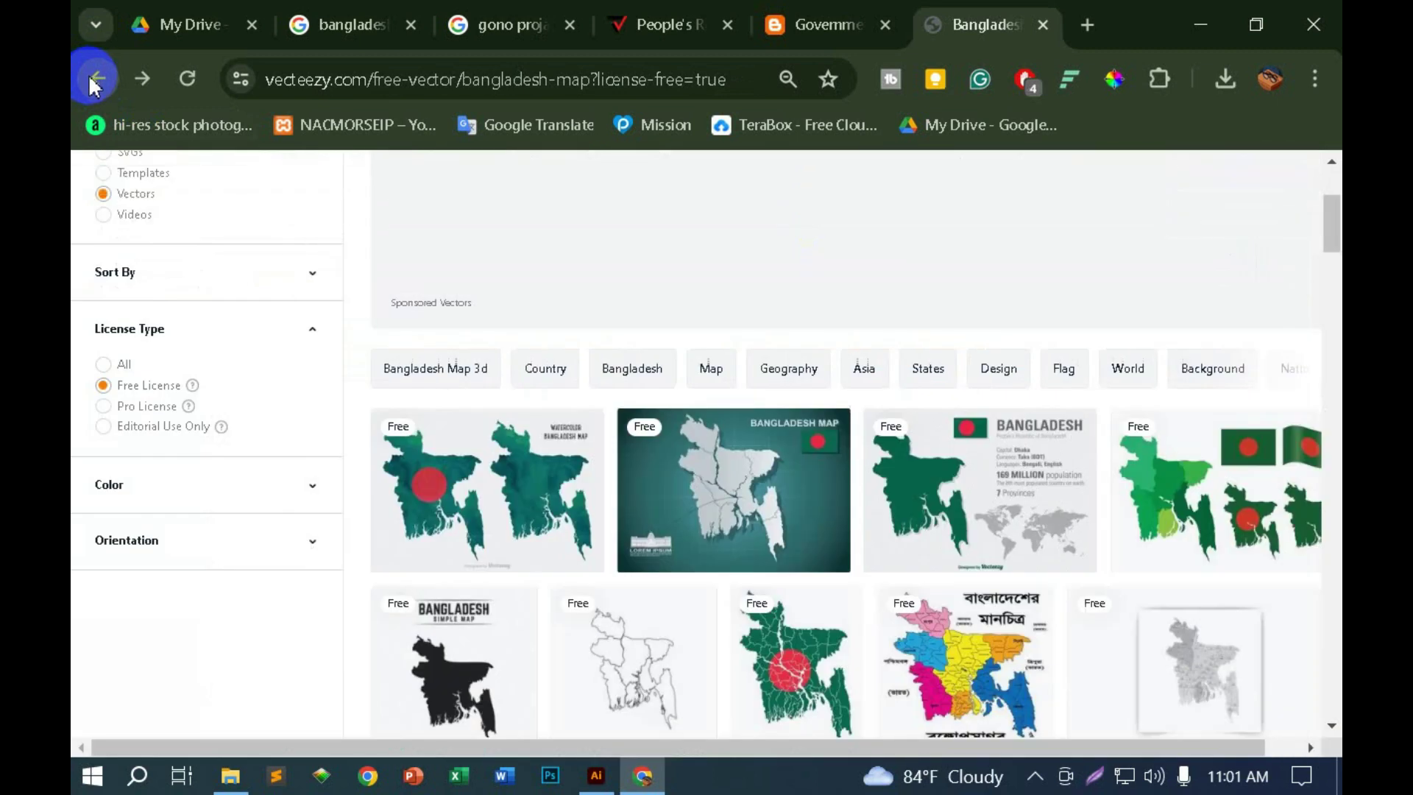
pyautogui.click(94, 79)
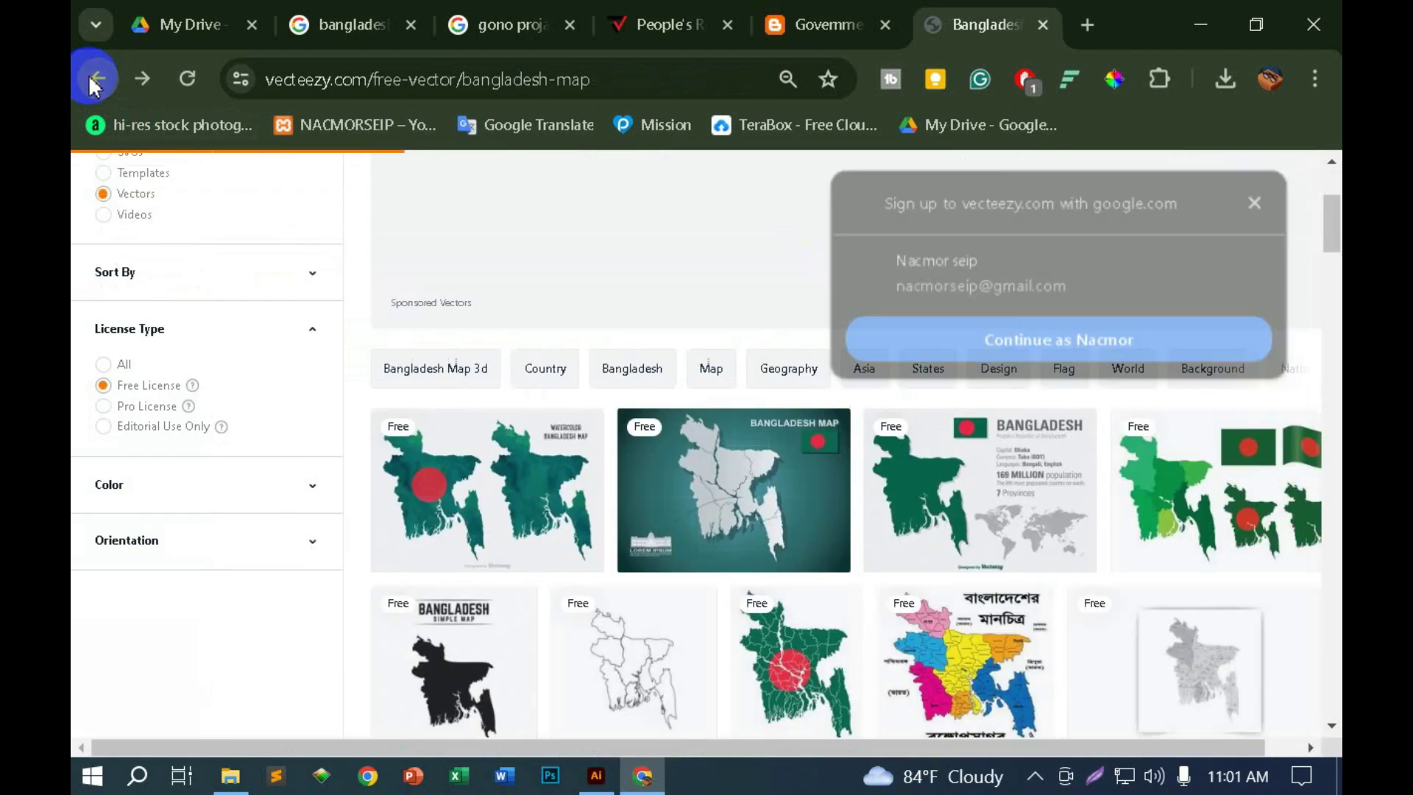
pyautogui.click(96, 81)
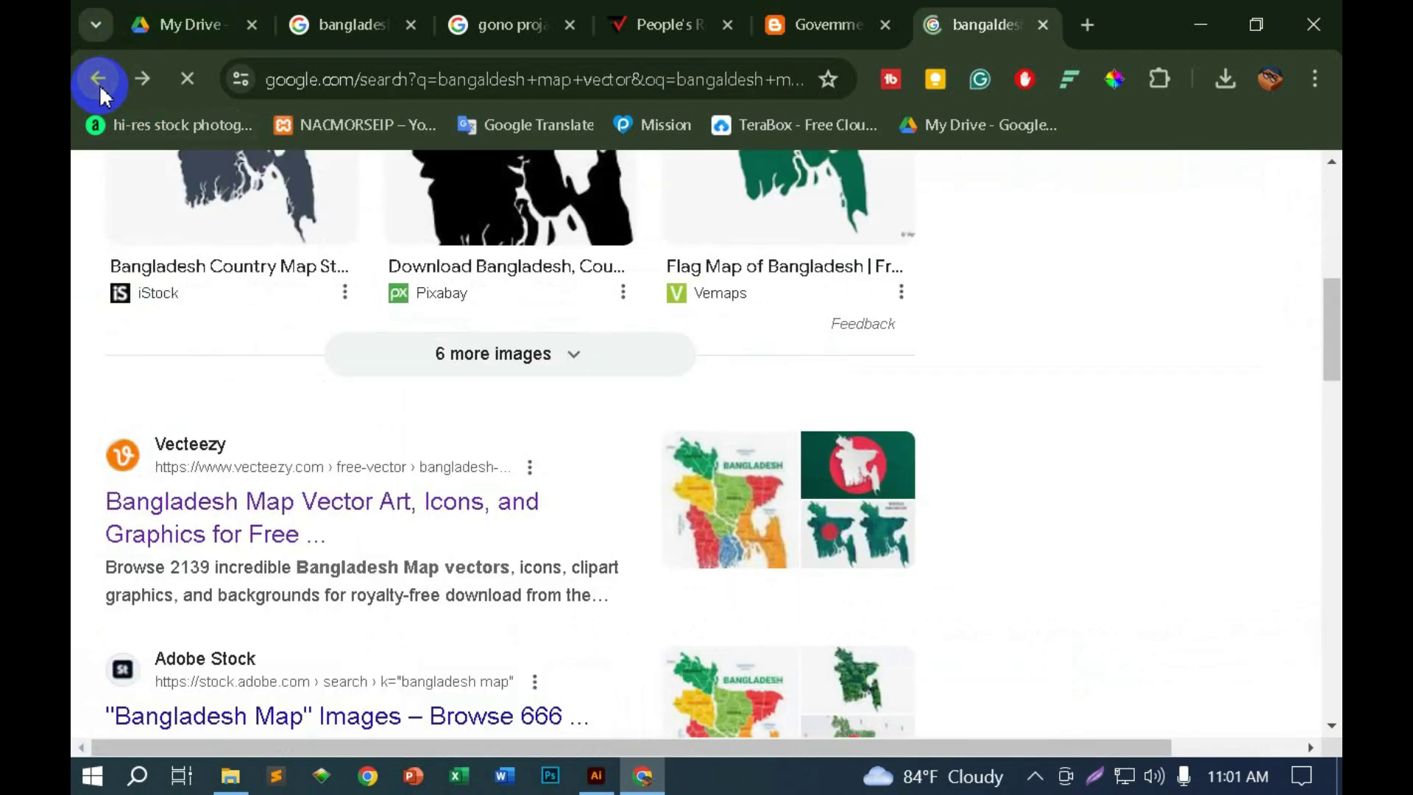
pyautogui.scroll(2, 602, 510)
pyautogui.scroll(5, 595, 435)
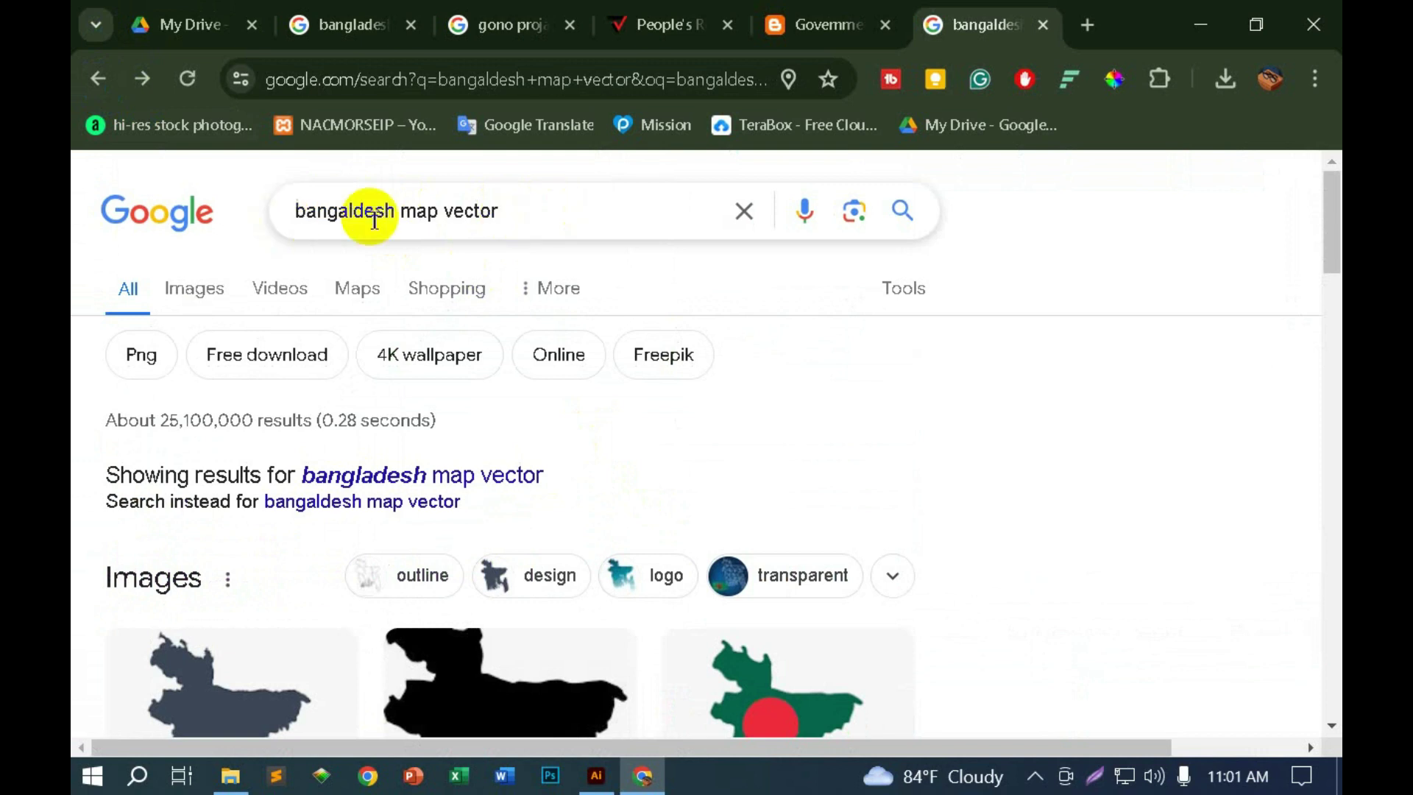
pyautogui.scroll(-5, 412, 220)
pyautogui.scroll(-3, 442, 235)
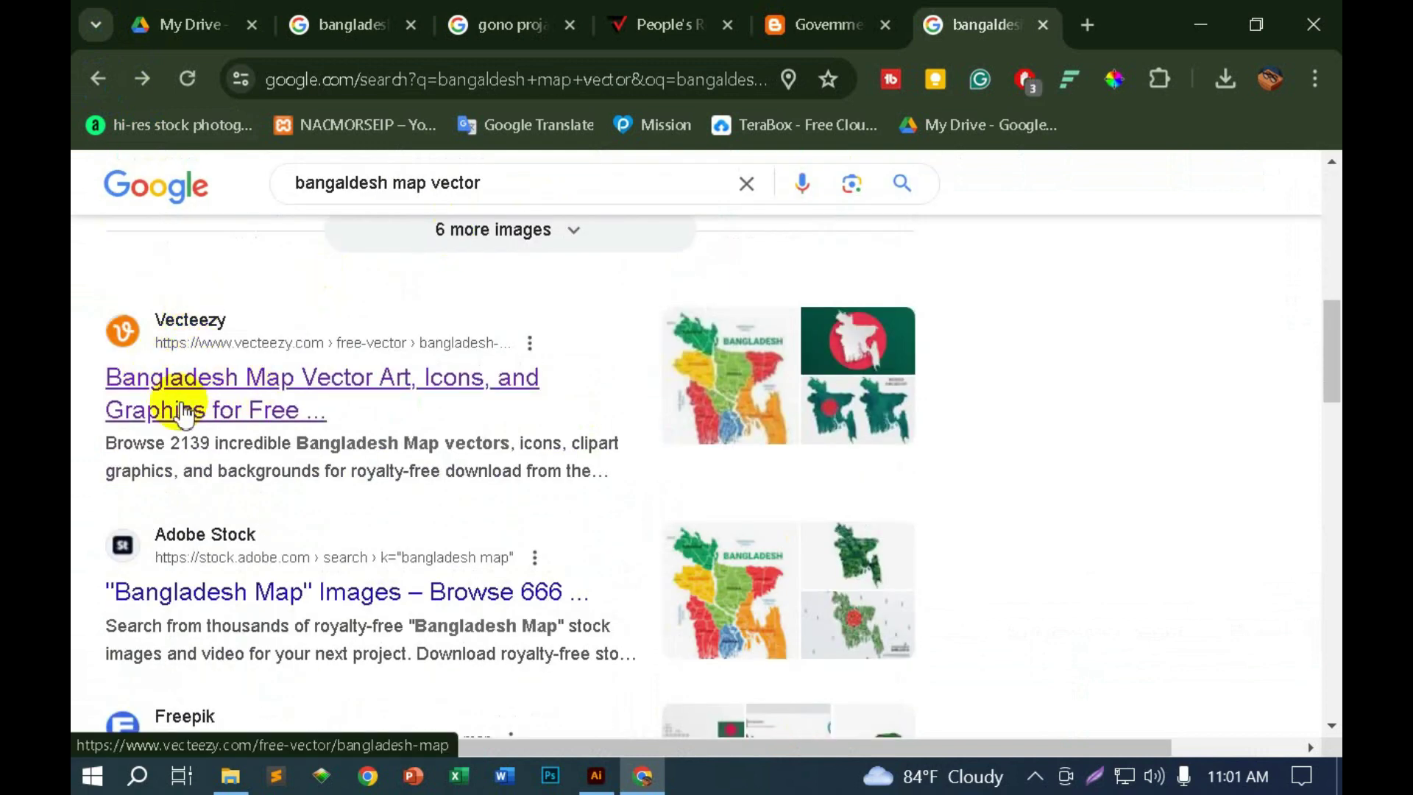
# Step: Open Vecteezy's Bangladesh map vectors, sign in with Google, and filter to Free License
pyautogui.click(824, 408)
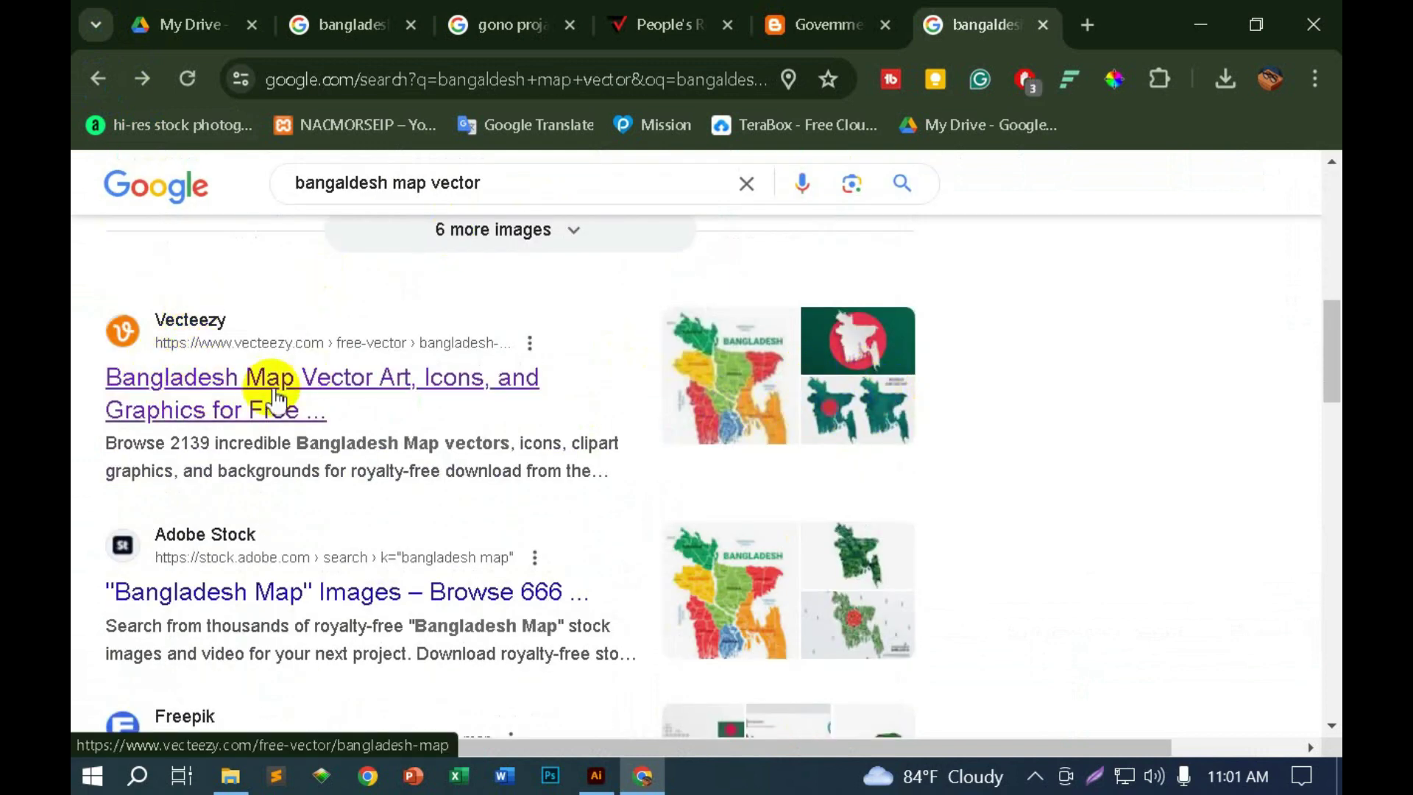
pyautogui.click(271, 388)
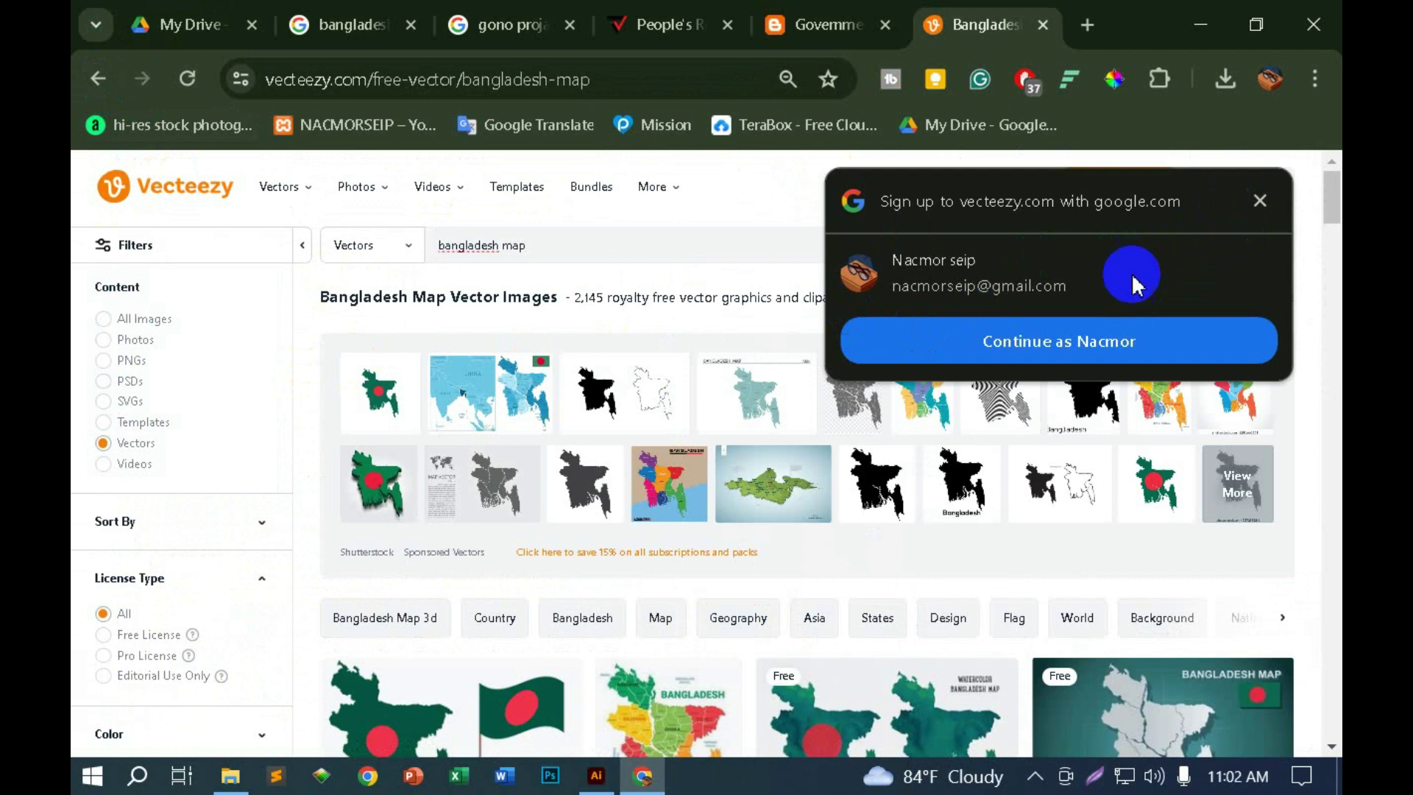
pyautogui.click(985, 338)
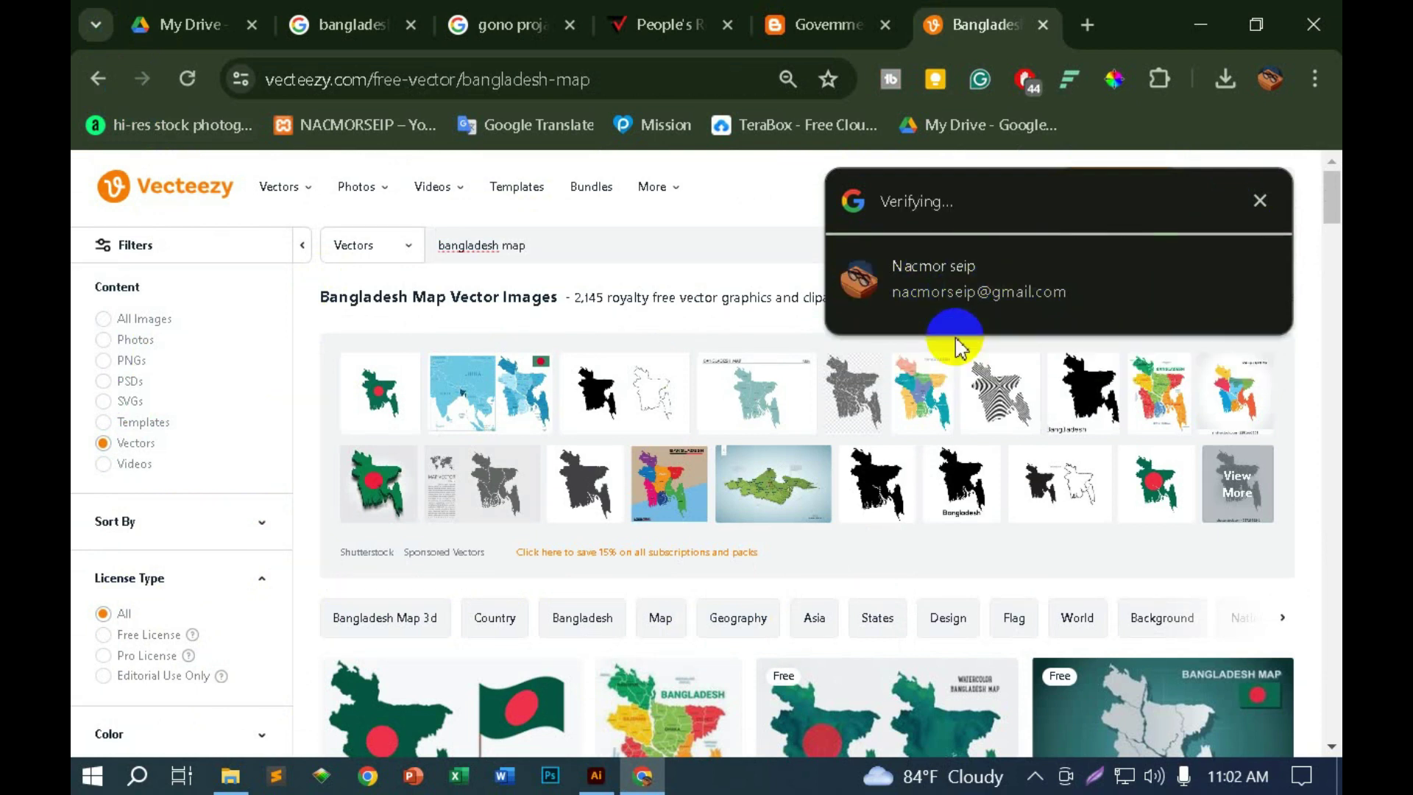
pyautogui.scroll(-3, 231, 456)
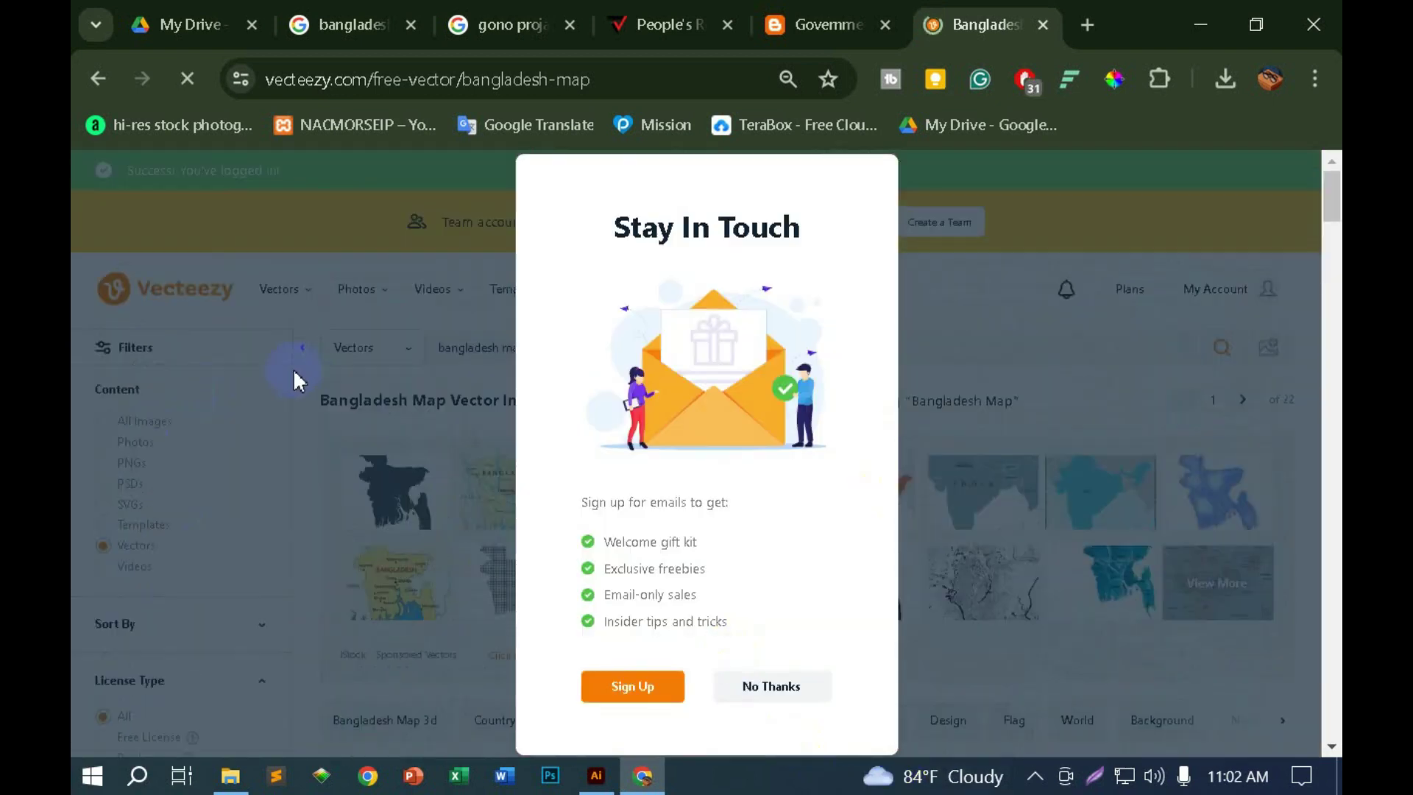
pyautogui.click(736, 689)
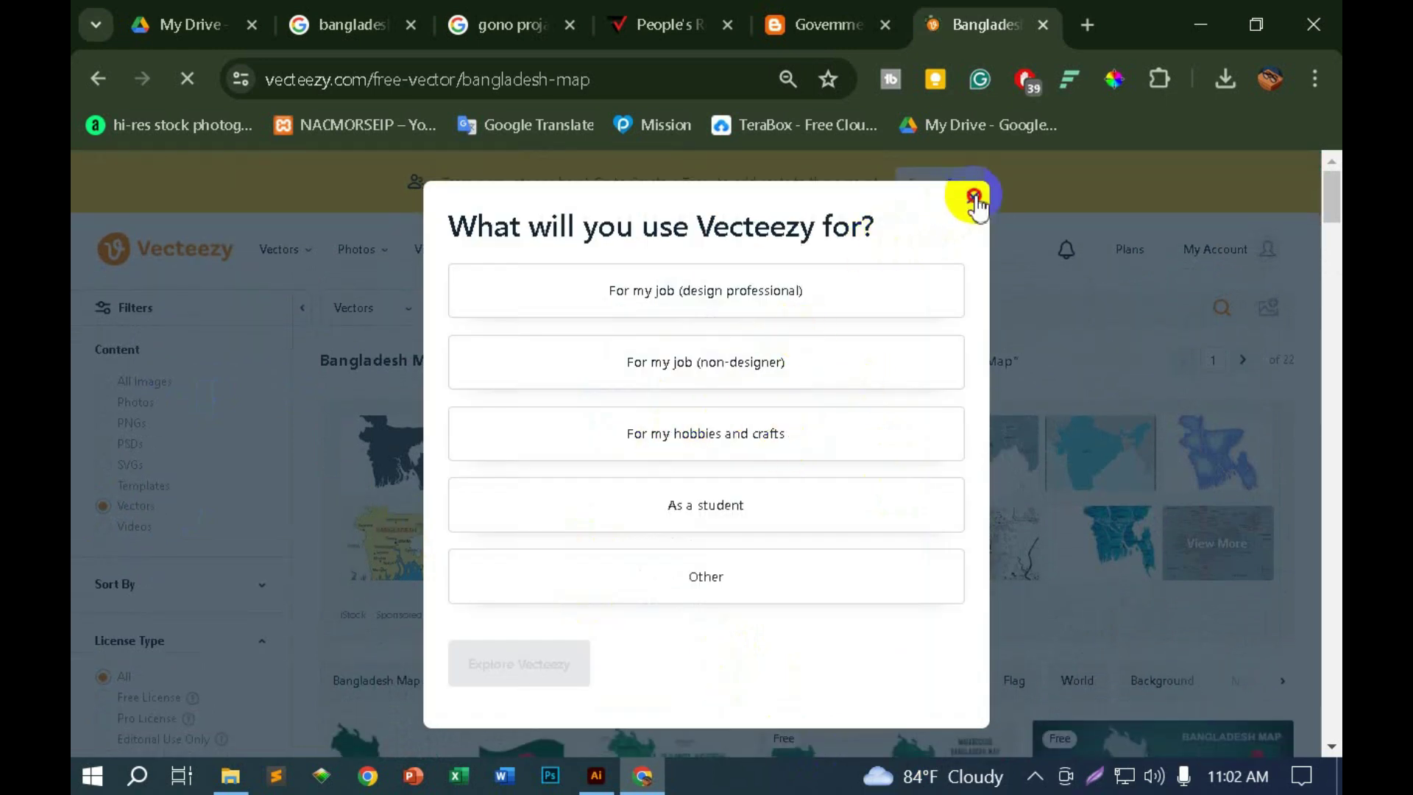
pyautogui.click(975, 197)
pyautogui.click(150, 697)
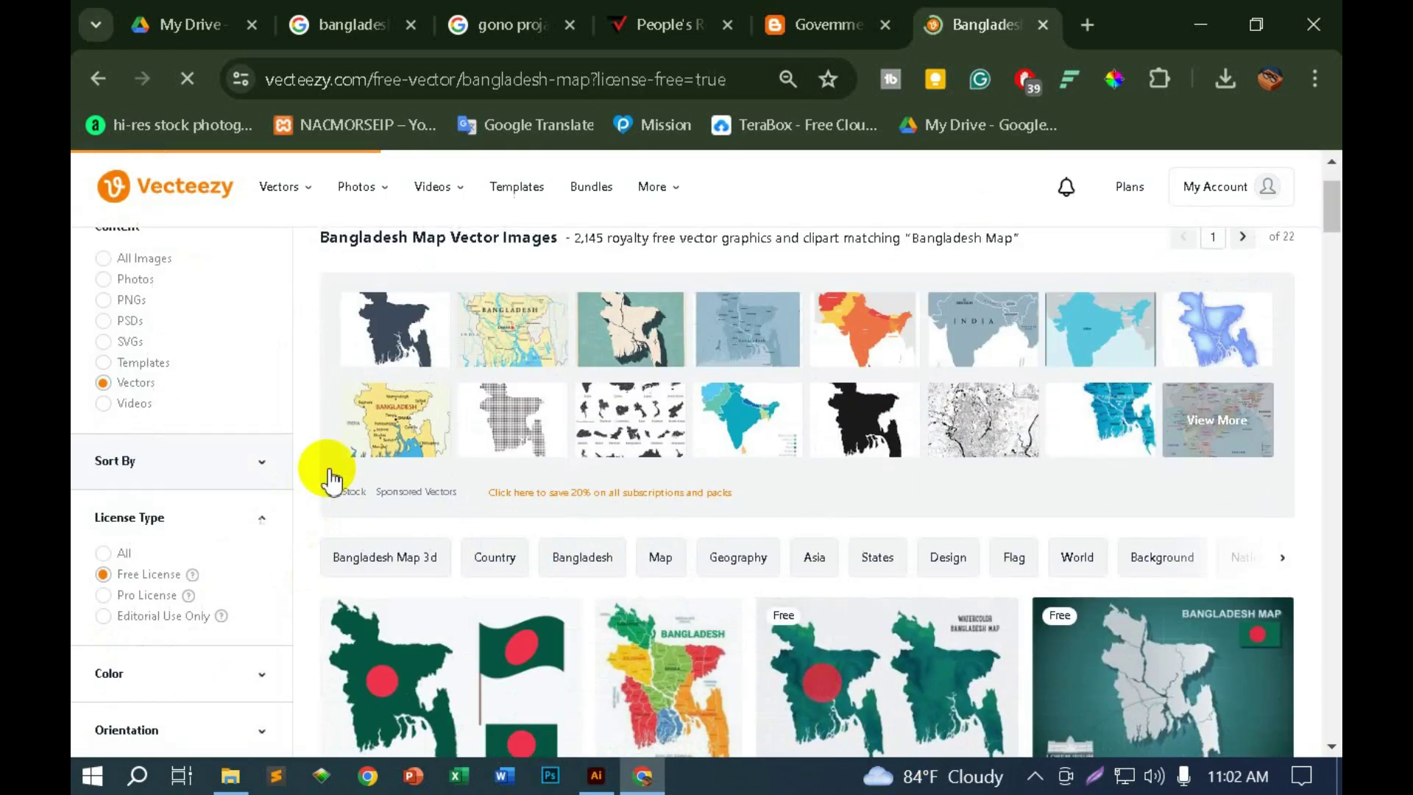
pyautogui.scroll(-5, 454, 269)
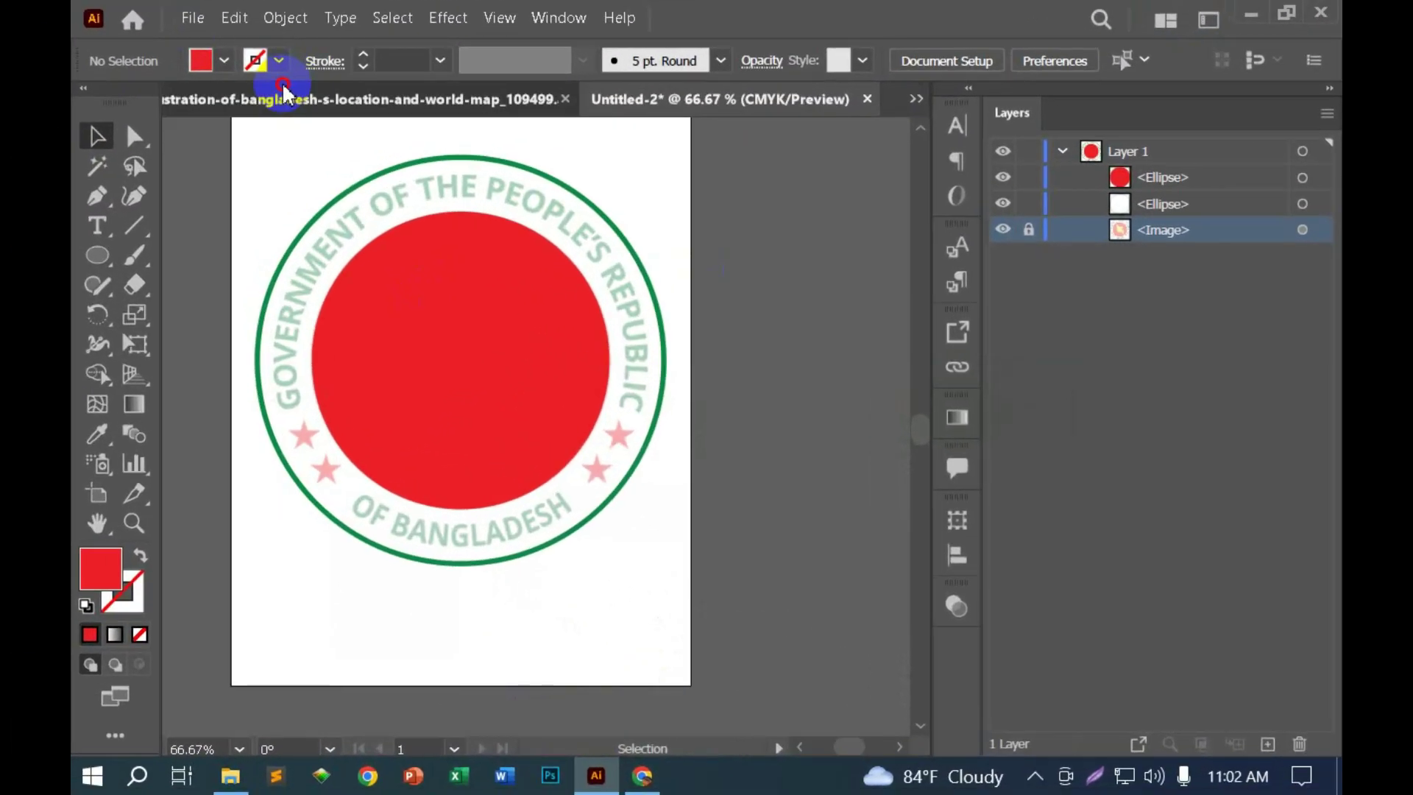
# Step: In the downloaded map file, release the clipping mask and delete the green background rectangle
pyautogui.click(280, 94)
pyautogui.click(542, 449)
pyautogui.moveTo(436, 441)
pyautogui.mouseDown()
pyautogui.moveTo(920, 103)
pyautogui.moveTo(634, 271)
pyautogui.mouseUp()
pyautogui.moveTo(723, 192)
pyautogui.mouseDown()
pyautogui.moveTo(394, 298)
pyautogui.moveTo(440, 359)
pyautogui.moveTo(427, 328)
pyautogui.mouseUp()
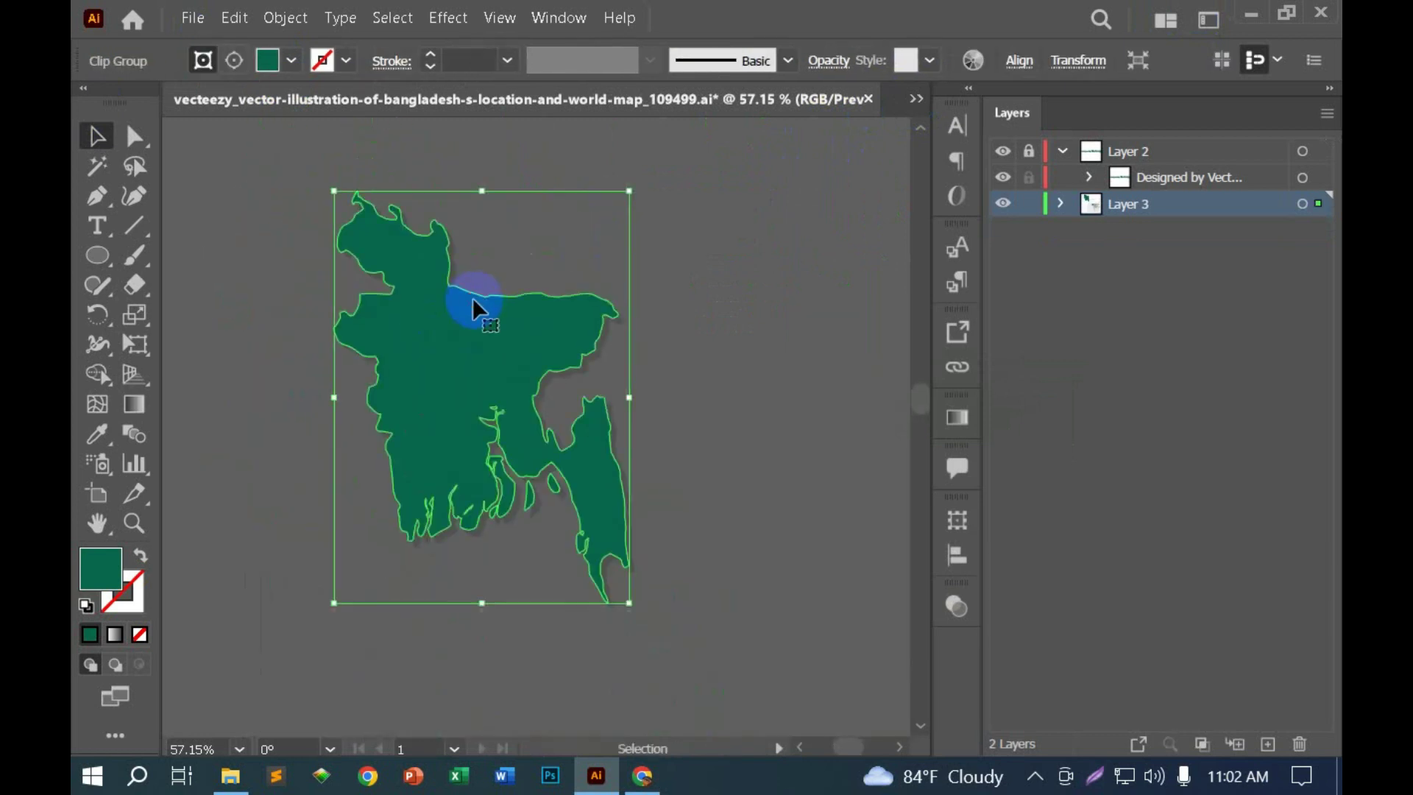
pyautogui.rightClick(438, 329)
pyautogui.click(543, 515)
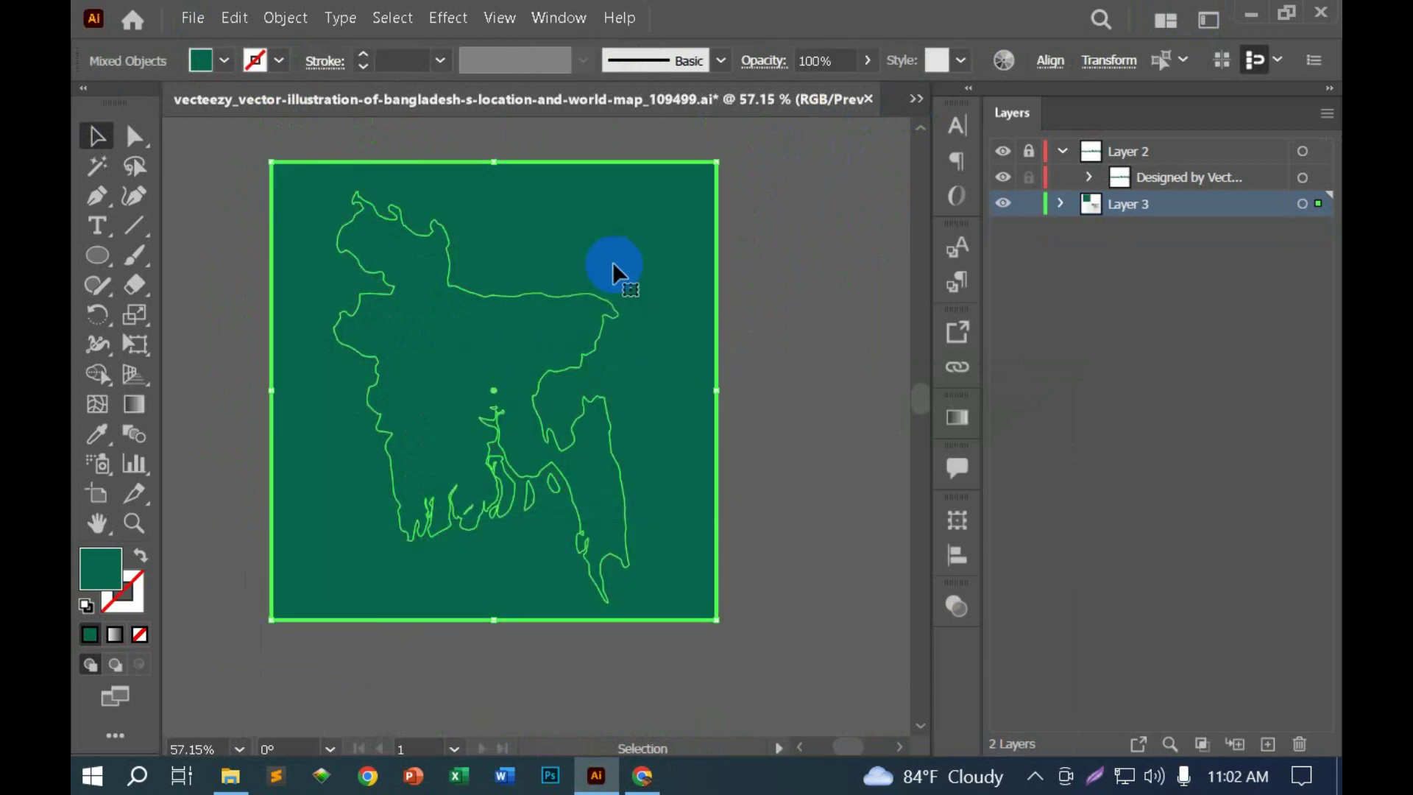
pyautogui.click(691, 254)
pyautogui.press('Delete')
pyautogui.click(449, 390)
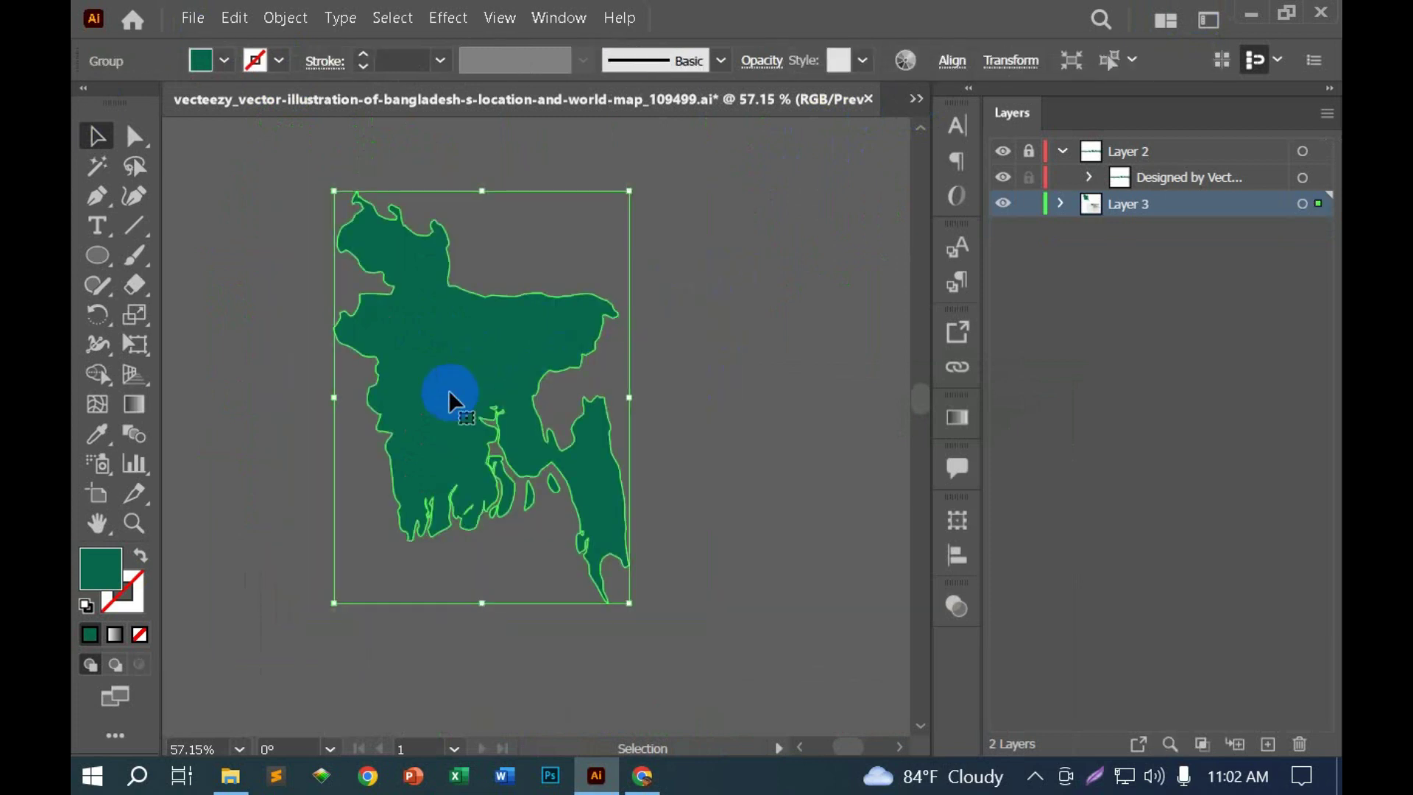
pyautogui.moveTo(448, 390); pyautogui.dragTo(451, 397)
# Step: Copy the Bangladesh map and paste it into the Untitled-2 seal document
pyautogui.click(917, 98)
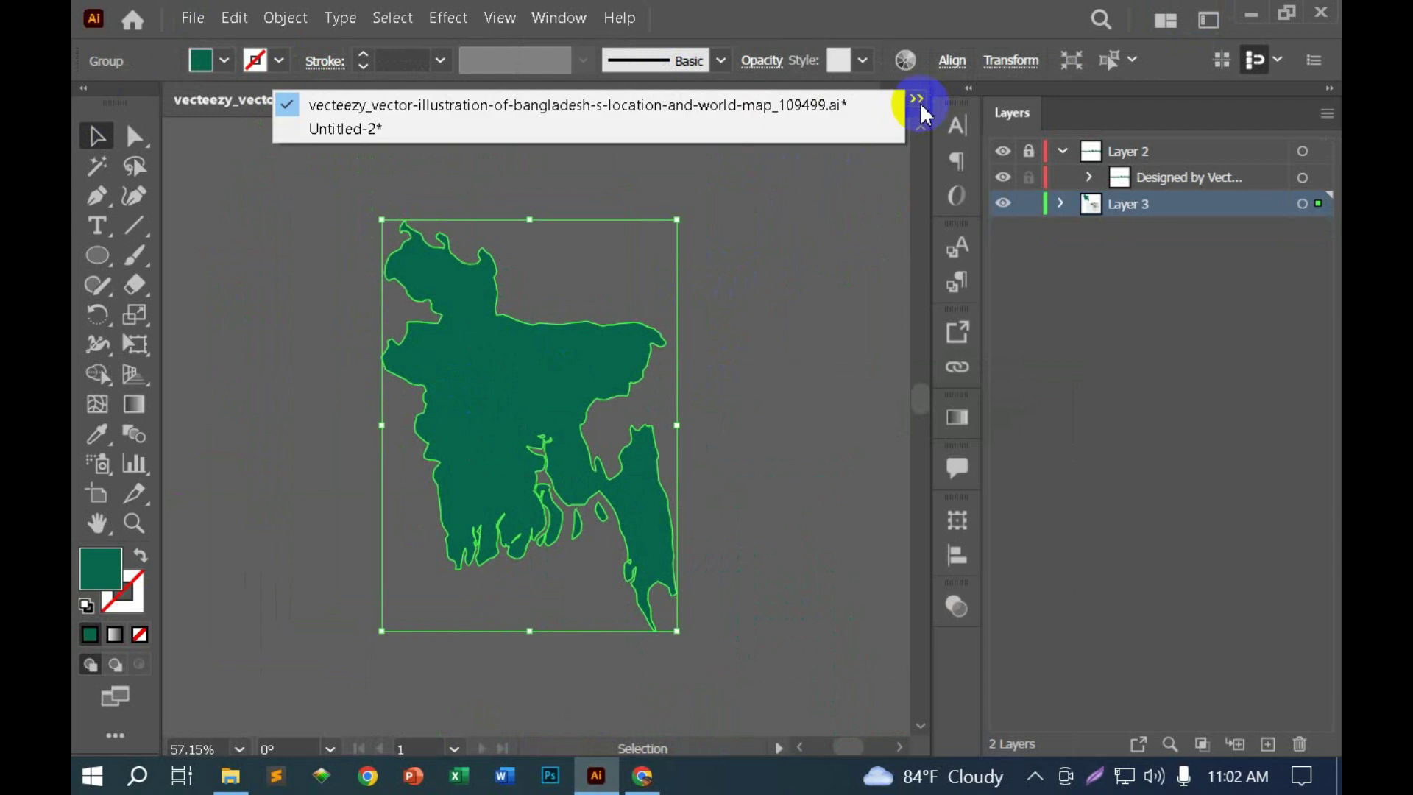
pyautogui.click(736, 129)
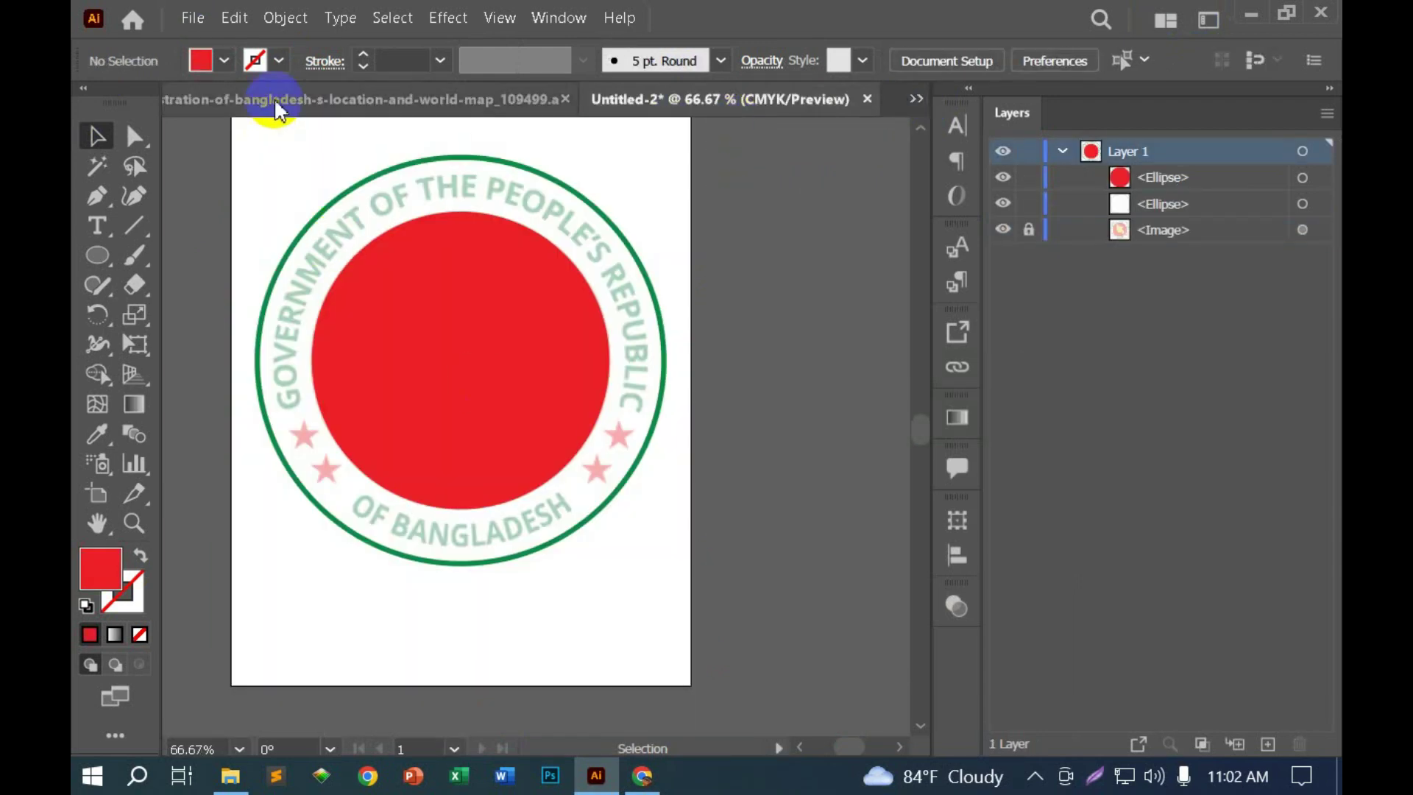
pyautogui.click(273, 99)
pyautogui.moveTo(568, 285); pyautogui.dragTo(610, 269)
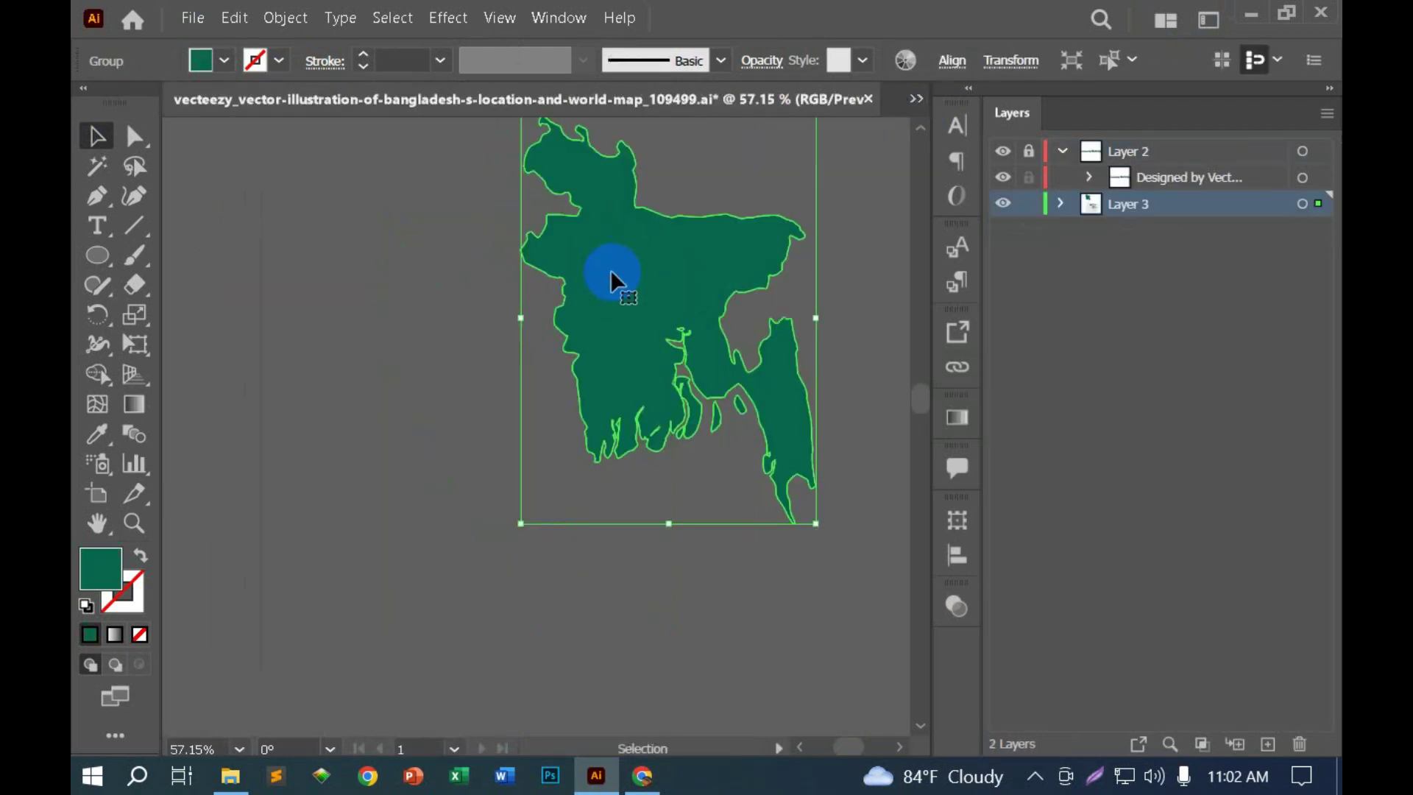
pyautogui.press('ctrl')
pyautogui.click(916, 99)
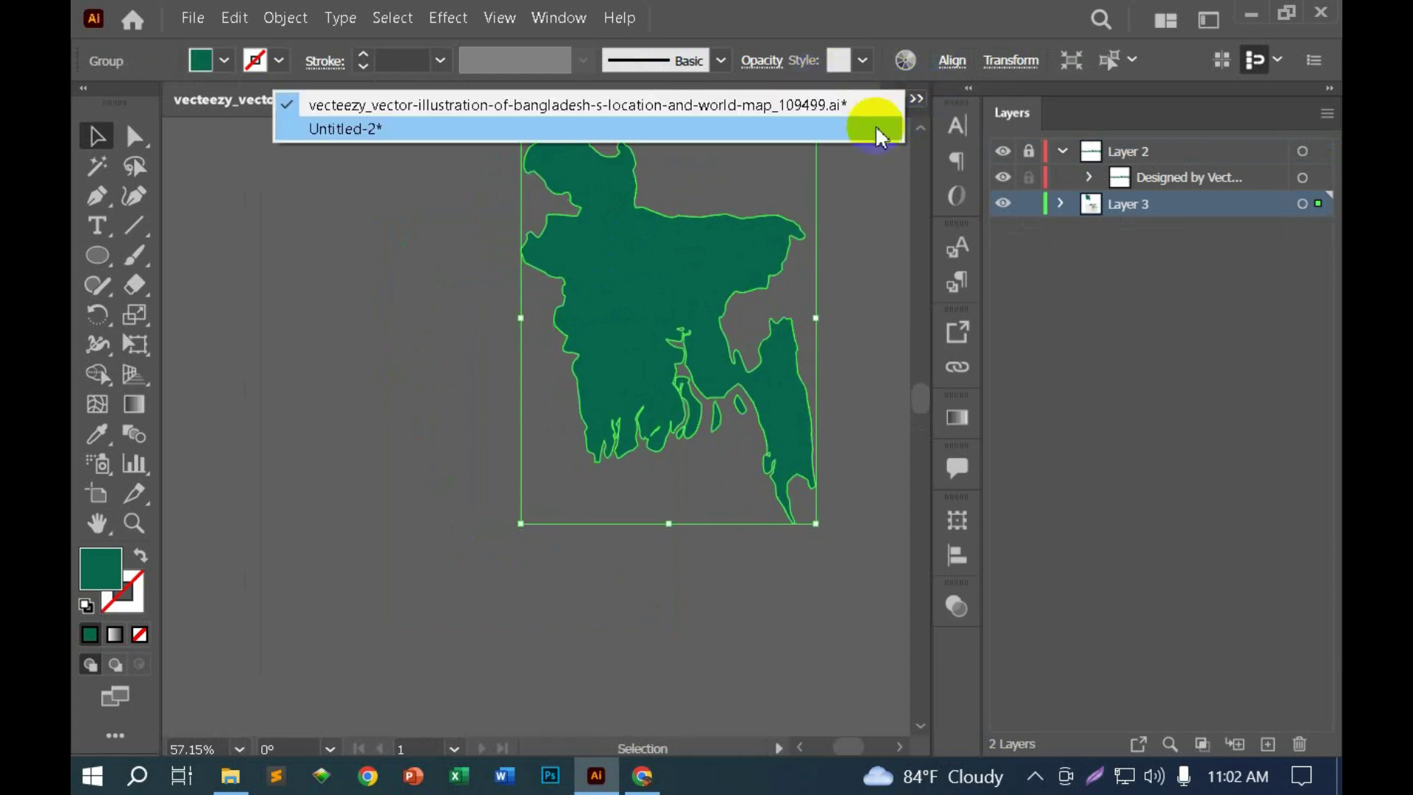
pyautogui.click(346, 127)
pyautogui.click(407, 443)
pyautogui.click(624, 566)
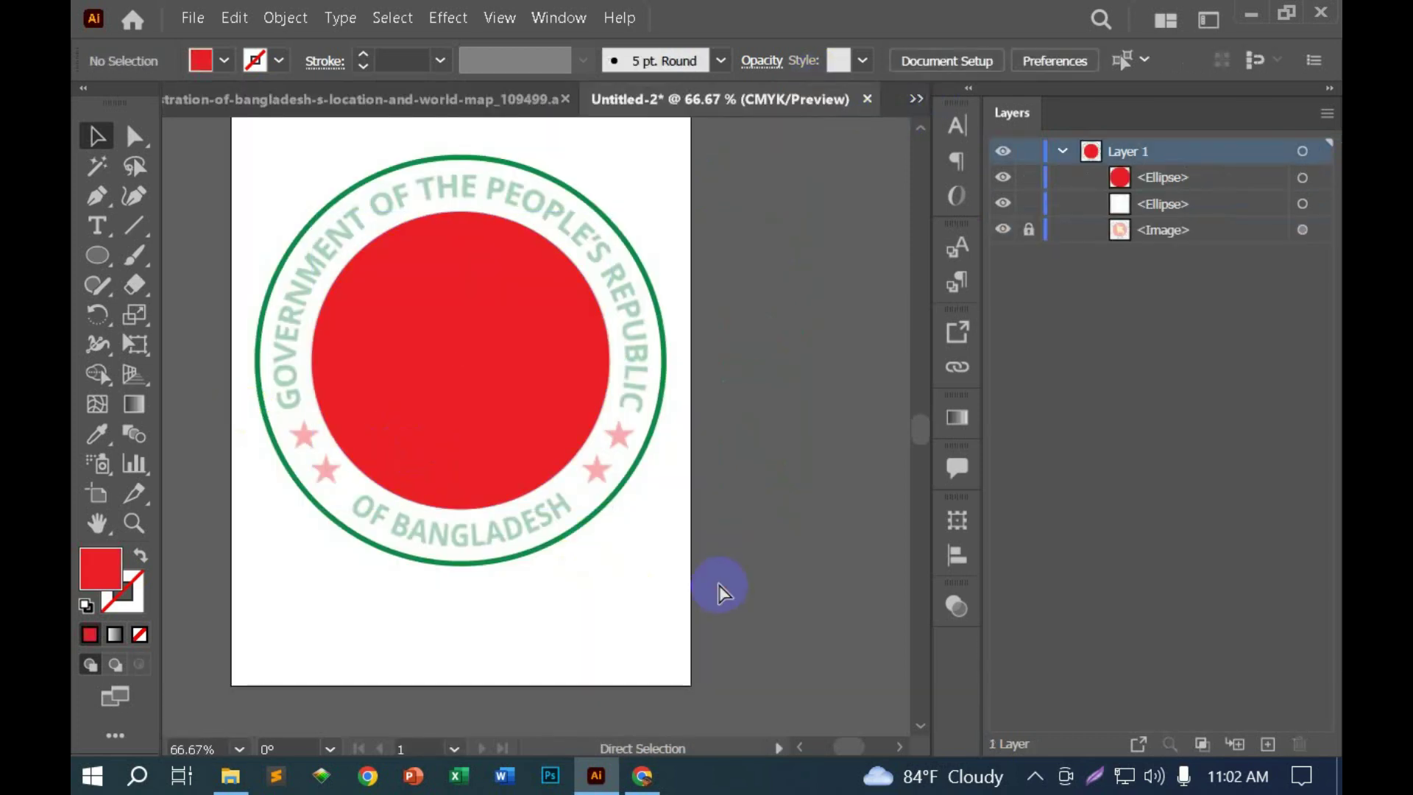
pyautogui.hotkey('ctrl', 'v')
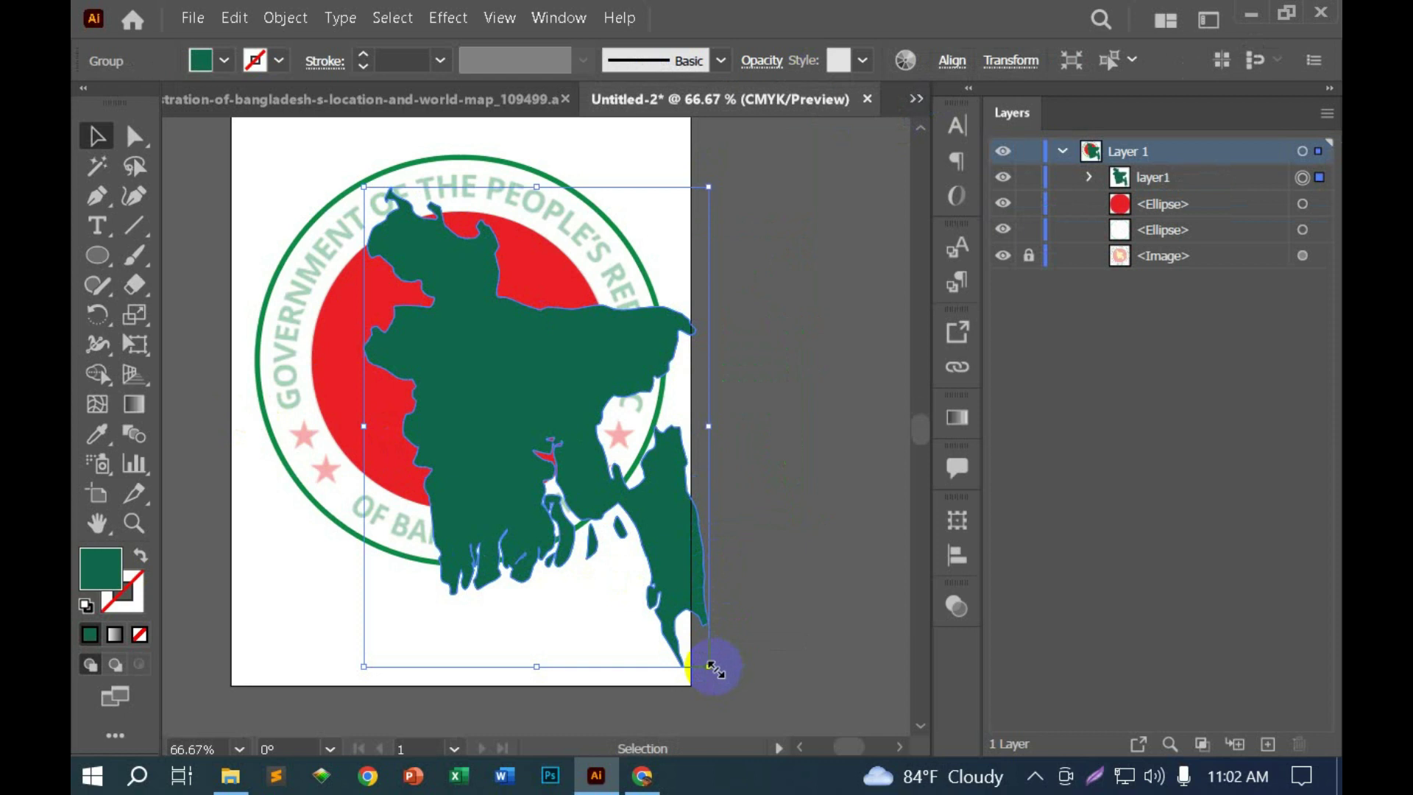
# Step: Shrink the map onto the red circle, then hide the red circle to reveal the reference
pyautogui.moveTo(708, 666); pyautogui.dragTo(536, 451)
pyautogui.moveTo(441, 338)
pyautogui.mouseDown()
pyautogui.moveTo(471, 405)
pyautogui.moveTo(446, 389)
pyautogui.moveTo(479, 378)
pyautogui.mouseUp()
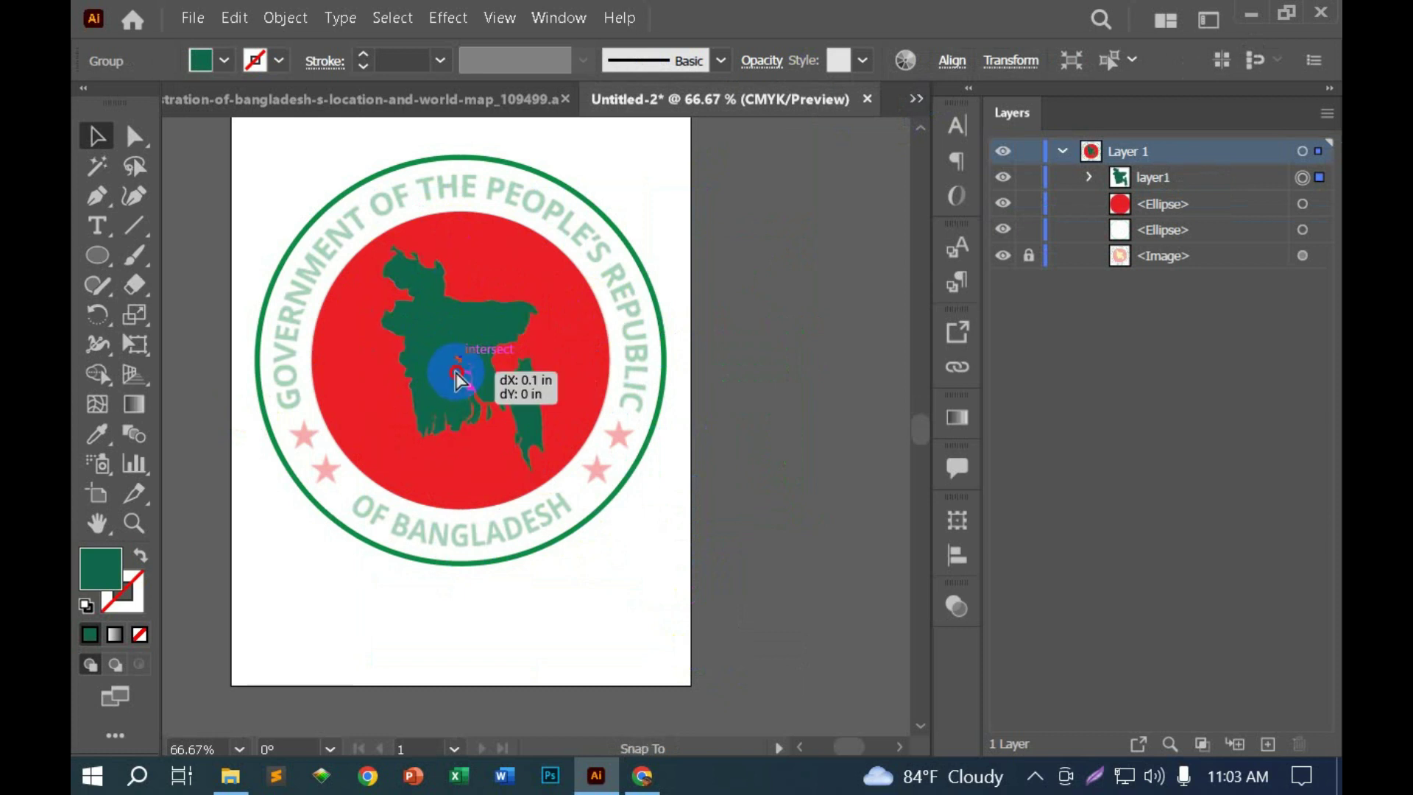
pyautogui.click(1301, 204)
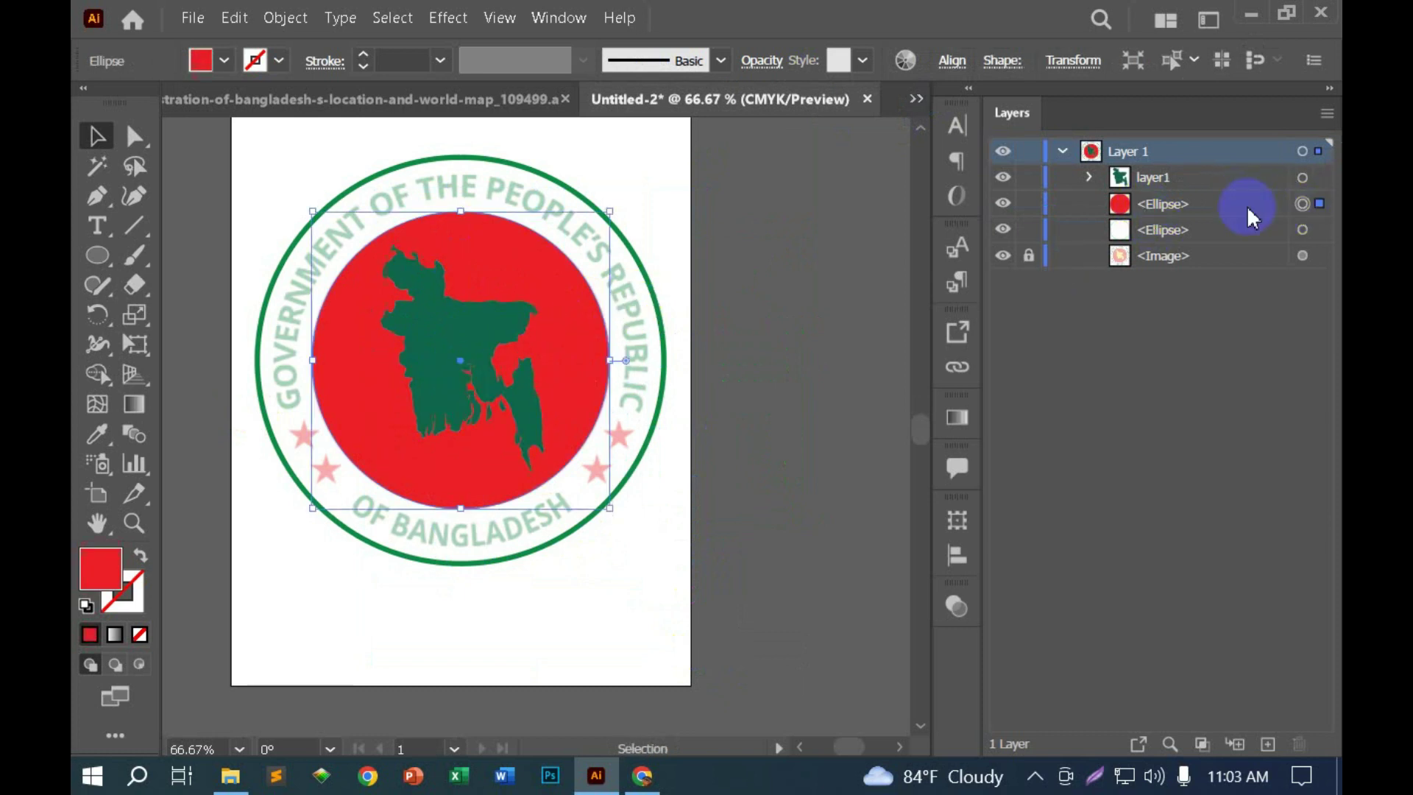
pyautogui.hotkey('ctrl', '3')
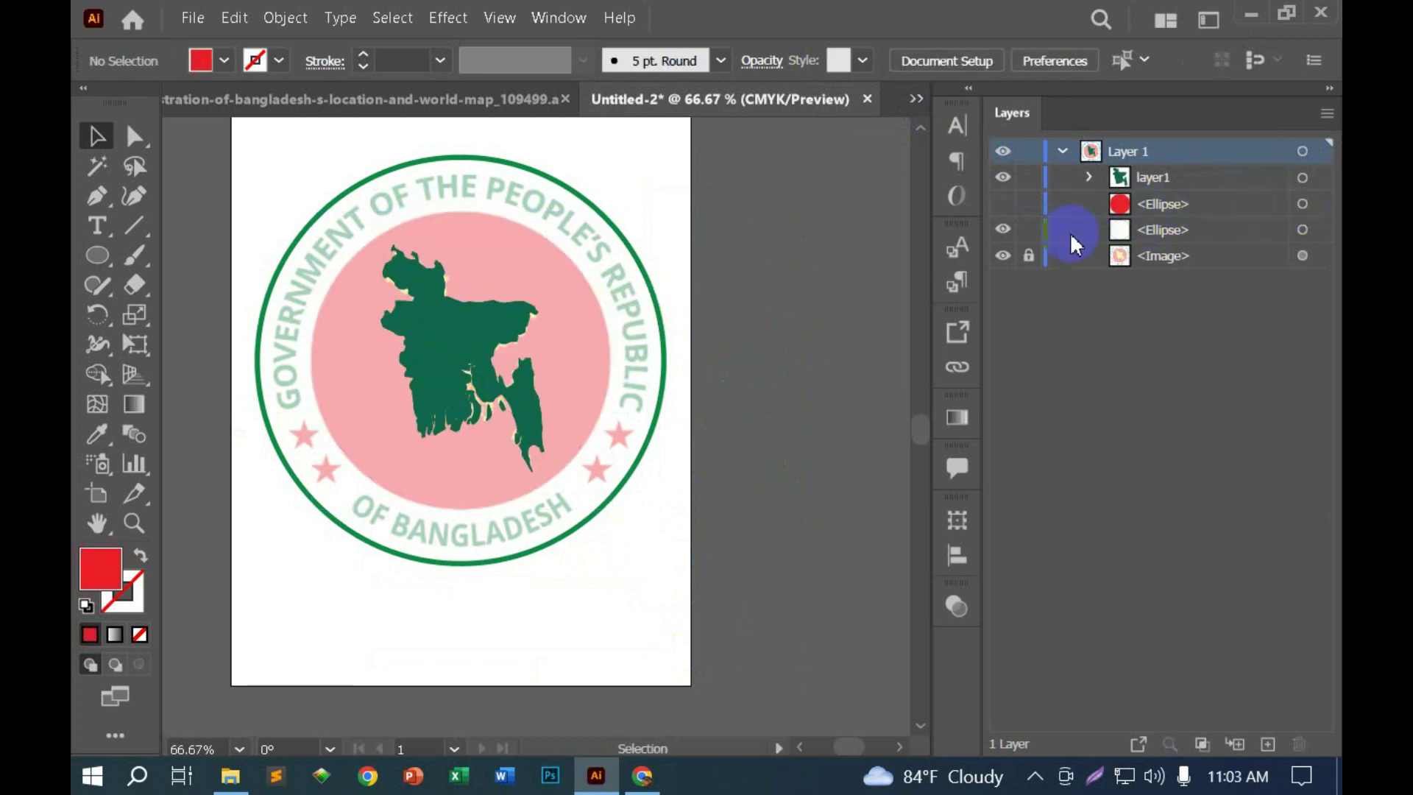
# Step: Fill the map with the reference's yellow and bring the red circle back
pyautogui.press('/')
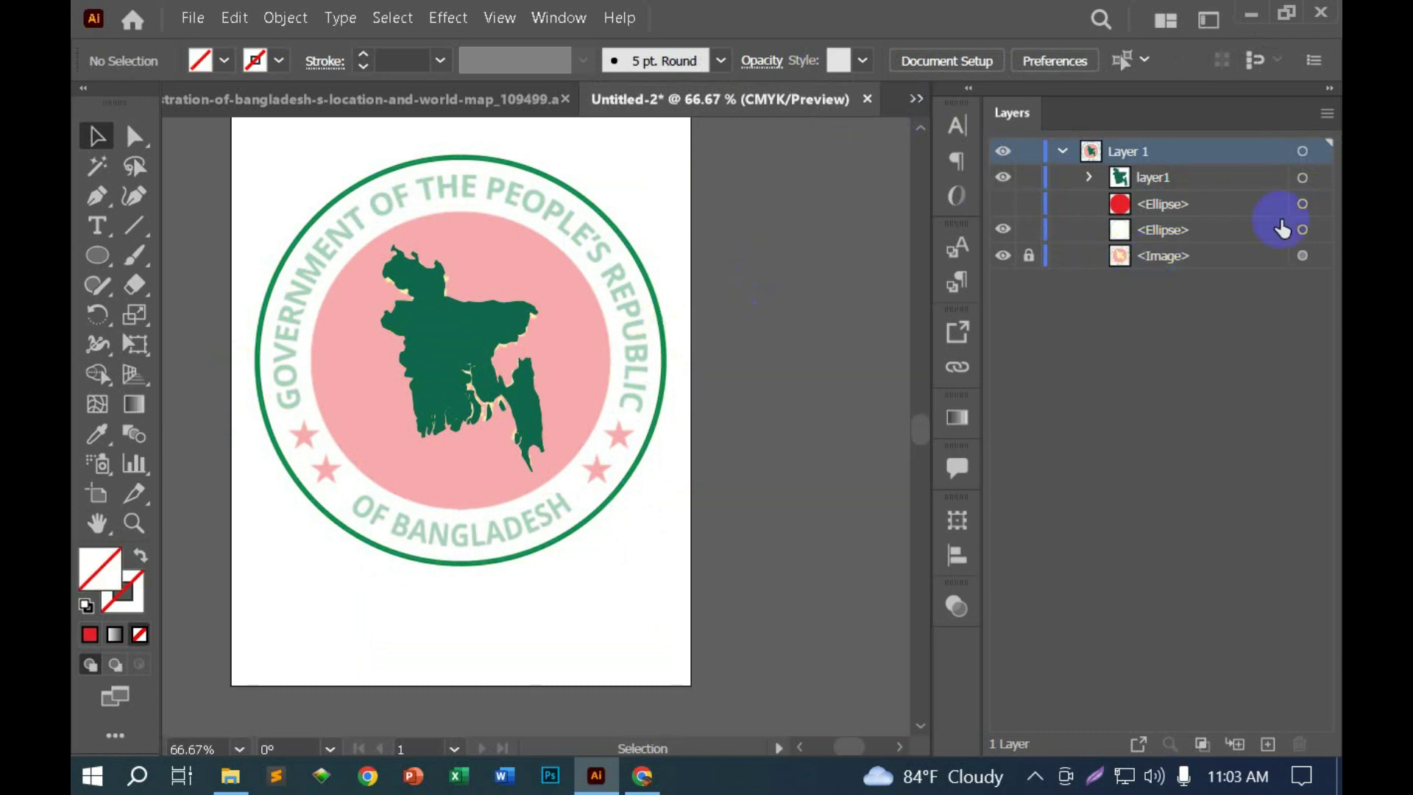
pyautogui.click(1302, 177)
pyautogui.press('i')
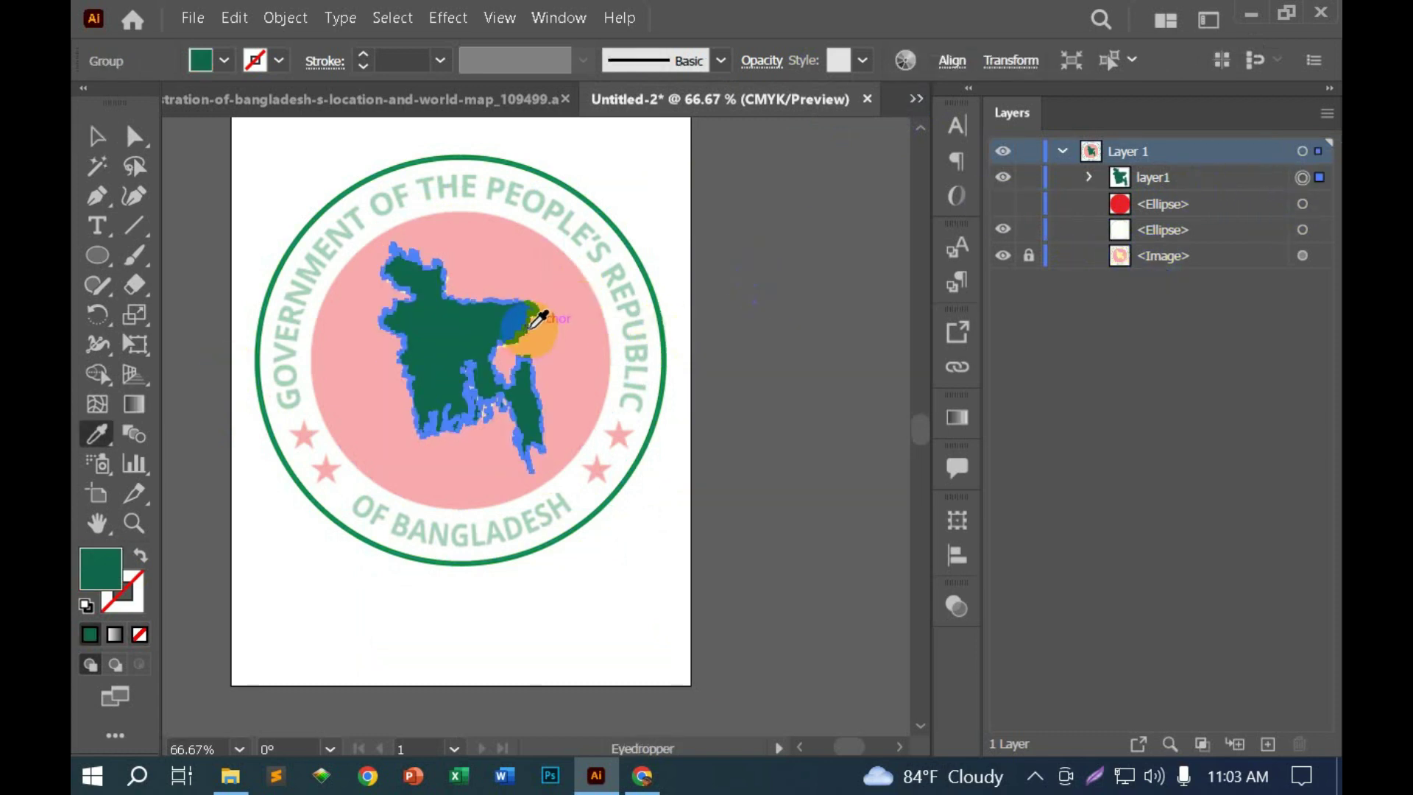
pyautogui.click(532, 326)
pyautogui.click(97, 136)
pyautogui.click(1166, 256)
pyautogui.hotkey('ctrl', 'z')
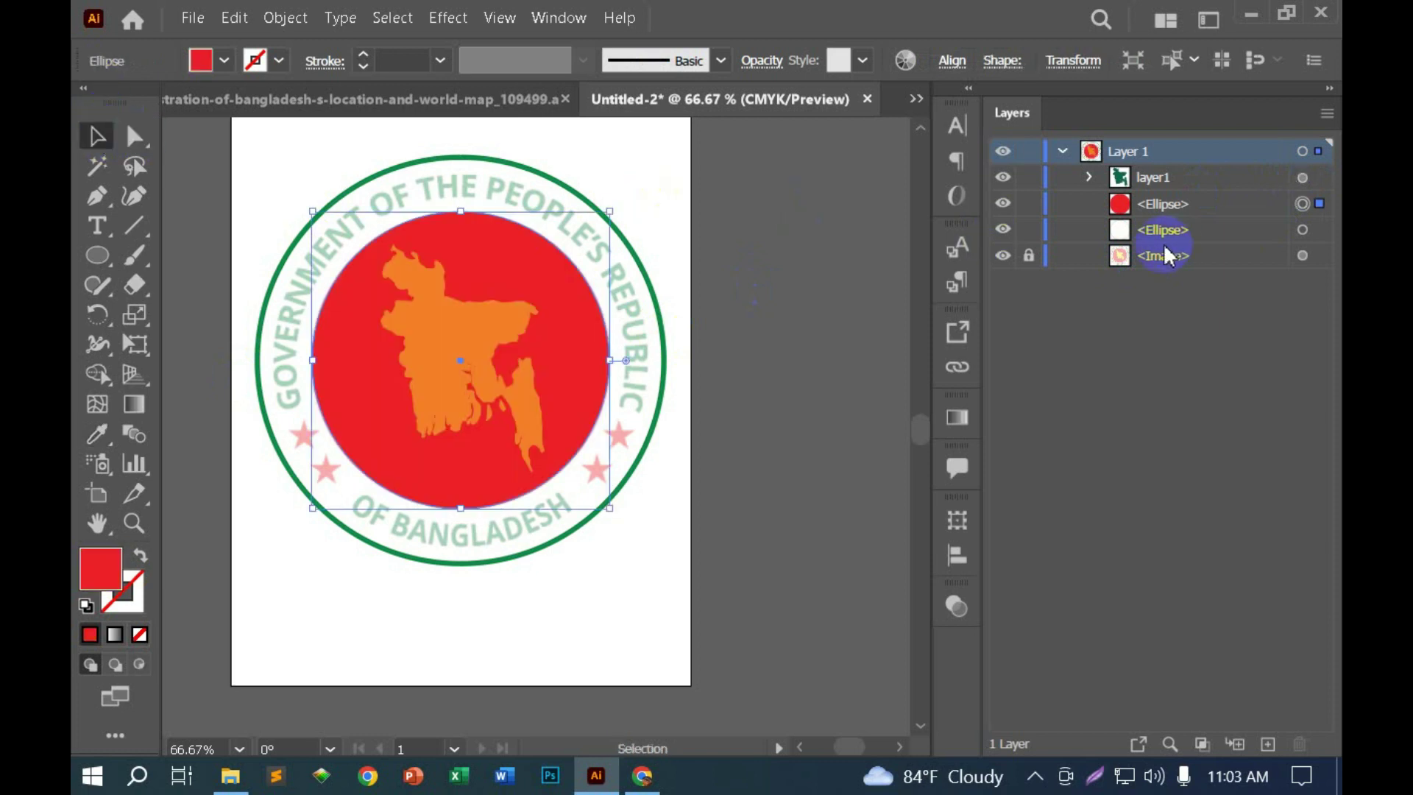
pyautogui.click(147, 176)
# Step: Set the yellow map's opacity to 100%
pyautogui.click(467, 316)
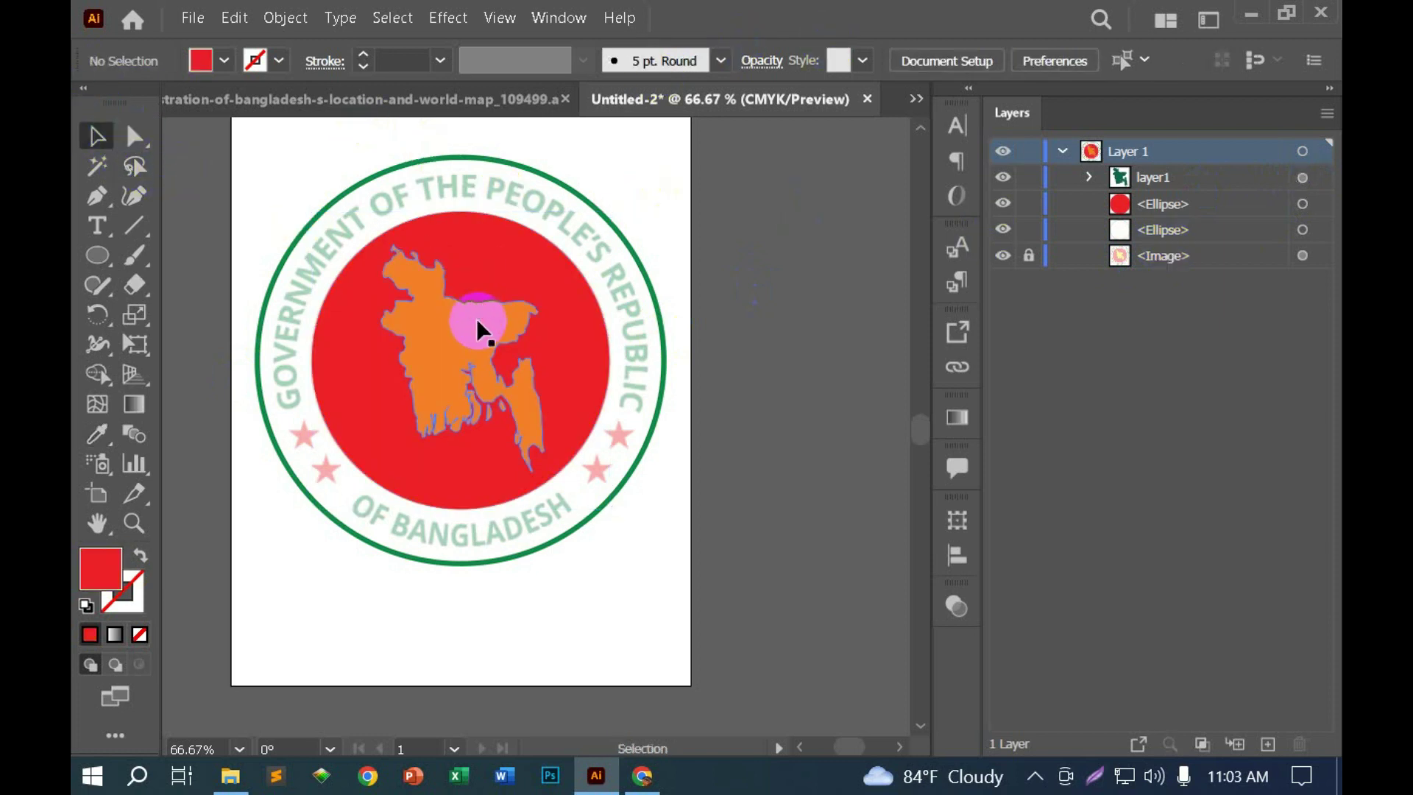
pyautogui.click(772, 65)
pyautogui.click(747, 102)
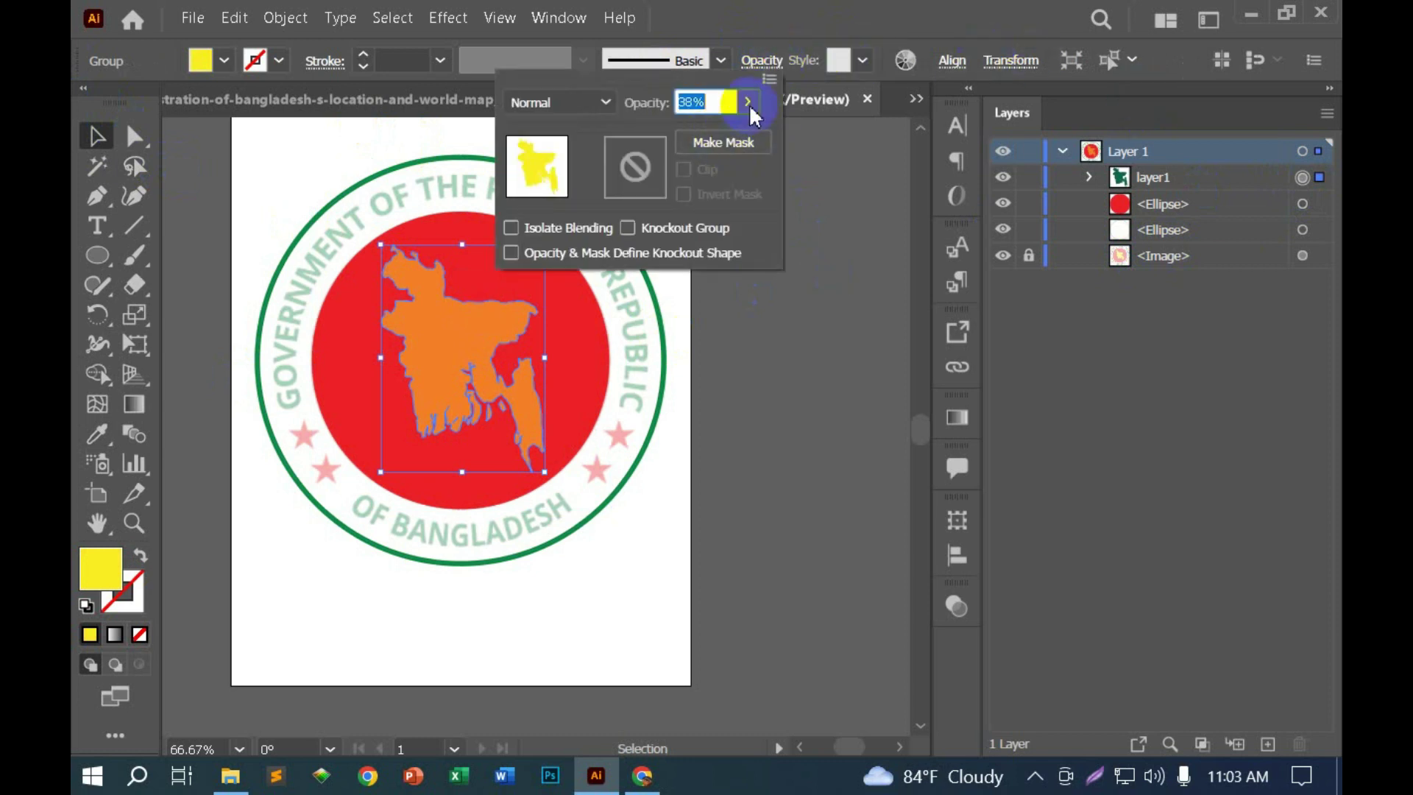
pyautogui.moveTo(735, 132); pyautogui.dragTo(743, 133)
pyautogui.click(726, 386)
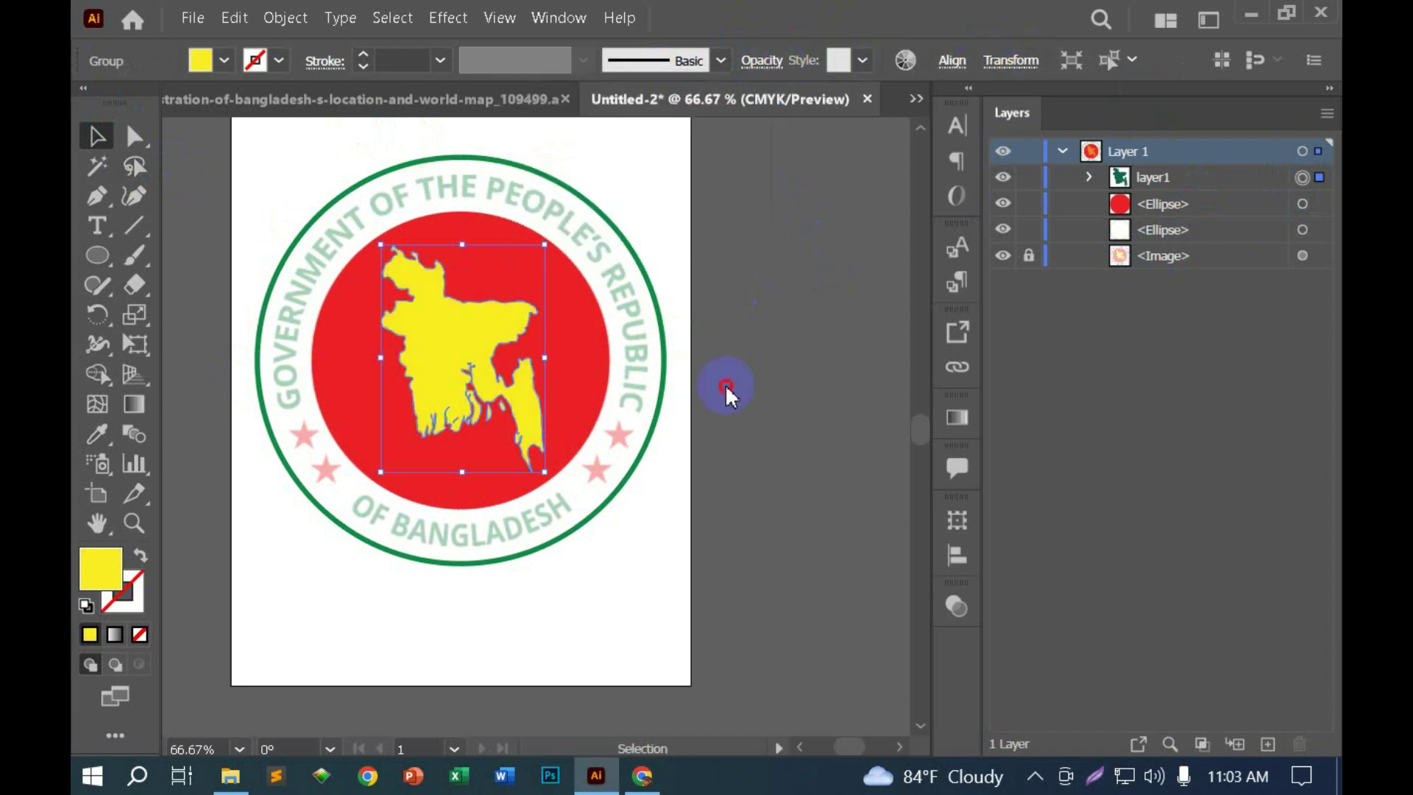
pyautogui.click(748, 402)
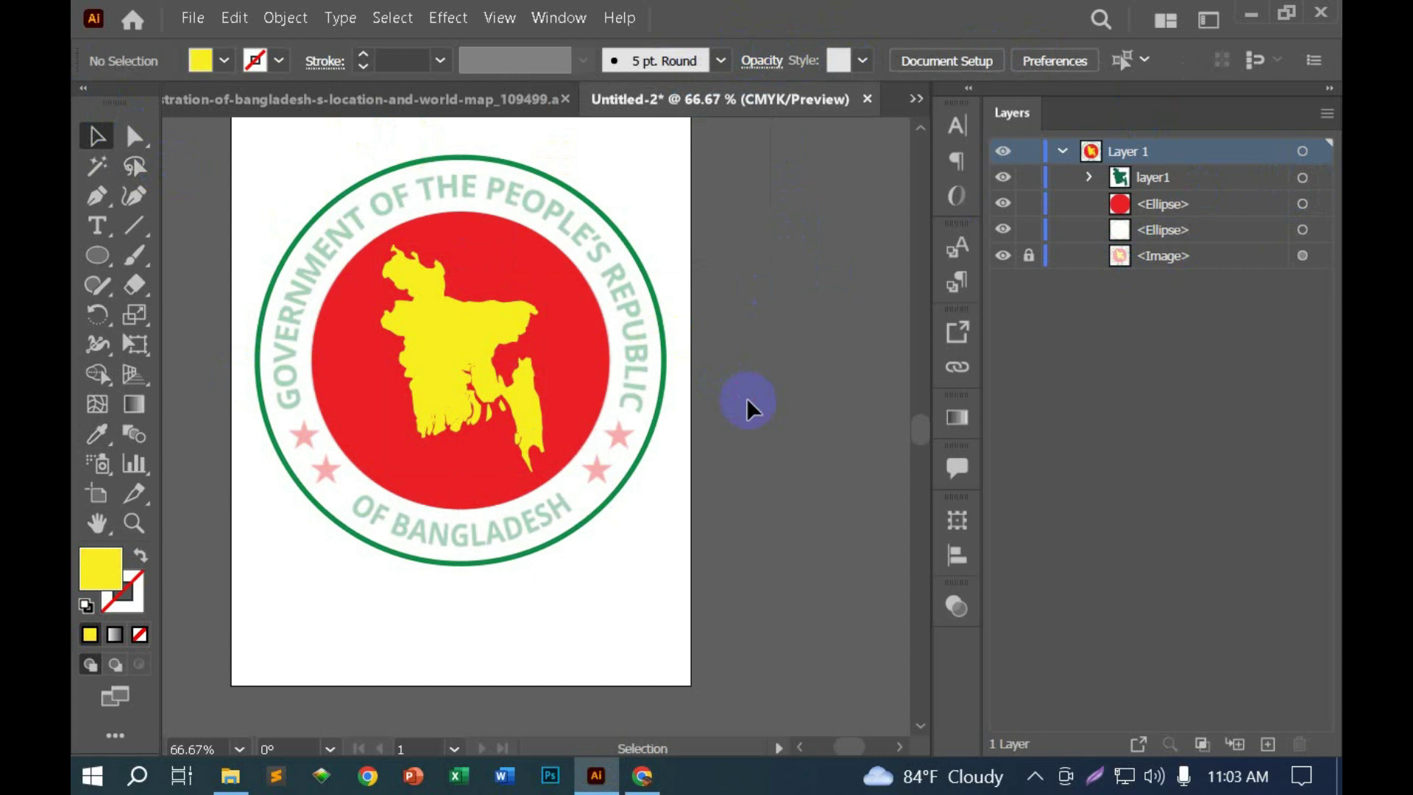
# Step: Paste a copy of the red circle in place, enlarge it toward the green ring, and select Type on a Path
pyautogui.click(592, 341)
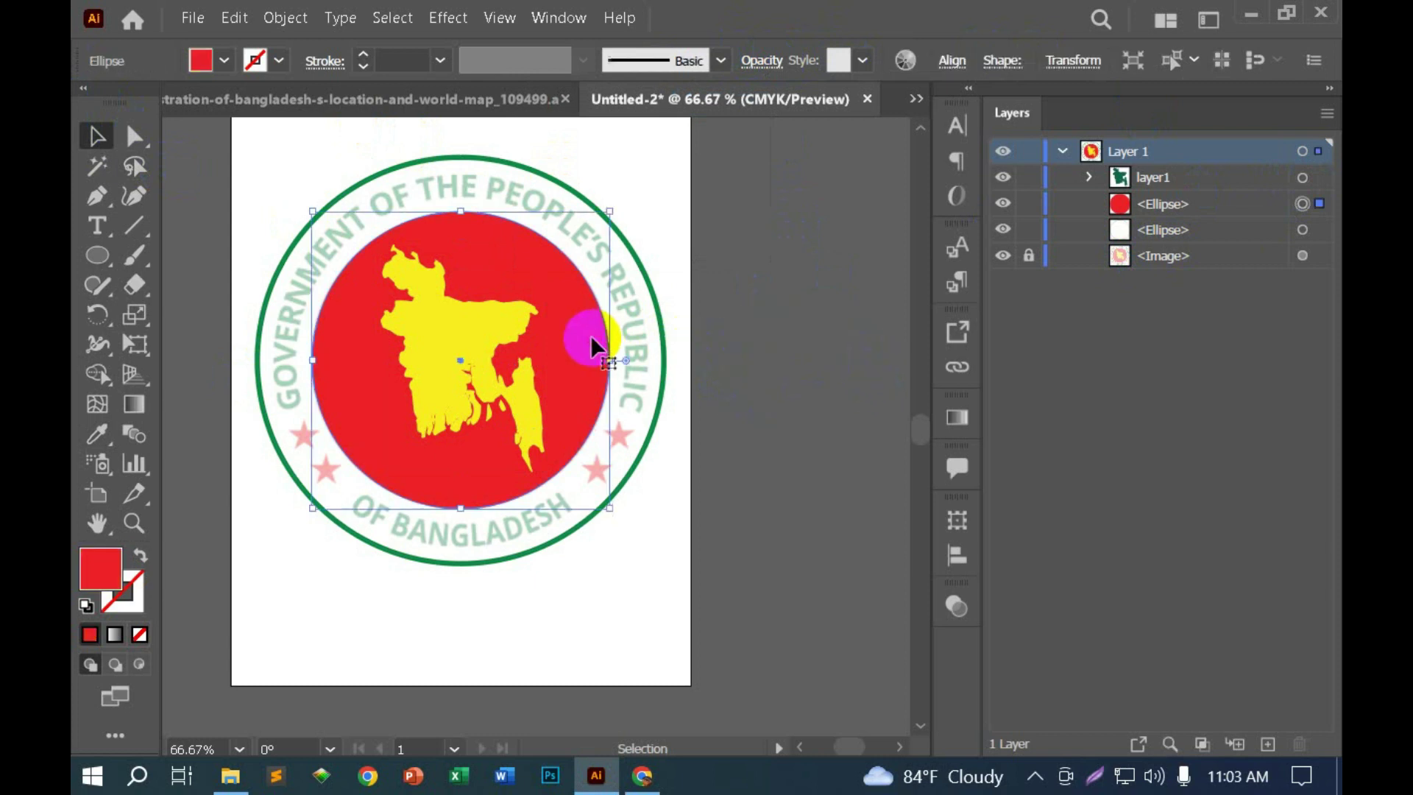
pyautogui.press('a')
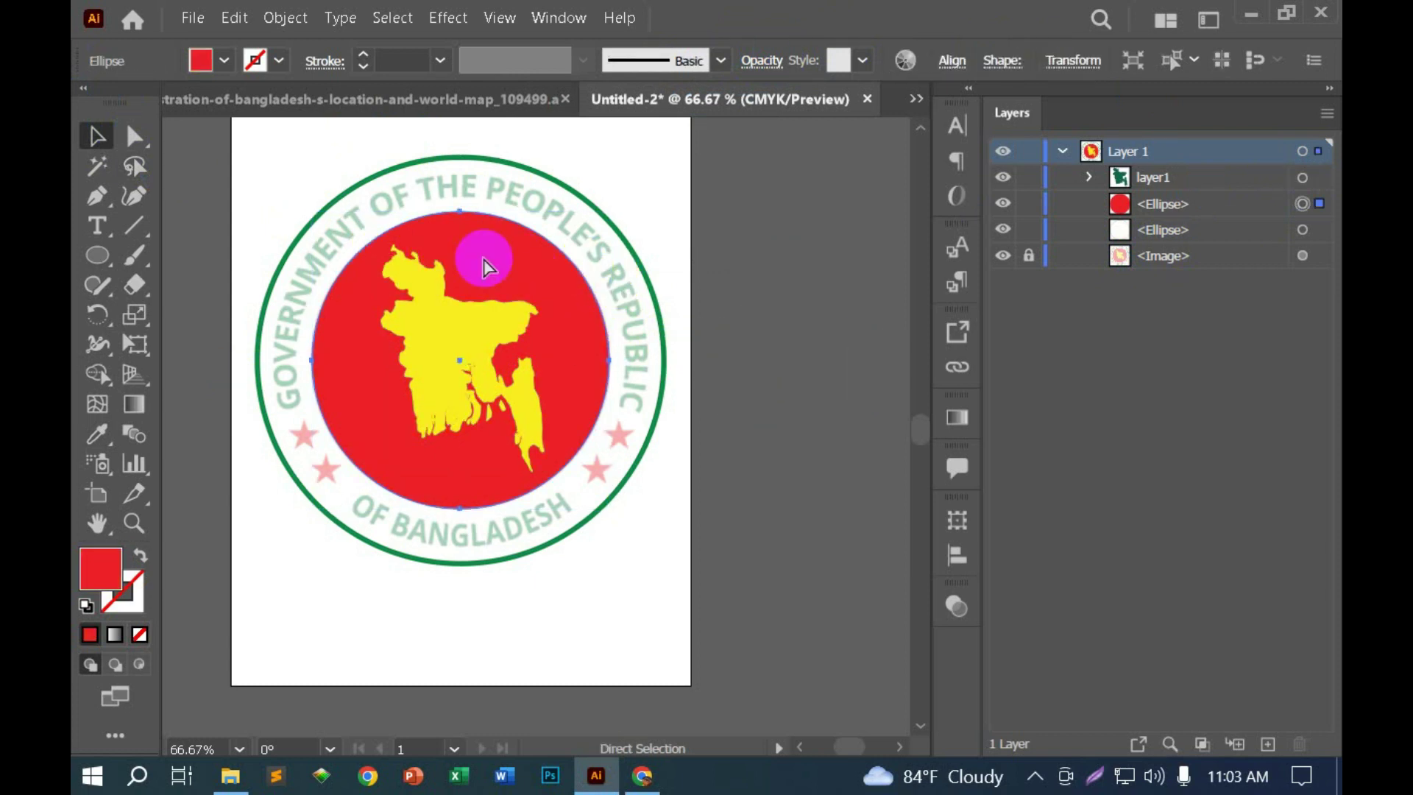
pyautogui.hotkey('ctrl', 'c')
pyautogui.hotkey('ctrl', 'f')
pyautogui.press('v')
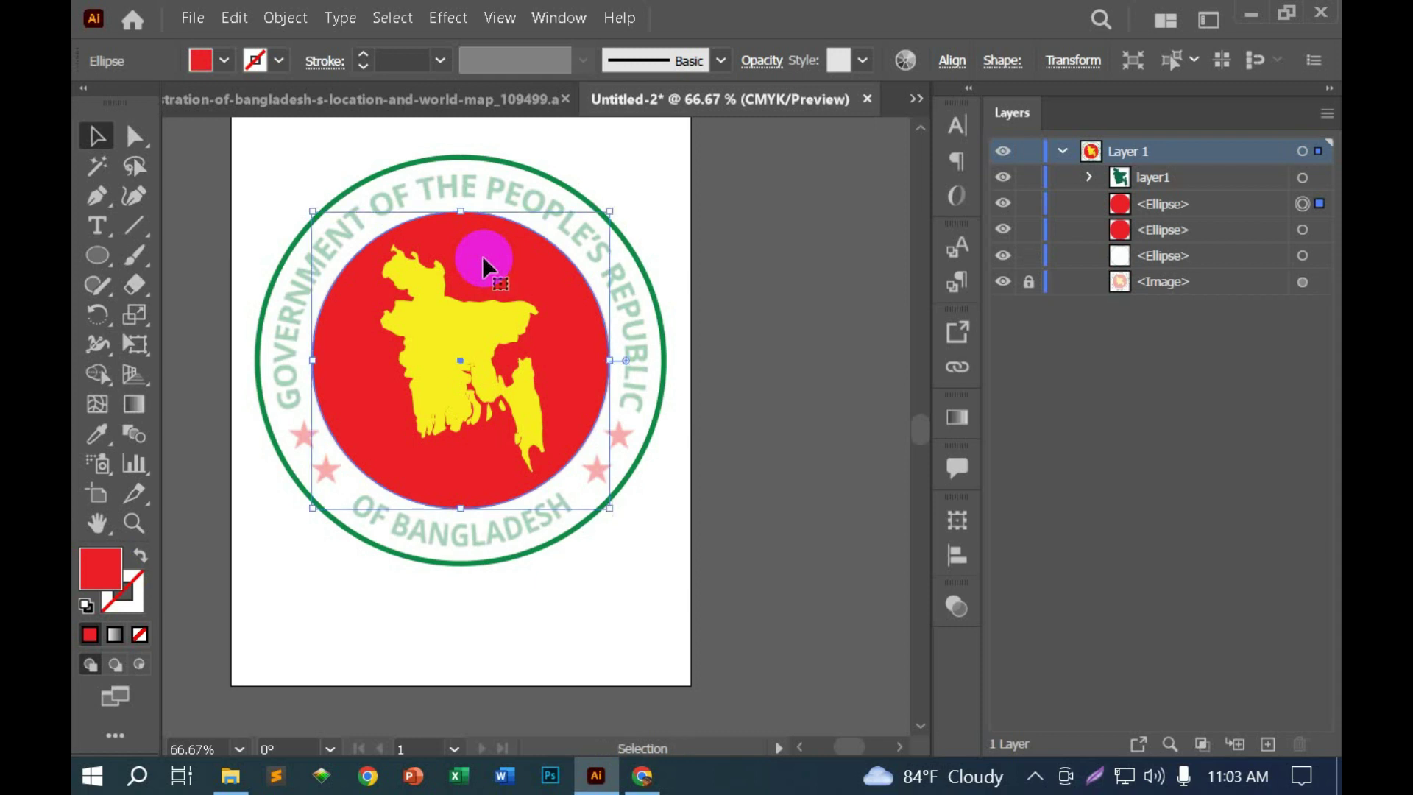
pyautogui.moveTo(459, 211); pyautogui.dragTo(460, 198)
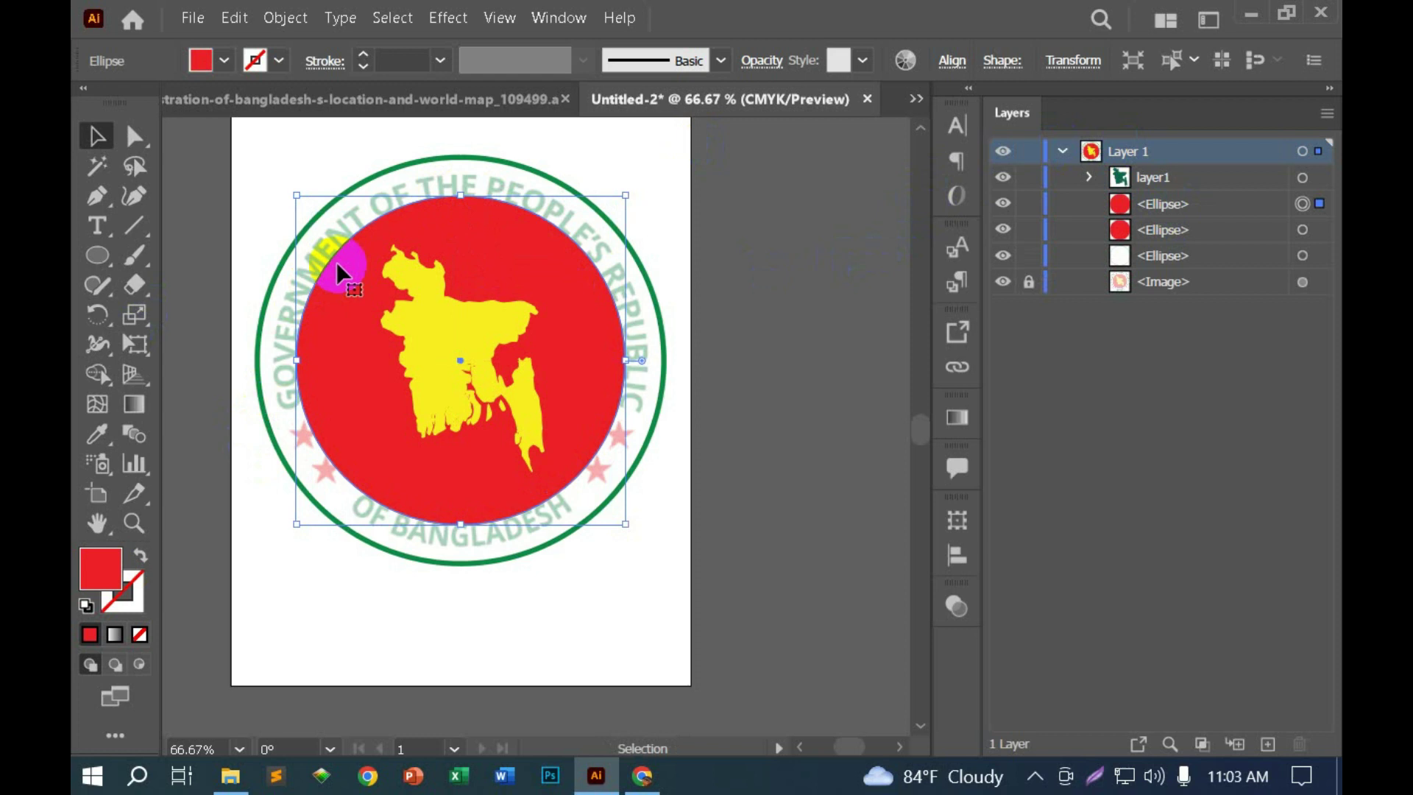
pyautogui.click(96, 225)
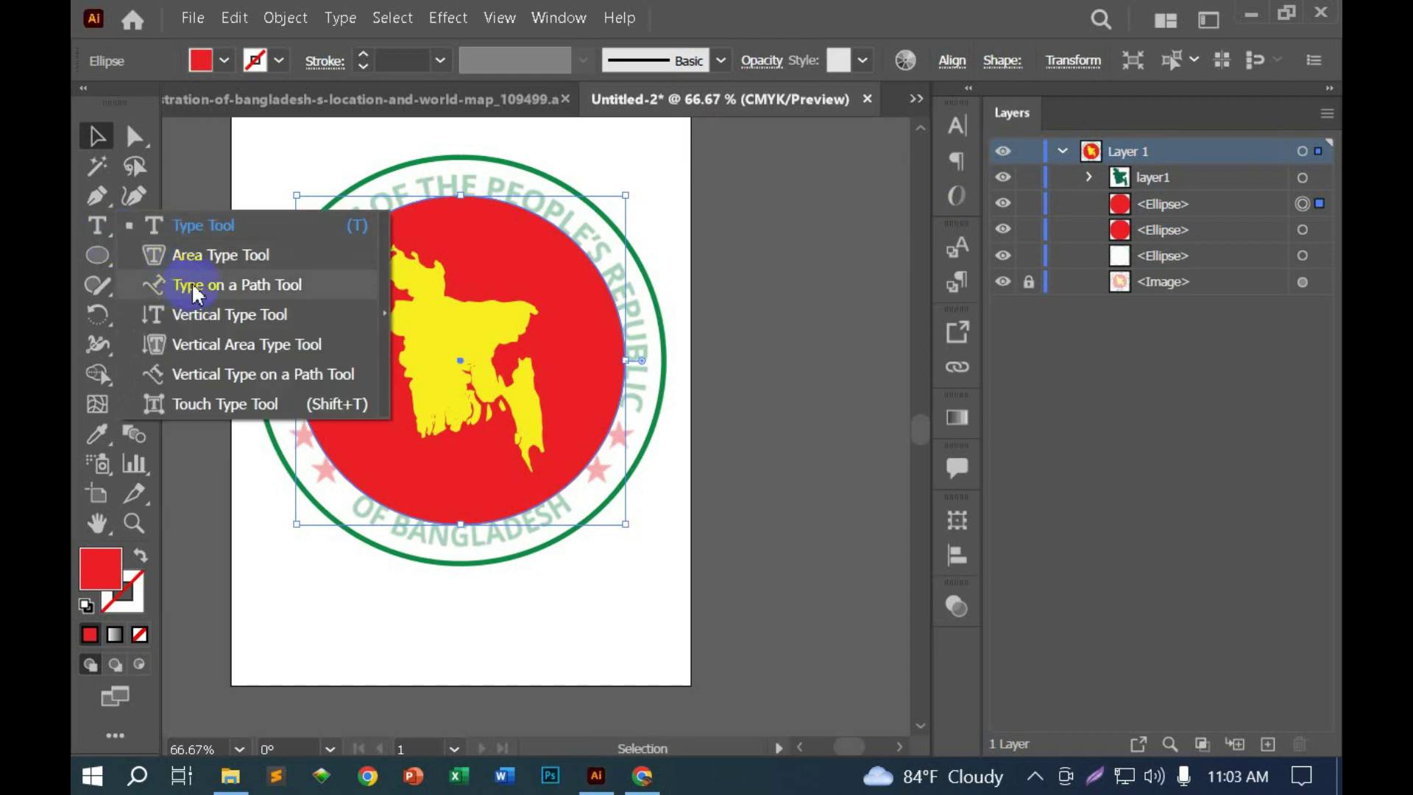
pyautogui.click(198, 293)
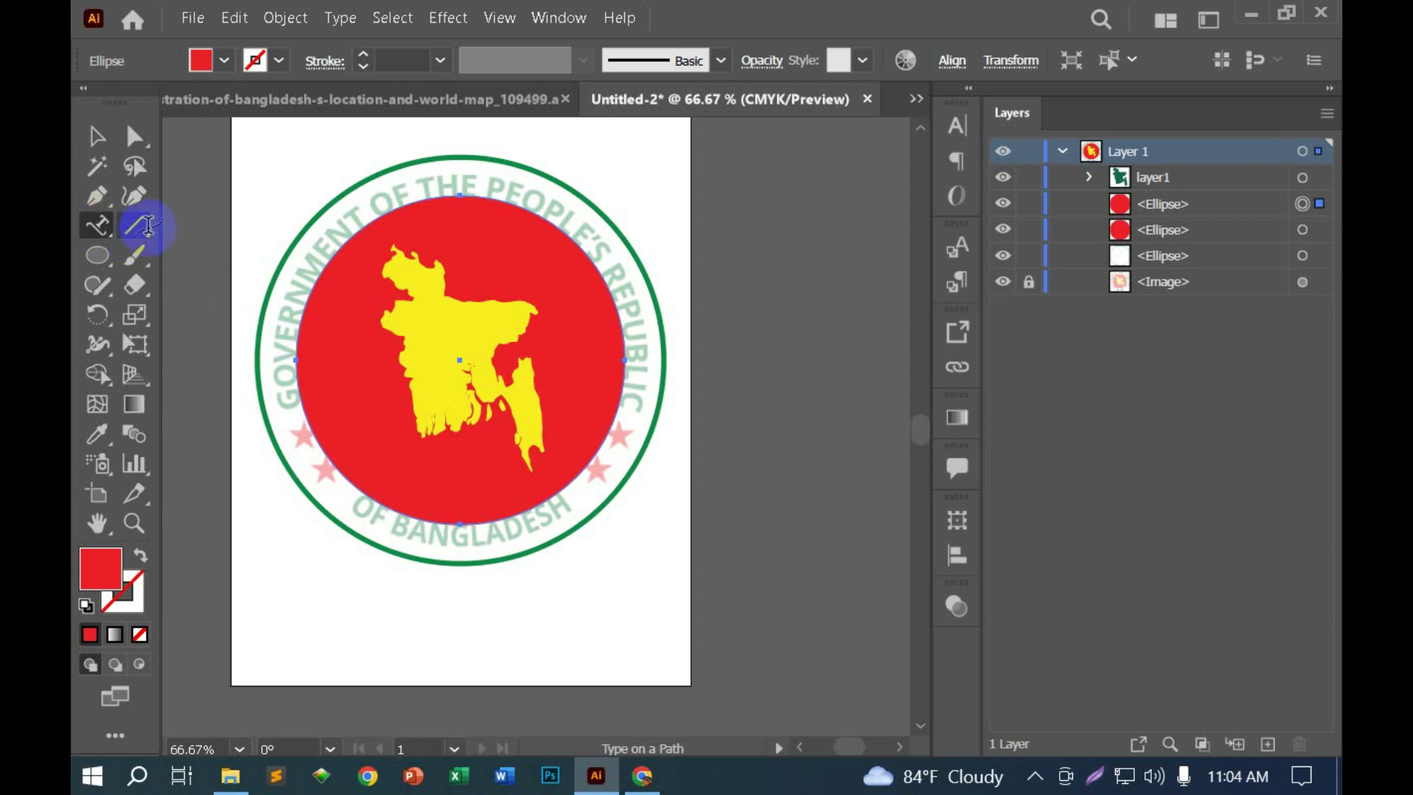
# Step: Run the heading 'Government of the people's republic' along the enlarged circle with Type on a Path
pyautogui.click(293, 334)
pyautogui.moveTo(292, 335); pyautogui.dragTo(301, 398)
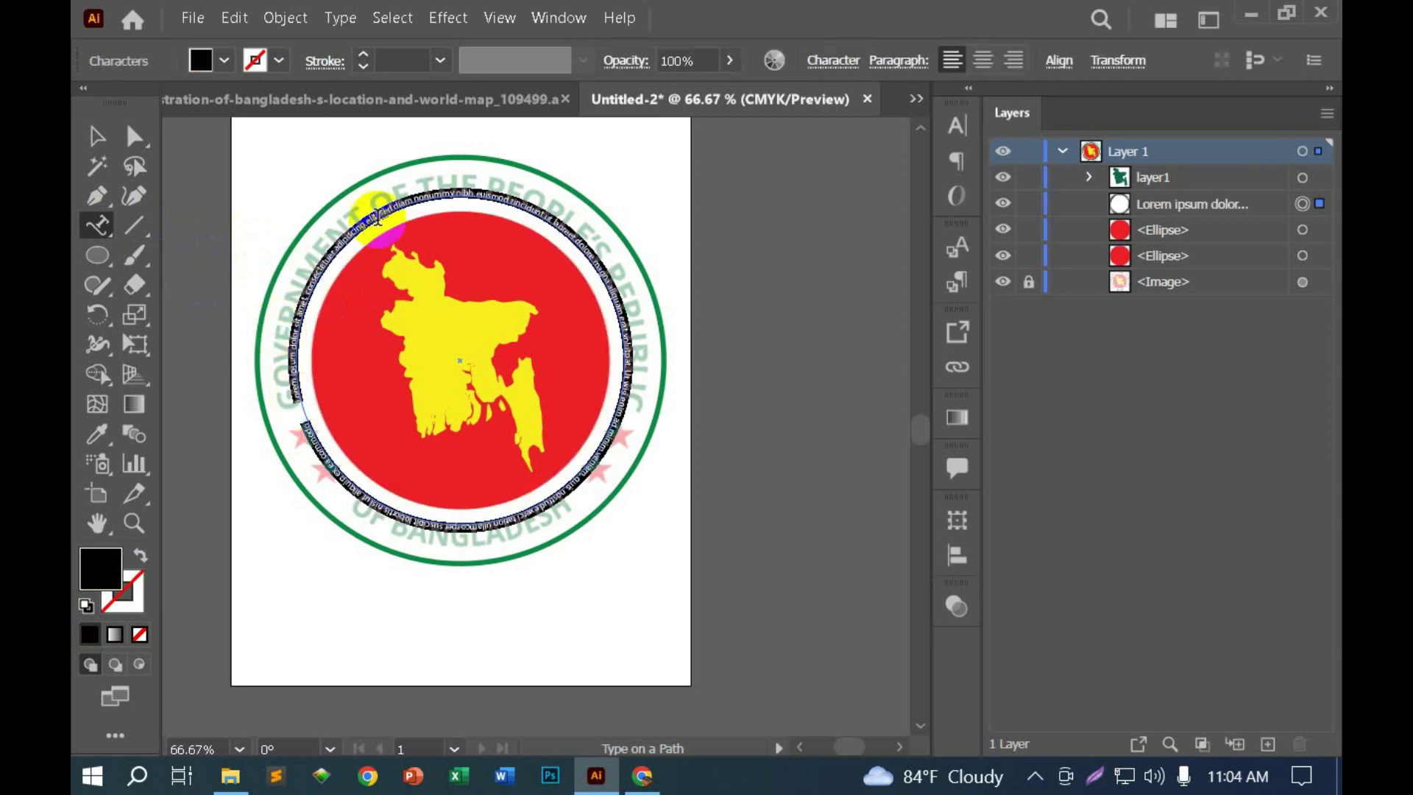
pyautogui.click(699, 354)
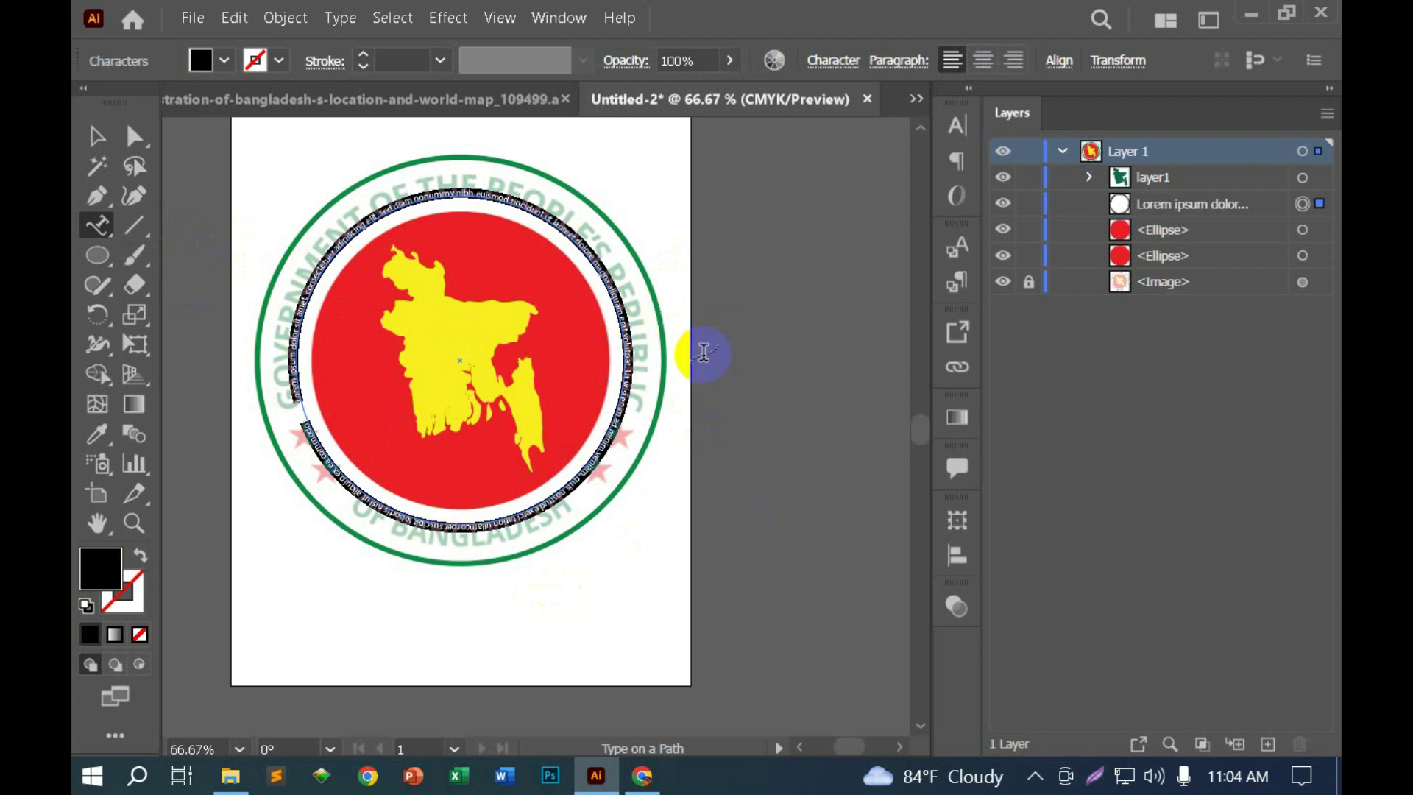
pyautogui.write('Government')
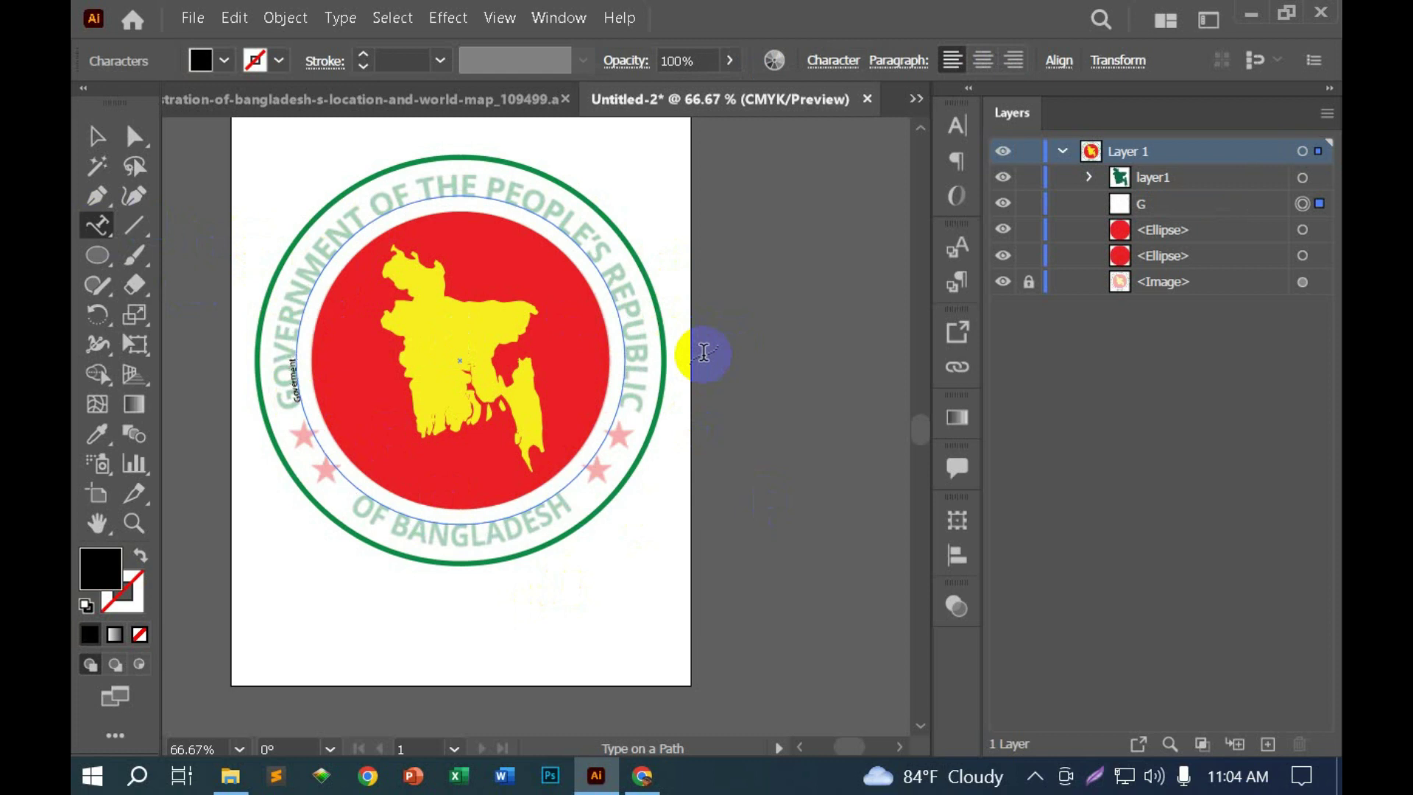
pyautogui.write(' of the pe')
pyautogui.write('blic')
pyautogui.click(96, 138)
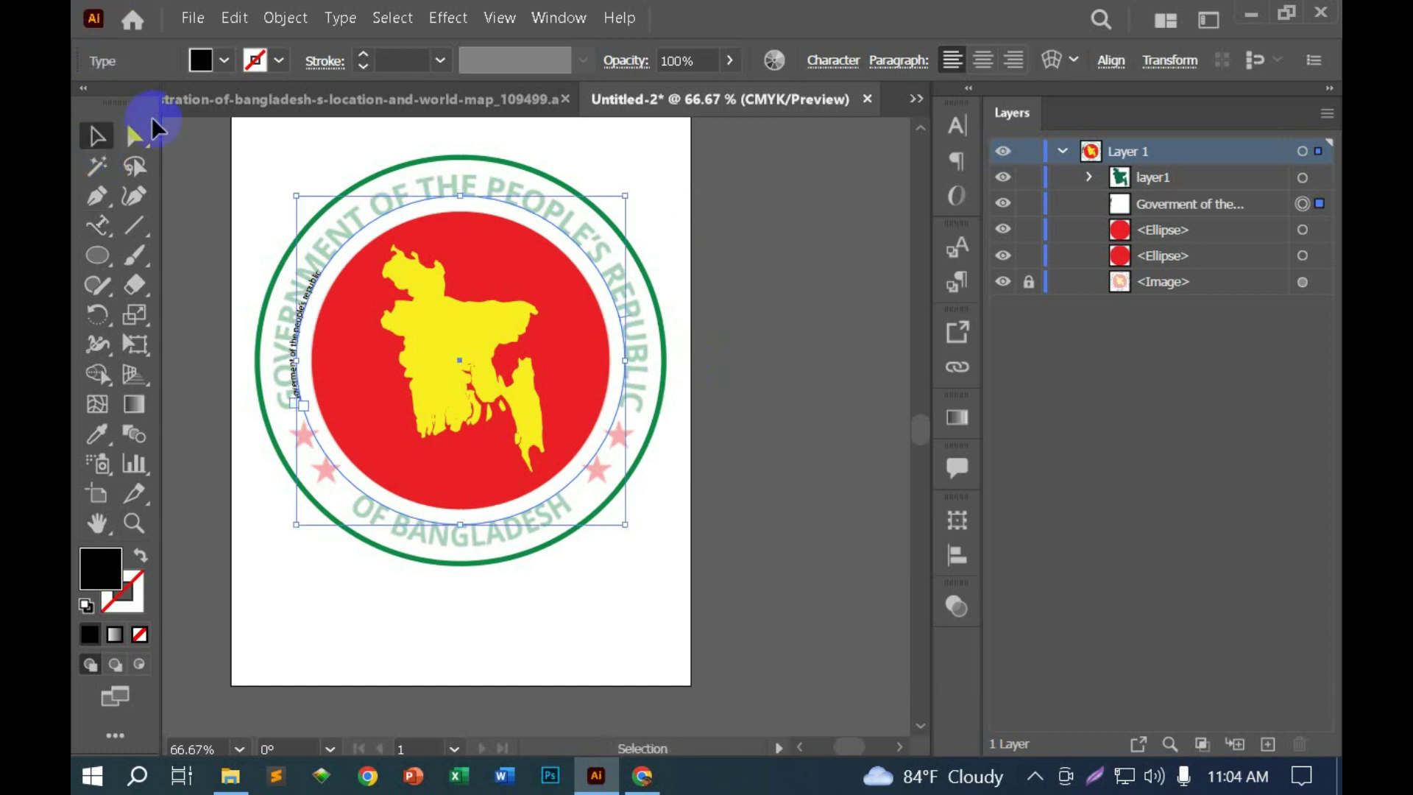
# Step: Set the curved heading's font to Arial at 48 pt
pyautogui.click(956, 125)
pyautogui.click(828, 151)
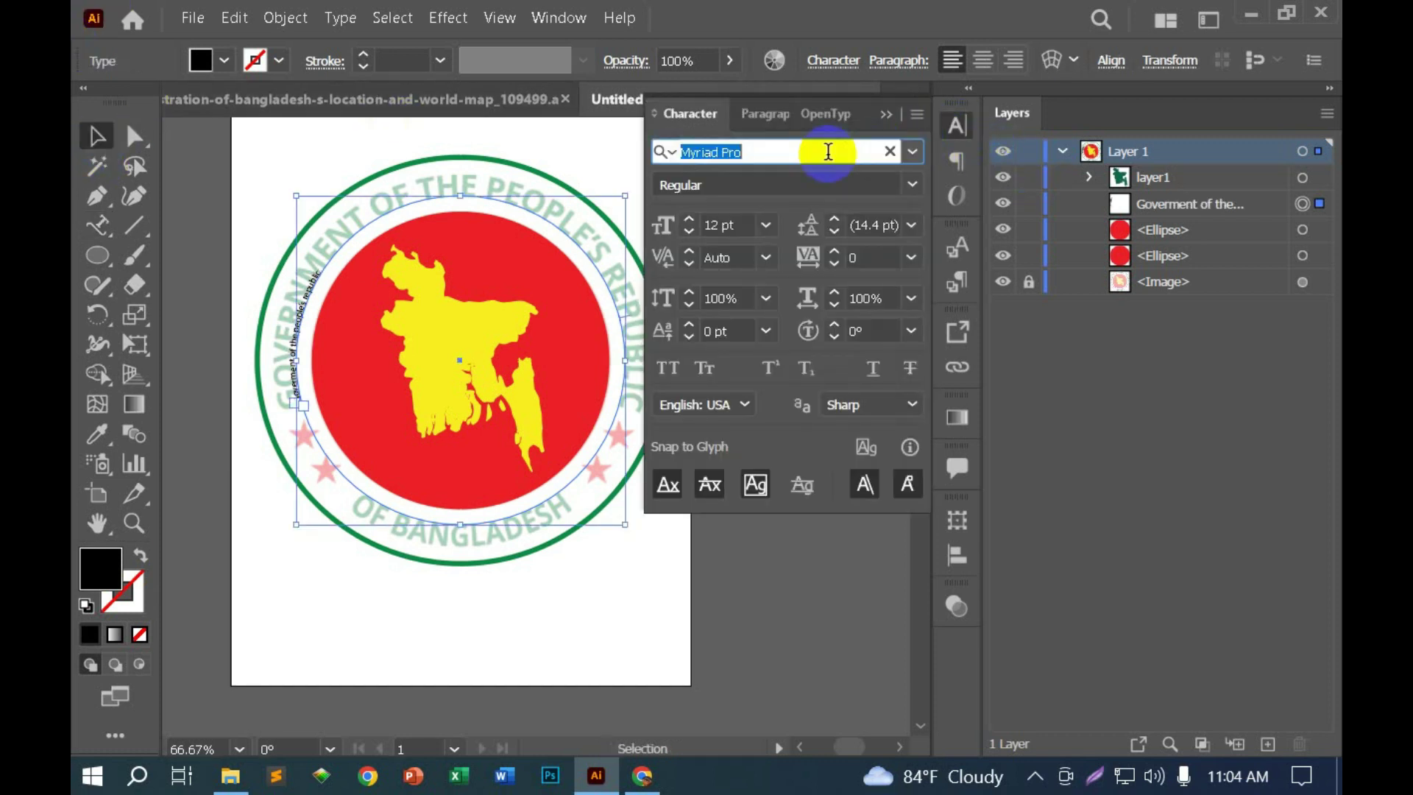
pyautogui.write('ari')
pyautogui.click(745, 426)
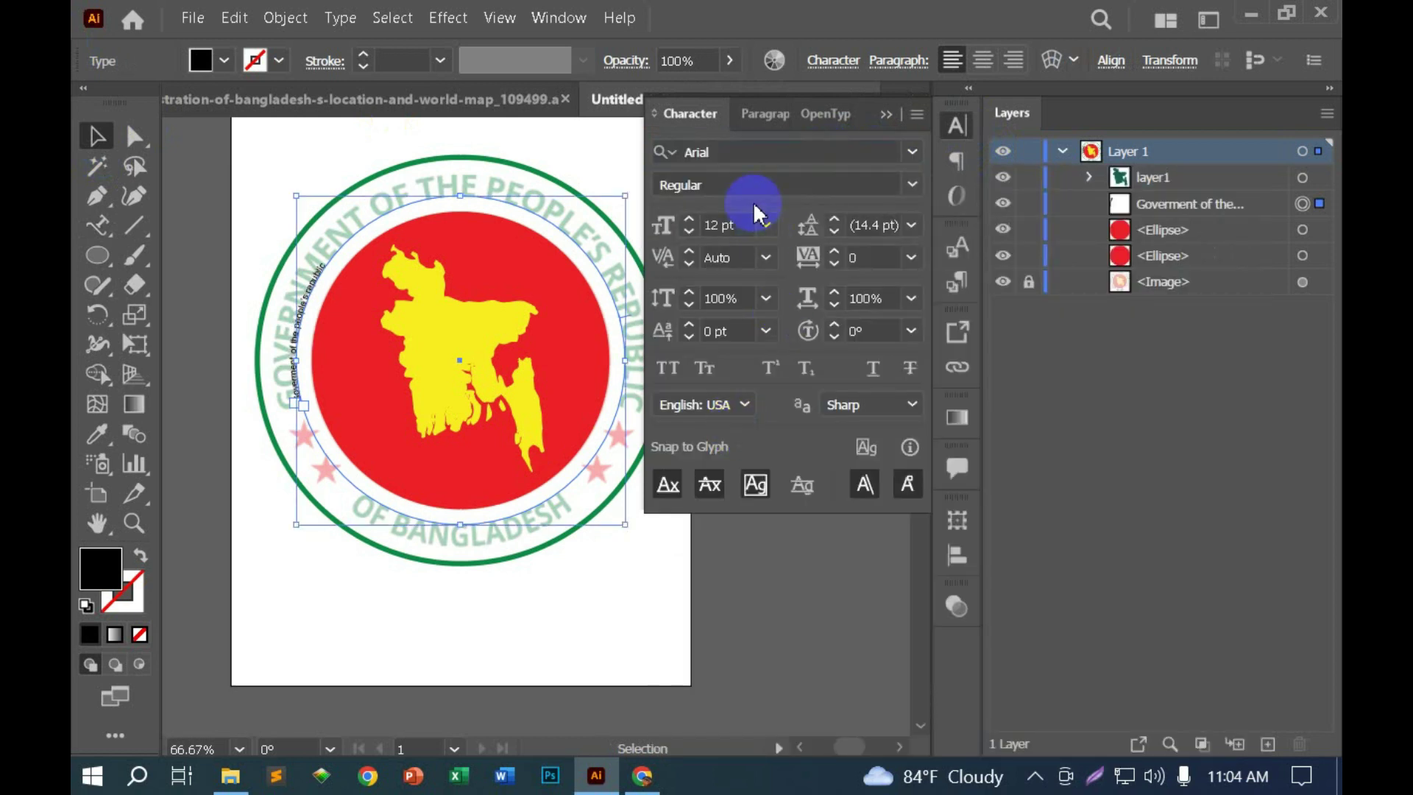
pyautogui.click(766, 224)
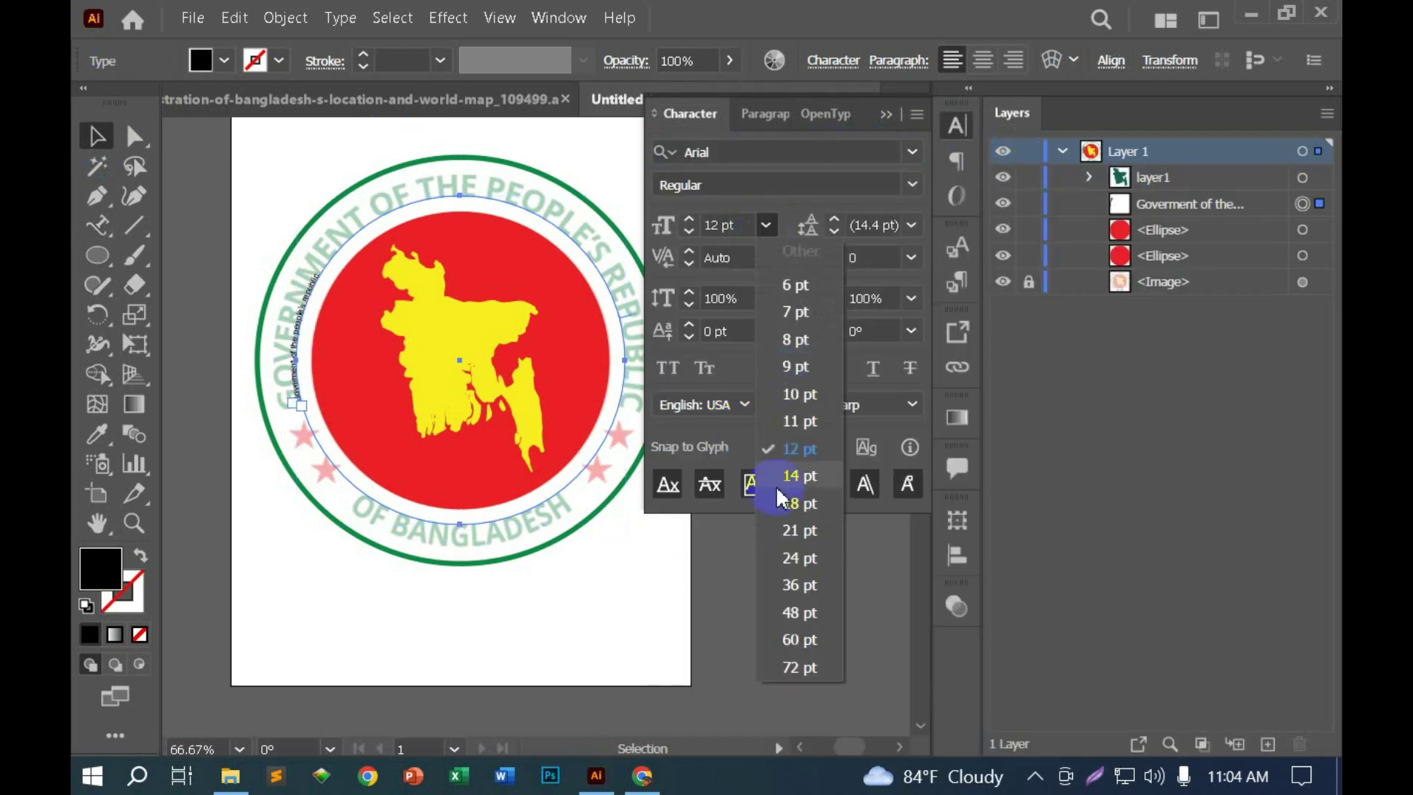
pyautogui.click(810, 622)
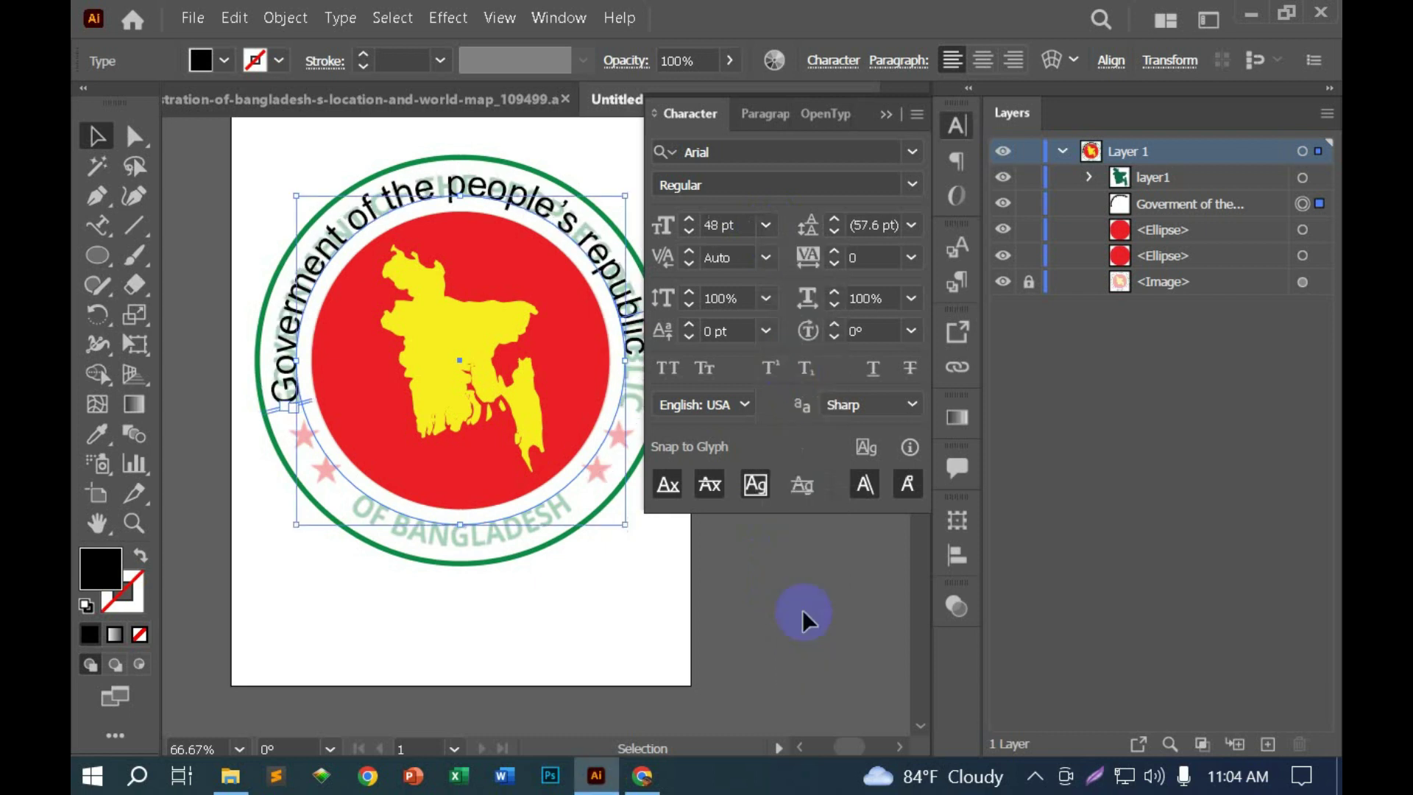
pyautogui.click(812, 598)
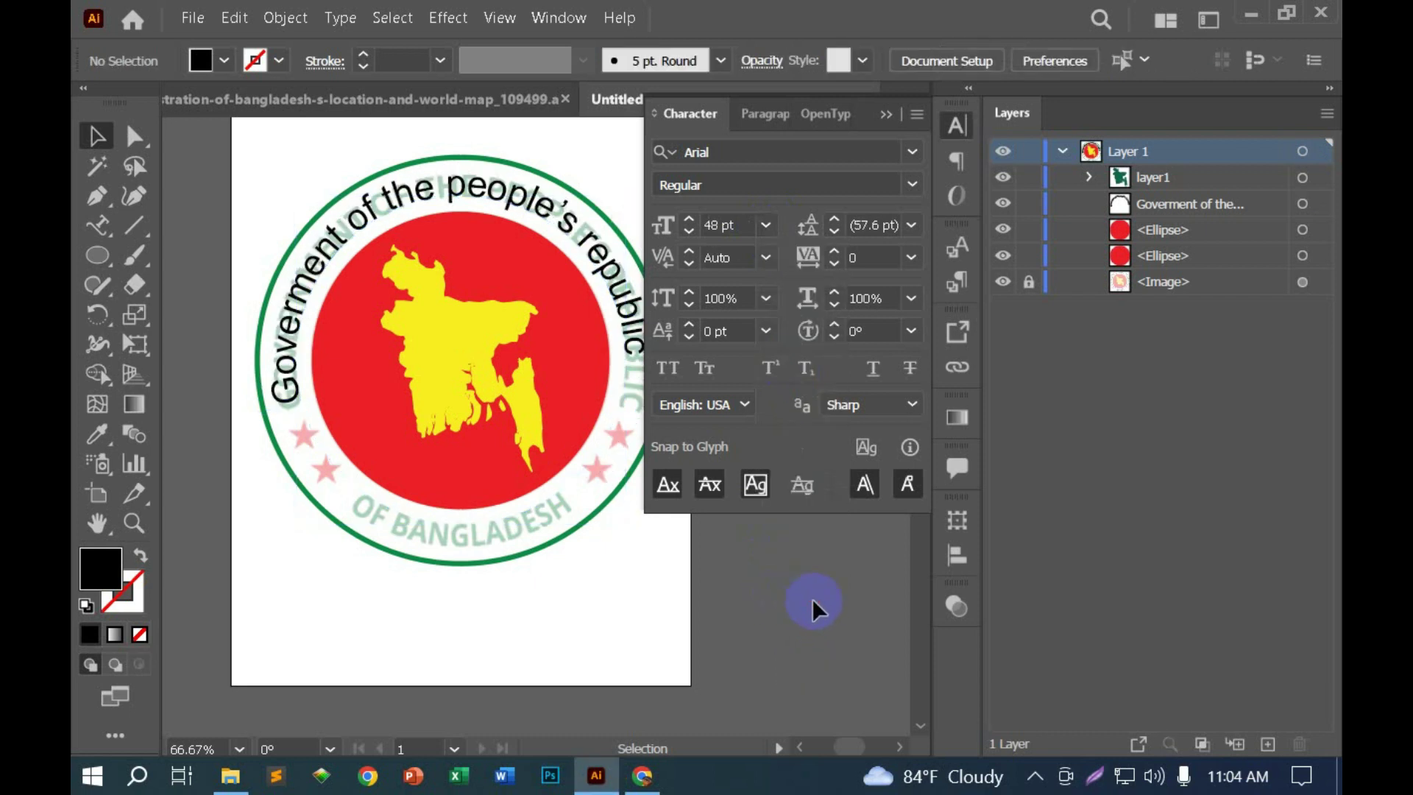
pyautogui.click(899, 112)
# Step: Change the curved title to UPPERCASE
pyautogui.click(572, 231)
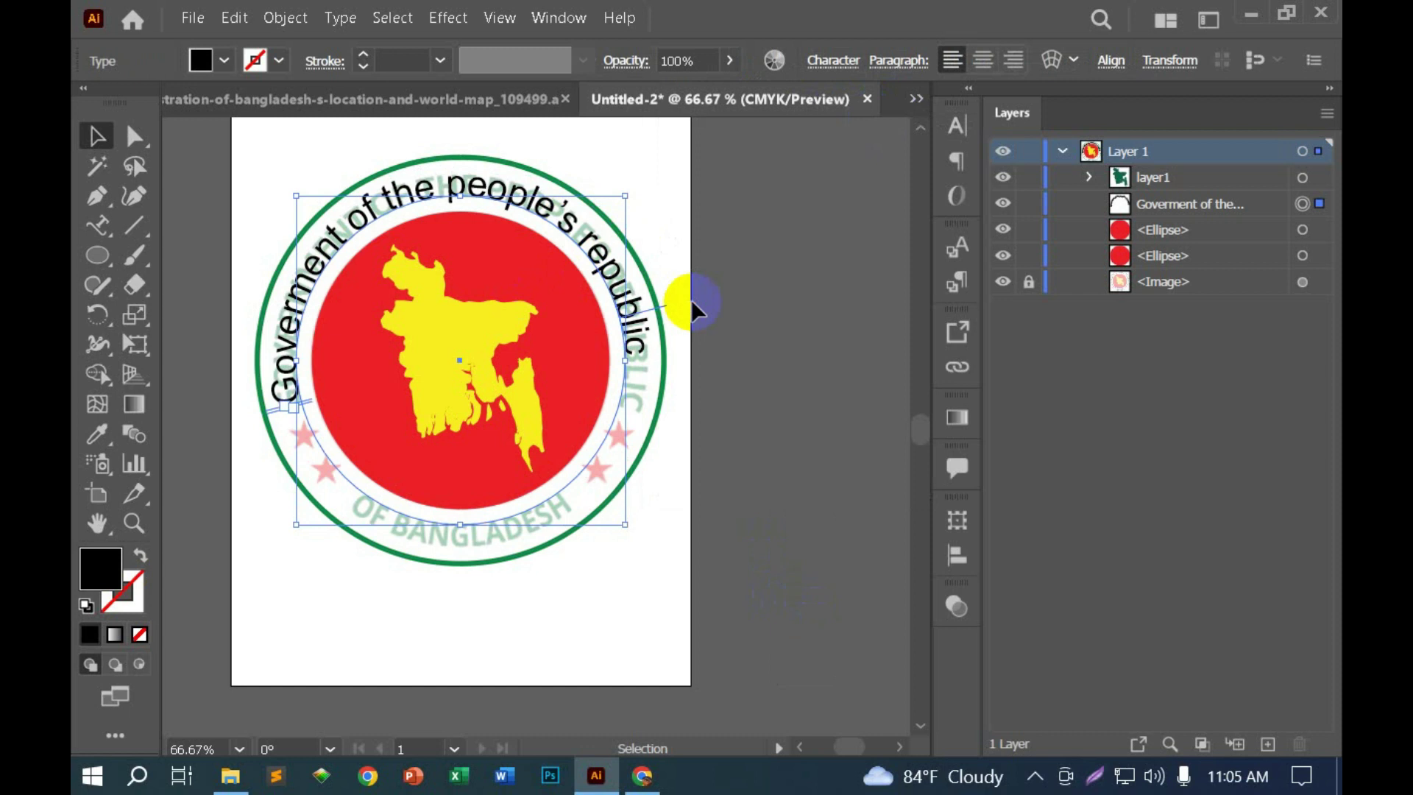
pyautogui.click(340, 18)
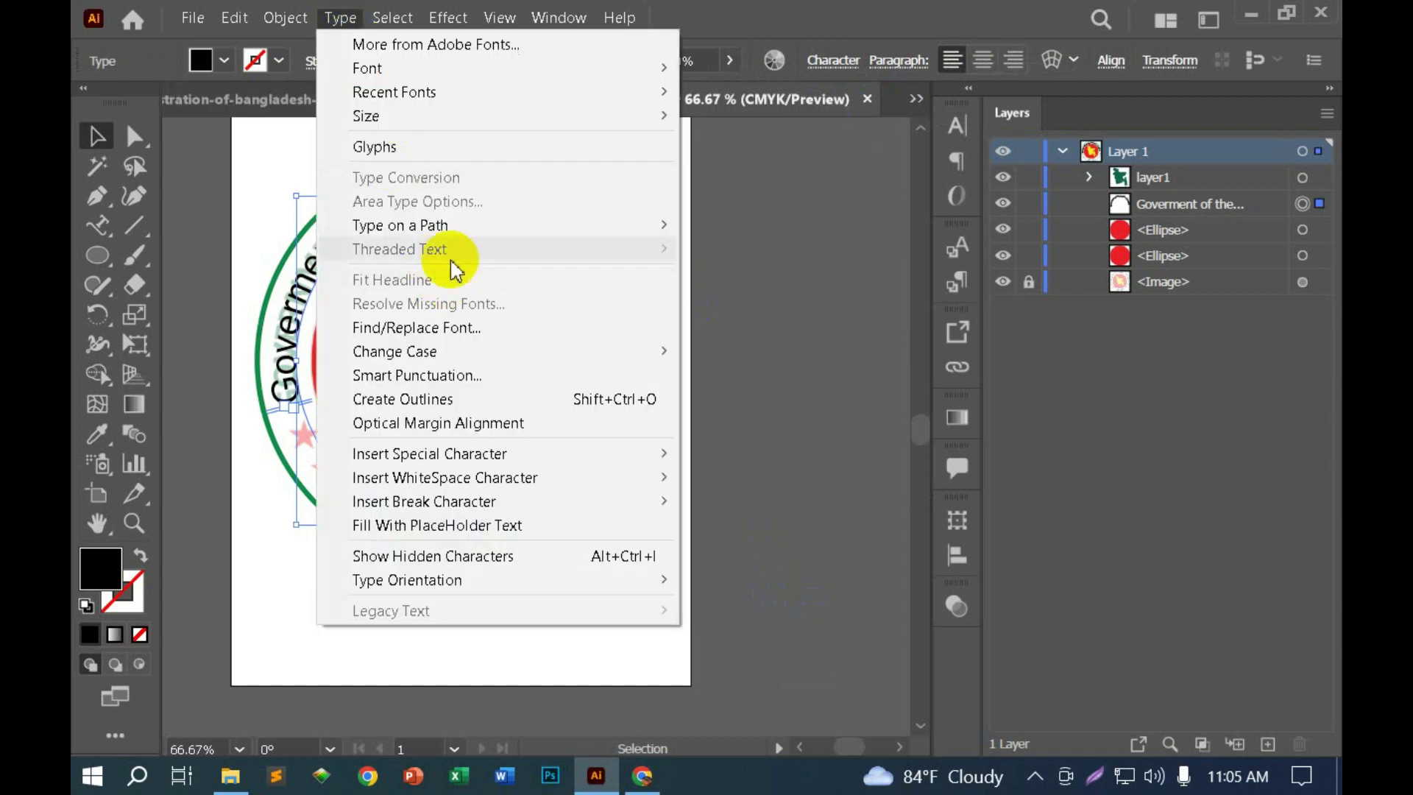
pyautogui.click(745, 351)
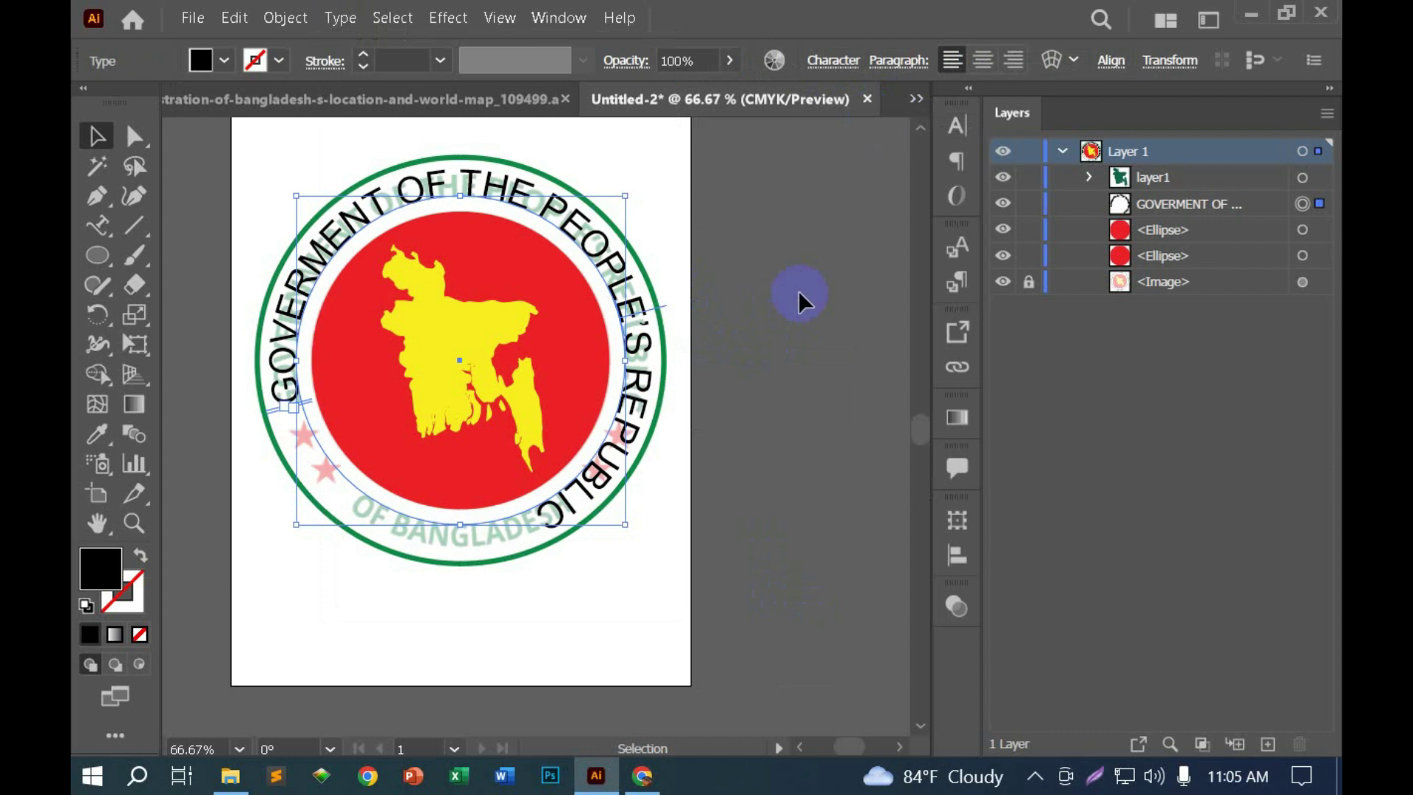
# Step: Make the curved title Bold and reduce its size to 39 pt
pyautogui.click(957, 125)
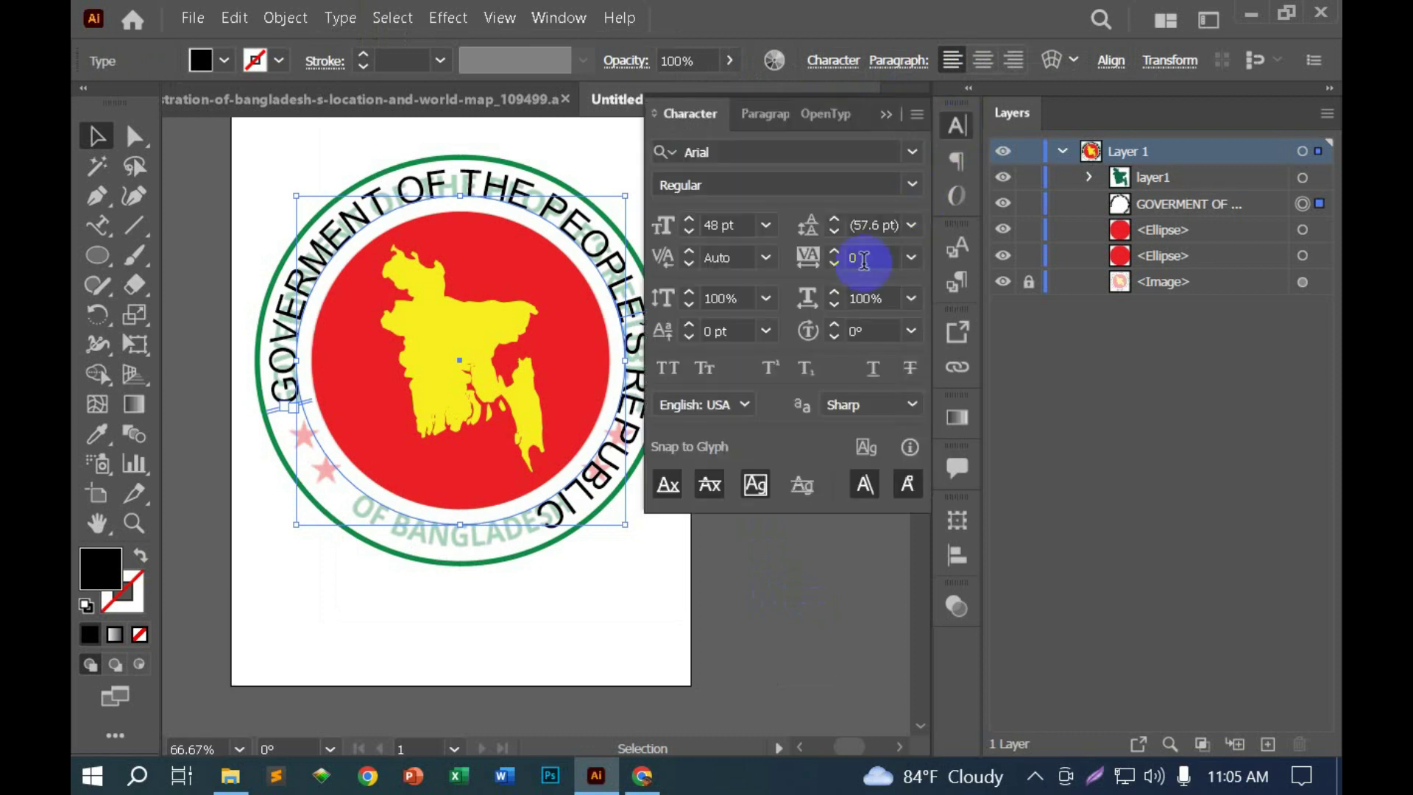
pyautogui.click(689, 233)
pyautogui.click(690, 233)
pyautogui.click(689, 219)
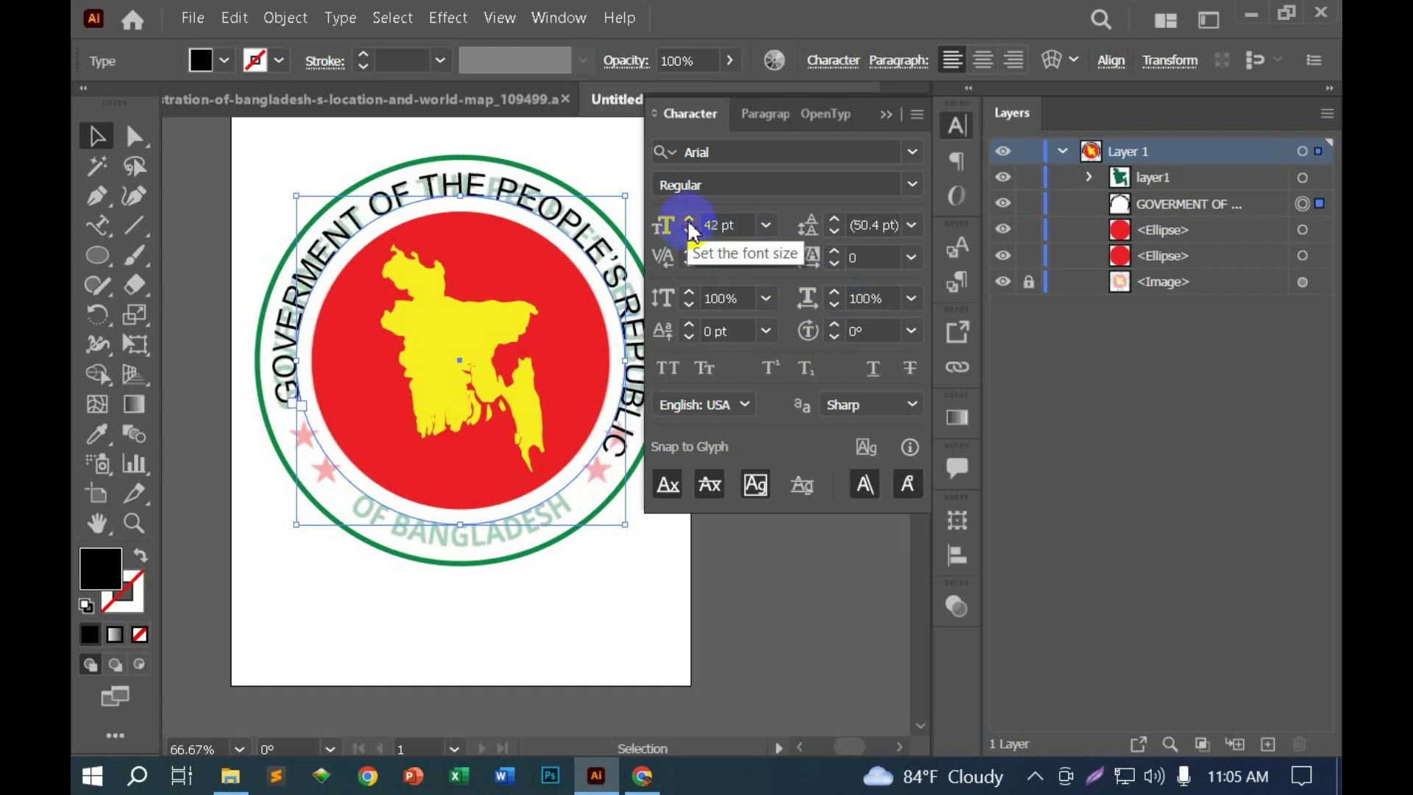
pyautogui.click(922, 190)
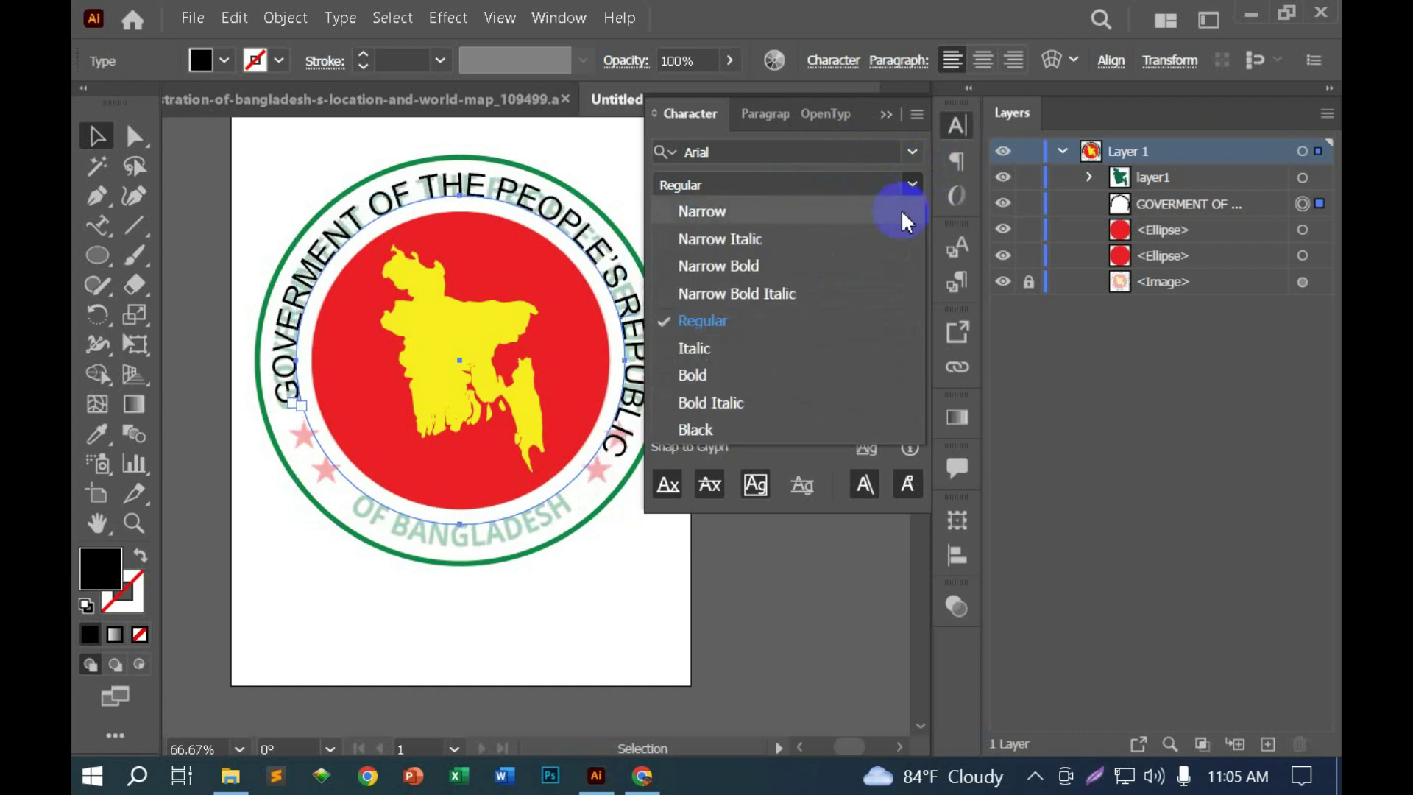
pyautogui.click(702, 376)
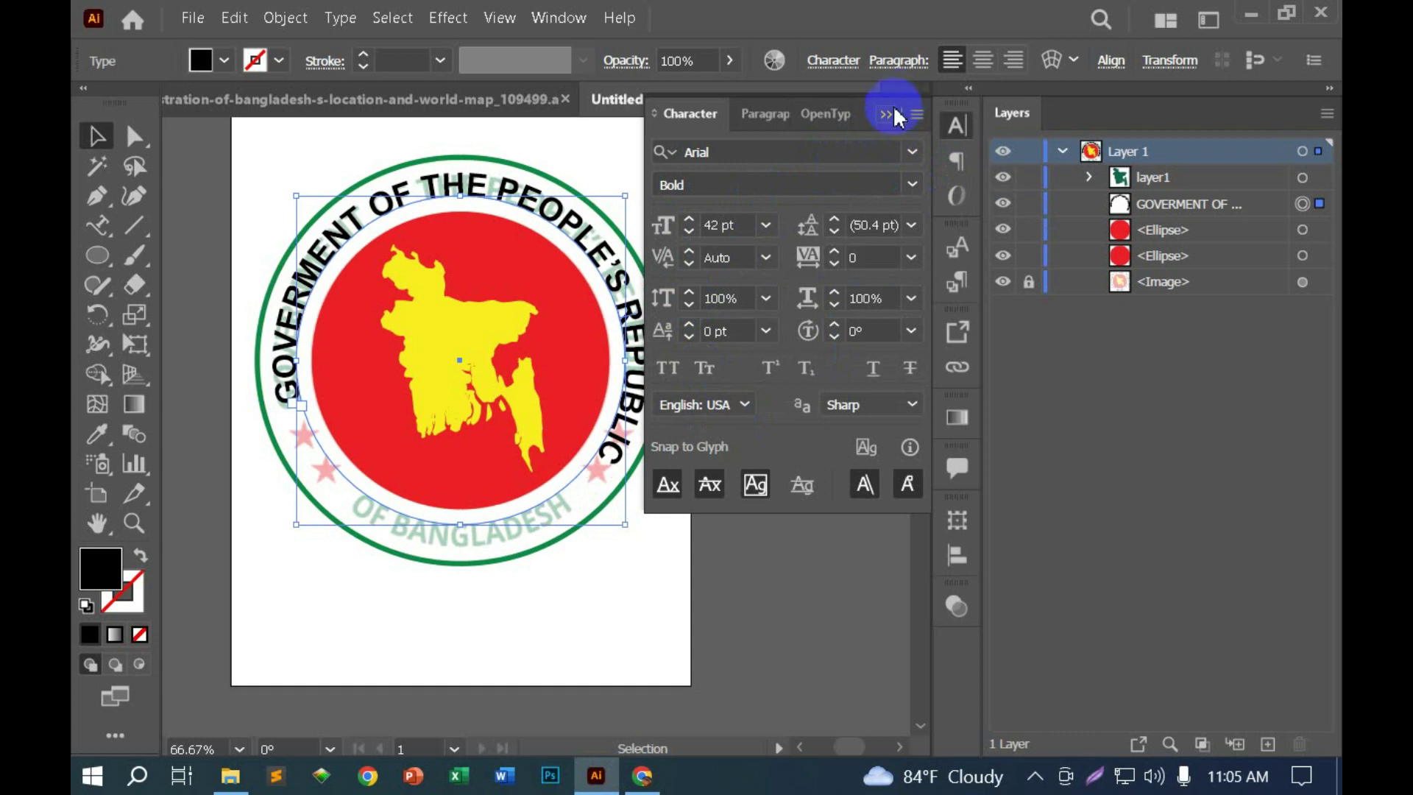
pyautogui.click(890, 114)
pyautogui.click(956, 127)
pyautogui.click(688, 233)
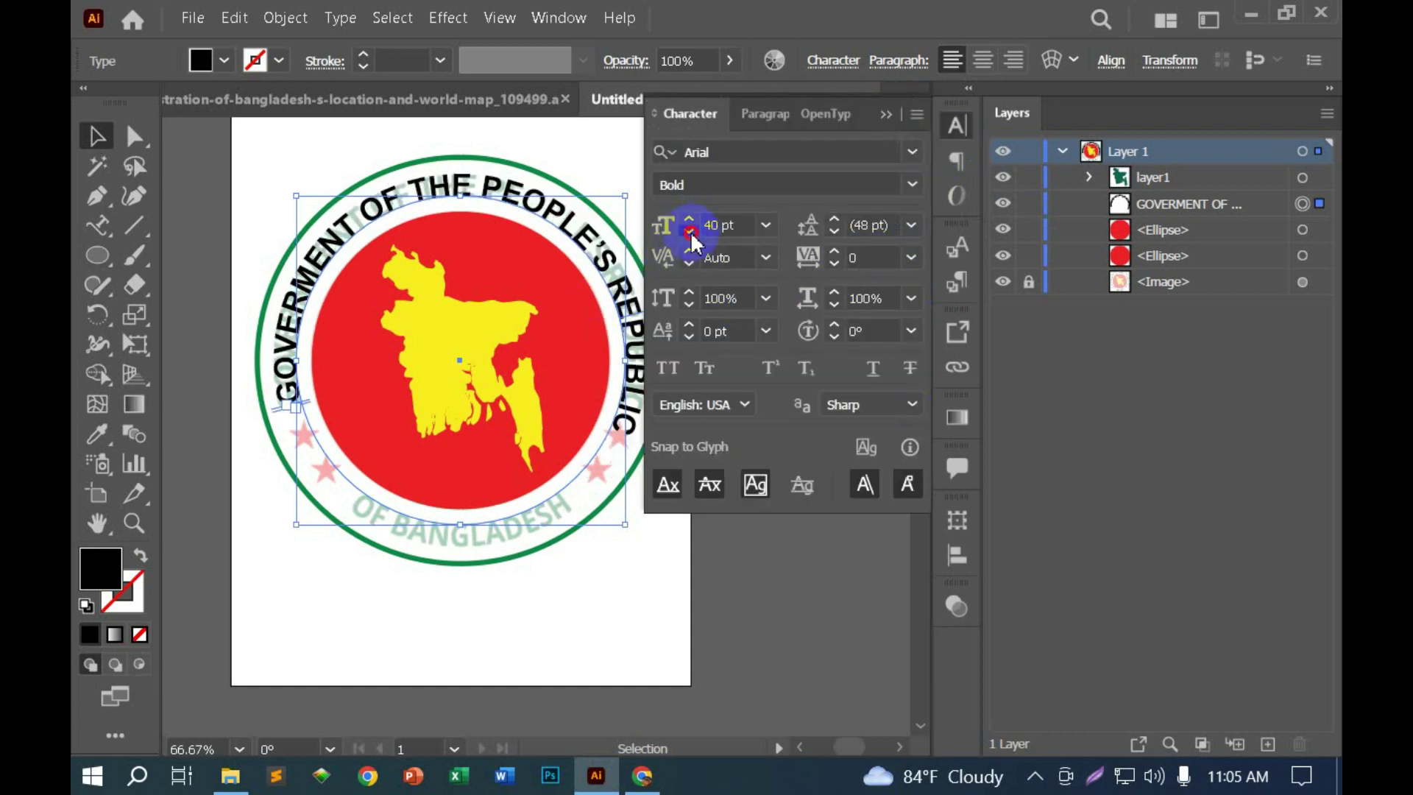
pyautogui.click(688, 233)
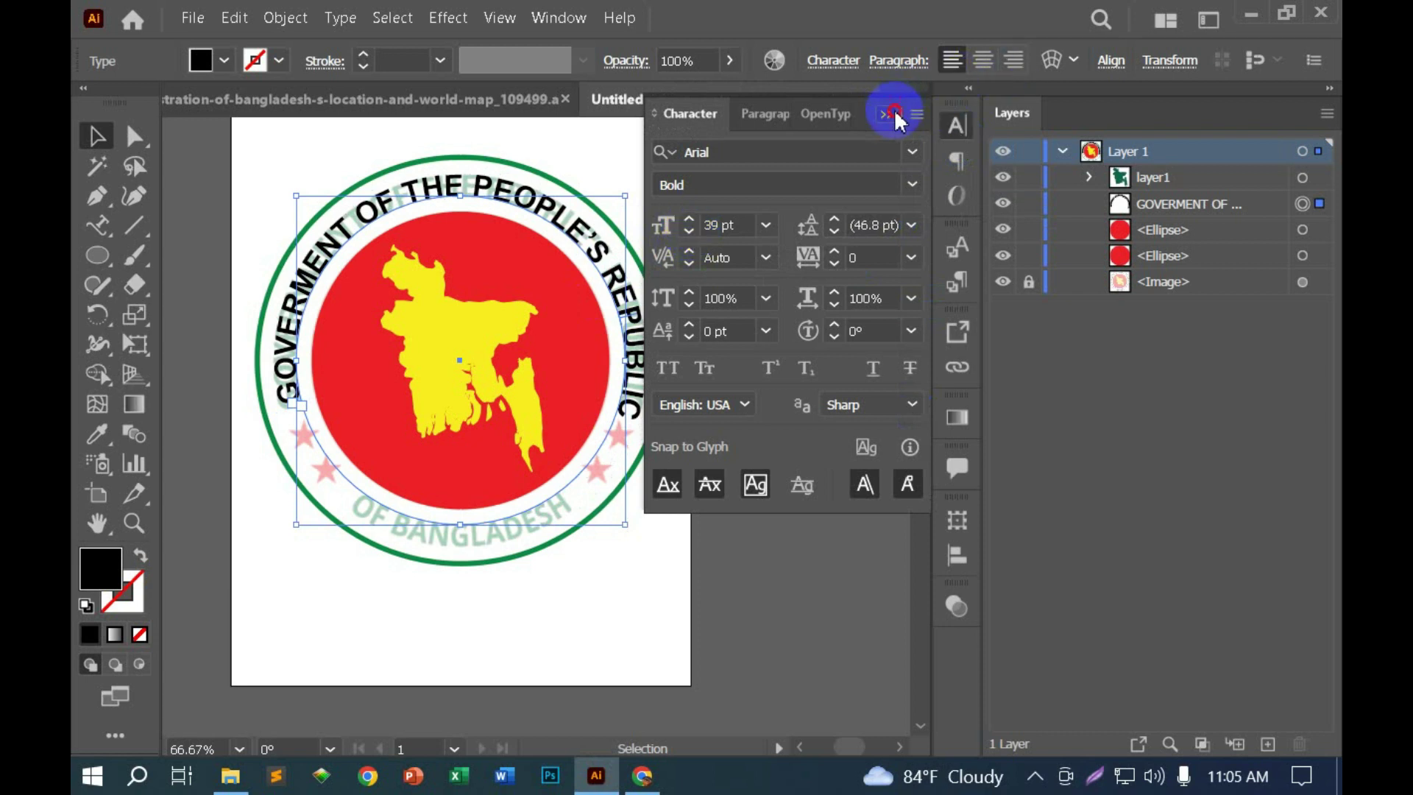
pyautogui.click(897, 112)
pyautogui.click(832, 369)
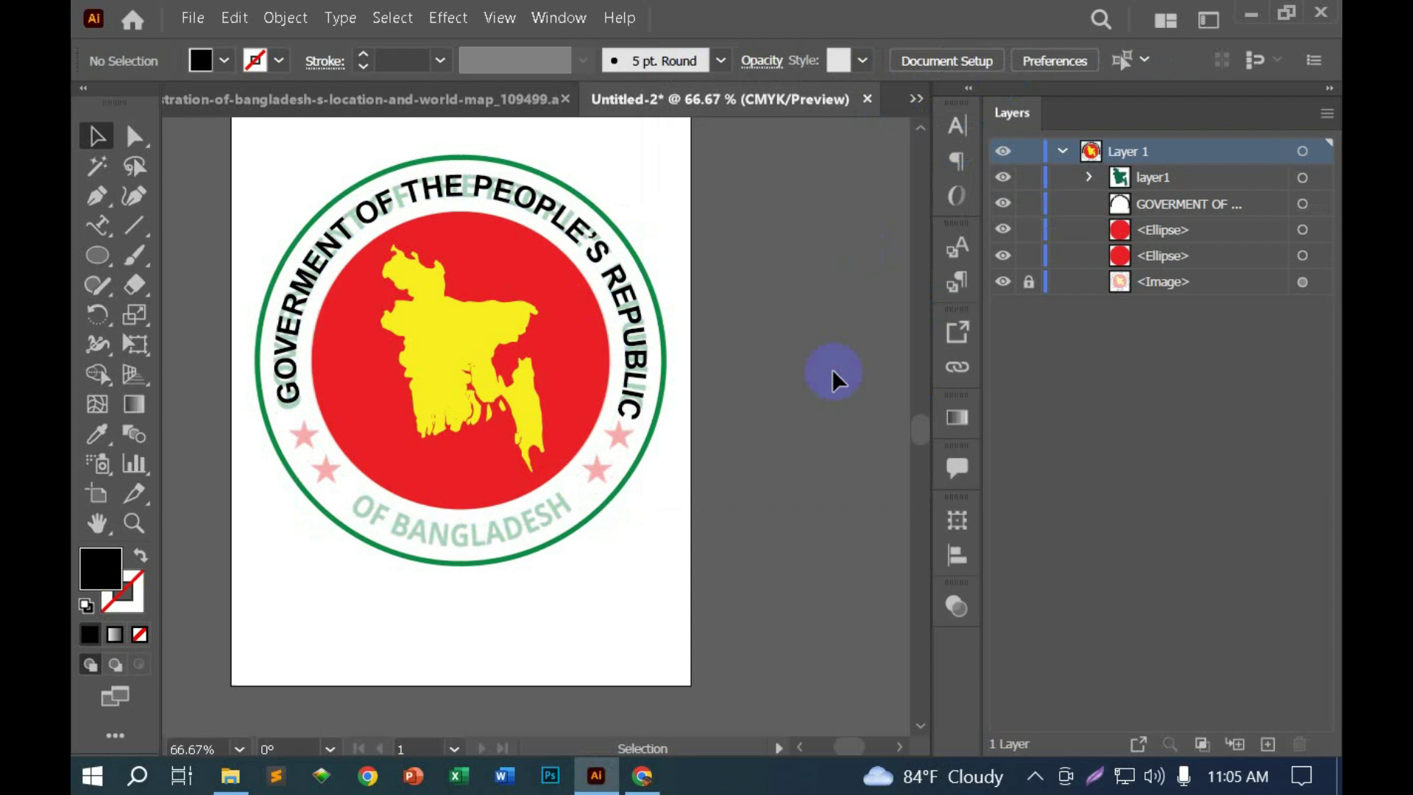
# Step: Paste a copy of the curved title in front and rotate it 225° around the circle
pyautogui.click(602, 247)
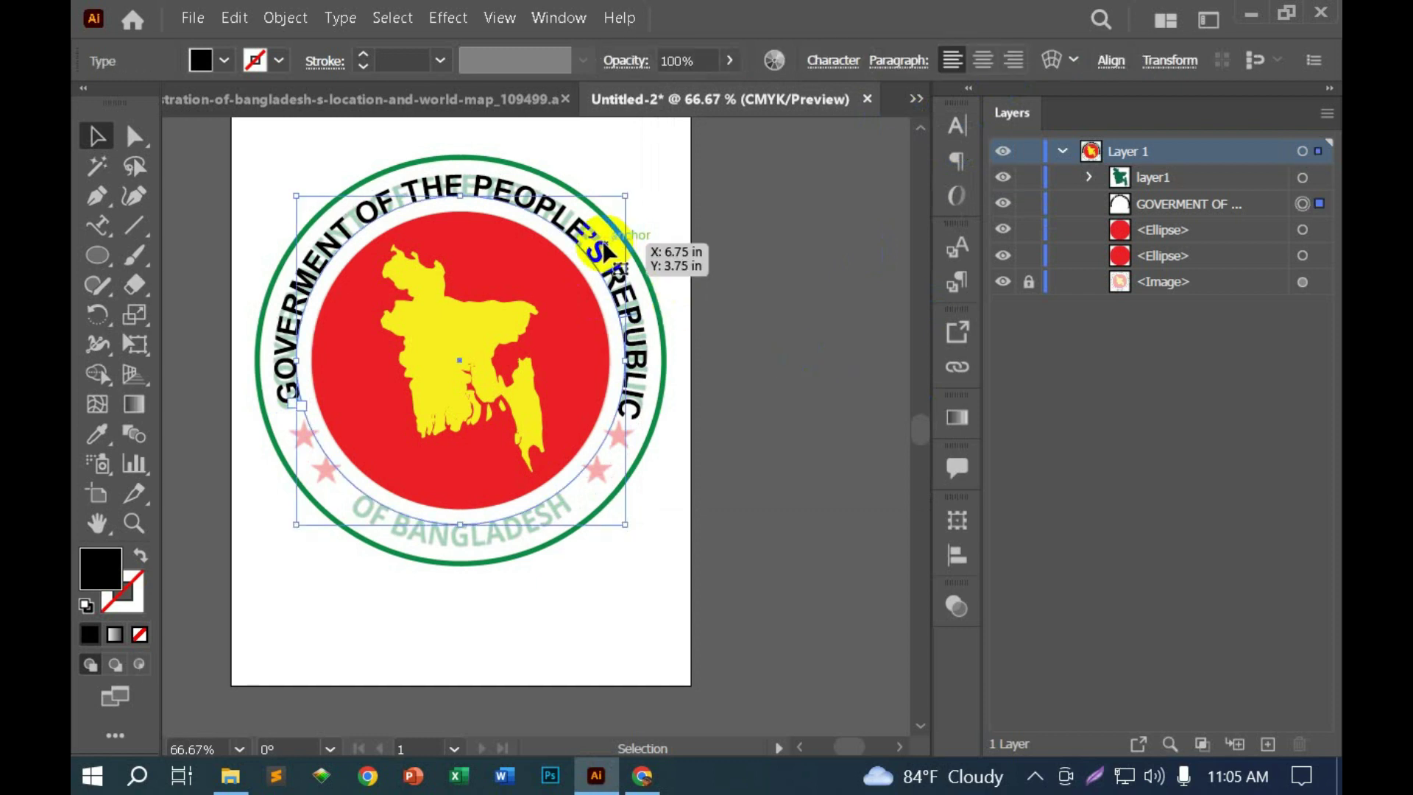
pyautogui.press('a')
pyautogui.hotkey('ctrl', 'c')
pyautogui.hotkey('ctrl', 'f')
pyautogui.press('v')
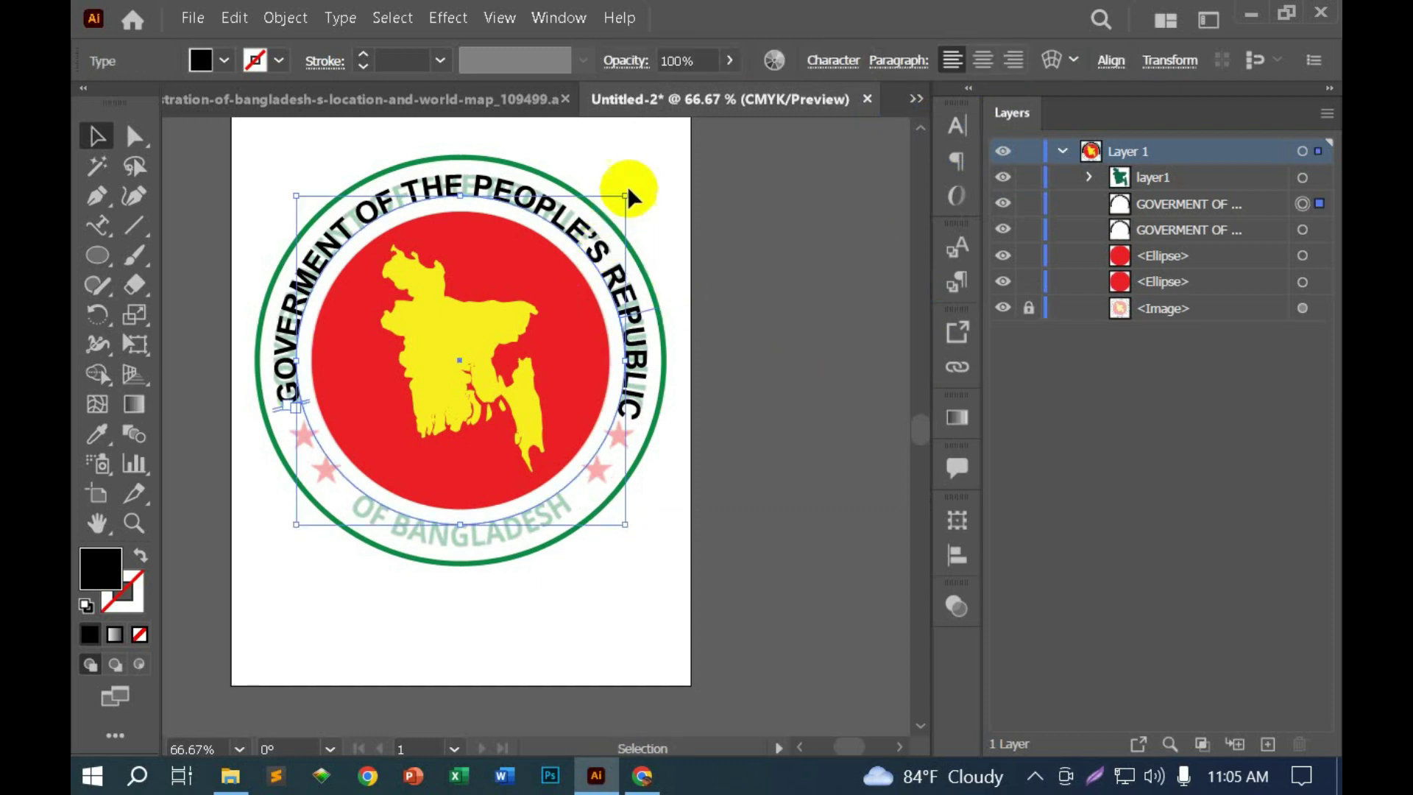
pyautogui.moveTo(627, 186); pyautogui.dragTo(426, 644)
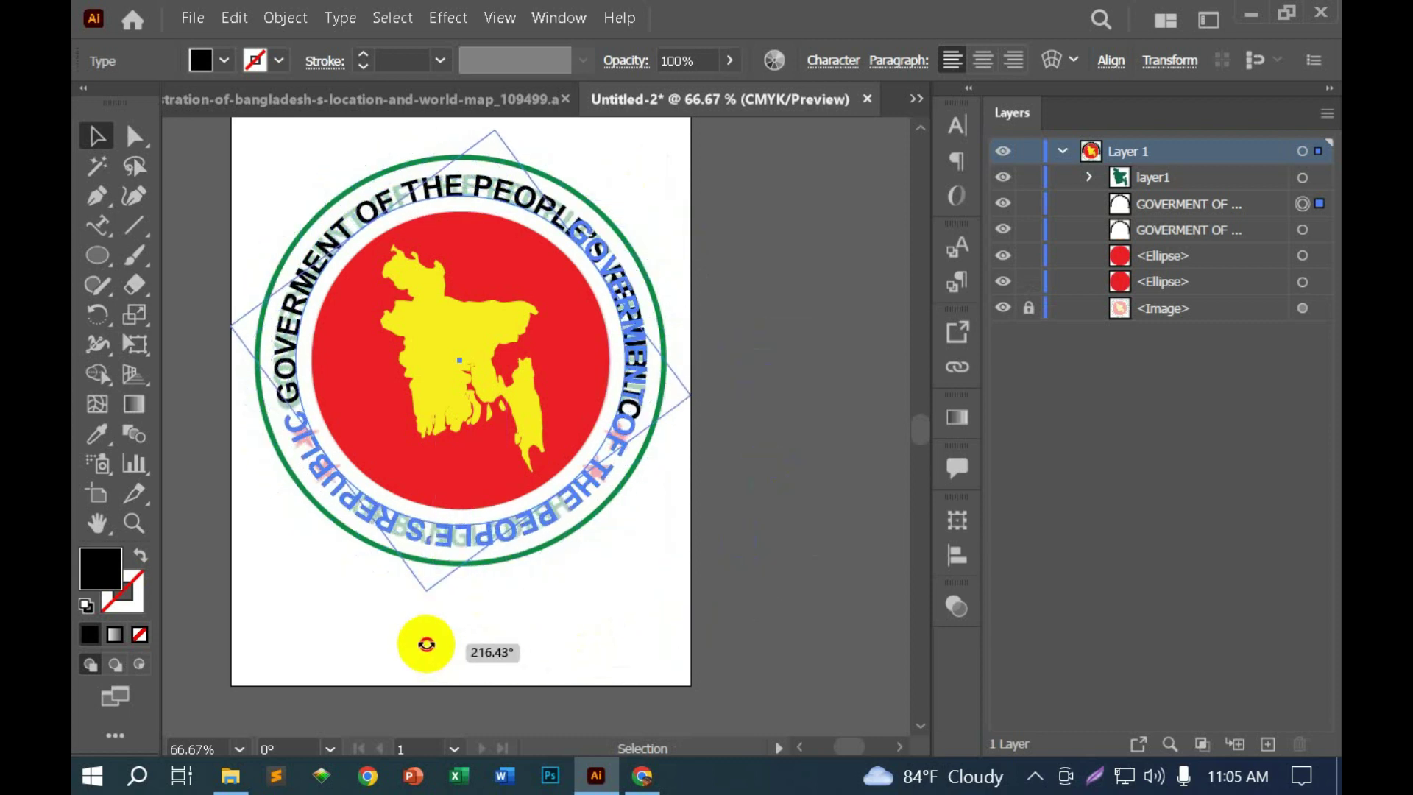
pyautogui.press('shift')
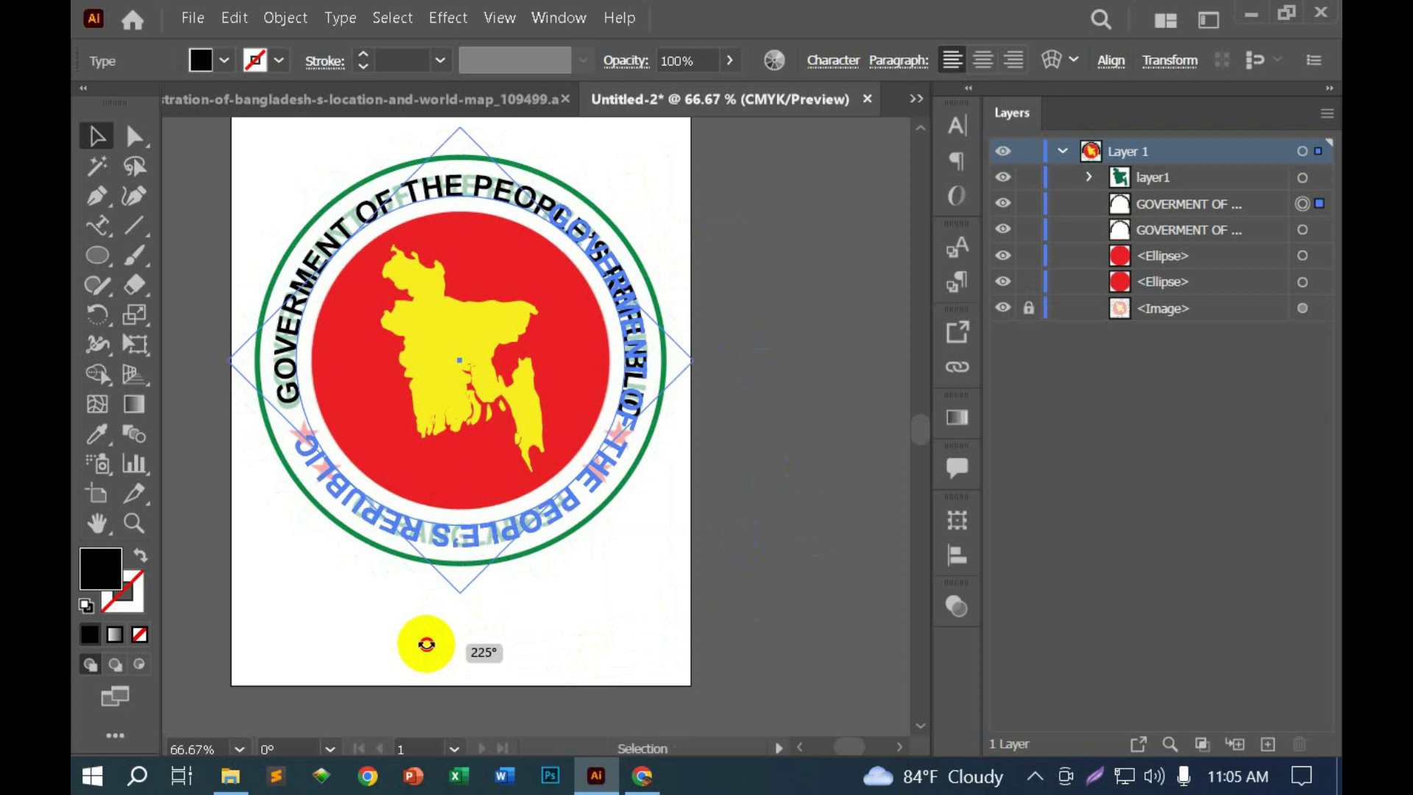
pyautogui.moveTo(426, 645); pyautogui.dragTo(410, 555)
# Step: Replace the duplicate's wording with 'Of Bangladesh' and rotate it around the ring
pyautogui.press('t')
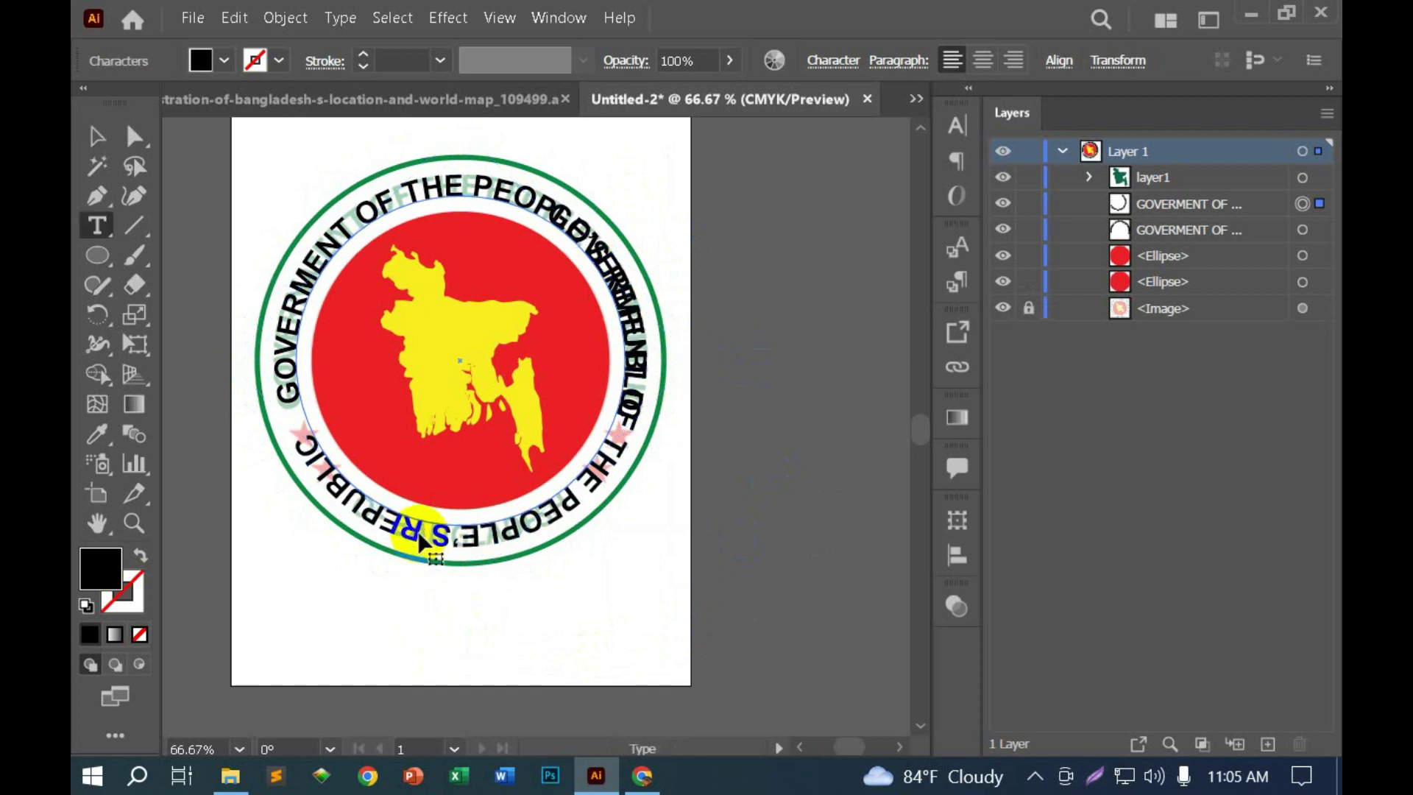
pyautogui.hotkey('ctrl', 'a')
pyautogui.write('OF BANGLADE')
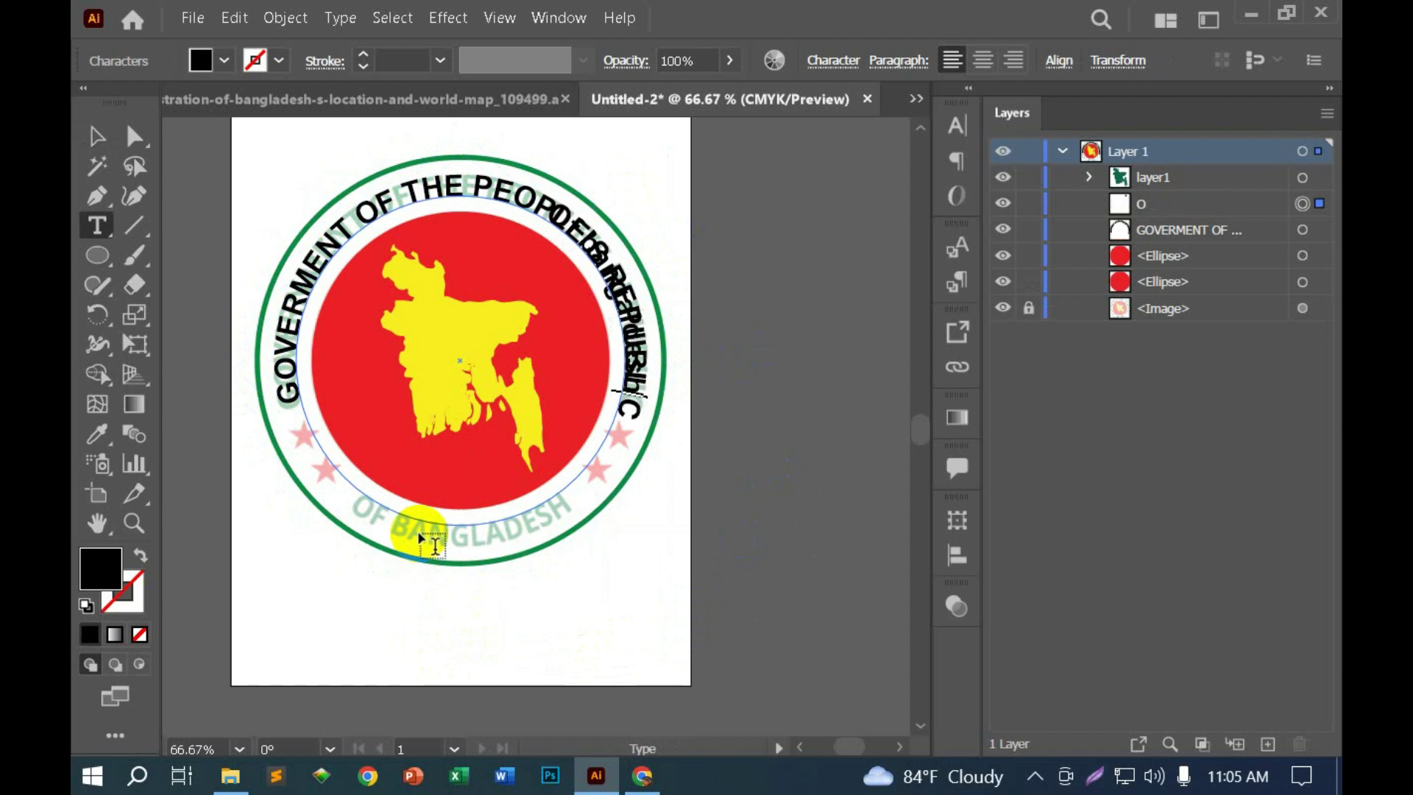
pyautogui.click(96, 136)
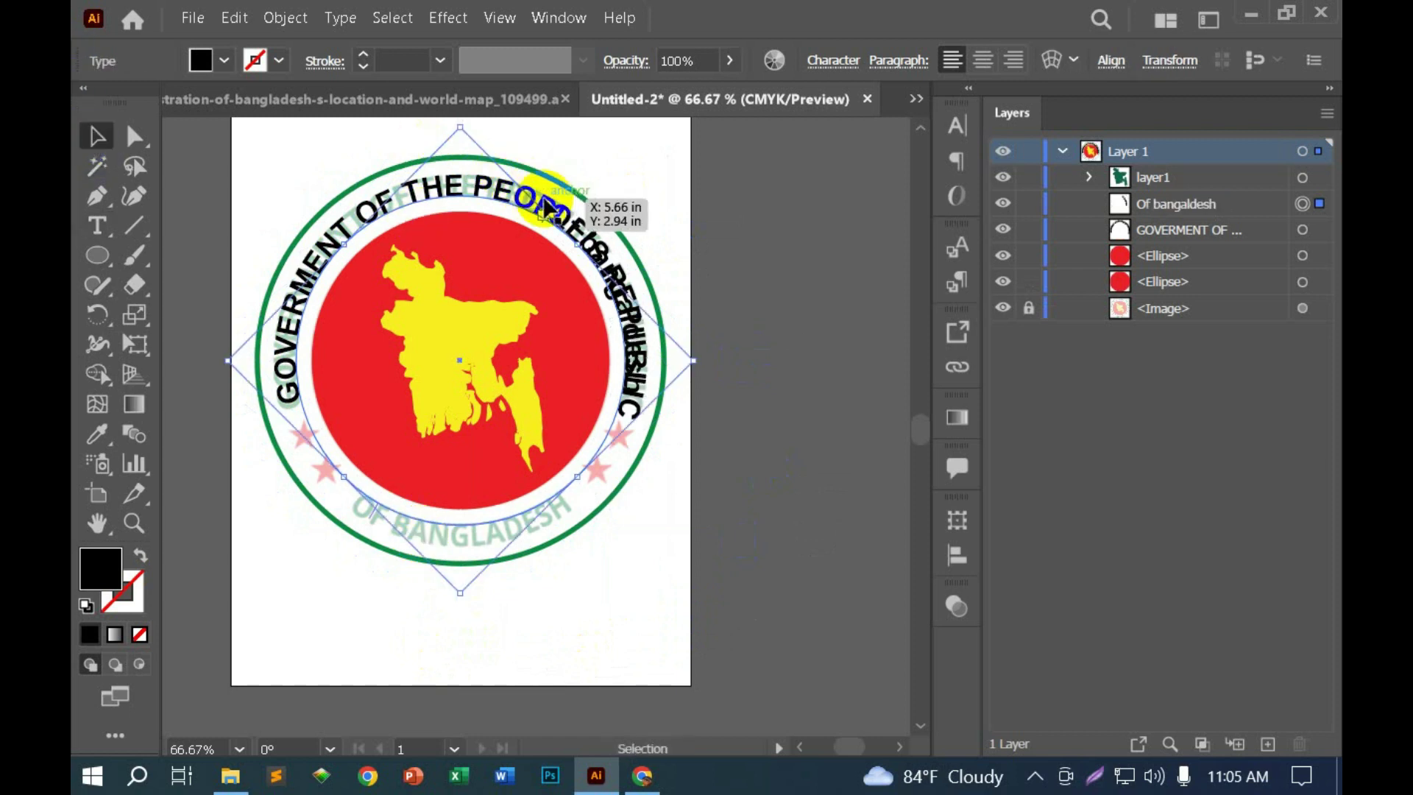
pyautogui.moveTo(546, 210); pyautogui.dragTo(559, 215)
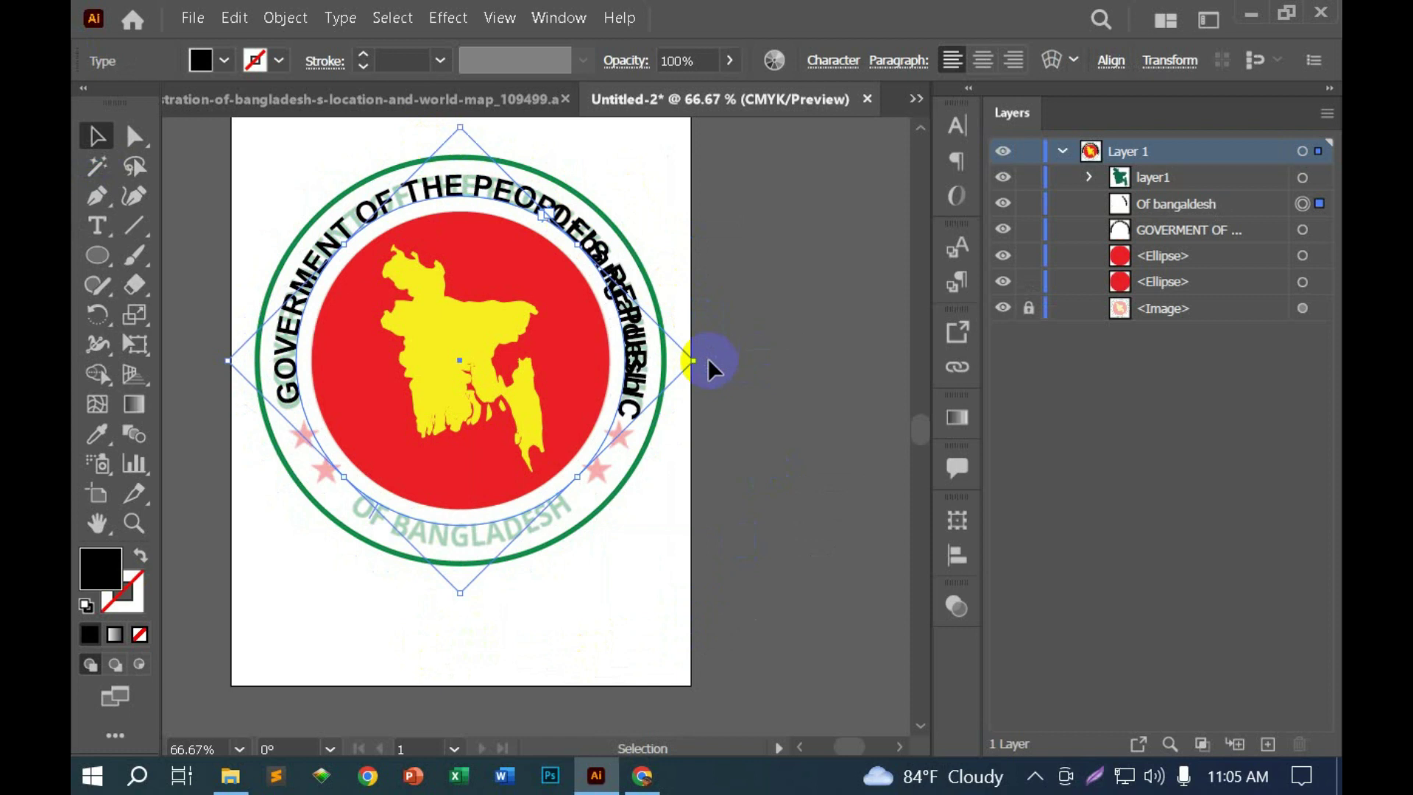
pyautogui.moveTo(708, 368); pyautogui.dragTo(296, 630)
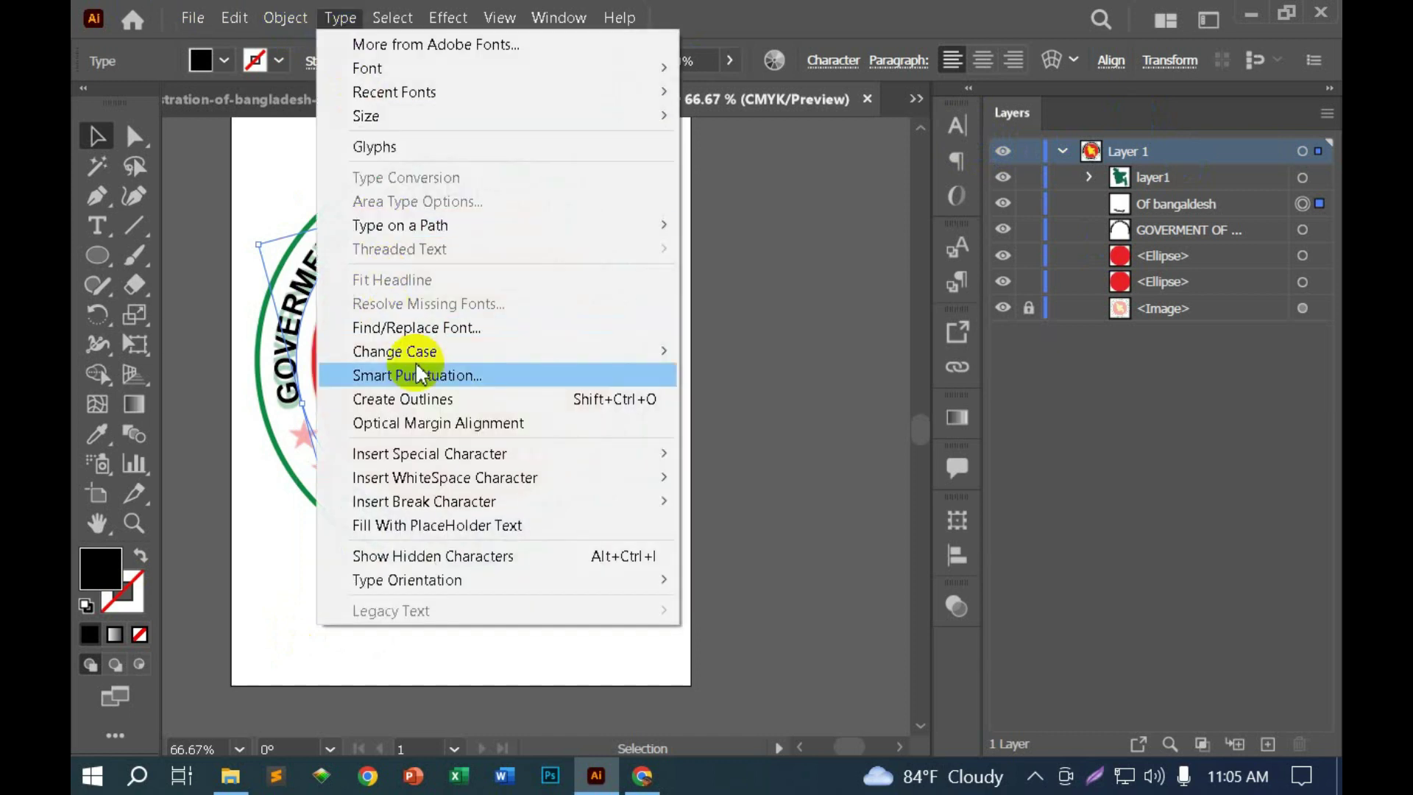
# Step: Make the second curved text UPPERCASE and rotate it onto the ring's bottom arc
pyautogui.click(745, 349)
pyautogui.click(680, 504)
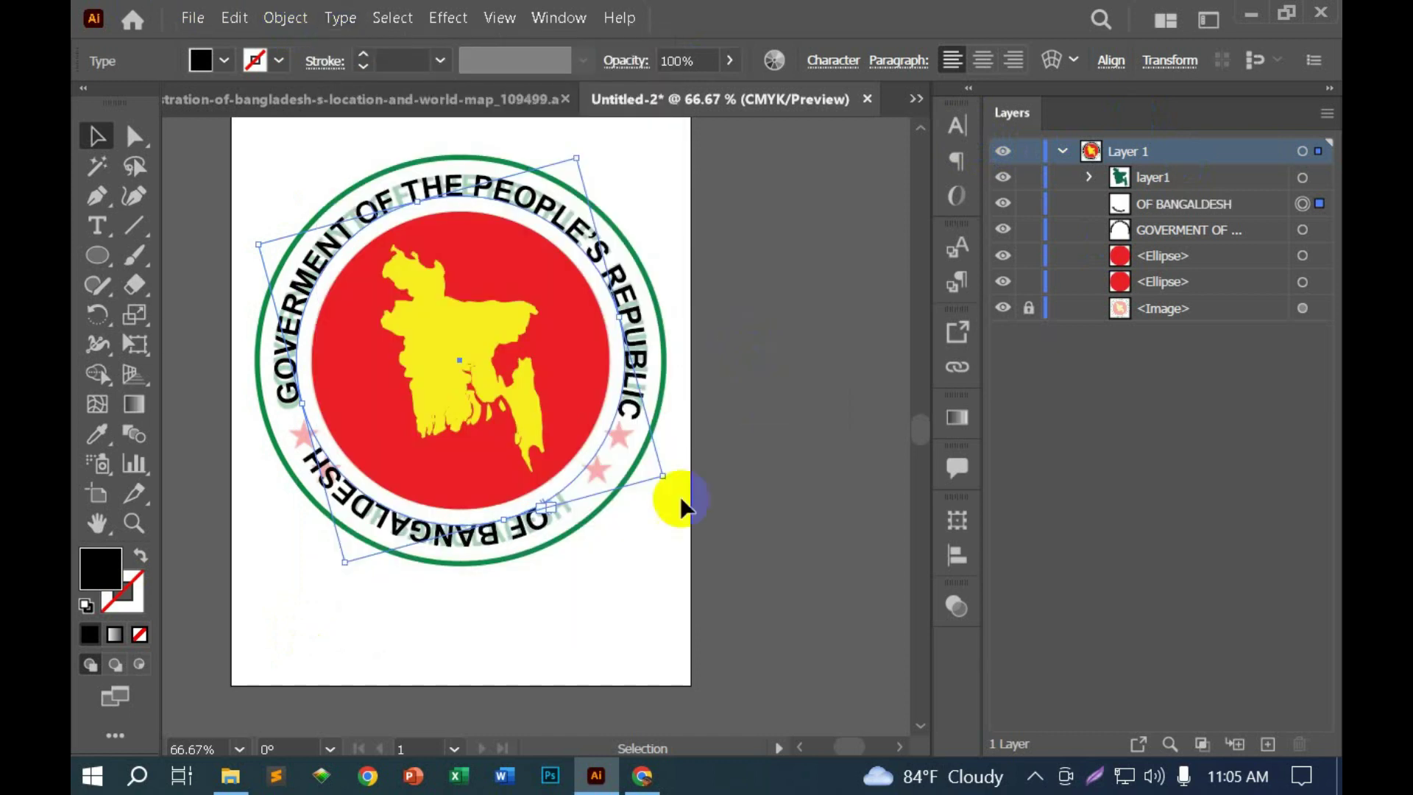
pyautogui.moveTo(670, 482); pyautogui.dragTo(699, 464)
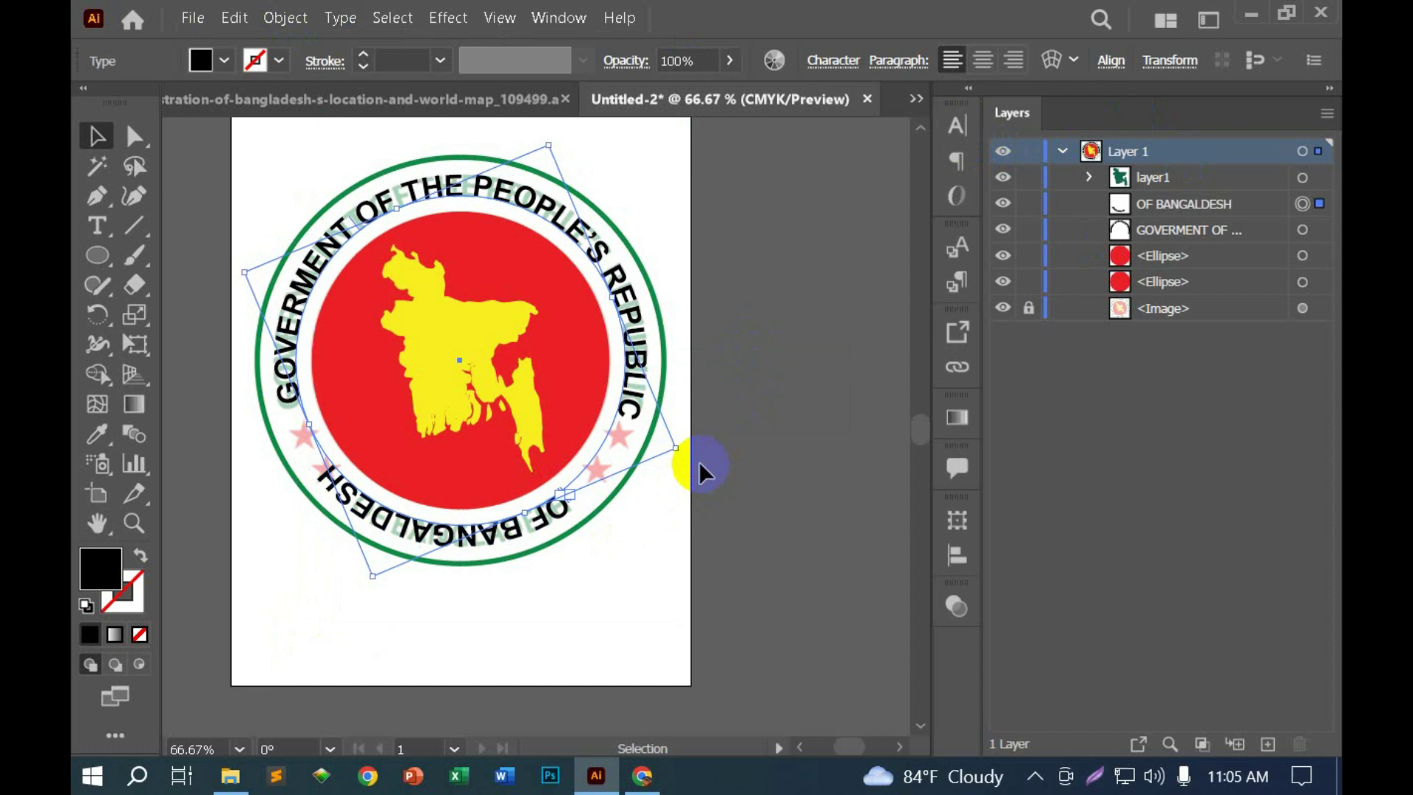
pyautogui.click(749, 471)
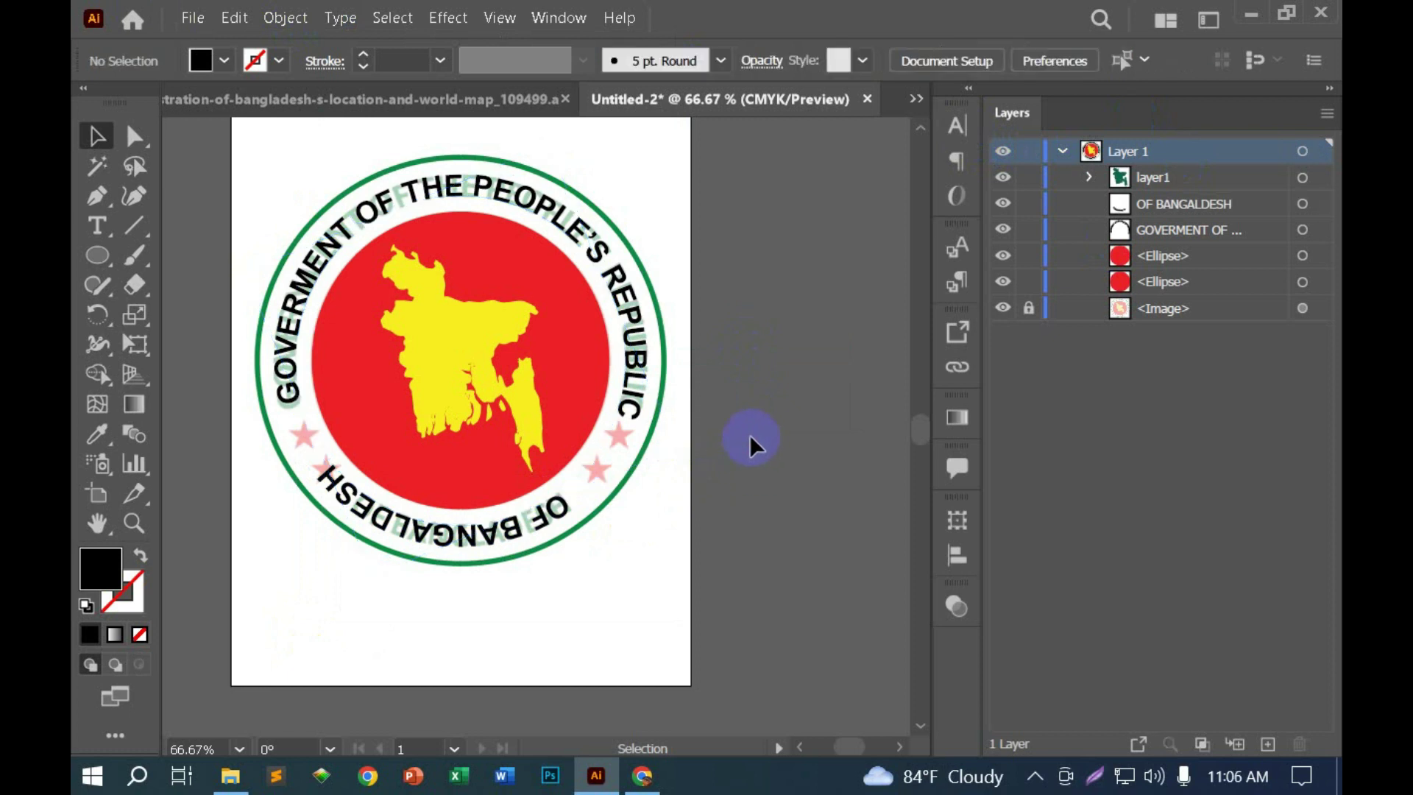
pyautogui.moveTo(567, 523); pyautogui.dragTo(537, 524)
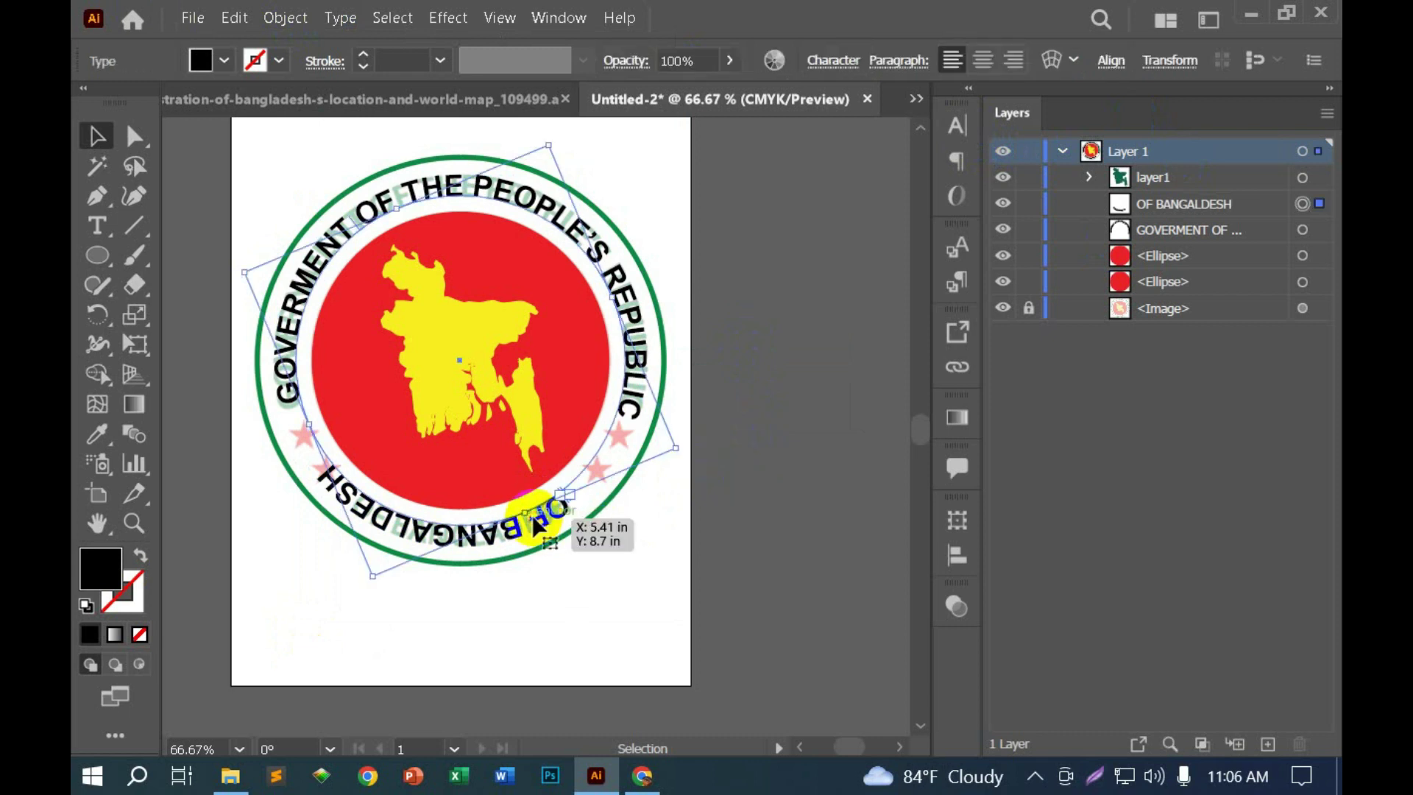
pyautogui.moveTo(538, 524); pyautogui.dragTo(539, 524)
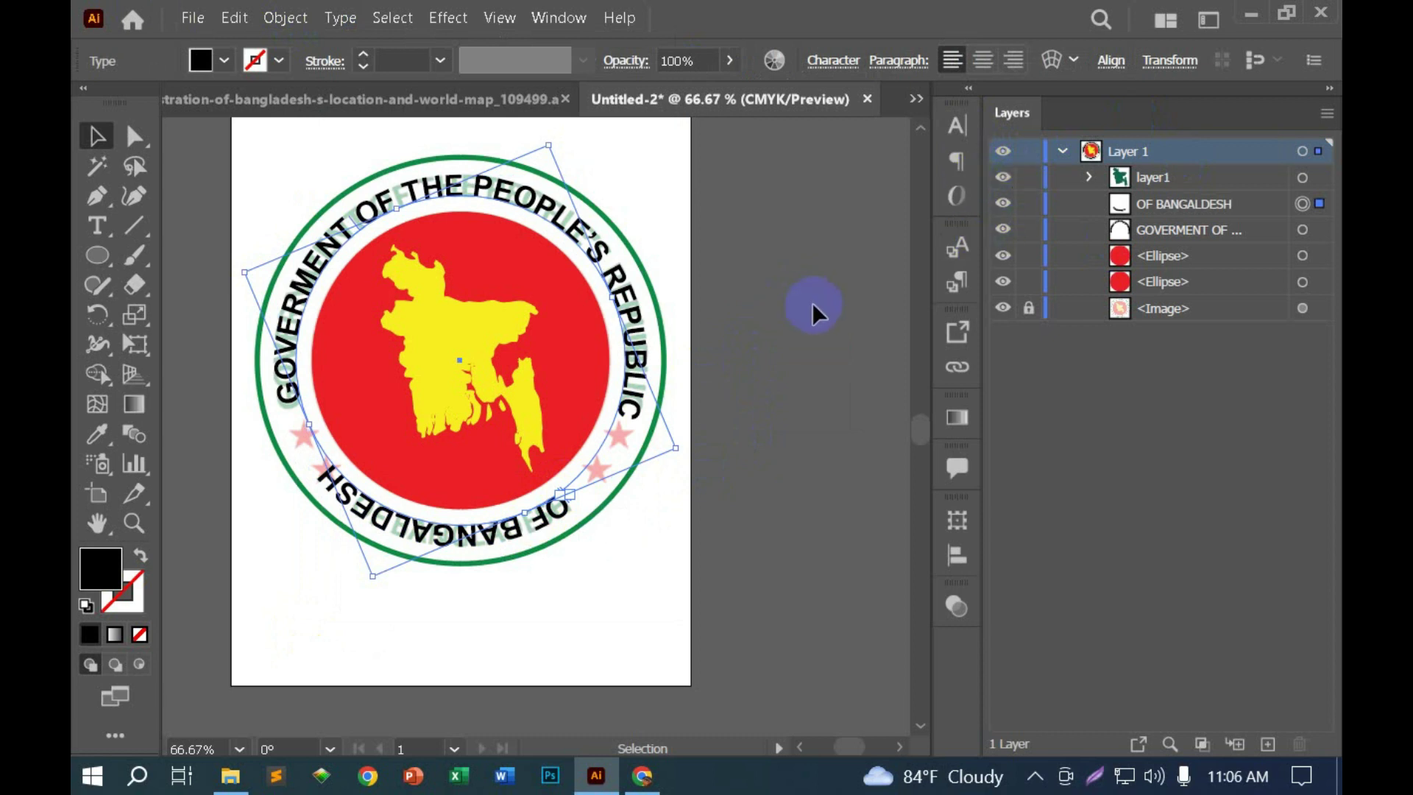
pyautogui.hotkey('ctrl', 'y')
# Step: Hide the top title, circles, reference image and map layers, then select the bottom curved text
pyautogui.hotkey('ctrl', 'y')
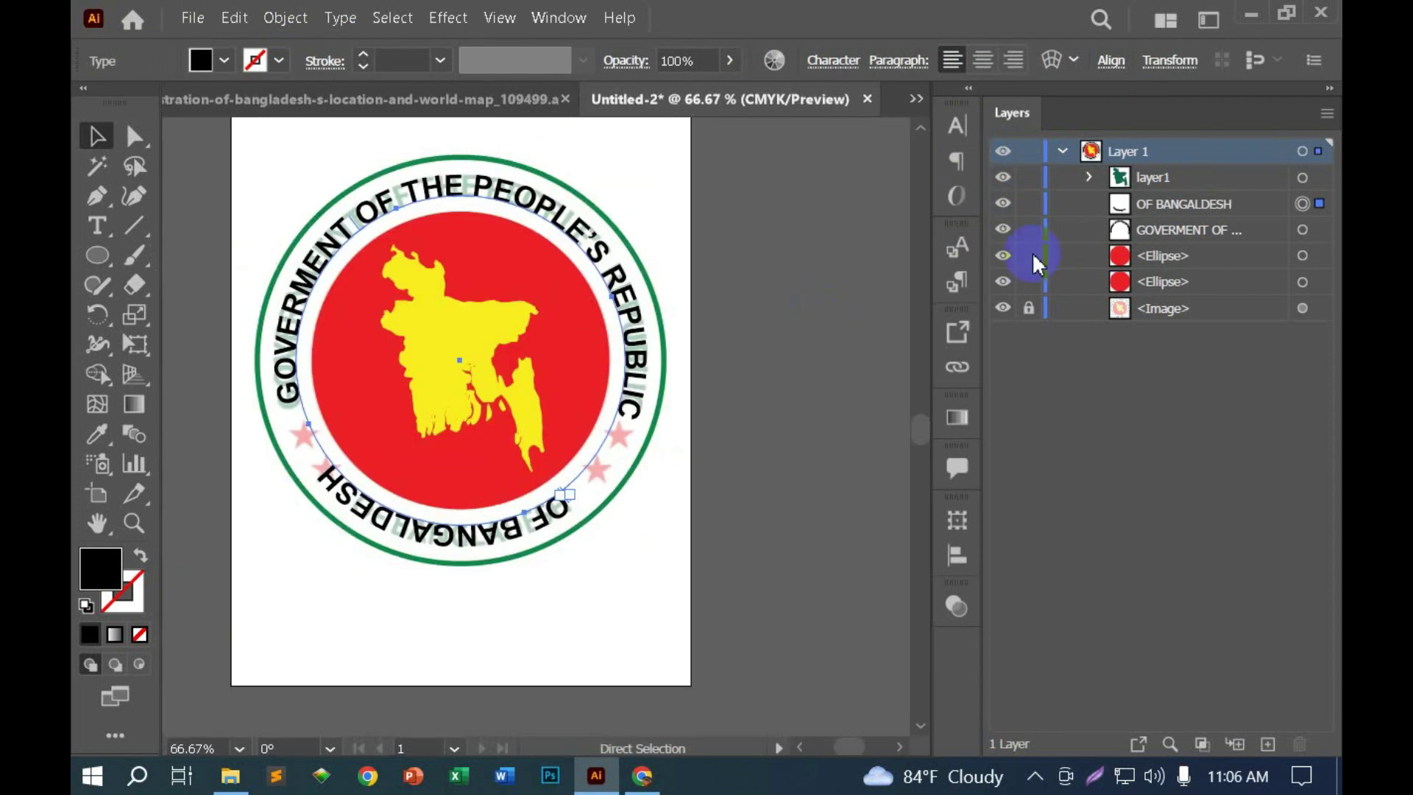
pyautogui.click(1003, 229)
pyautogui.hotkey('ctrl', 'y')
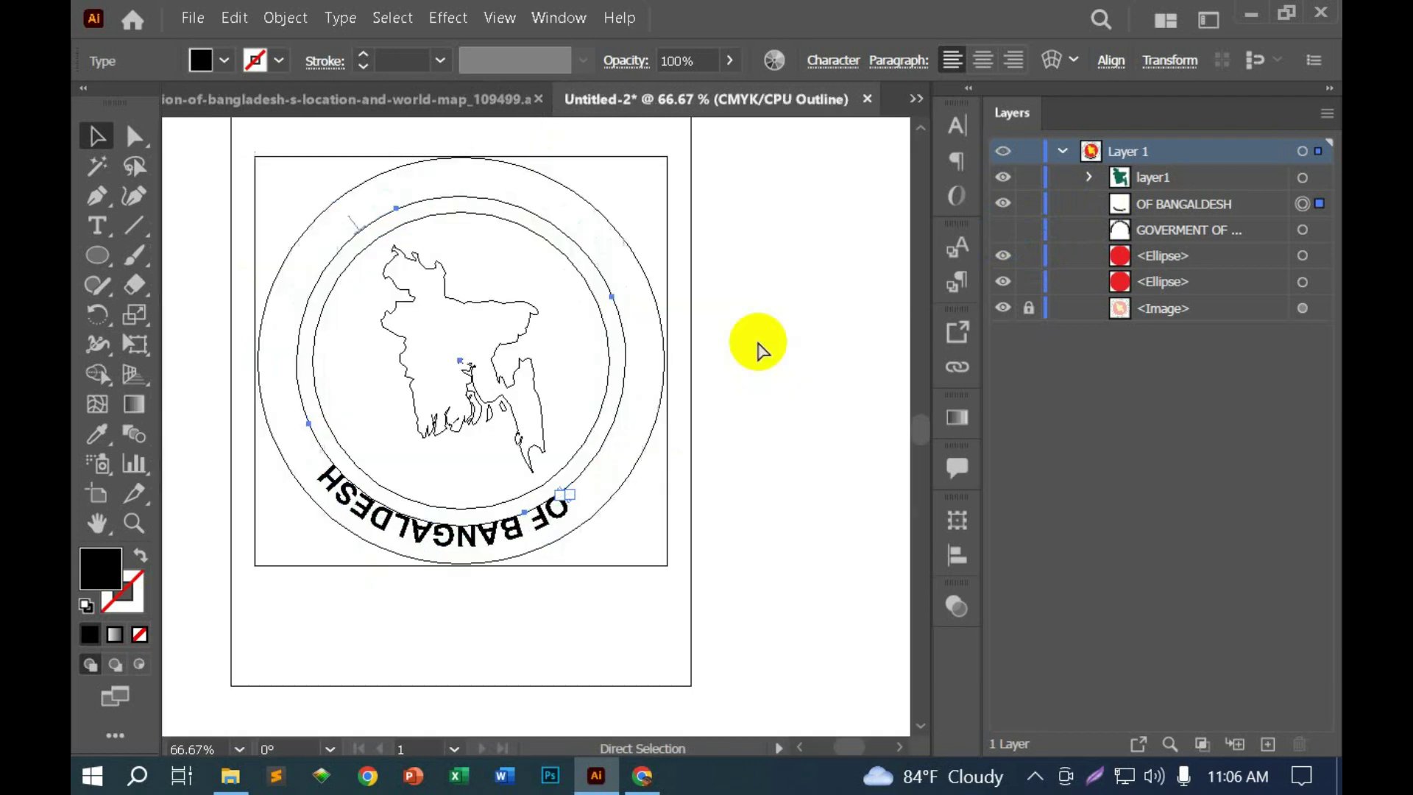
pyautogui.click(732, 379)
pyautogui.scroll(1, 545, 316)
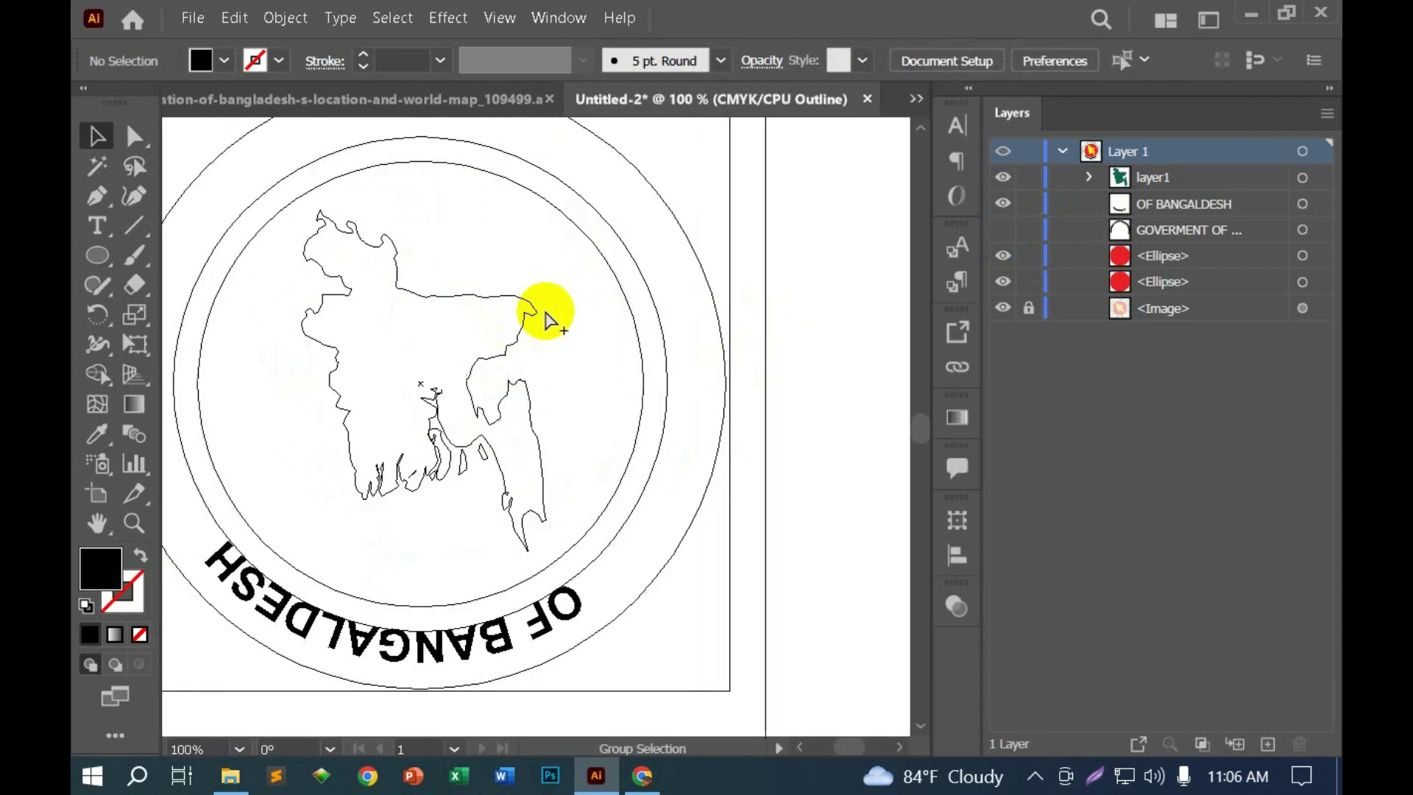
pyautogui.moveTo(1008, 256); pyautogui.dragTo(1007, 308)
pyautogui.click(1003, 308)
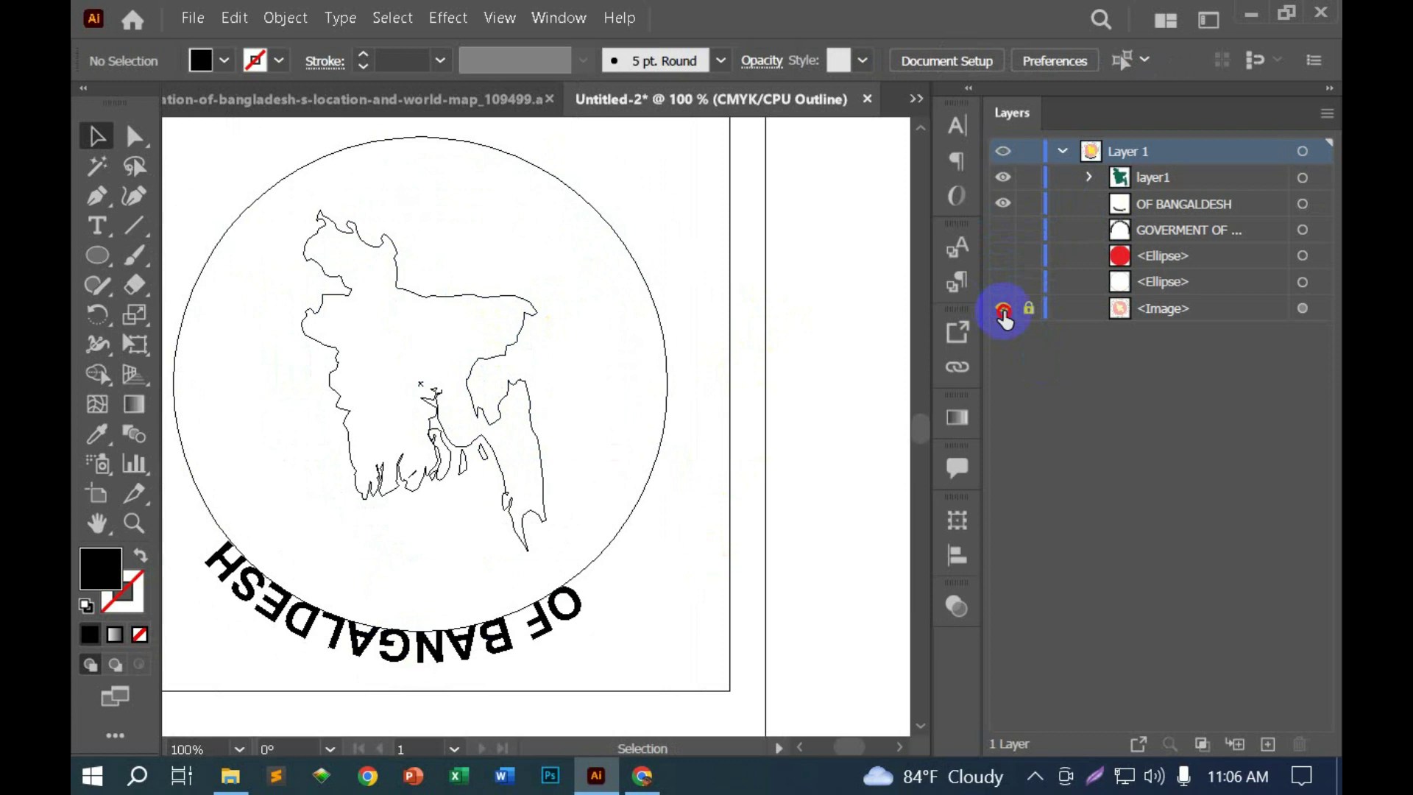
pyautogui.click(1013, 175)
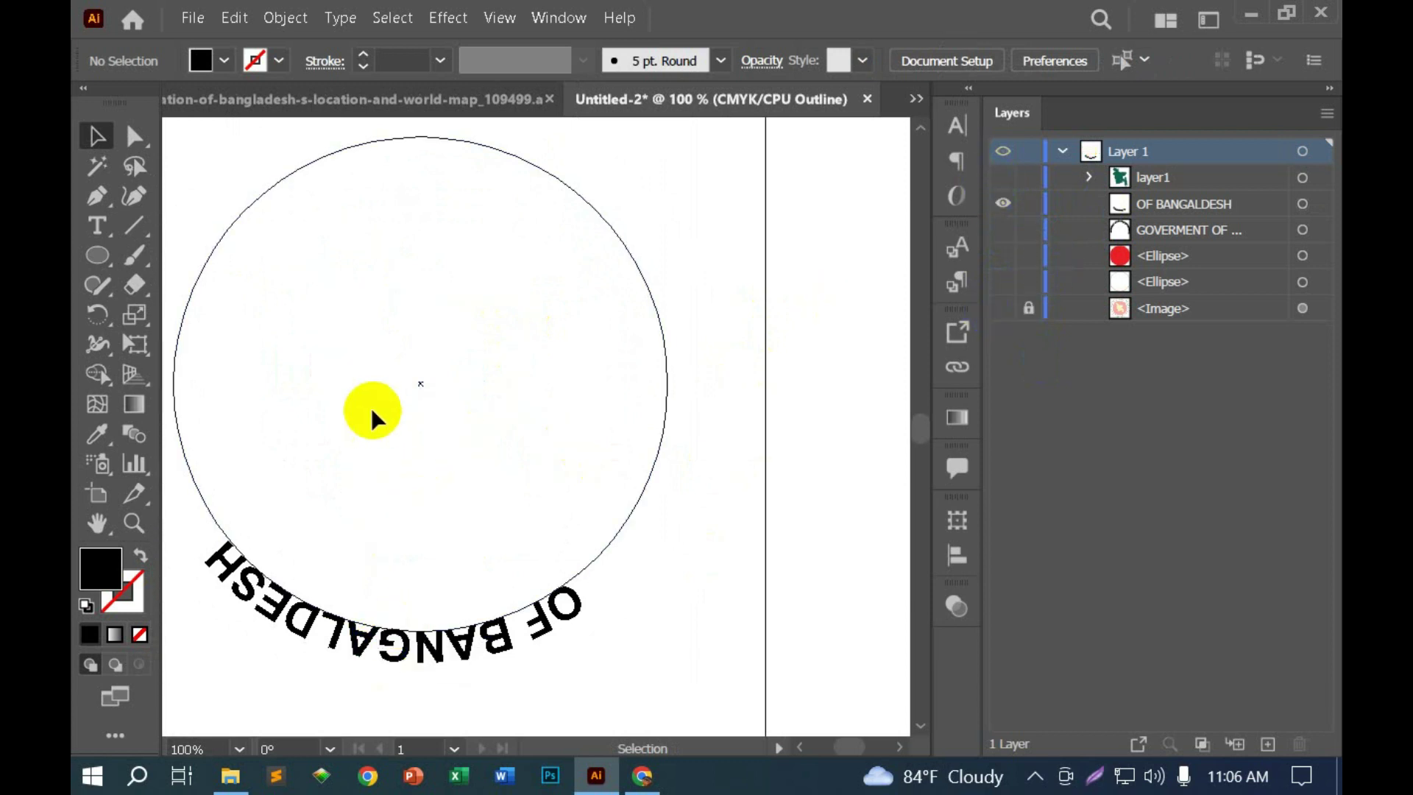
pyautogui.moveTo(371, 407); pyautogui.dragTo(542, 442)
pyautogui.moveTo(571, 505); pyautogui.dragTo(500, 500)
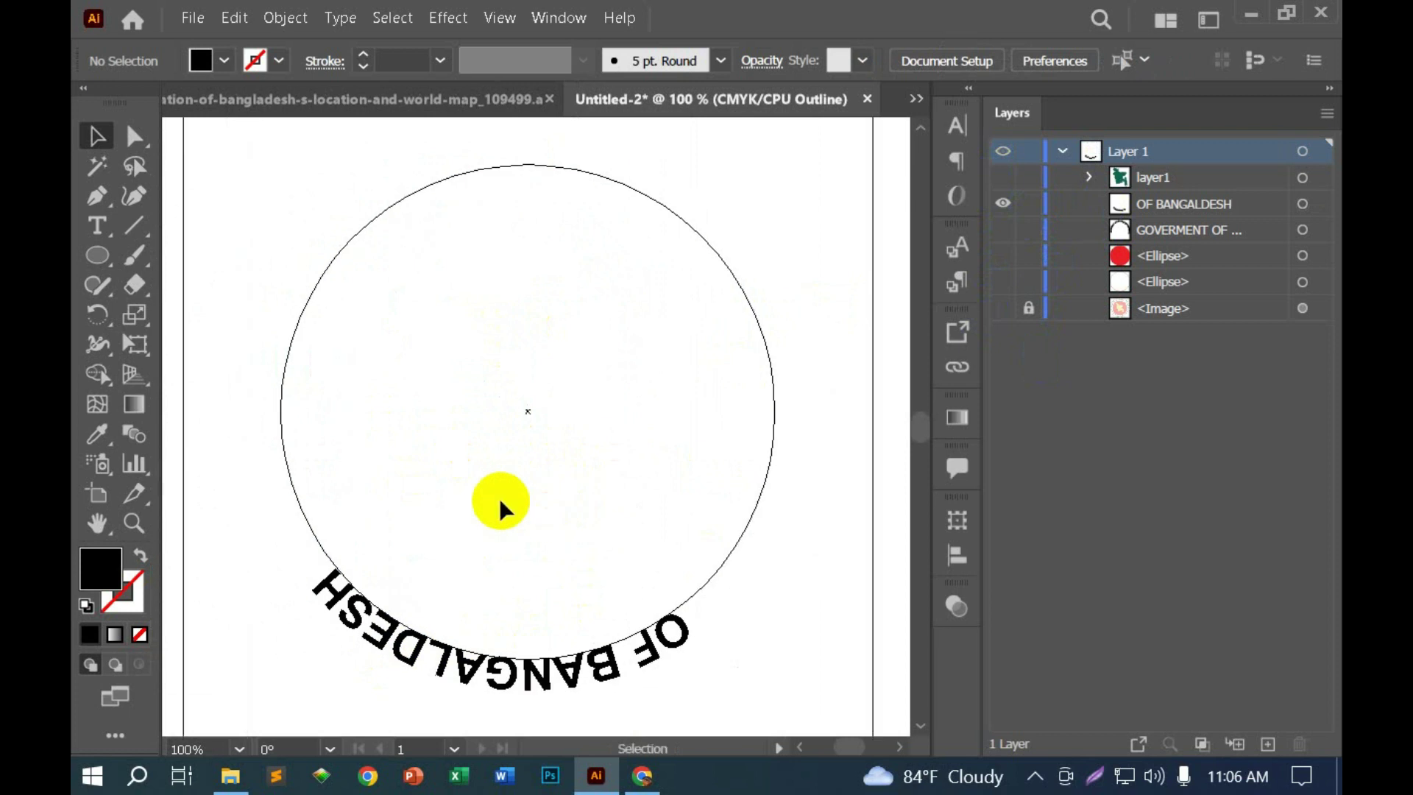
pyautogui.click(489, 676)
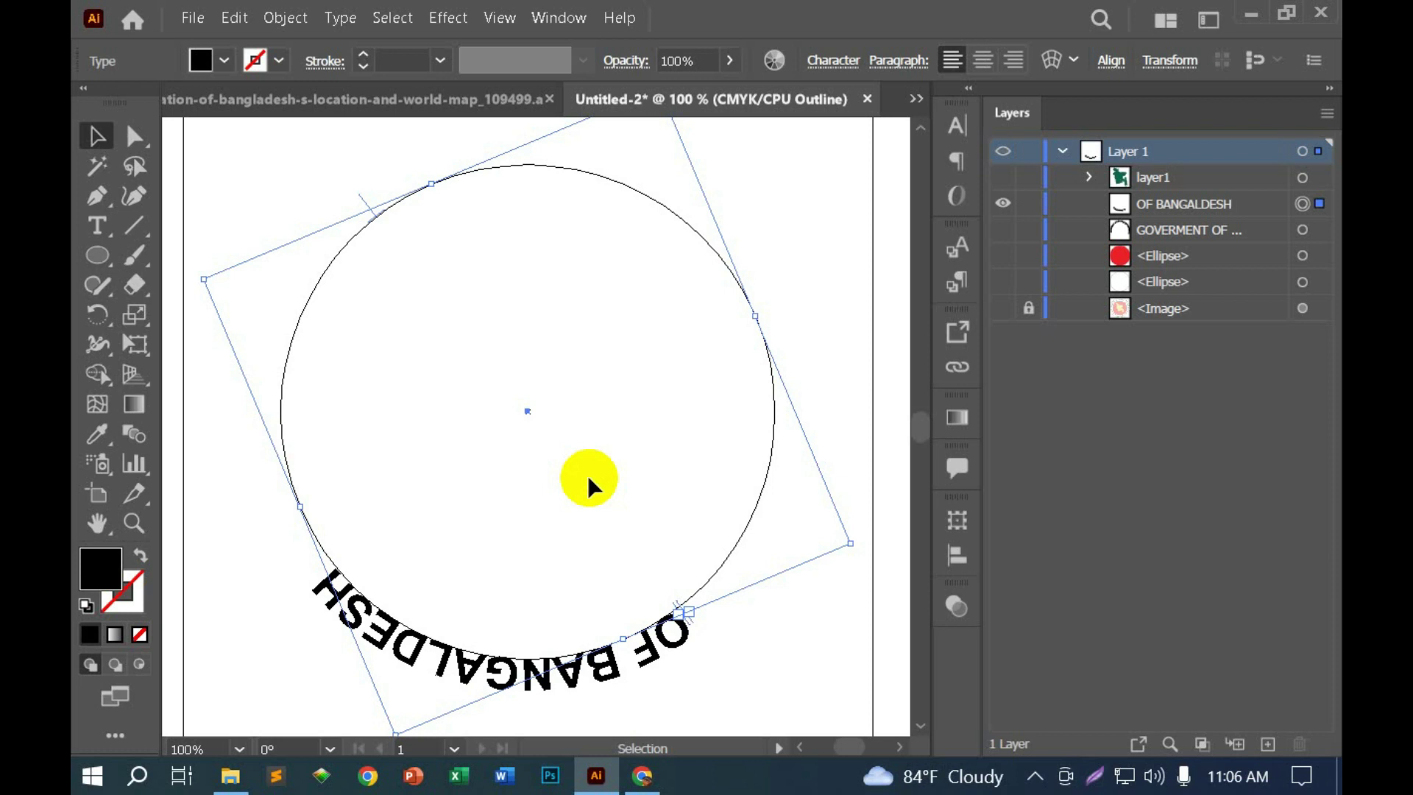
pyautogui.press('Print')
pyautogui.moveTo(75, 92); pyautogui.dragTo(1070, 743)
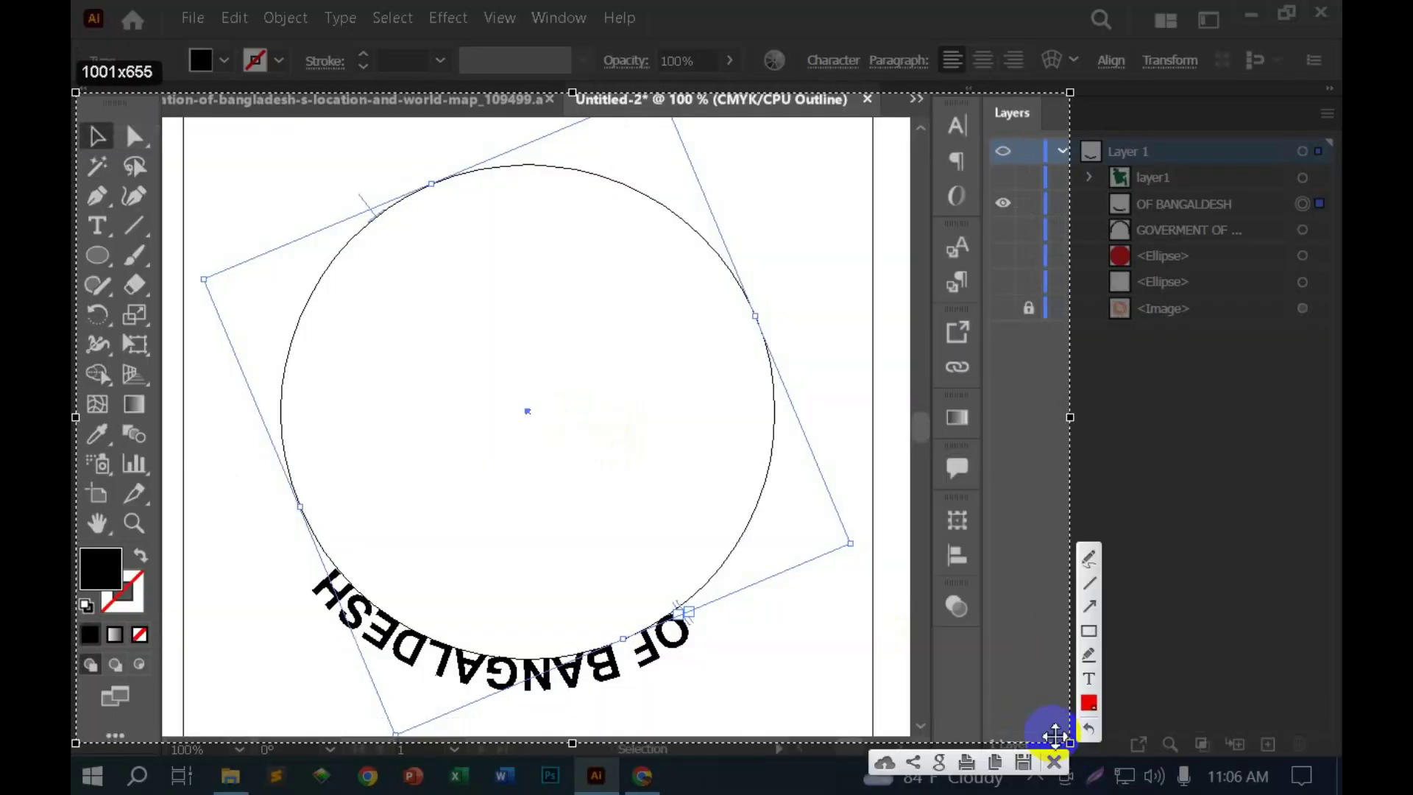
pyautogui.click(1090, 606)
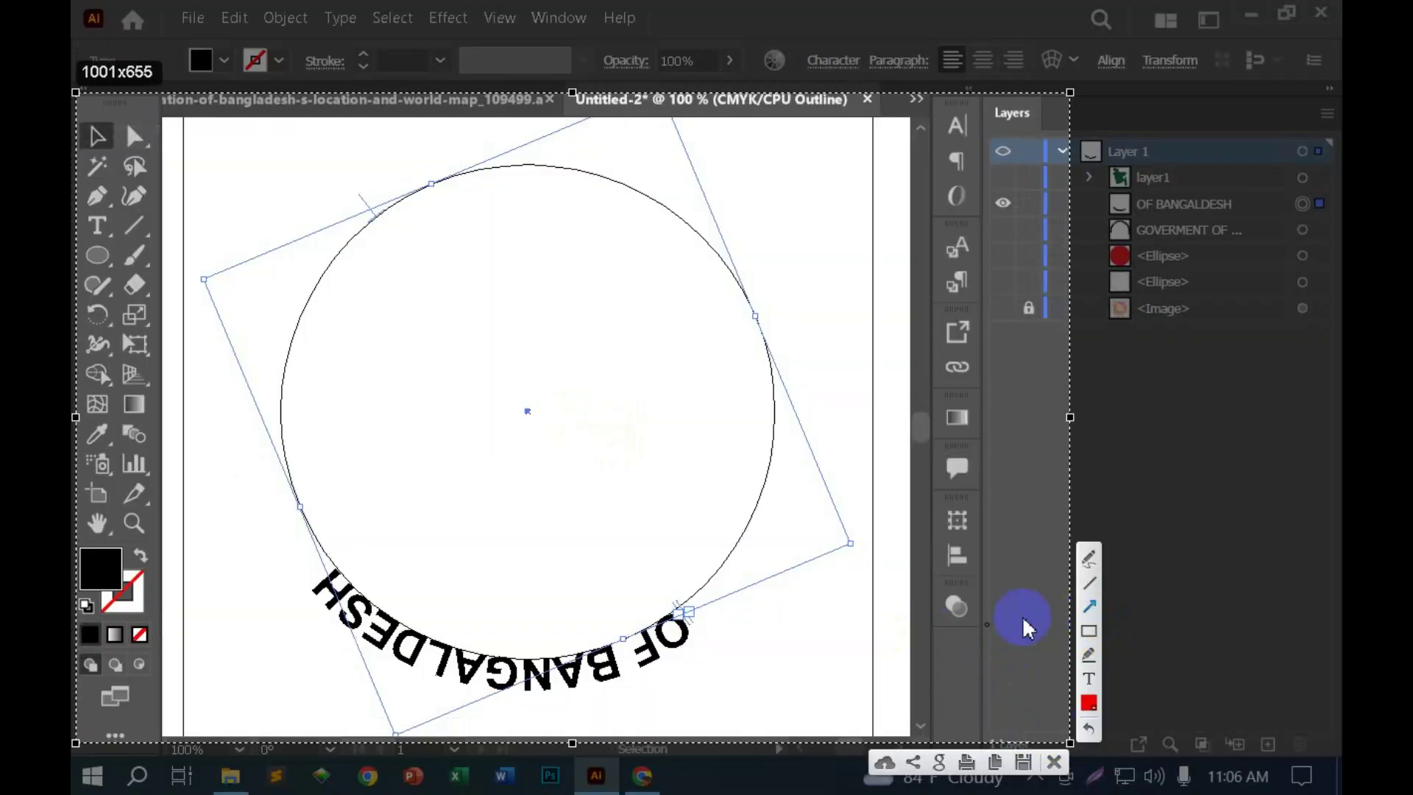
pyautogui.moveTo(676, 715); pyautogui.dragTo(682, 624)
pyautogui.moveTo(857, 630); pyautogui.dragTo(708, 612)
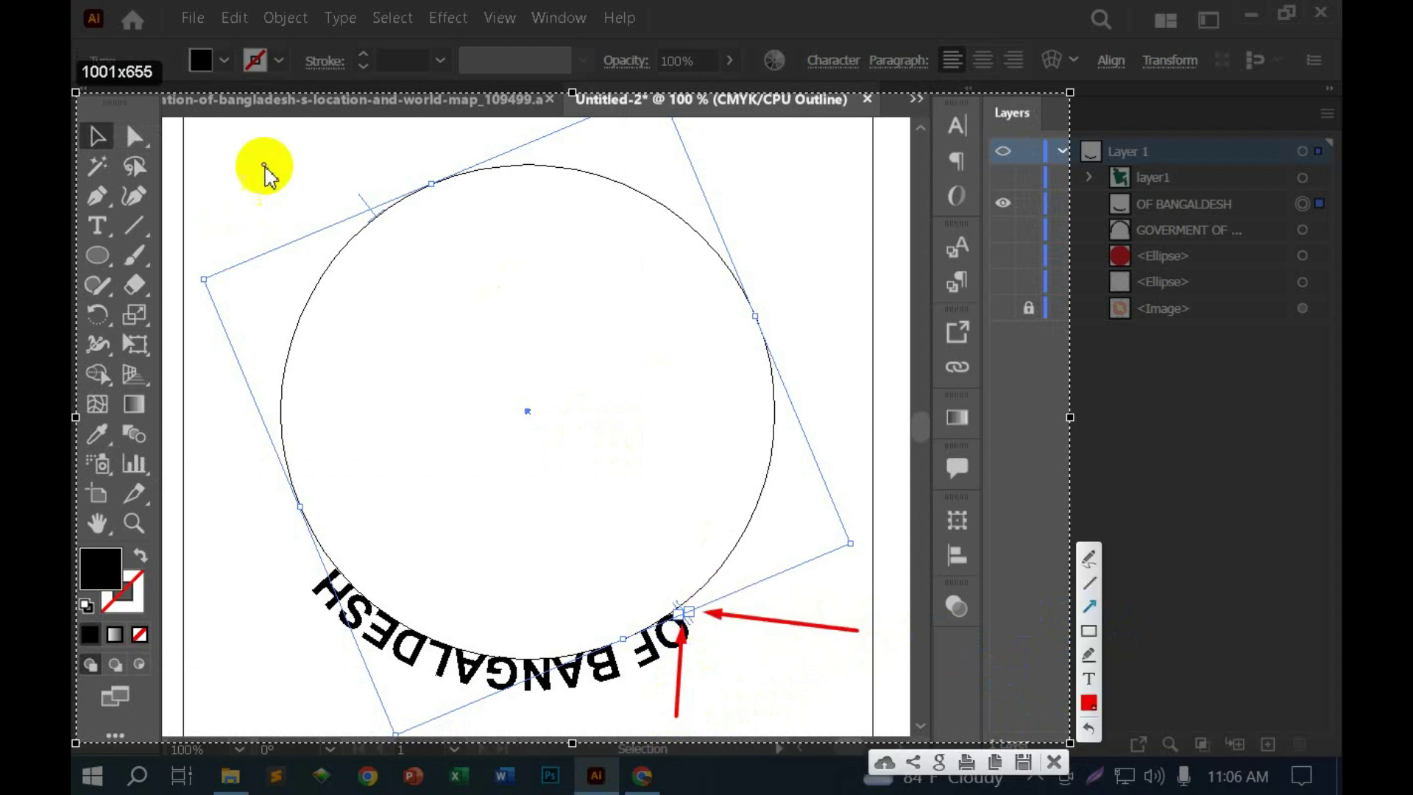
pyautogui.moveTo(230, 155); pyautogui.dragTo(342, 197)
pyautogui.moveTo(391, 147); pyautogui.dragTo(385, 197)
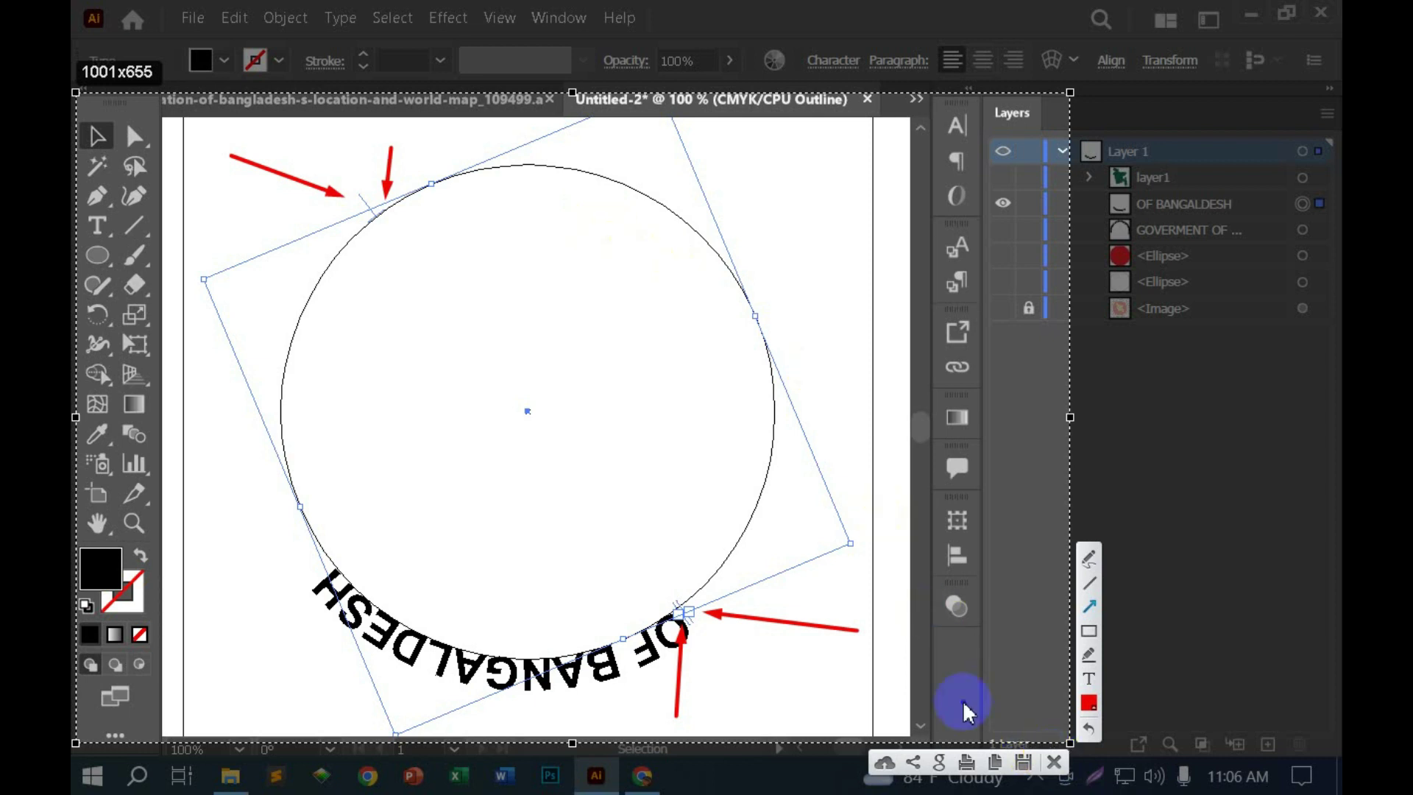
pyautogui.hotkey('ctrl', 'z')
pyautogui.hotkey('ctrl', 'z')
pyautogui.hotkey('ctrl', 'z')
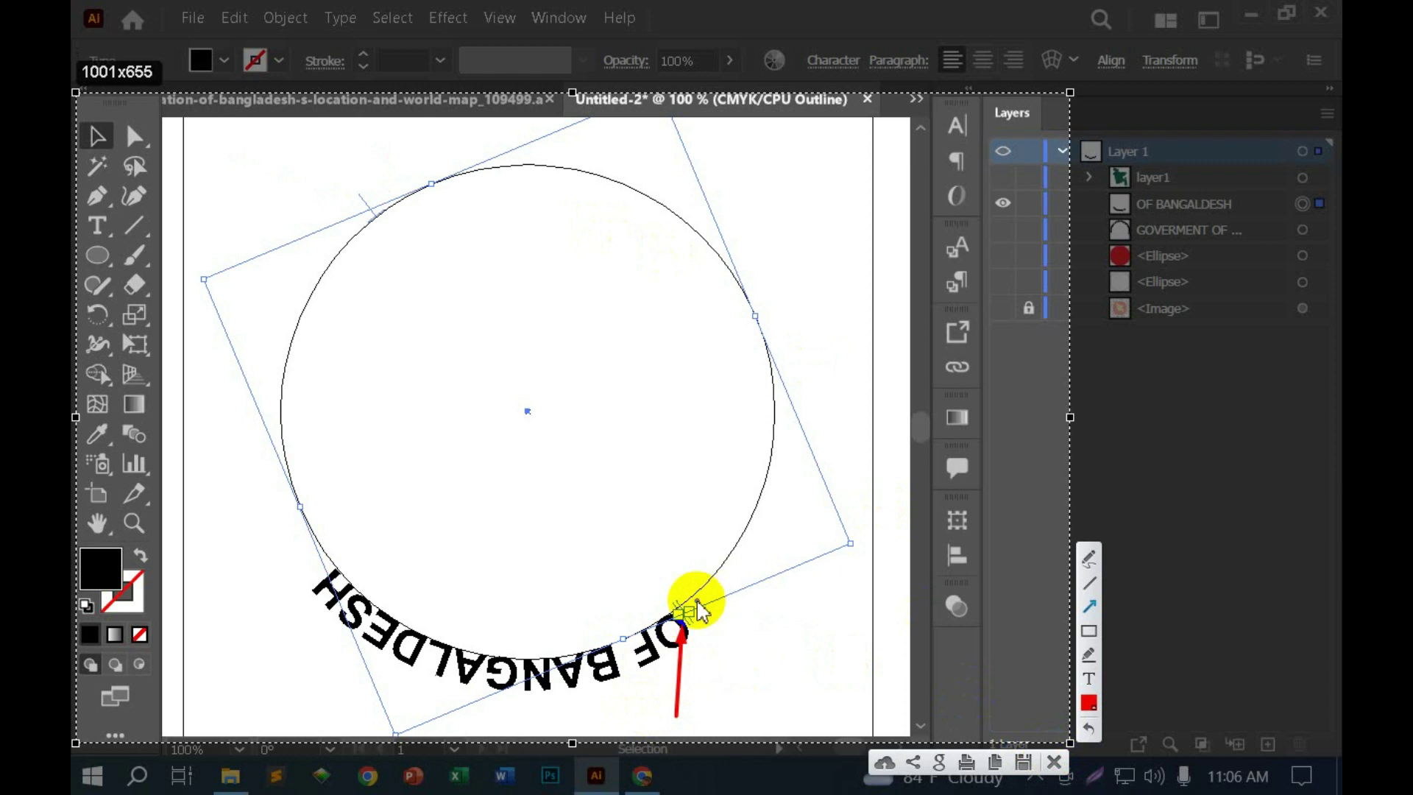
pyautogui.moveTo(809, 651); pyautogui.dragTo(705, 617)
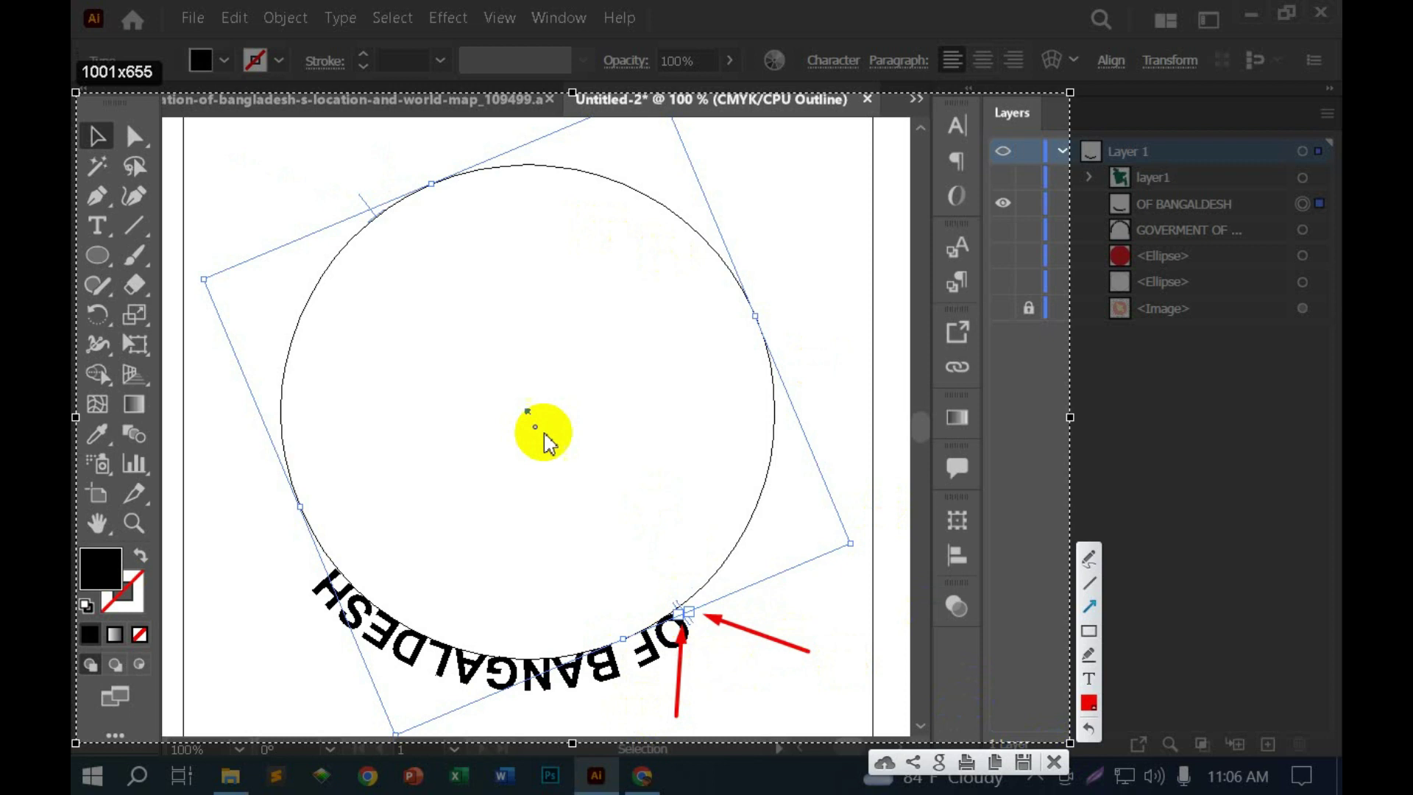
pyautogui.moveTo(212, 181); pyautogui.dragTo(361, 213)
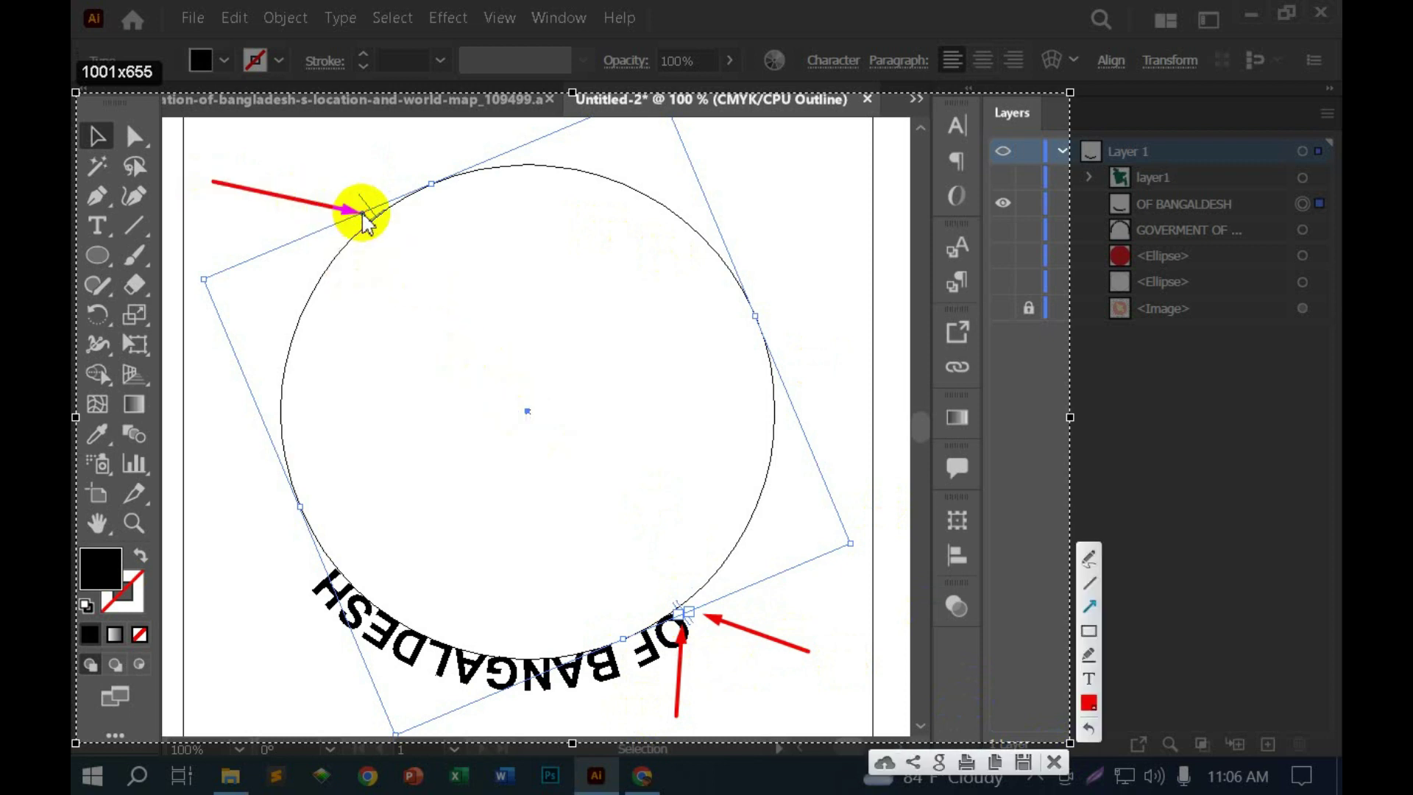
pyautogui.click(1054, 762)
pyautogui.click(655, 642)
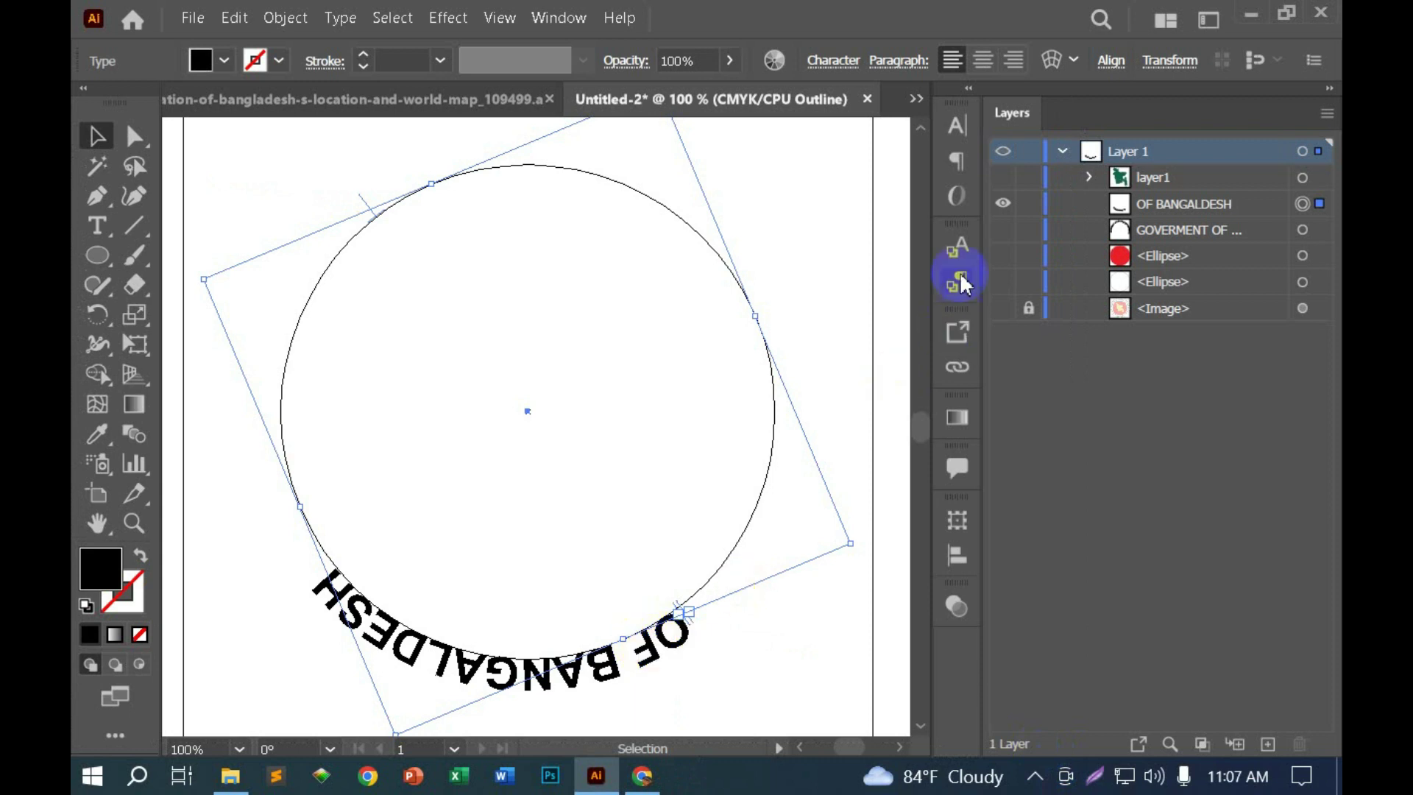
# Step: Return to full colour Preview and hide the faded reference image
pyautogui.hotkey('ctrl', 'y')
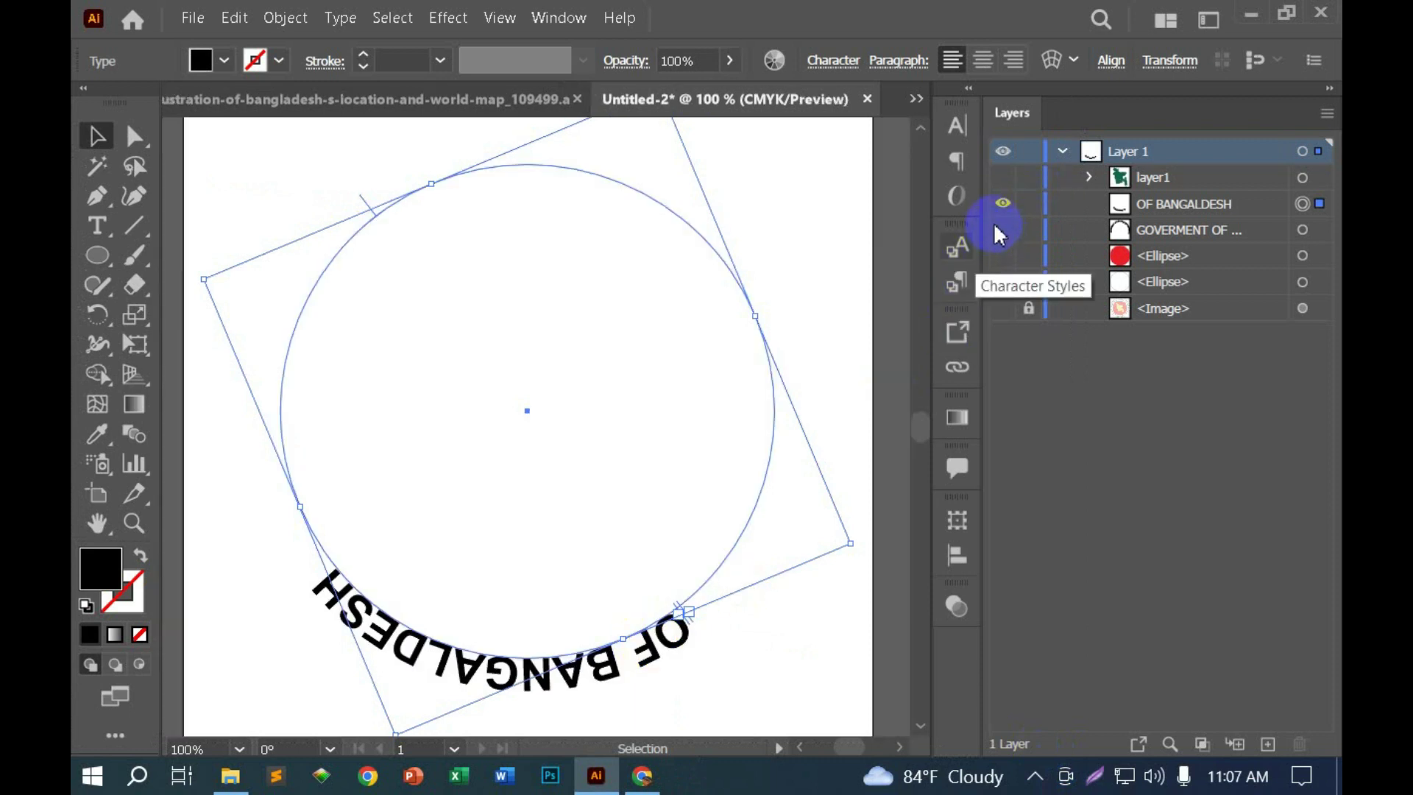
pyautogui.moveTo(997, 181); pyautogui.dragTo(1002, 309)
pyautogui.click(1002, 307)
pyautogui.moveTo(316, 618); pyautogui.dragTo(352, 618)
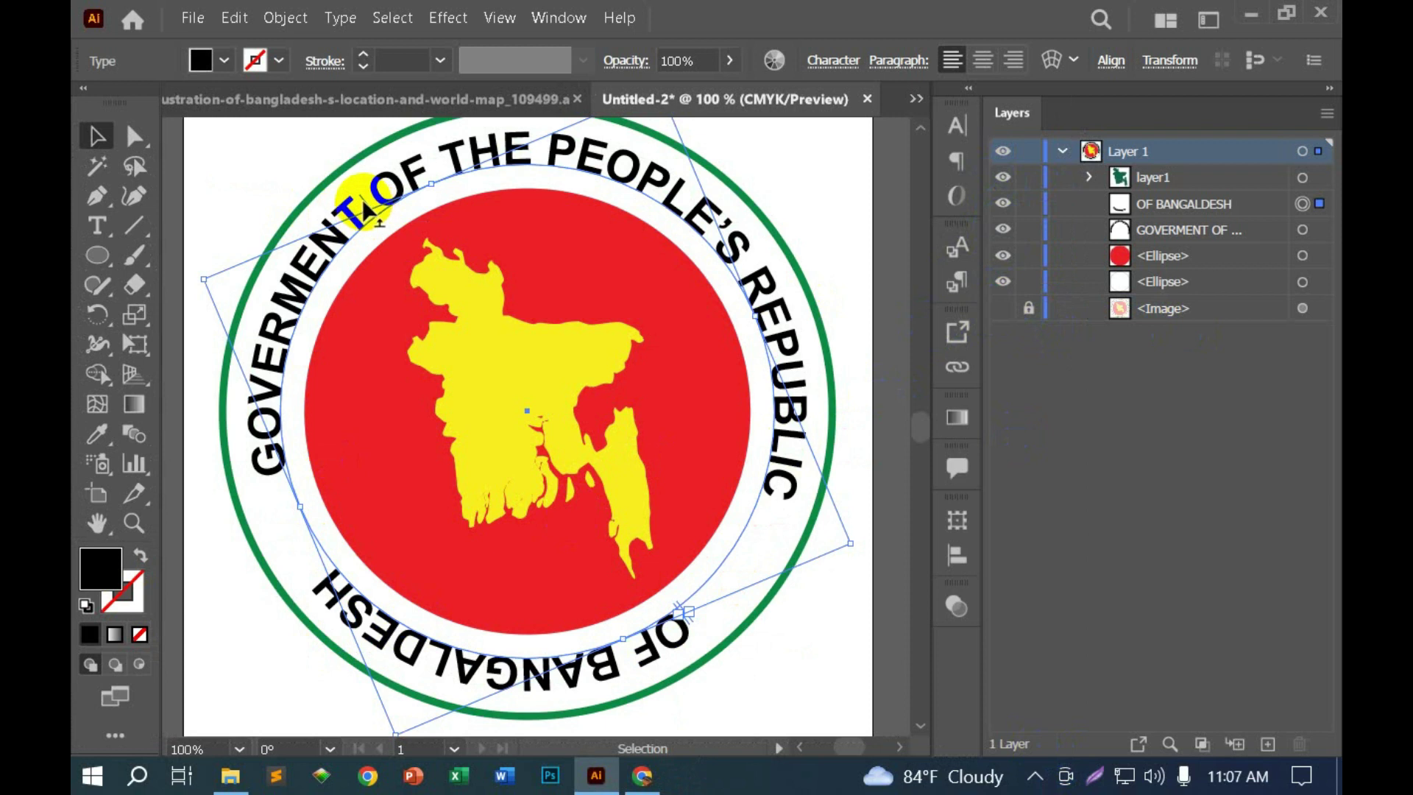
# Step: Flip OF BANGALDESH across its path so it reads upright along the bottom
pyautogui.moveTo(362, 199); pyautogui.dragTo(376, 219)
pyautogui.scroll(5, 368, 205)
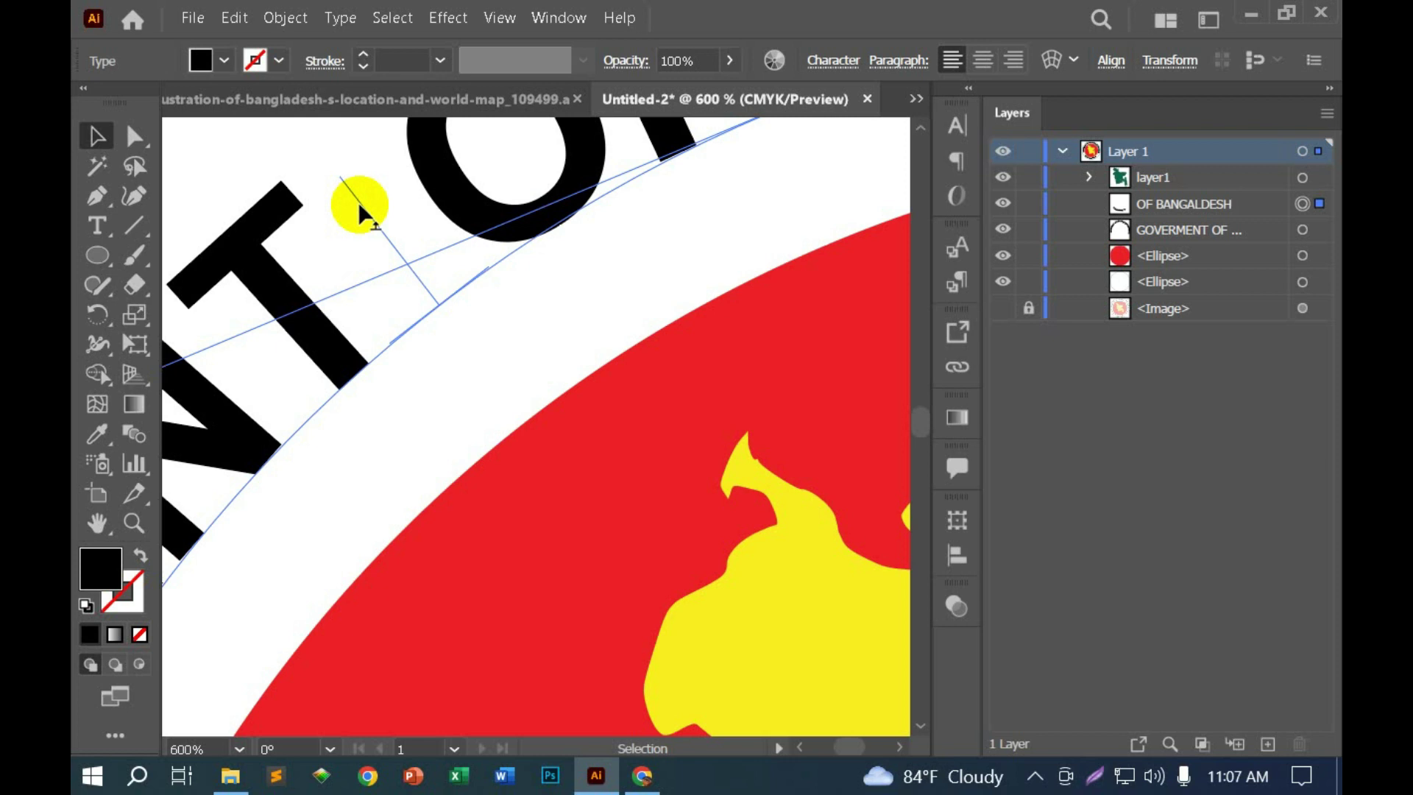
pyautogui.scroll(-7, 356, 199)
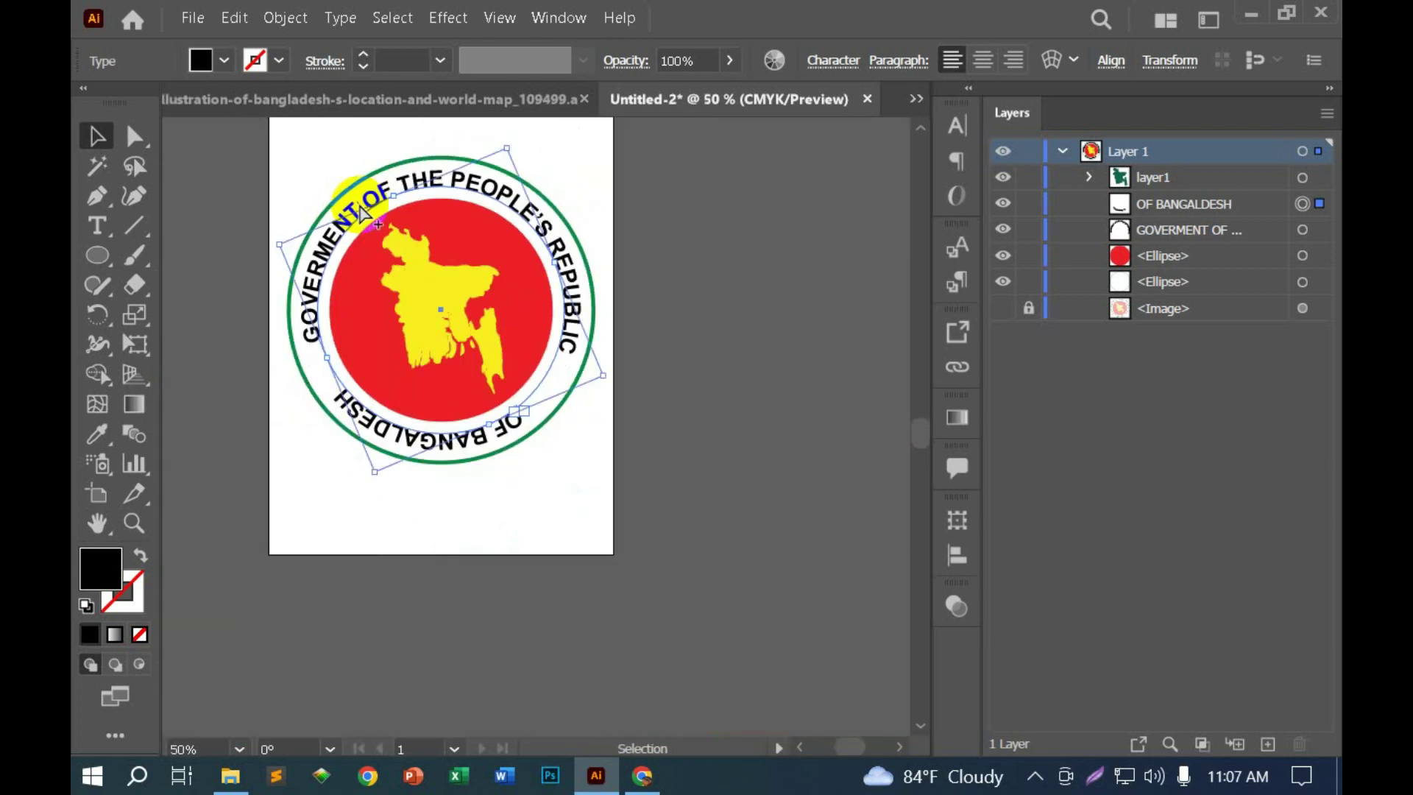
pyautogui.scroll(3, 356, 199)
pyautogui.scroll(-1, 361, 214)
pyautogui.moveTo(360, 215)
pyautogui.mouseDown()
pyautogui.moveTo(387, 241)
pyautogui.moveTo(426, 469)
pyautogui.mouseUp()
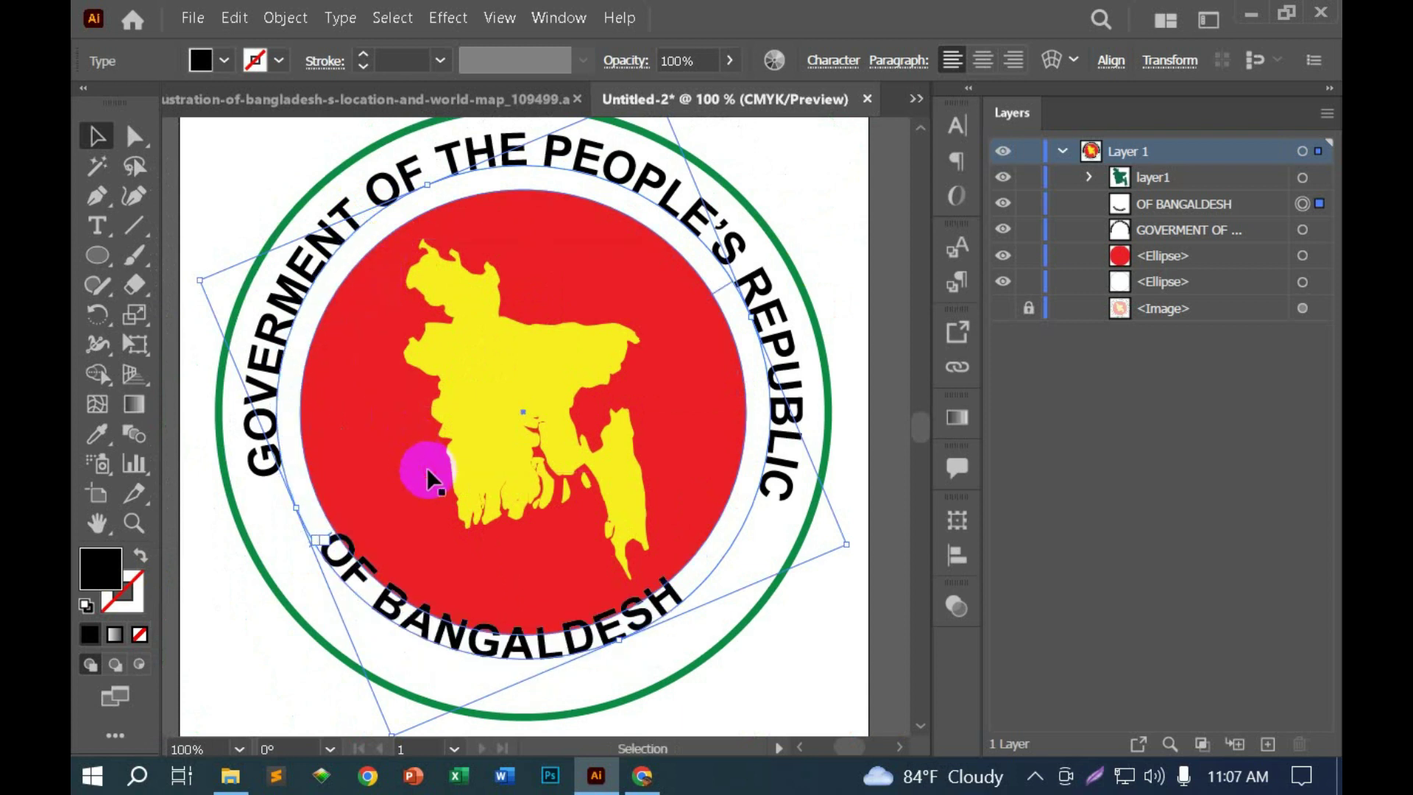
pyautogui.scroll(1, 544, 442)
pyautogui.keyDown('alt'); pyautogui.scroll(-1, 576, 412); pyautogui.keyUp('alt')
pyautogui.moveTo(590, 249); pyautogui.dragTo(480, 278)
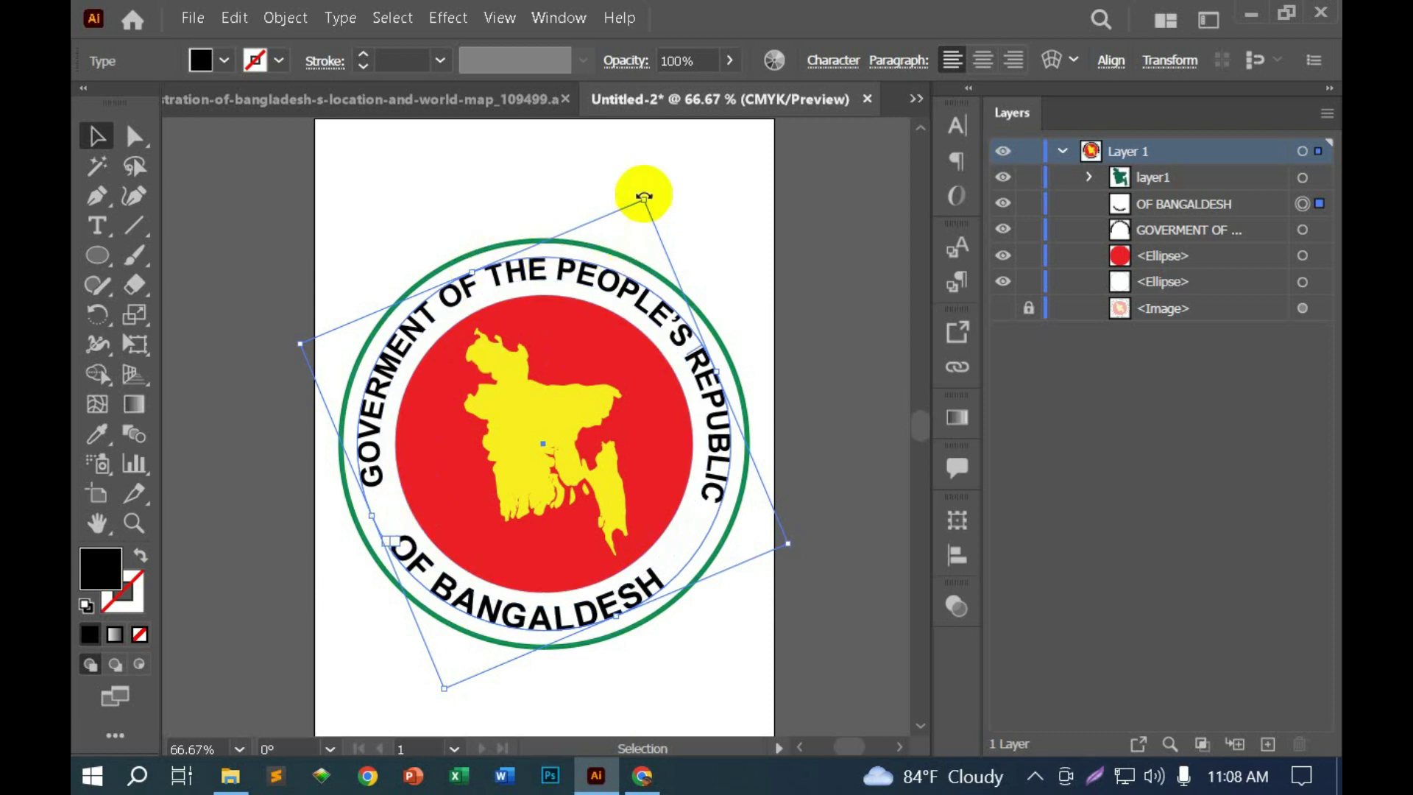
# Step: Slide OF BANGALDESH along the circle path toward the ring's lower left
pyautogui.moveTo(648, 193); pyautogui.dragTo(652, 194)
pyautogui.click(491, 586)
pyautogui.scroll(3, 429, 591)
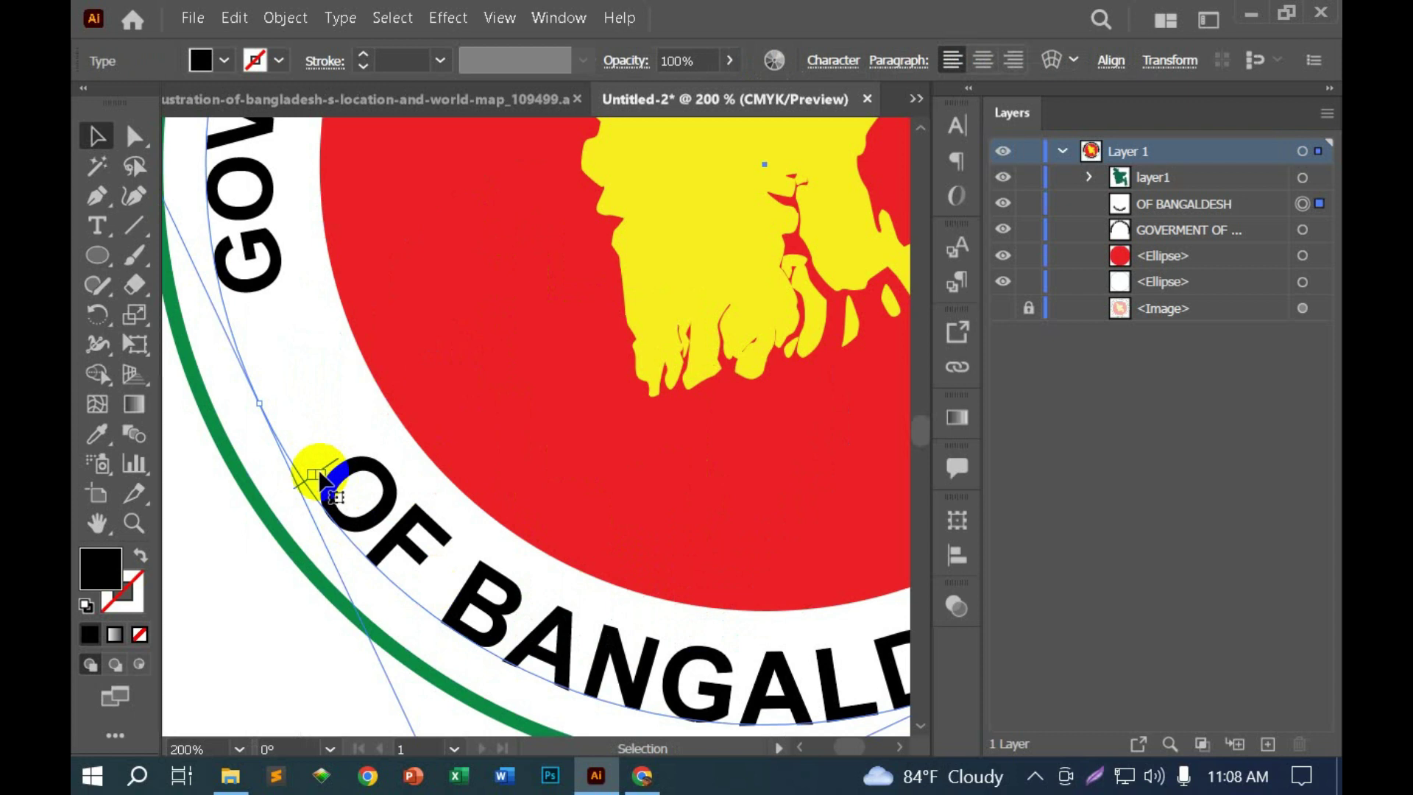
pyautogui.scroll(-3, 322, 482)
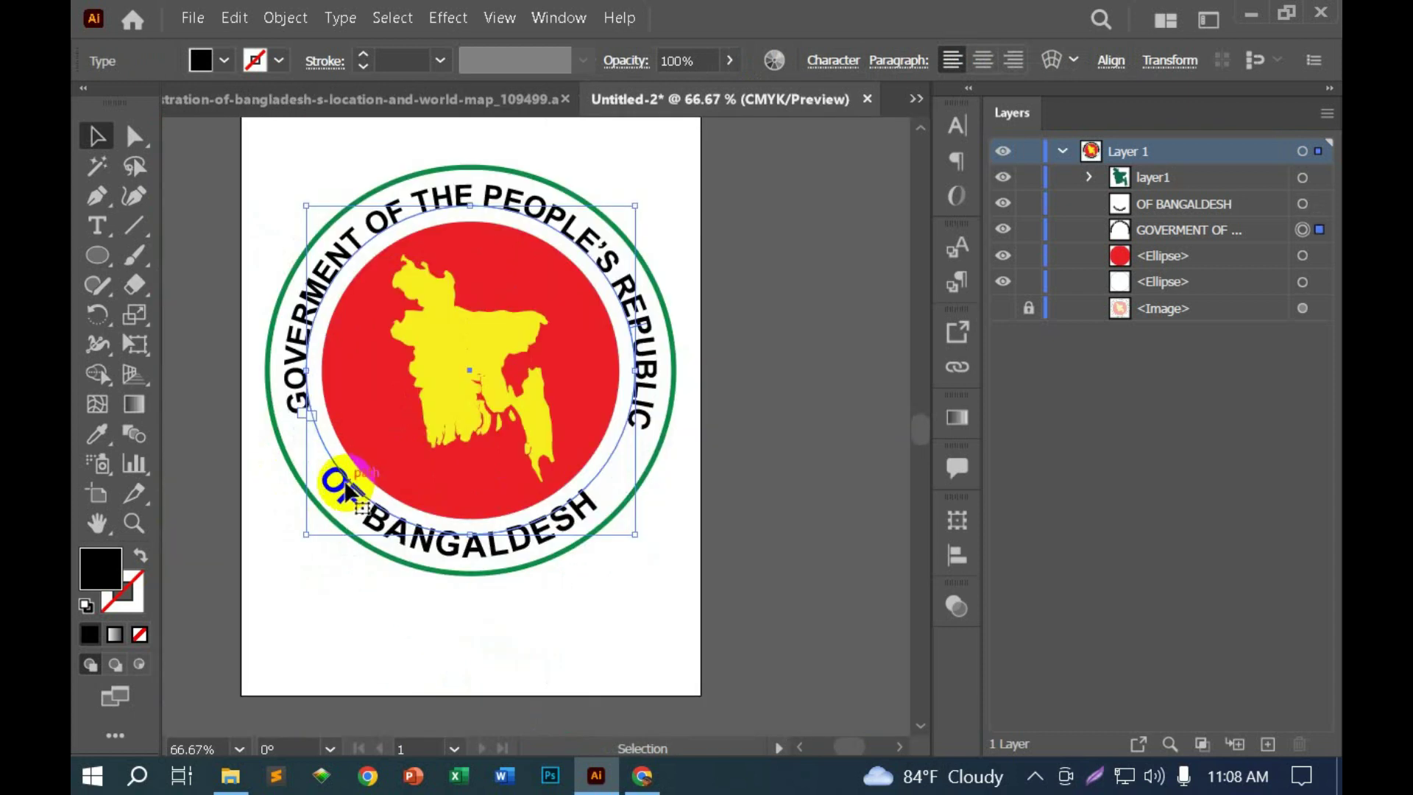
pyautogui.scroll(3, 328, 484)
pyautogui.scroll(-1, 326, 482)
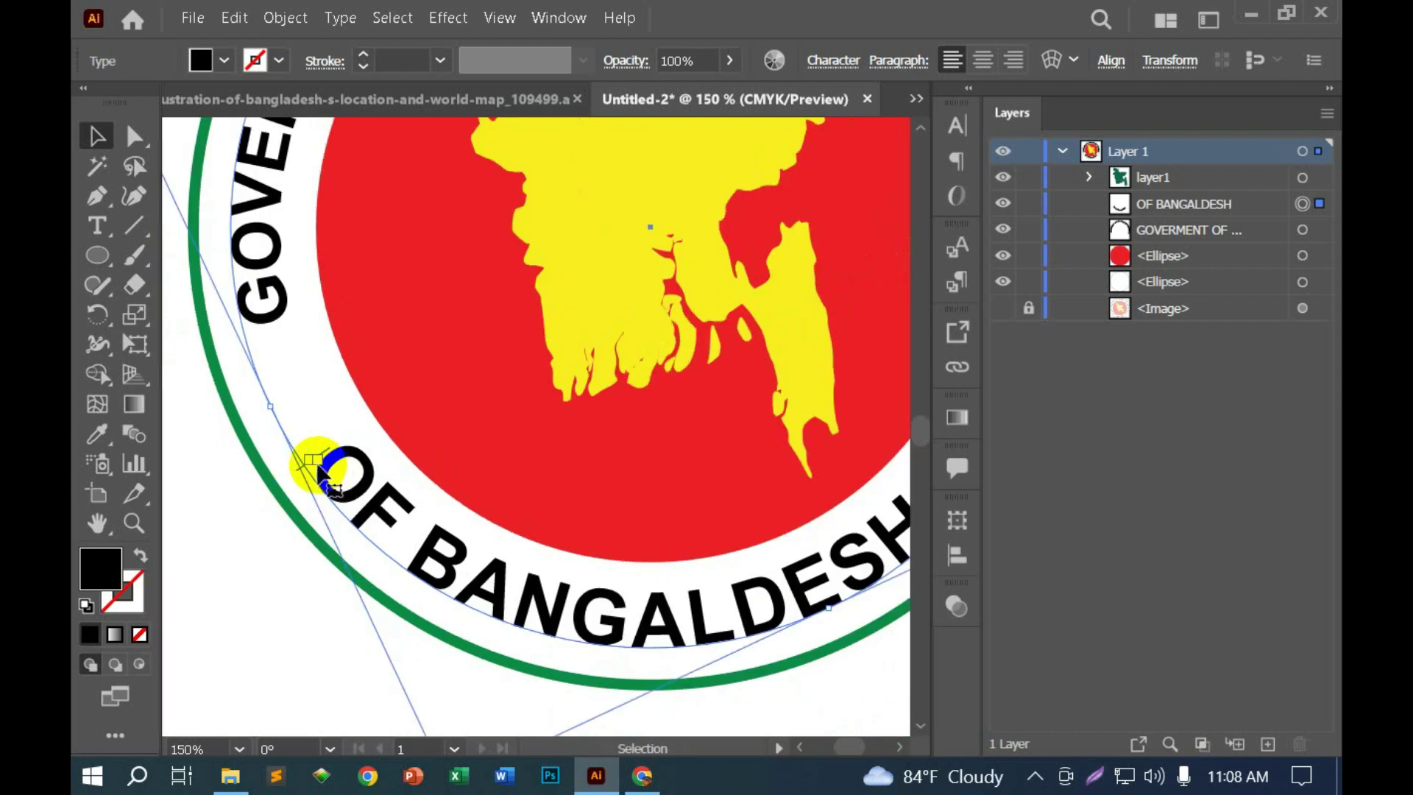
pyautogui.moveTo(309, 471); pyautogui.dragTo(740, 376)
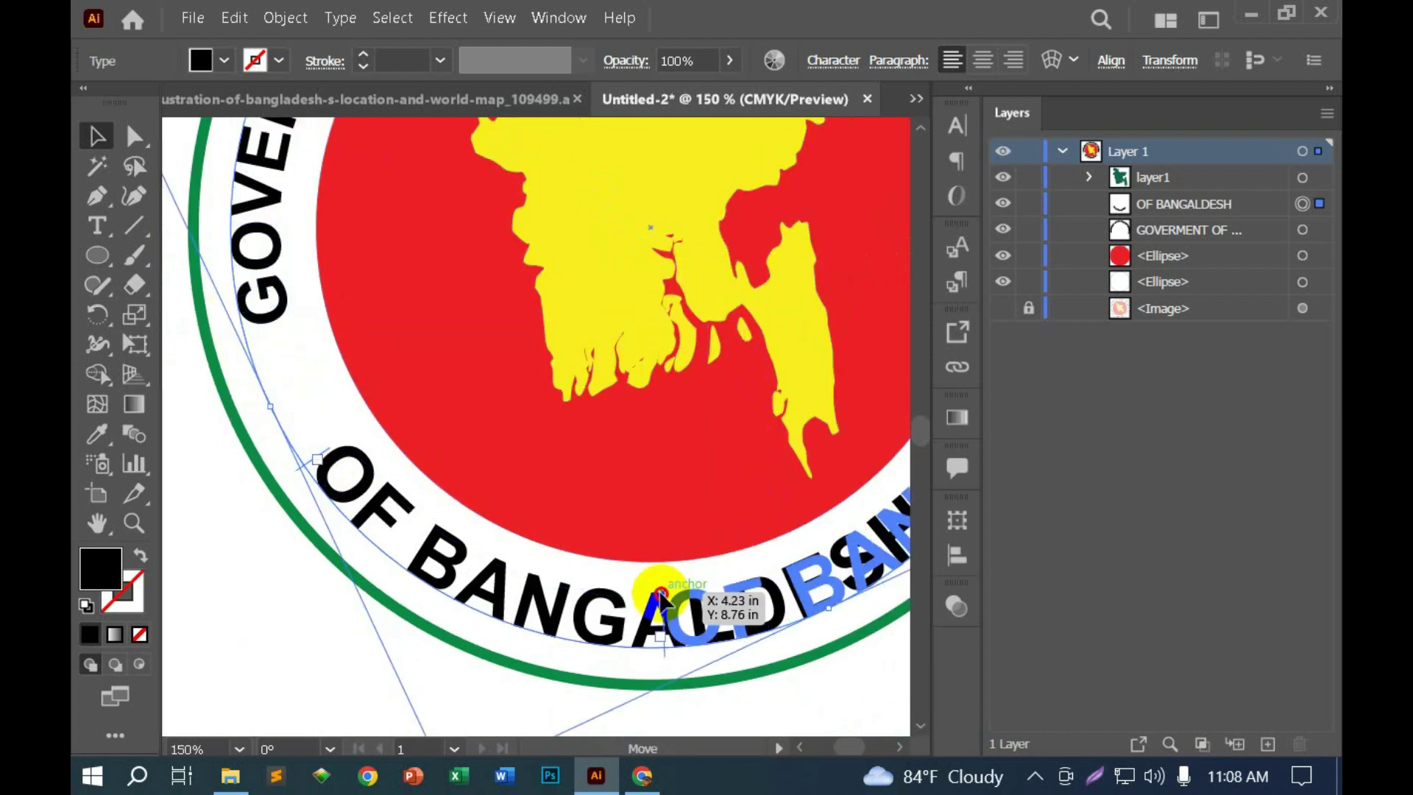
pyautogui.moveTo(739, 375); pyautogui.dragTo(359, 562)
pyautogui.scroll(-4, 359, 562)
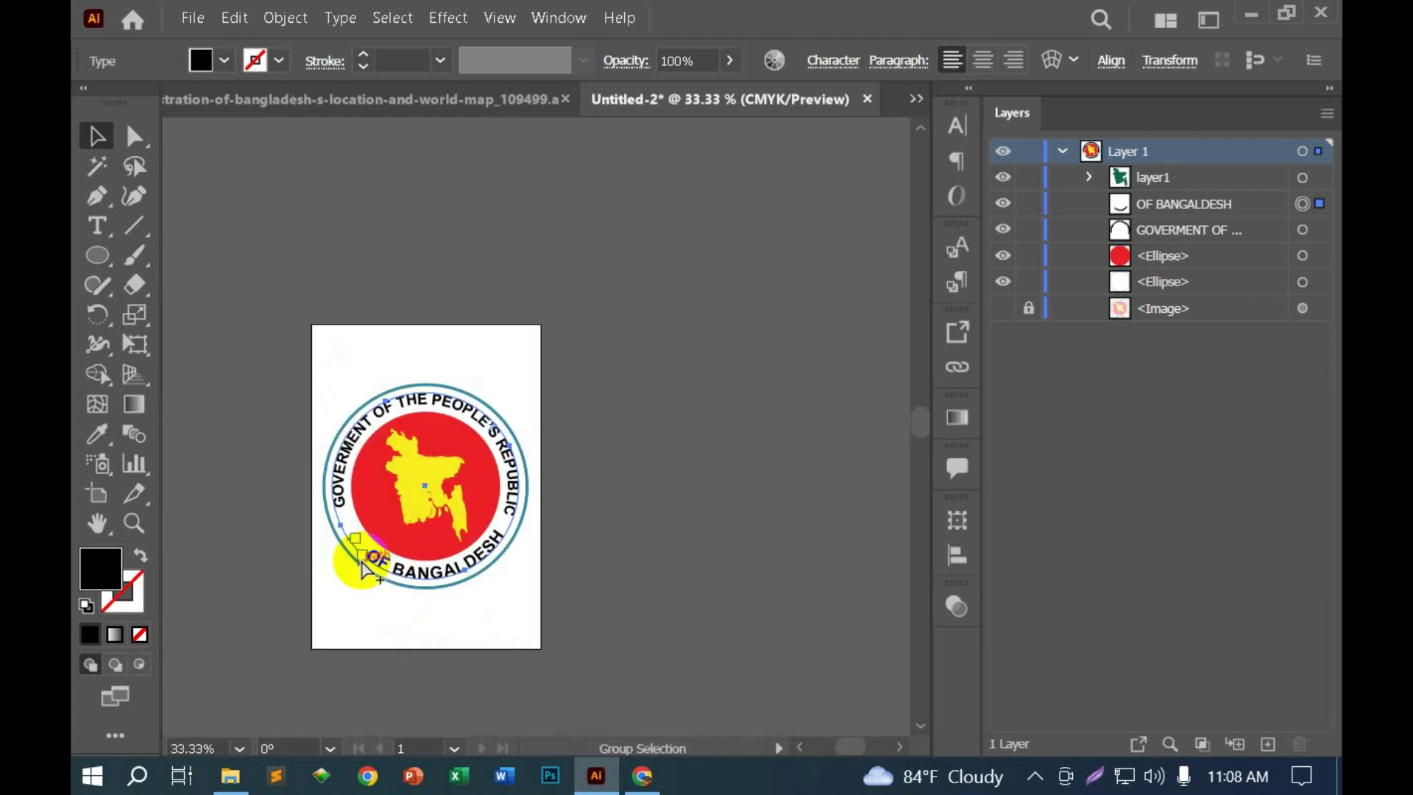
pyautogui.scroll(2, 345, 552)
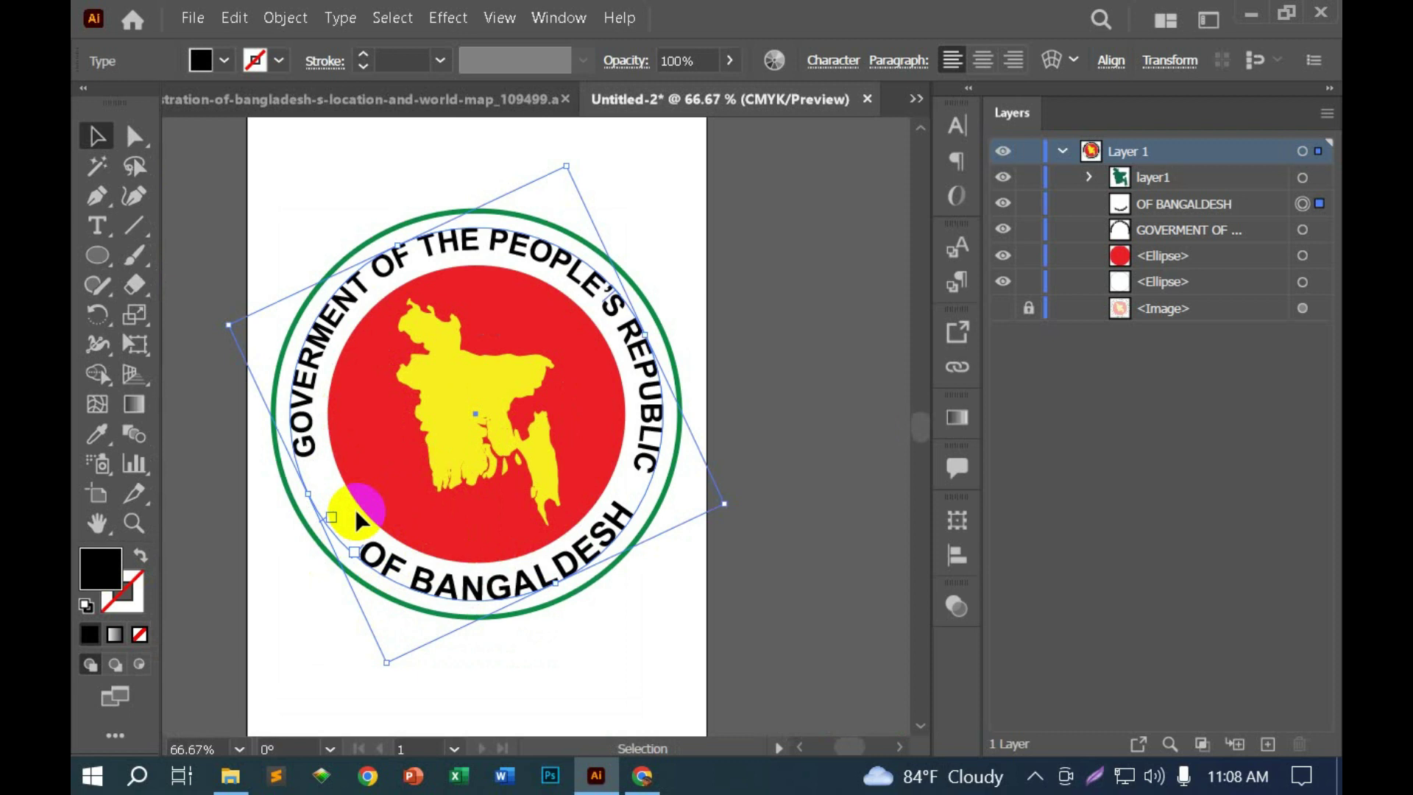
# Step: Select OF BANGALDESH and show its Character settings
pyautogui.click(818, 391)
pyautogui.click(531, 582)
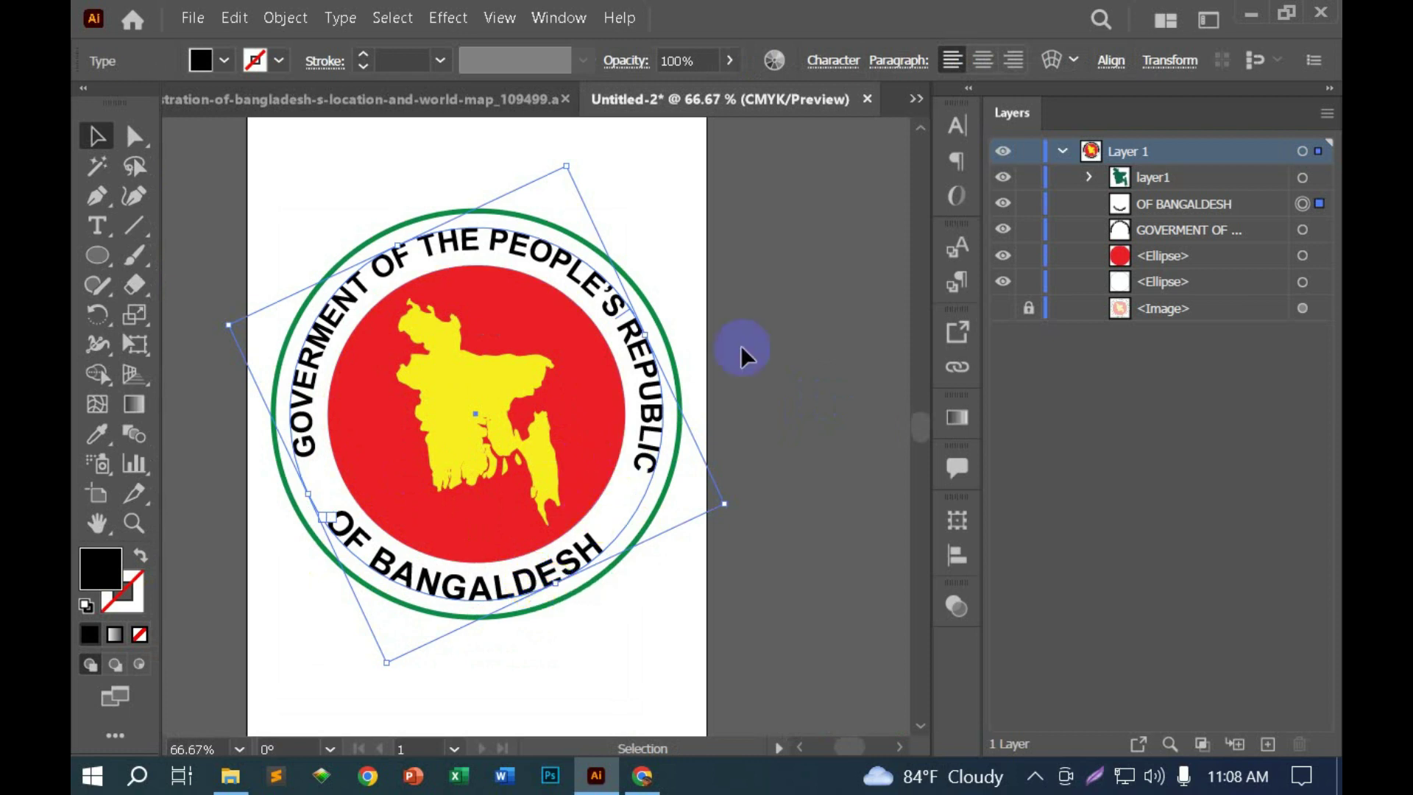
pyautogui.click(957, 126)
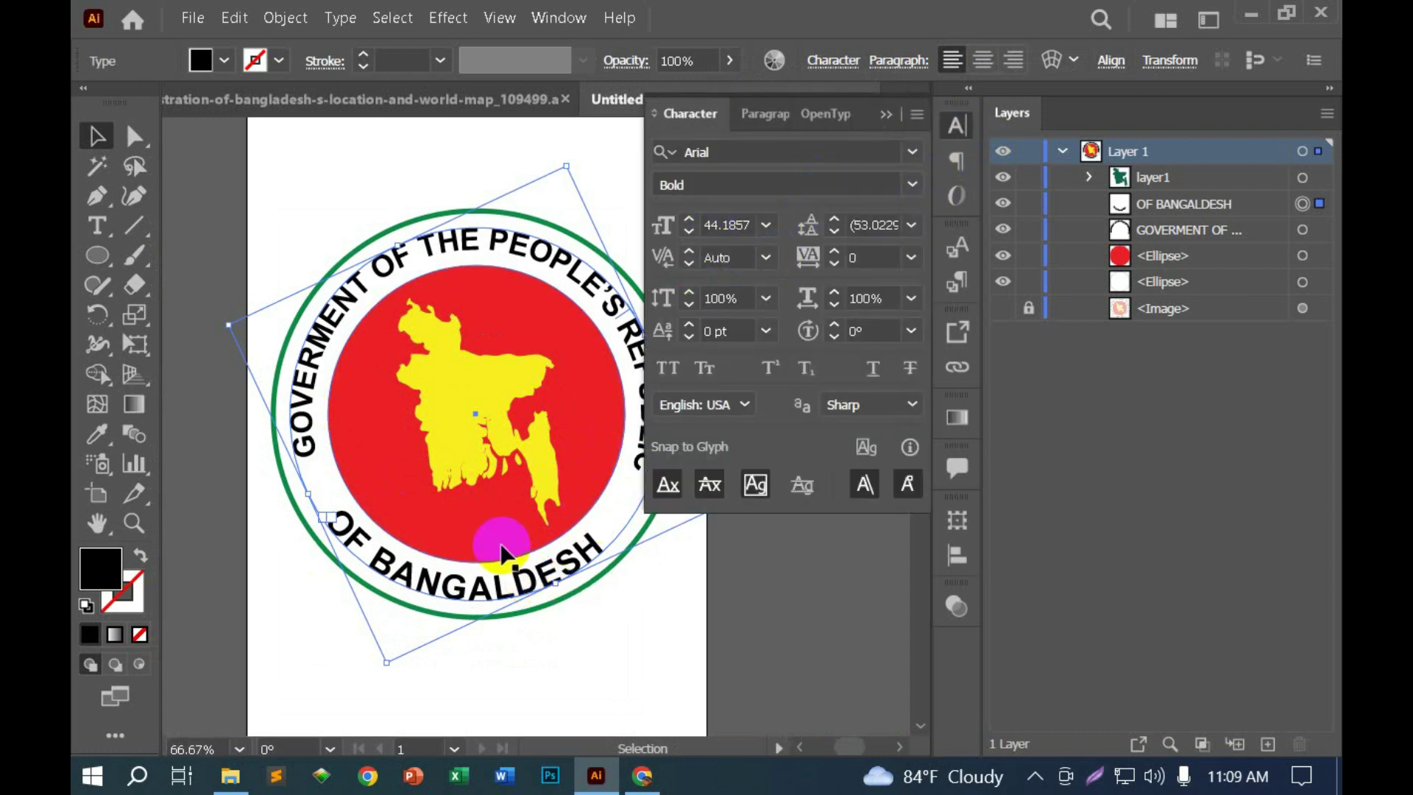
# Step: Set OF BANGALDESH to 44 pt, check it against the top title, and nudge it along the ring
pyautogui.click(728, 226)
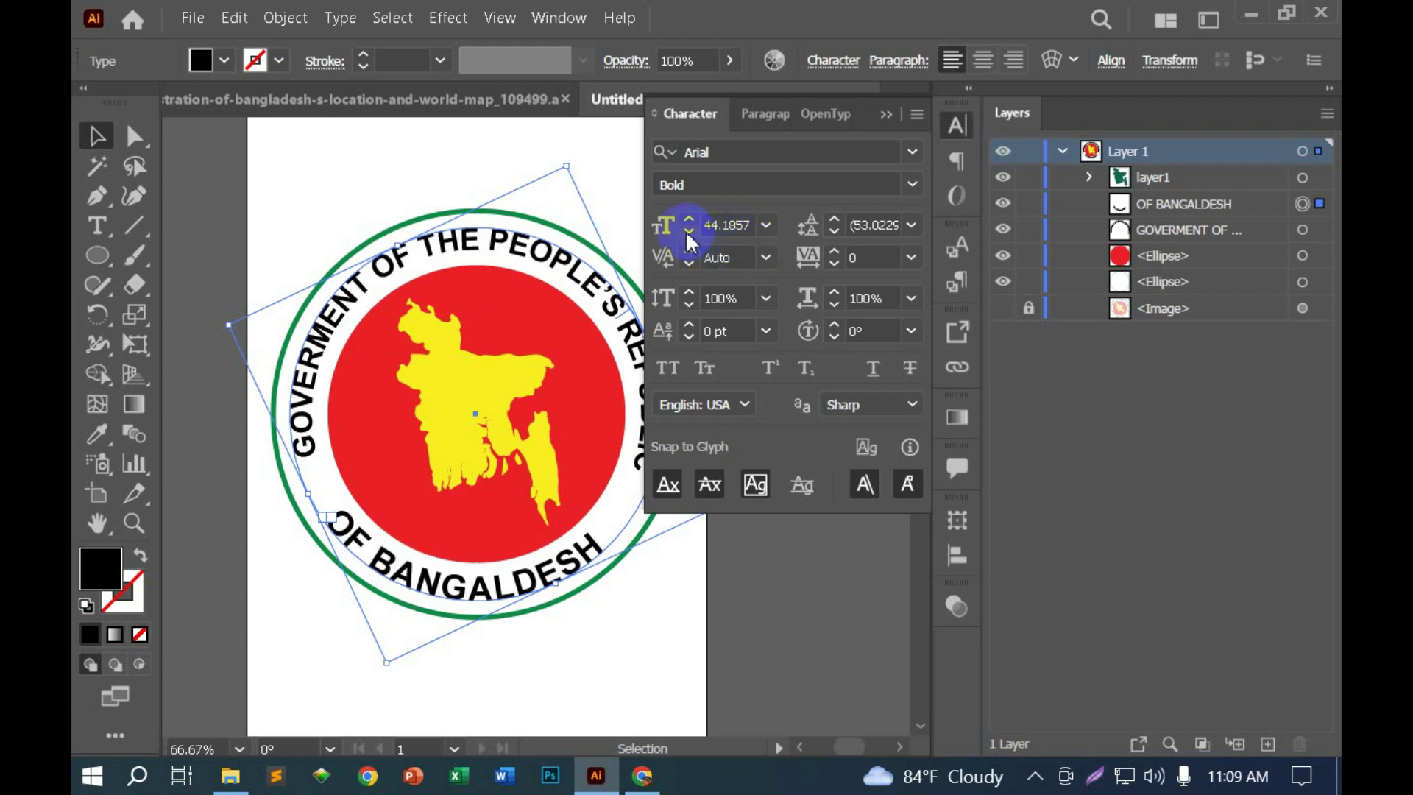
pyautogui.write('44')
pyautogui.press('Return')
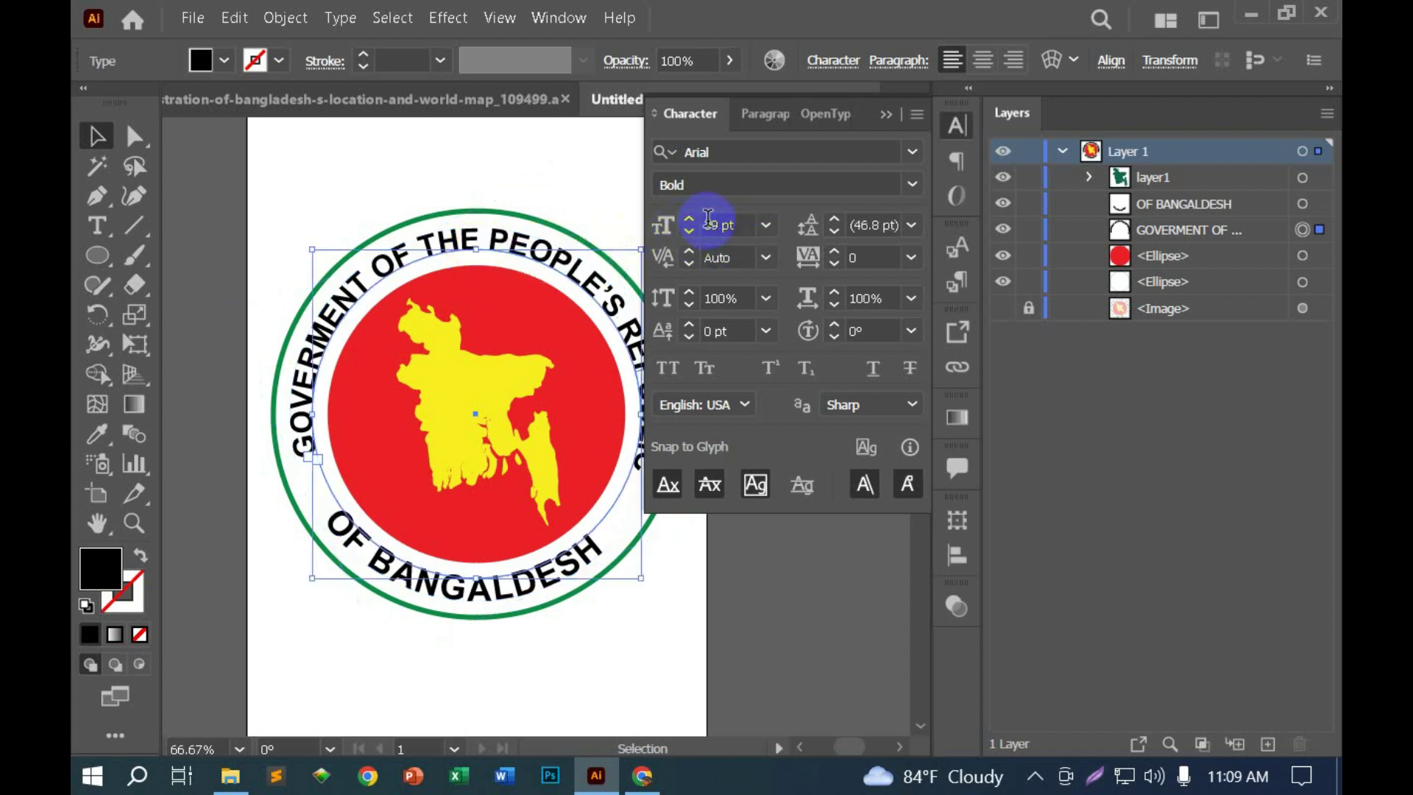
pyautogui.click(272, 187)
pyautogui.click(378, 276)
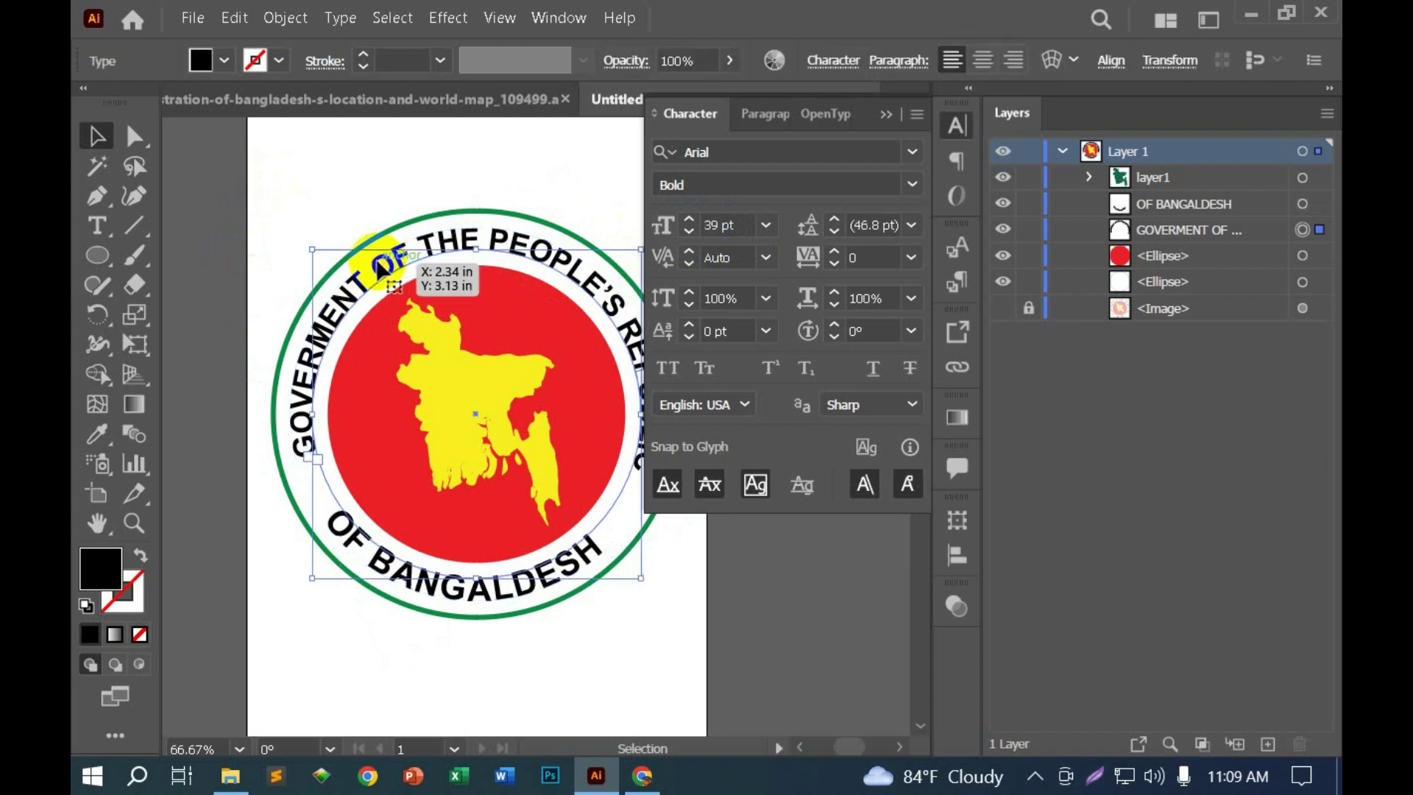
pyautogui.click(723, 221)
pyautogui.moveTo(379, 573); pyautogui.dragTo(401, 575)
pyautogui.click(887, 114)
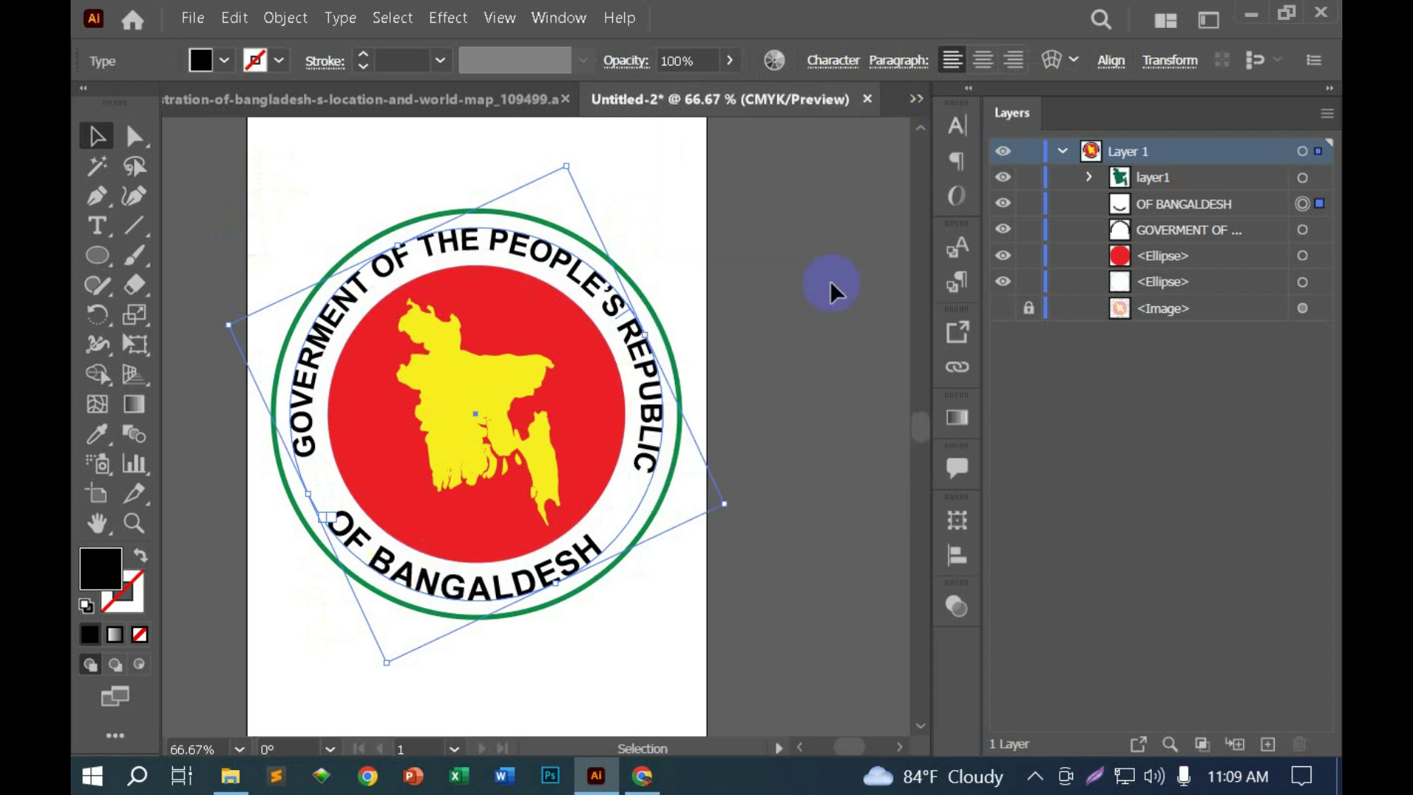
pyautogui.click(830, 281)
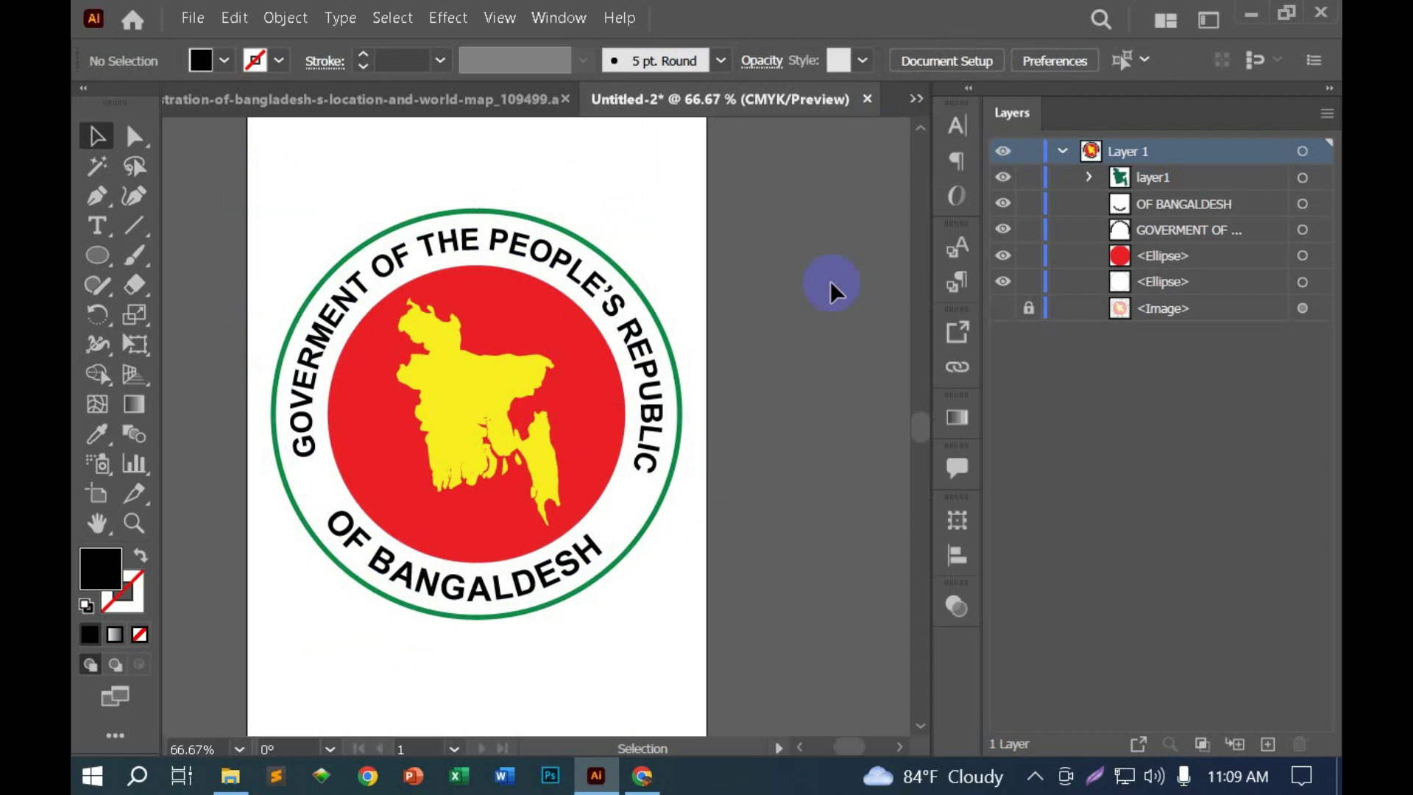
# Step: Reduce the OF BANGALDESH font size to 39 pt
pyautogui.click(546, 580)
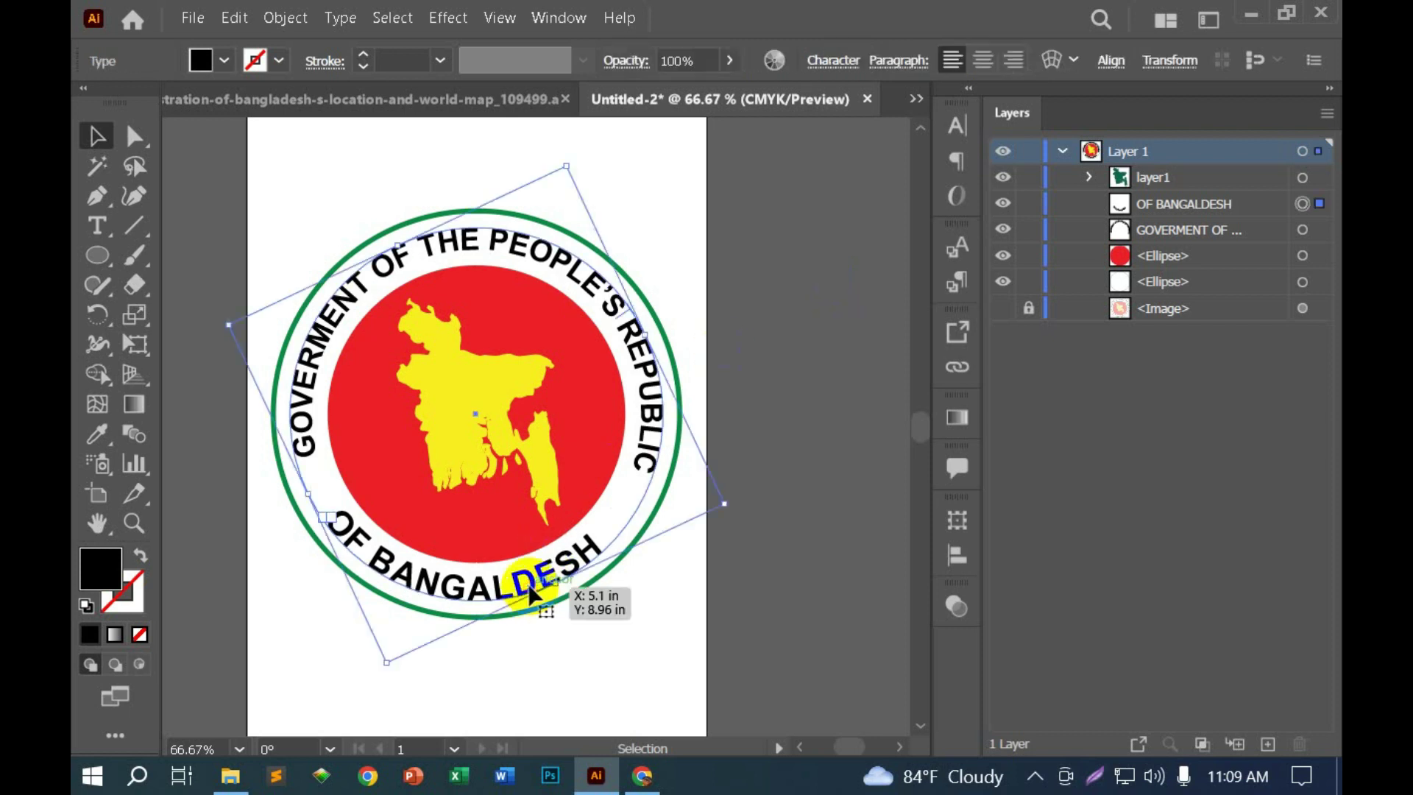
pyautogui.click(970, 144)
pyautogui.click(725, 225)
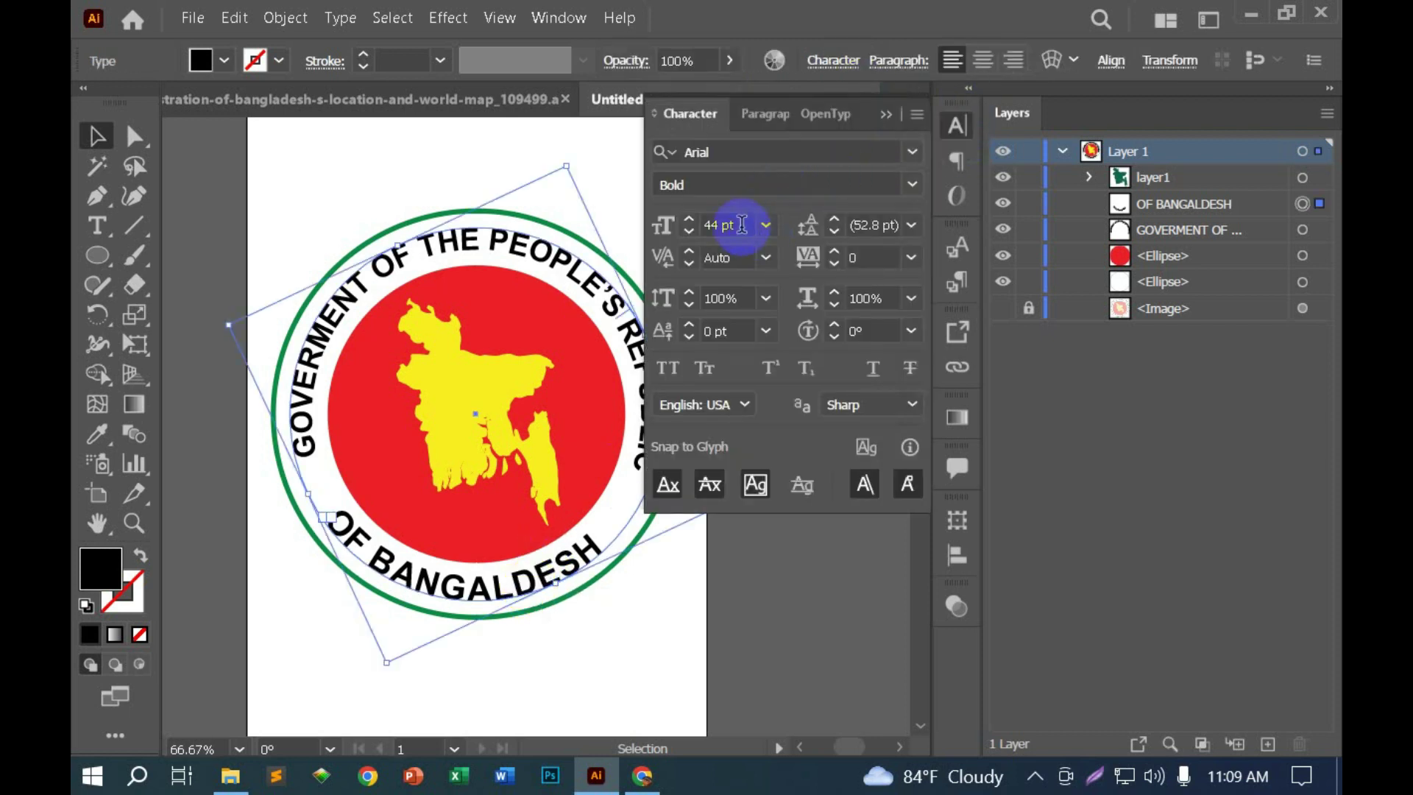
pyautogui.write('39')
pyautogui.press('Return')
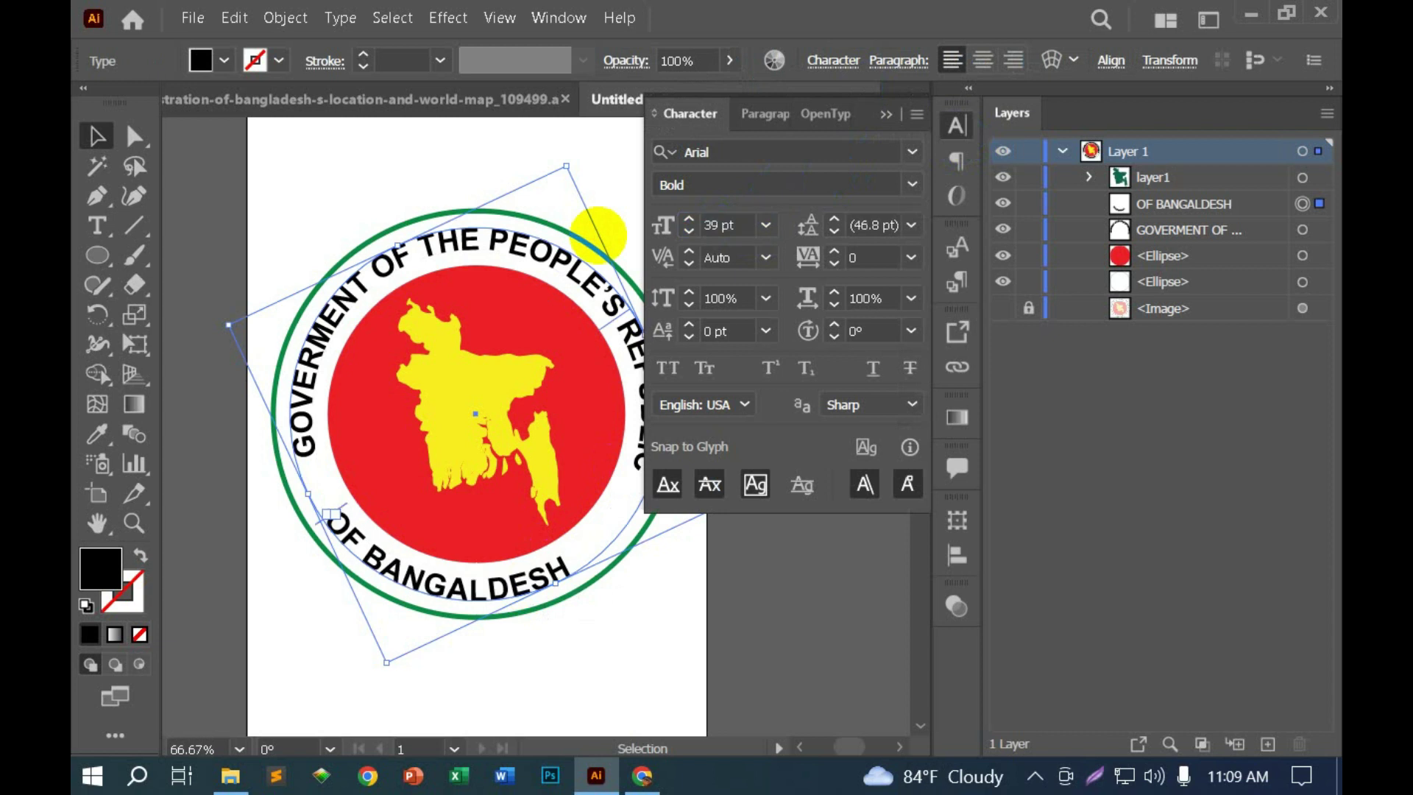
pyautogui.click(886, 114)
pyautogui.click(762, 359)
# Step: Rotate OF BANGALDESH so it sits centred along the bottom of the seal
pyautogui.click(507, 579)
pyautogui.moveTo(566, 156); pyautogui.dragTo(515, 148)
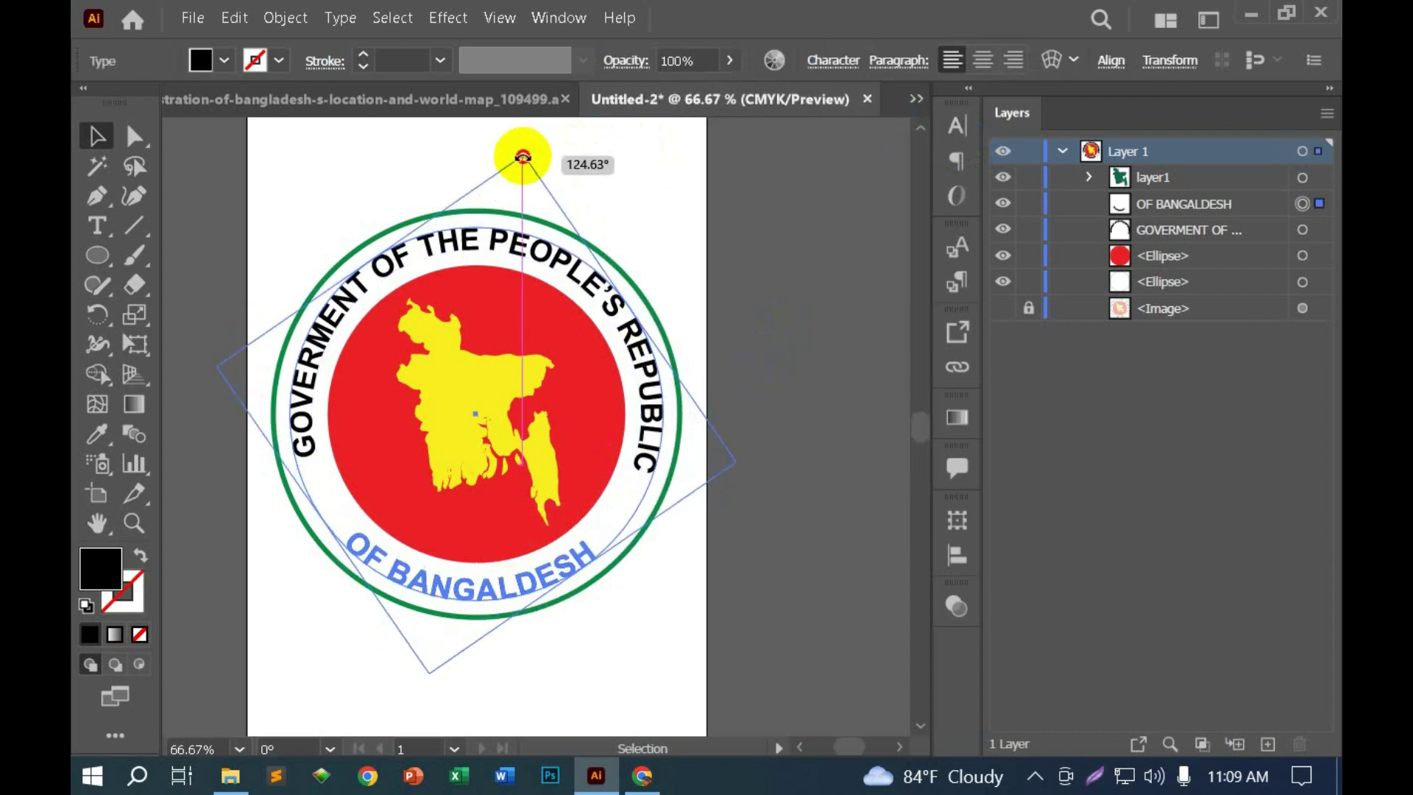
pyautogui.click(785, 279)
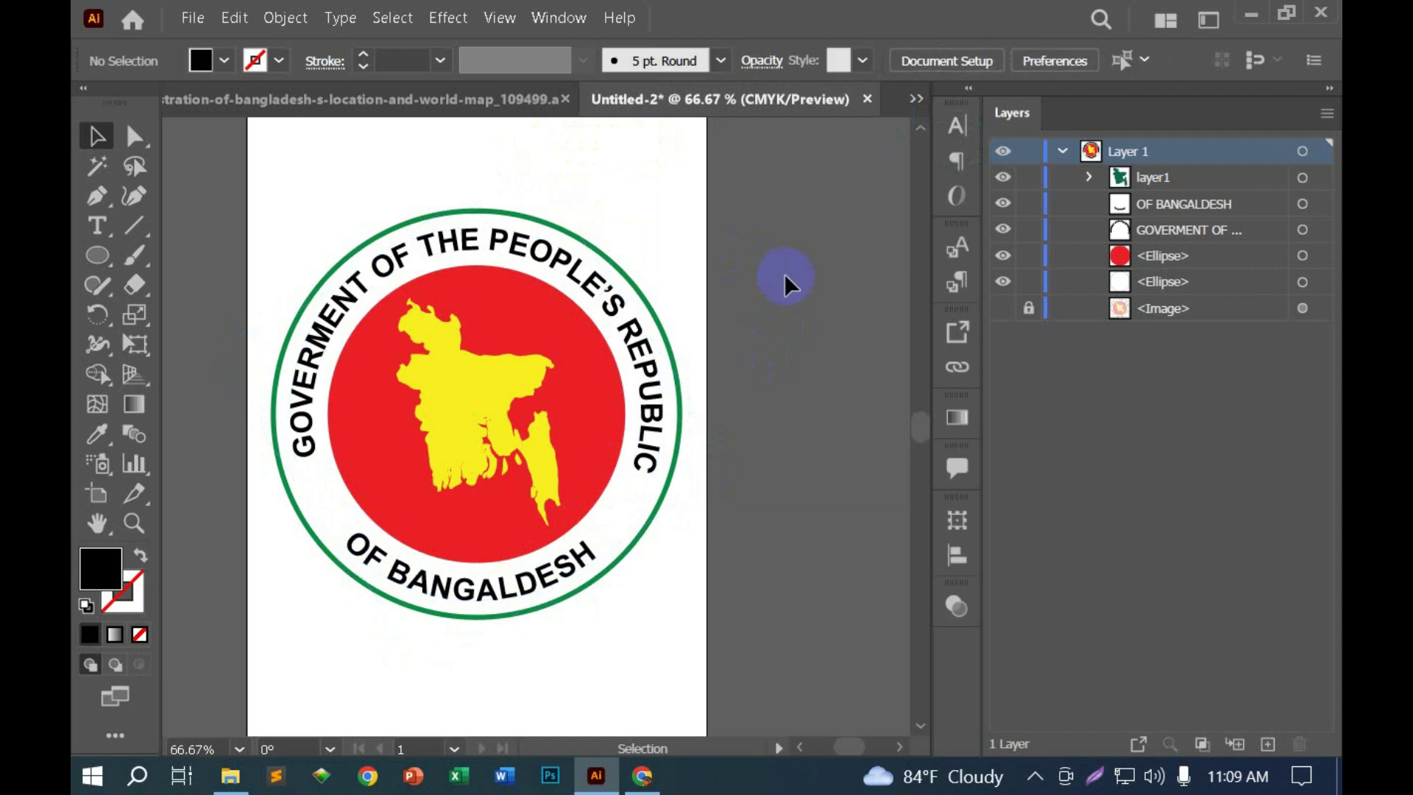
pyautogui.click(577, 552)
pyautogui.keyDown('shift'); pyautogui.click(644, 373); pyautogui.keyUp('shift')
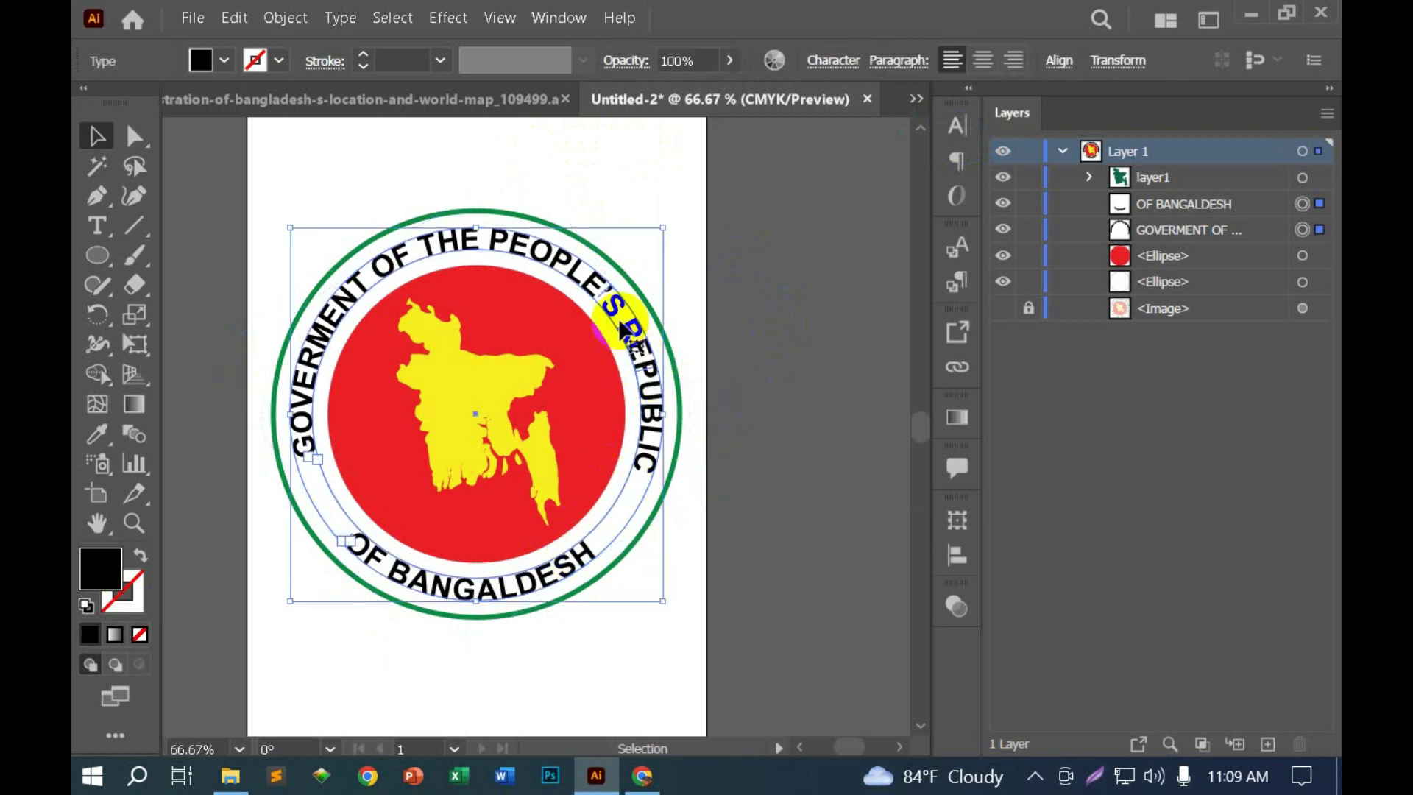
pyautogui.click(733, 287)
pyautogui.click(513, 561)
pyautogui.click(239, 588)
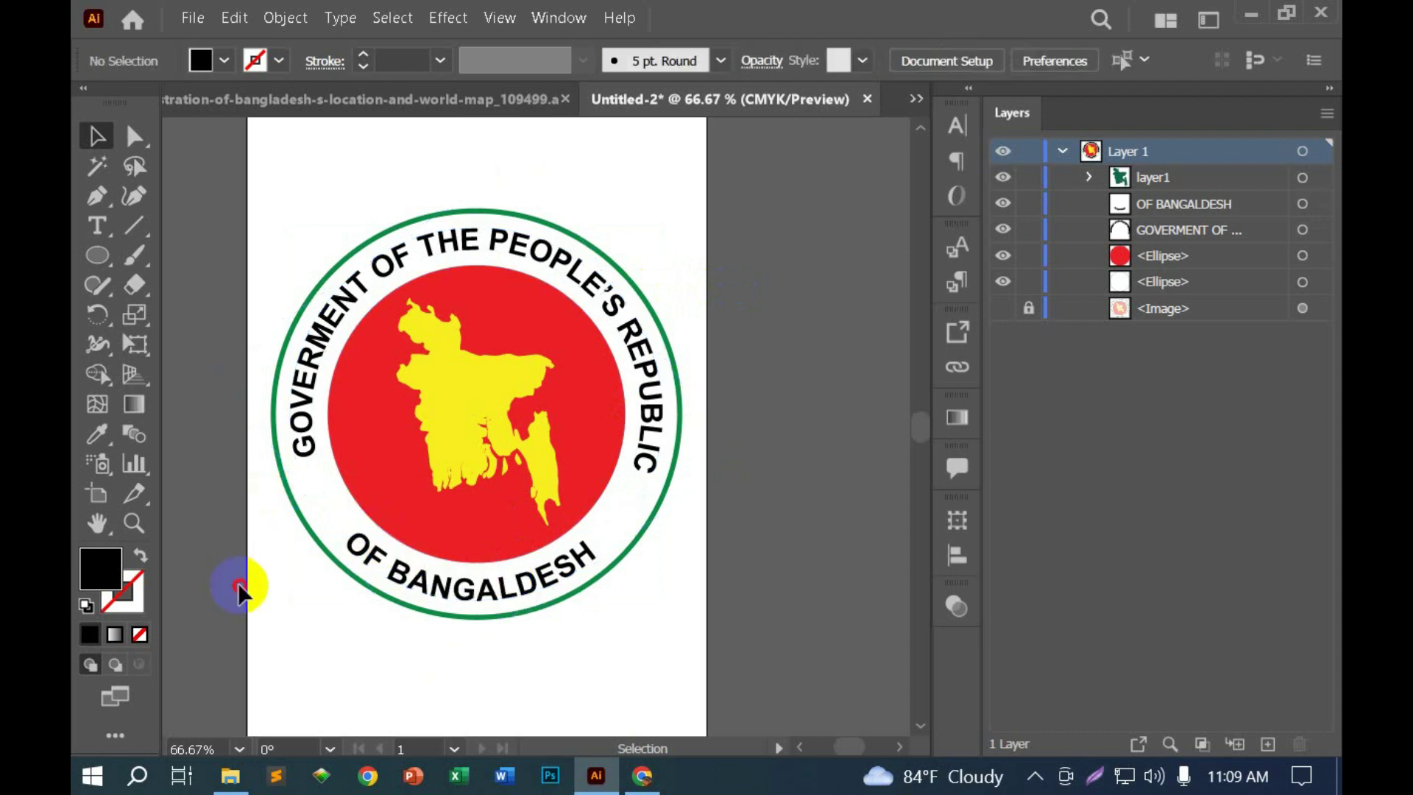
pyautogui.click(444, 585)
# Step: Delete the misspelled bottom text and paste a rotated copy of the top curved heading
pyautogui.press('Delete')
pyautogui.click(494, 239)
pyautogui.press('a')
pyautogui.press('v')
pyautogui.hotkey('ctrl', 'c')
pyautogui.hotkey('ctrl', 'f')
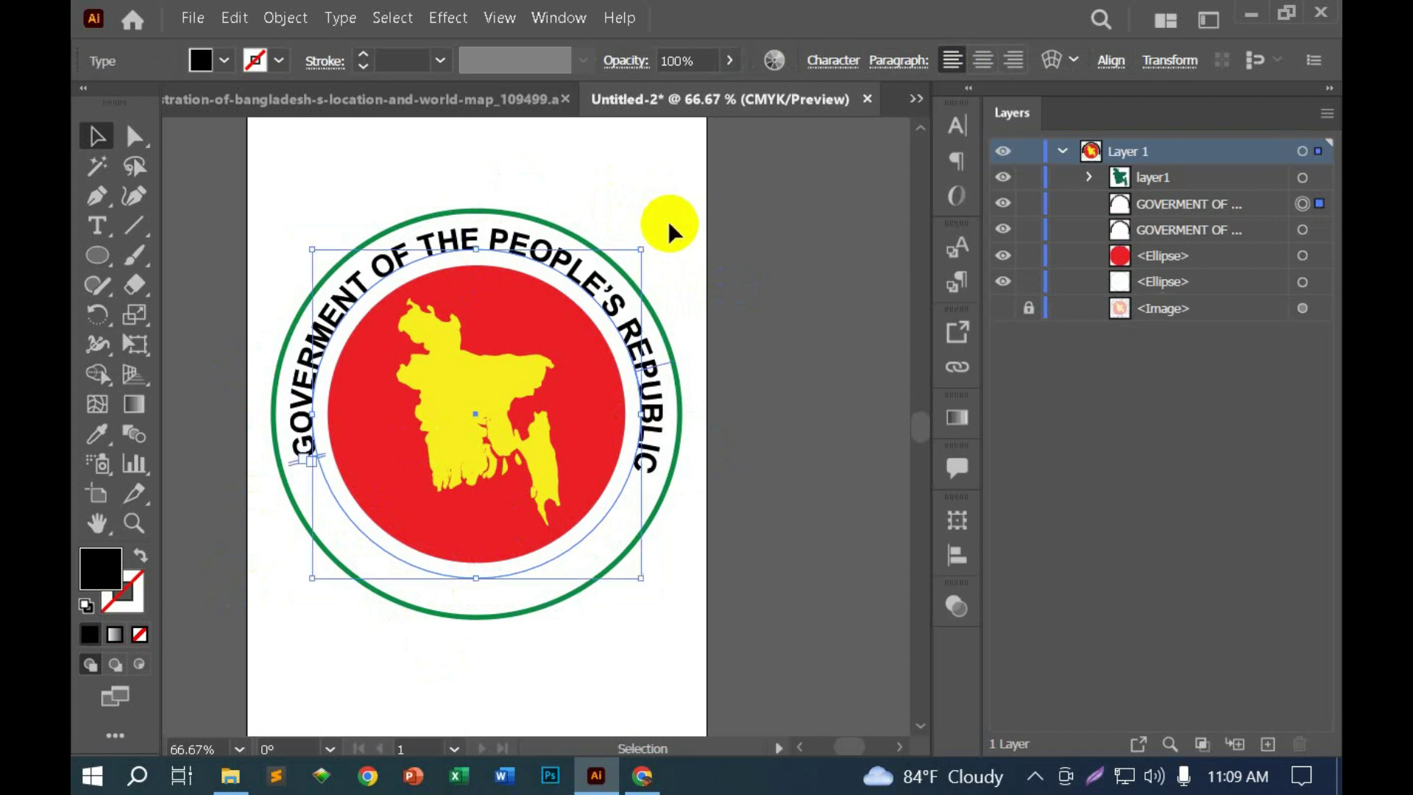
pyautogui.moveTo(646, 238); pyautogui.dragTo(408, 640)
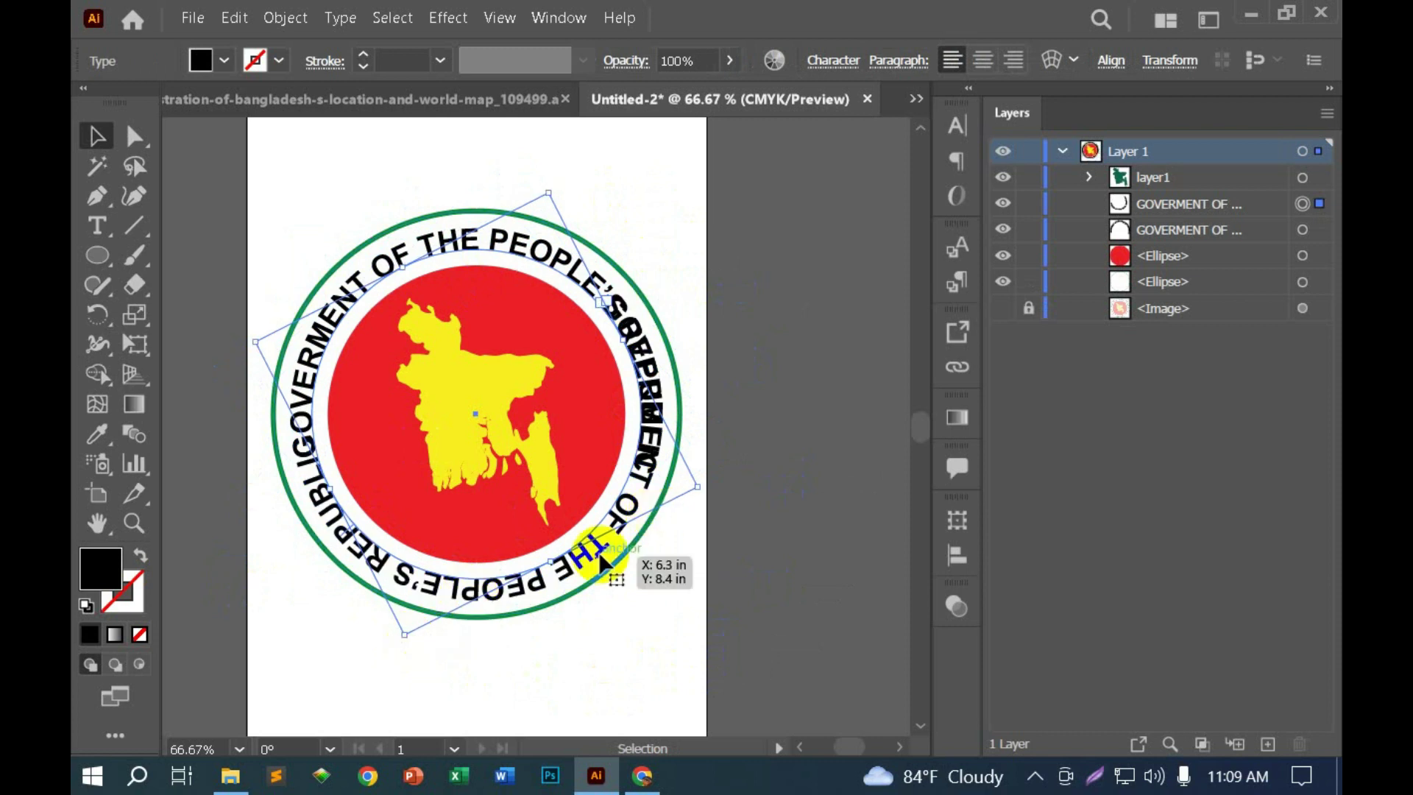
# Step: Change the copy's wording to 'of Bangladesh' and rotate it to the circle's bottom
pyautogui.doubleClick(544, 581)
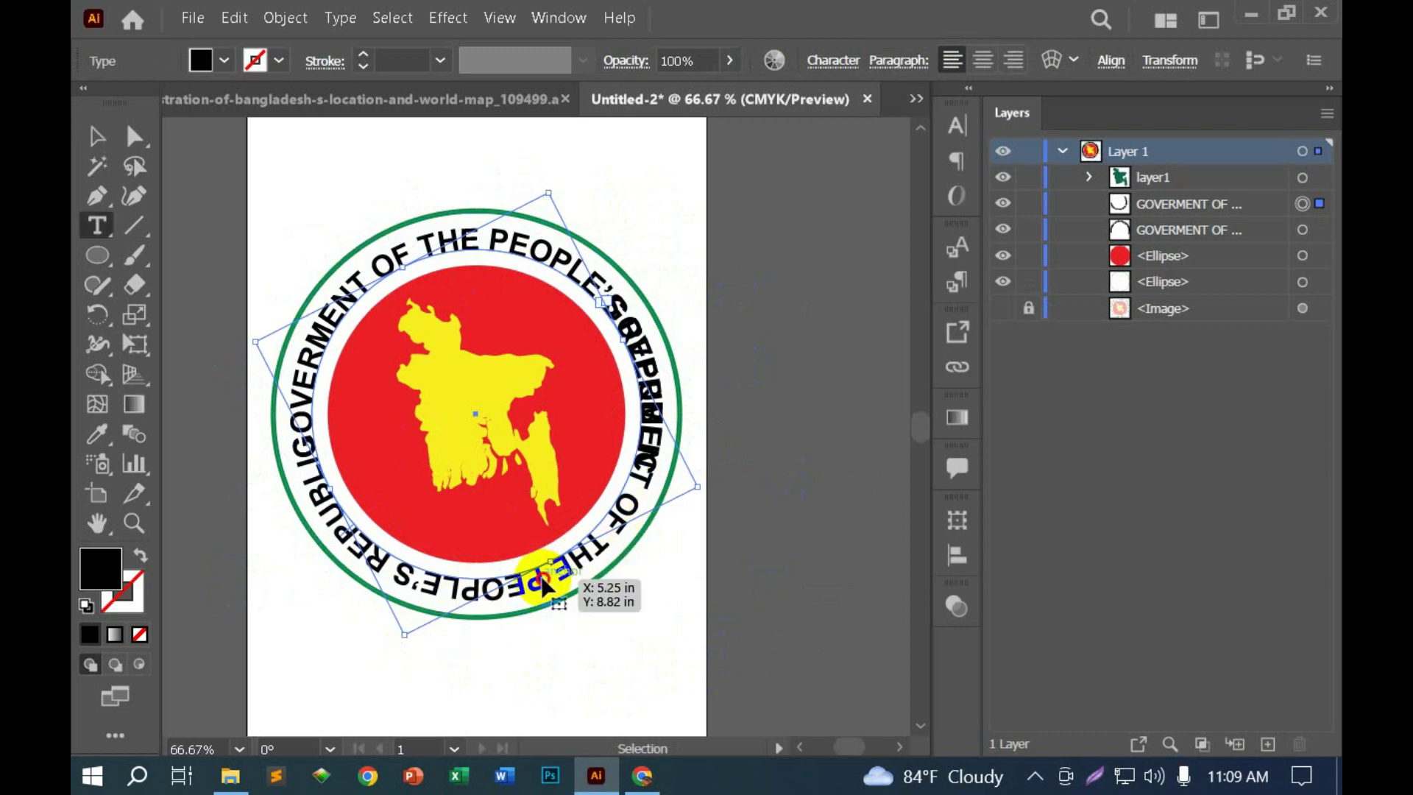
pyautogui.hotkey('ctrl', 'a')
pyautogui.write('of Bangl')
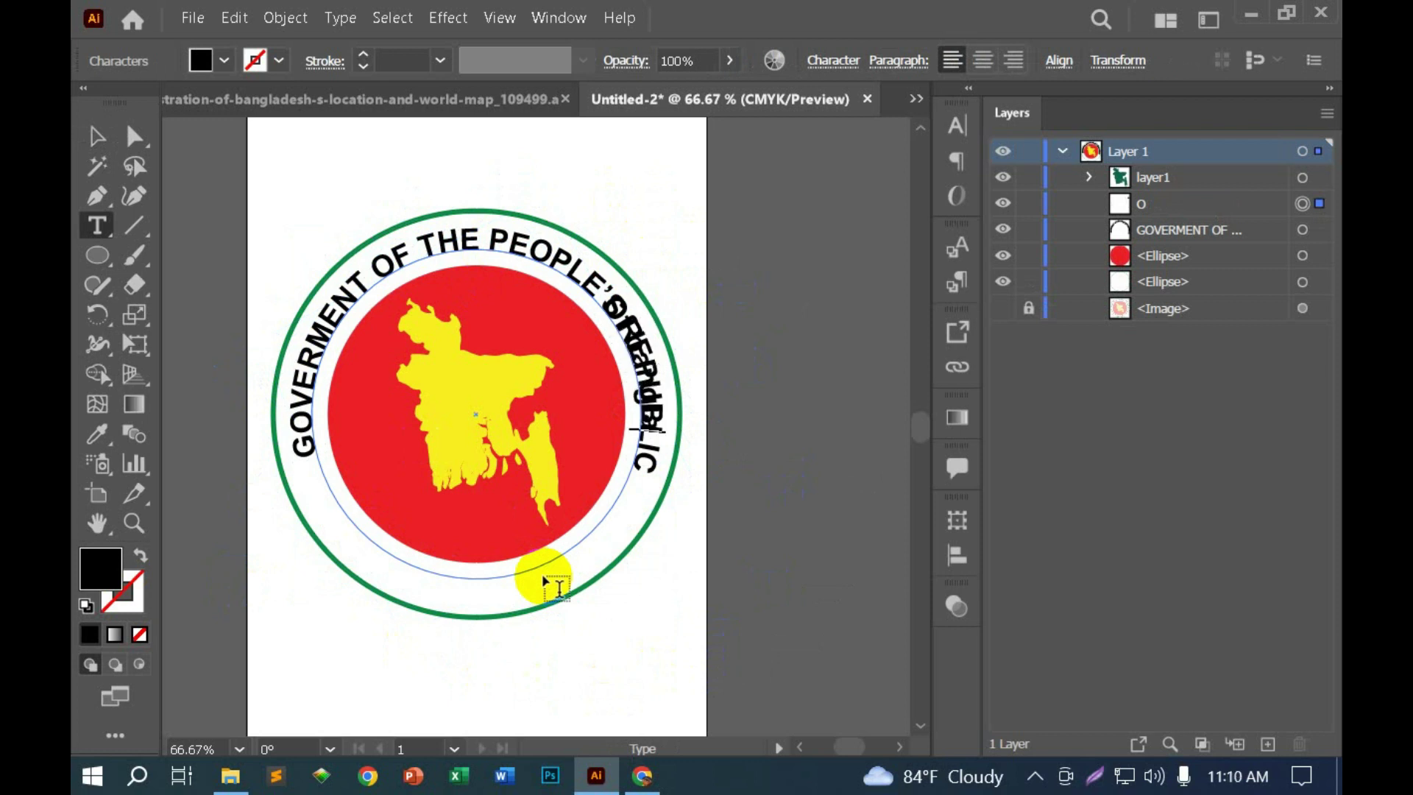
pyautogui.write('adesh')
pyautogui.click(97, 136)
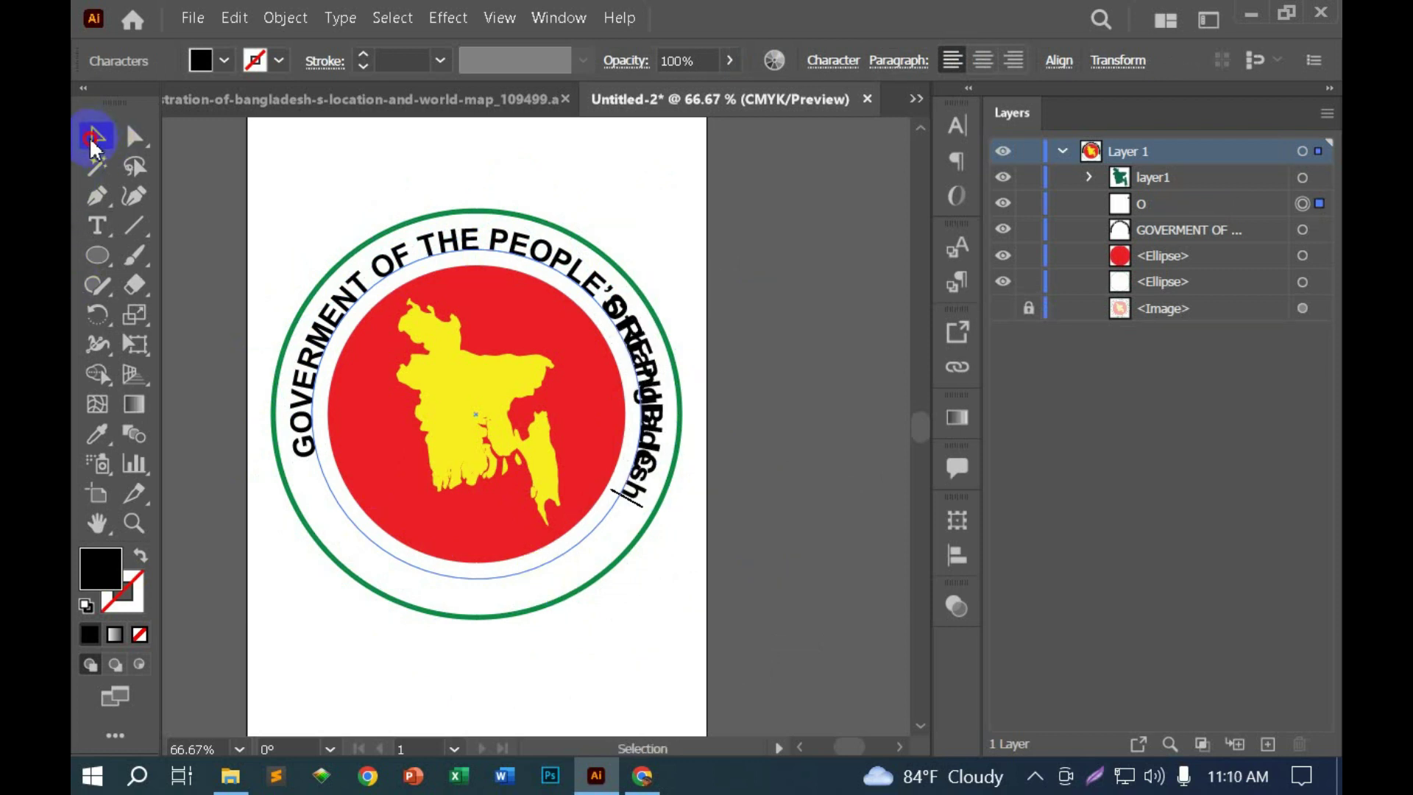
pyautogui.moveTo(549, 185); pyautogui.dragTo(818, 605)
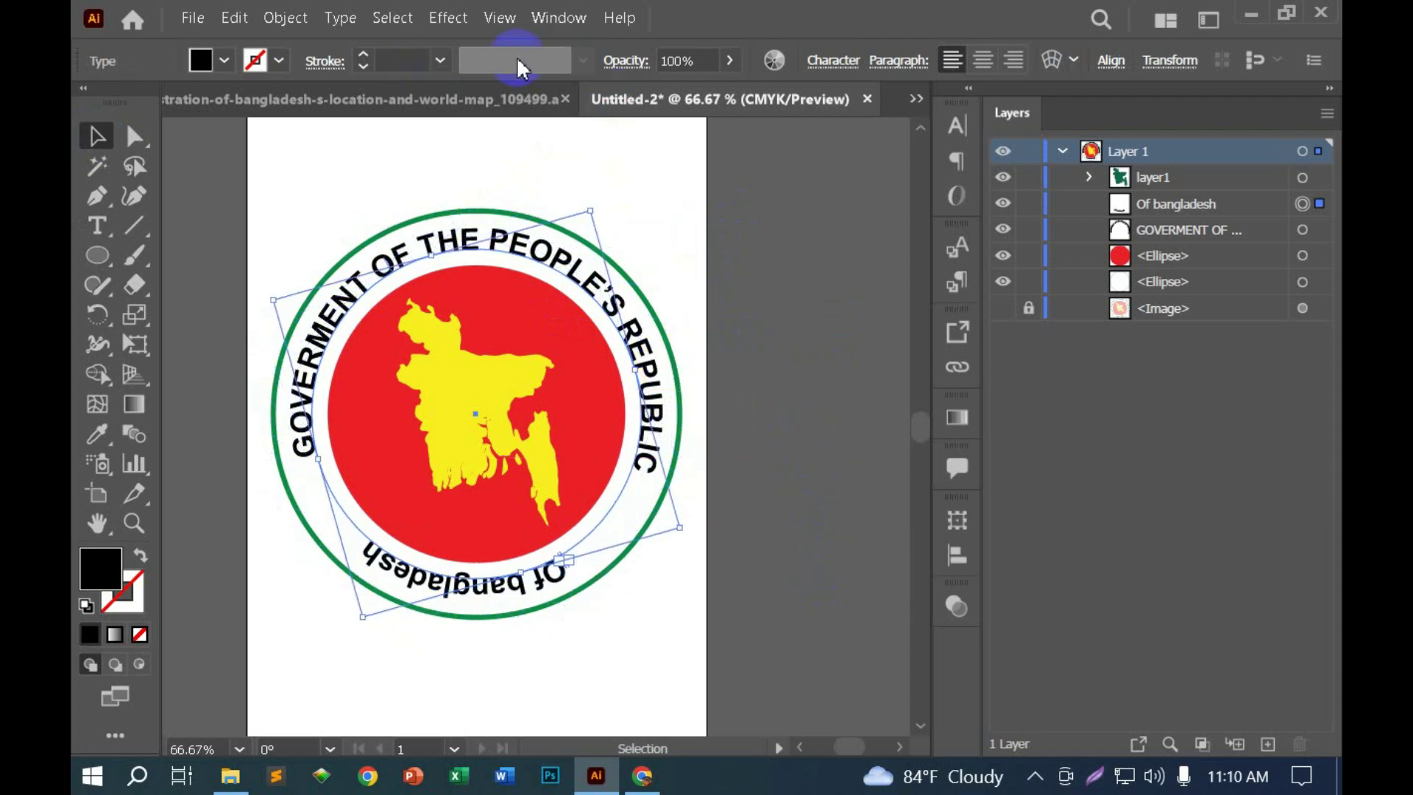
# Step: Change the bottom text to UPPERCASE and rotate it to sit under the map
pyautogui.click(340, 18)
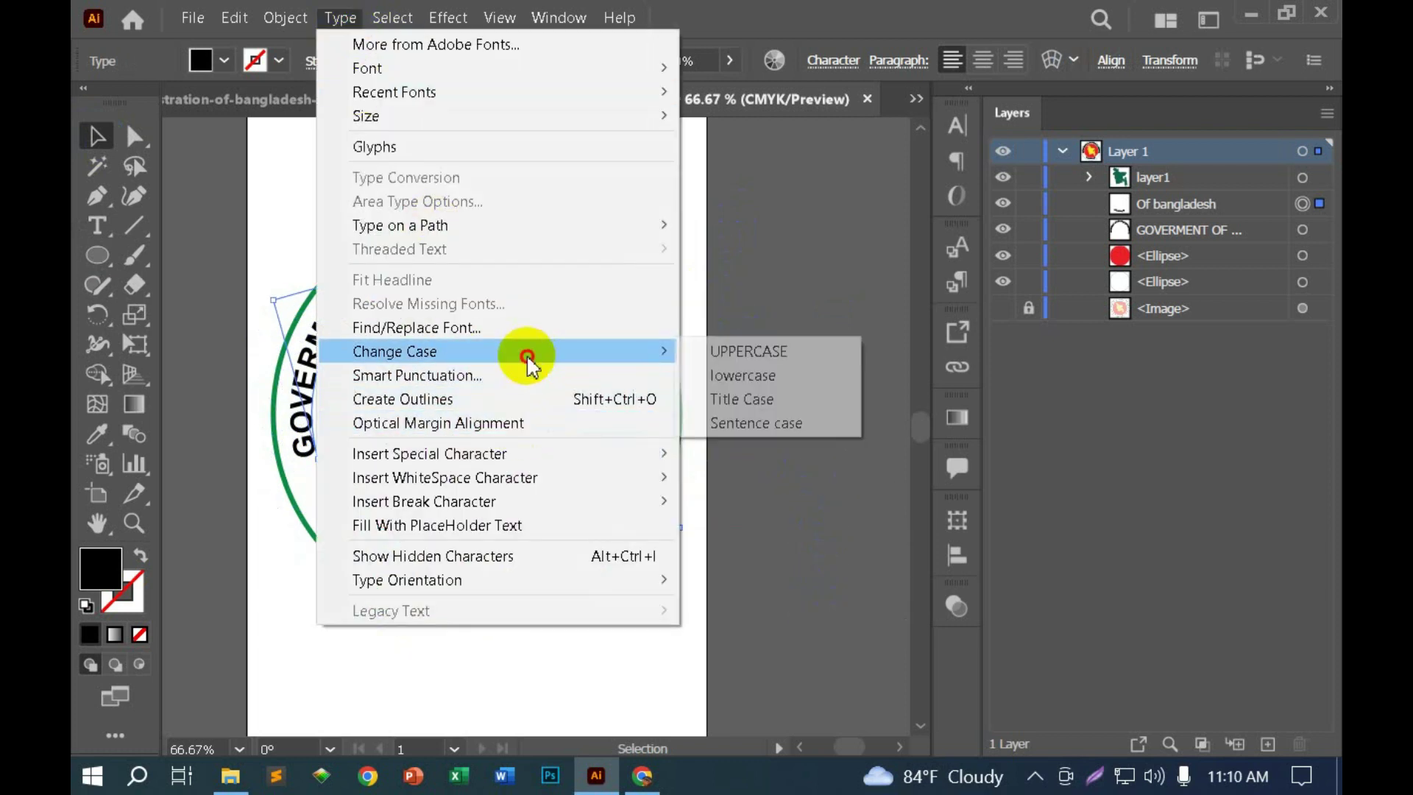
pyautogui.click(719, 350)
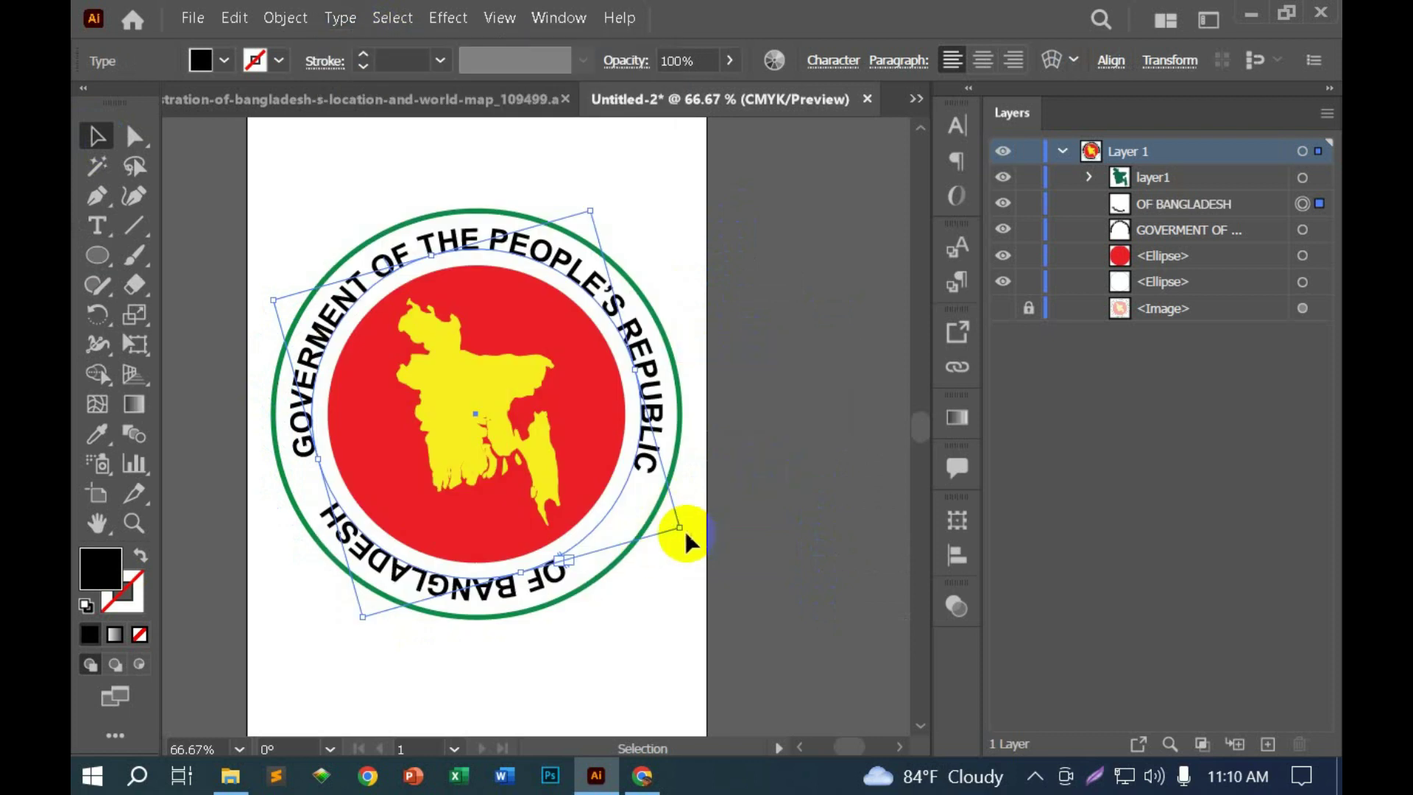
pyautogui.moveTo(686, 531); pyautogui.dragTo(720, 471)
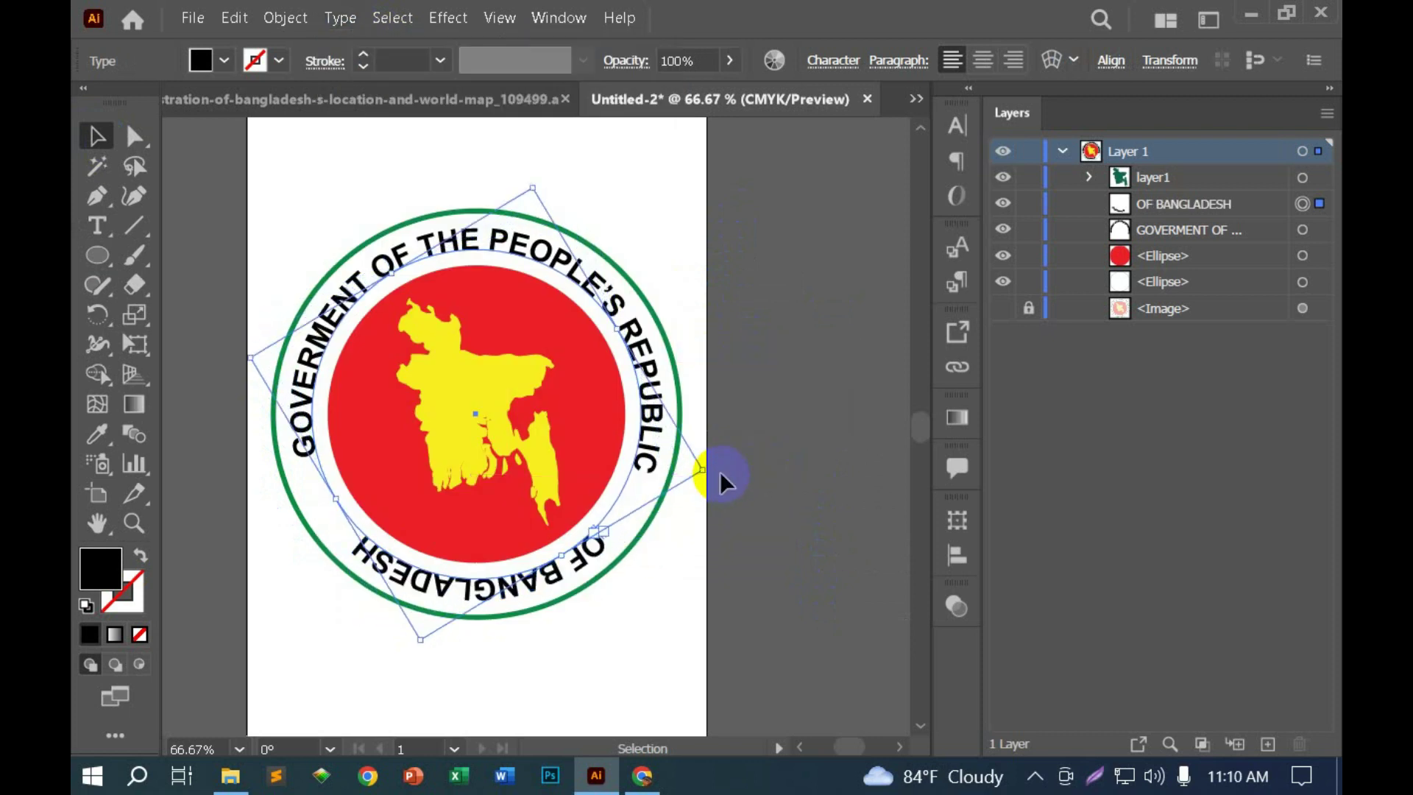
pyautogui.click(770, 478)
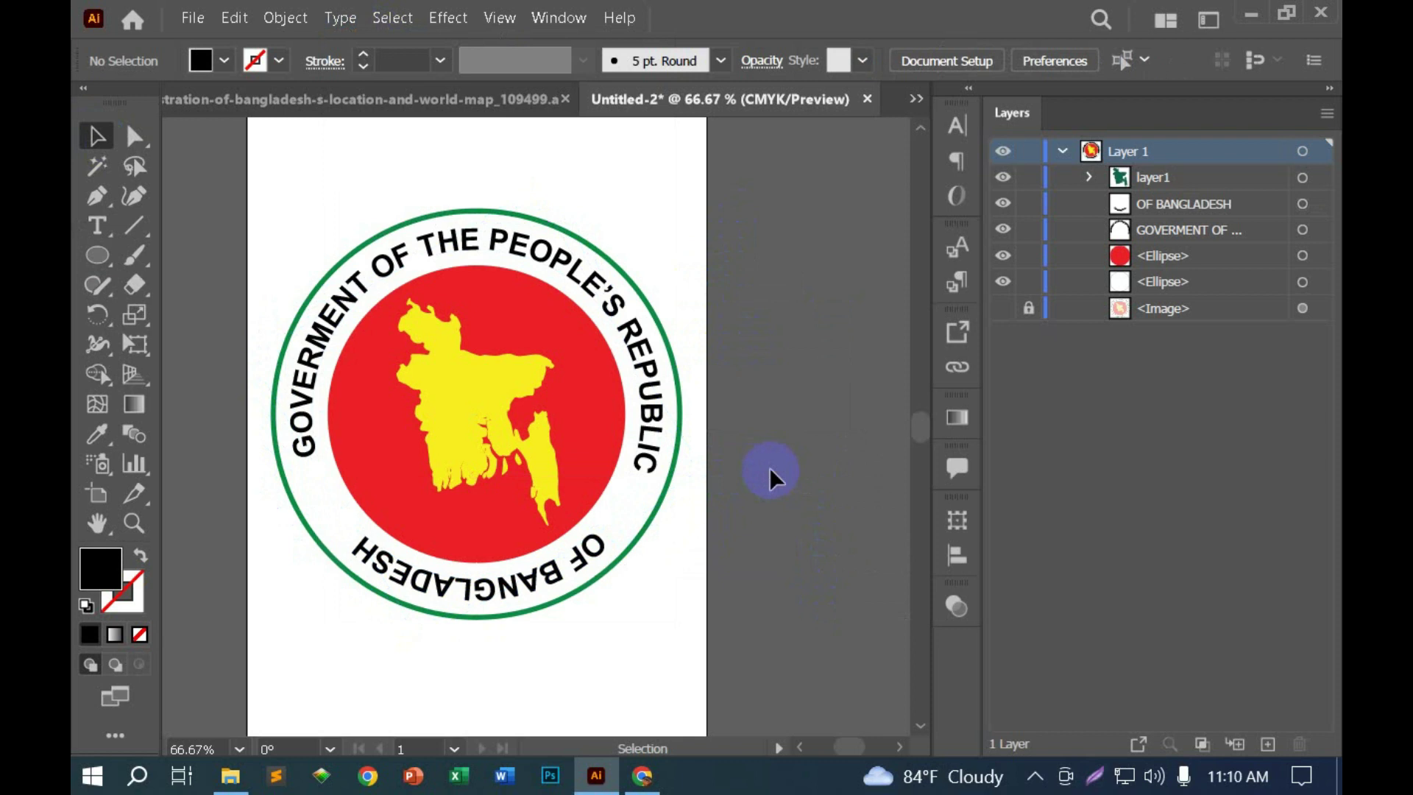
pyautogui.click(539, 575)
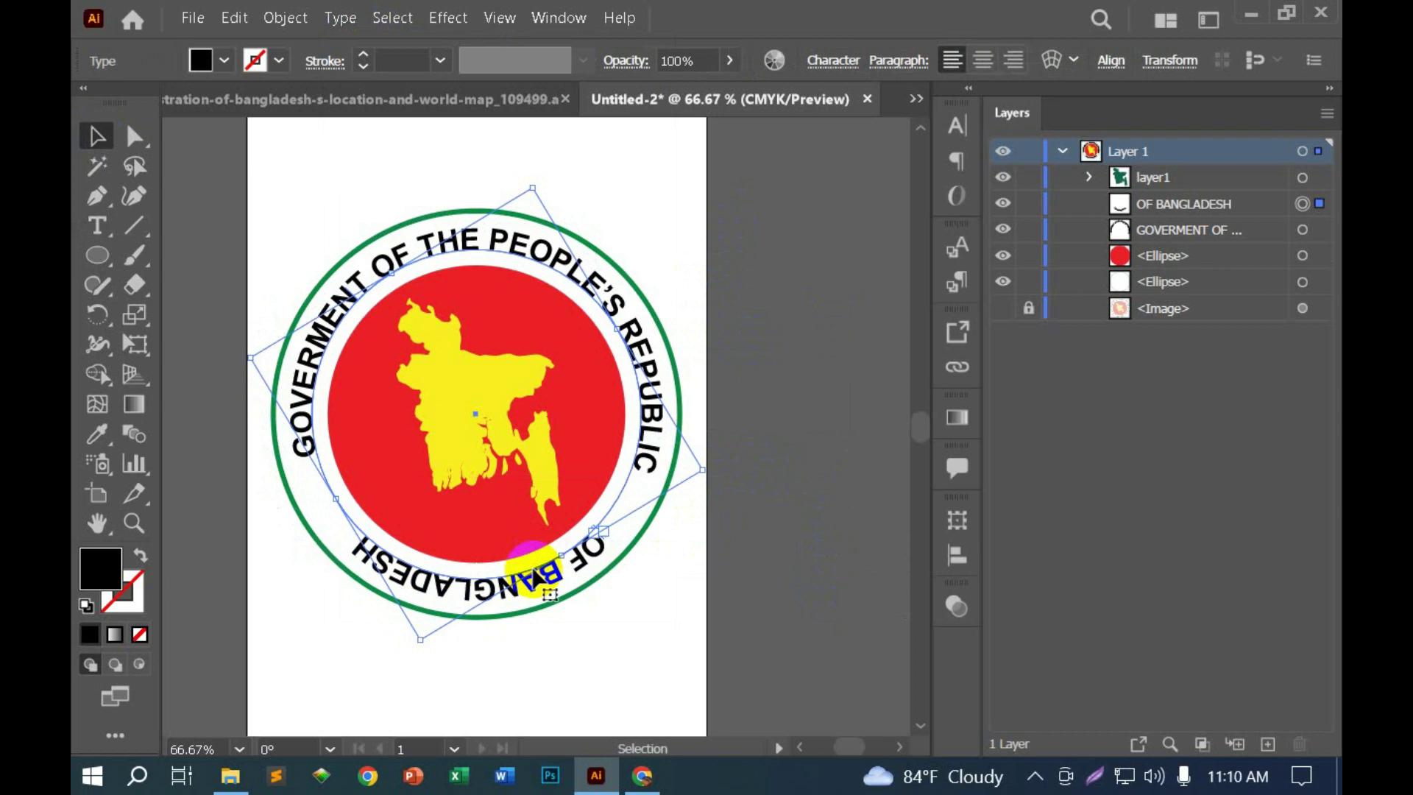
# Step: In Type on a Path Options, turn on Preview and Flip for the bottom text
pyautogui.click(338, 18)
pyautogui.click(306, 18)
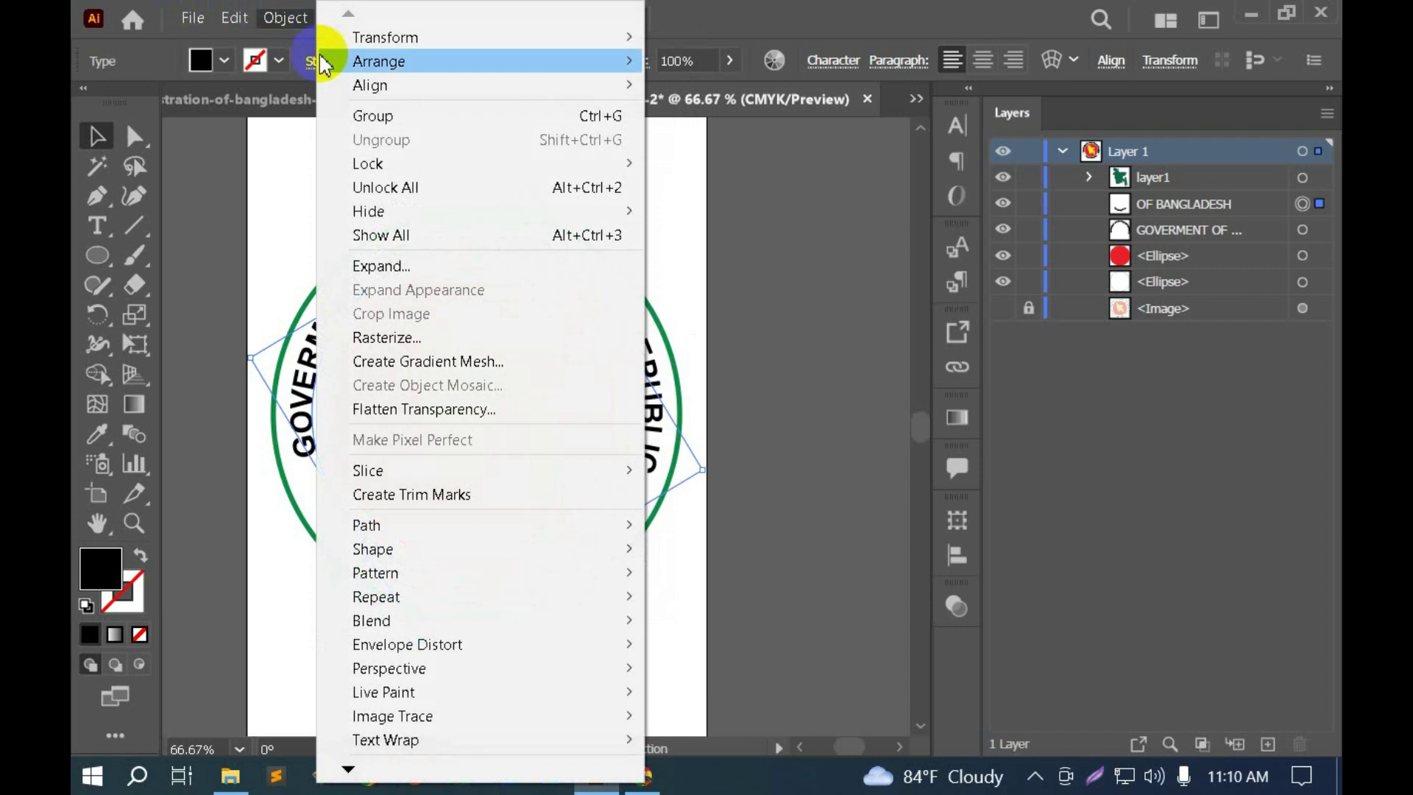
pyautogui.click(845, 11)
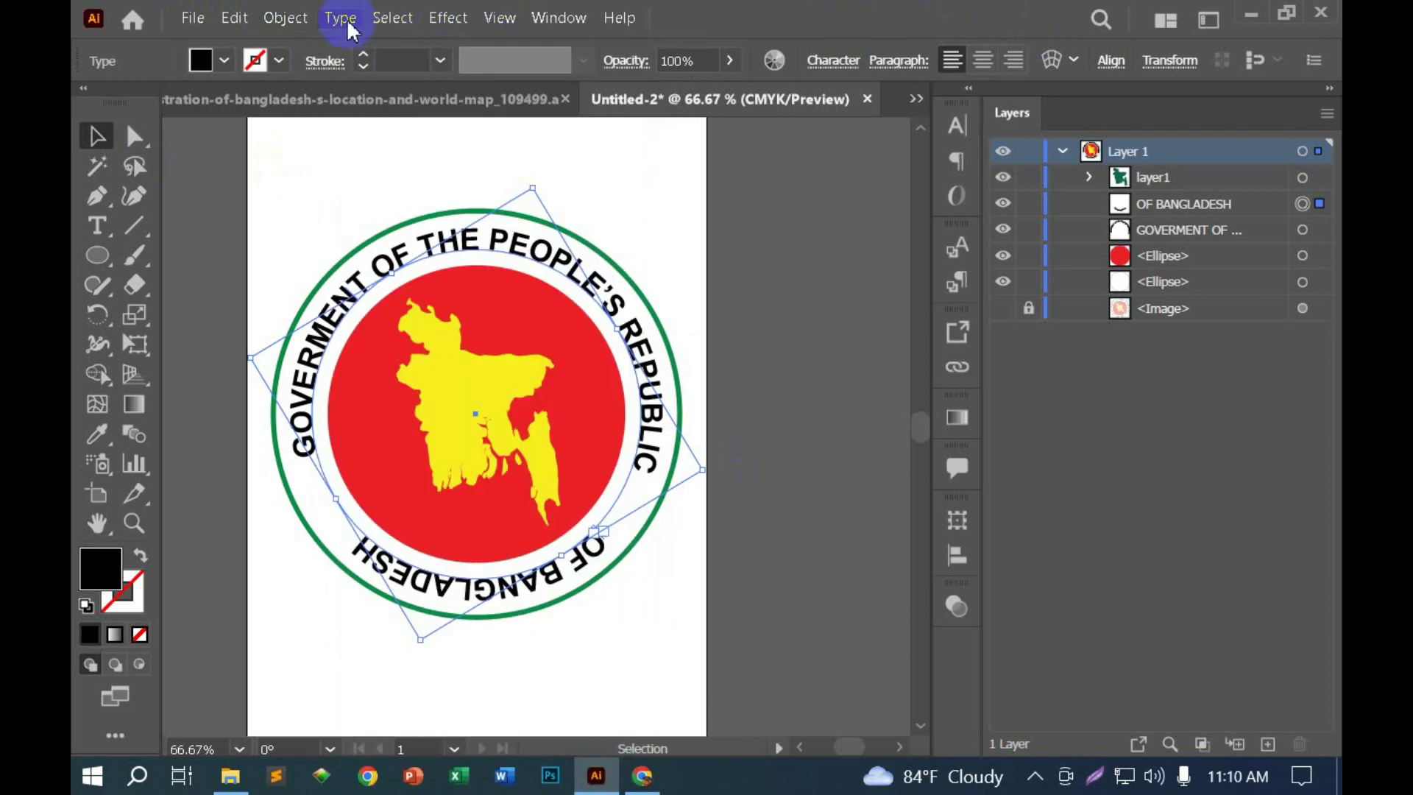
pyautogui.click(341, 17)
pyautogui.moveTo(400, 225)
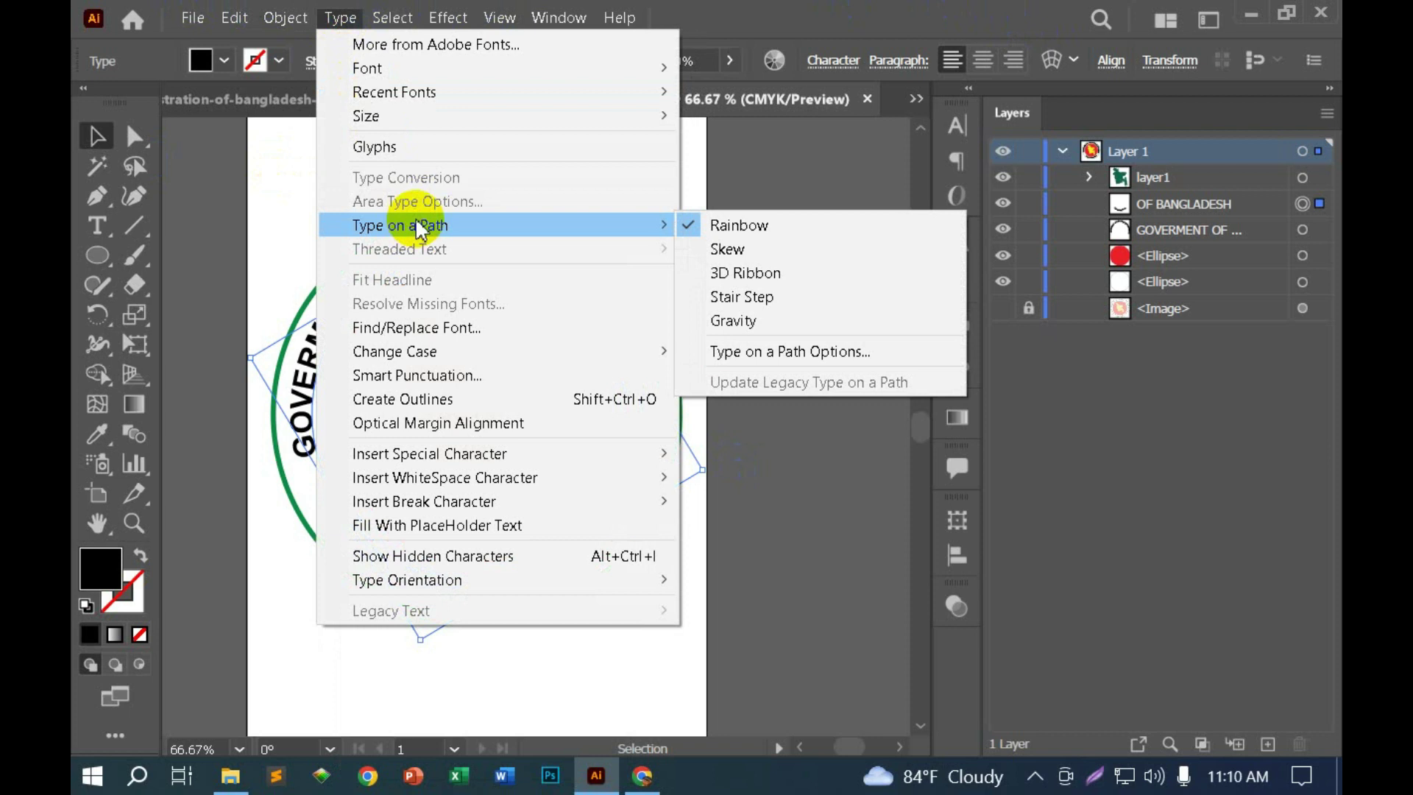
pyautogui.click(861, 353)
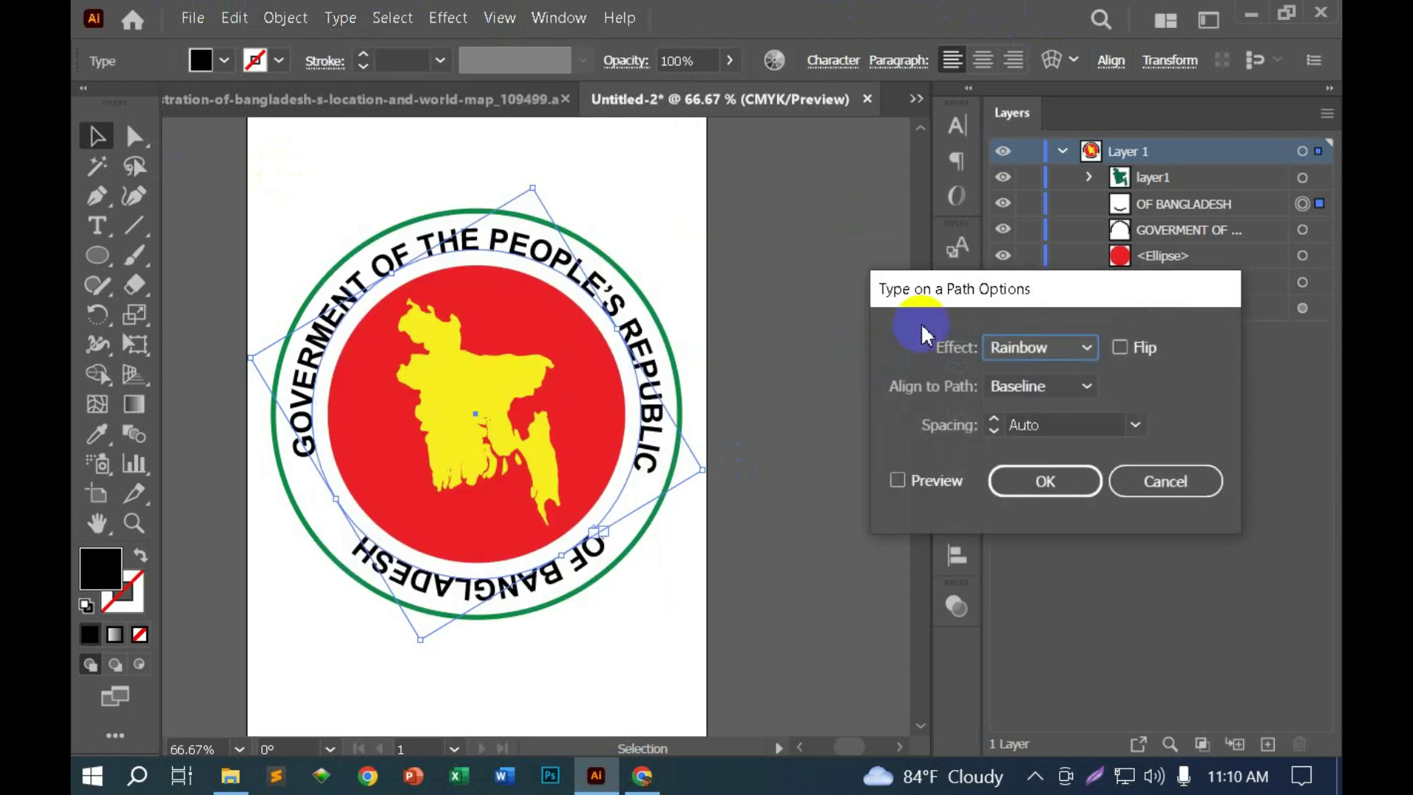
pyautogui.moveTo(956, 284); pyautogui.dragTo(876, 259)
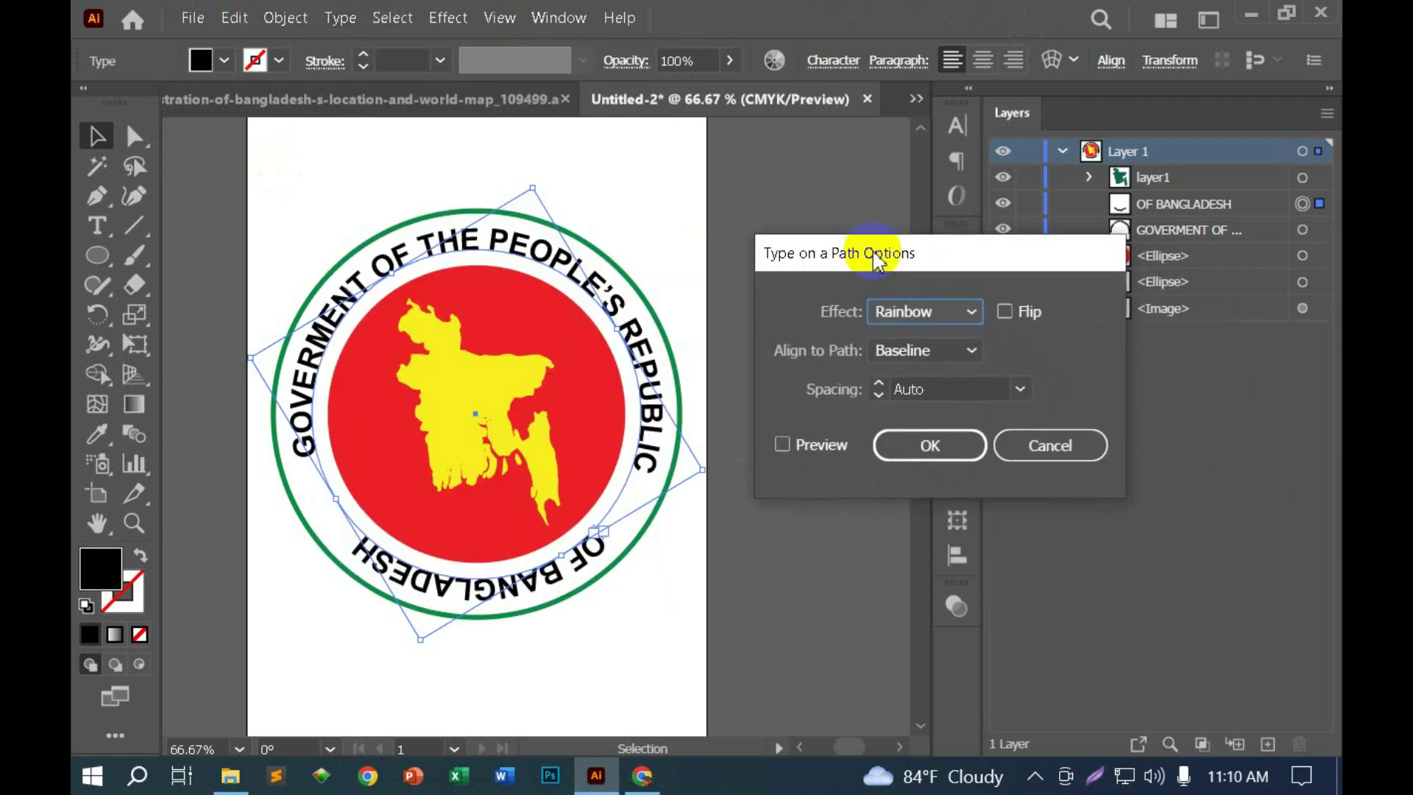
pyautogui.click(1008, 320)
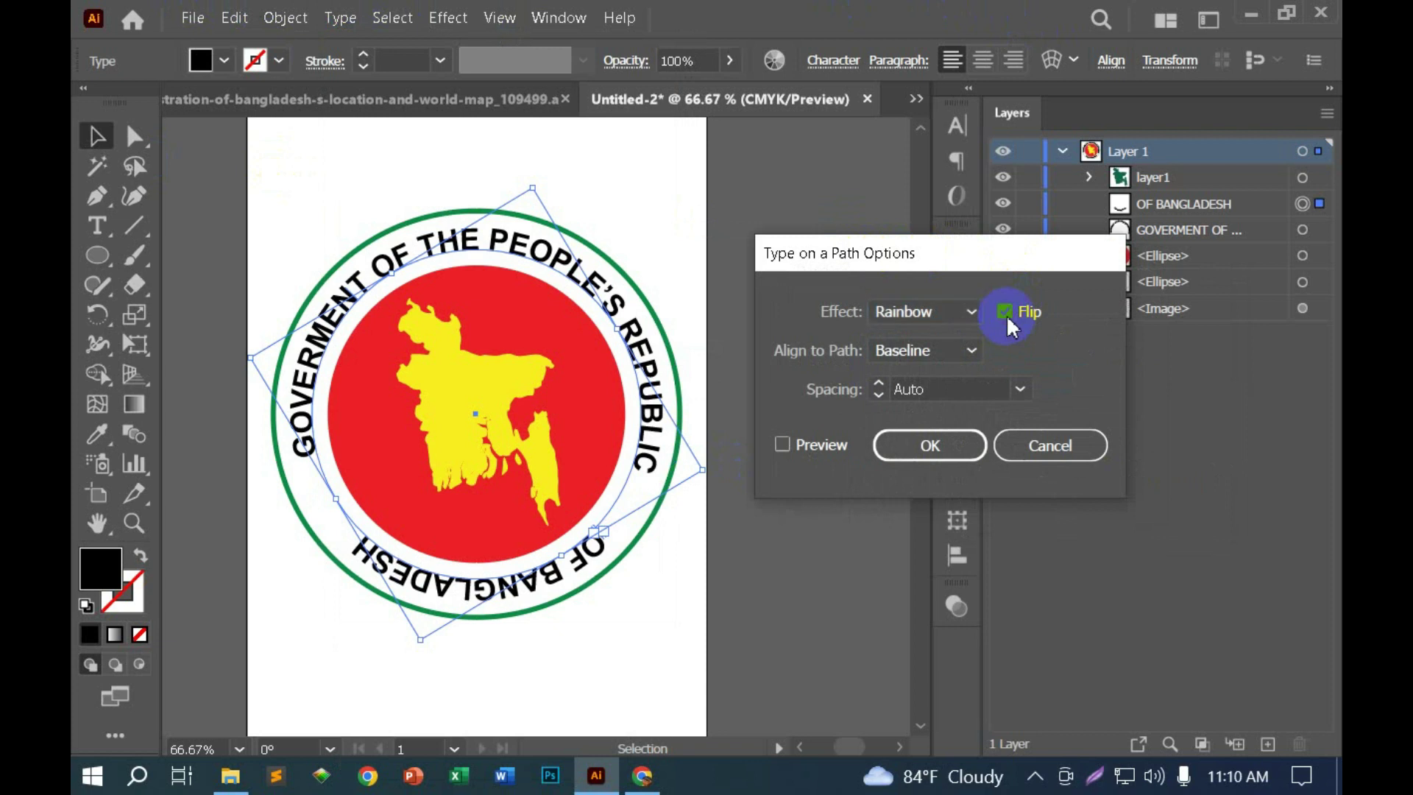
pyautogui.click(821, 453)
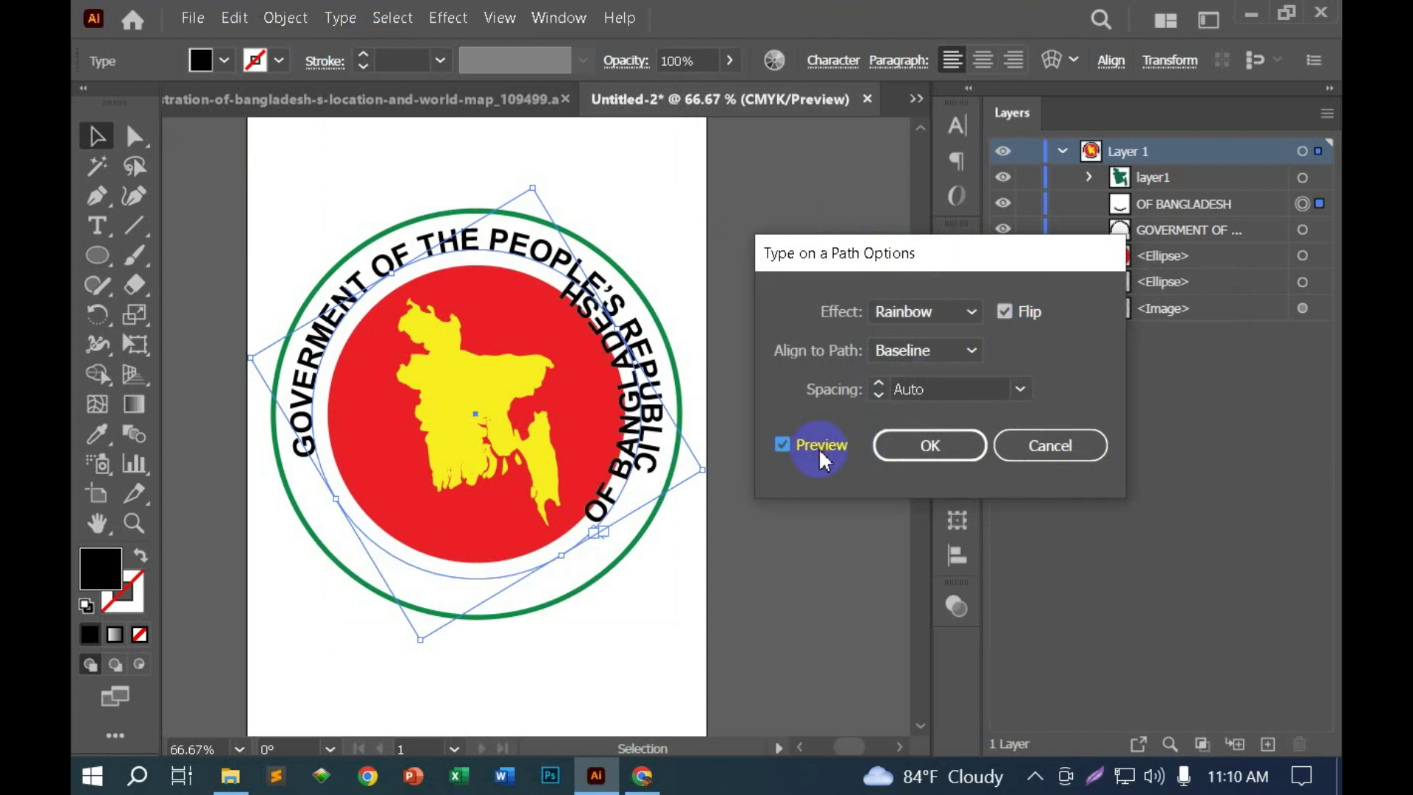
pyautogui.click(1010, 315)
pyautogui.click(1014, 319)
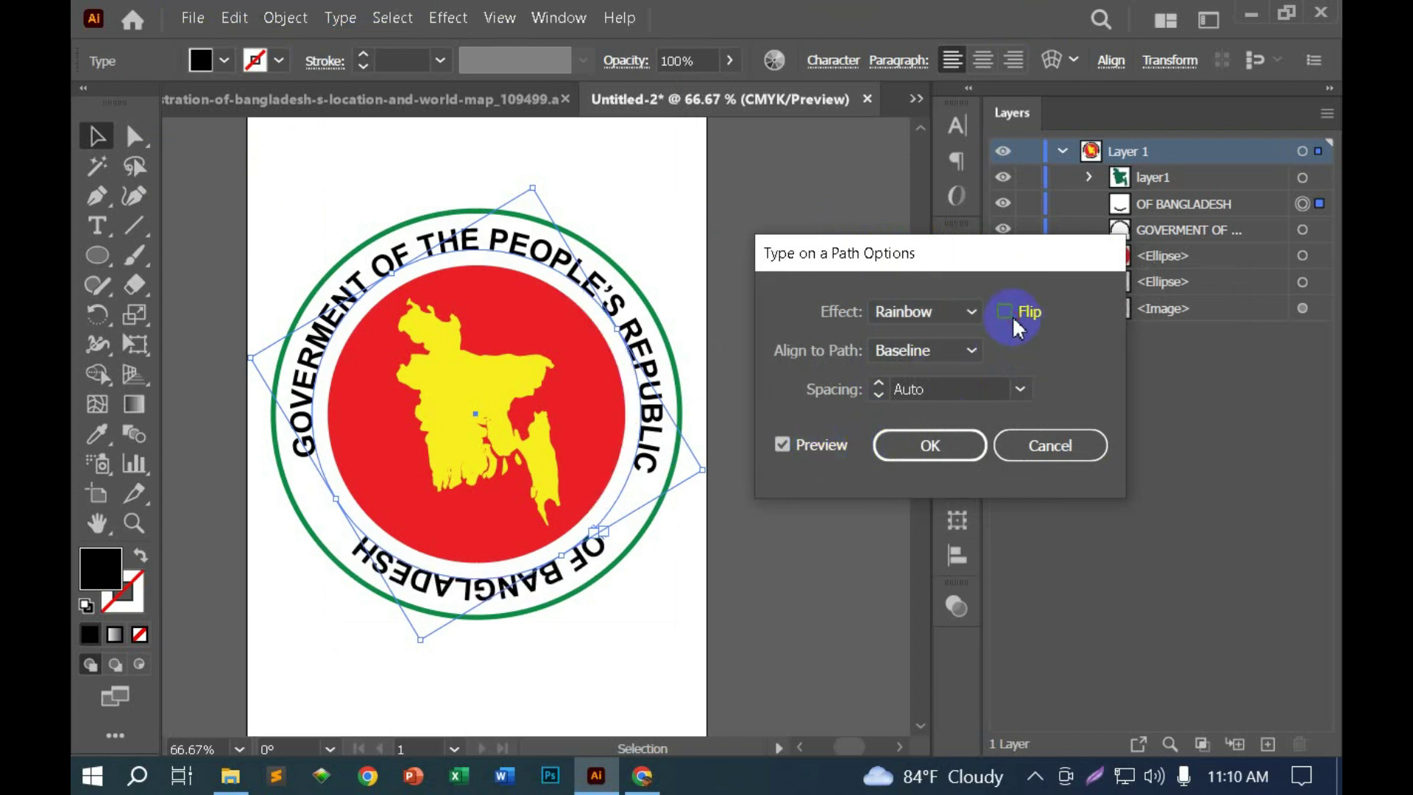
pyautogui.click(1015, 320)
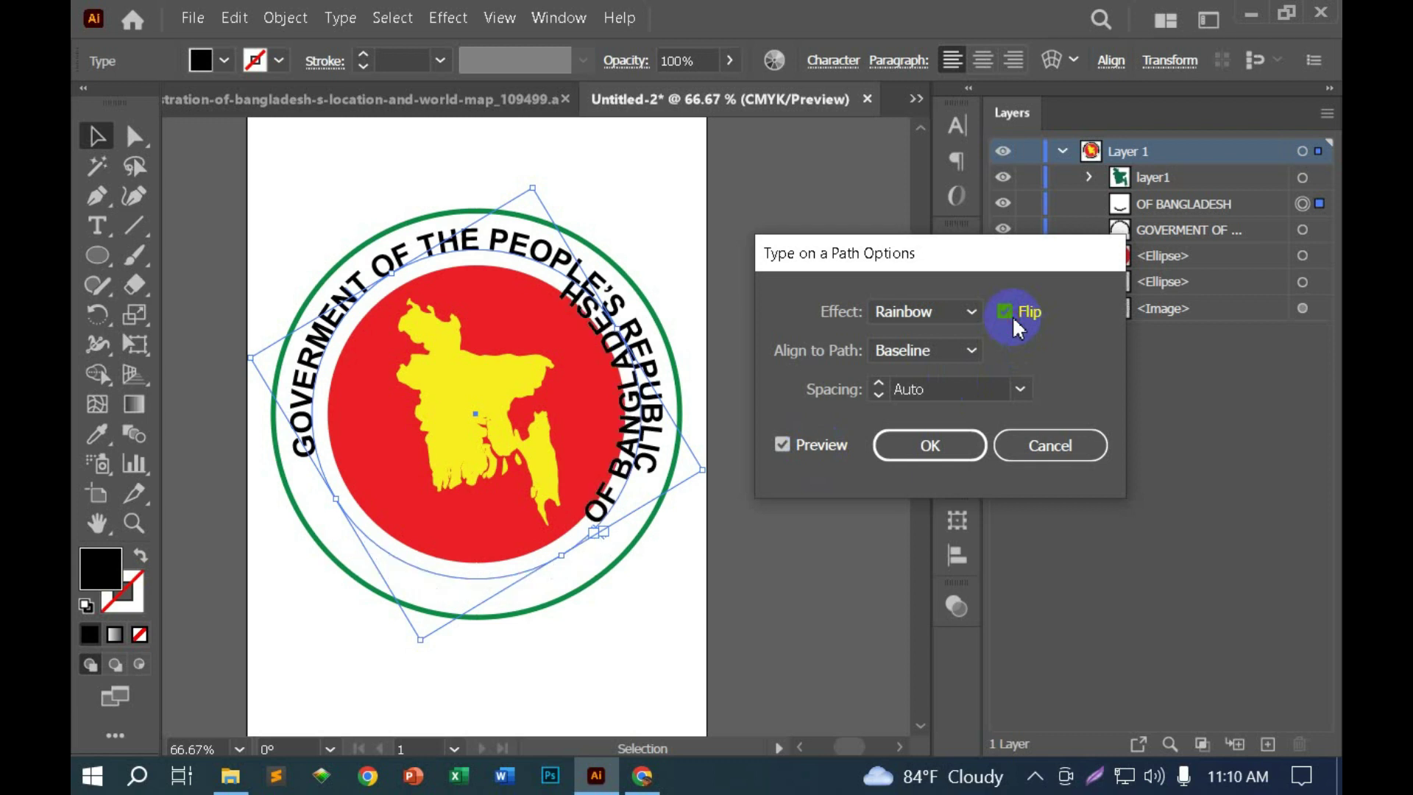
pyautogui.click(1014, 318)
pyautogui.click(1014, 319)
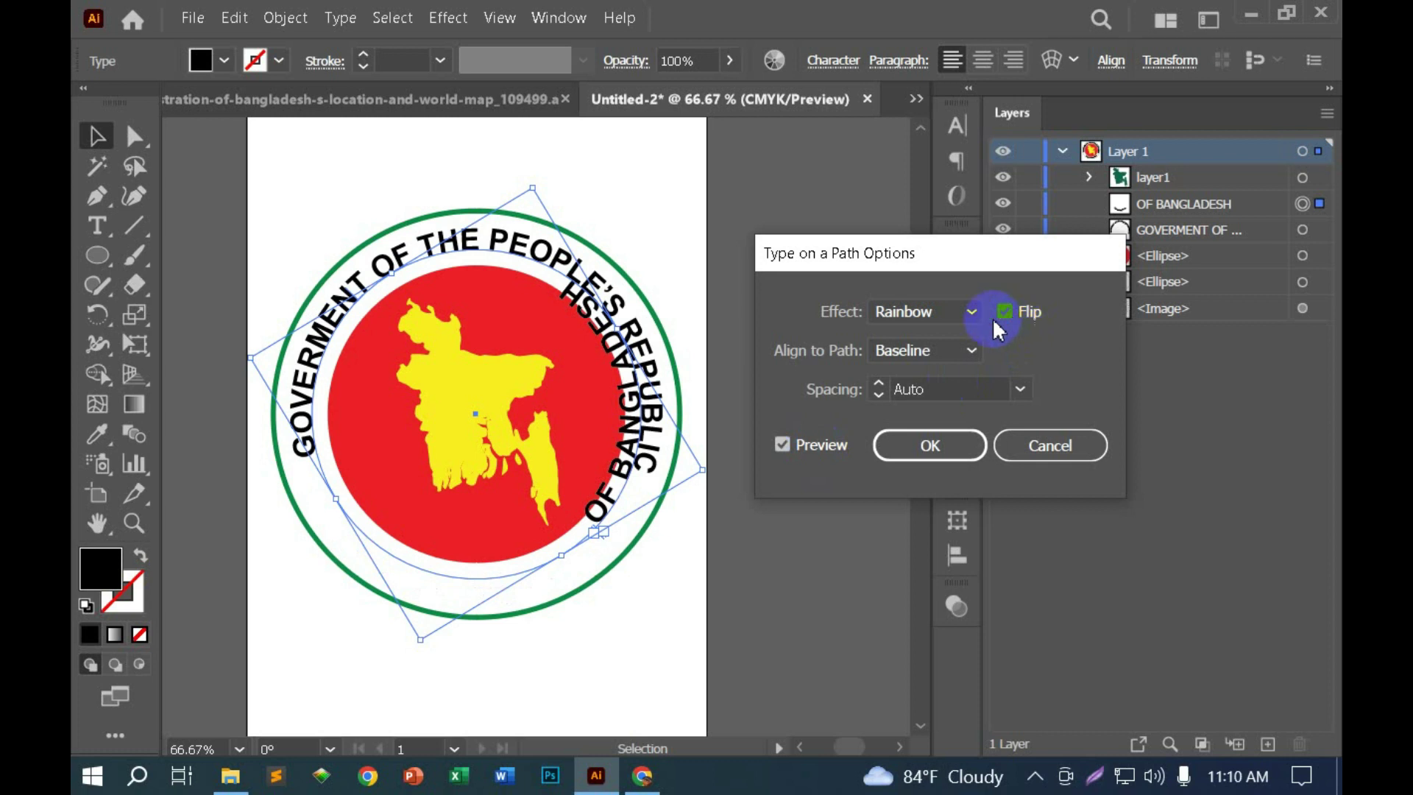
# Step: Try the Align to Path choices Center, Descender and Ascender, ending on Center
pyautogui.click(962, 361)
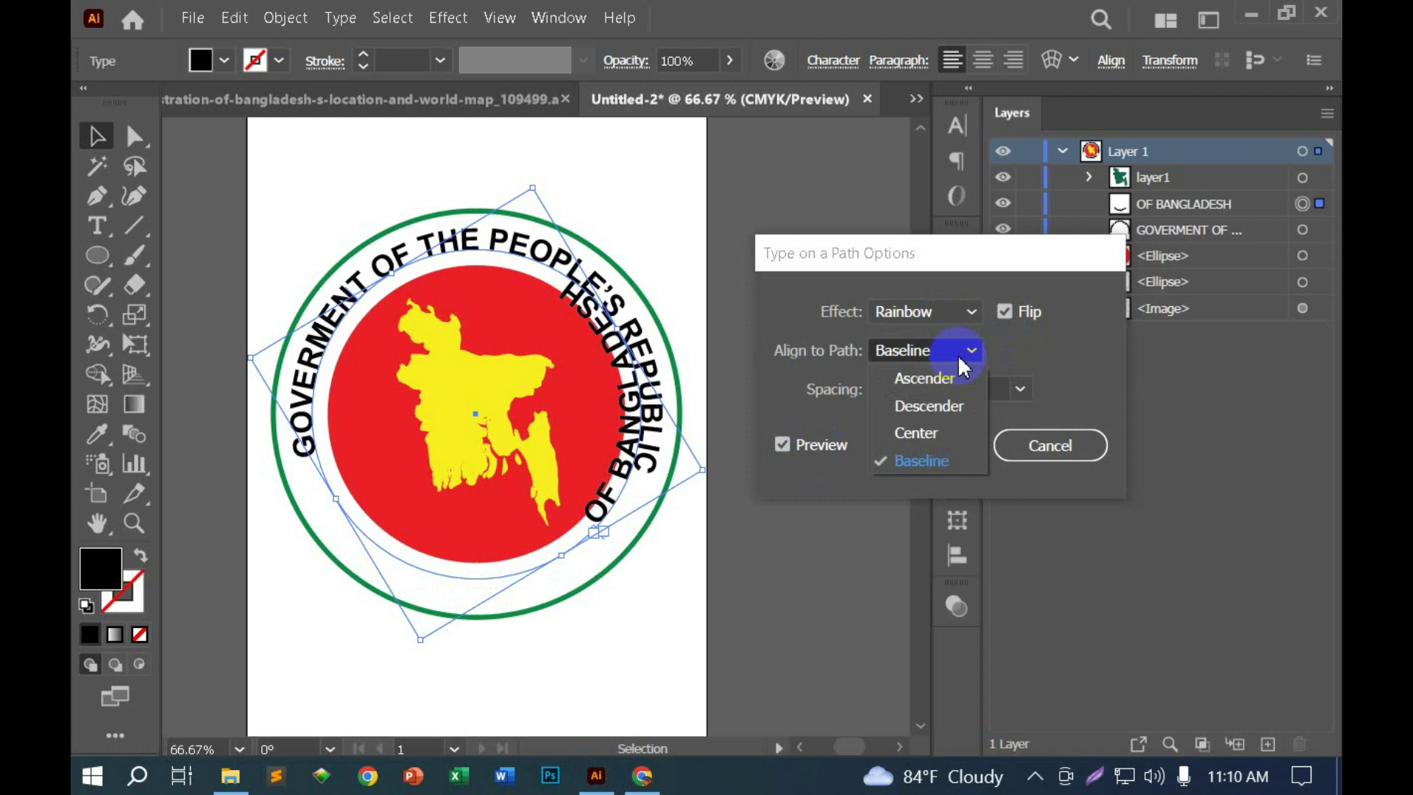
pyautogui.click(937, 359)
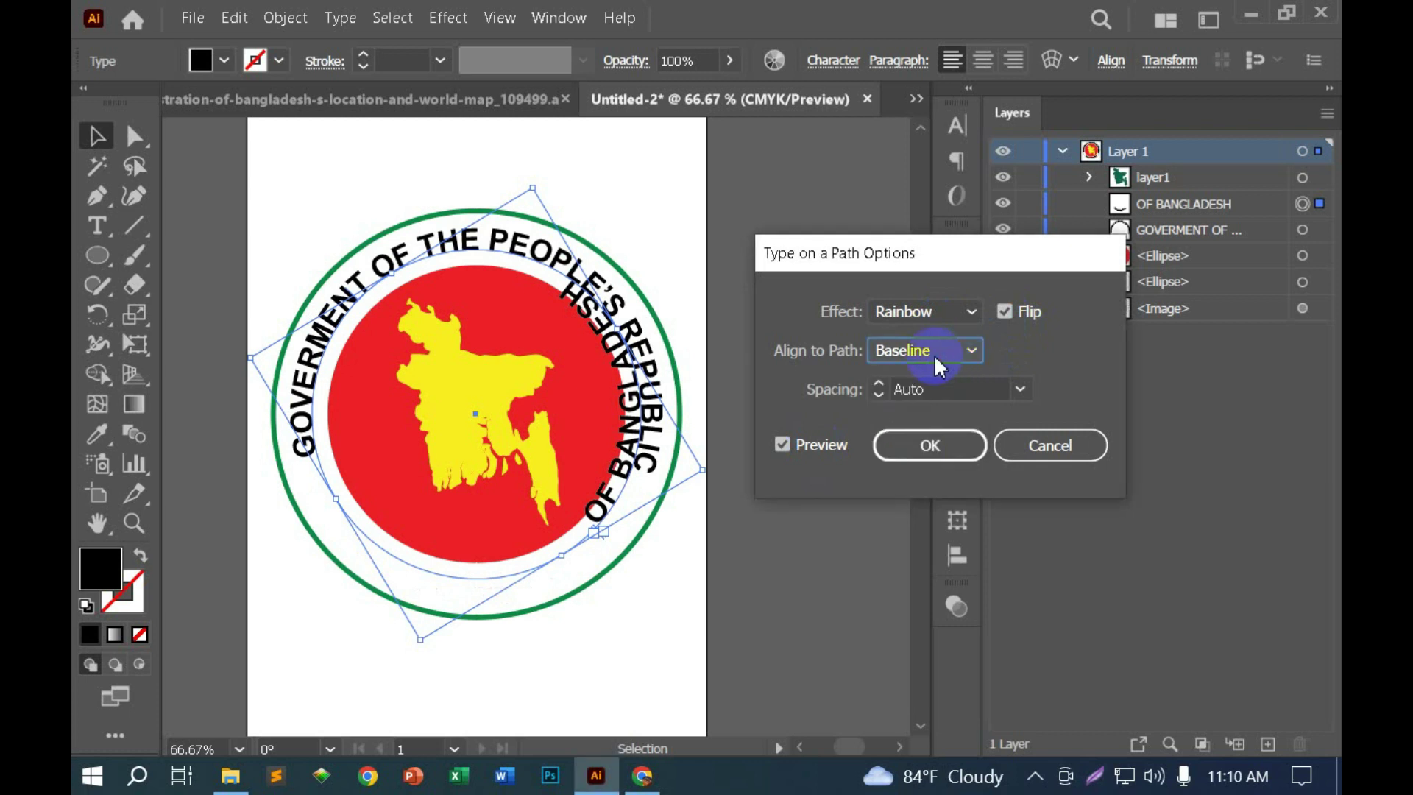
pyautogui.click(934, 354)
pyautogui.click(932, 431)
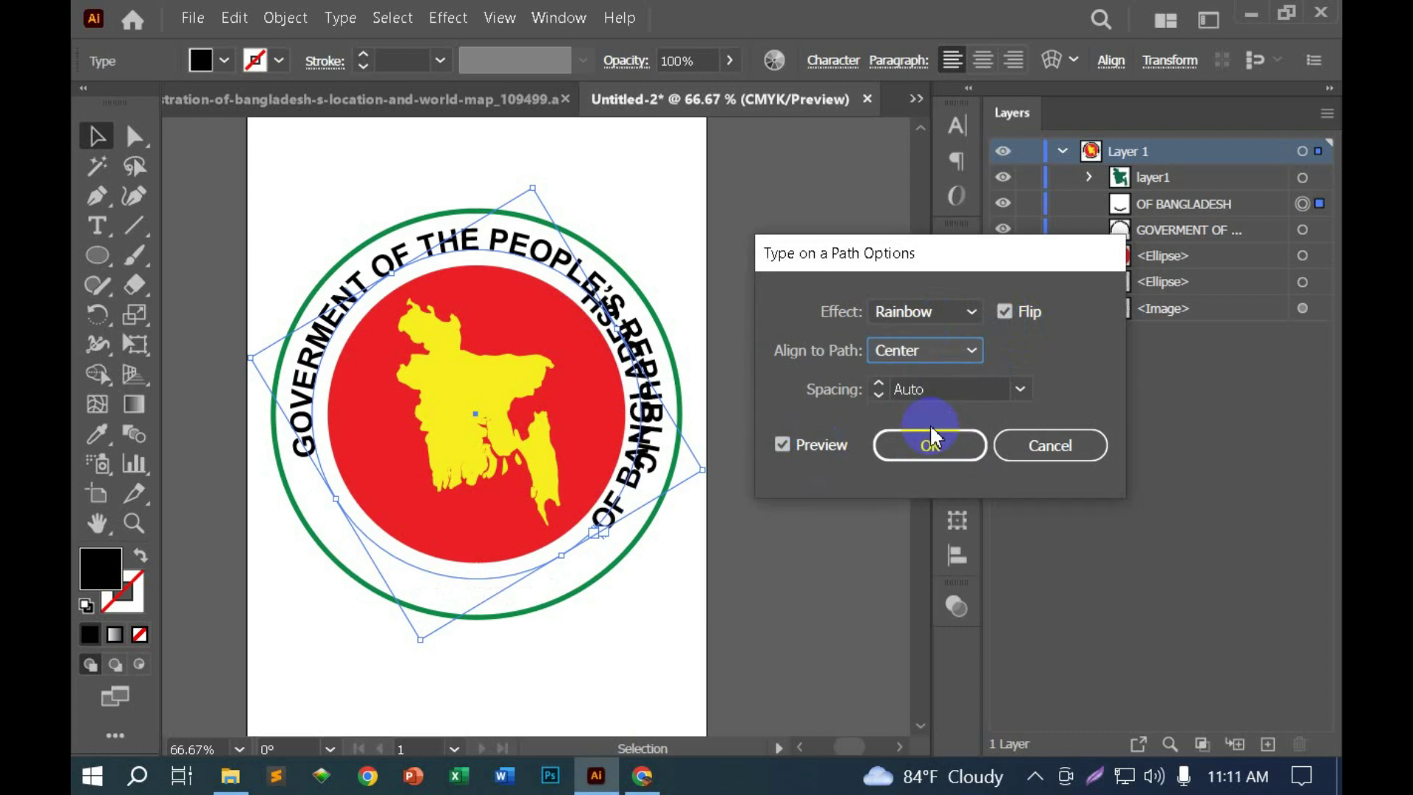
pyautogui.click(924, 350)
pyautogui.click(955, 409)
pyautogui.click(948, 351)
pyautogui.click(940, 378)
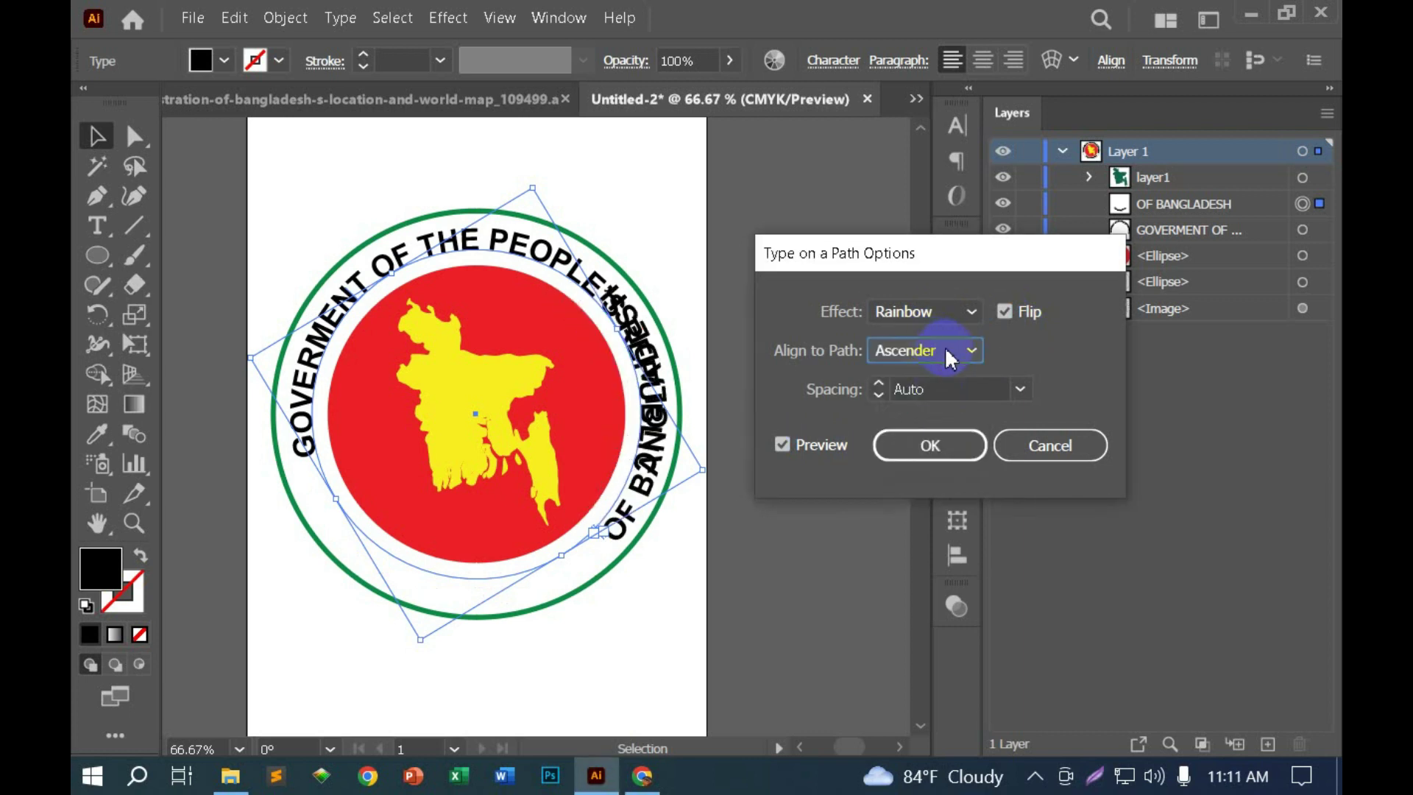
pyautogui.click(949, 359)
pyautogui.click(954, 445)
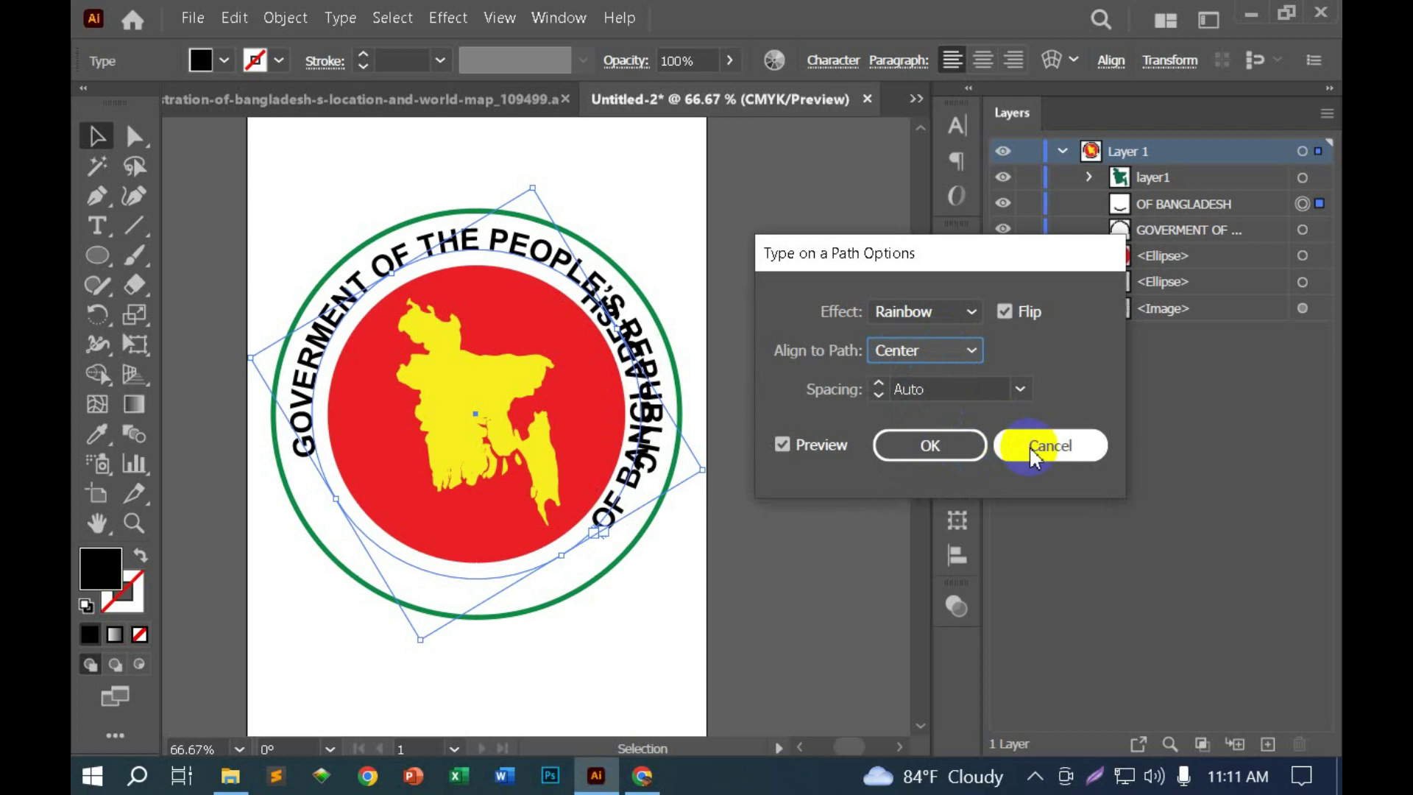
# Step: Keep Auto letter spacing and dismiss the path text options
pyautogui.click(1020, 389)
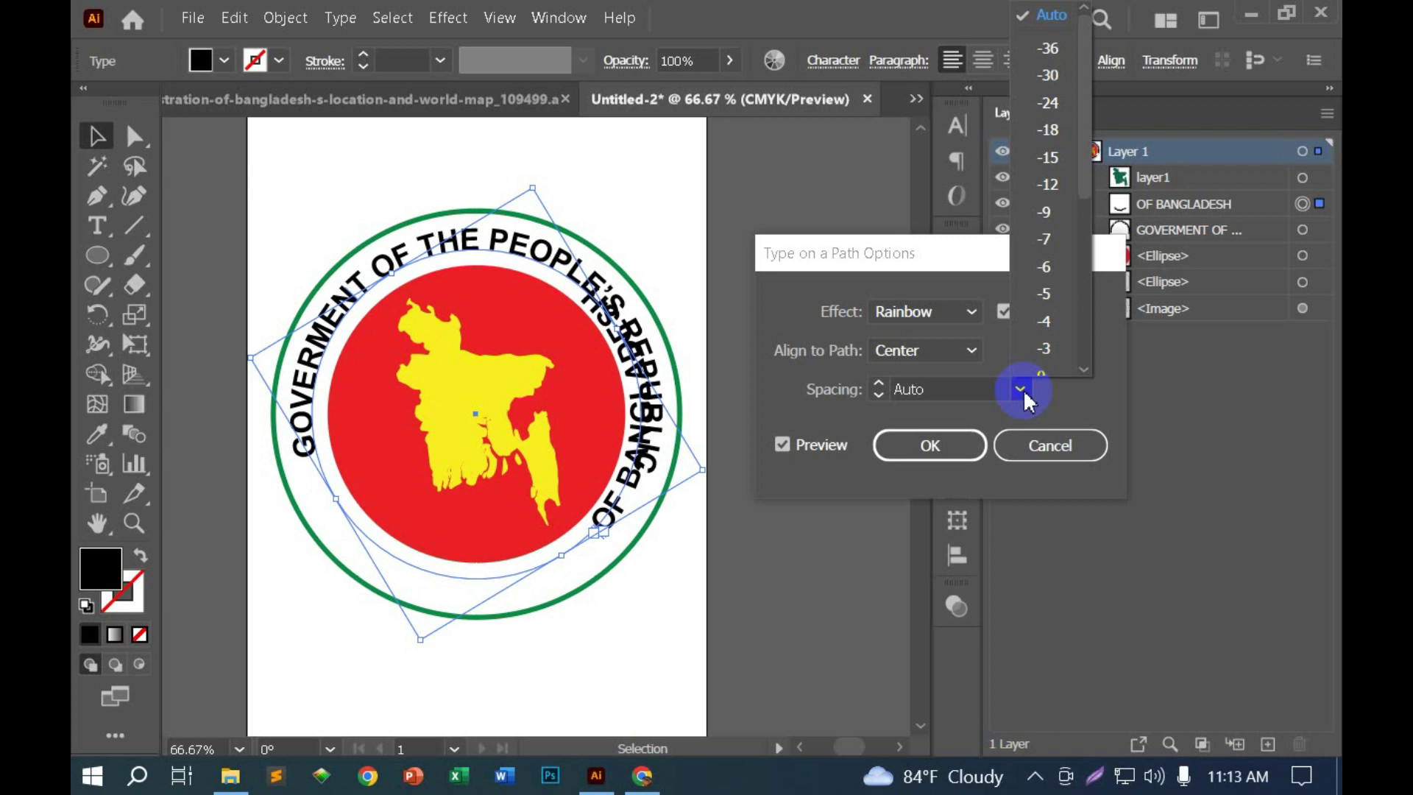
pyautogui.click(1063, 445)
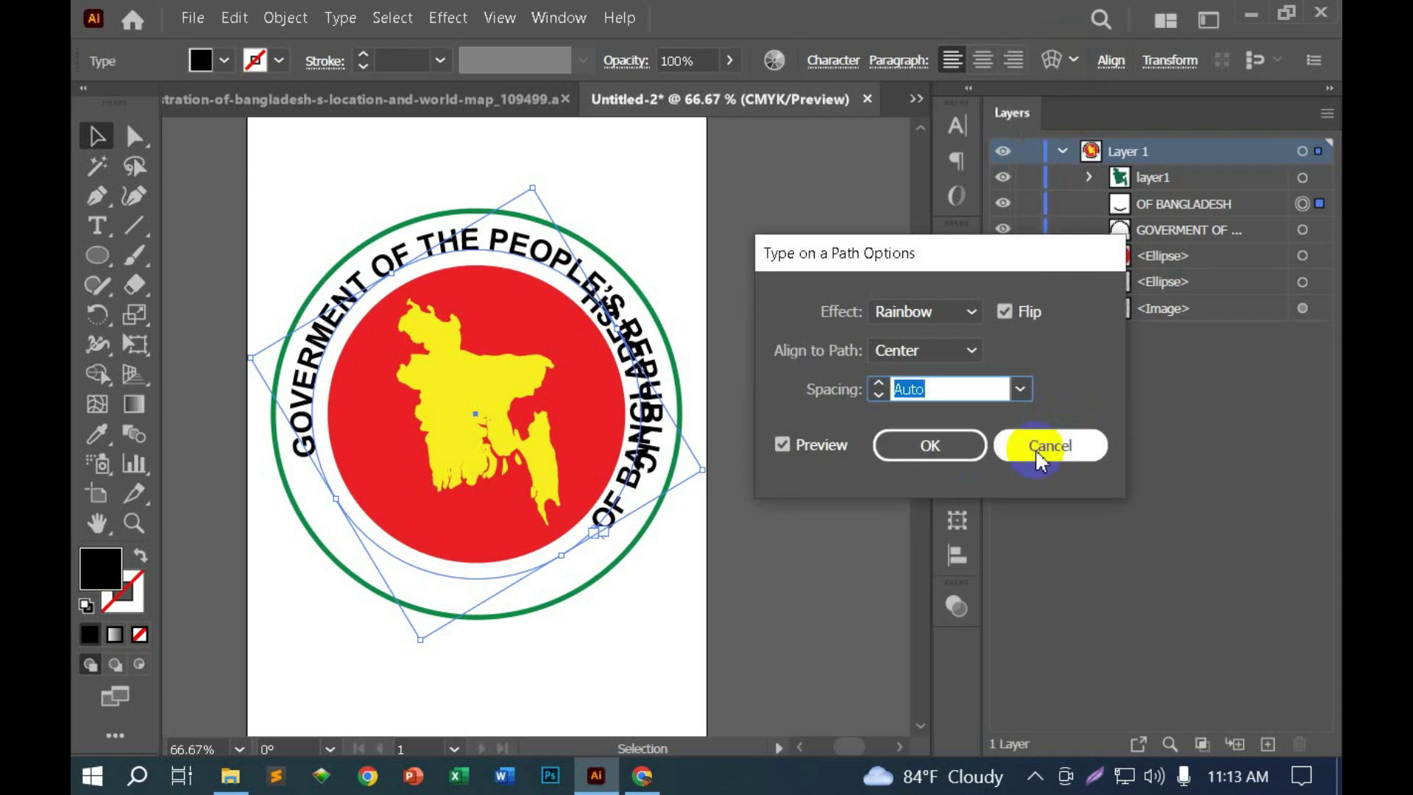
pyautogui.click(1039, 460)
# Step: Delete the OF BANGLADESH text and centre-align the top GOVERMENT path text on its circle
pyautogui.click(581, 549)
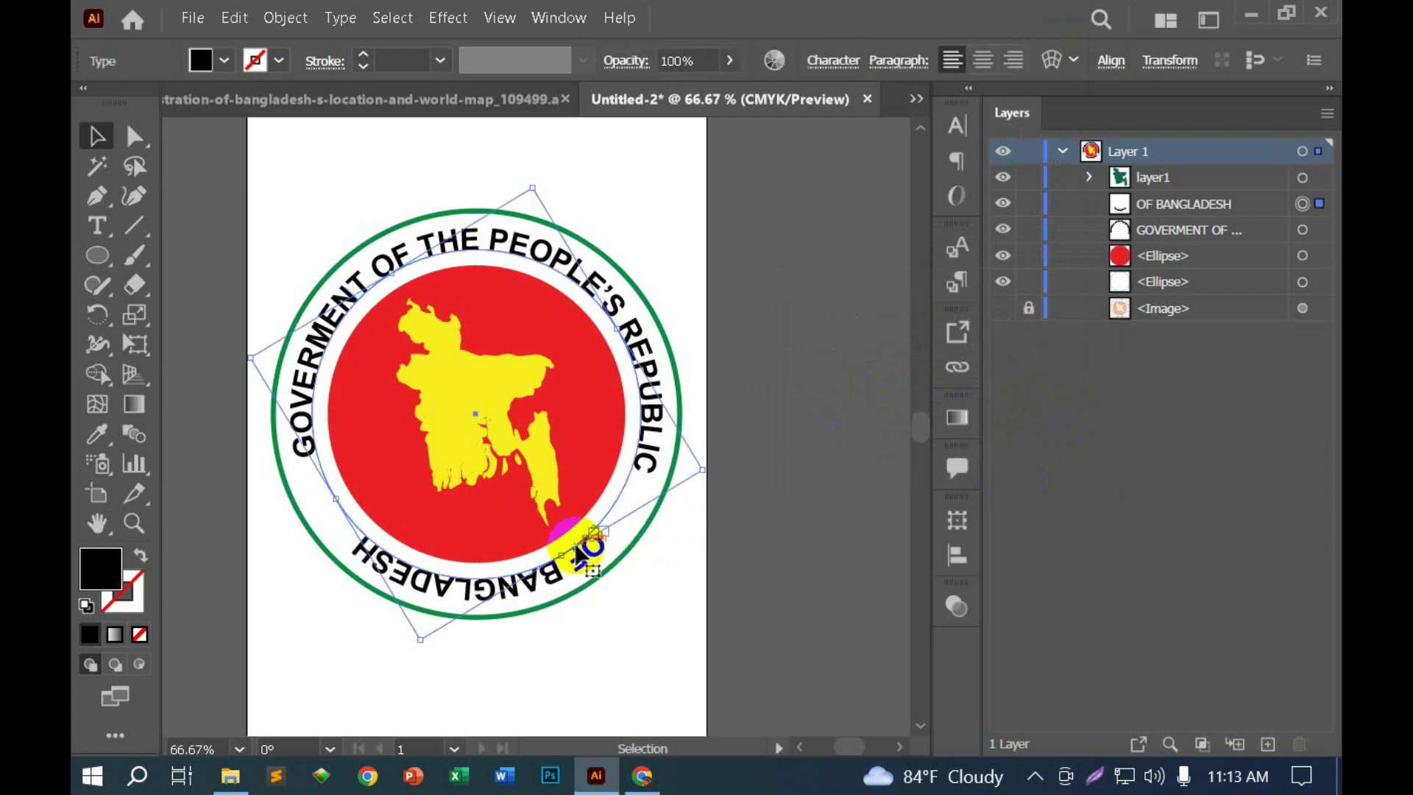
pyautogui.press('Delete')
pyautogui.click(647, 346)
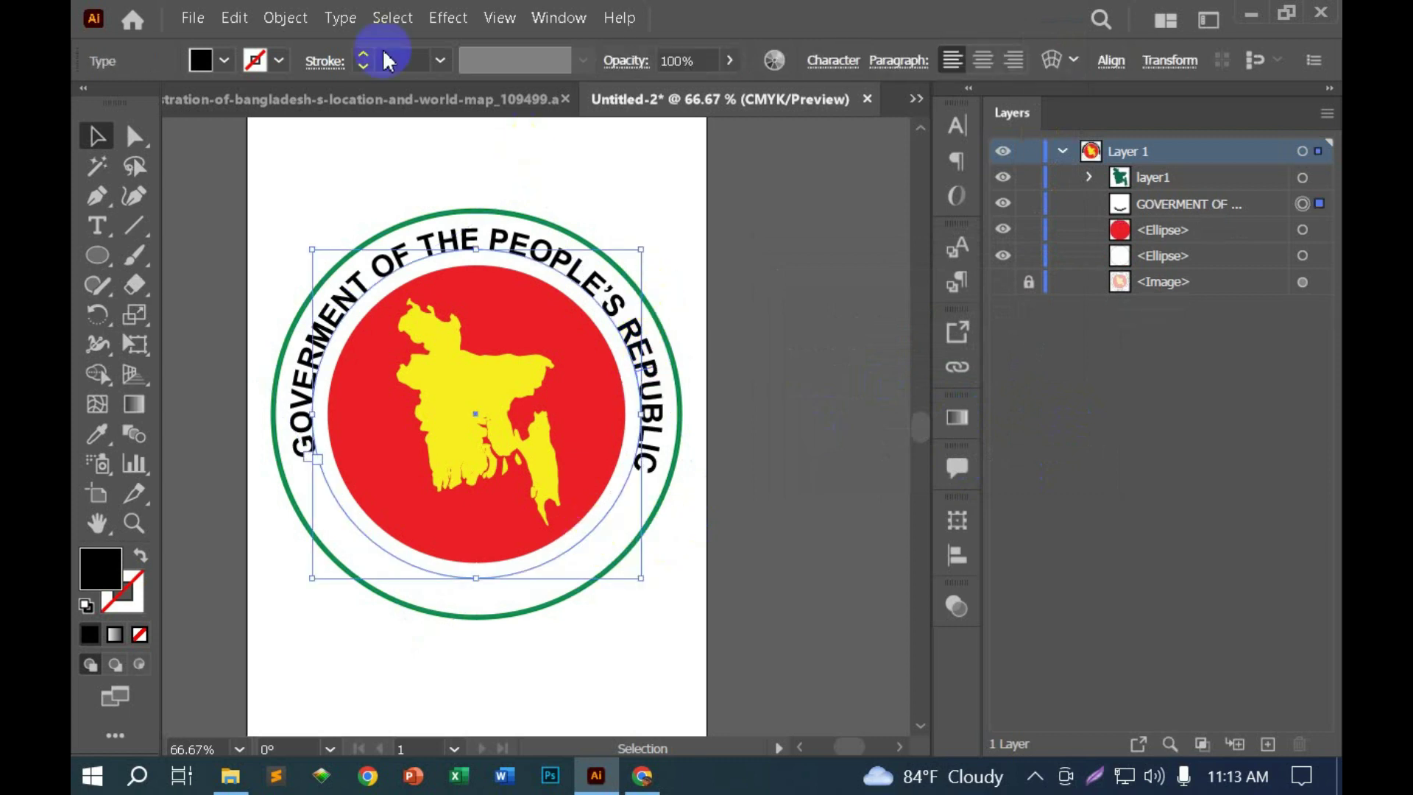
pyautogui.click(354, 17)
pyautogui.moveTo(400, 225)
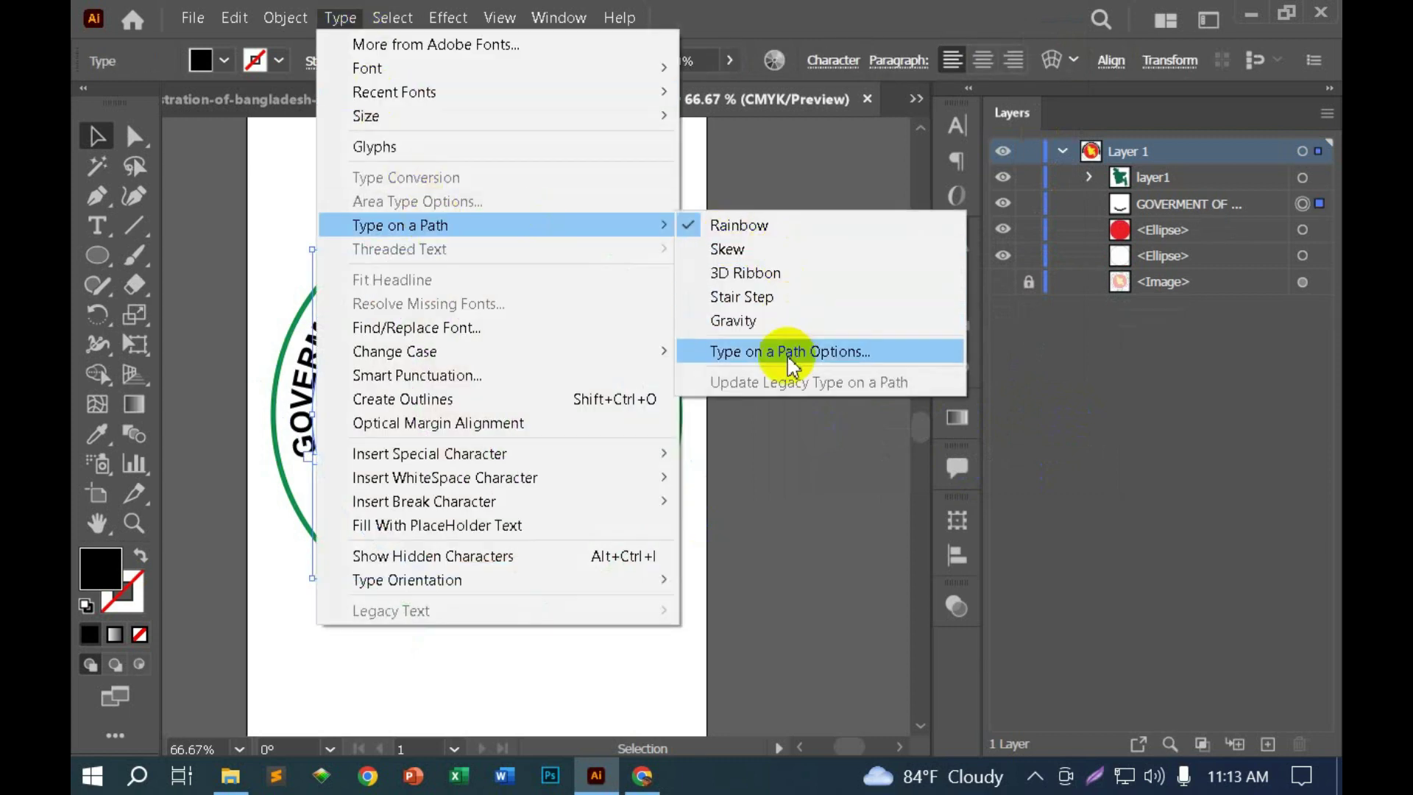
pyautogui.click(789, 354)
pyautogui.click(911, 311)
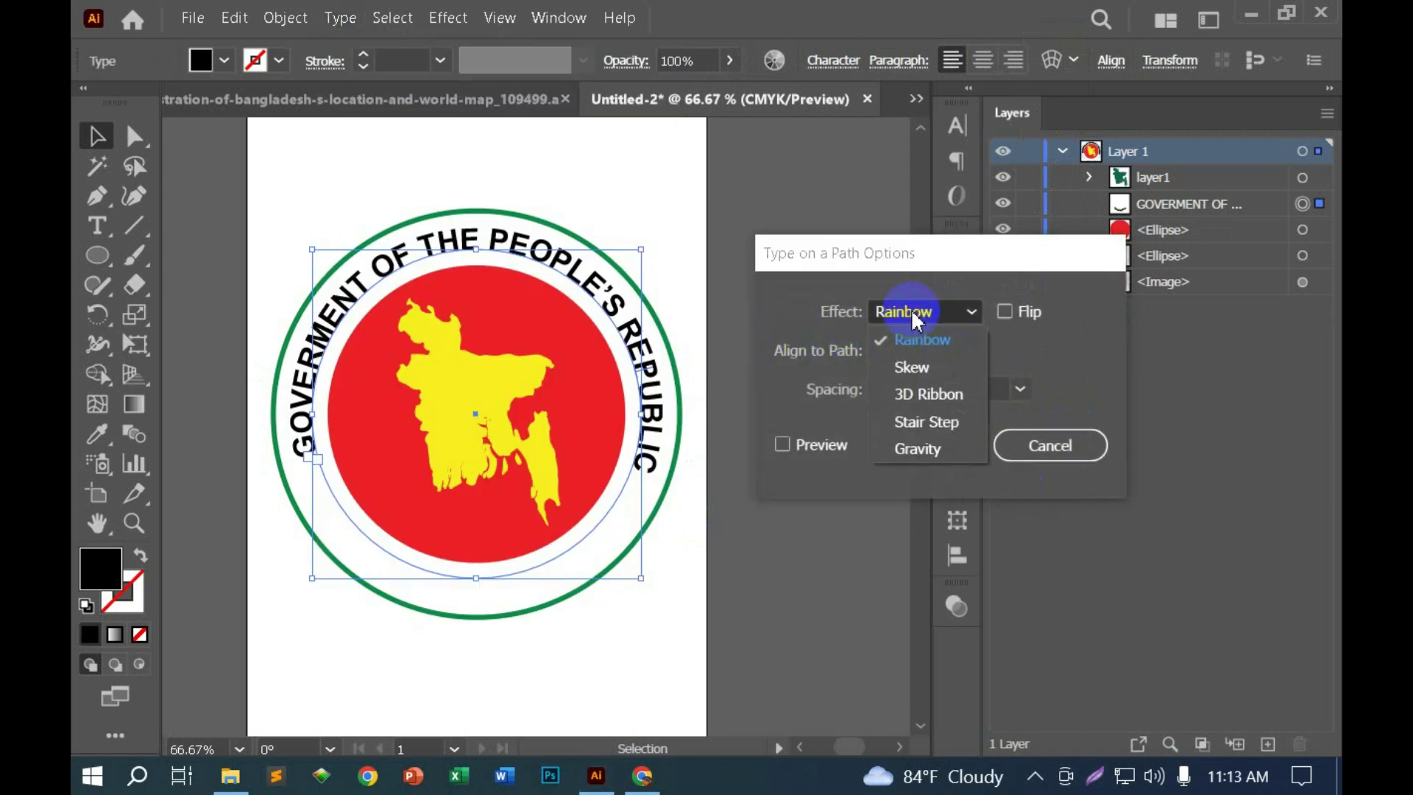
pyautogui.click(924, 351)
pyautogui.click(914, 432)
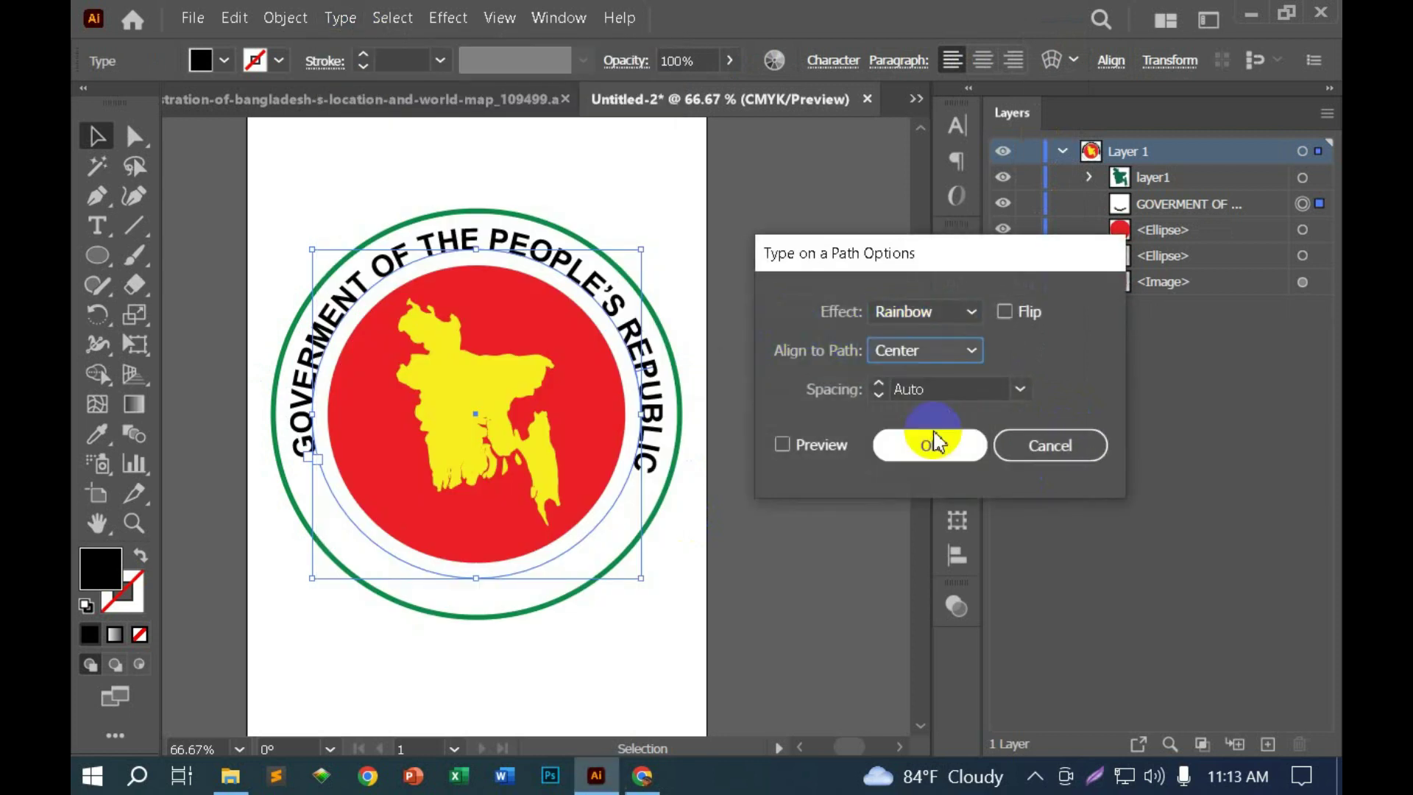
pyautogui.click(781, 443)
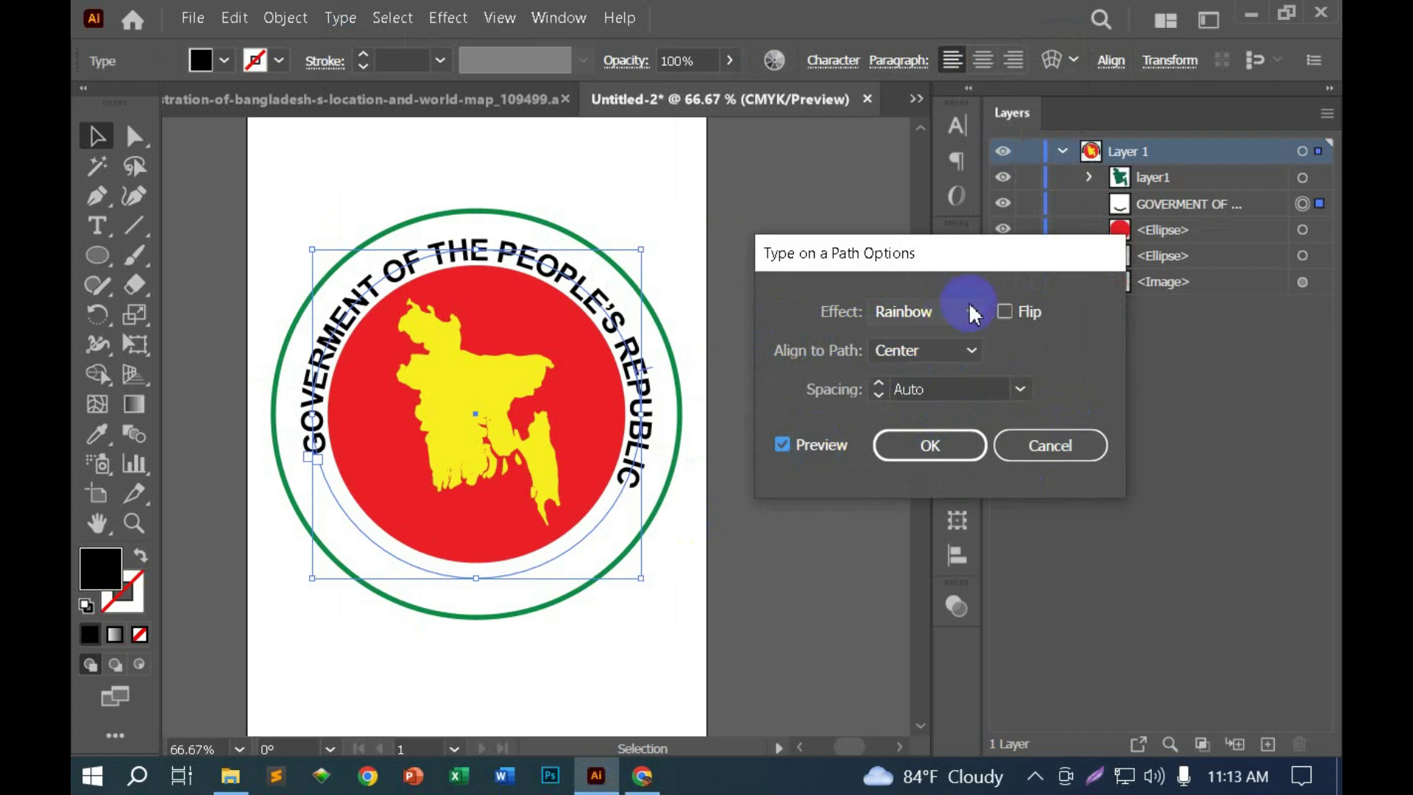
pyautogui.click(931, 445)
pyautogui.moveTo(474, 237); pyautogui.dragTo(475, 232)
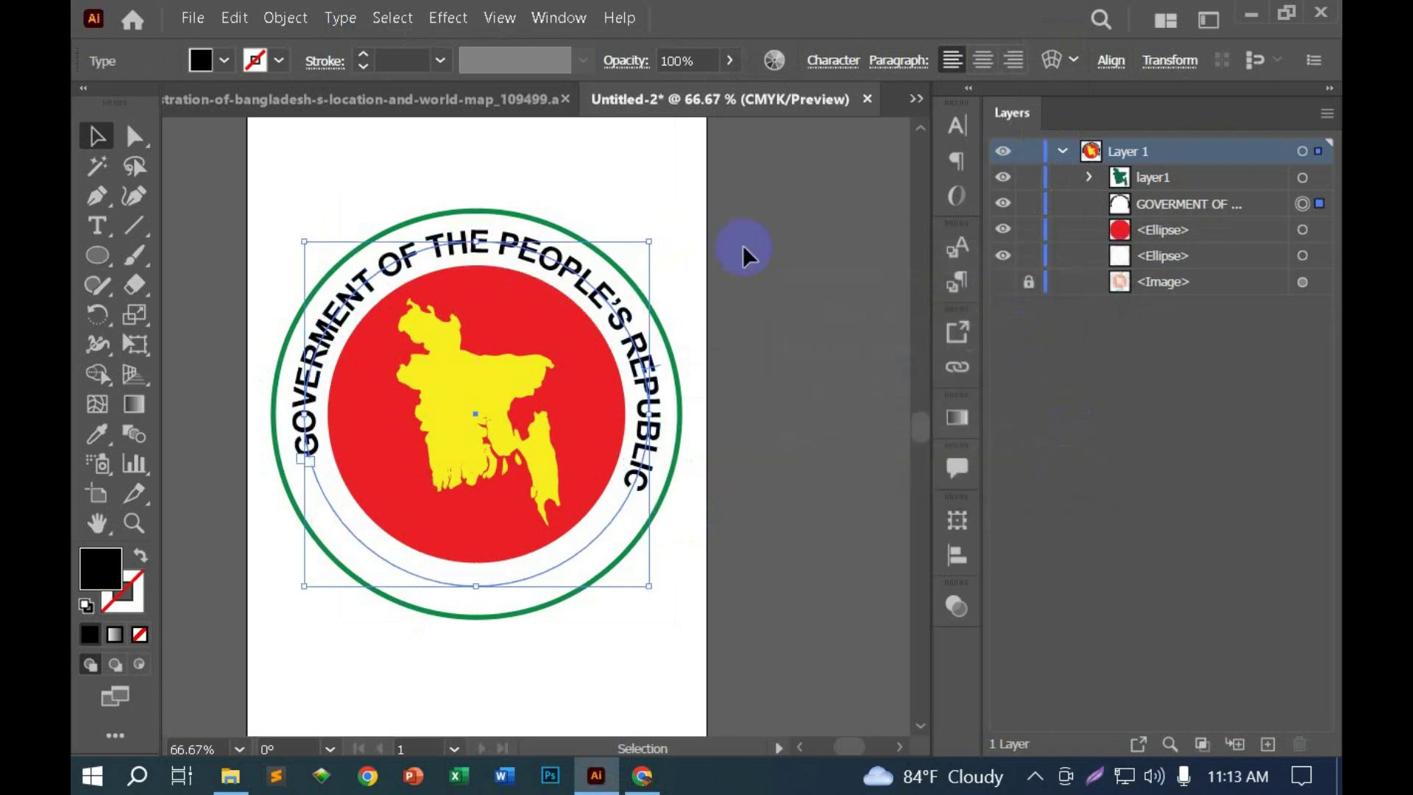
# Step: Paste a copy of the top curved text in front and start editing it
pyautogui.hotkey('ctrl', 'c')
pyautogui.hotkey('ctrl', 'f')
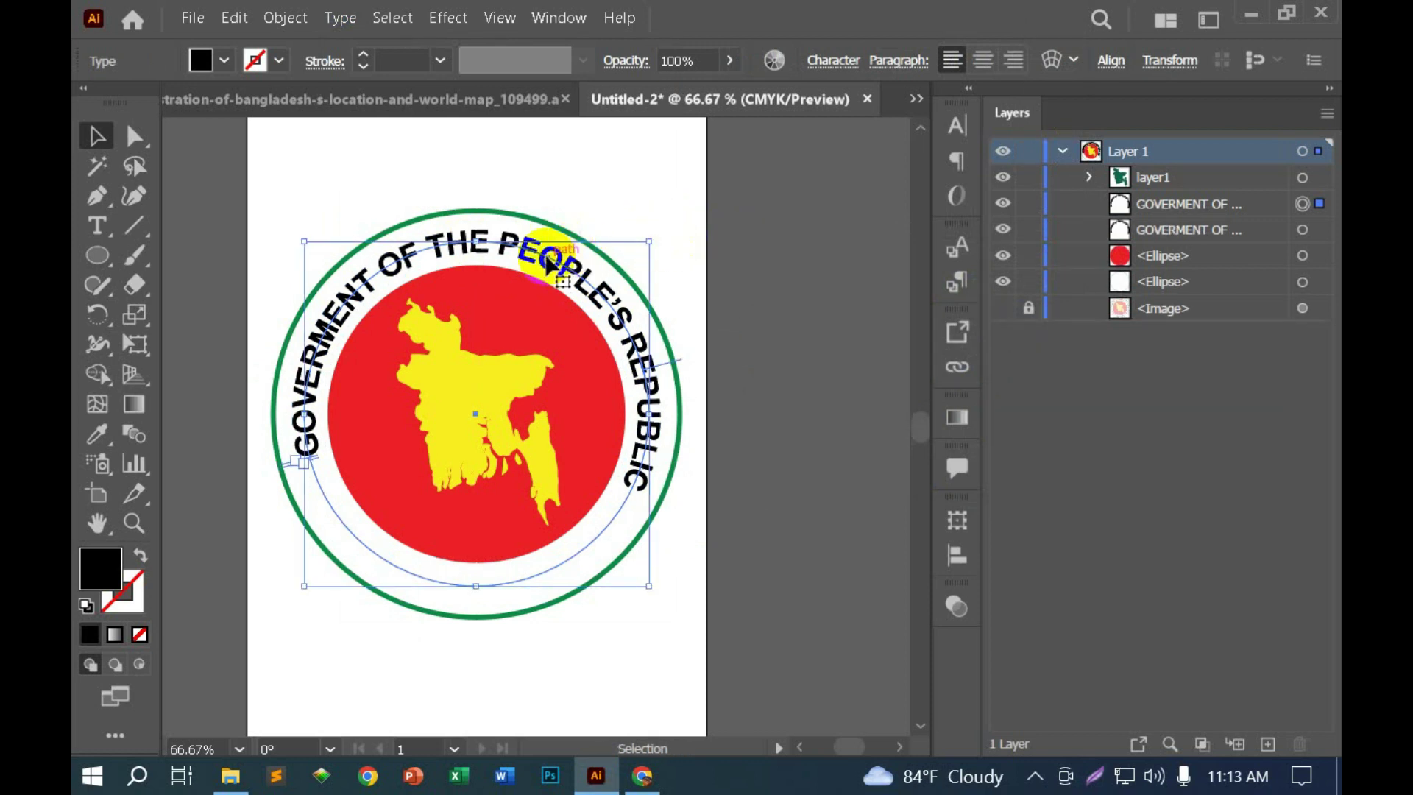
pyautogui.hotkey('ctrl', 'a')
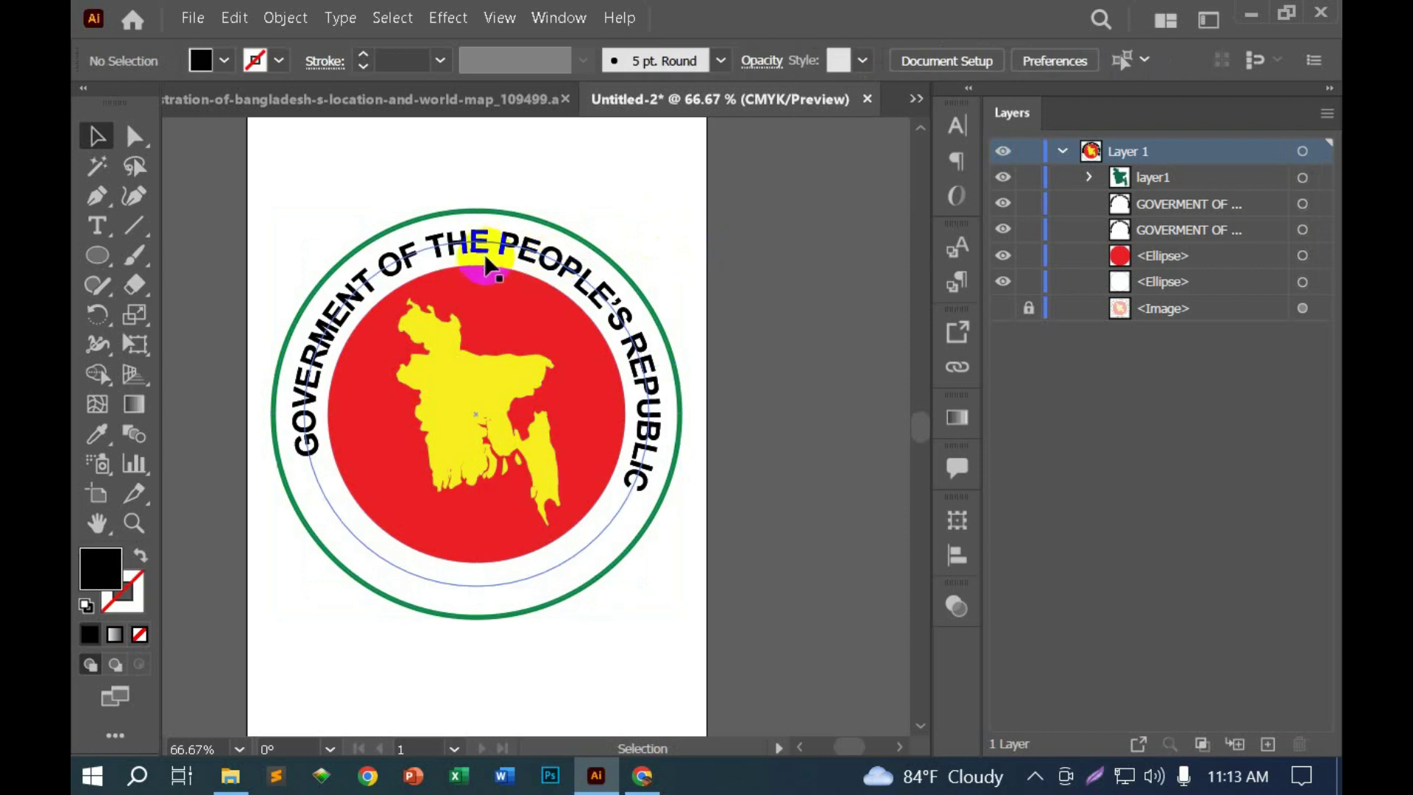
pyautogui.doubleClick(480, 254)
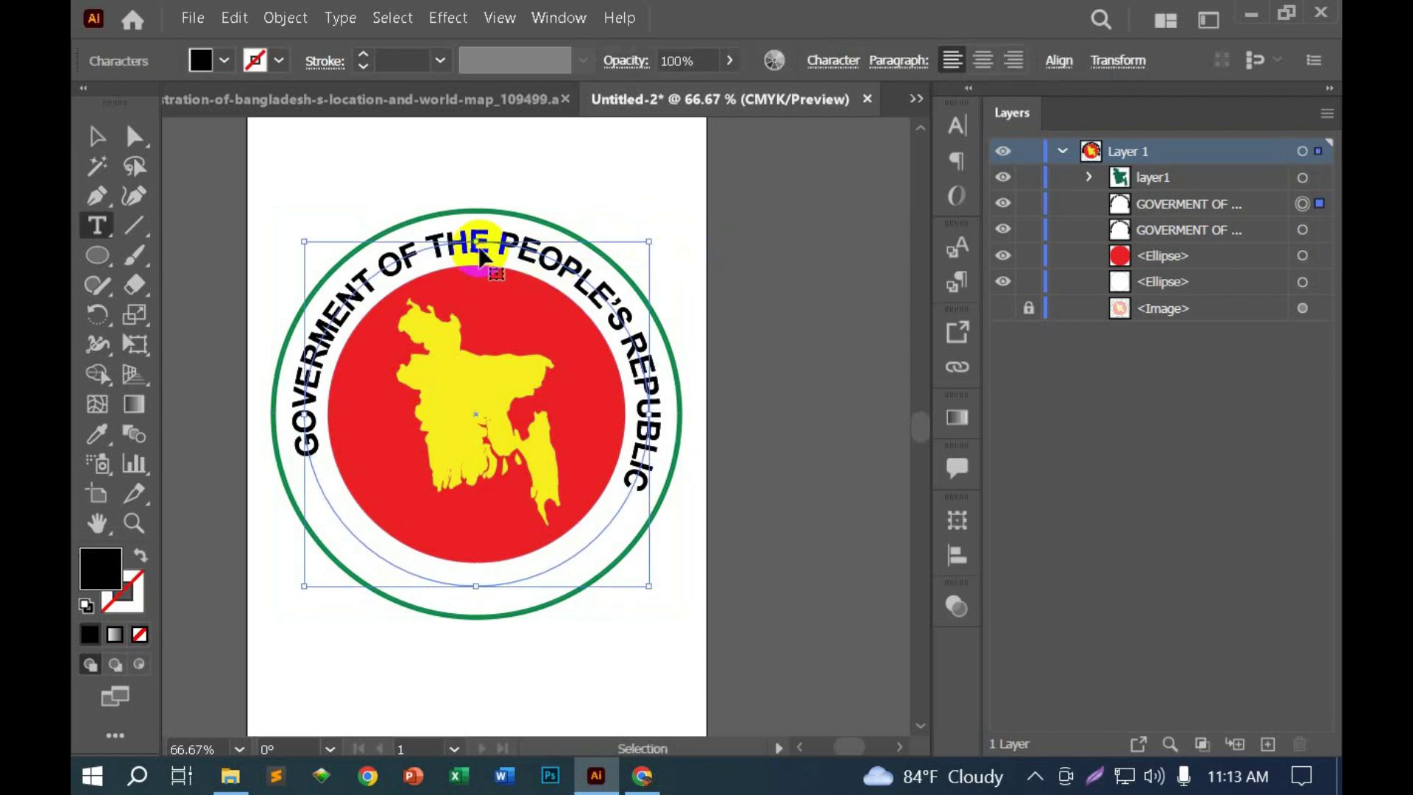
# Step: Replace the copied path text's words and change them to UPPERCASE
pyautogui.hotkey('ctrl', 'a')
pyautogui.write('GOVERNMENT')
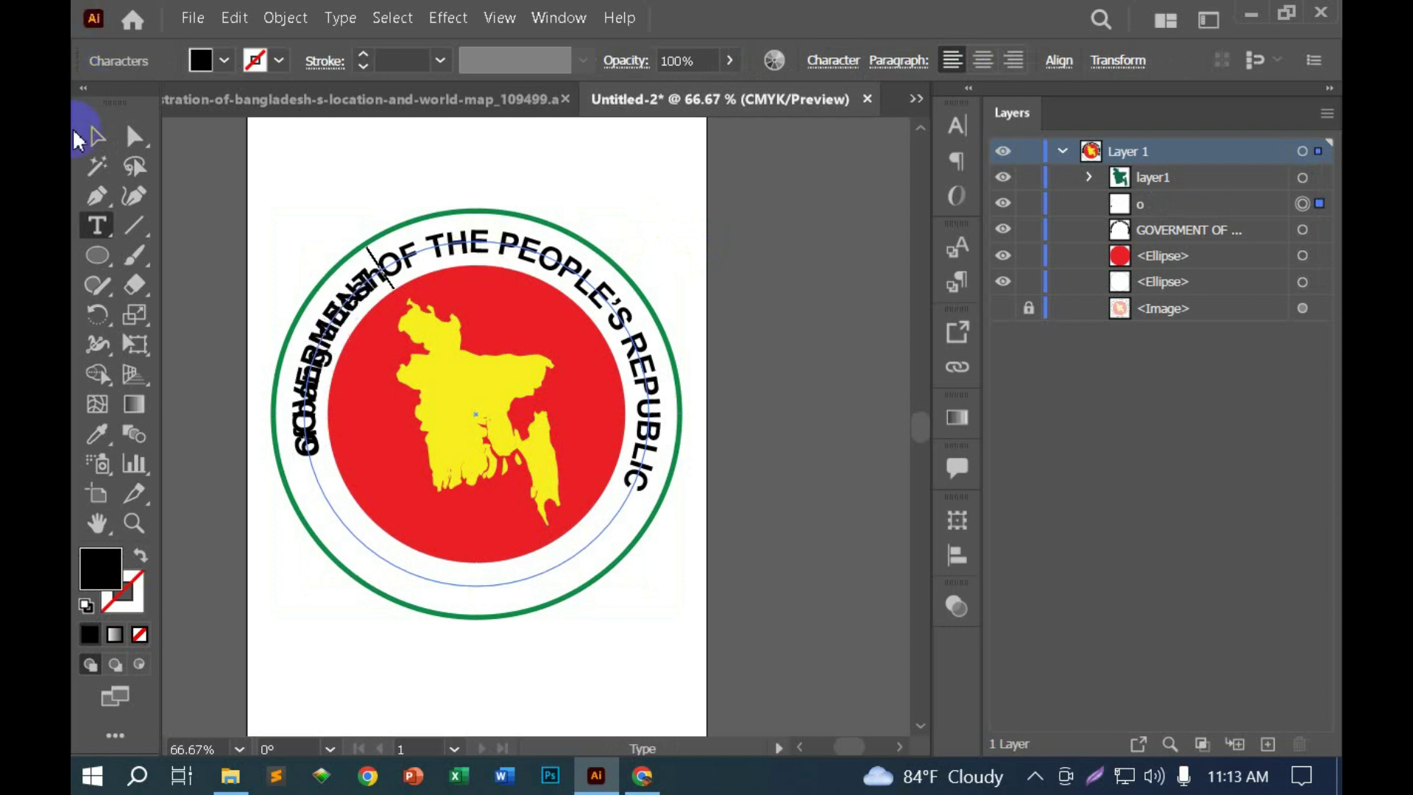
pyautogui.click(96, 135)
pyautogui.click(340, 17)
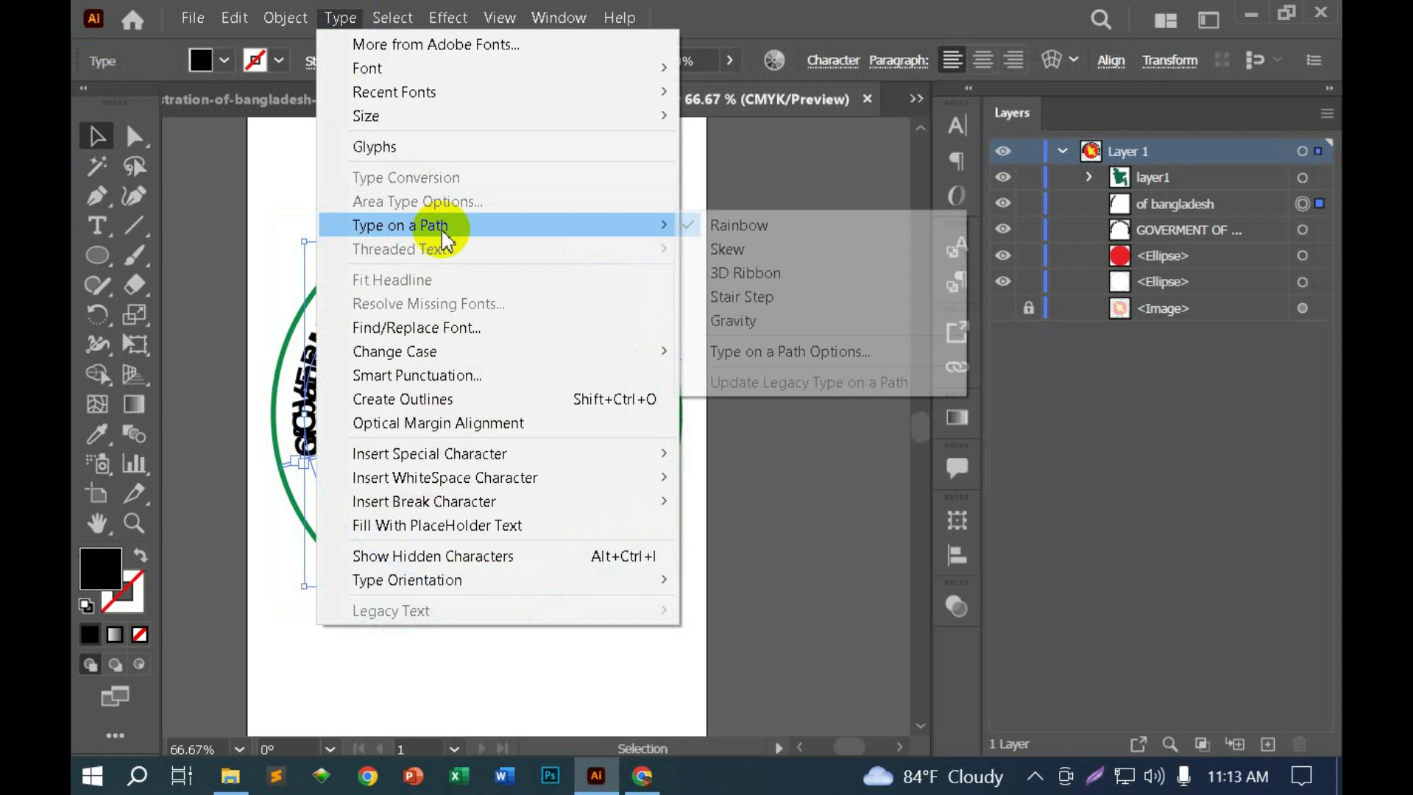
pyautogui.moveTo(395, 351)
pyautogui.click(752, 356)
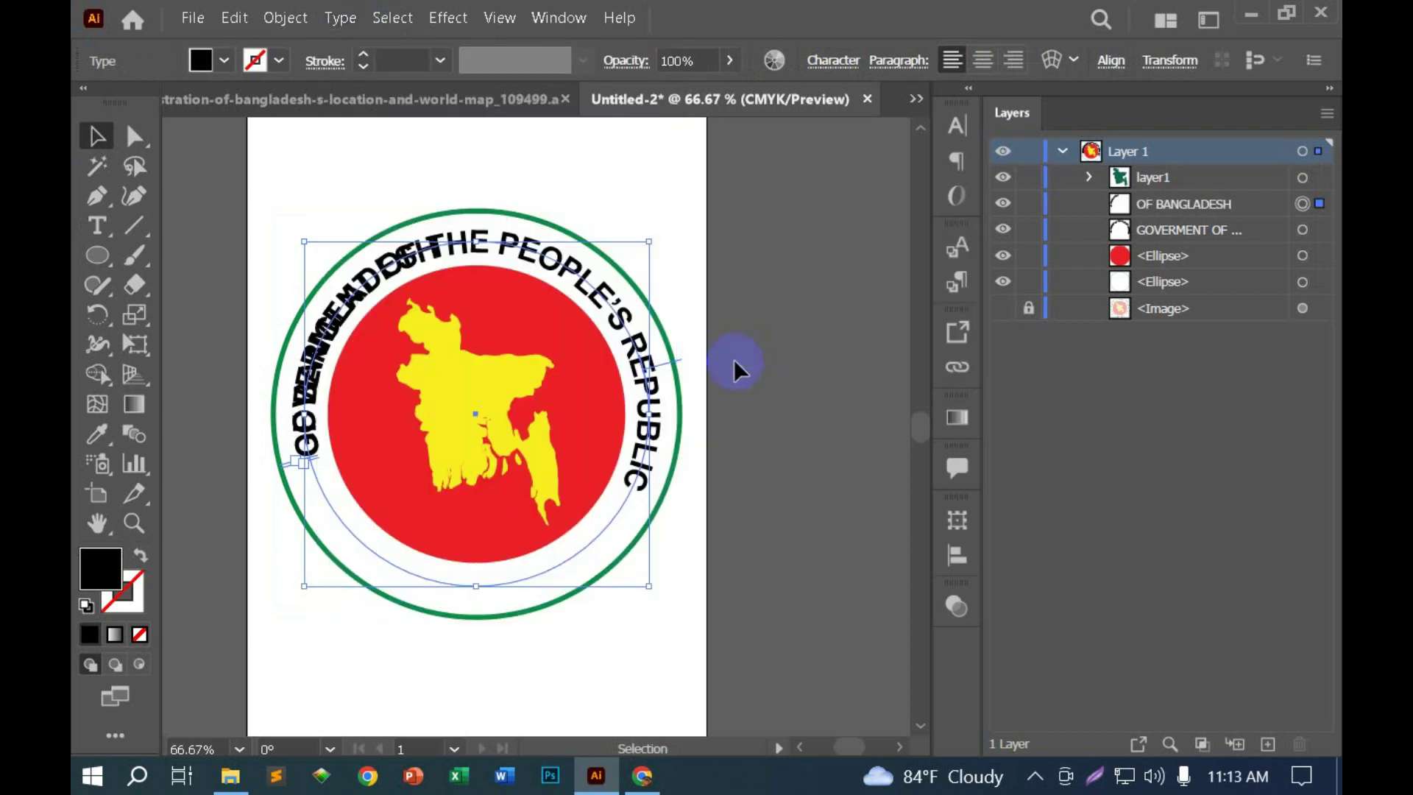
# Step: Flip the copy in Type on a Path Options so it reads upright along the bottom
pyautogui.click(340, 17)
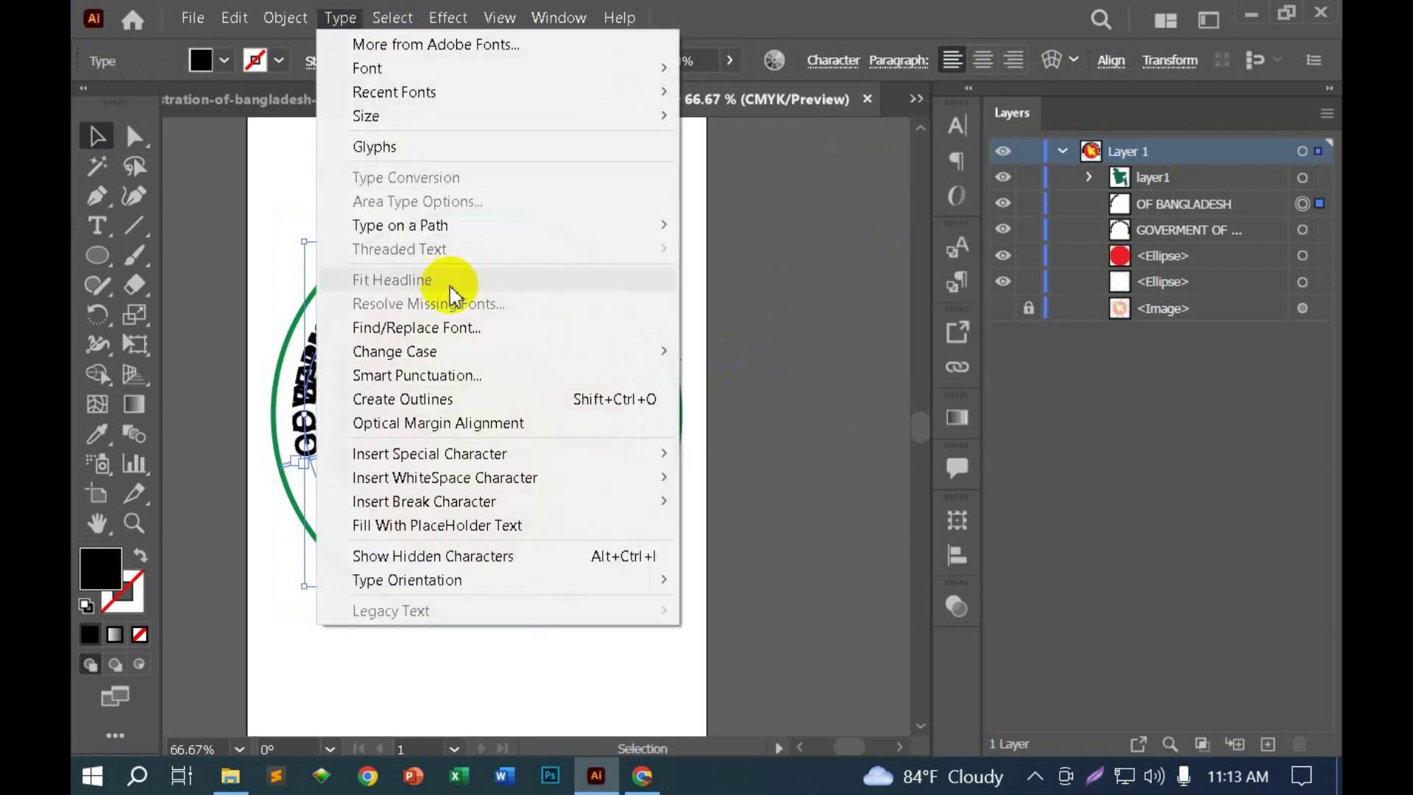
pyautogui.moveTo(399, 225)
pyautogui.click(796, 353)
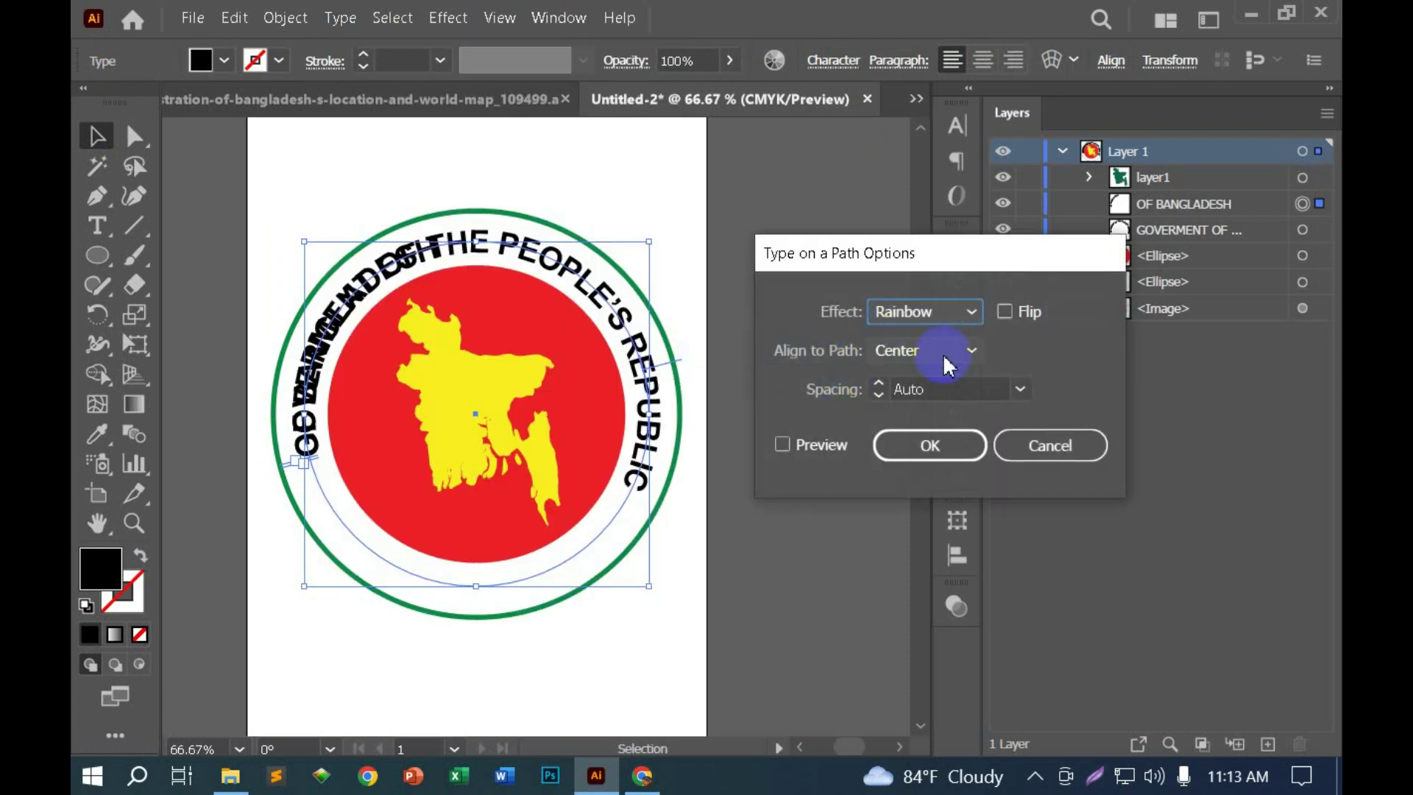
pyautogui.click(1029, 312)
pyautogui.click(782, 445)
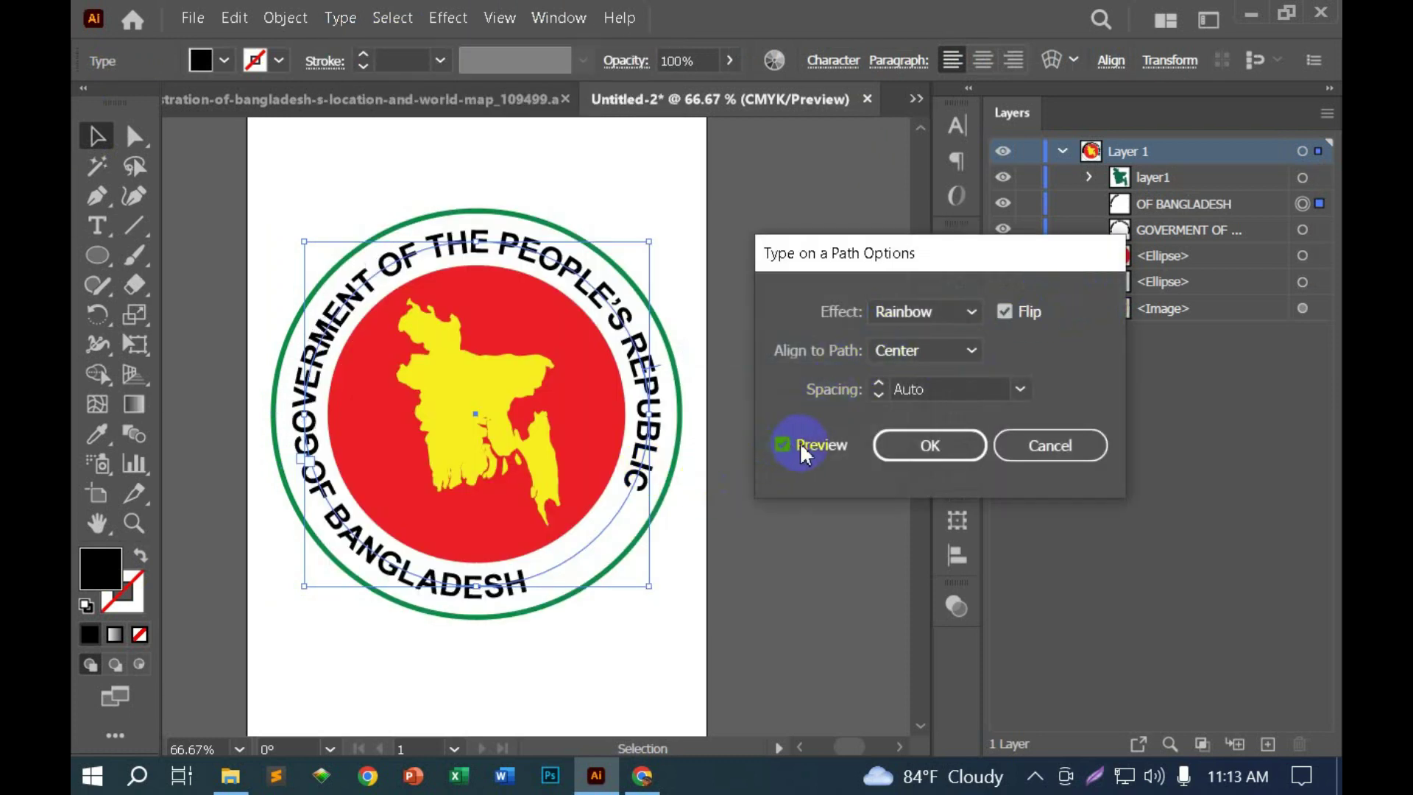
pyautogui.click(931, 466)
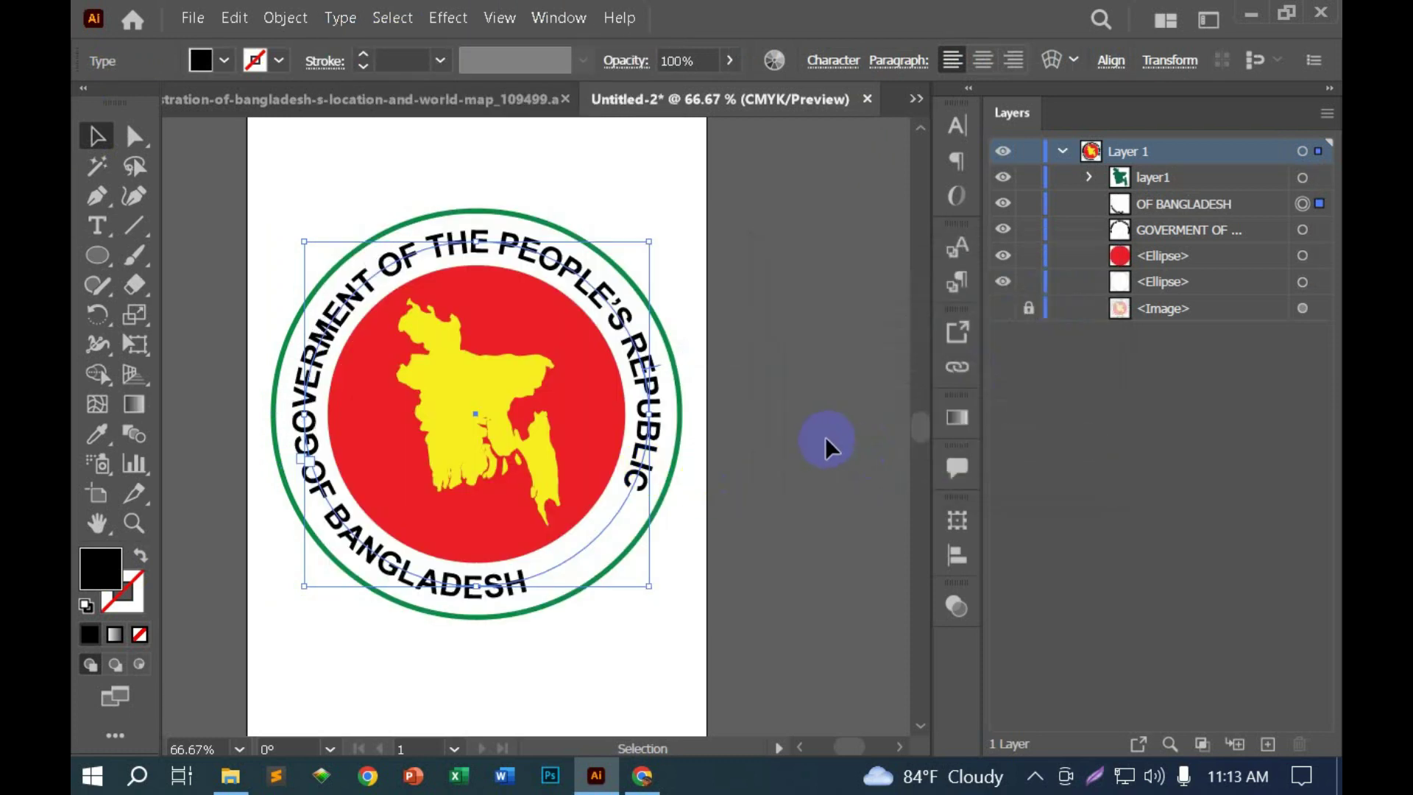
# Step: Slide OF BANGLADESH around the circle until it is centred beneath the map
pyautogui.moveTo(302, 457); pyautogui.dragTo(309, 461)
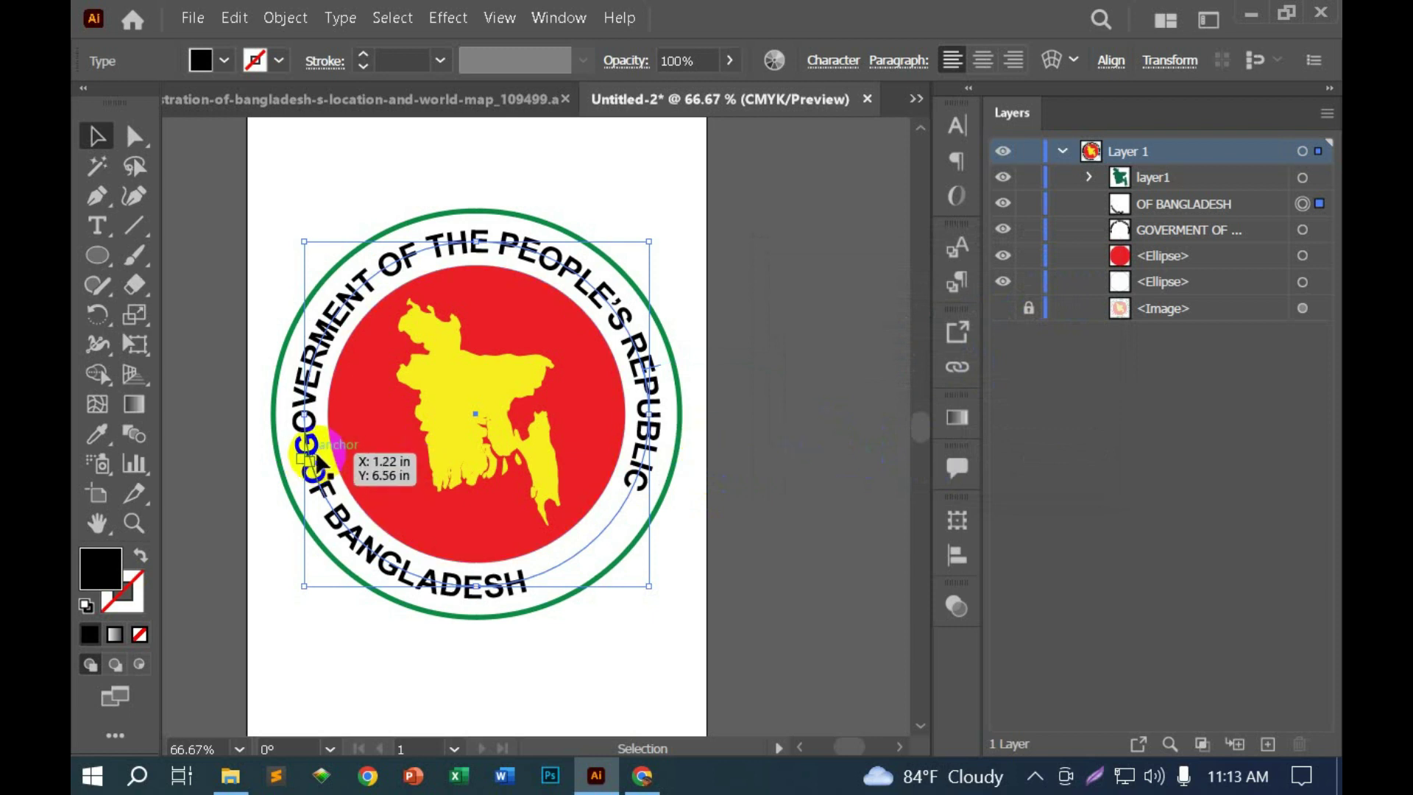
pyautogui.moveTo(310, 462)
pyautogui.mouseDown()
pyautogui.moveTo(341, 515)
pyautogui.moveTo(309, 489)
pyautogui.mouseUp()
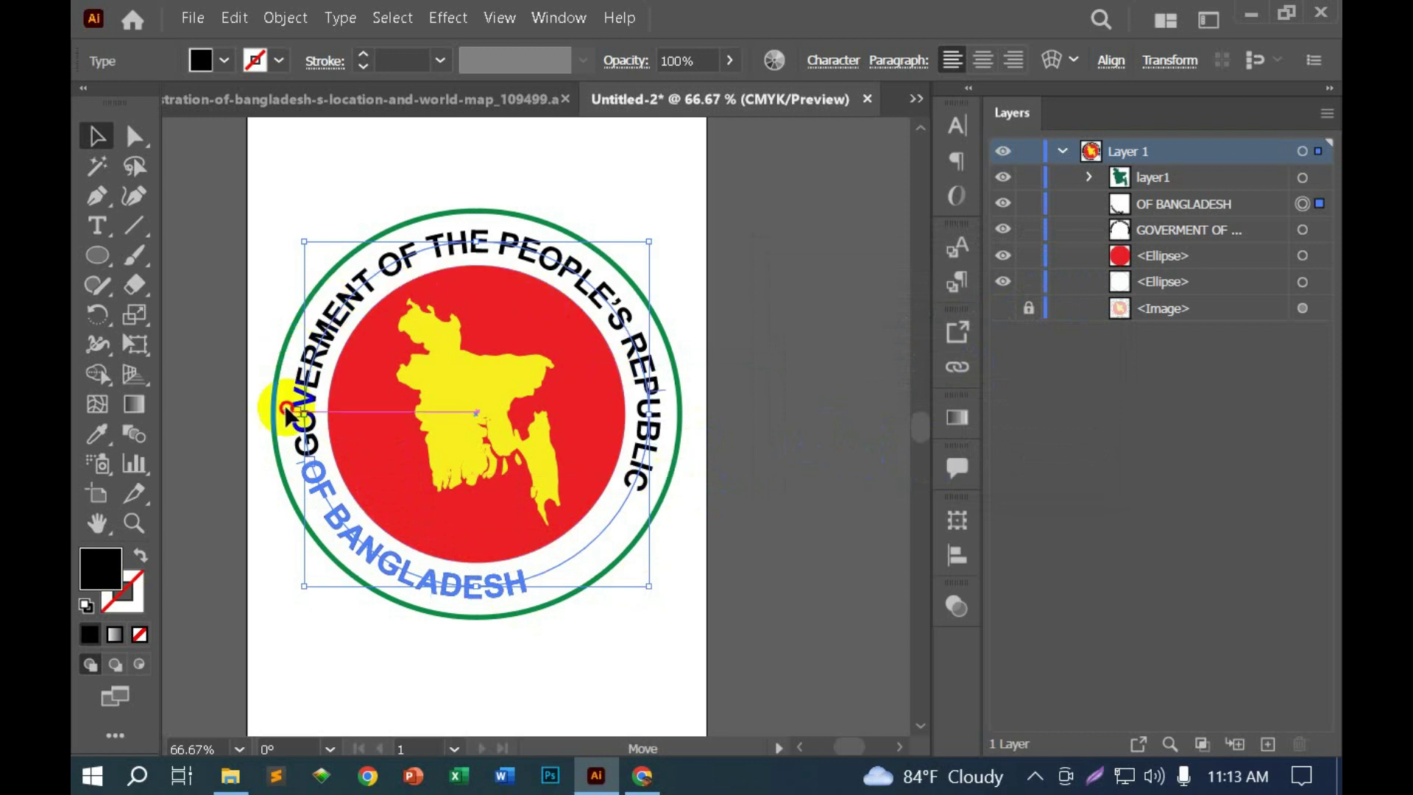
pyautogui.moveTo(309, 489)
pyautogui.mouseDown()
pyautogui.moveTo(303, 475)
pyautogui.moveTo(346, 537)
pyautogui.mouseUp()
pyautogui.click(192, 607)
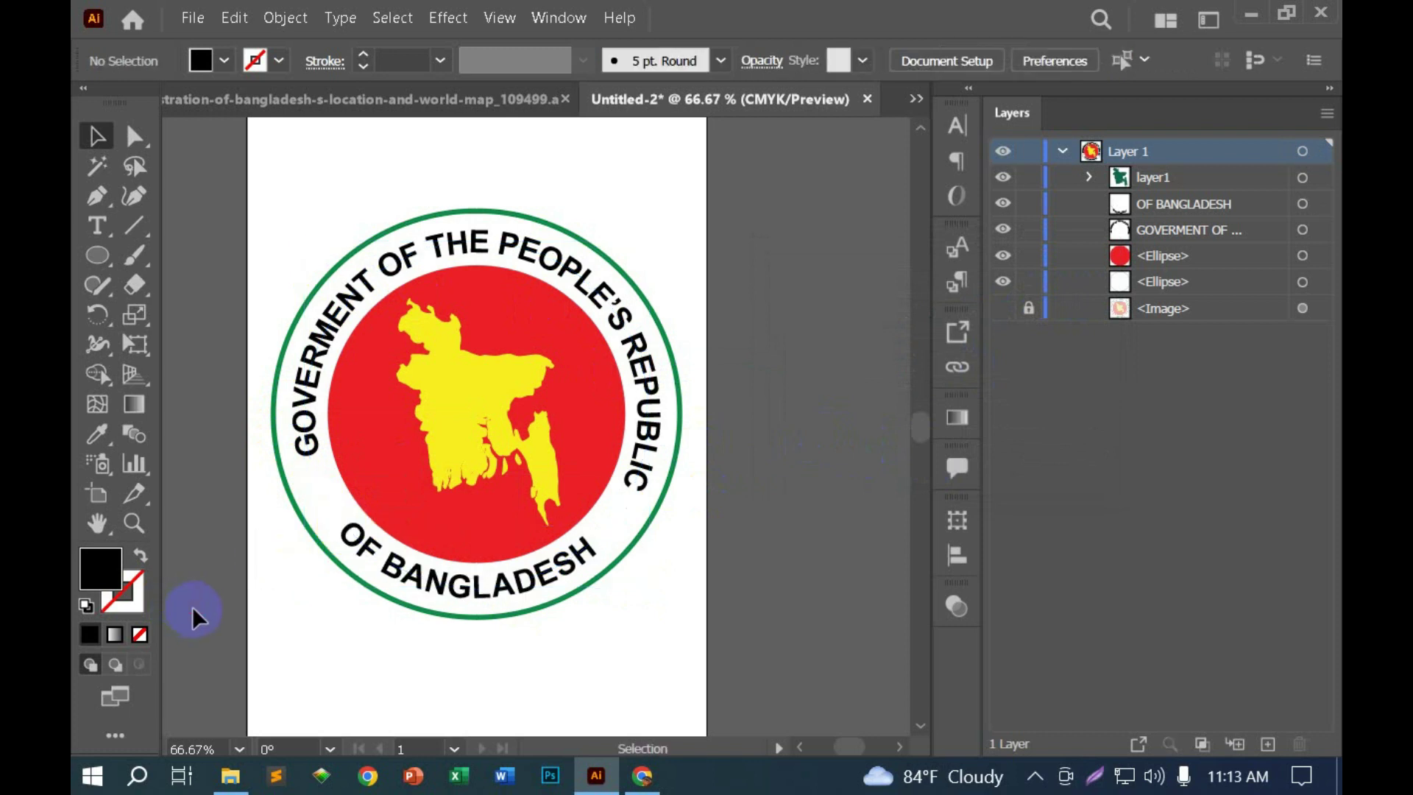
# Step: Review the finished seal and bring up the other shape tools
pyautogui.scroll(1, 192, 606)
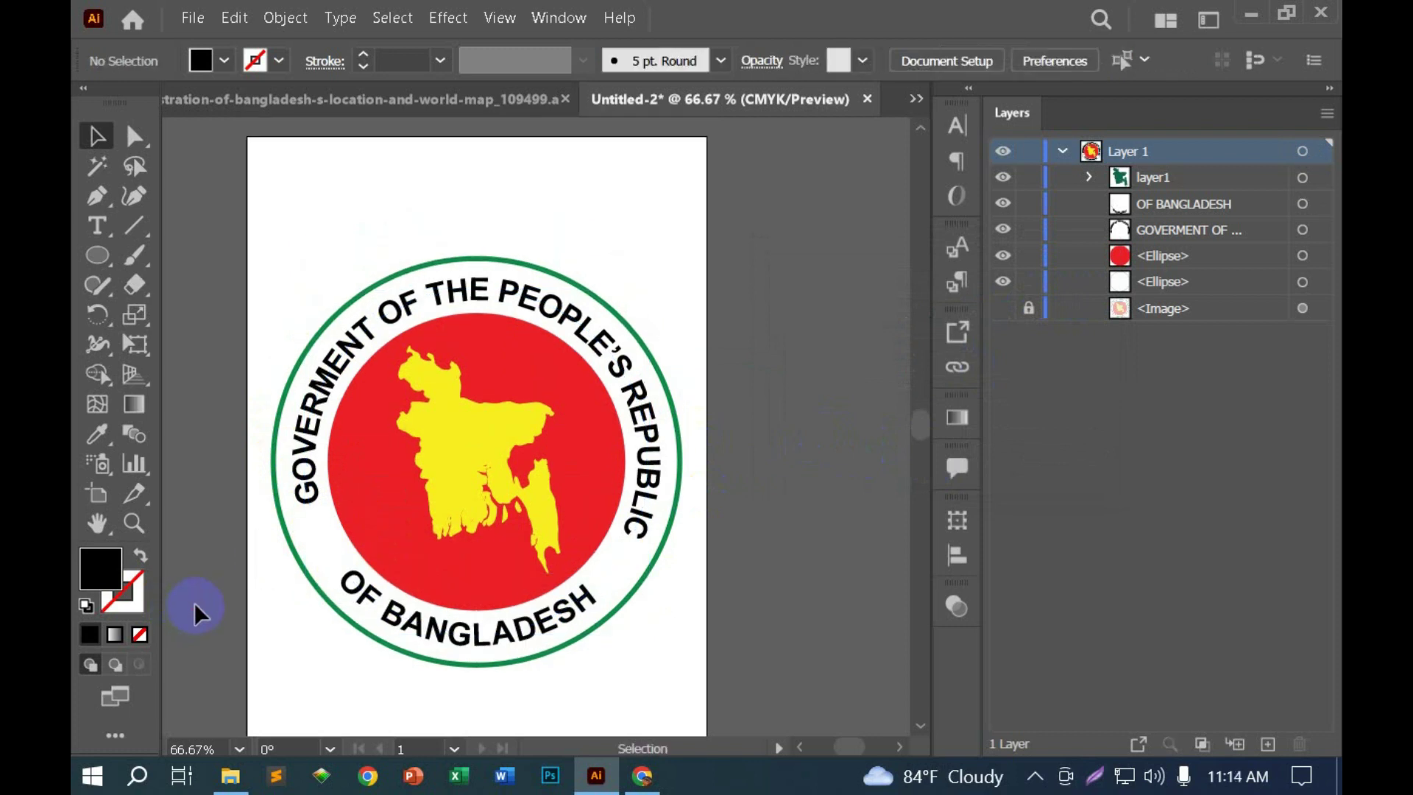
pyautogui.click(295, 431)
pyautogui.moveTo(292, 275); pyautogui.dragTo(284, 228)
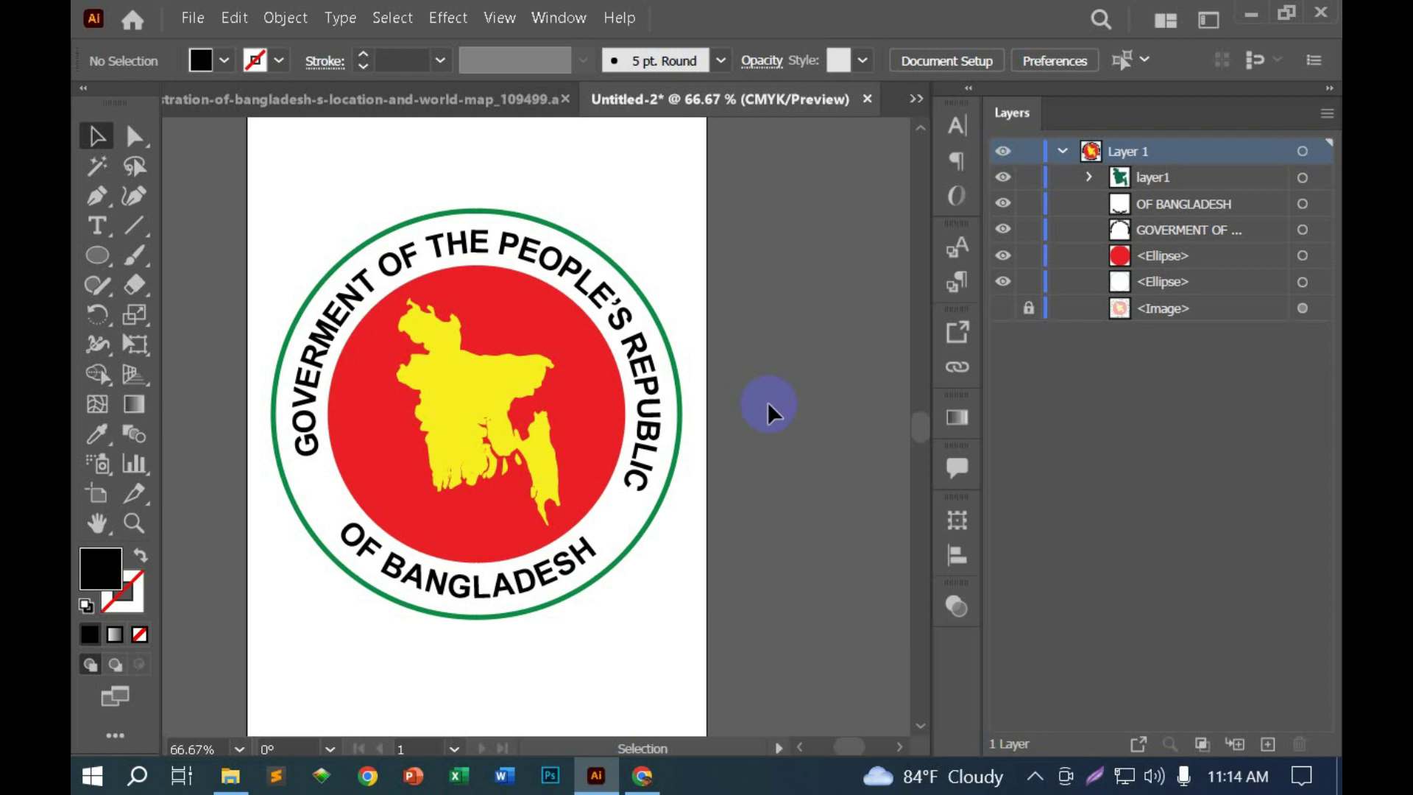
pyautogui.moveTo(98, 258)
pyautogui.mouseDown()
pyautogui.moveTo(195, 343)
pyautogui.moveTo(195, 377)
pyautogui.mouseUp()
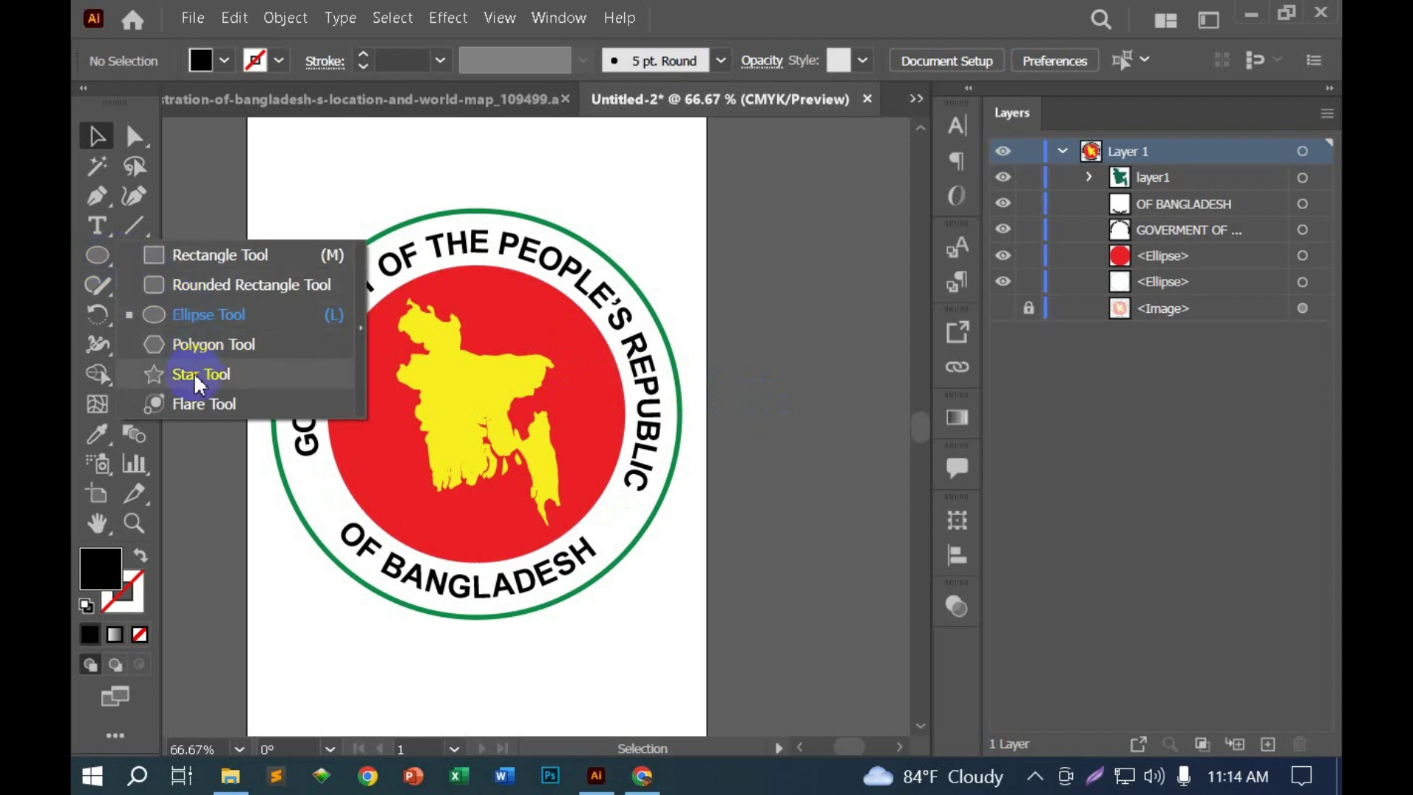
# Step: Draw a star on the seal's left side and resize it
pyautogui.click(219, 380)
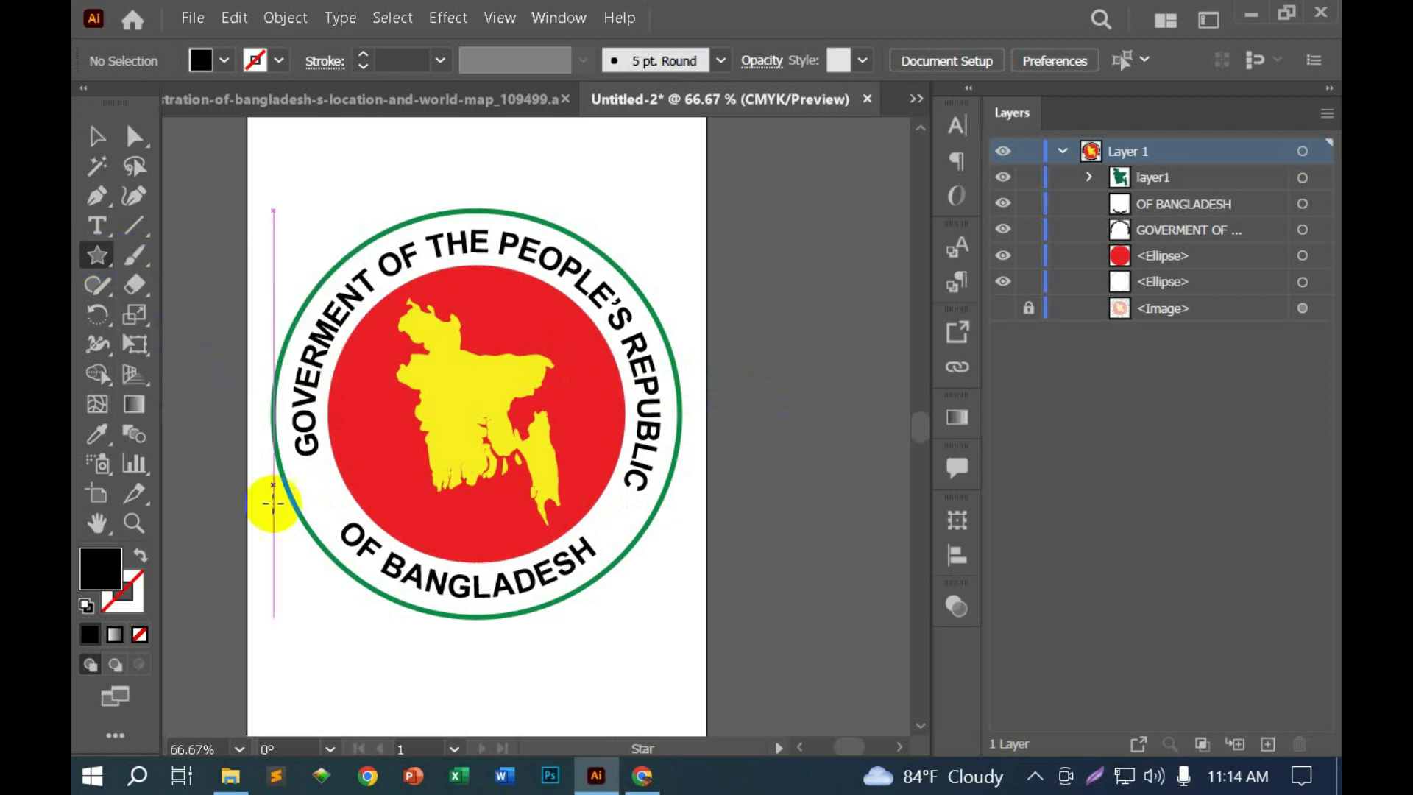
pyautogui.scroll(-4, 278, 495)
pyautogui.moveTo(285, 399); pyautogui.dragTo(298, 418)
pyautogui.click(96, 136)
pyautogui.scroll(3, 340, 425)
pyautogui.moveTo(293, 497)
pyautogui.mouseDown()
pyautogui.moveTo(296, 359)
pyautogui.moveTo(323, 362)
pyautogui.mouseUp()
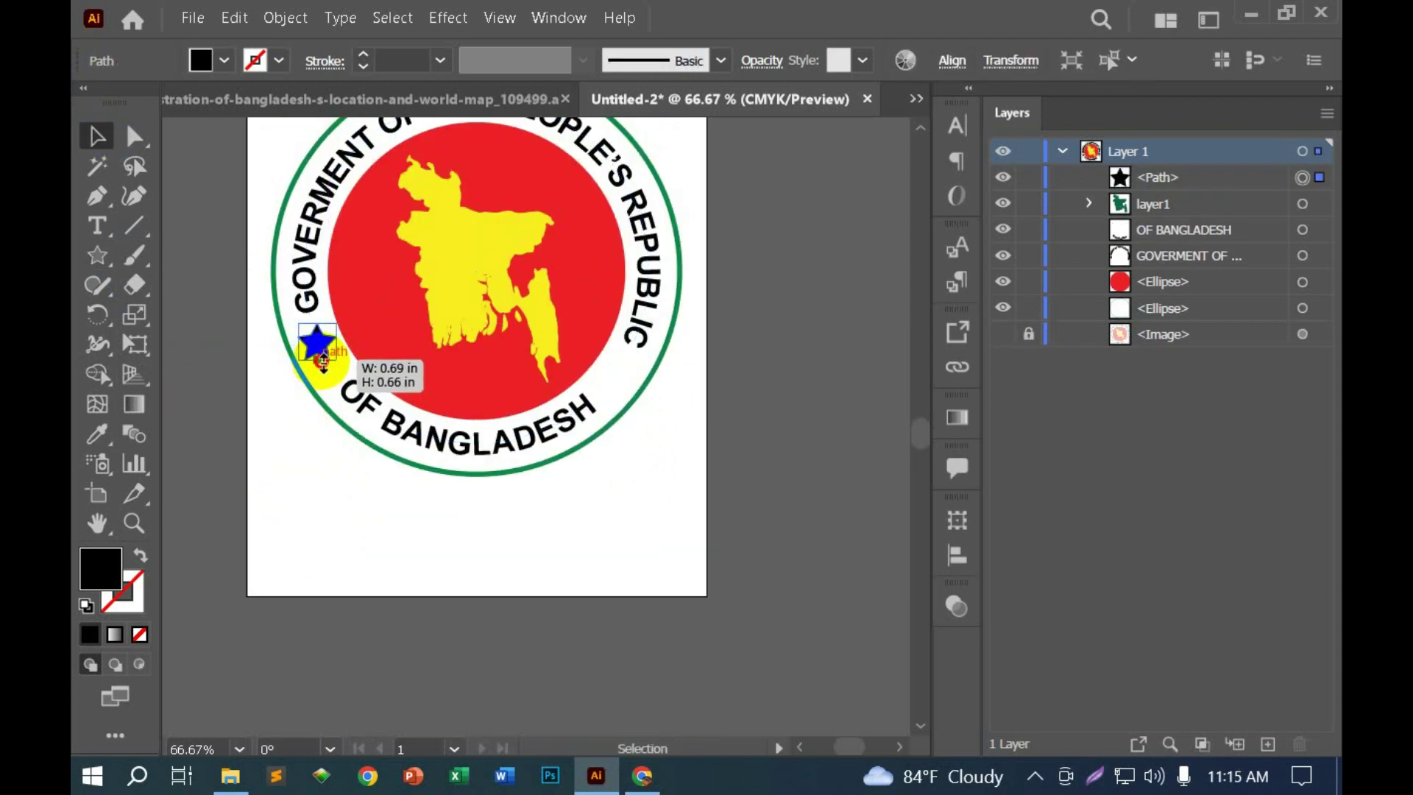
pyautogui.click(290, 458)
# Step: Duplicate the star and reflect copies onto the seal's right side
pyautogui.moveTo(324, 357); pyautogui.dragTo(343, 381)
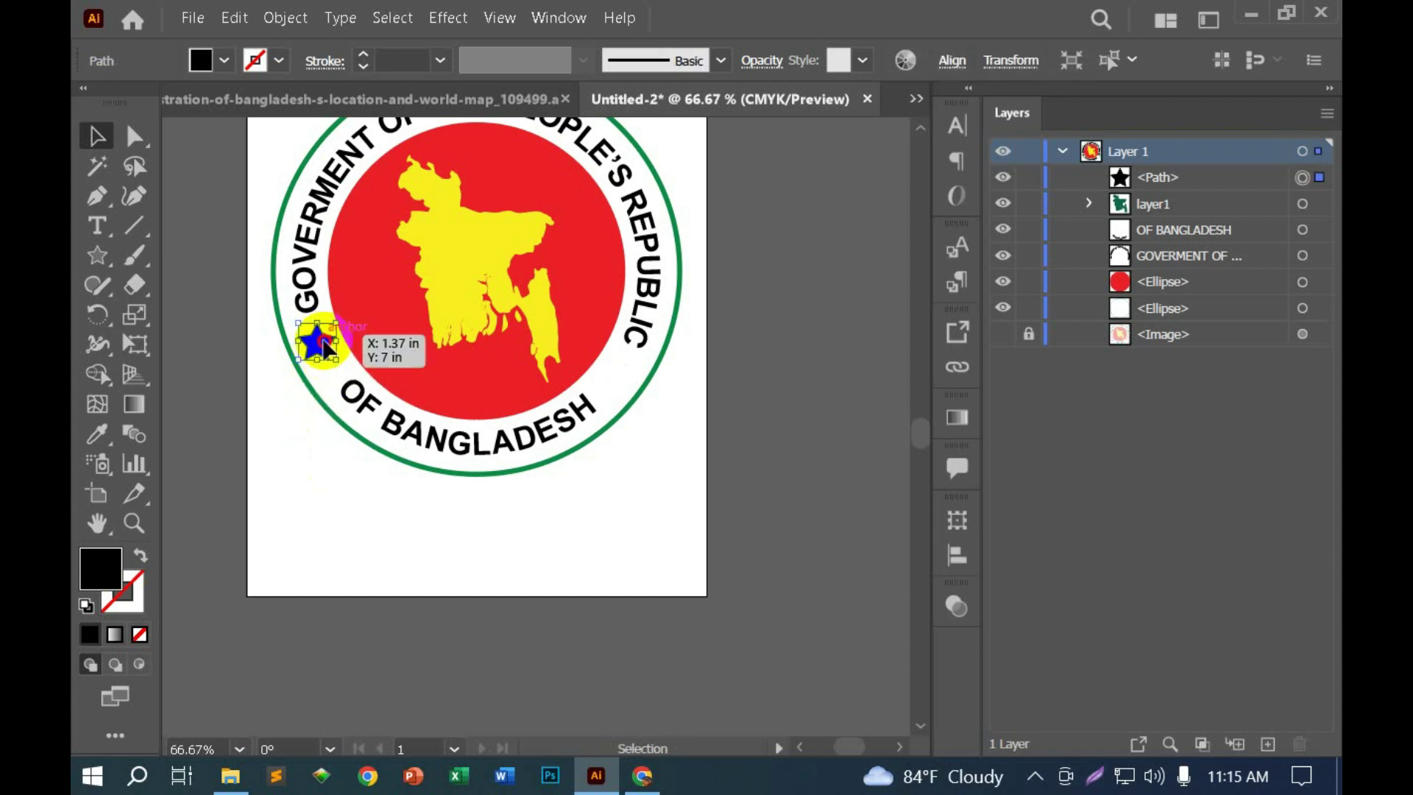
pyautogui.scroll(3, 361, 346)
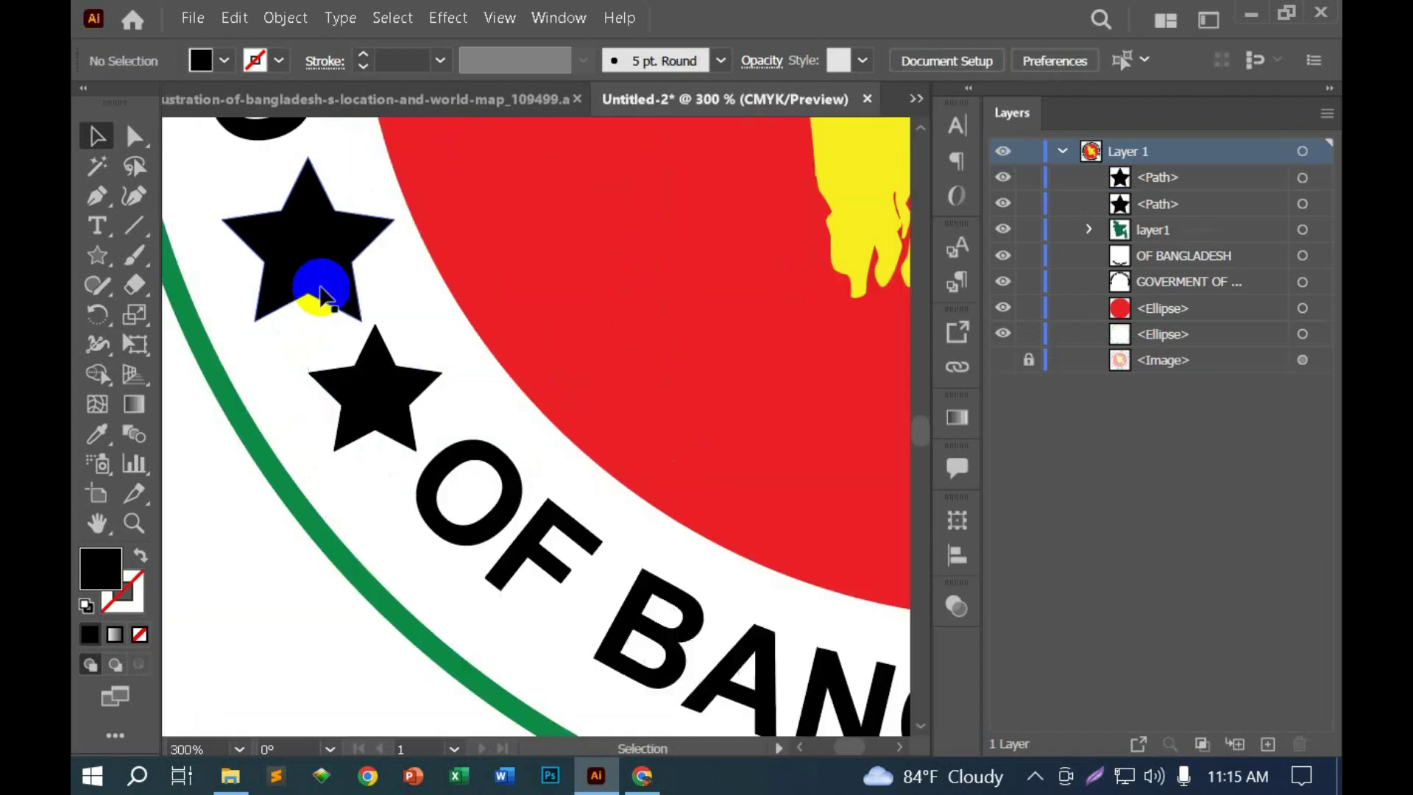
pyautogui.hotkey('ctrl', '1')
pyautogui.moveTo(376, 395)
pyautogui.mouseDown()
pyautogui.moveTo(787, 393)
pyautogui.moveTo(822, 370)
pyautogui.mouseUp()
pyautogui.rightClick(401, 398)
pyautogui.click(678, 517)
pyautogui.click(817, 642)
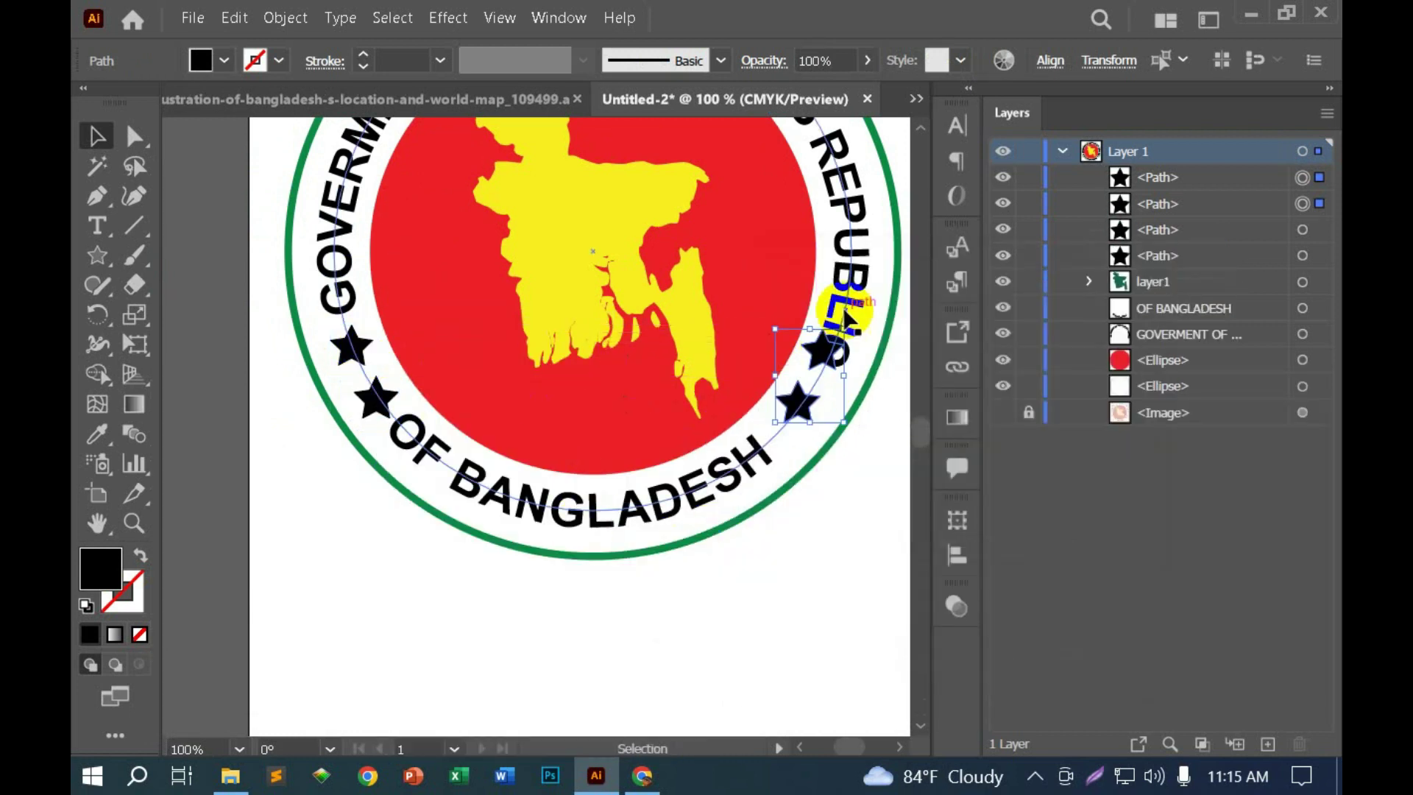
# Step: Adjust the curved text size in the Character panel
pyautogui.scroll(5, 822, 370)
pyautogui.click(736, 663)
pyautogui.click(956, 126)
pyautogui.click(1303, 333)
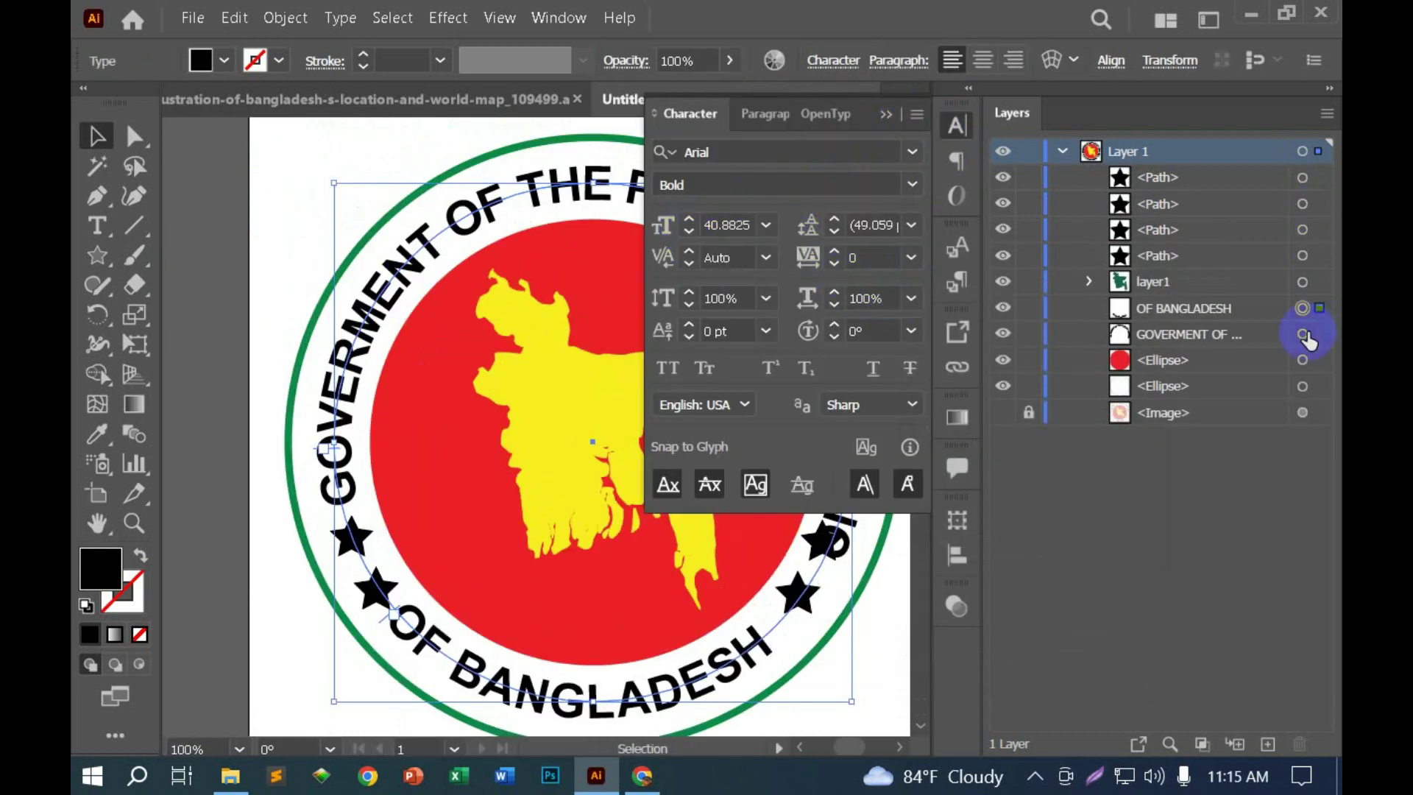
pyautogui.click(689, 231)
pyautogui.click(894, 117)
pyautogui.click(308, 213)
# Step: Fill all four stars red
pyautogui.scroll(-3, 308, 214)
pyautogui.click(1293, 284)
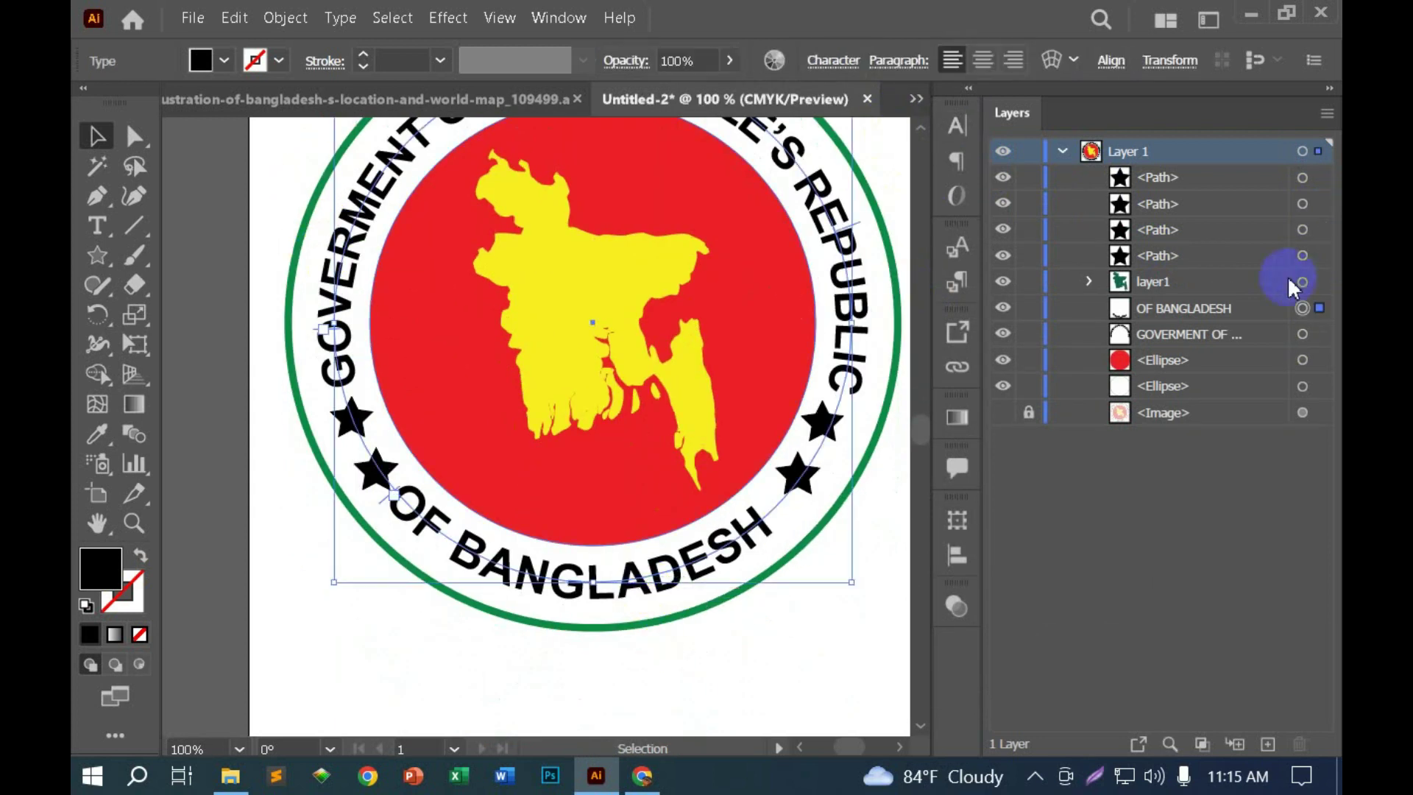
pyautogui.hotkey('ctrl', 't')
pyautogui.click(373, 511)
pyautogui.hotkey('ctrl', '-')
pyautogui.hotkey('ctrl', '-')
pyautogui.hotkey('ctrl', '-')
pyautogui.hotkey('ctrl', '+')
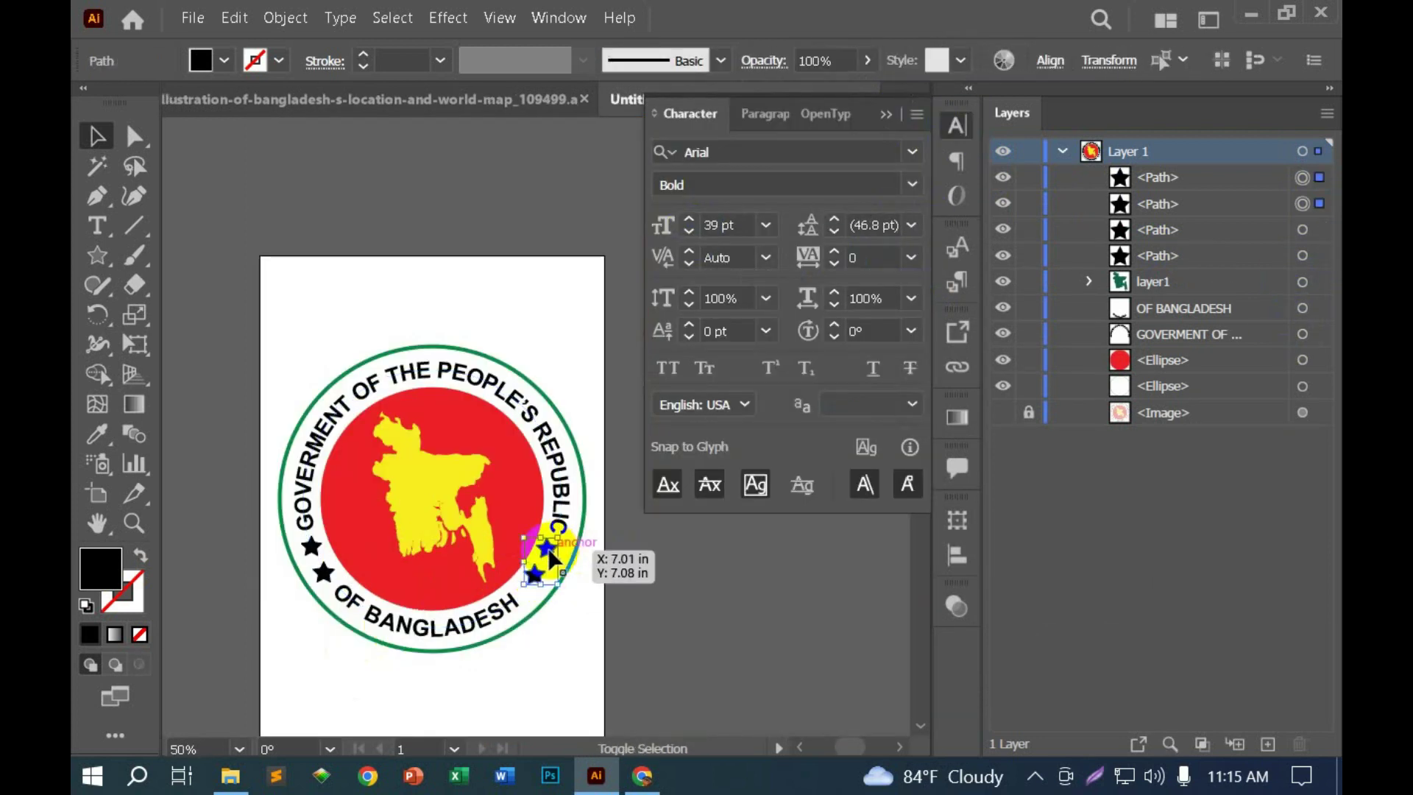
pyautogui.click(551, 578)
pyautogui.click(200, 61)
pyautogui.hotkey('ctrl', '-')
pyautogui.click(925, 131)
pyautogui.hotkey('ctrl', '+')
pyautogui.hotkey('ctrl', '+')
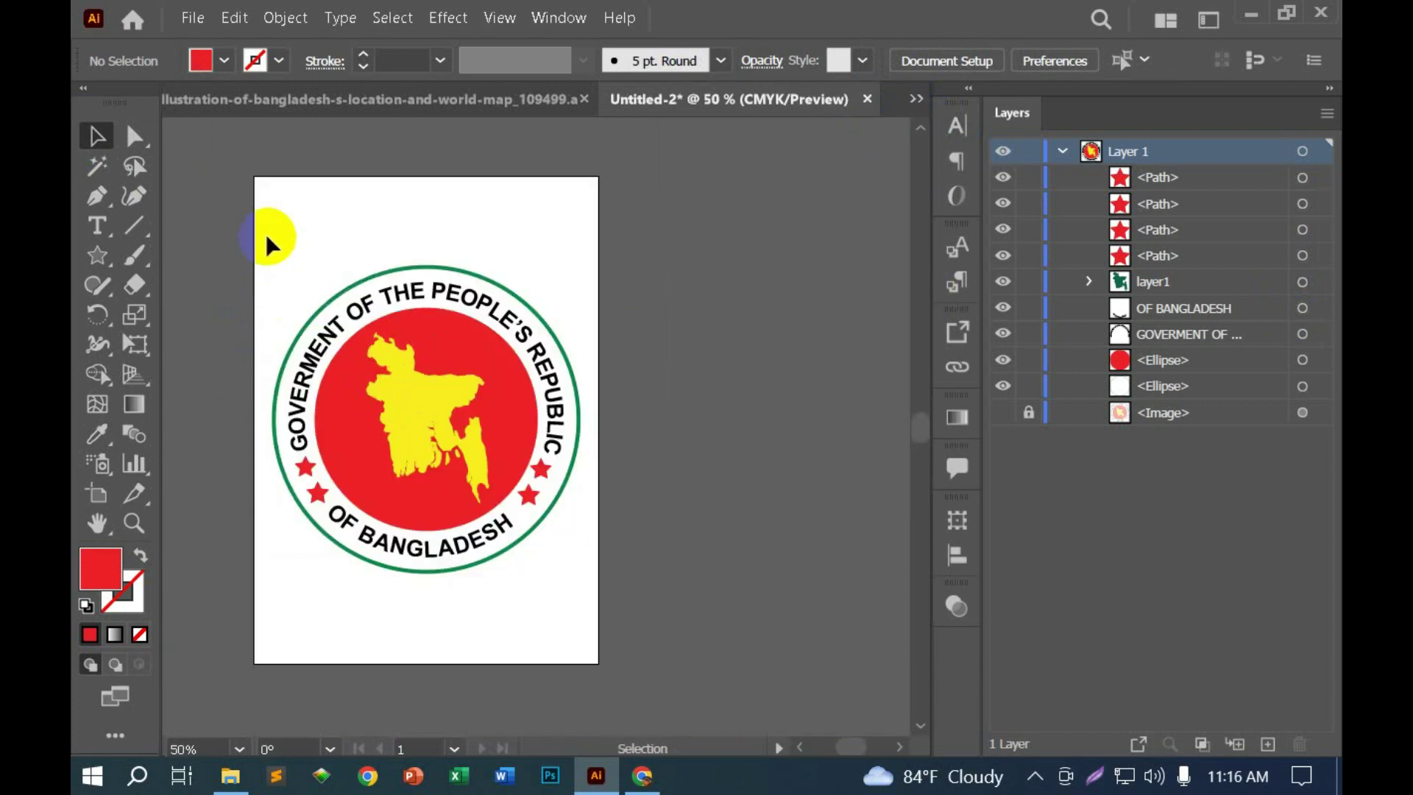
# Step: Draw a red rectangle and a red hexagon beside the page
pyautogui.press('m')
pyautogui.moveTo(685, 291); pyautogui.dragTo(838, 456)
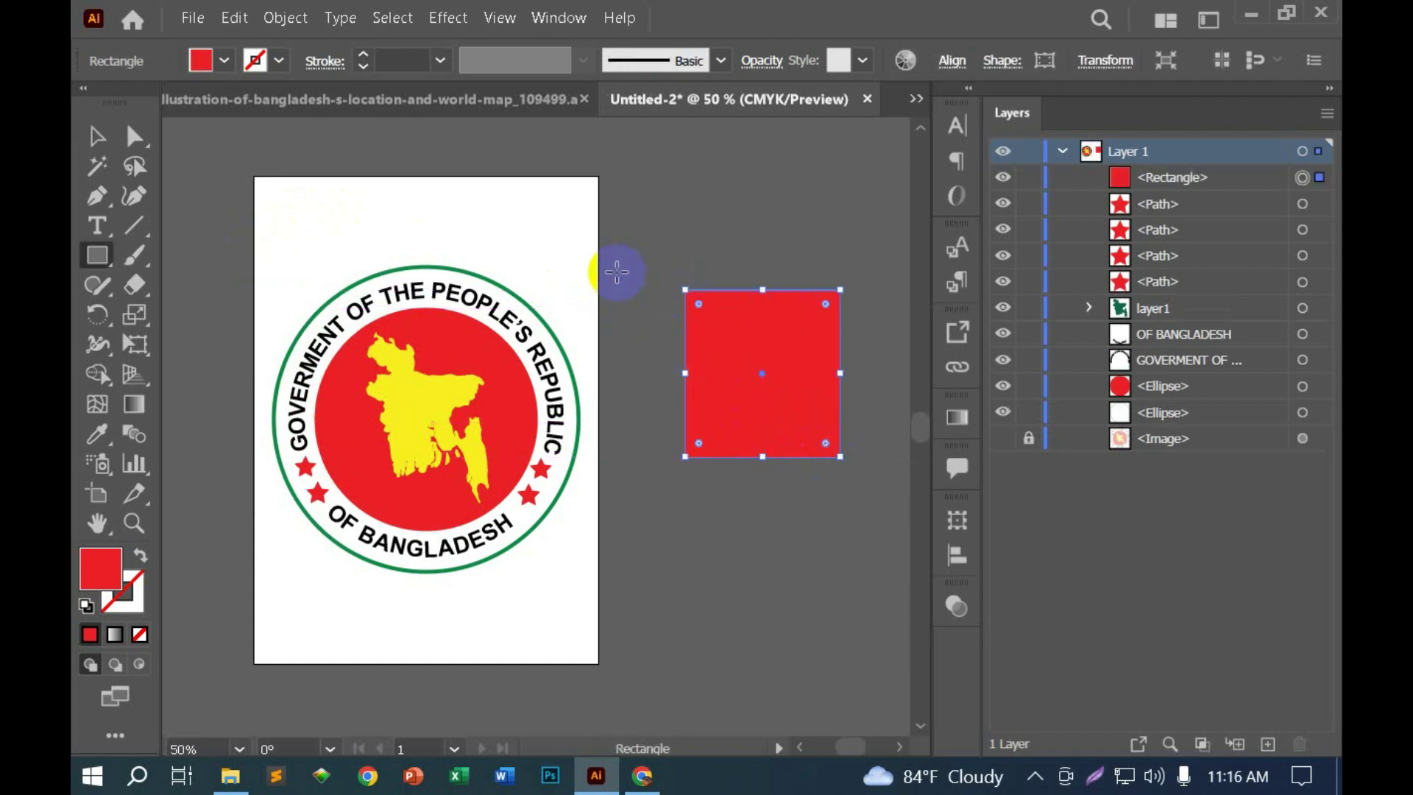
pyautogui.moveTo(698, 244); pyautogui.dragTo(482, 261)
pyautogui.moveTo(97, 255)
pyautogui.mouseDown()
pyautogui.moveTo(152, 280)
pyautogui.moveTo(184, 341)
pyautogui.mouseUp()
pyautogui.moveTo(708, 277)
pyautogui.mouseDown()
pyautogui.moveTo(791, 403)
pyautogui.moveTo(749, 336)
pyautogui.mouseUp()
pyautogui.click(97, 135)
# Step: Run placeholder path text around the hexagon and the red rectangle
pyautogui.moveTo(96, 226); pyautogui.dragTo(177, 280)
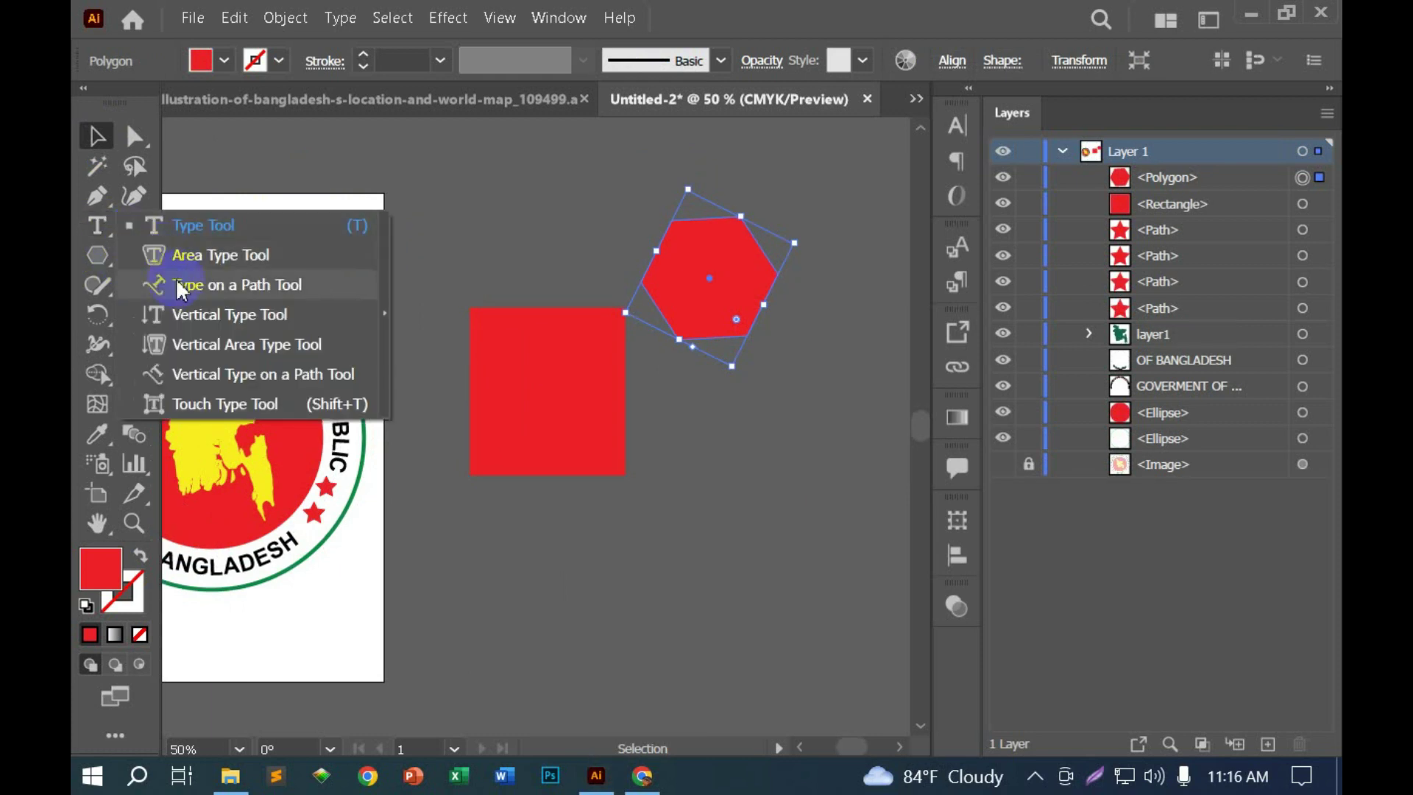
pyautogui.click(649, 261)
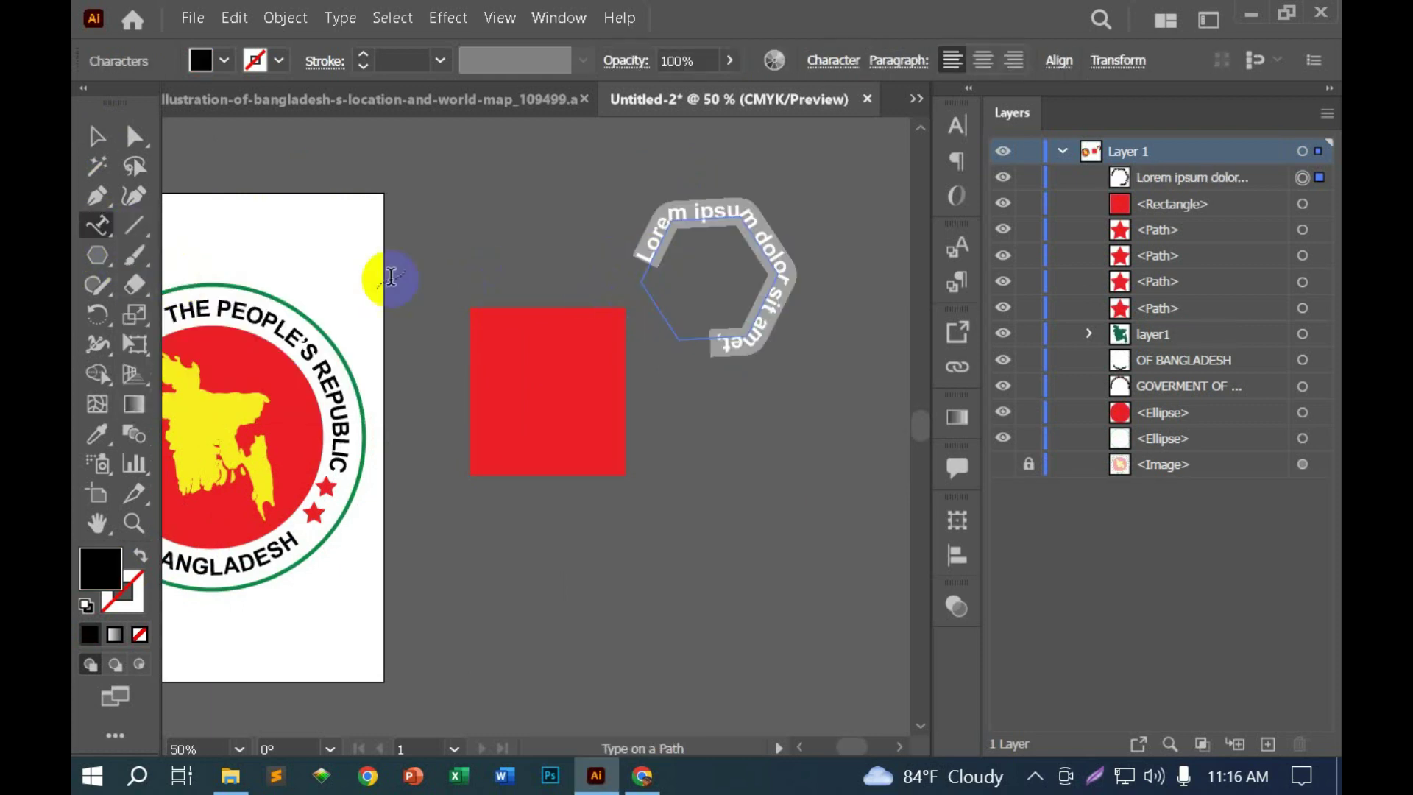
pyautogui.click(505, 302)
pyautogui.click(96, 135)
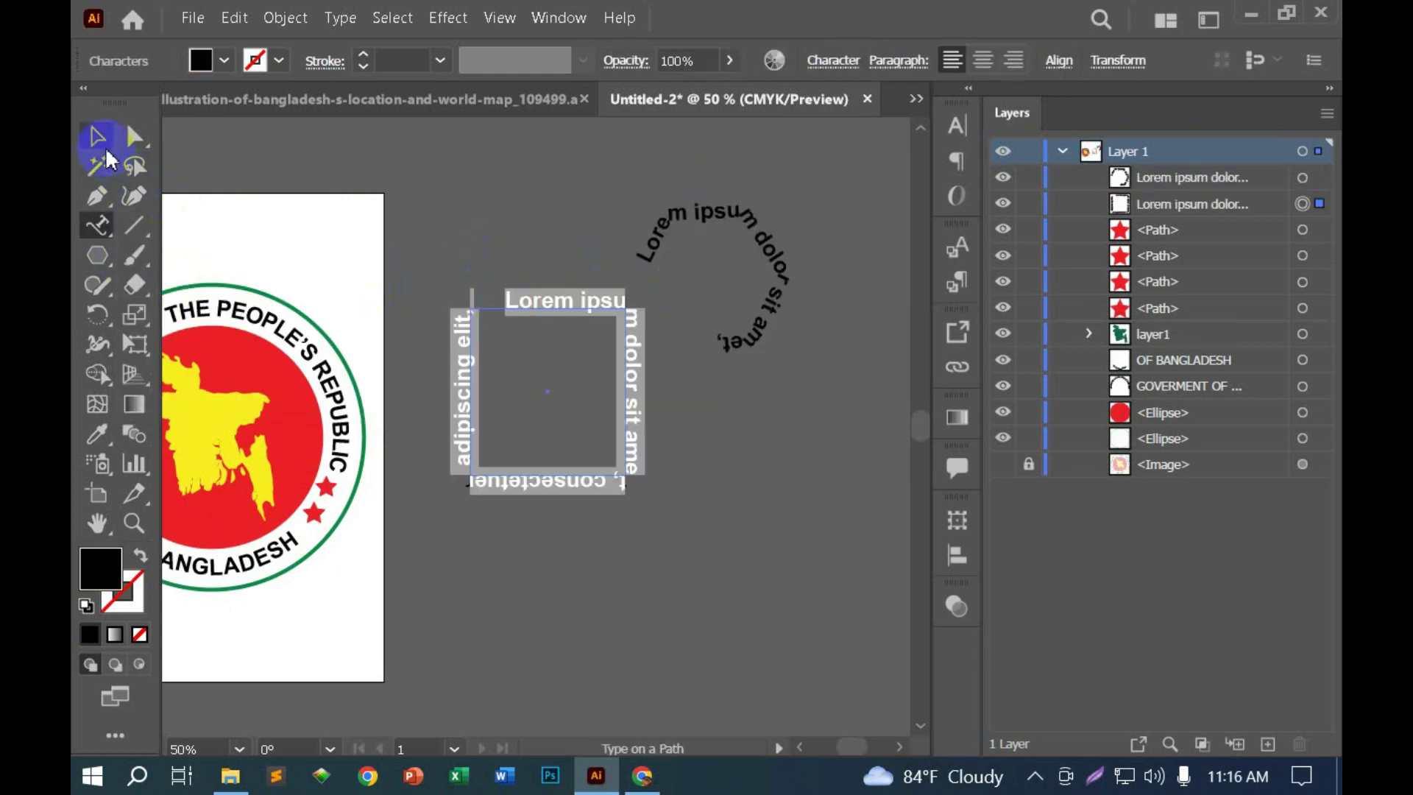
pyautogui.click(587, 213)
pyautogui.moveTo(586, 213); pyautogui.dragTo(319, 248)
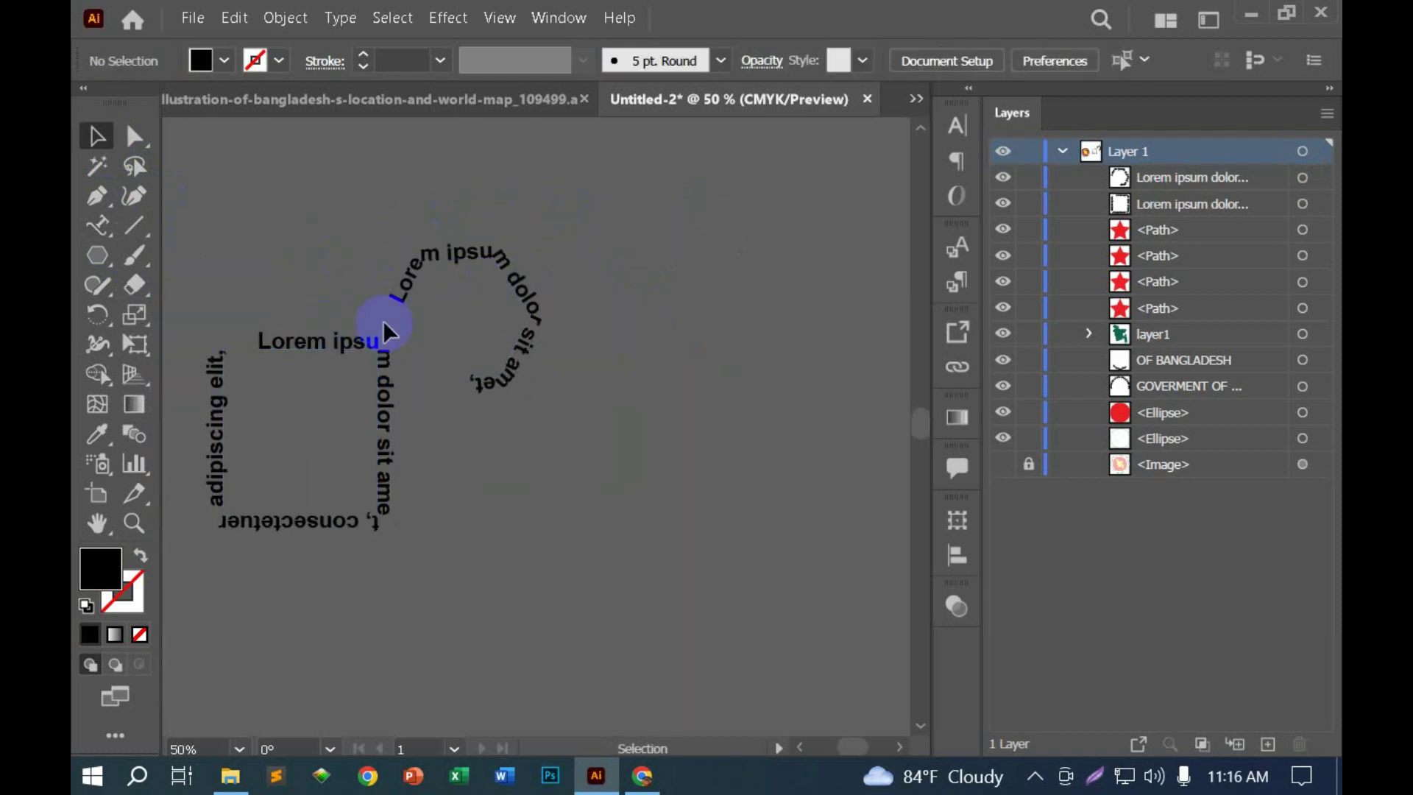
# Step: Draw a black square and fill it with placeholder area text
pyautogui.moveTo(97, 256); pyautogui.dragTo(213, 252)
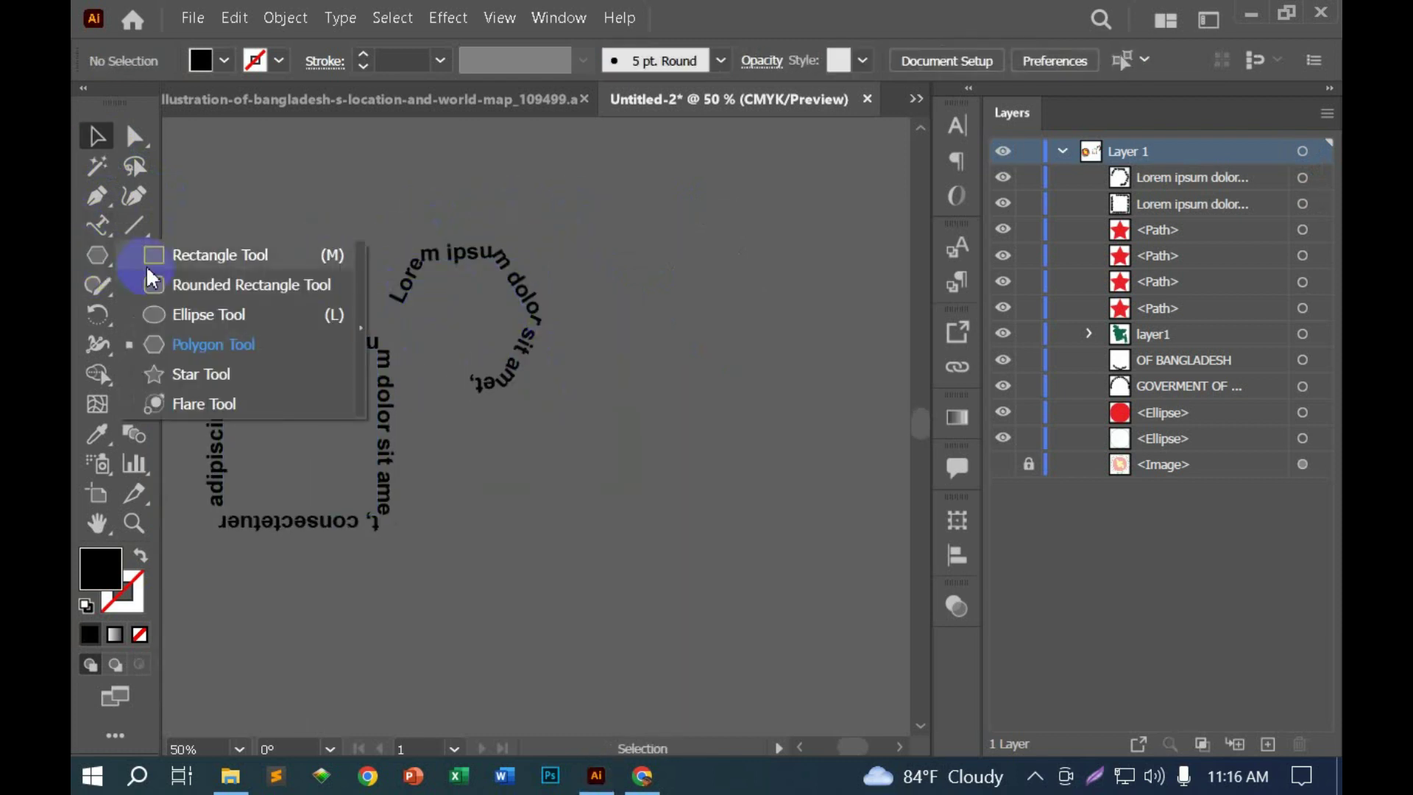
pyautogui.moveTo(531, 443); pyautogui.dragTo(686, 589)
pyautogui.scroll(-3, 331, 368)
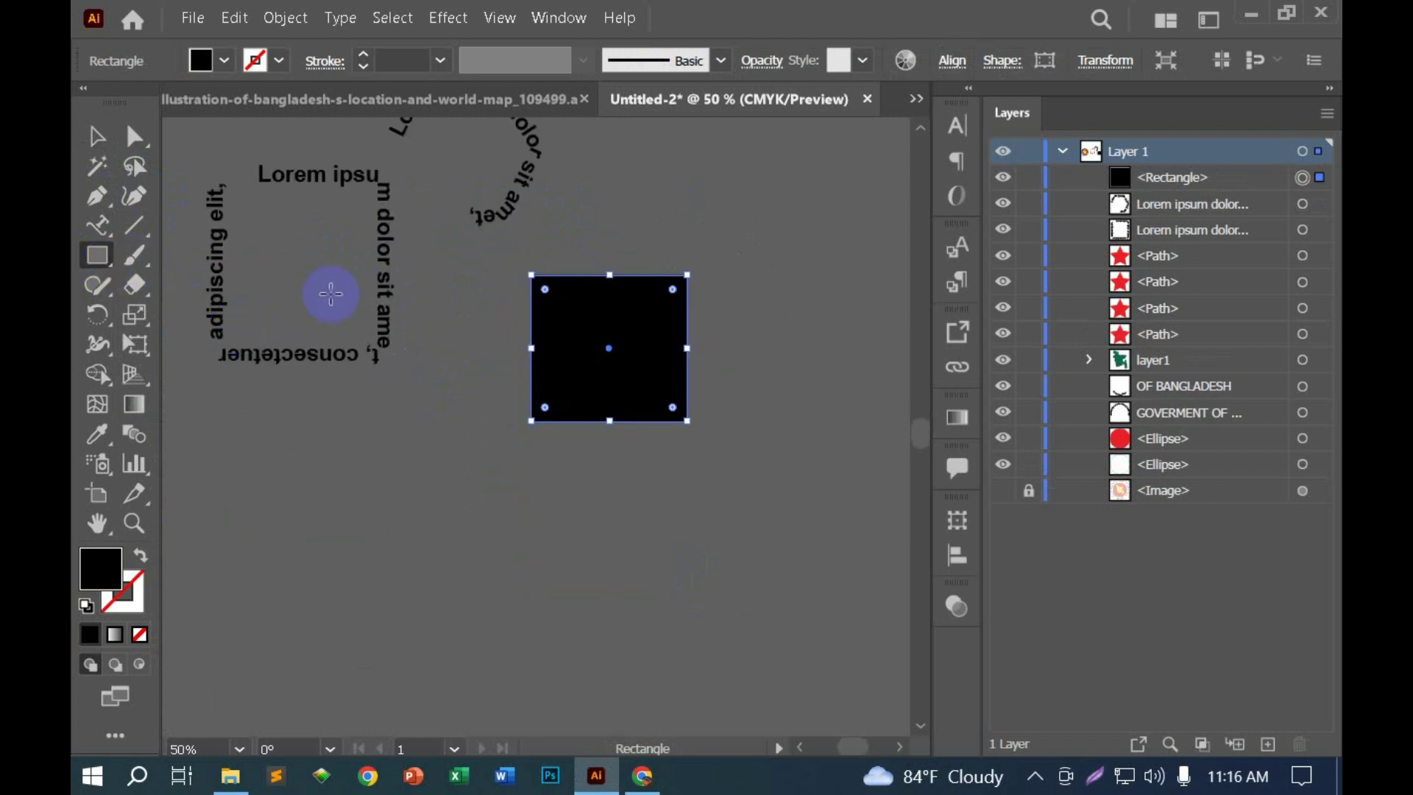
pyautogui.press('t')
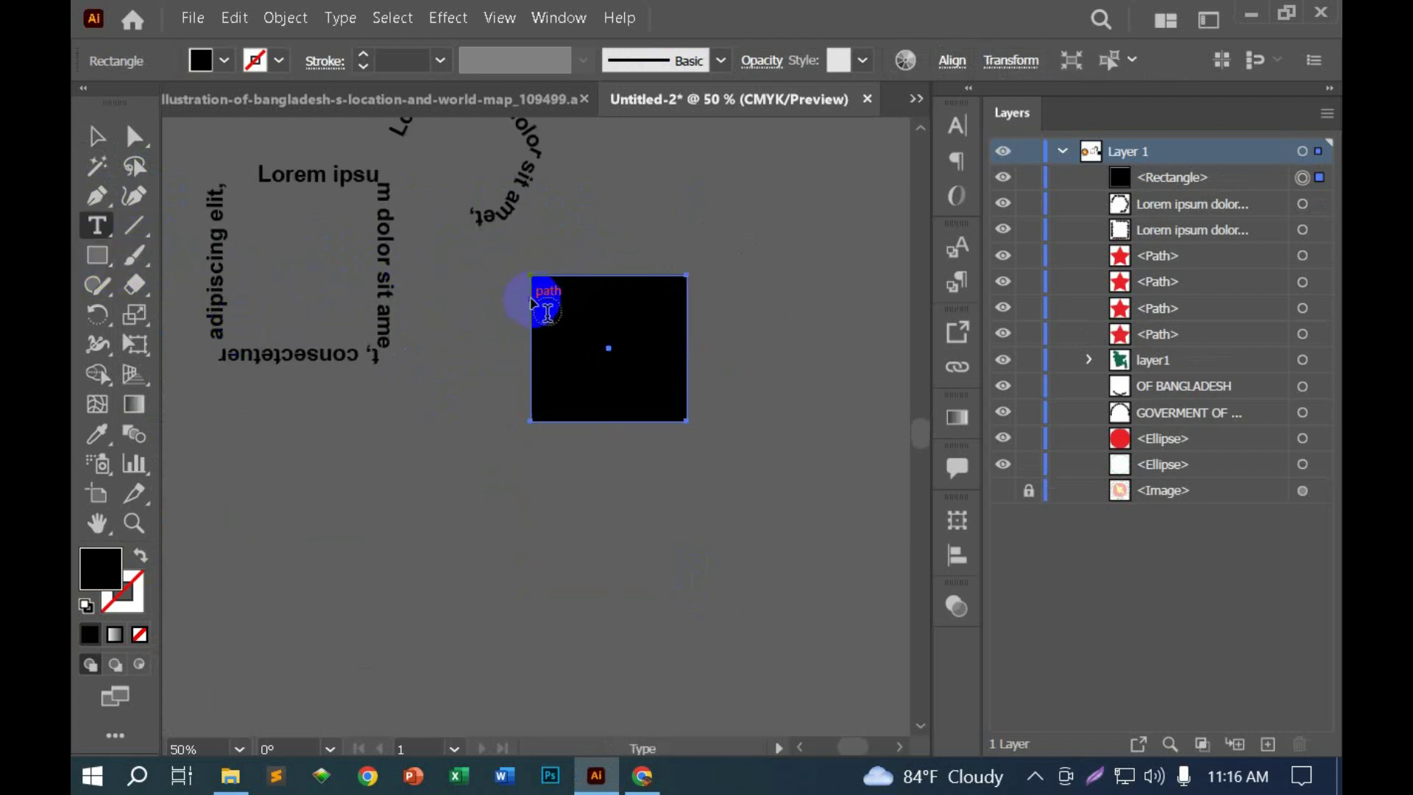
pyautogui.click(532, 300)
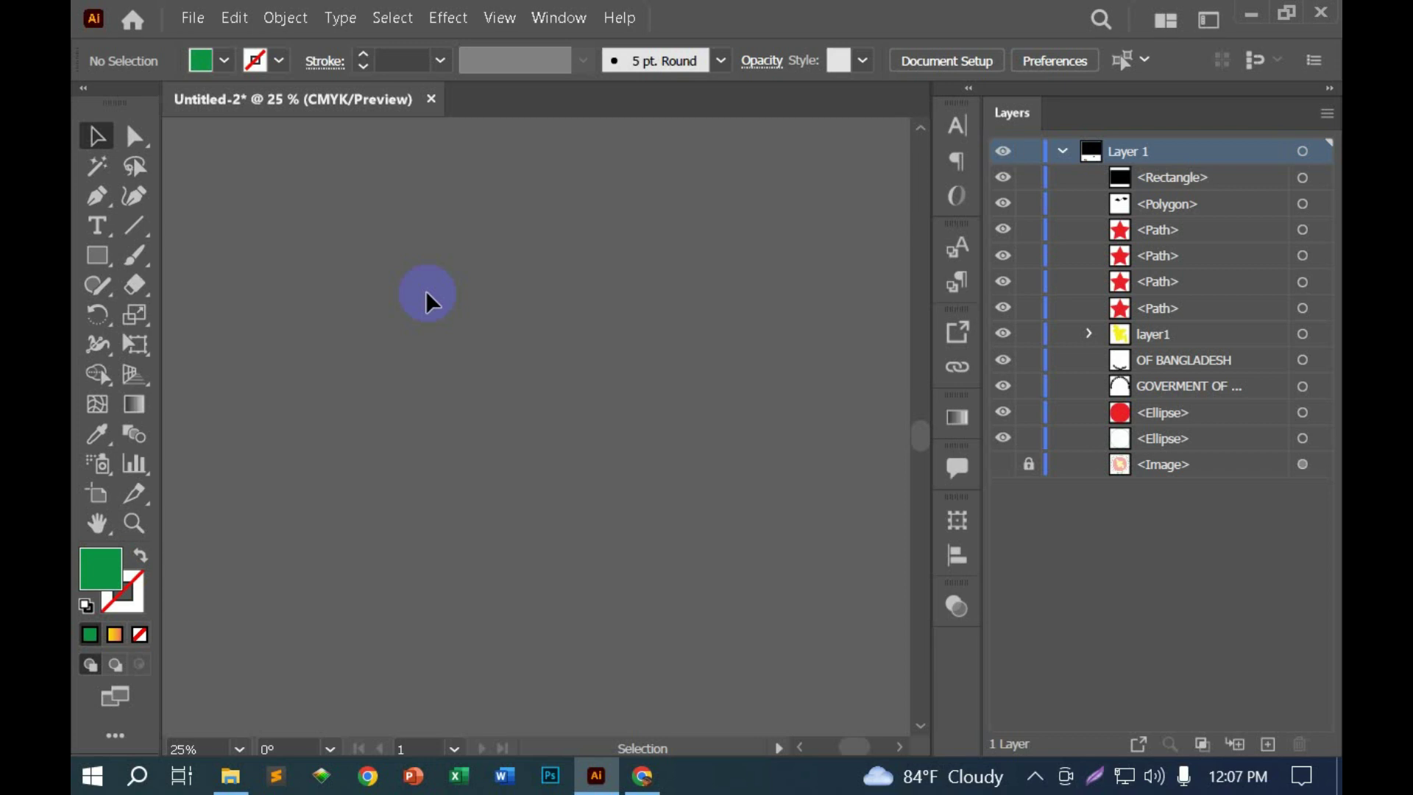
# Step: Create a rectangle of width 4.5 and height 6 via the Rectangle dialog
pyautogui.press('m')
pyautogui.click(376, 207)
pyautogui.write('4.5')
pyautogui.press('Tab')
pyautogui.write('6')
pyautogui.press('Return')
pyautogui.press('v')
pyautogui.hotkey('ctrl', '=')
pyautogui.hotkey('ctrl', '=')
pyautogui.hotkey('ctrl', '=')
pyautogui.hotkey('ctrl', '-')
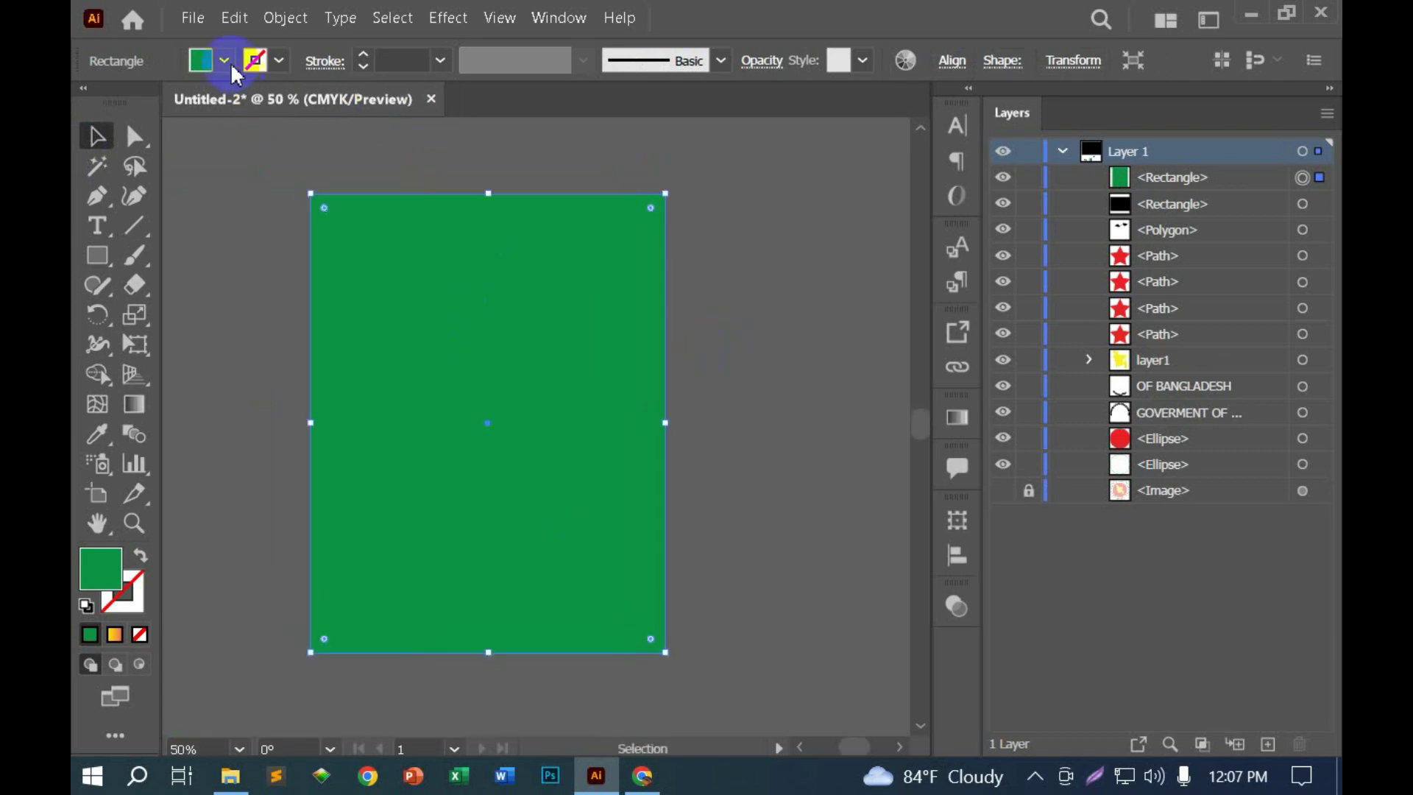
# Step: Fill the new rectangle white and deselect it
pyautogui.click(224, 59)
pyautogui.click(125, 100)
pyautogui.click(236, 326)
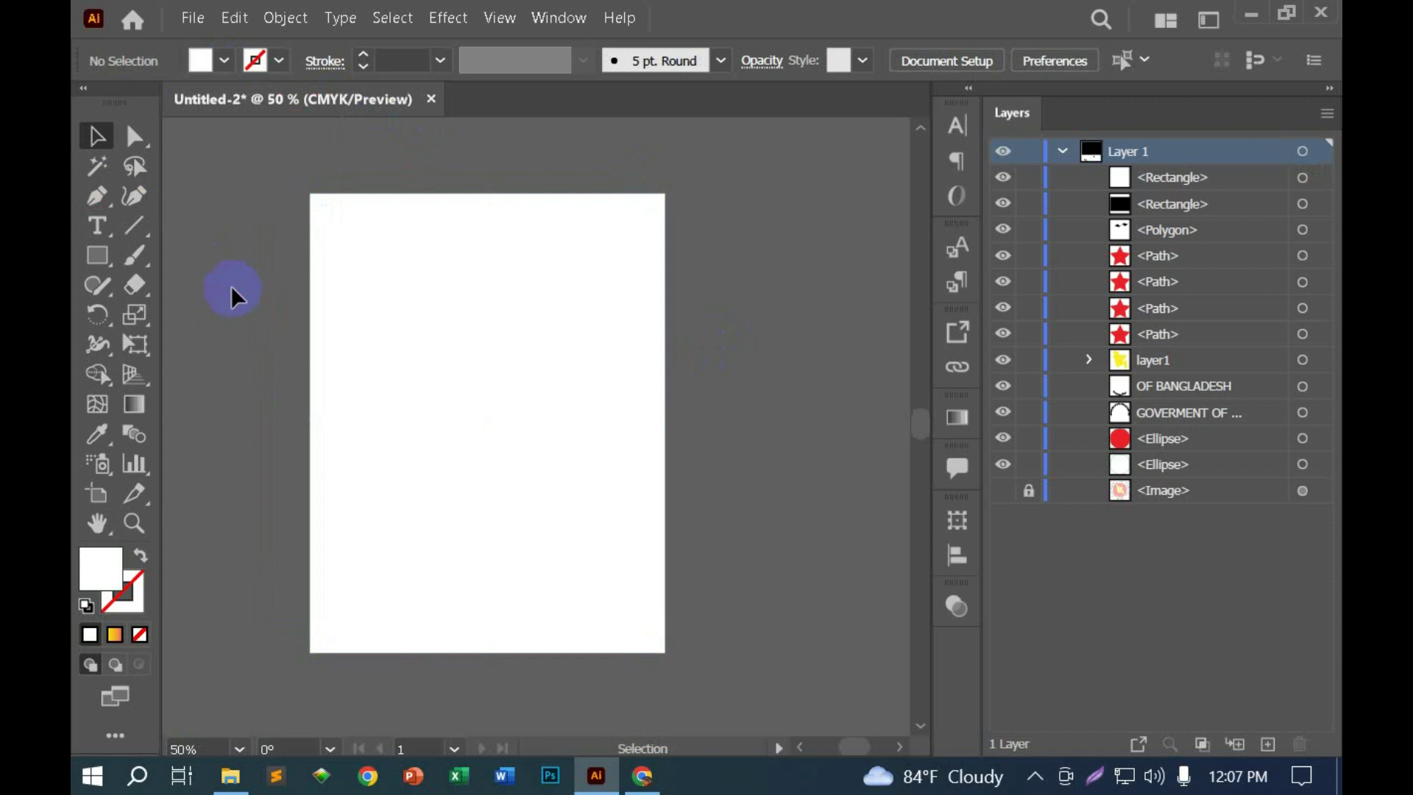
pyautogui.press('m')
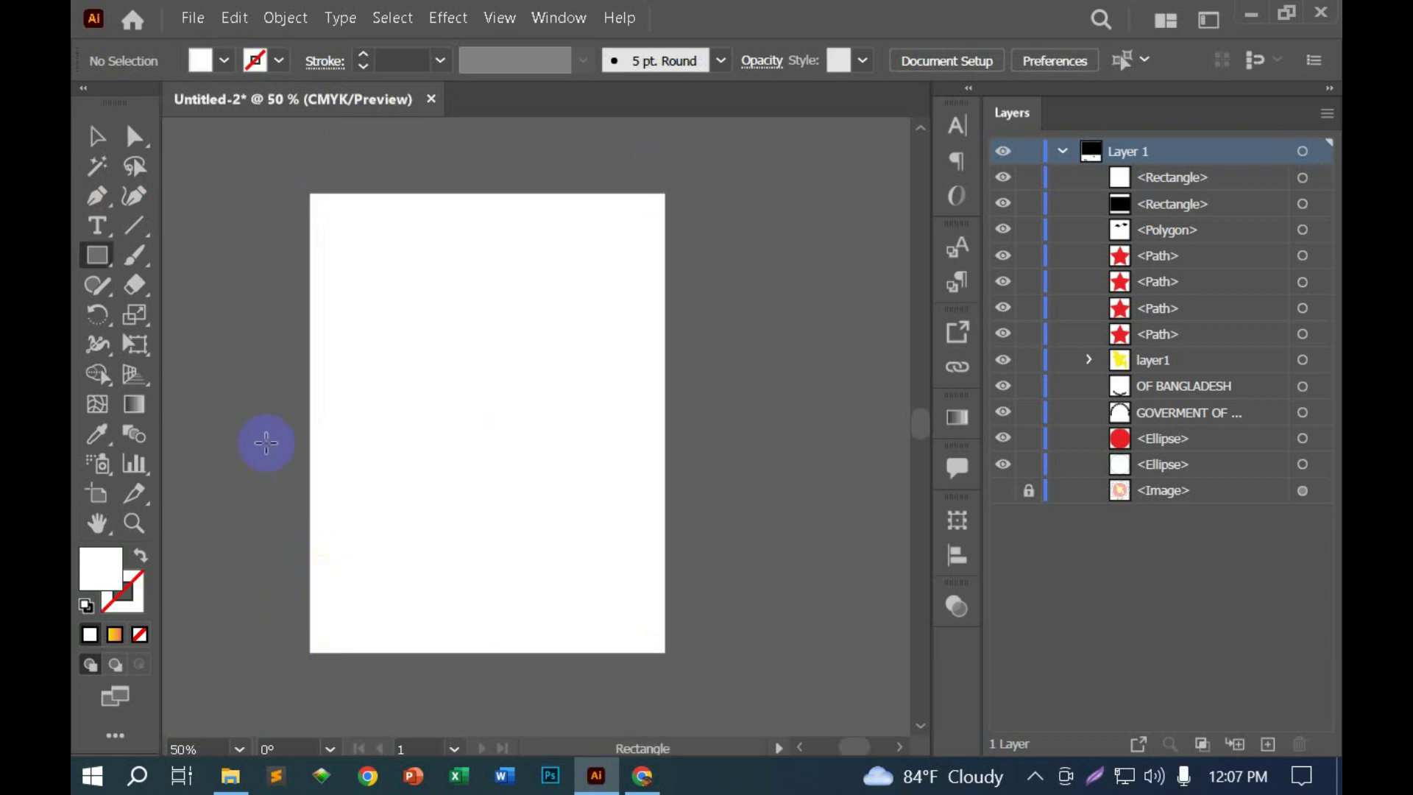
pyautogui.click(224, 63)
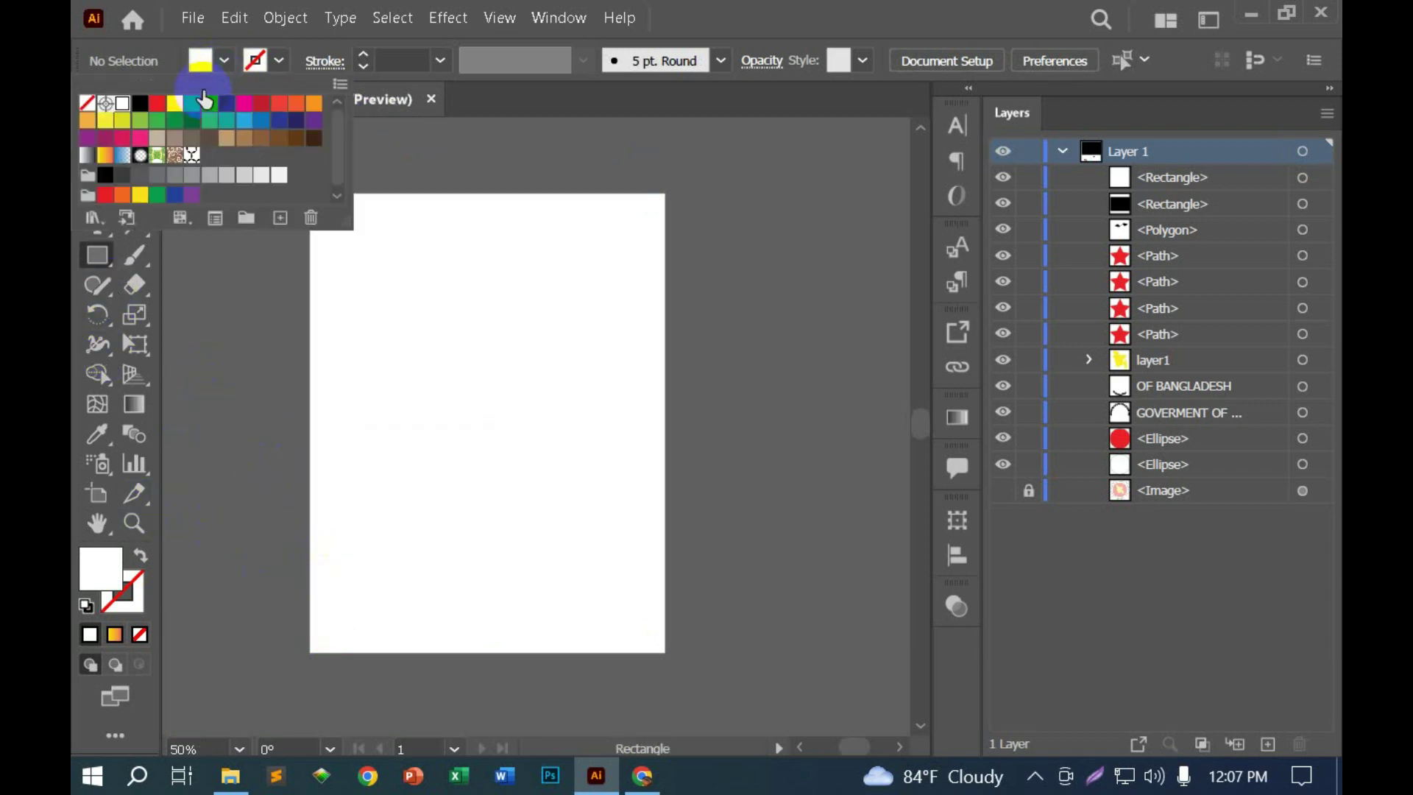
pyautogui.click(214, 110)
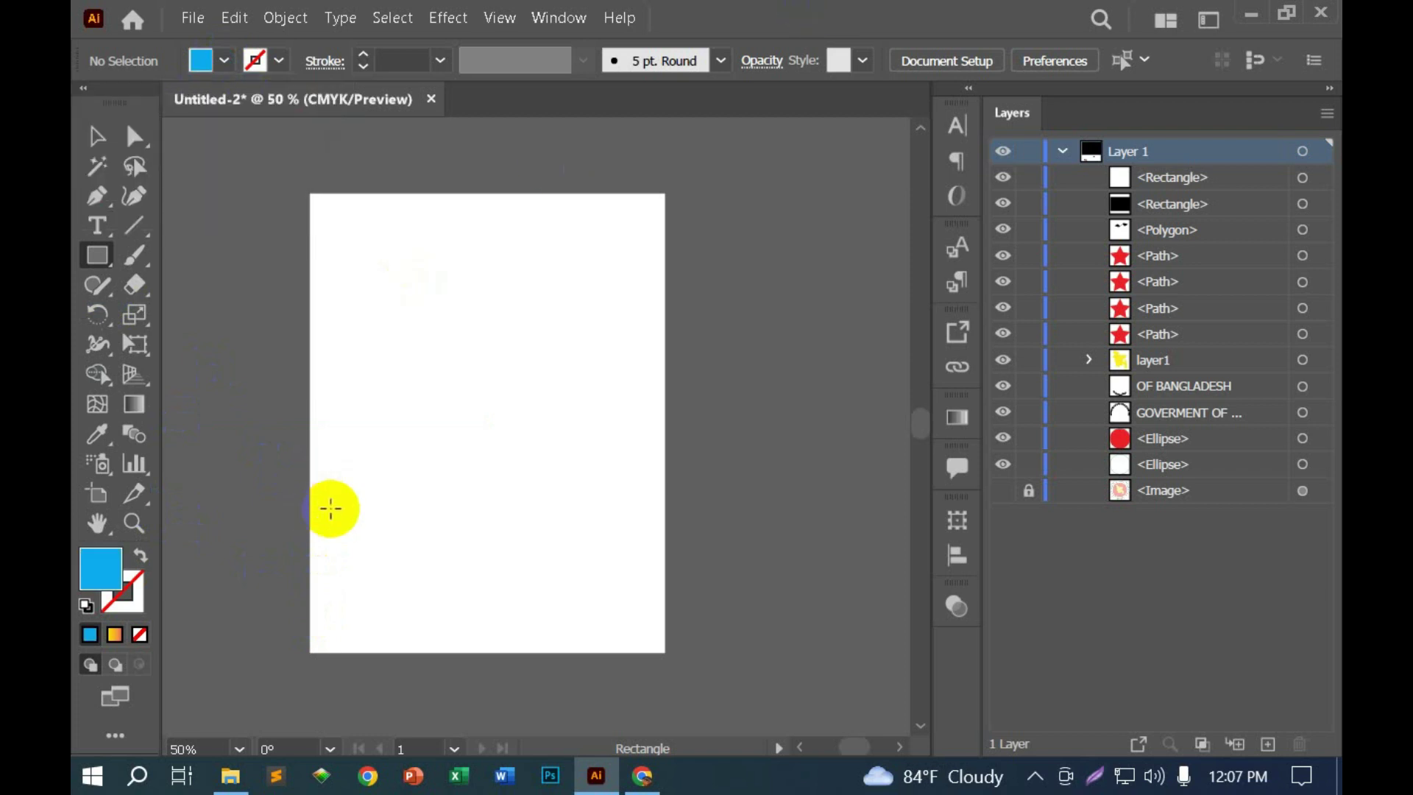
pyautogui.press('p')
pyautogui.click(381, 680)
pyautogui.moveTo(710, 578); pyautogui.dragTo(788, 585)
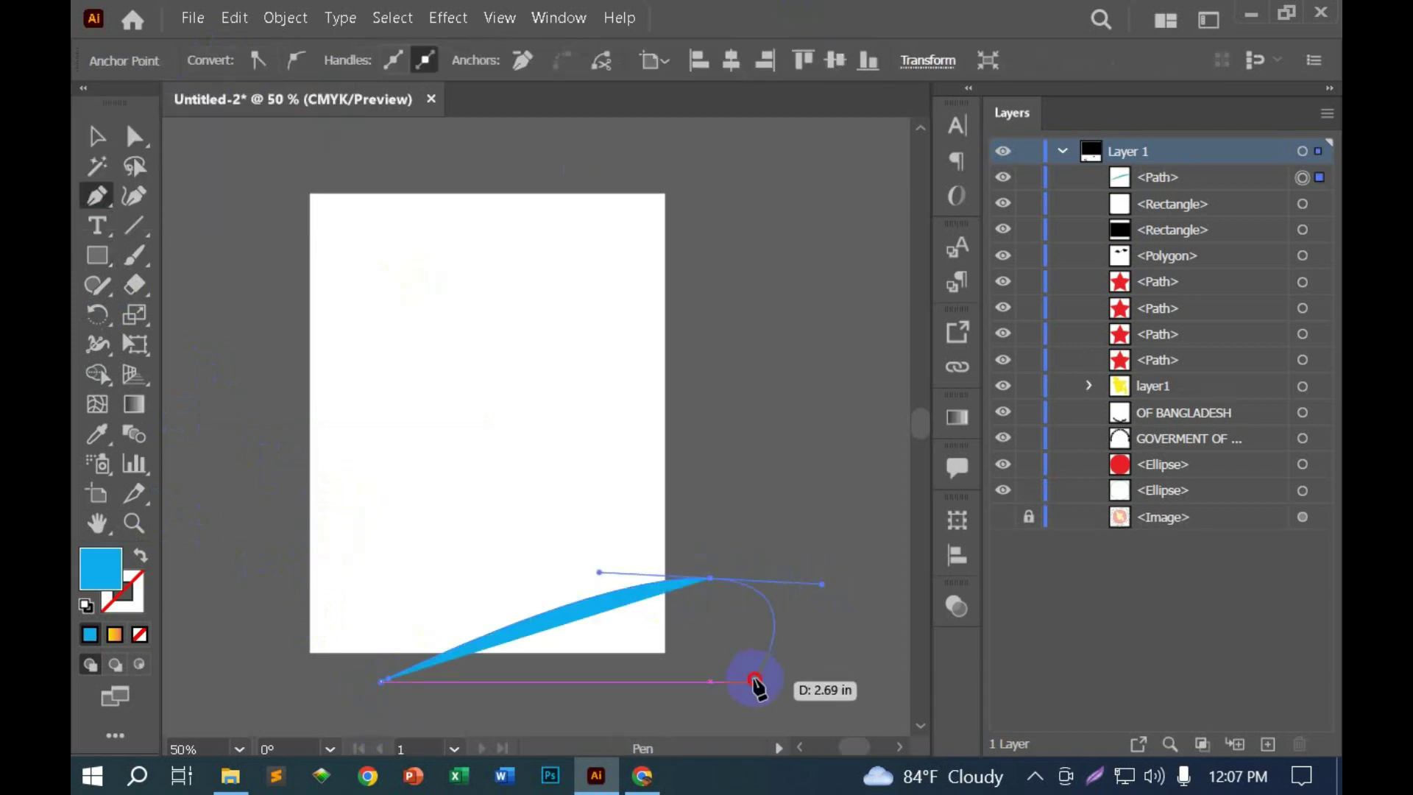
pyautogui.click(755, 681)
pyautogui.click(627, 715)
pyautogui.click(381, 681)
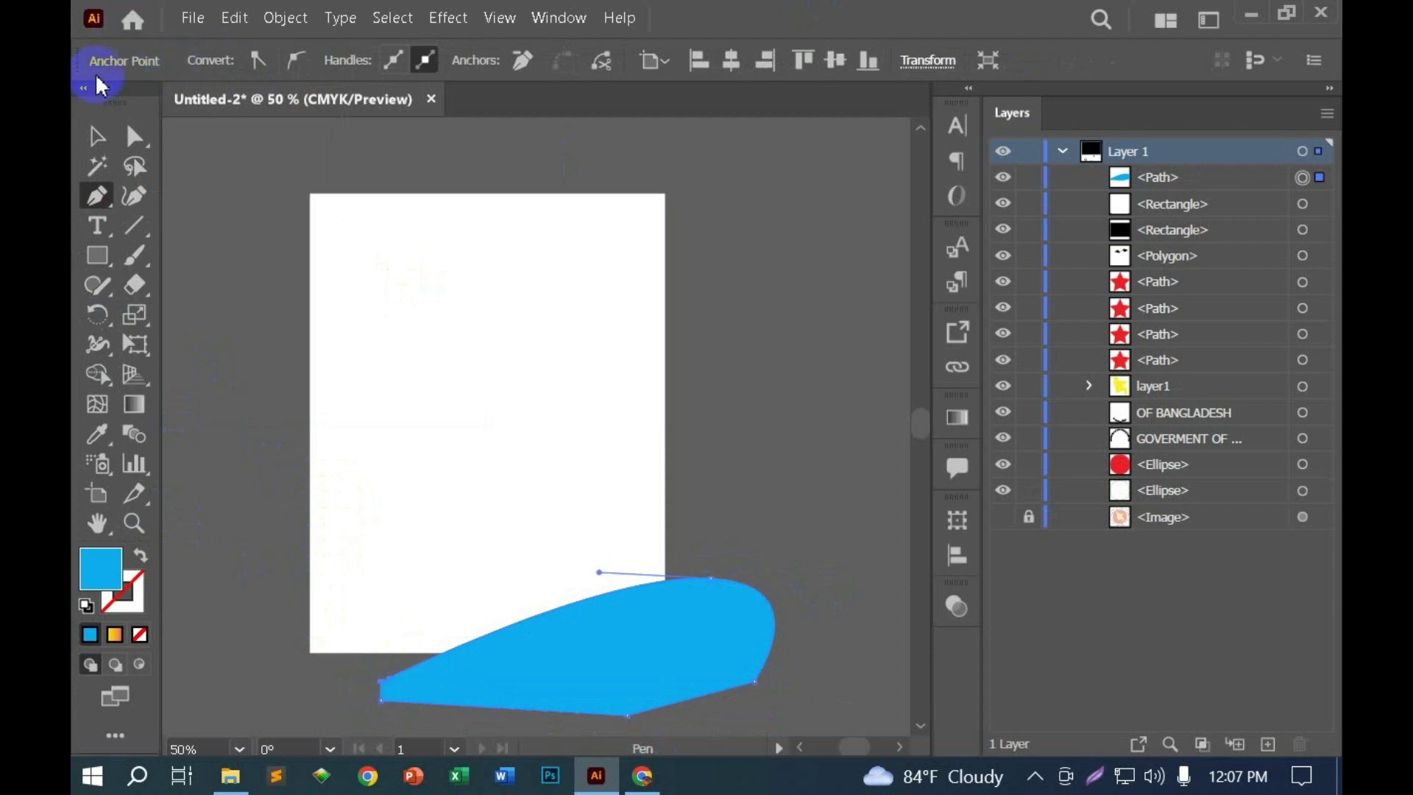
pyautogui.click(97, 135)
pyautogui.click(266, 345)
pyautogui.click(638, 630)
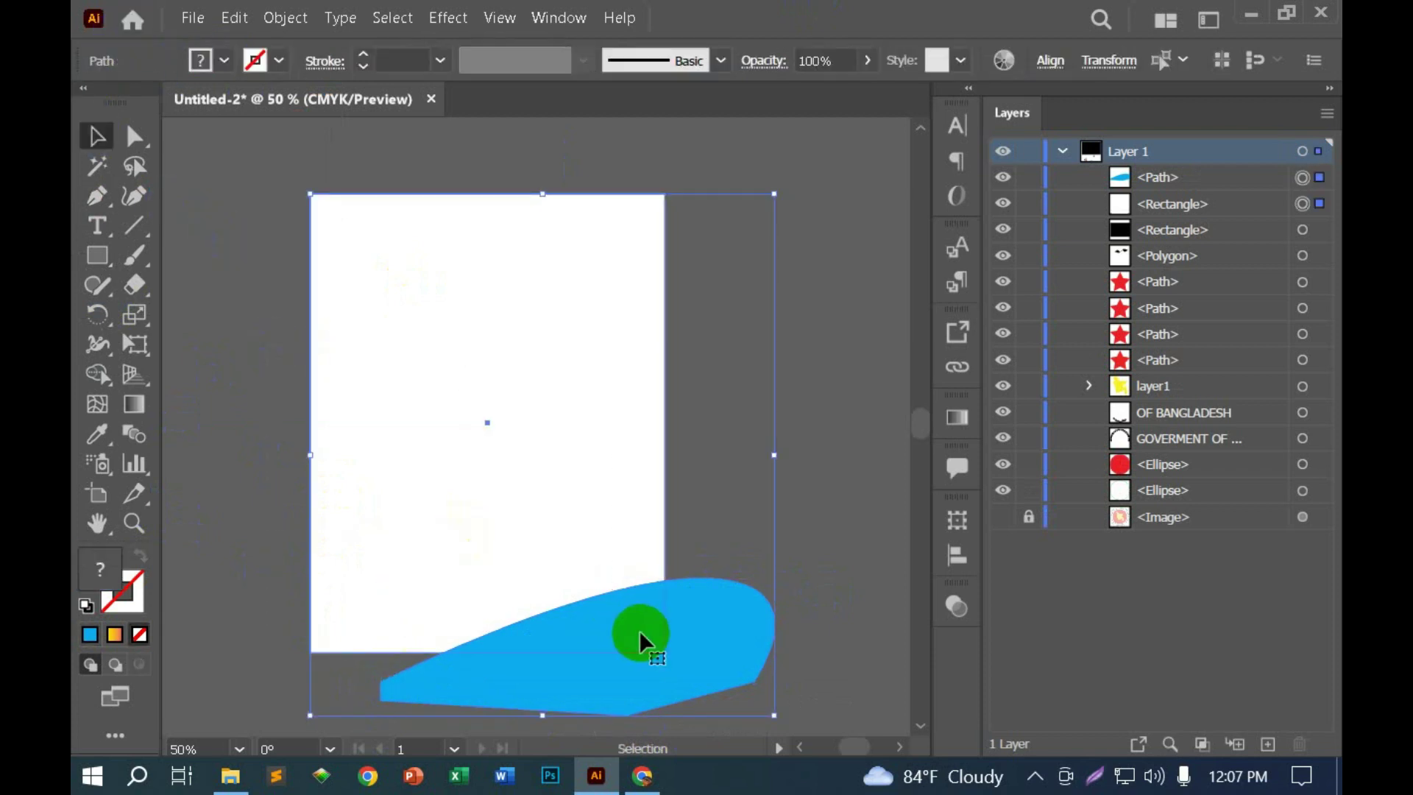
pyautogui.hotkey('shift', 'm')
pyautogui.keyDown('alt'); pyautogui.click(707, 632); pyautogui.keyUp('alt')
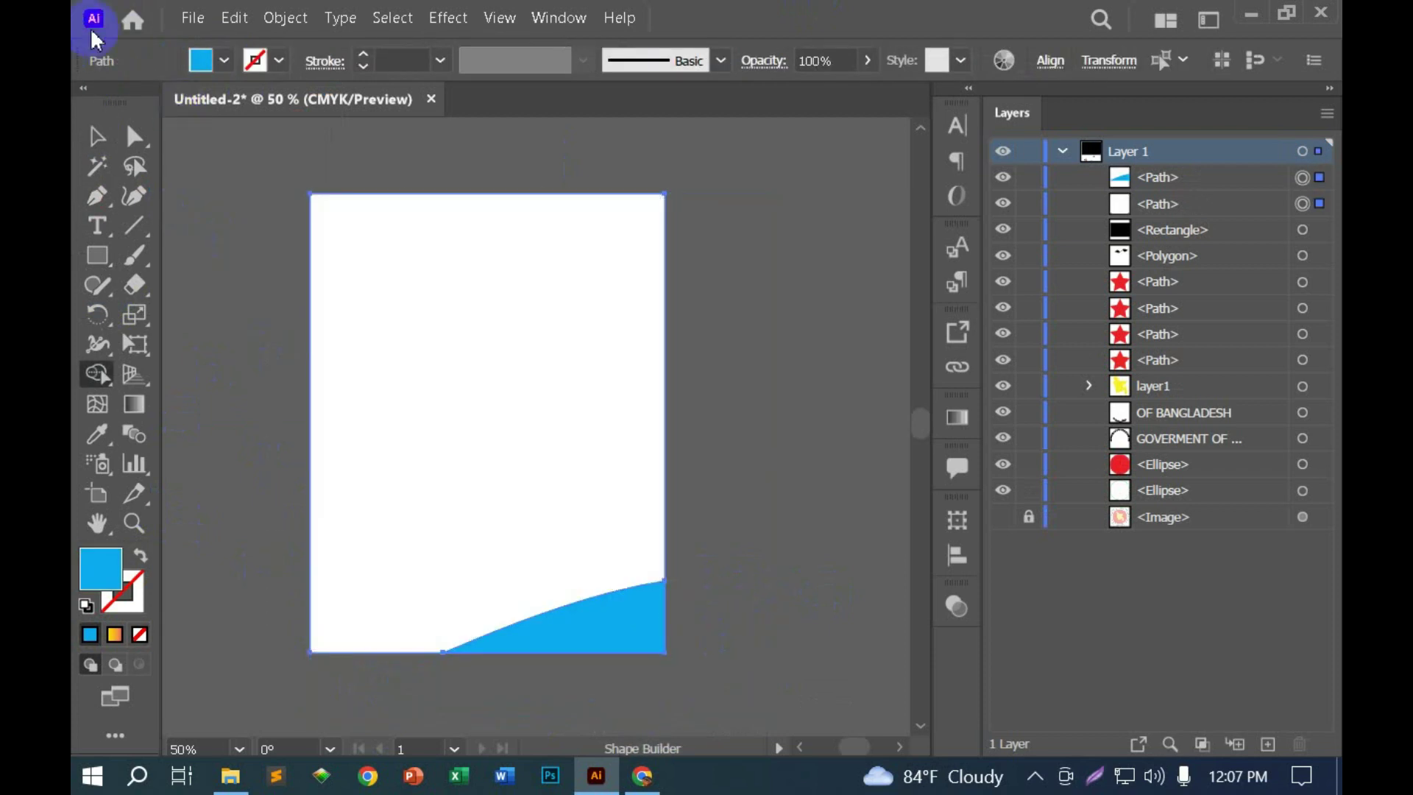
pyautogui.click(96, 136)
pyautogui.click(263, 225)
pyautogui.hotkey('ctrl', 'z')
pyautogui.click(353, 265)
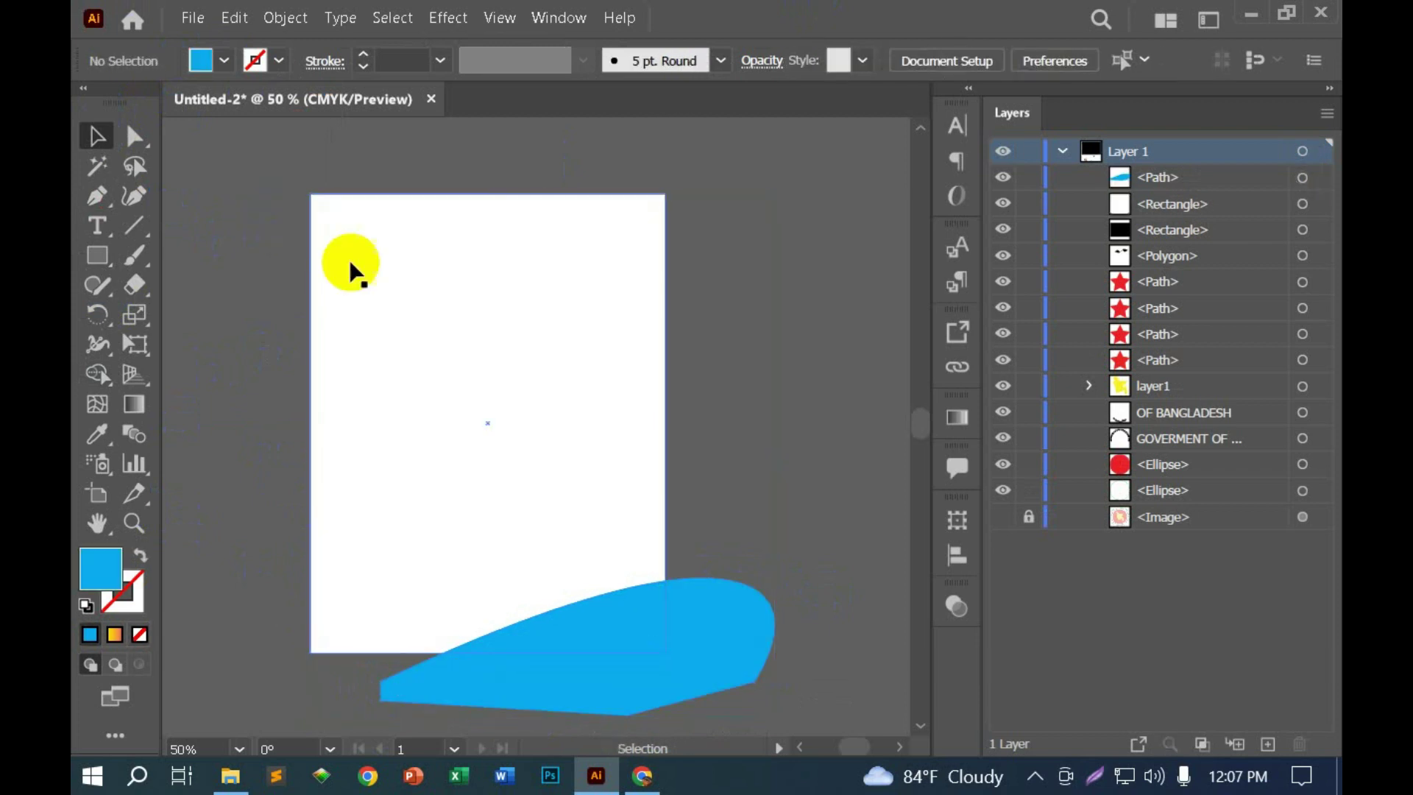
pyautogui.hotkey('ctrl', 'c')
pyautogui.hotkey('ctrl', 'f')
pyautogui.rightClick(473, 236)
pyautogui.moveTo(540, 626)
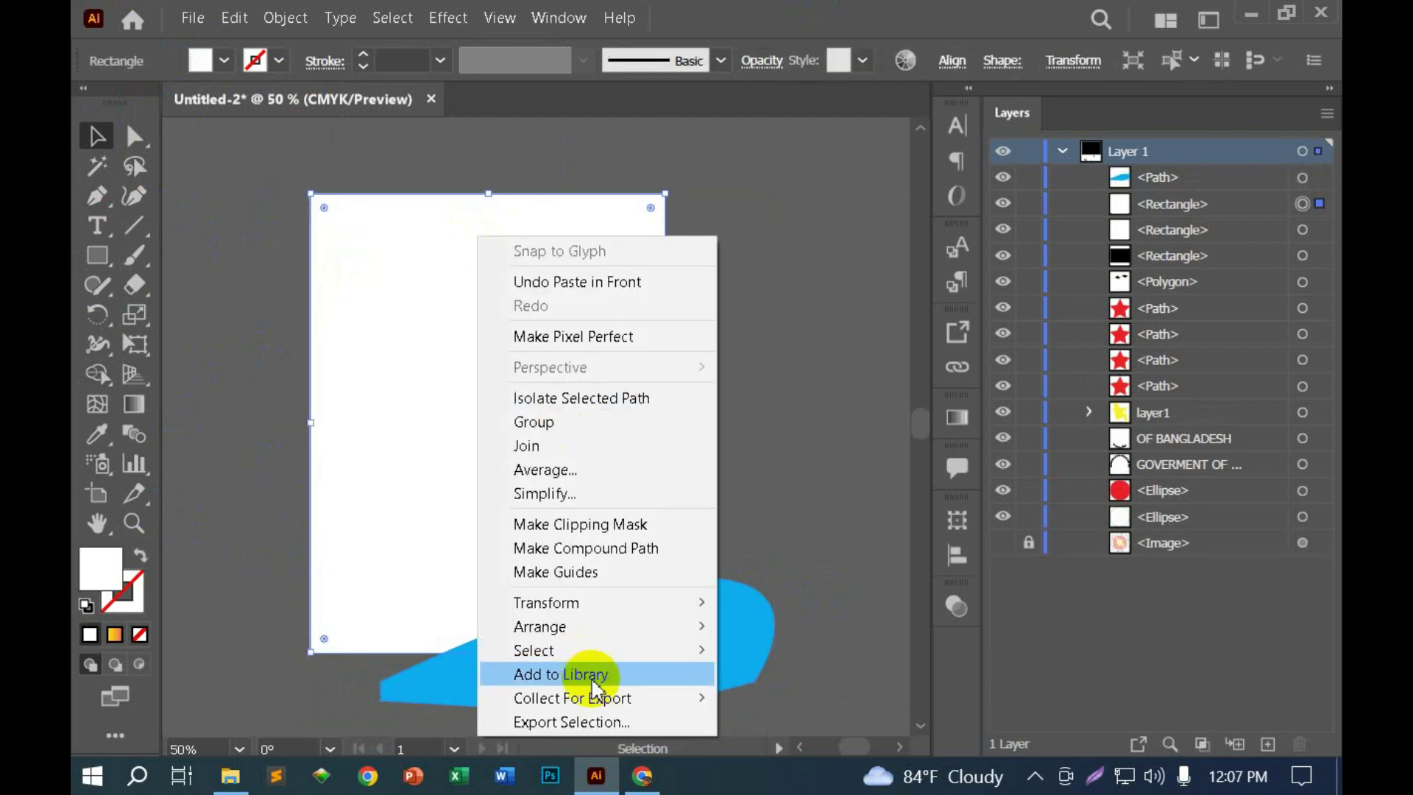
pyautogui.click(862, 620)
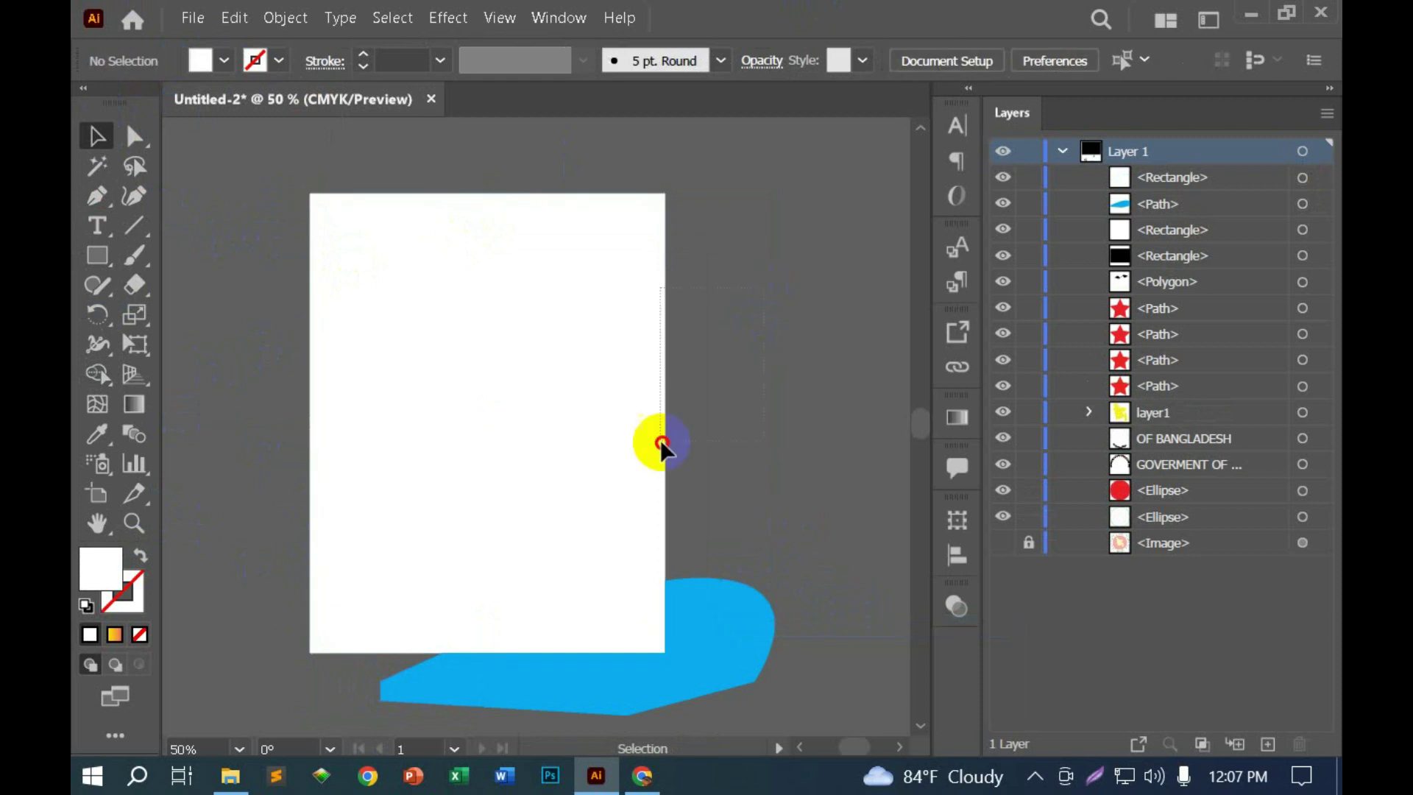
pyautogui.moveTo(666, 439); pyautogui.dragTo(512, 611)
pyautogui.hotkey('ctrl', '7')
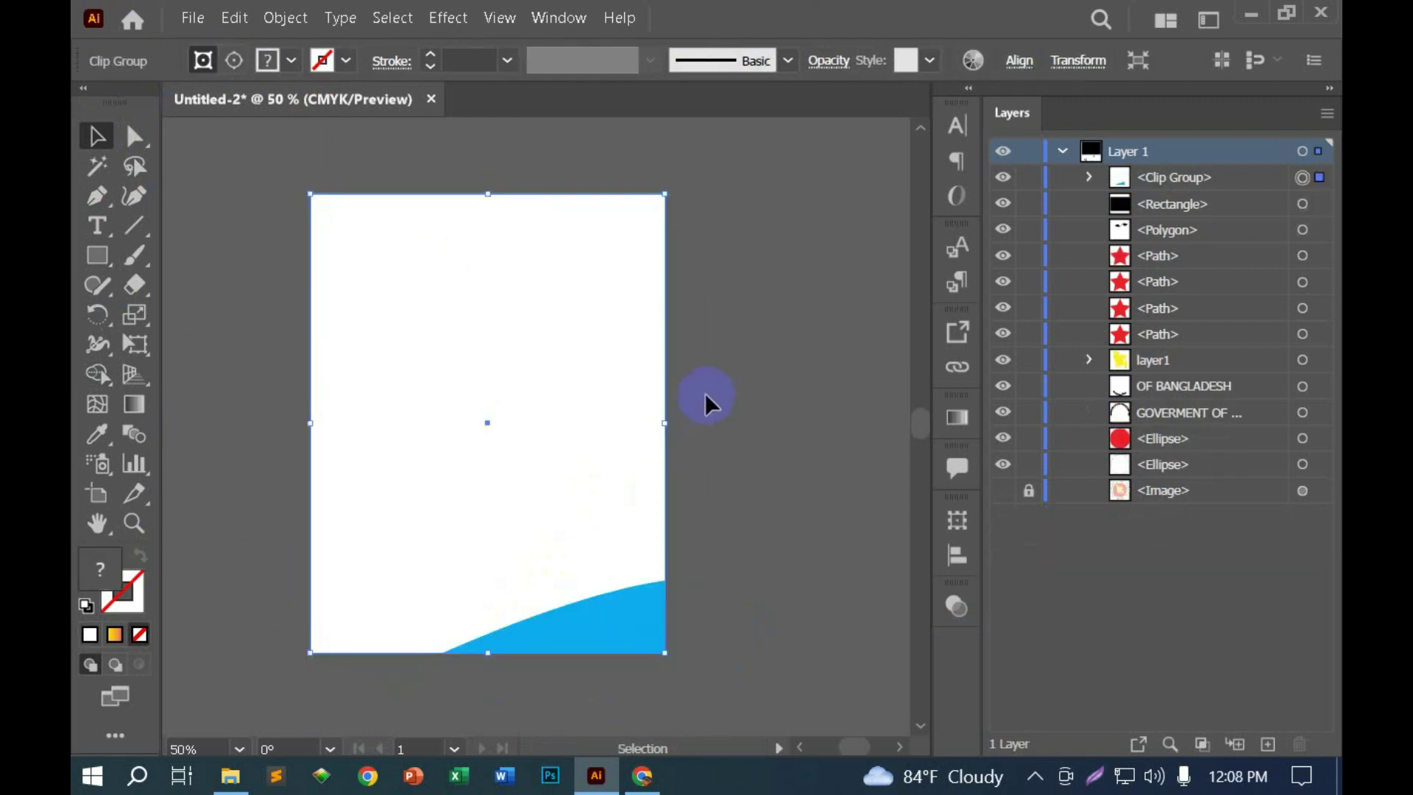
pyautogui.hotkey('ctrl', 'alt', '7')
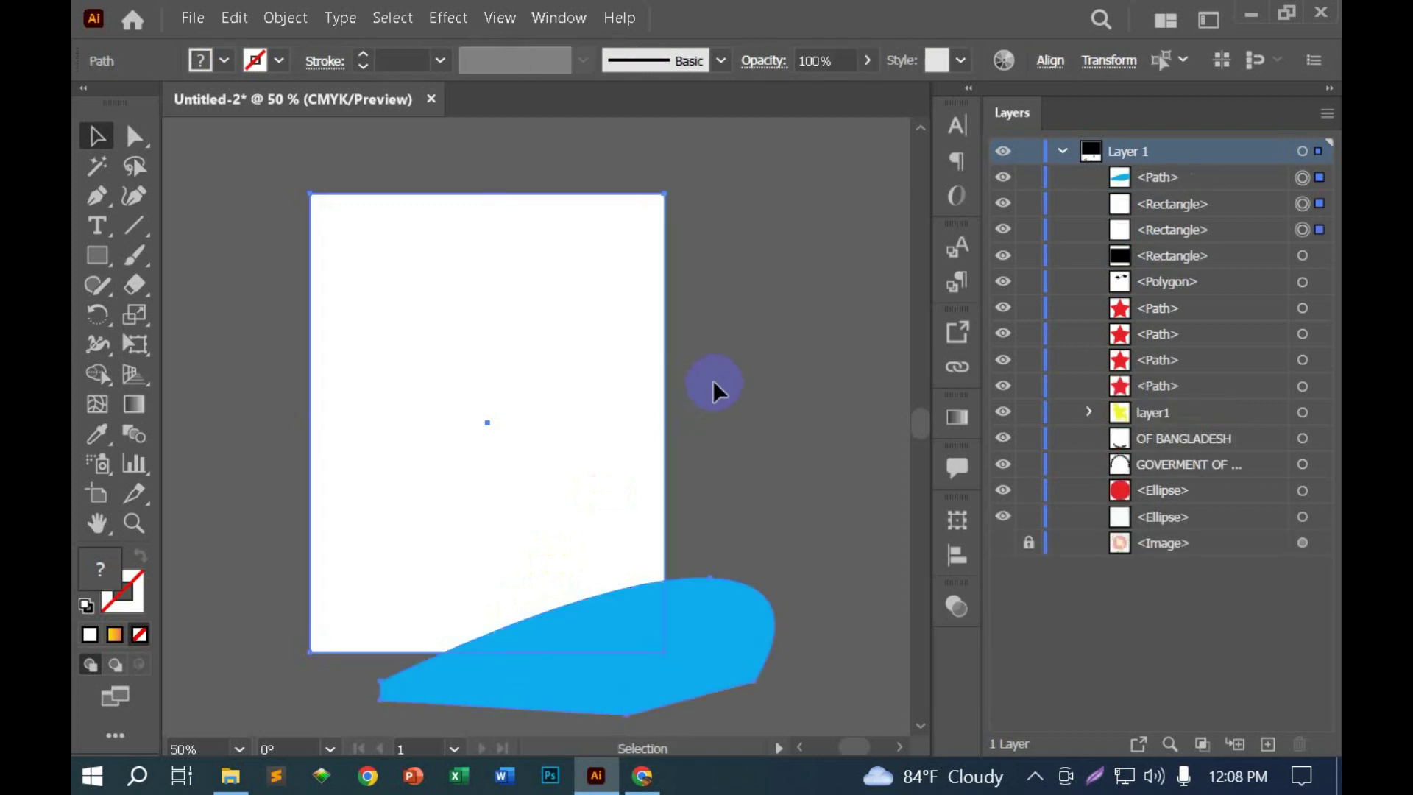
pyautogui.click(713, 380)
pyautogui.click(662, 513)
pyautogui.click(677, 512)
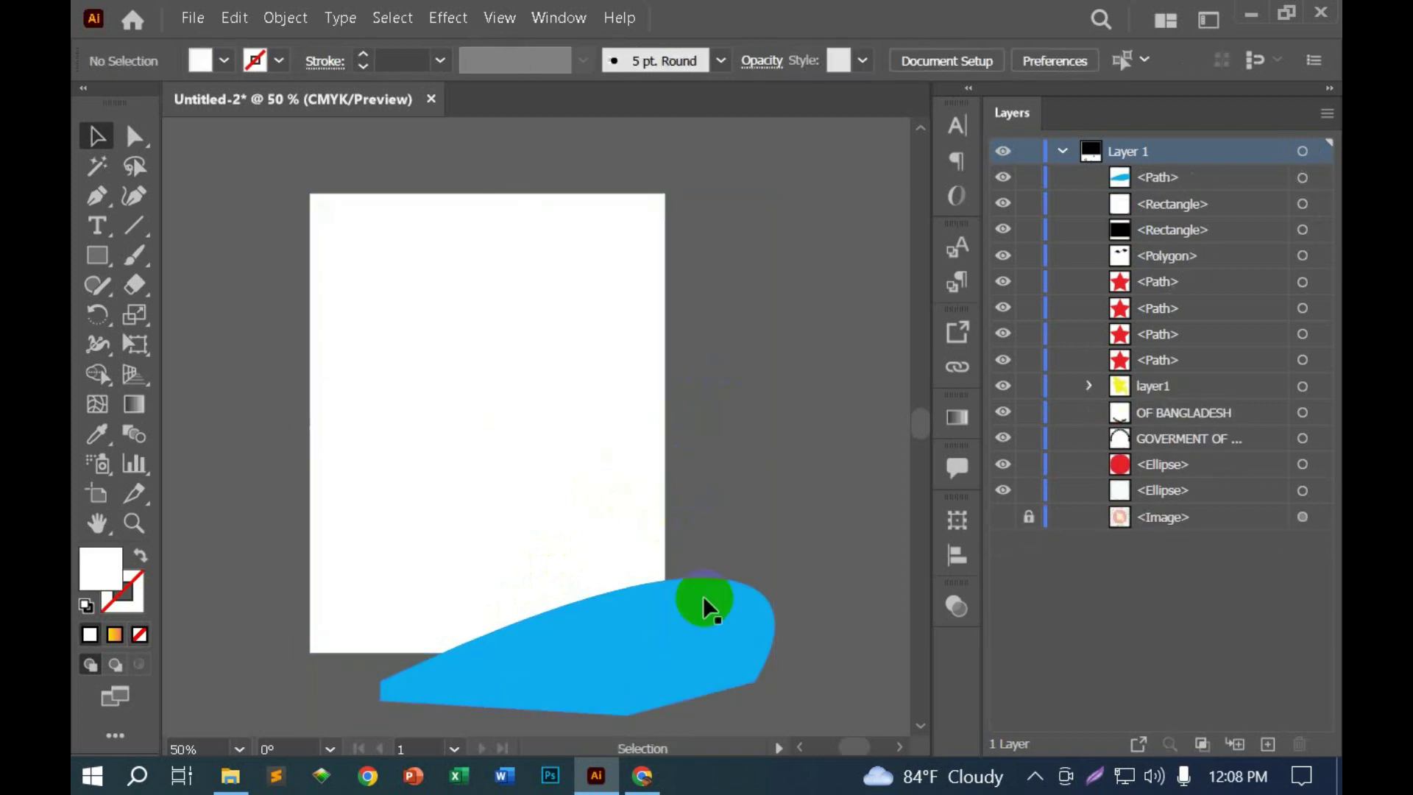
pyautogui.click(742, 636)
pyautogui.press('Delete')
pyautogui.click(627, 412)
pyautogui.click(758, 315)
pyautogui.click(578, 316)
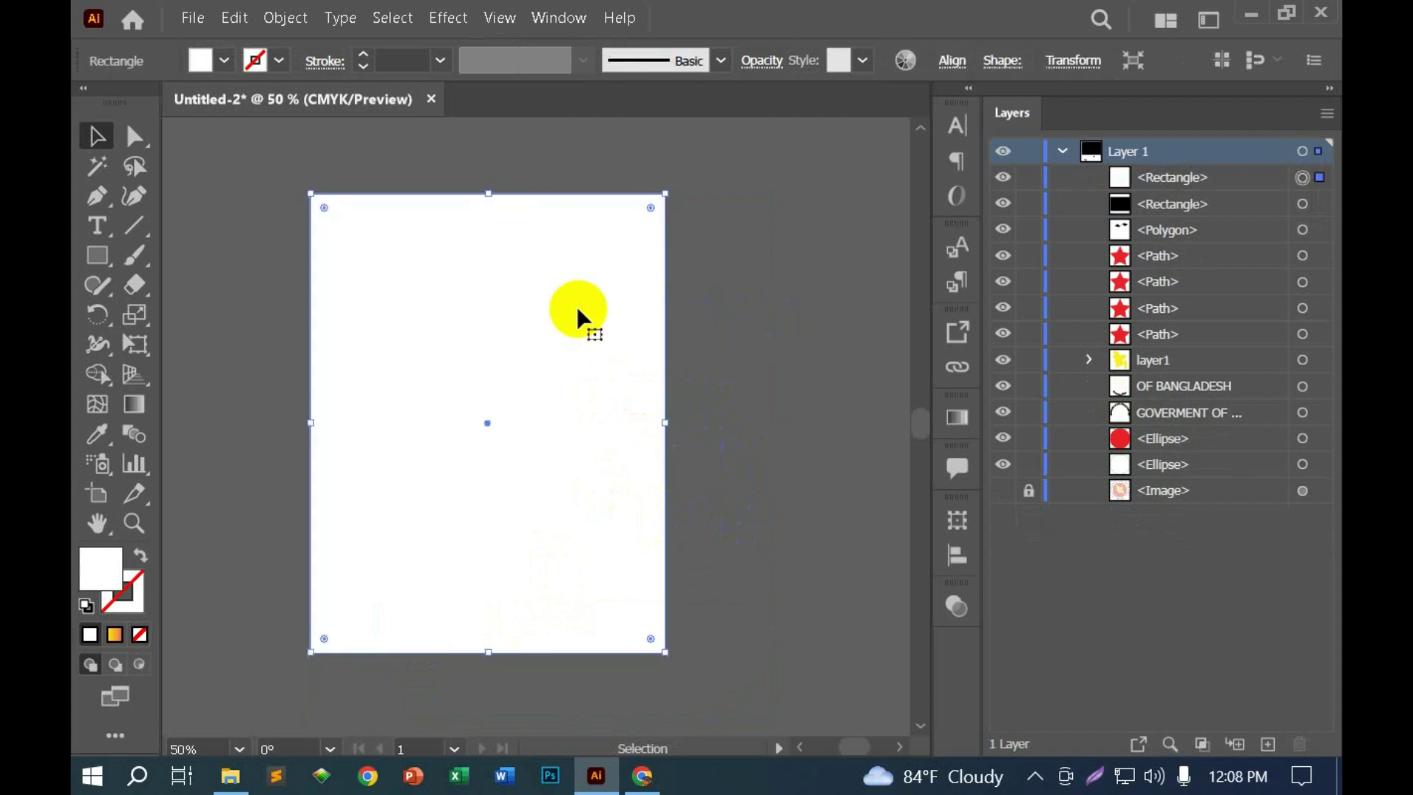
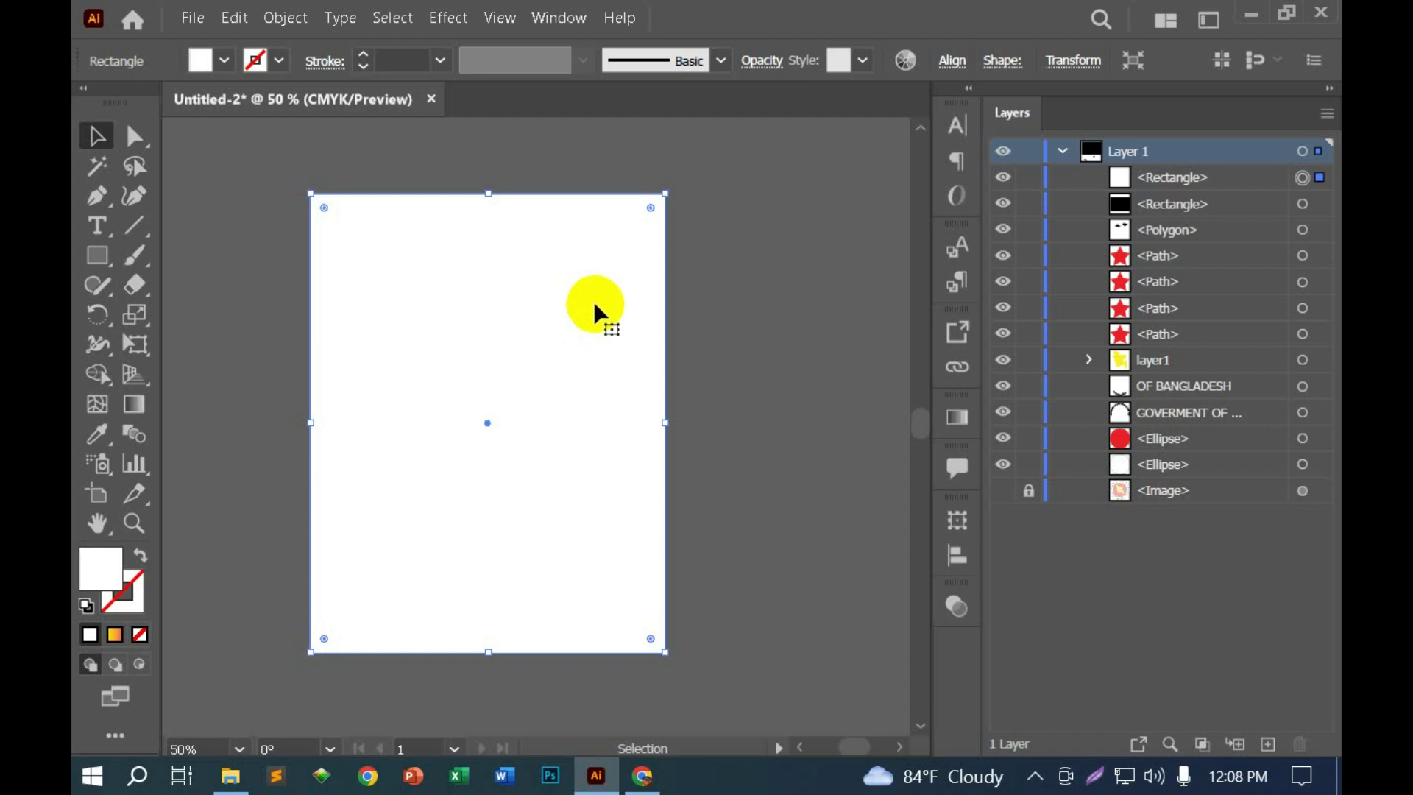
# Step: Select the white page-sized rectangle and switch to Draw Inside mode
pyautogui.click(669, 292)
pyautogui.click(541, 283)
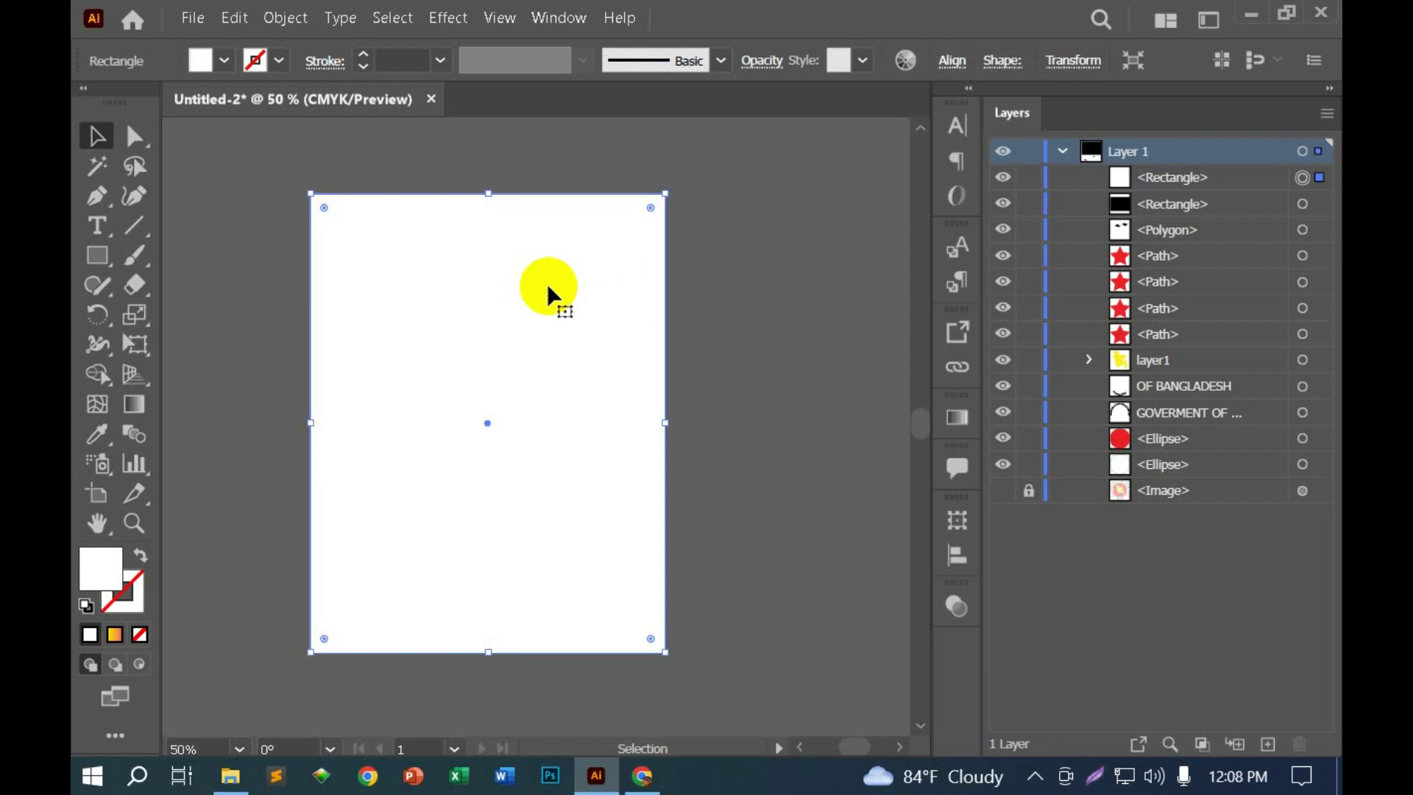
pyautogui.press('super+shift+s')
pyautogui.moveTo(73, 37); pyautogui.dragTo(245, 765)
pyautogui.click(278, 671)
pyautogui.moveTo(92, 647)
pyautogui.mouseDown()
pyautogui.moveTo(139, 692)
pyautogui.moveTo(156, 682)
pyautogui.mouseUp()
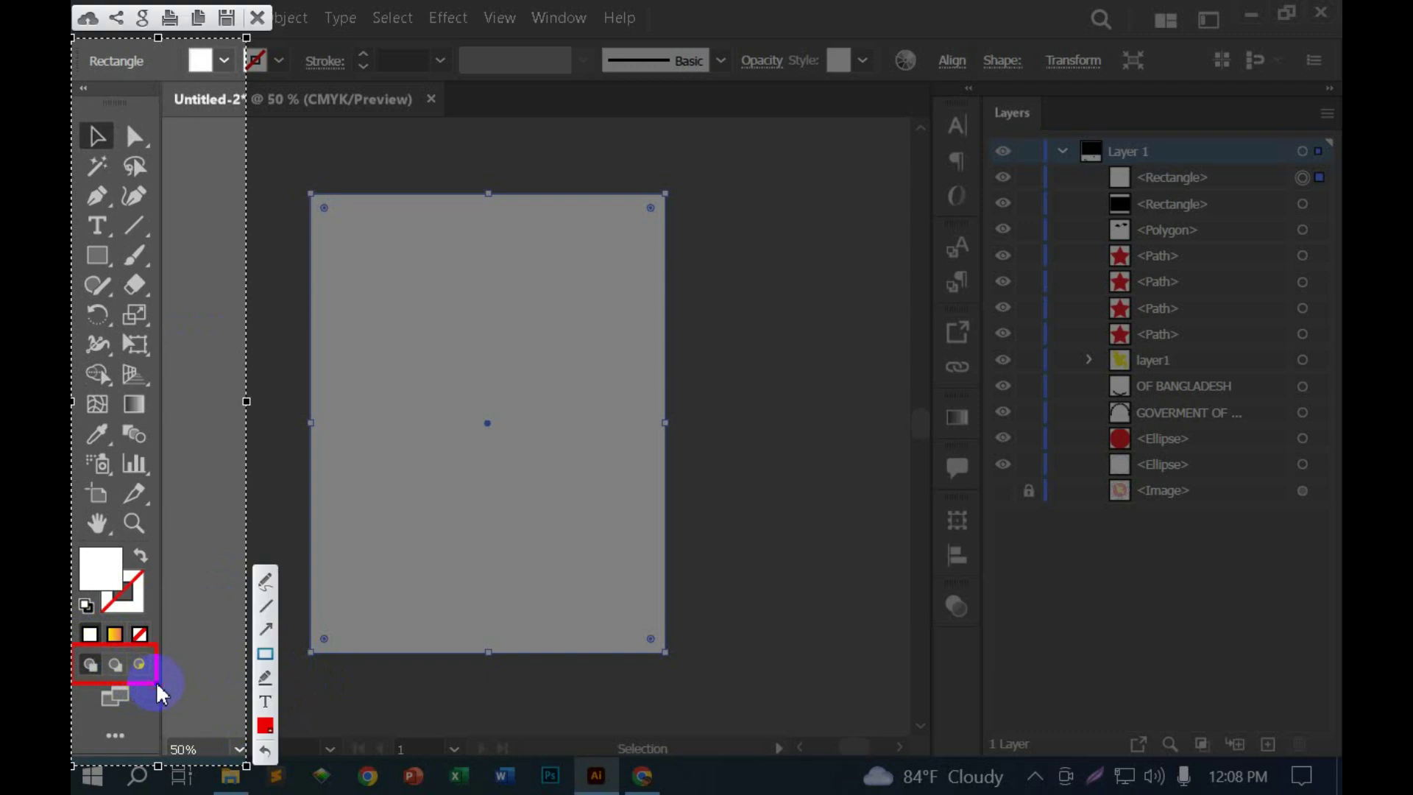
pyautogui.moveTo(215, 475); pyautogui.dragTo(151, 648)
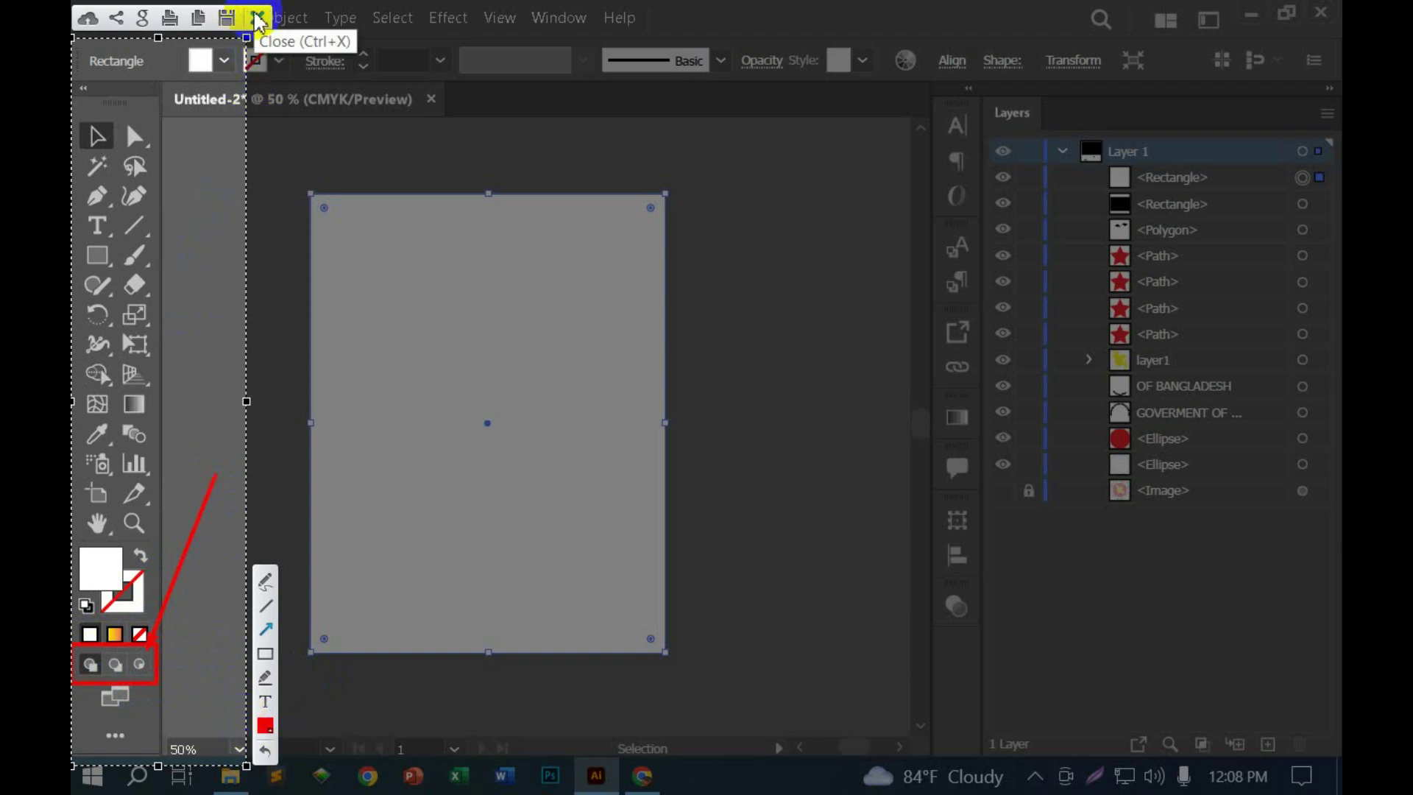
pyautogui.click(258, 18)
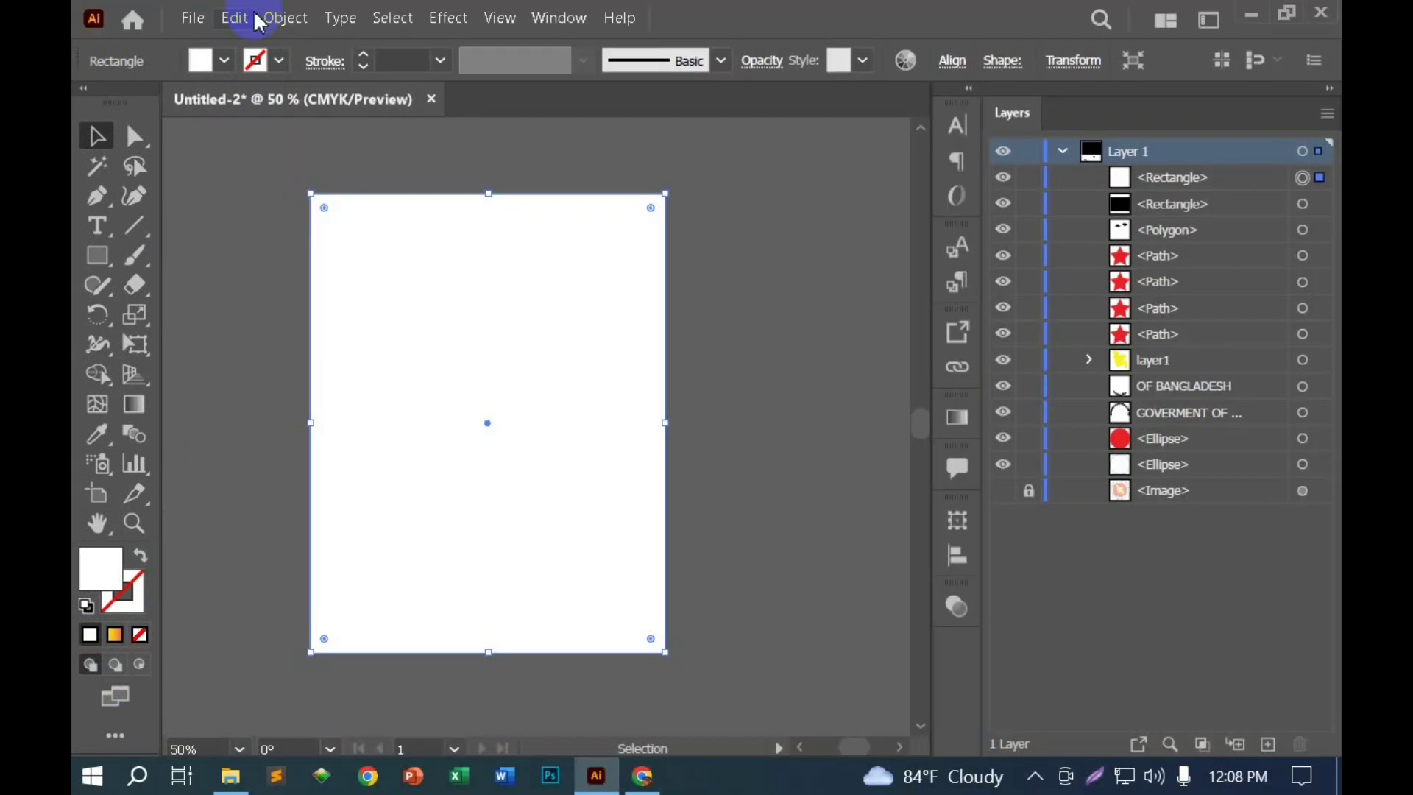
pyautogui.click(139, 665)
pyautogui.scroll(-1, 257, 415)
# Step: Pen-draw a closed curved shape over the page's lower right and set its fill colour
pyautogui.scroll(-1, 257, 415)
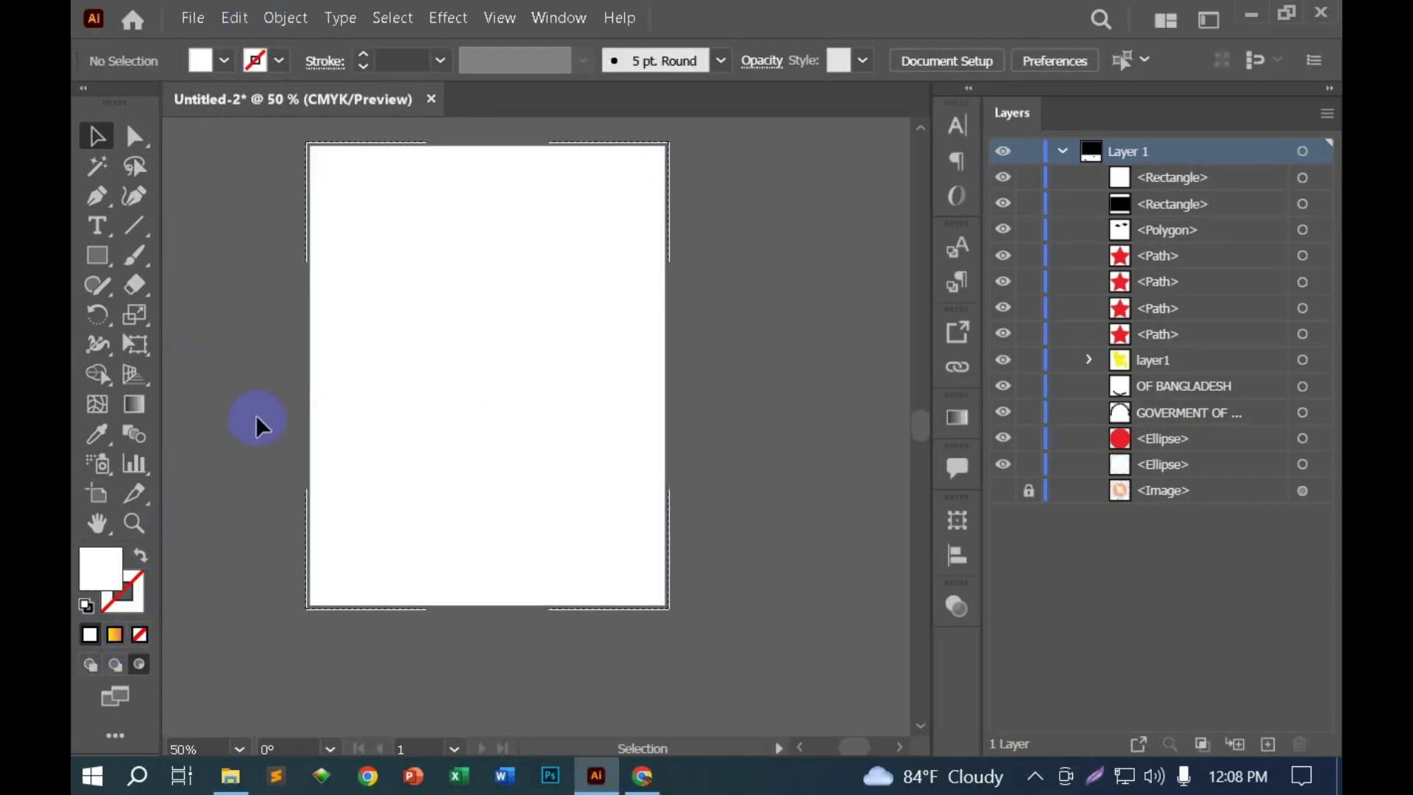
pyautogui.press('p')
pyautogui.click(445, 677)
pyautogui.moveTo(616, 474)
pyautogui.mouseDown()
pyautogui.moveTo(712, 464)
pyautogui.moveTo(795, 496)
pyautogui.mouseUp()
pyautogui.click(780, 629)
pyautogui.click(637, 677)
pyautogui.click(445, 677)
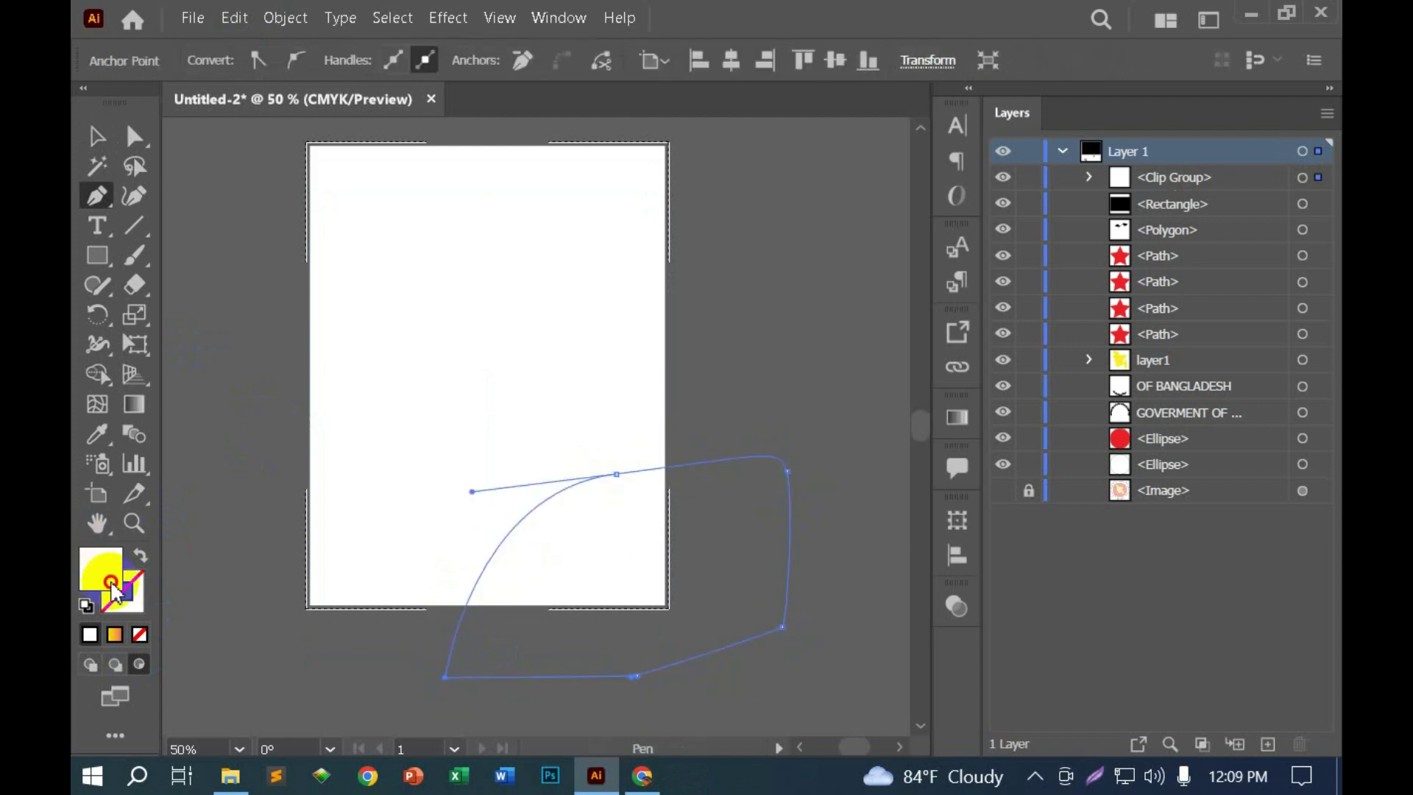
pyautogui.doubleClick(101, 569)
pyautogui.click(927, 234)
# Step: Move the clipped path above the rectangle in the clip group and fill it red
pyautogui.click(96, 135)
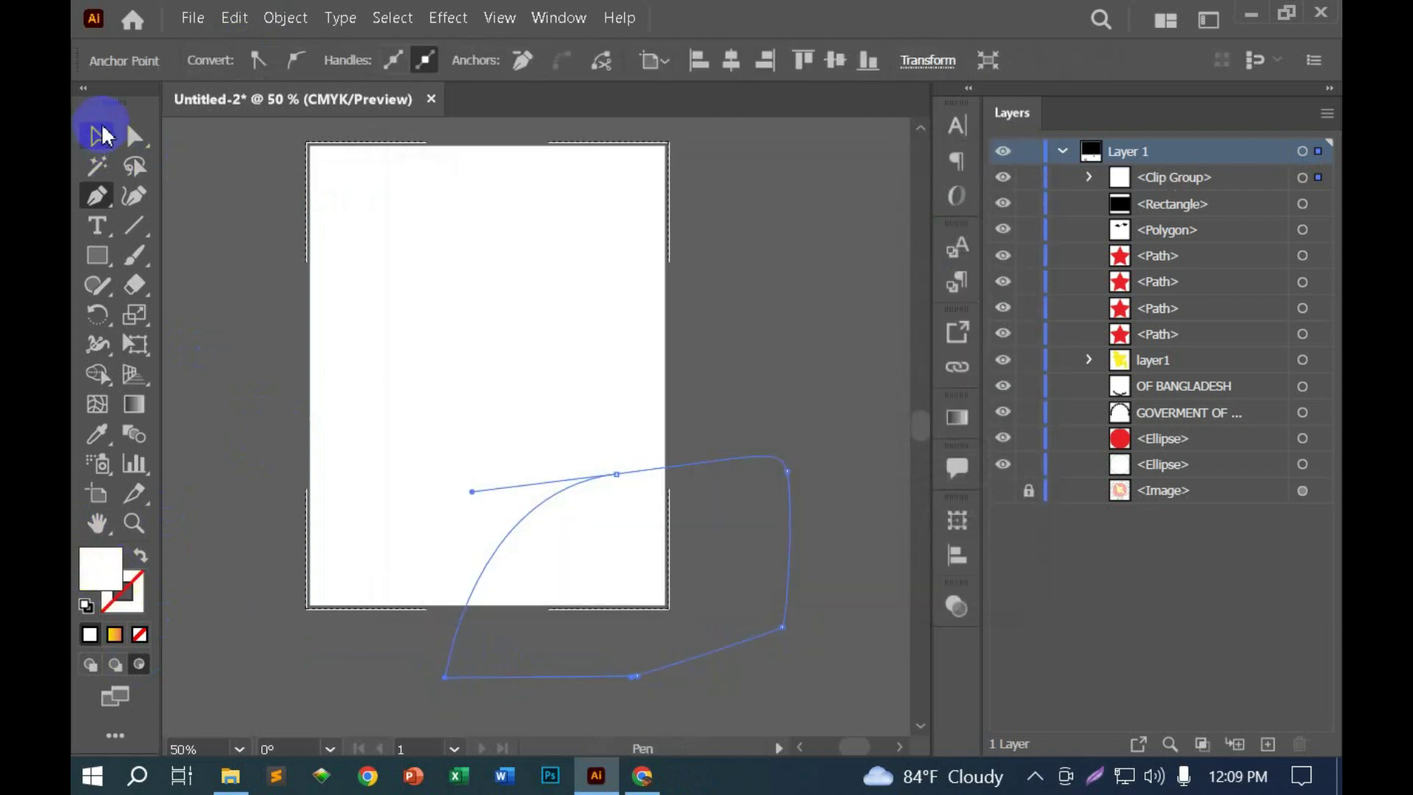
pyautogui.click(515, 365)
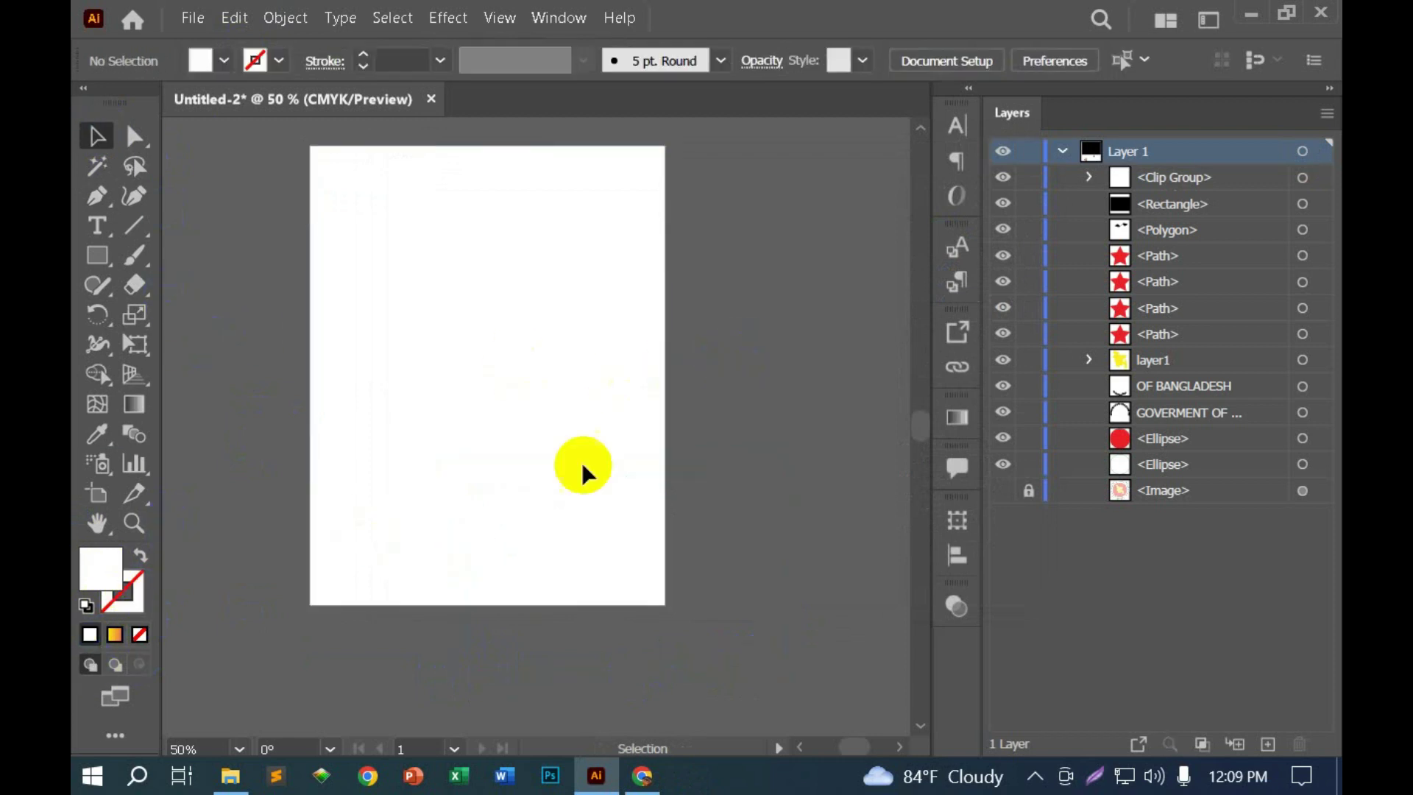
pyautogui.click(1303, 204)
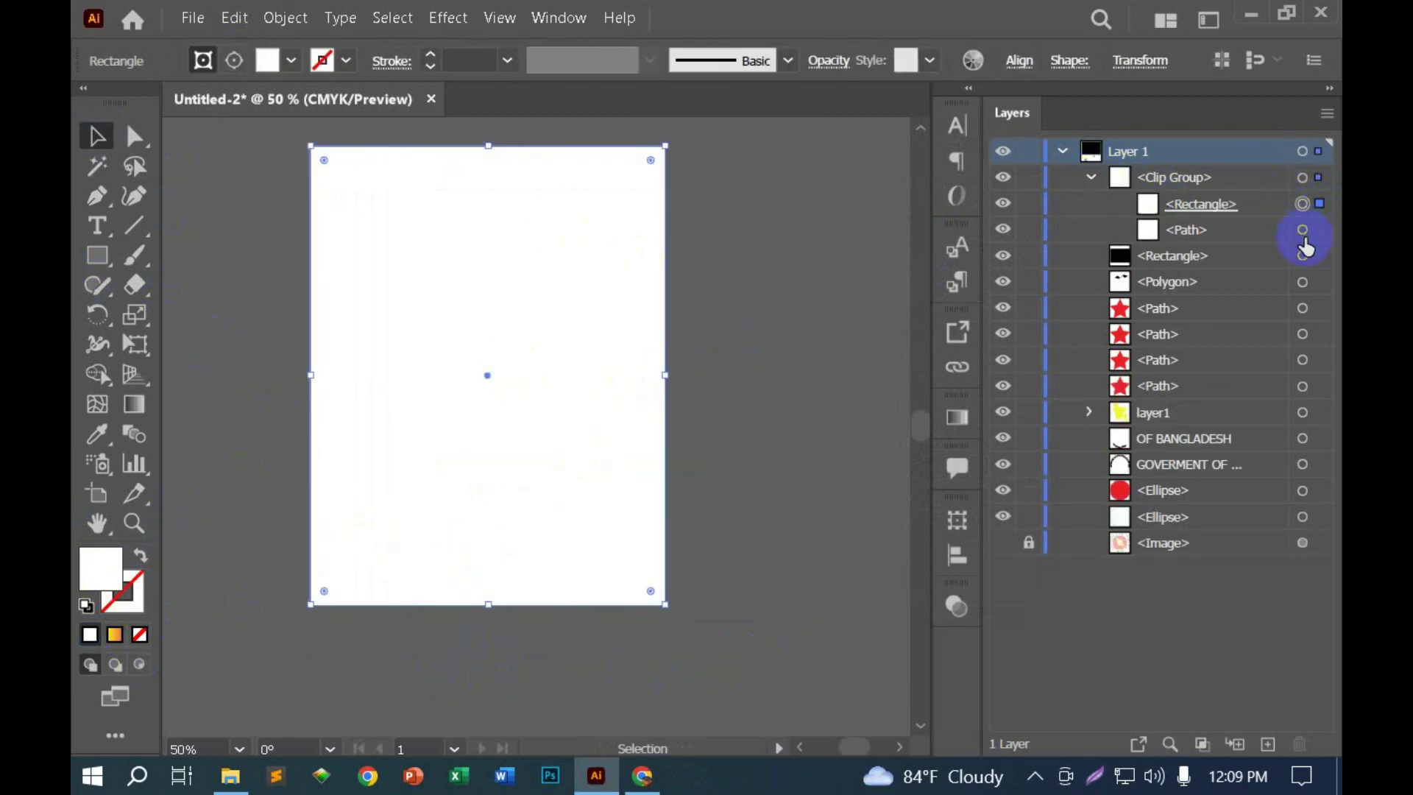
pyautogui.click(1303, 230)
pyautogui.moveTo(1201, 233); pyautogui.dragTo(1222, 203)
pyautogui.click(271, 62)
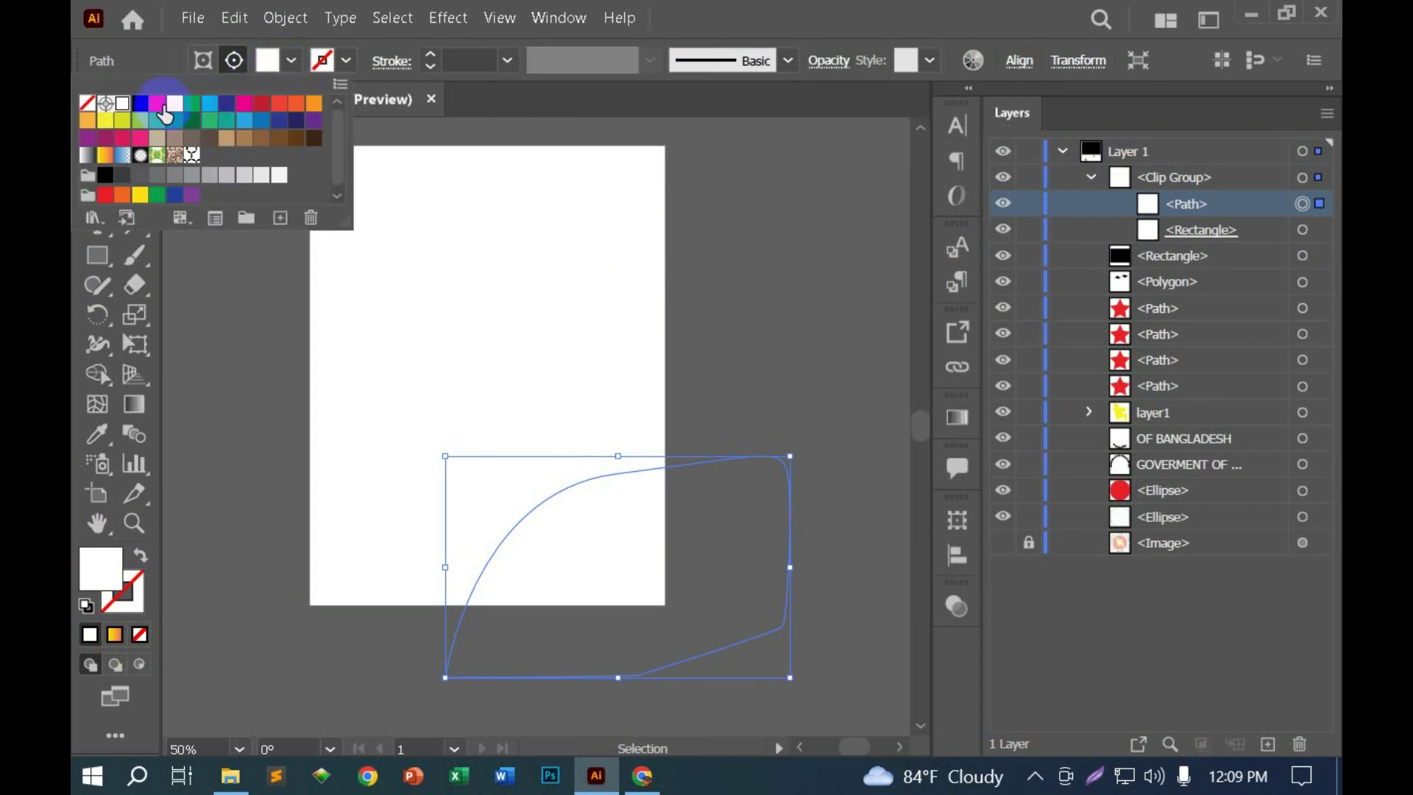
pyautogui.click(151, 103)
# Step: Release the clipping mask and remove the red path
pyautogui.click(608, 548)
pyautogui.press('Delete')
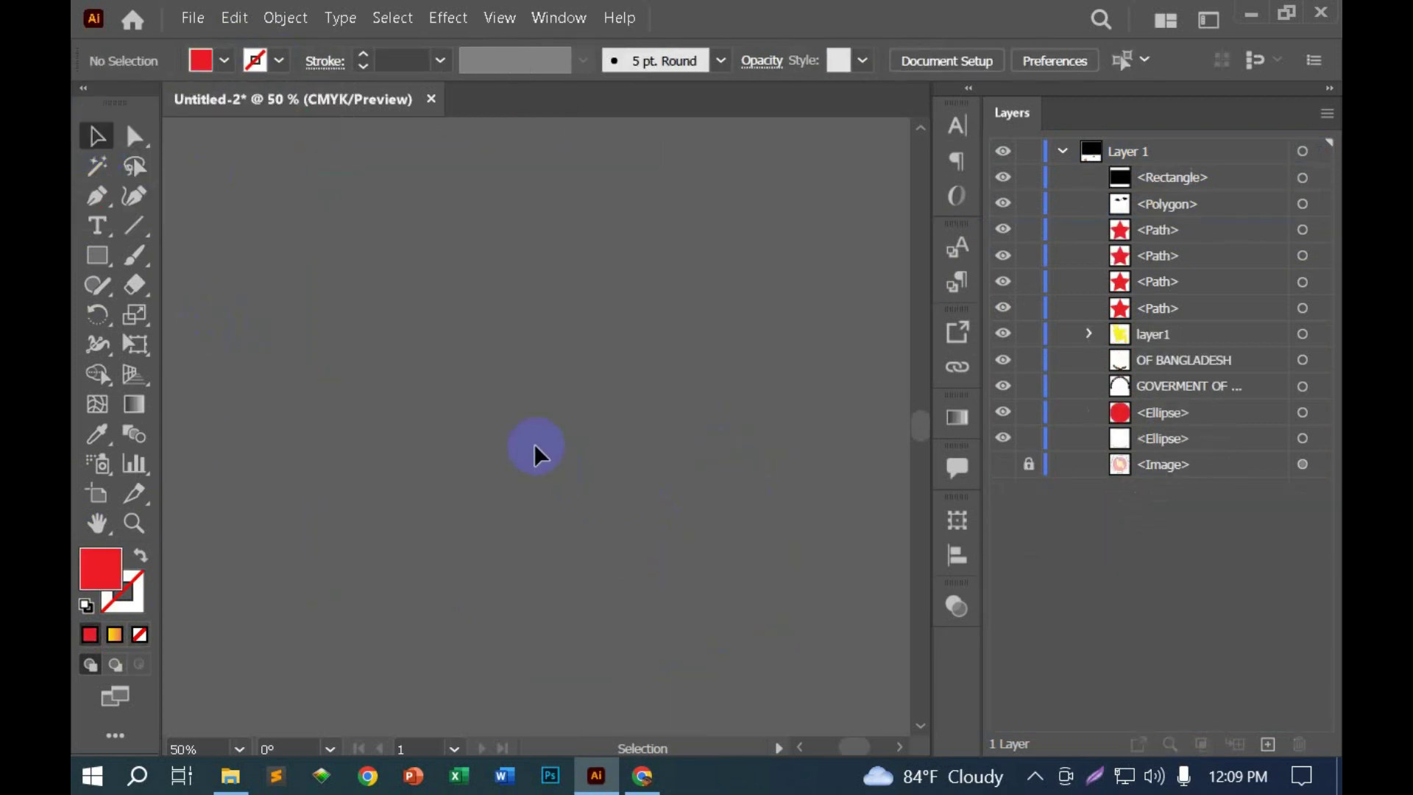
pyautogui.hotkey('ctrl', 'z')
pyautogui.rightClick(523, 324)
pyautogui.click(678, 502)
pyautogui.press('Delete')
pyautogui.click(656, 368)
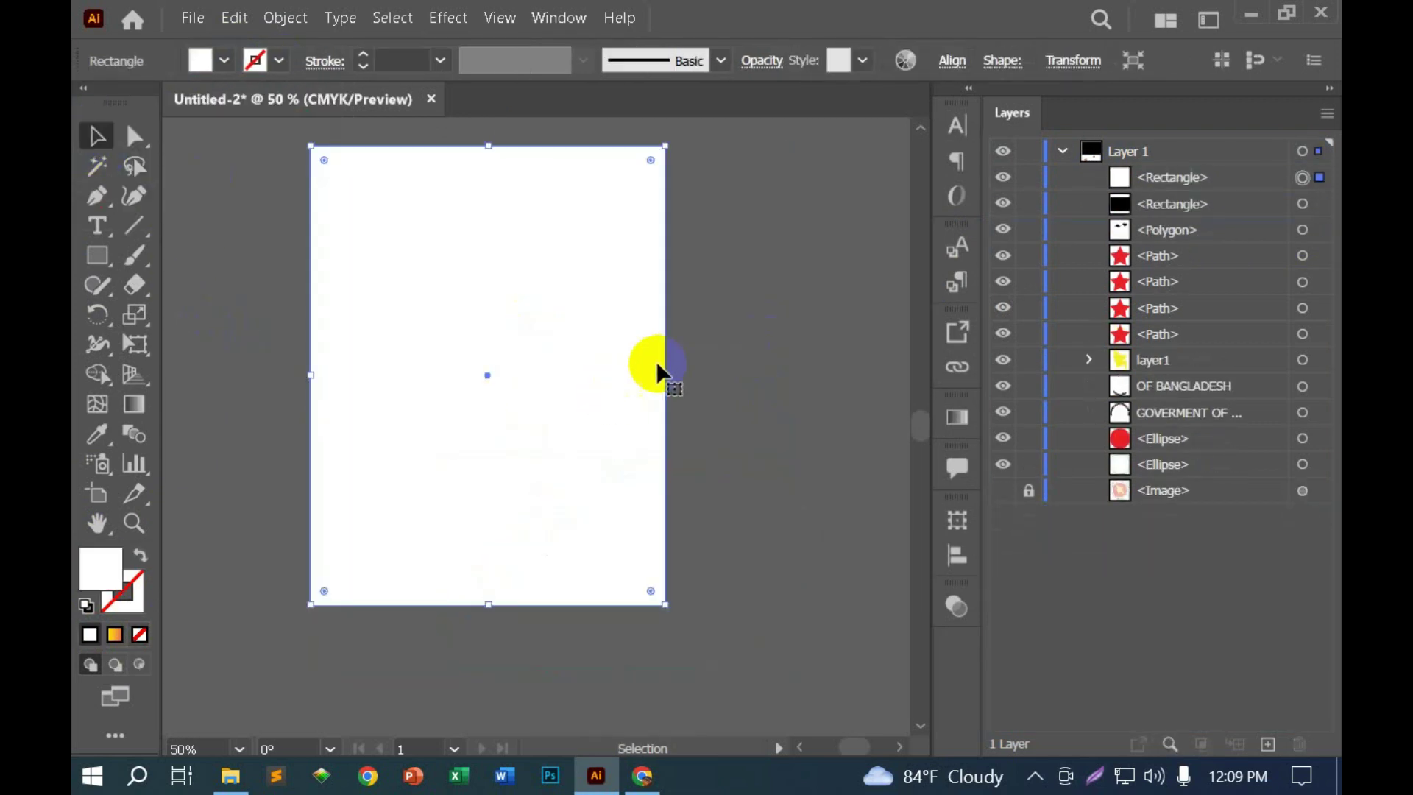
# Step: Fill the rectangle red, enter Draw Inside mode, and set the fill to white
pyautogui.click(224, 60)
pyautogui.click(140, 104)
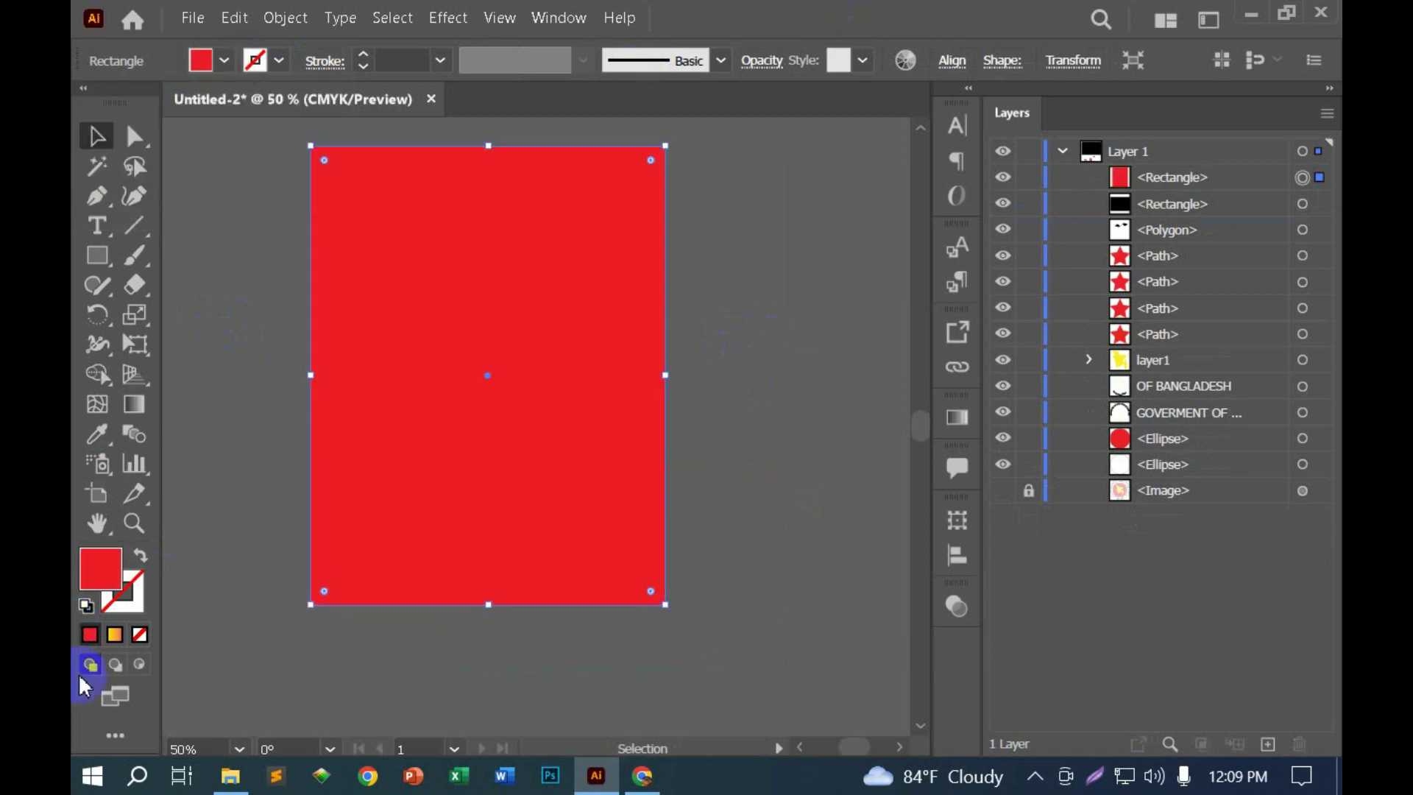
pyautogui.click(140, 665)
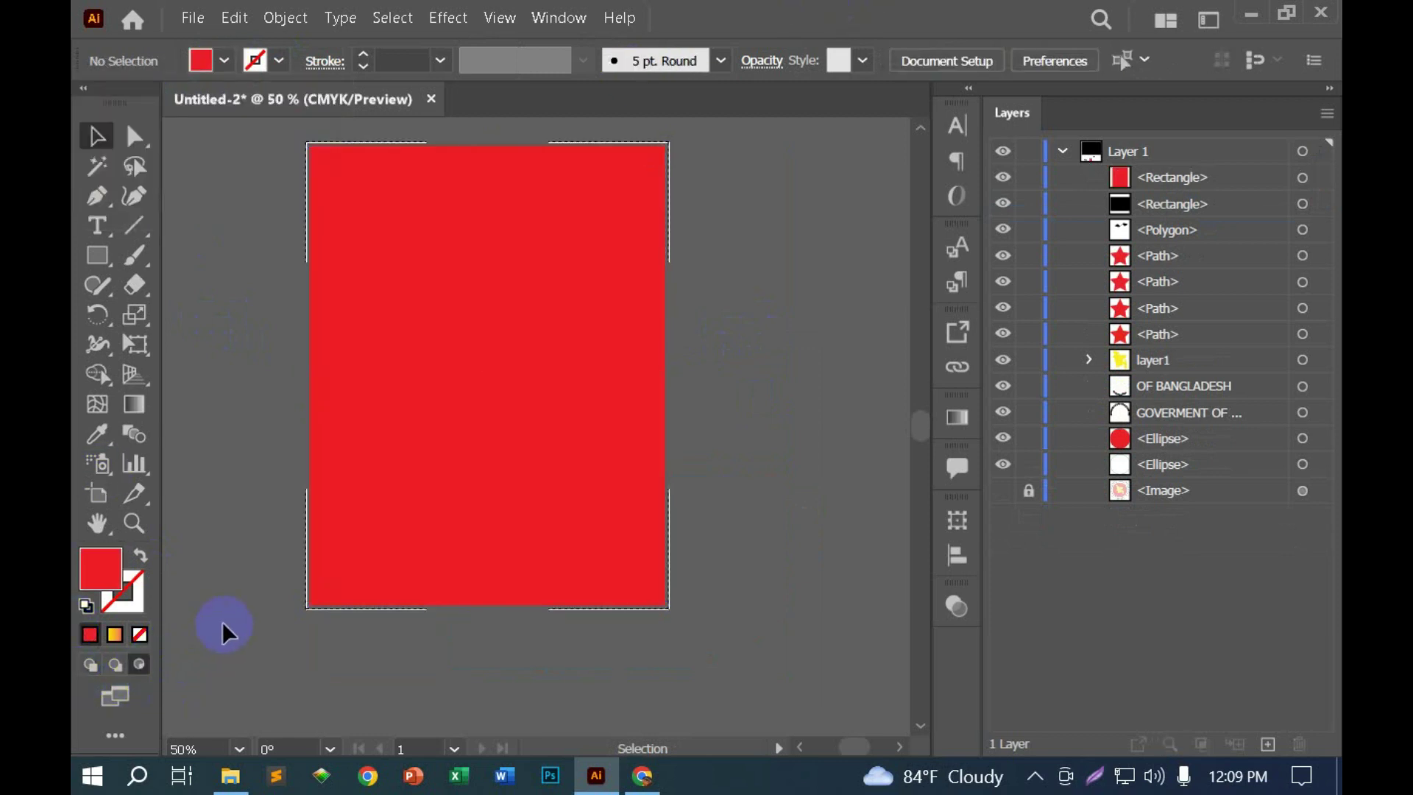
pyautogui.click(224, 60)
pyautogui.click(122, 103)
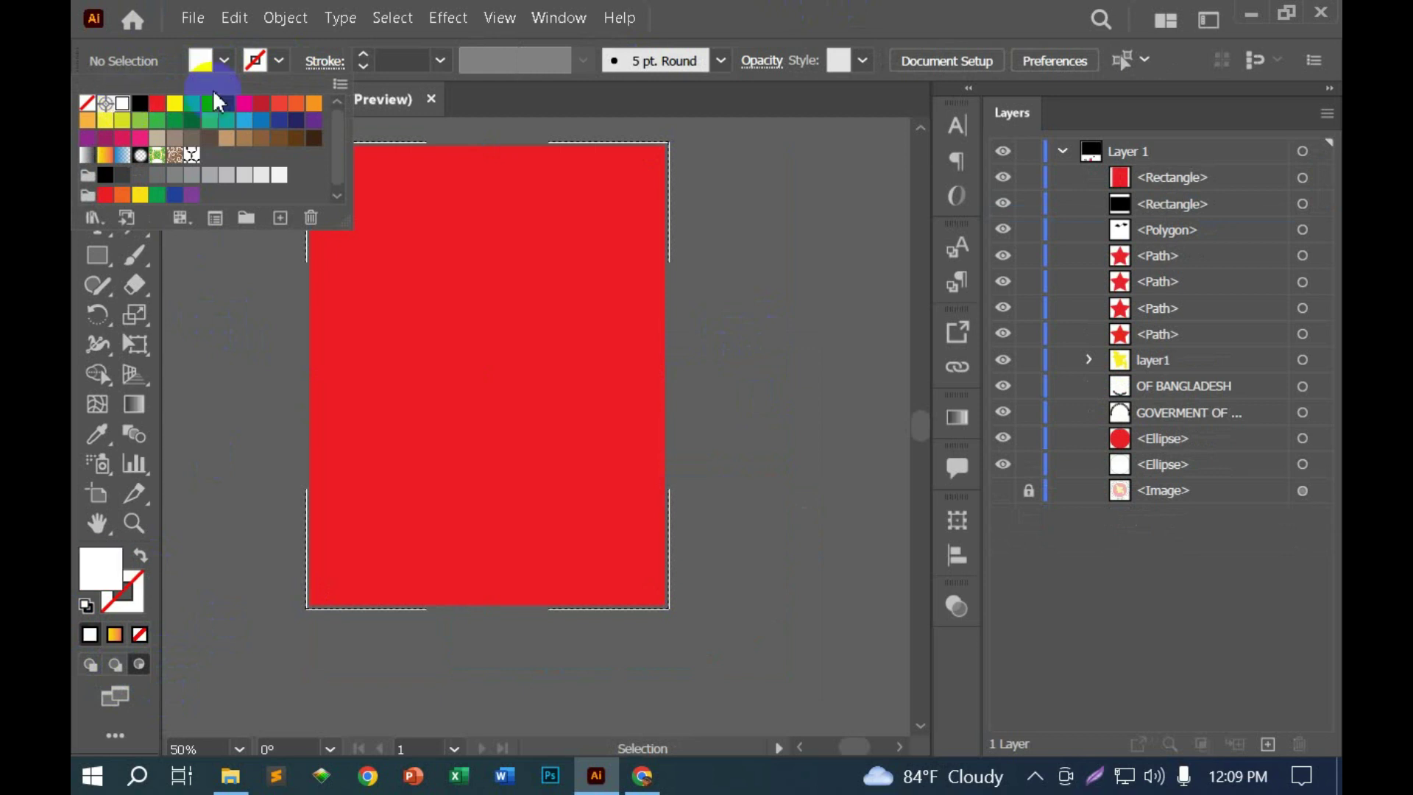
pyautogui.click(474, 283)
# Step: Pen-draw a white curved wave in the lower-right corner, then return to Draw Normal
pyautogui.press('p')
pyautogui.click(403, 659)
pyautogui.moveTo(676, 467); pyautogui.dragTo(757, 464)
pyautogui.click(787, 594)
pyautogui.click(760, 664)
pyautogui.click(521, 693)
pyautogui.click(403, 660)
pyautogui.click(97, 136)
pyautogui.click(195, 204)
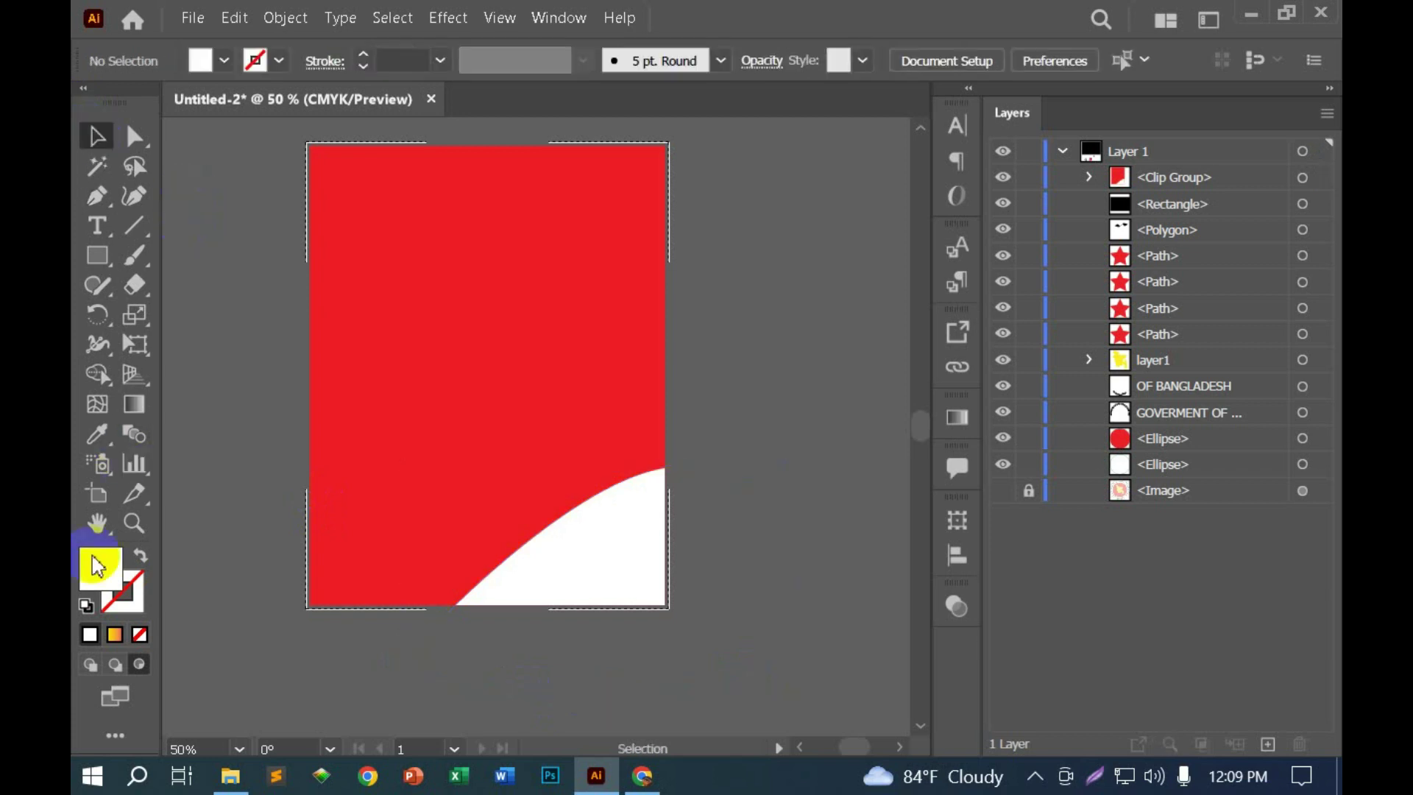
pyautogui.click(90, 664)
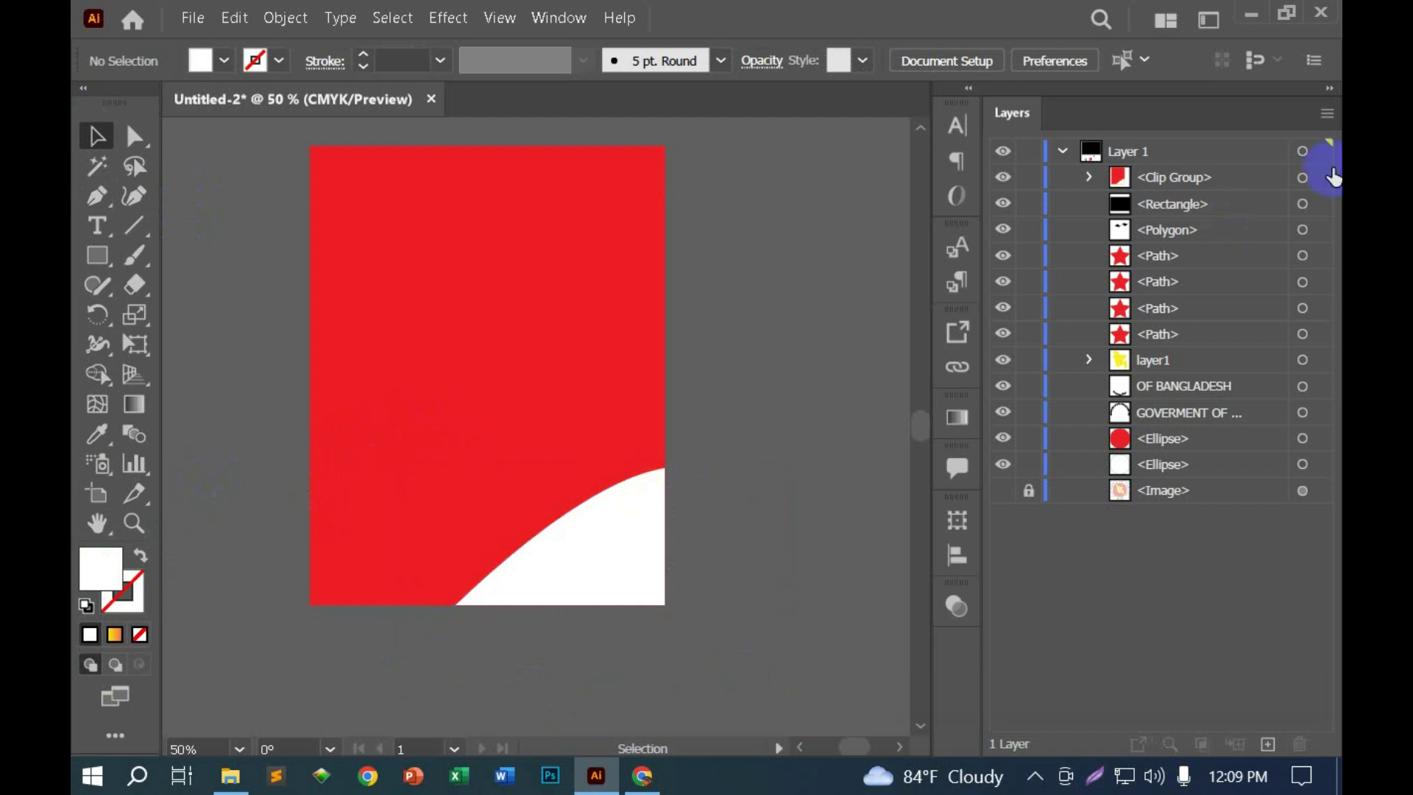
# Step: Delete the clip group and place a new 8.5 × 11 in rectangle on the page
pyautogui.click(1303, 177)
pyautogui.press('Delete')
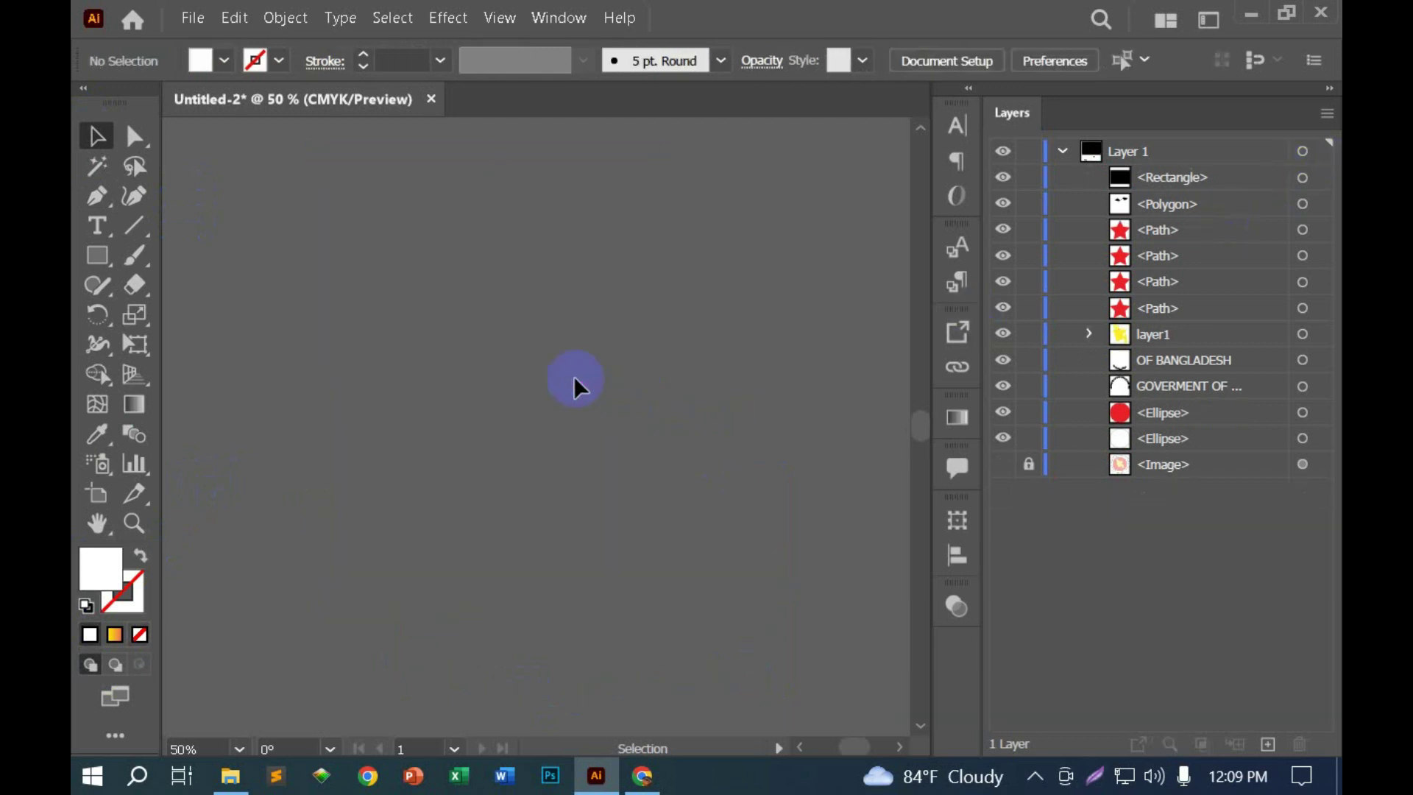
pyautogui.press('m')
pyautogui.click(513, 351)
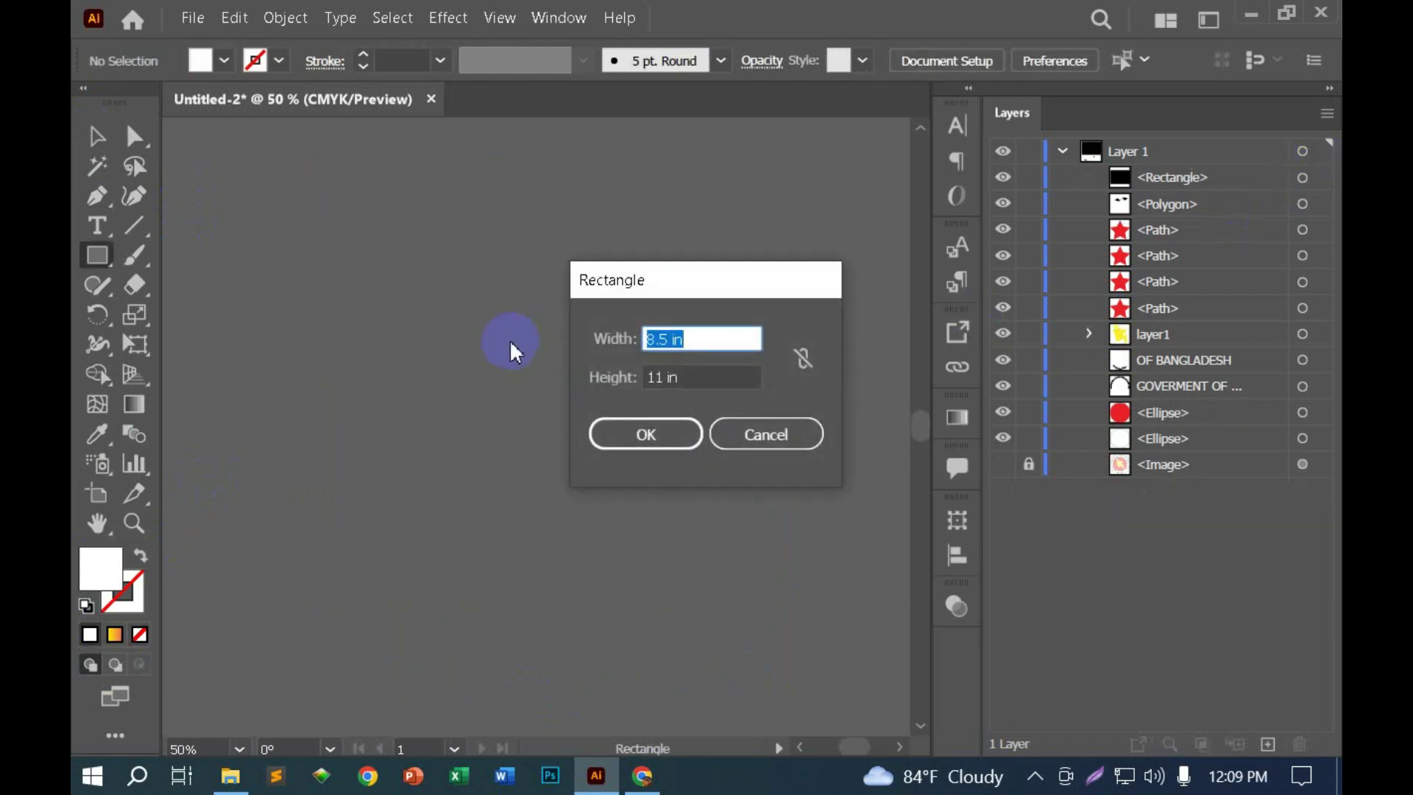
pyautogui.press('Return')
pyautogui.click(97, 135)
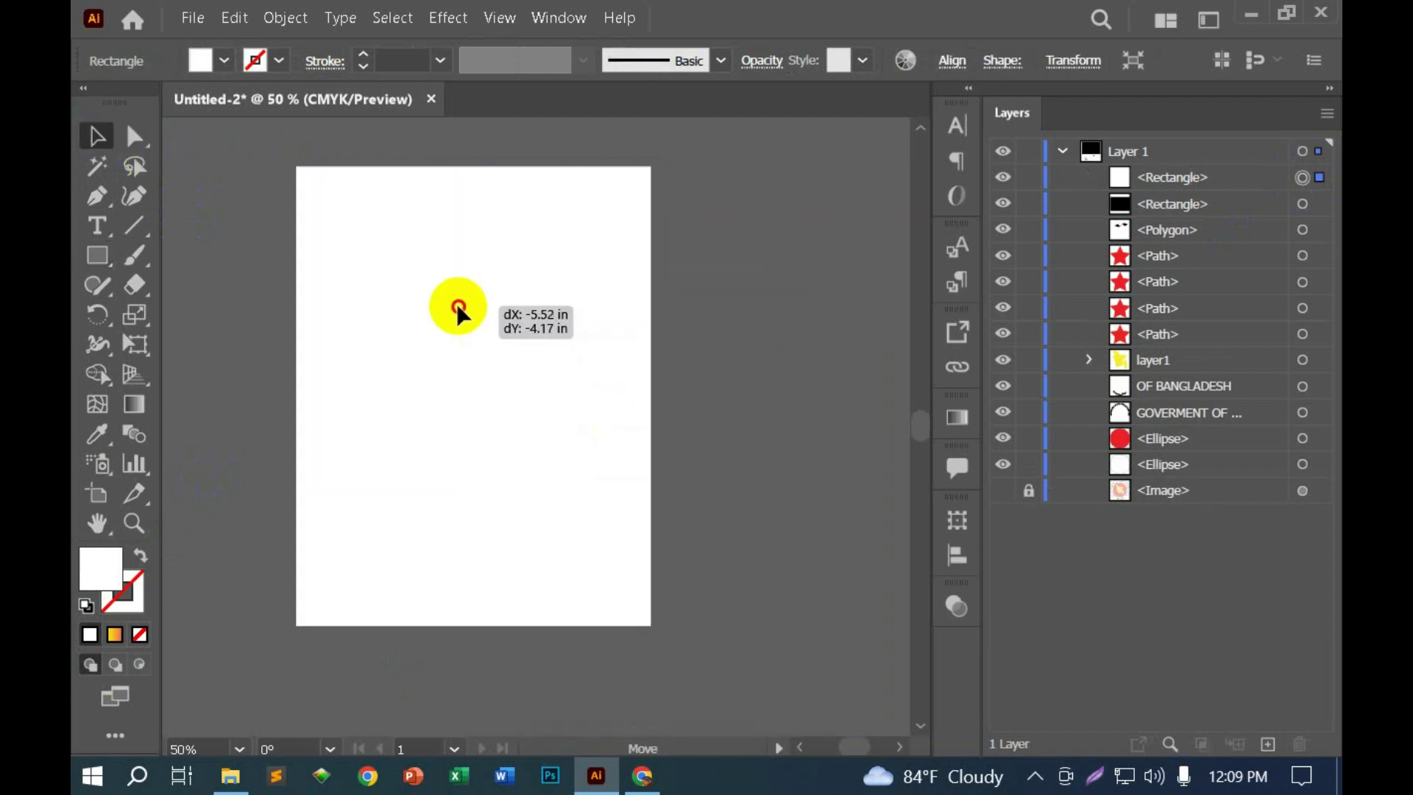
pyautogui.moveTo(562, 374); pyautogui.dragTo(451, 300)
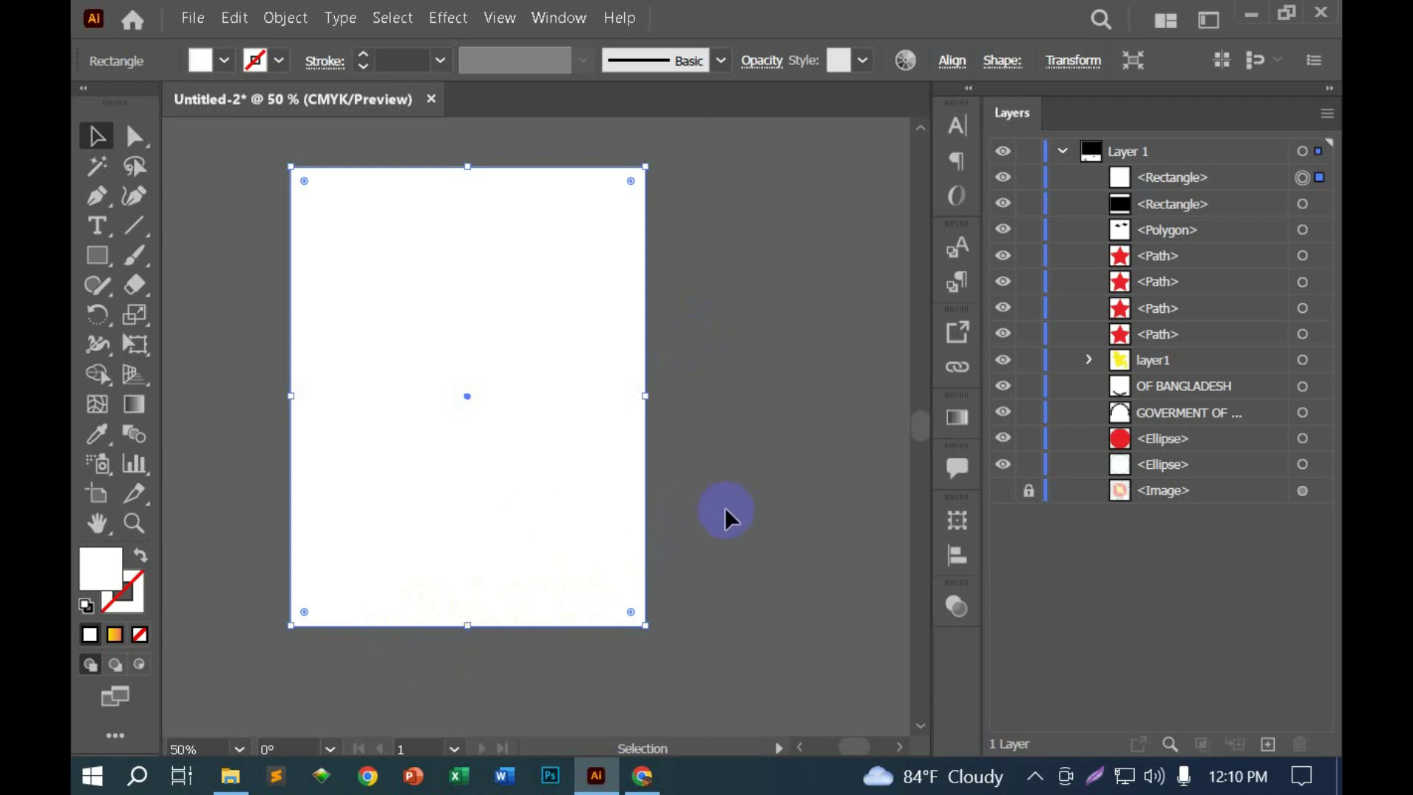
# Step: Pen-draw a closed curved shape across the page's bottom-right edge
pyautogui.click(612, 537)
pyautogui.press('p')
pyautogui.click(290, 625)
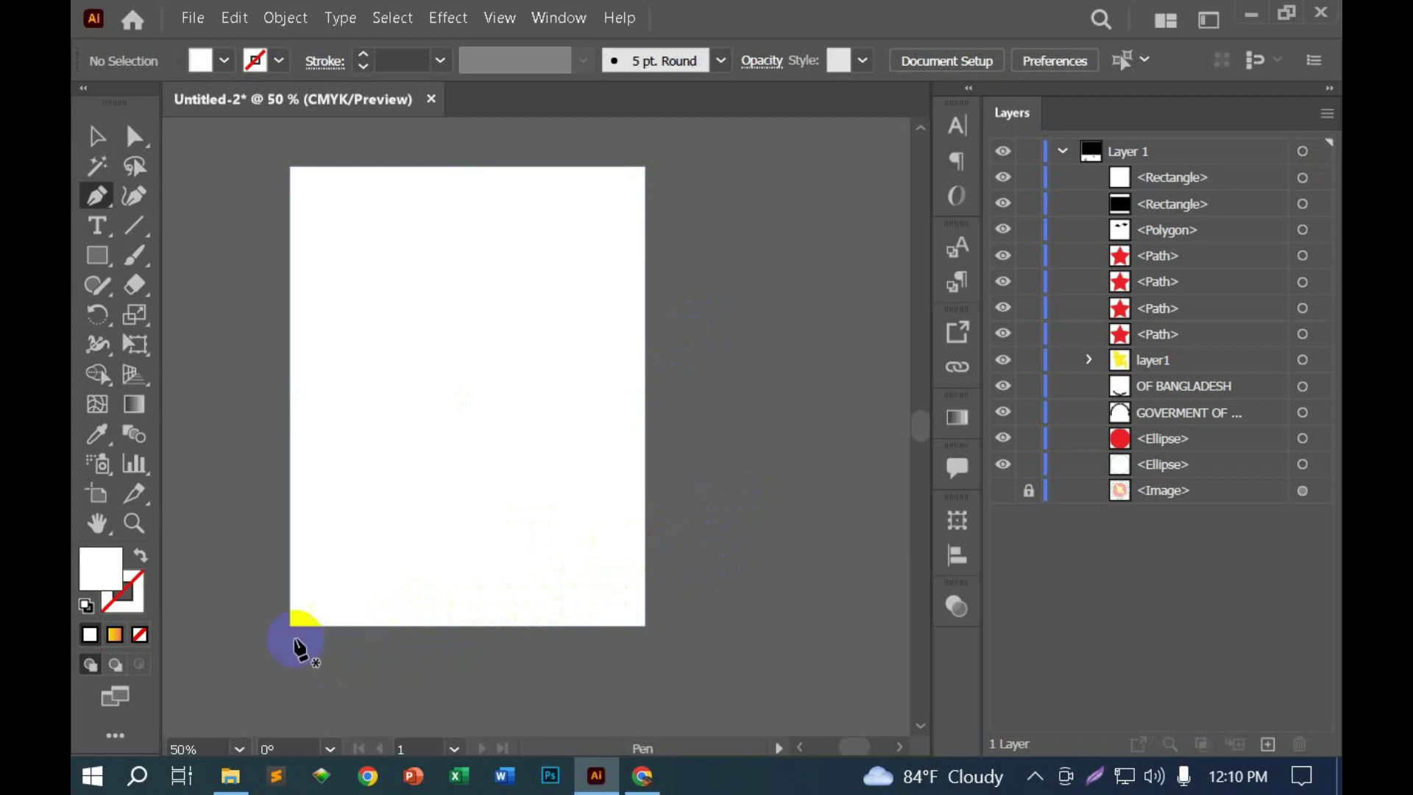
pyautogui.moveTo(535, 592)
pyautogui.mouseDown()
pyautogui.moveTo(632, 581)
pyautogui.moveTo(710, 549)
pyautogui.mouseUp()
pyautogui.click(747, 543)
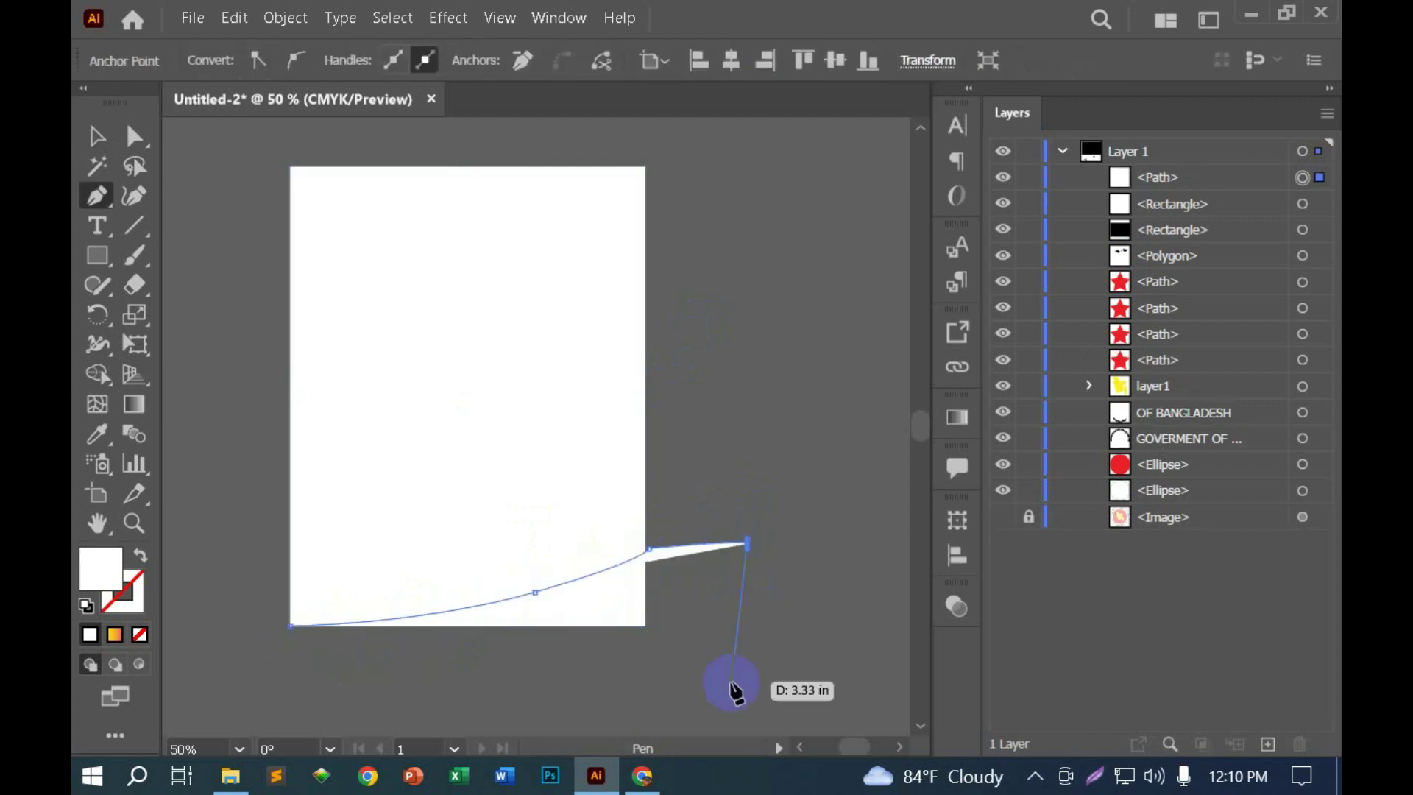
pyautogui.click(728, 684)
pyautogui.click(510, 698)
pyautogui.moveTo(290, 626); pyautogui.dragTo(325, 539)
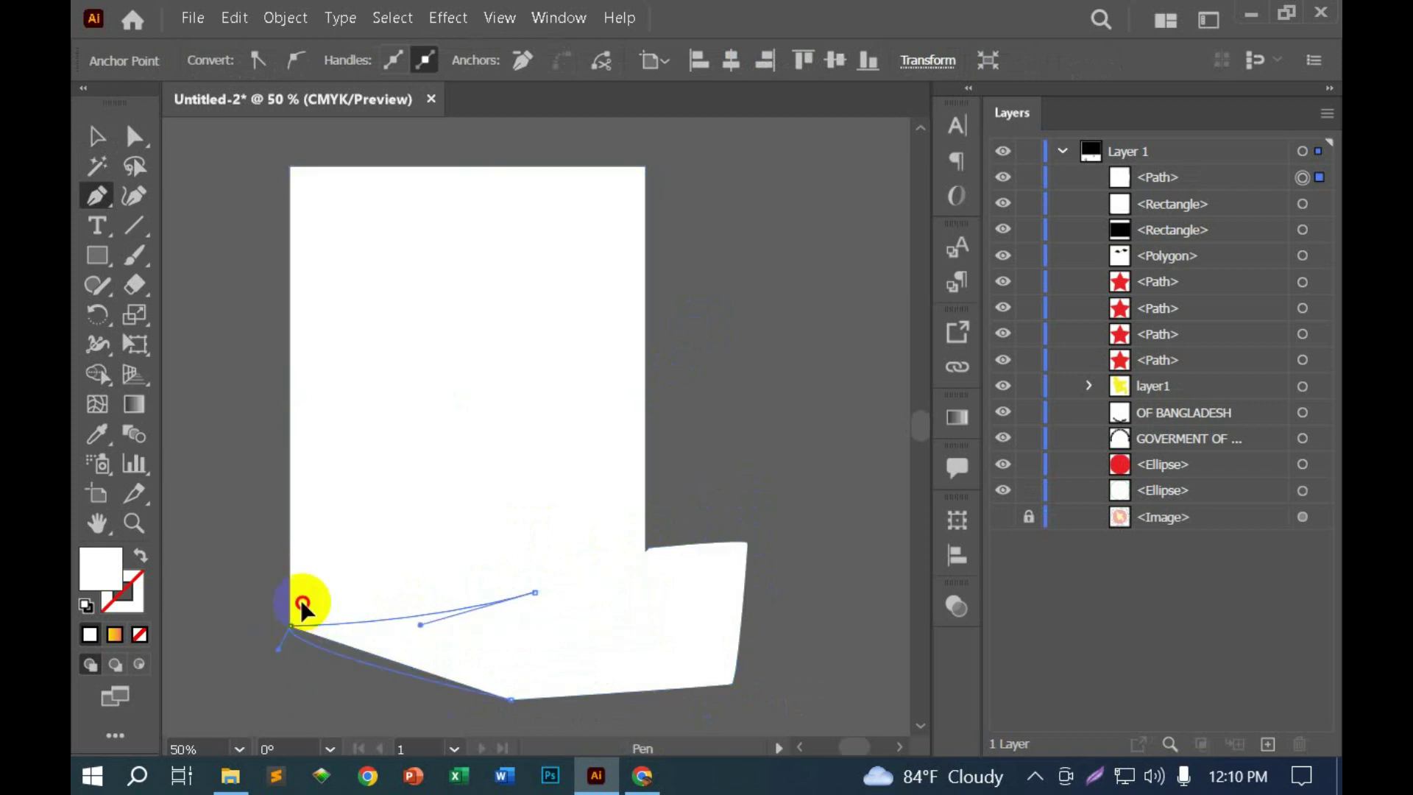
# Step: Fill the curved shape red, then delete it and reselect the white rectangle
pyautogui.click(110, 130)
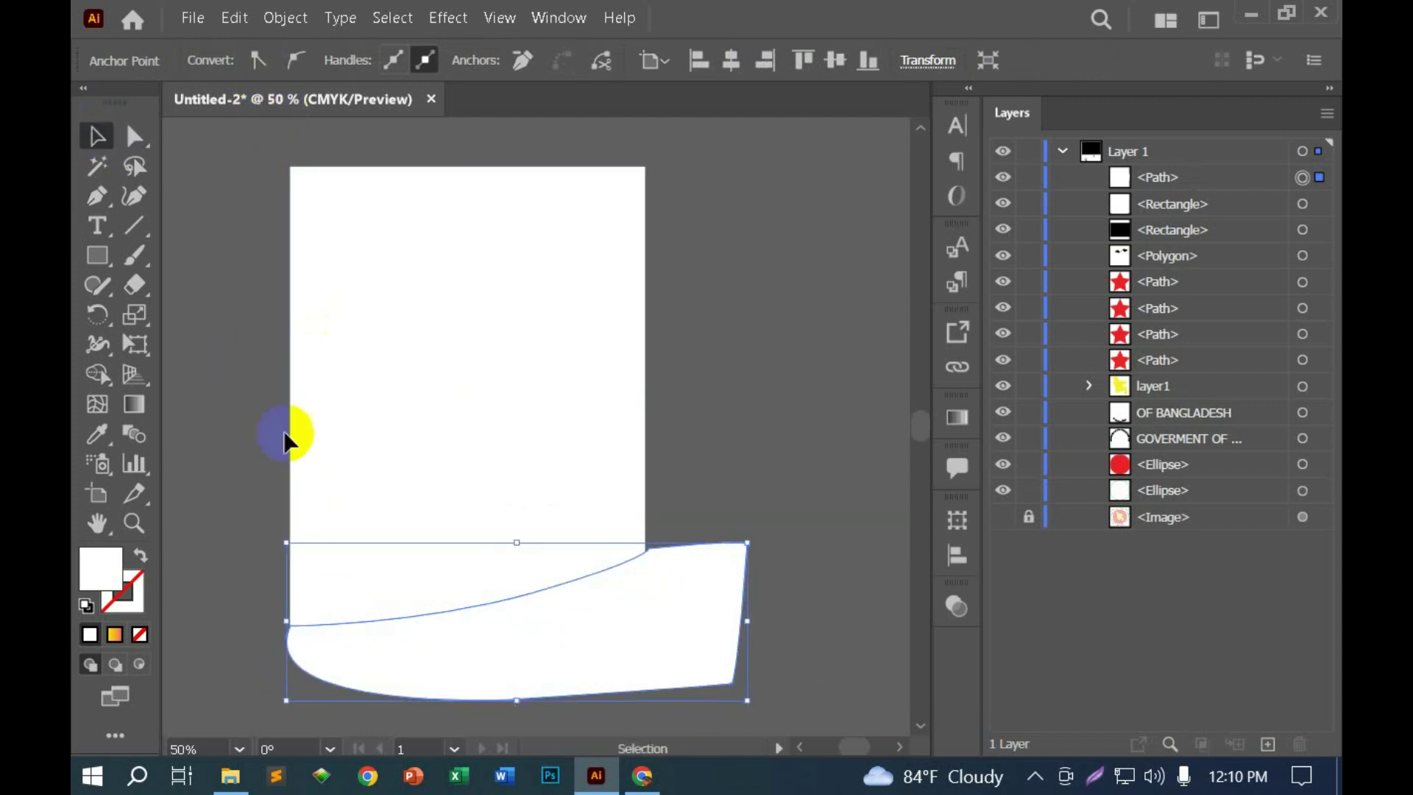
pyautogui.click(791, 631)
pyautogui.click(707, 621)
pyautogui.click(225, 61)
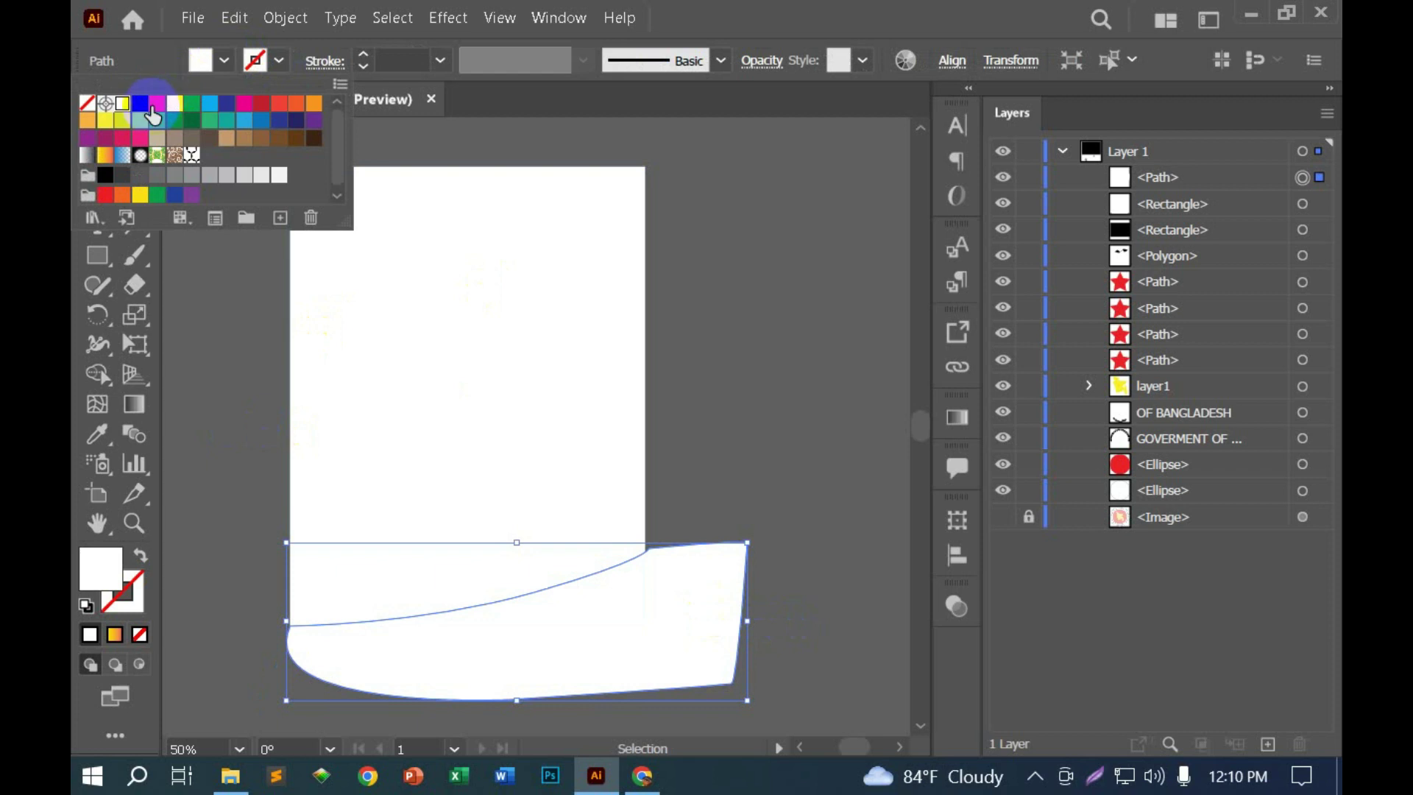
pyautogui.click(144, 103)
pyautogui.press('Escape')
pyautogui.click(736, 360)
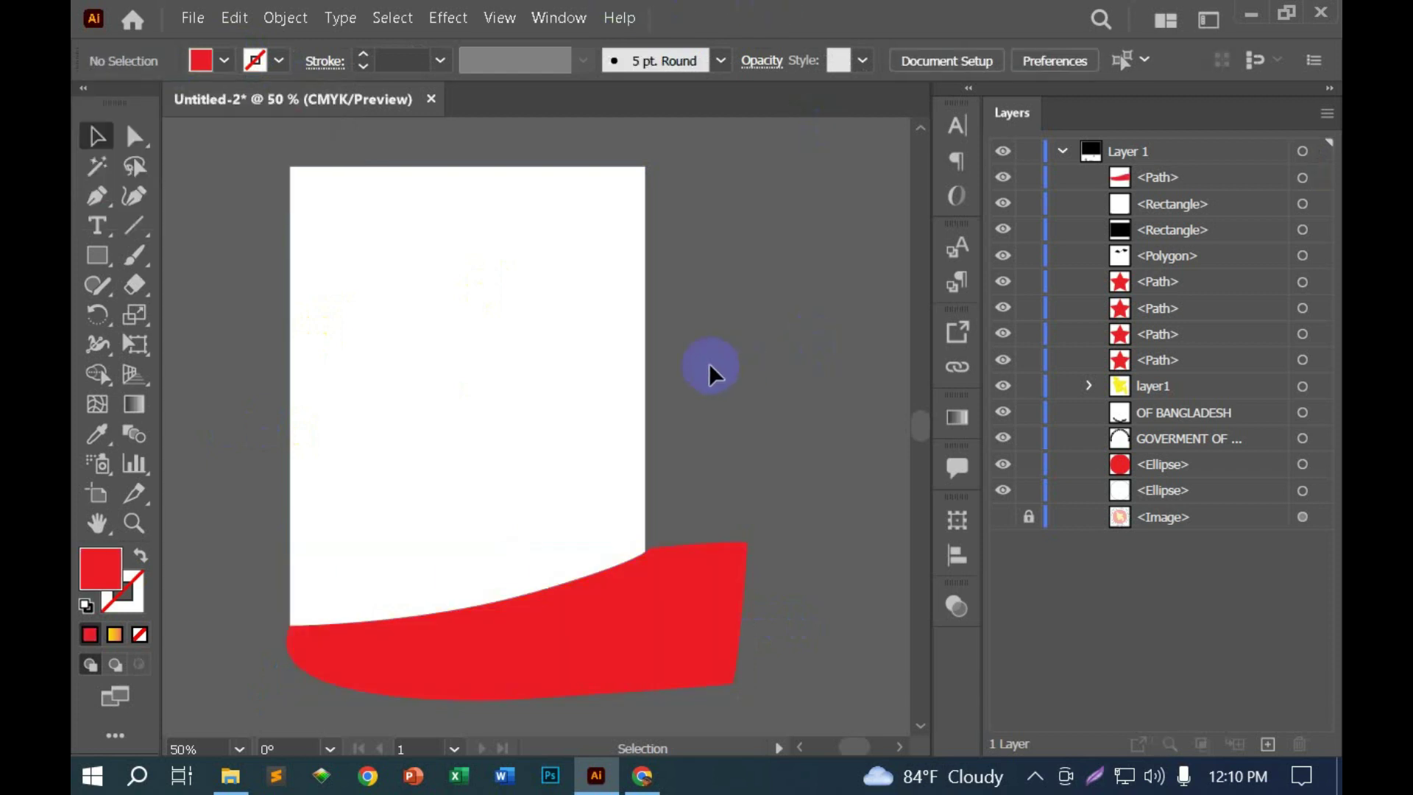
pyautogui.click(699, 629)
pyautogui.press('Delete')
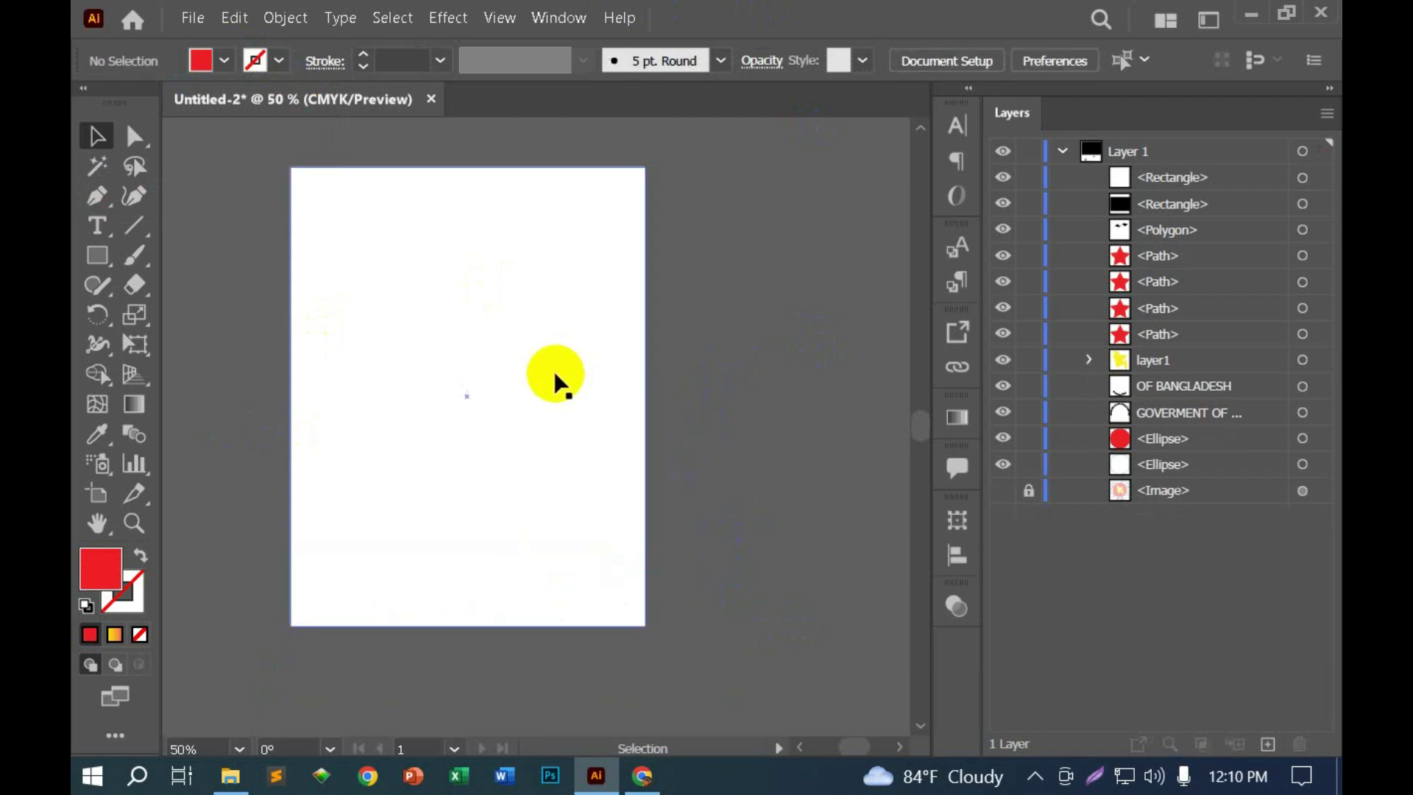
pyautogui.click(509, 381)
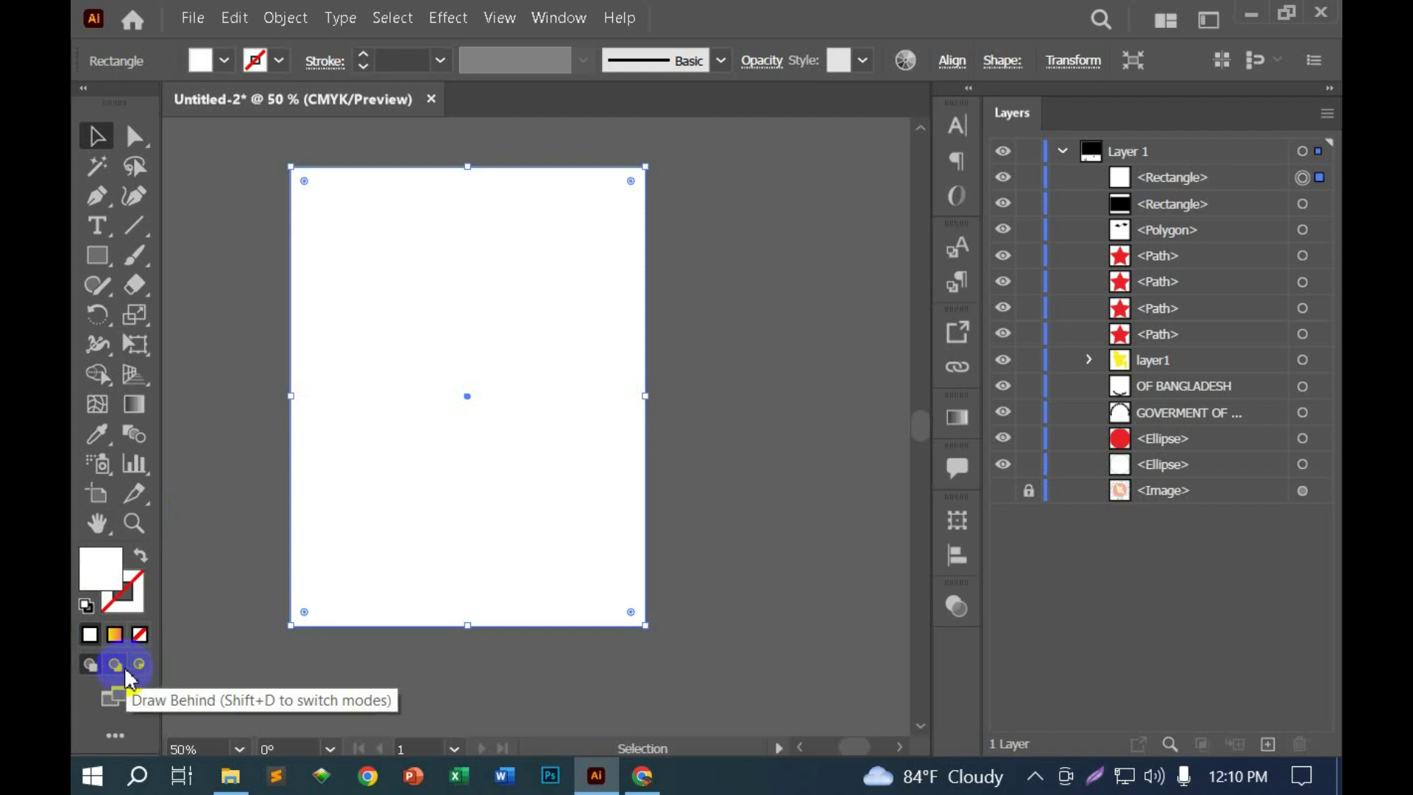
# Step: Switch to Draw Inside on the white rectangle with a red fill
pyautogui.click(140, 666)
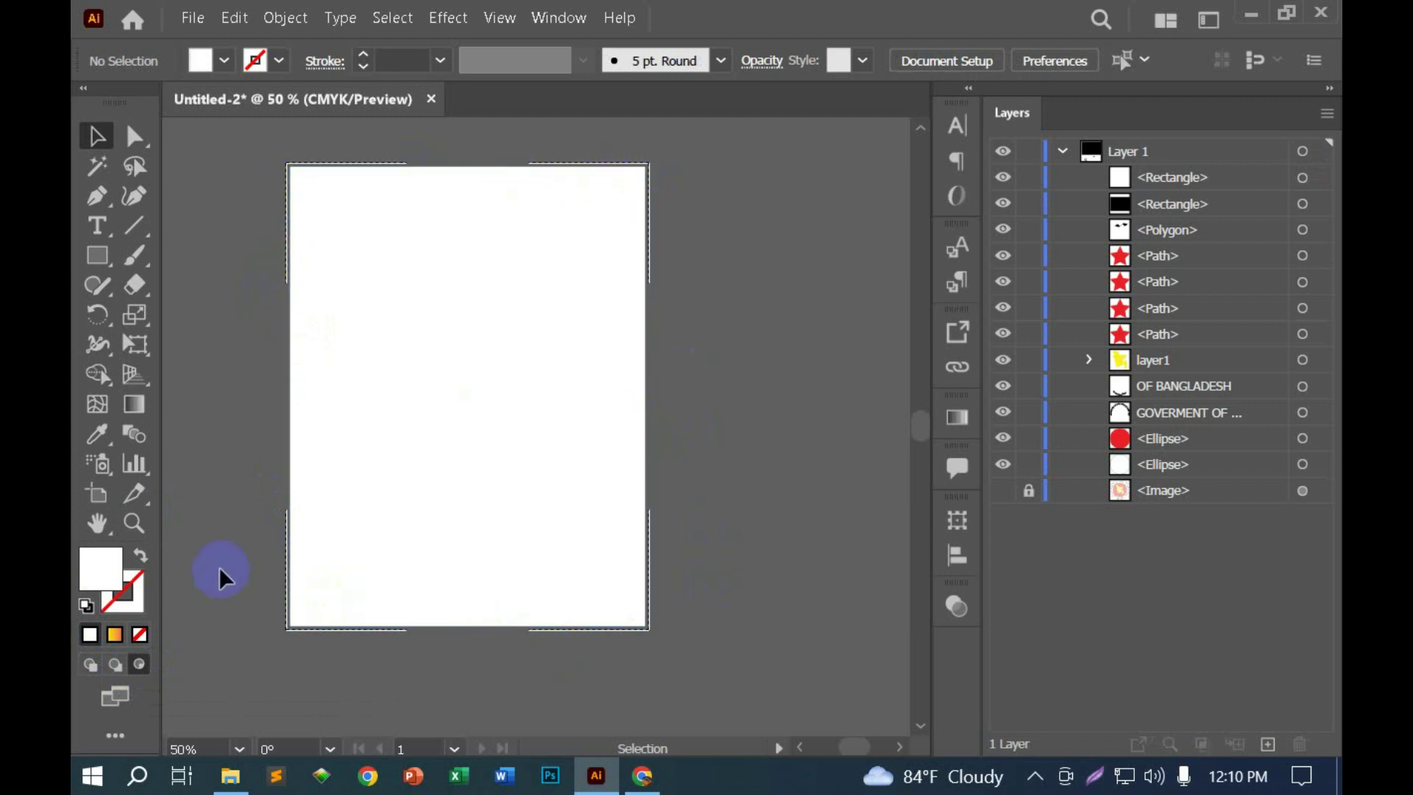
pyautogui.click(226, 60)
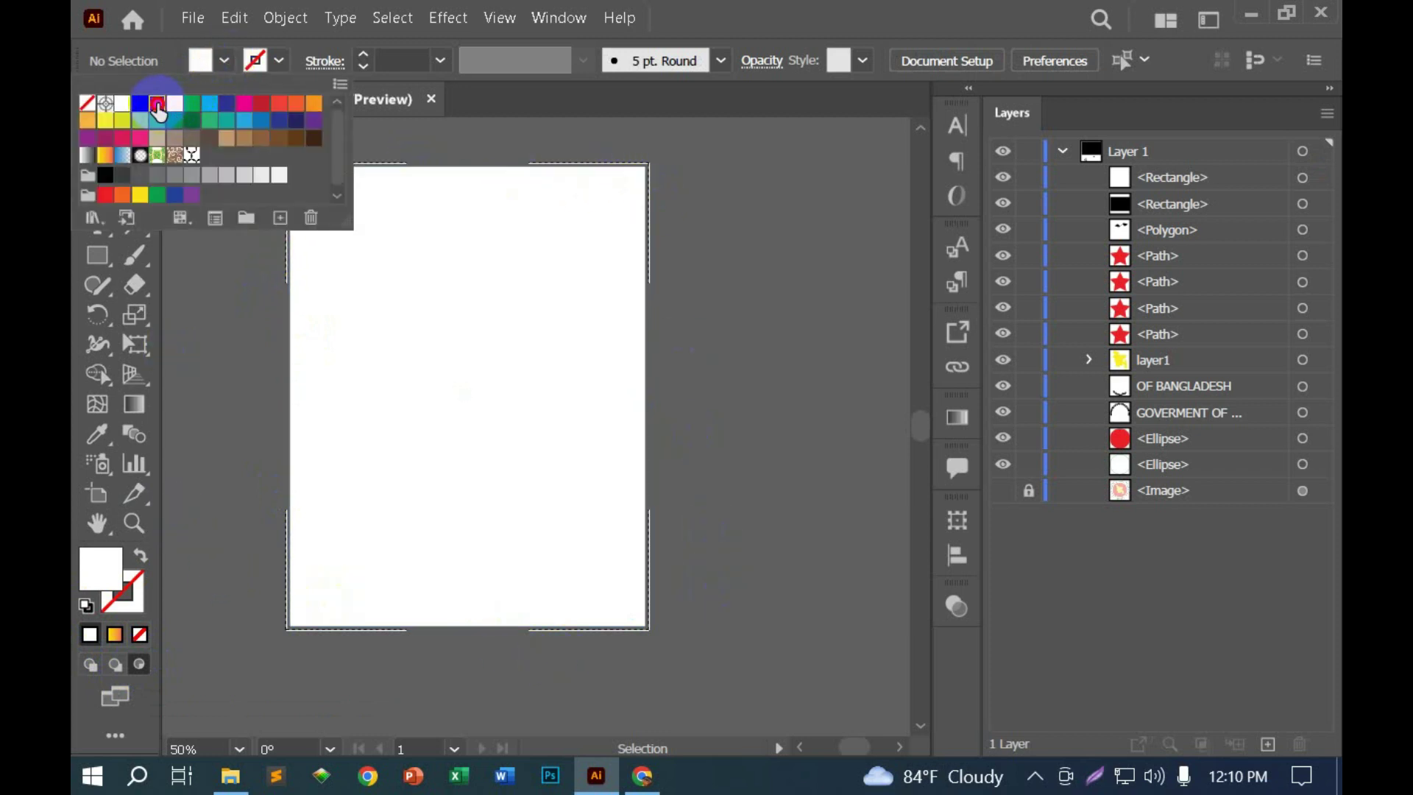
pyautogui.click(157, 103)
pyautogui.click(328, 192)
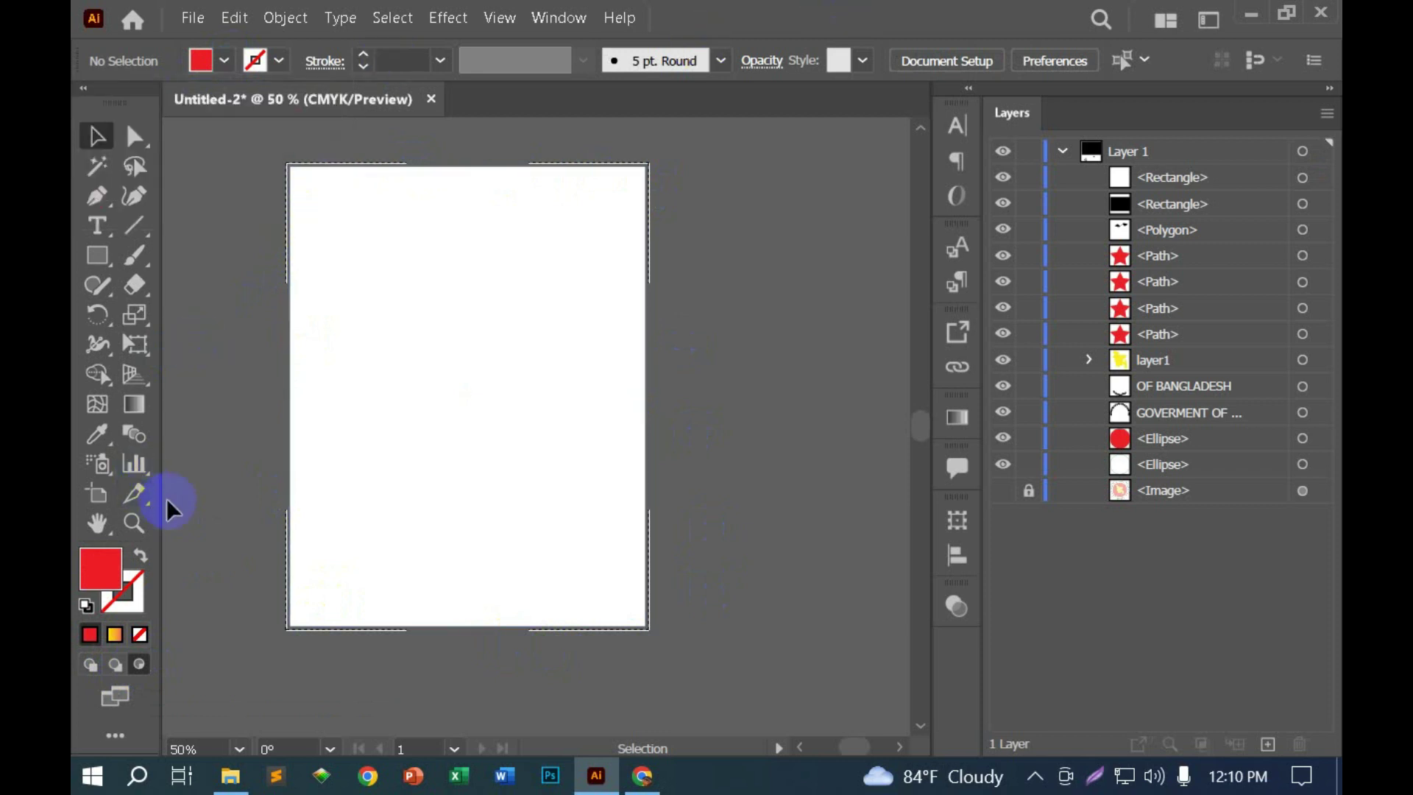
# Step: Pen-draw a red curved wedge in the lower-right corner, then return to Draw Normal
pyautogui.press('p')
pyautogui.click(388, 663)
pyautogui.moveTo(611, 510); pyautogui.dragTo(798, 504)
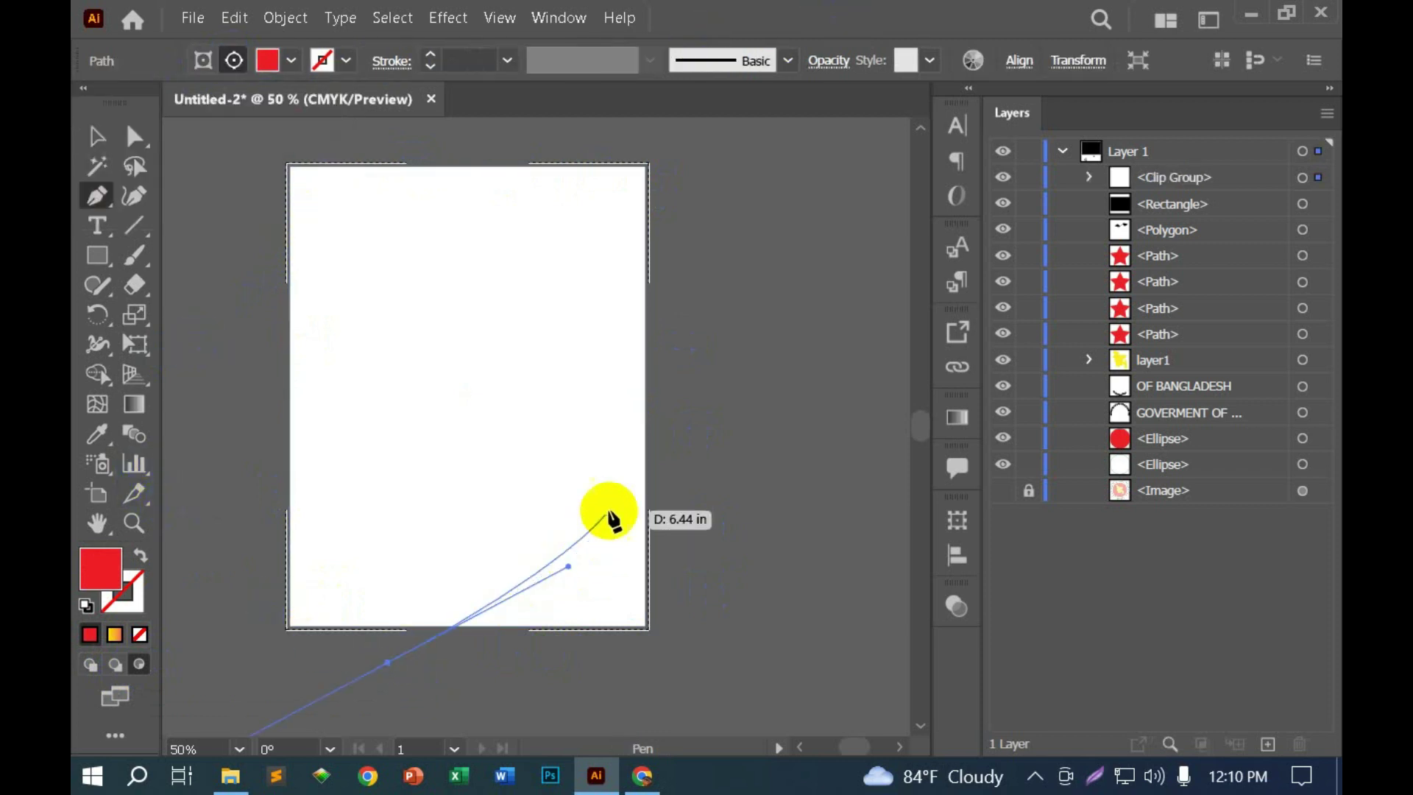
pyautogui.click(739, 602)
pyautogui.click(708, 677)
pyautogui.click(572, 705)
pyautogui.click(421, 693)
pyautogui.click(388, 663)
pyautogui.click(103, 136)
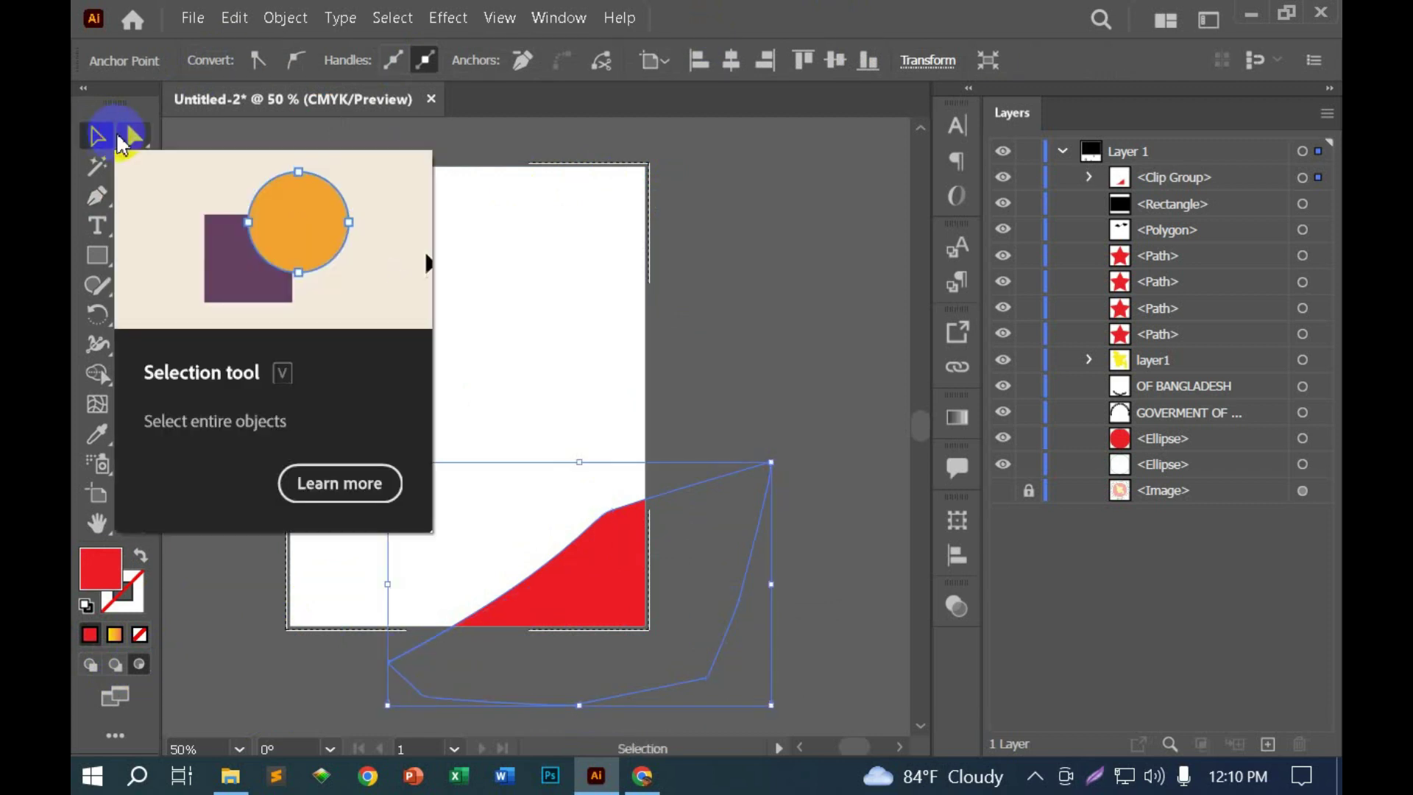
pyautogui.click(92, 669)
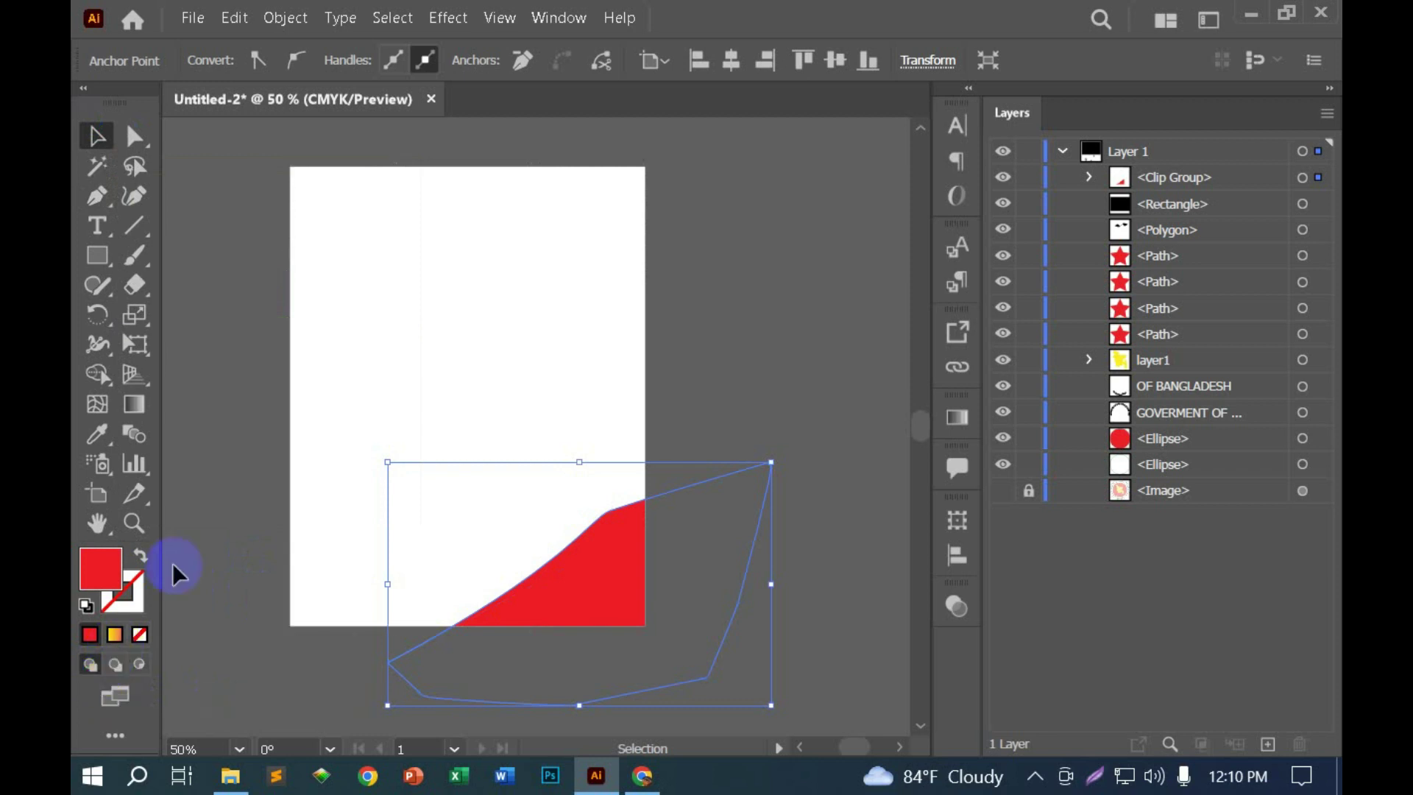
pyautogui.click(214, 487)
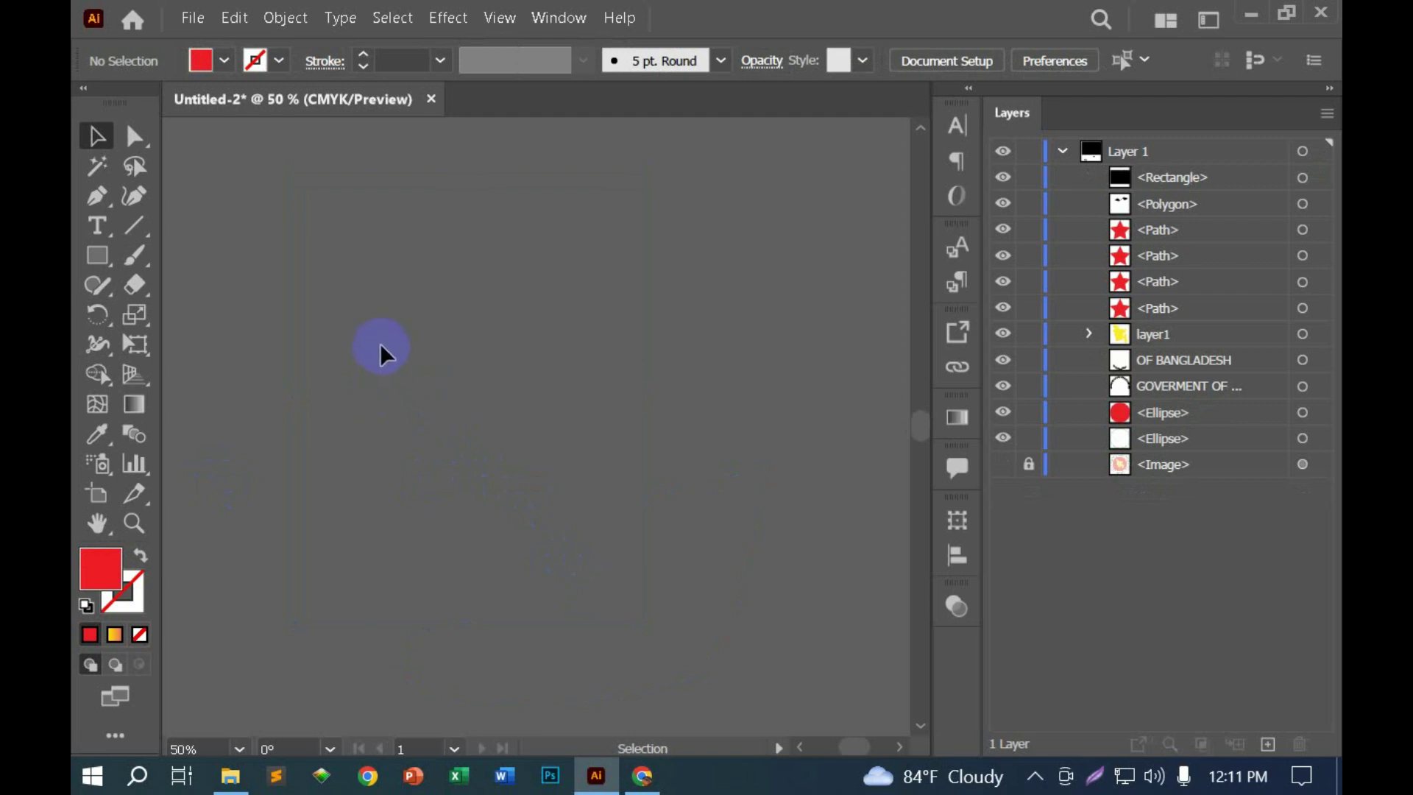
# Step: Place location.png on the canvas and zoom in around the pin icon
pyautogui.click(199, 24)
pyautogui.click(283, 406)
pyautogui.click(517, 471)
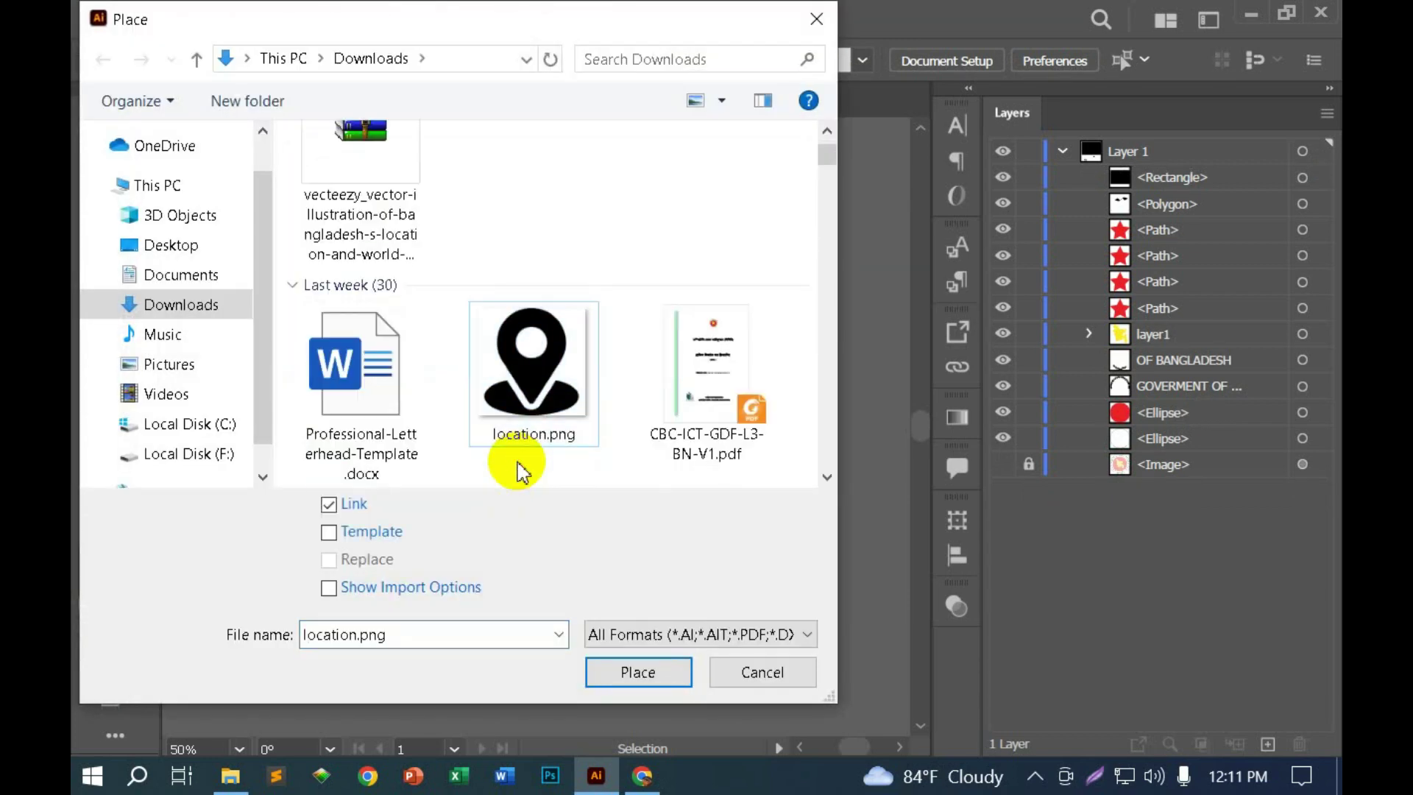
pyautogui.doubleClick(552, 394)
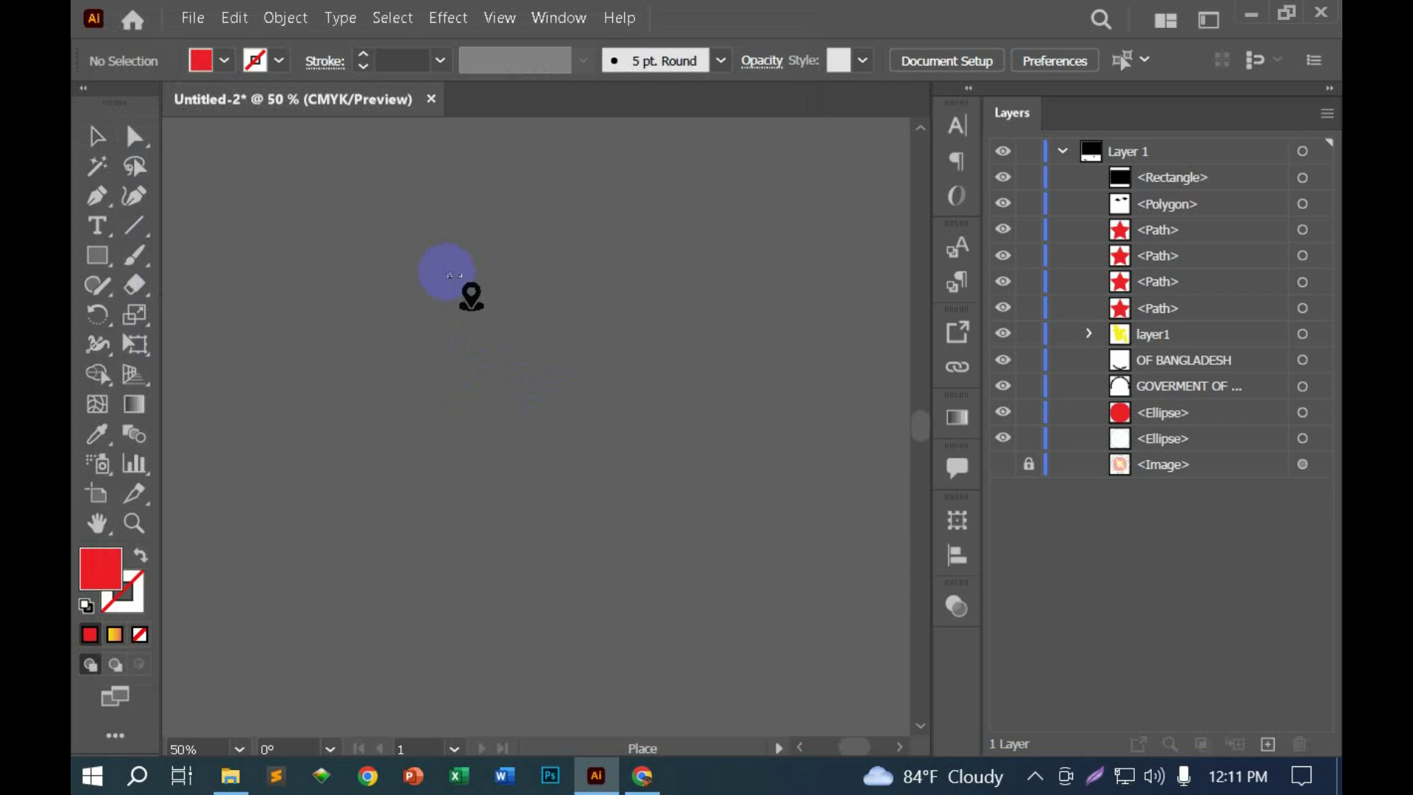
pyautogui.click(421, 250)
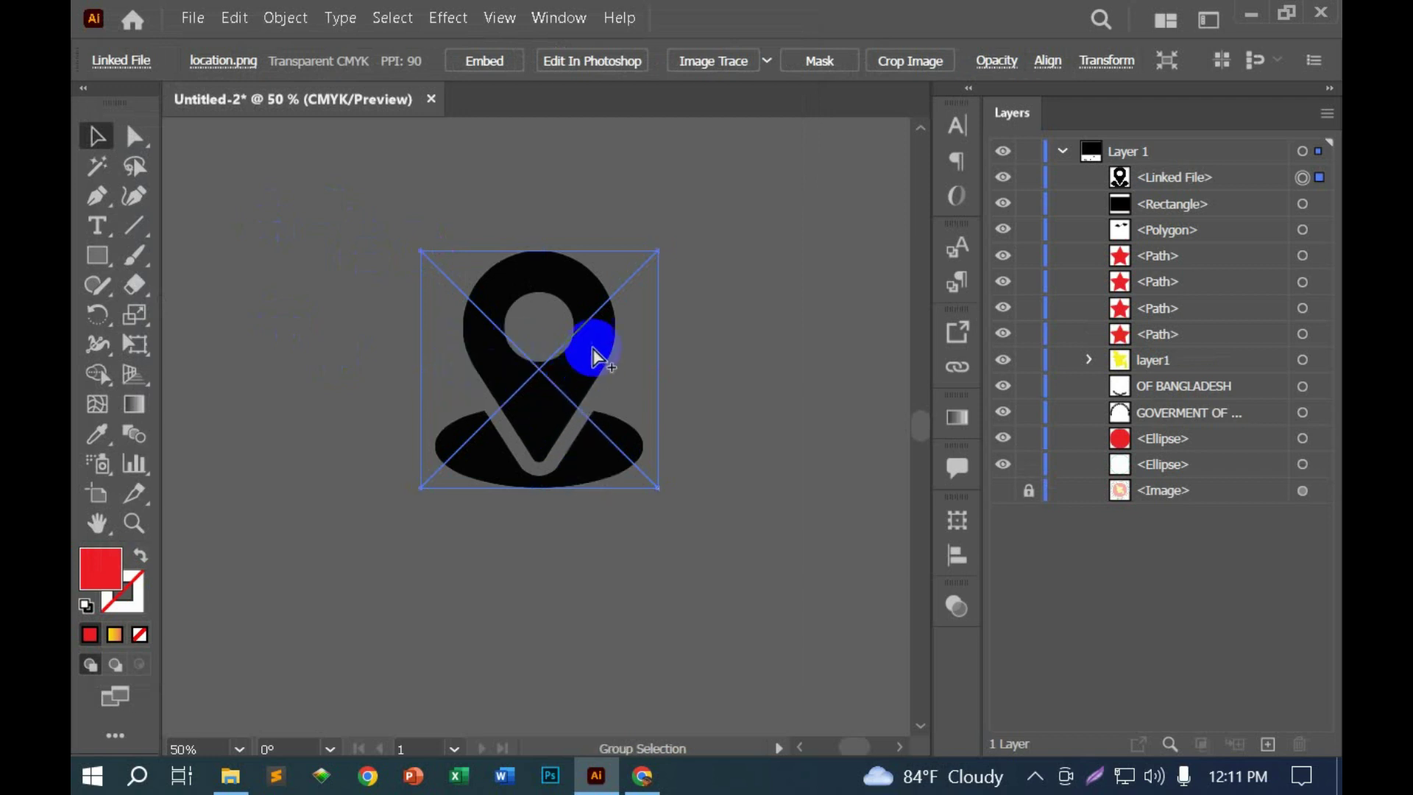
pyautogui.scroll(2, 593, 350)
pyautogui.moveTo(546, 348); pyautogui.dragTo(559, 385)
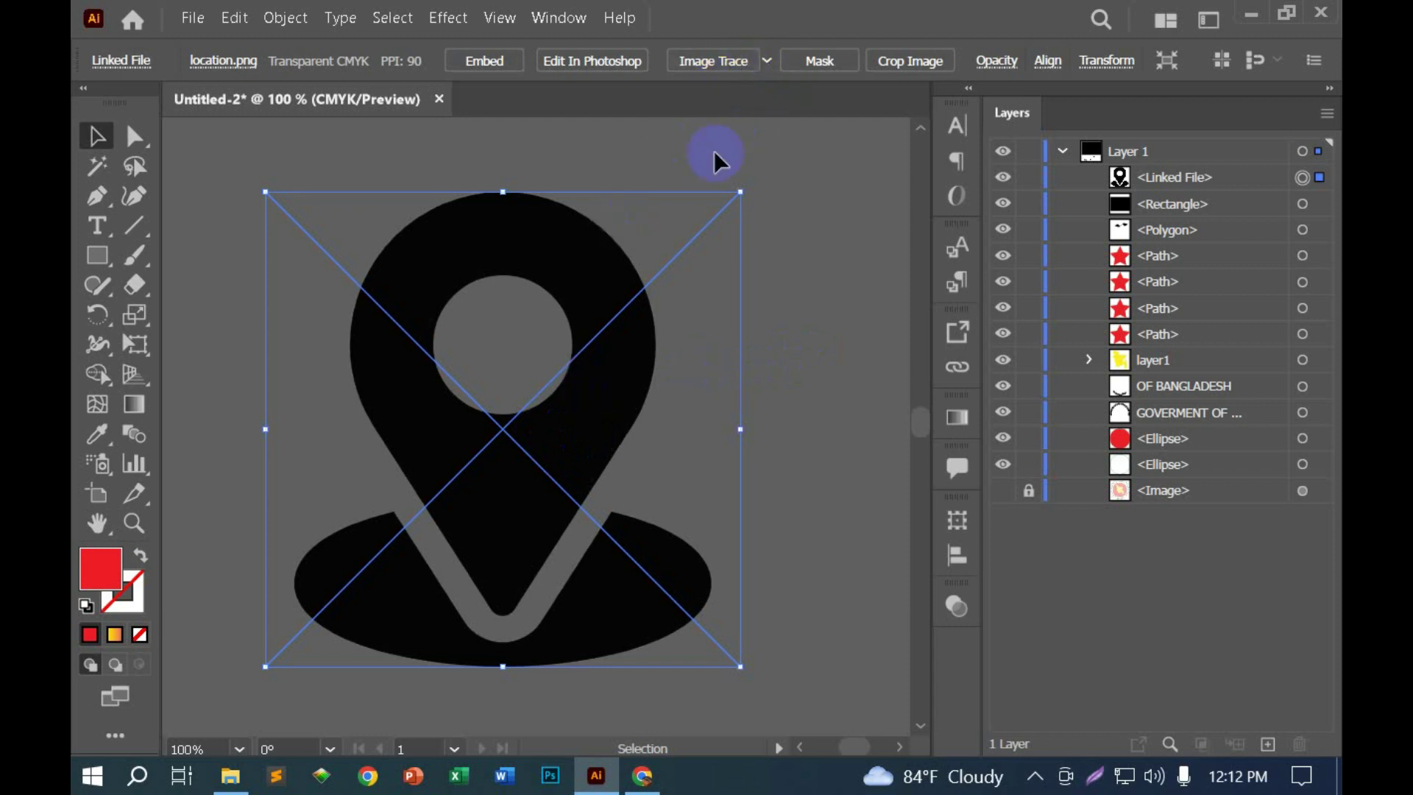
# Step: Duplicate the pin, Image Trace and Expand the copy, then undo the trace
pyautogui.scroll(-3, 707, 162)
pyautogui.scroll(-1, 685, 184)
pyautogui.moveTo(638, 274); pyautogui.dragTo(477, 274)
pyautogui.scroll(1, 647, 214)
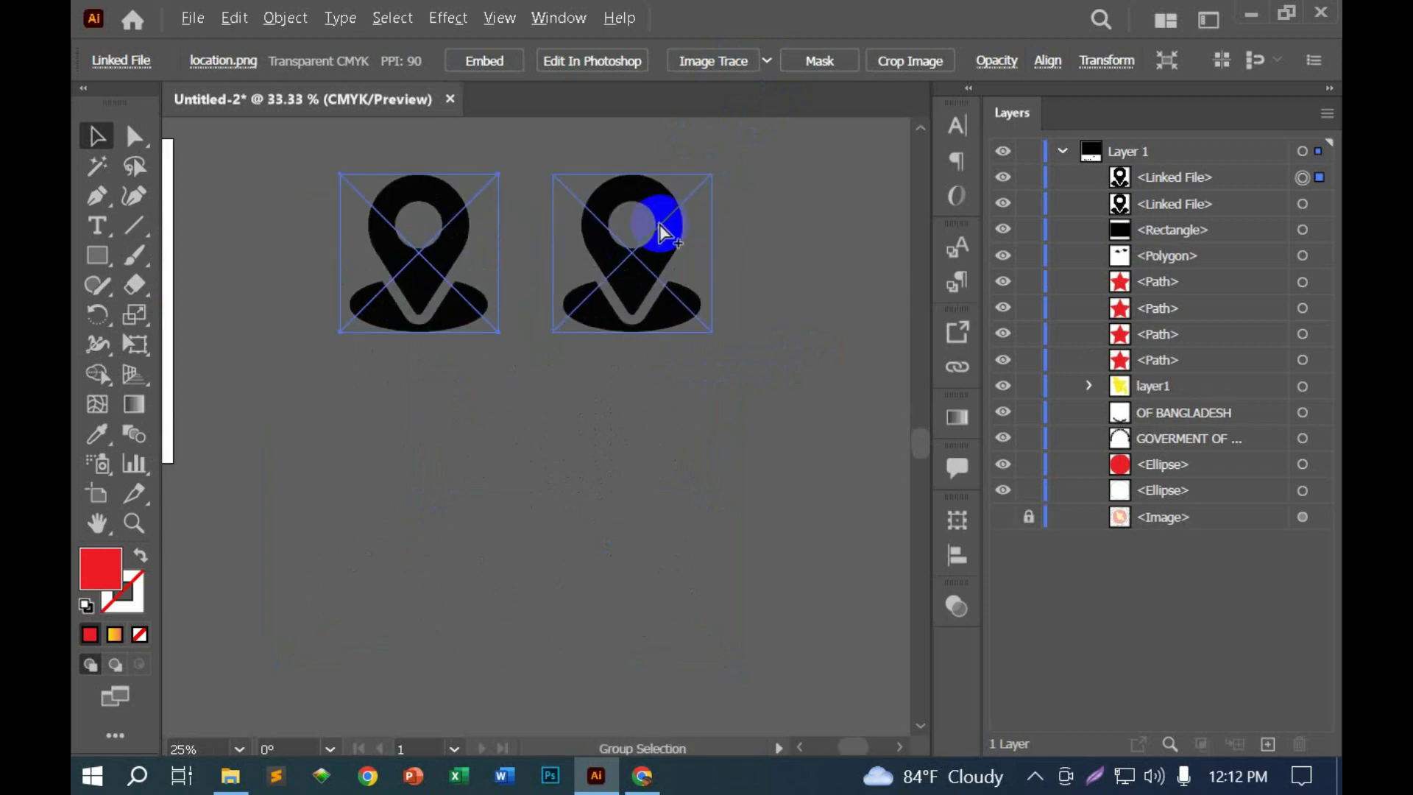
pyautogui.scroll(2, 599, 271)
pyautogui.click(738, 60)
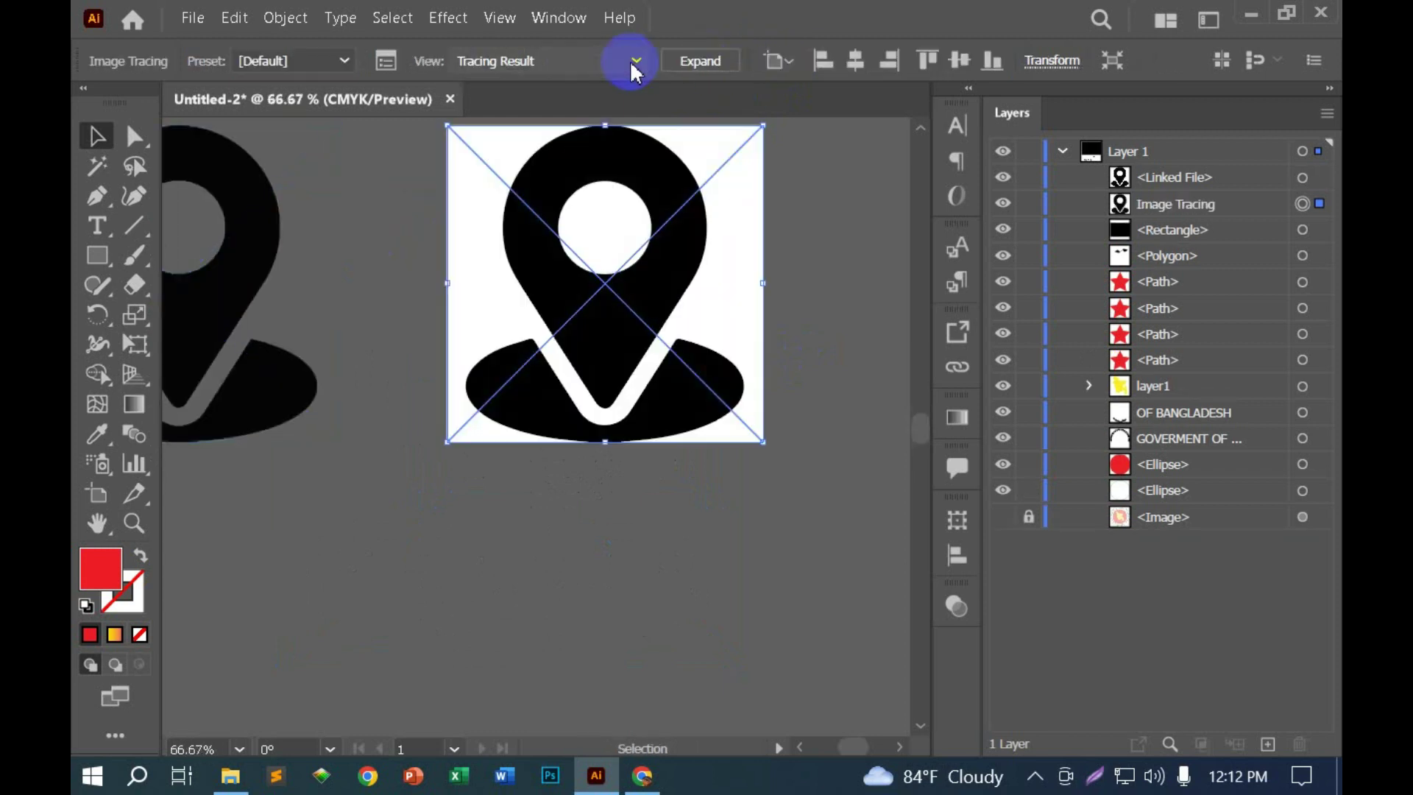
pyautogui.moveTo(655, 179); pyautogui.dragTo(672, 284)
pyautogui.click(710, 60)
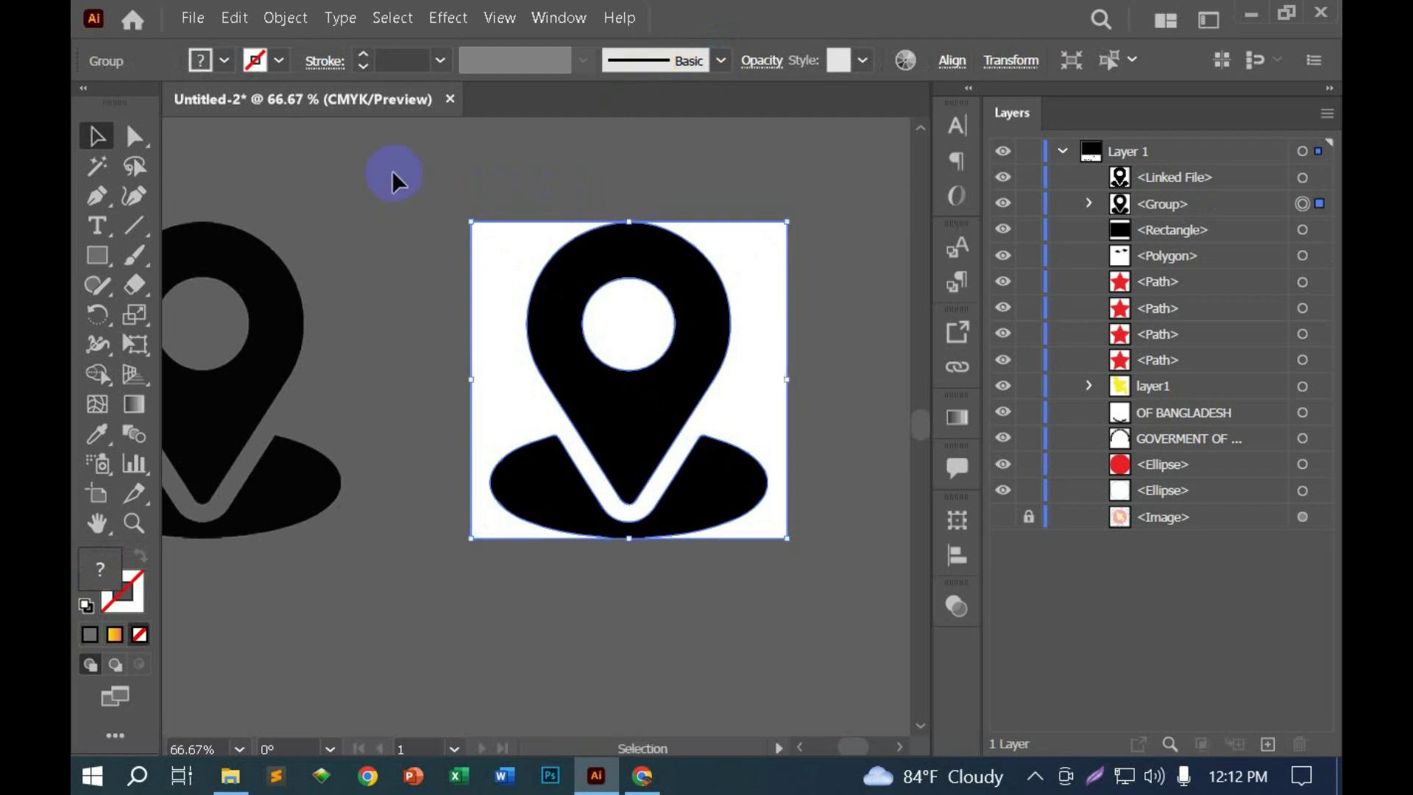
pyautogui.press('a')
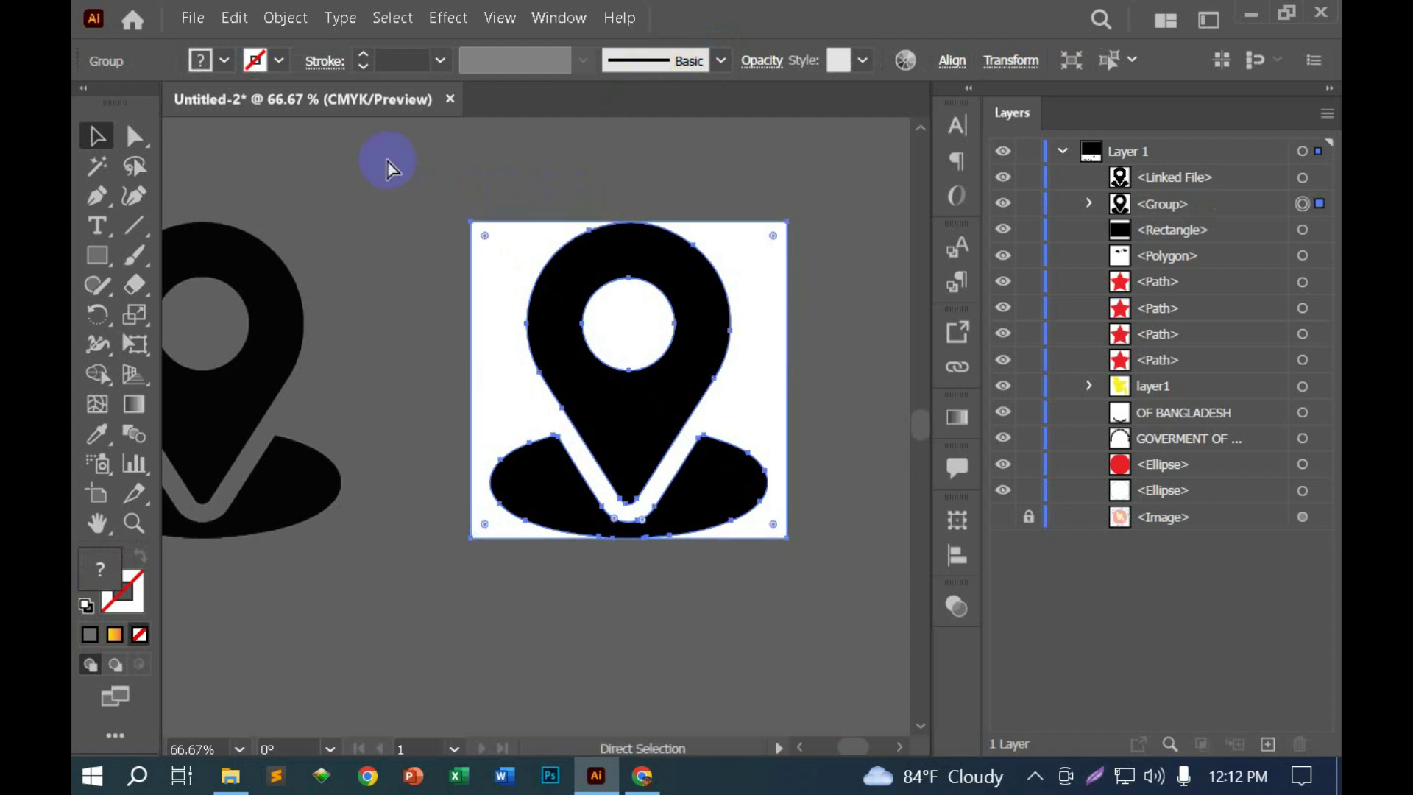
pyautogui.hotkey('ctrl', 'z')
pyautogui.hotkey('ctrl', 'z')
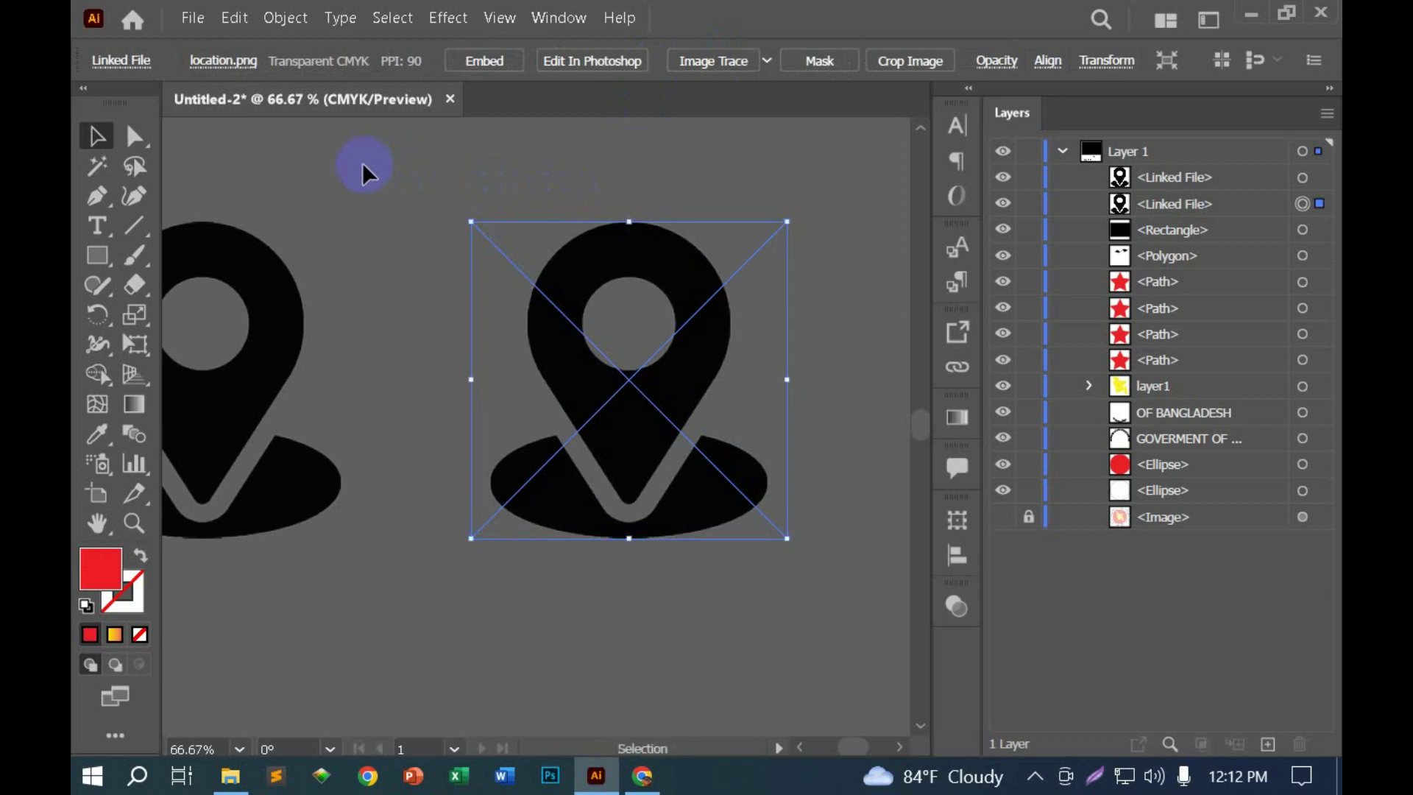
# Step: Delete the left pin copy, leaving a single selected pin image
pyautogui.click(593, 262)
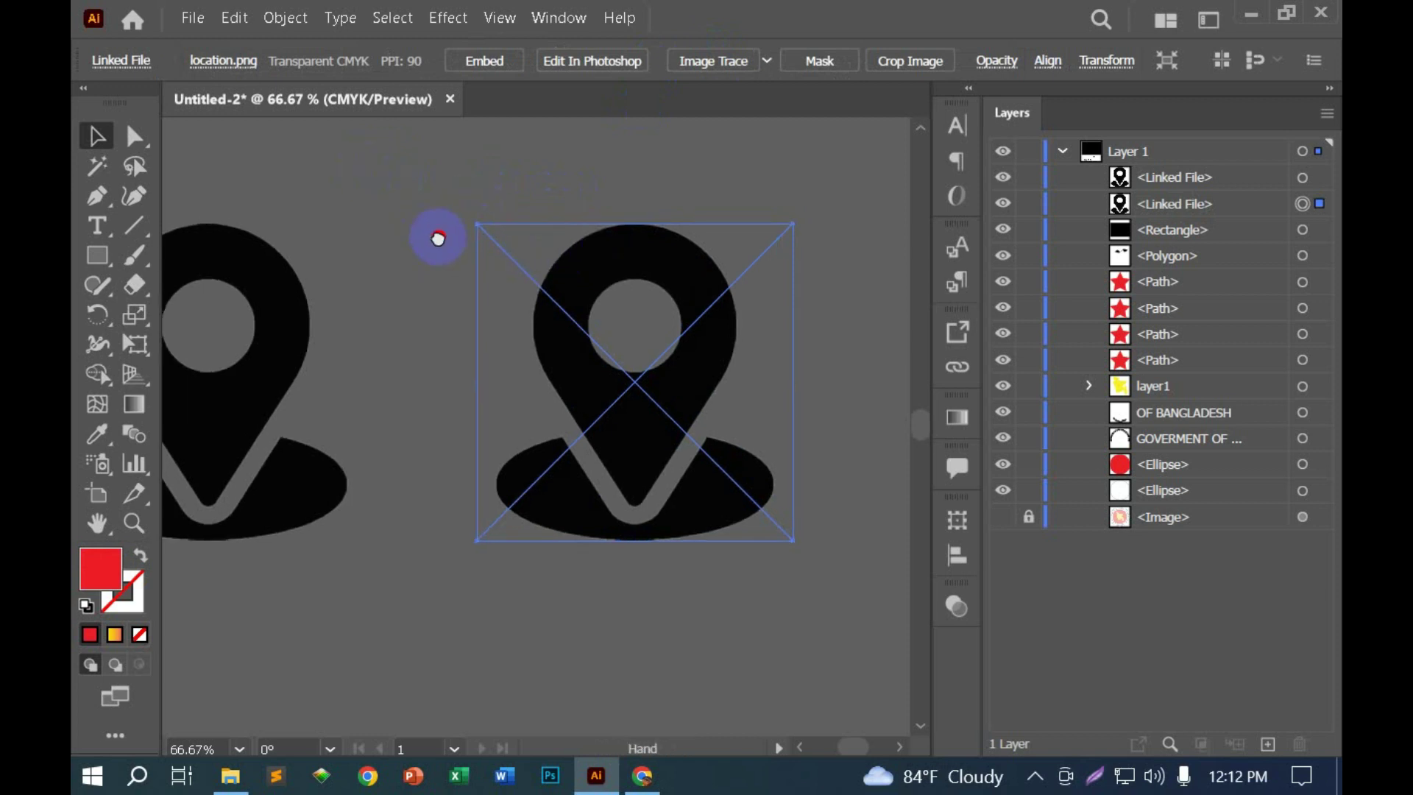
pyautogui.moveTo(436, 237); pyautogui.dragTo(520, 293)
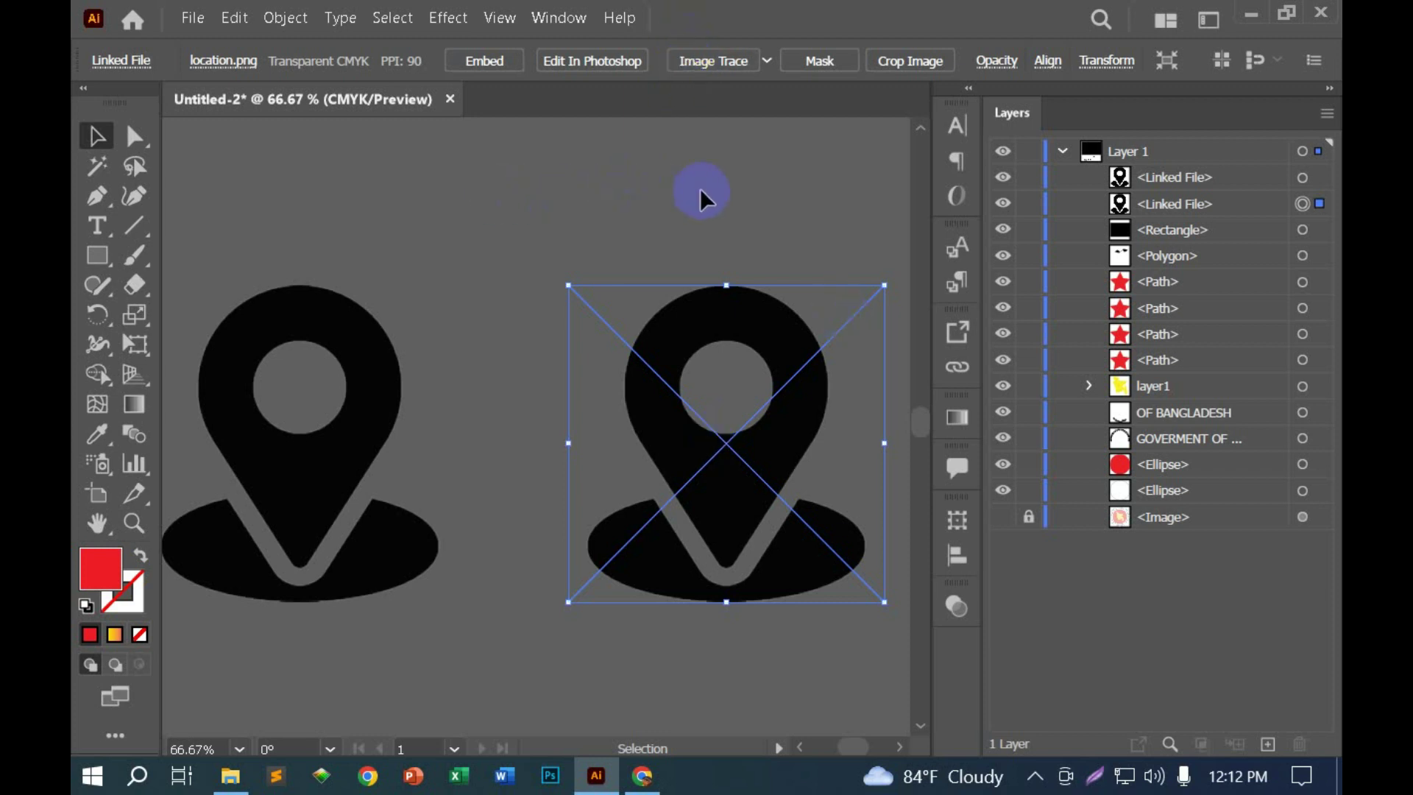
pyautogui.click(330, 302)
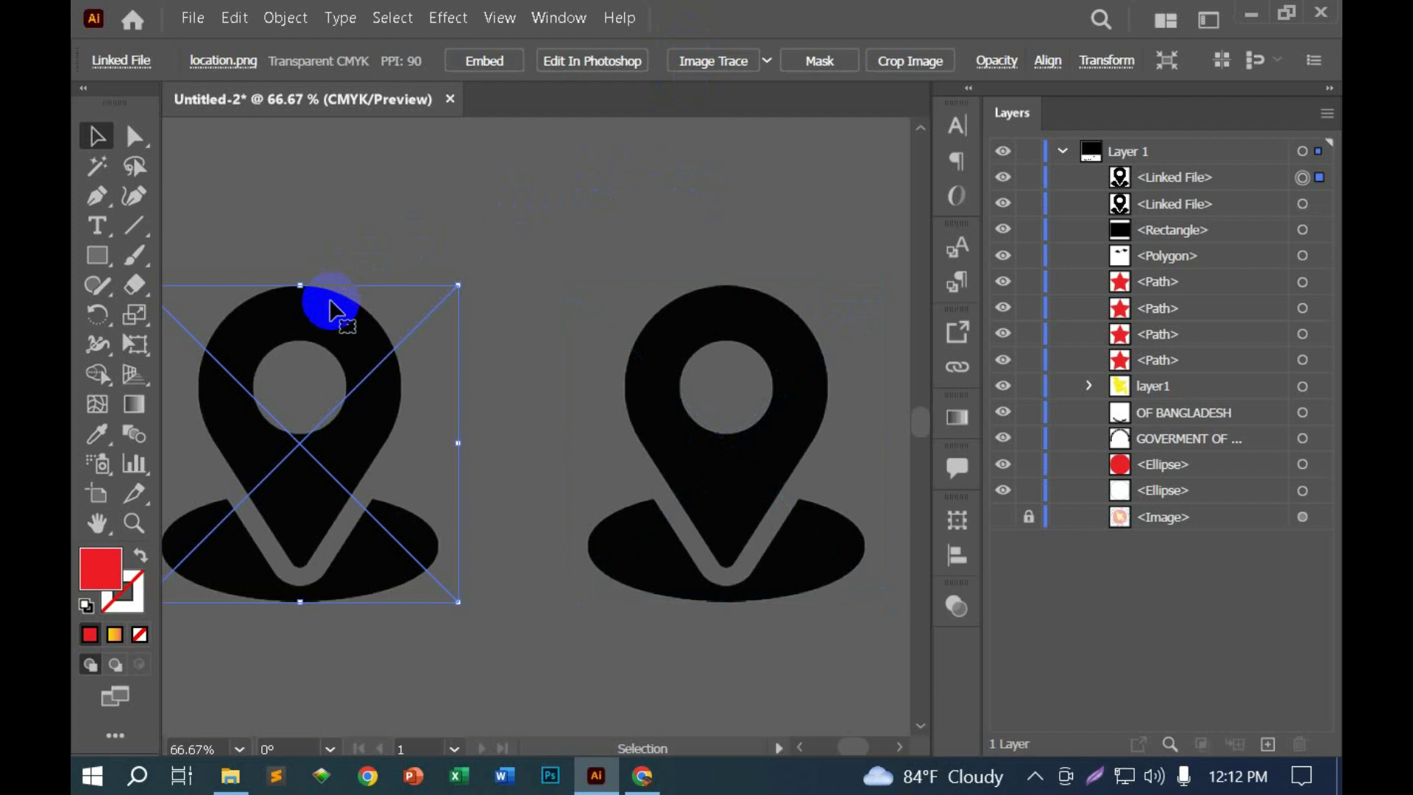
pyautogui.press('Delete')
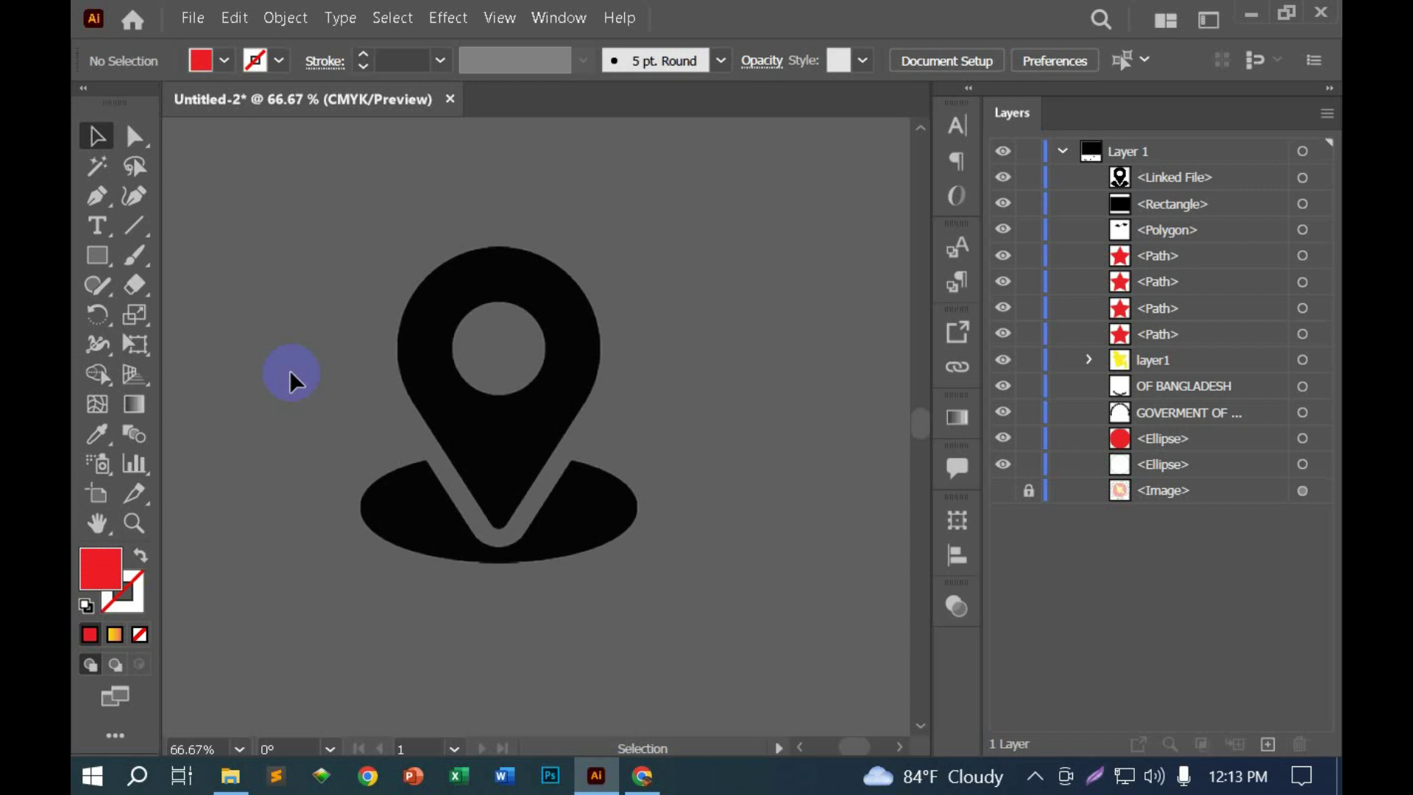
pyautogui.click(413, 361)
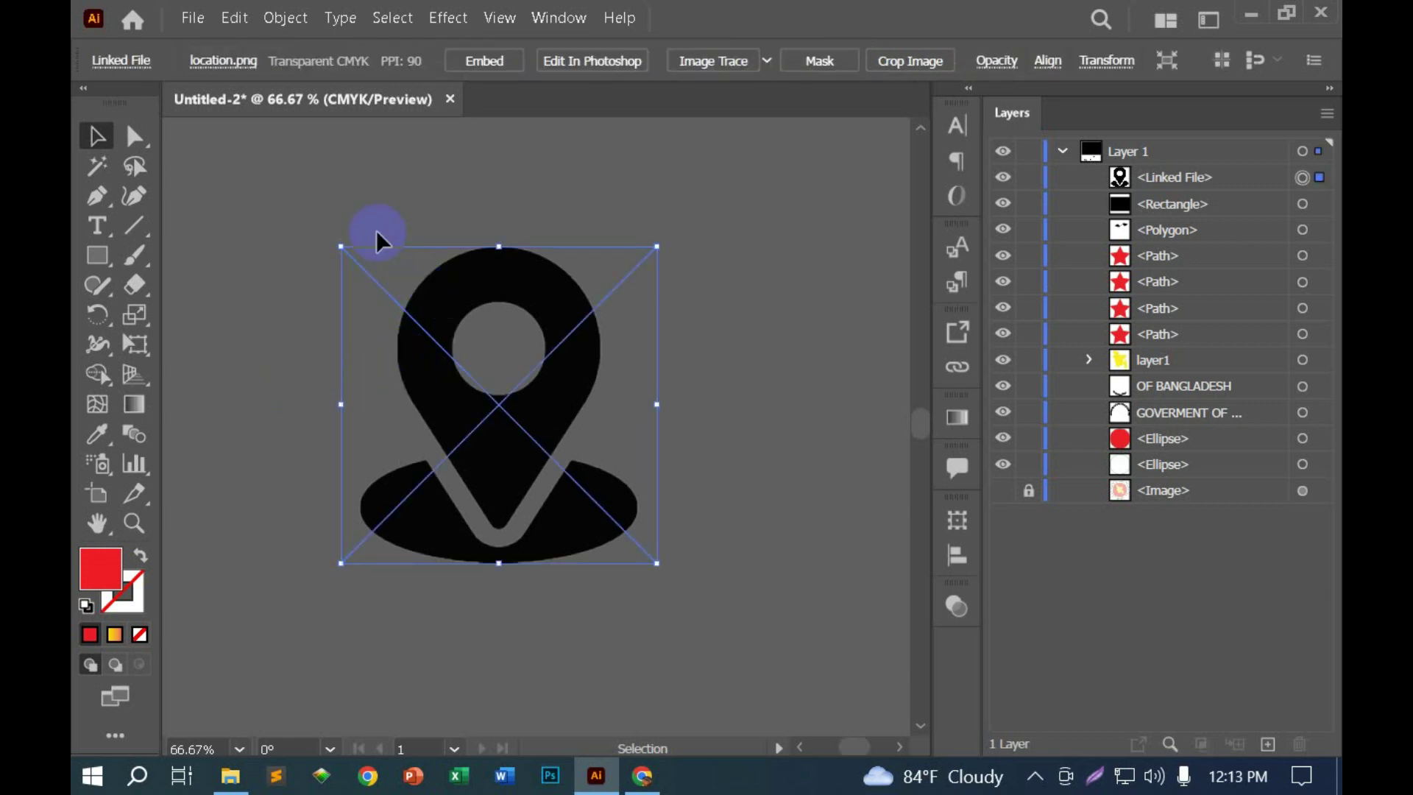
# Step: Draw a red square over the pin and move it beneath the pin in Layers
pyautogui.press('m')
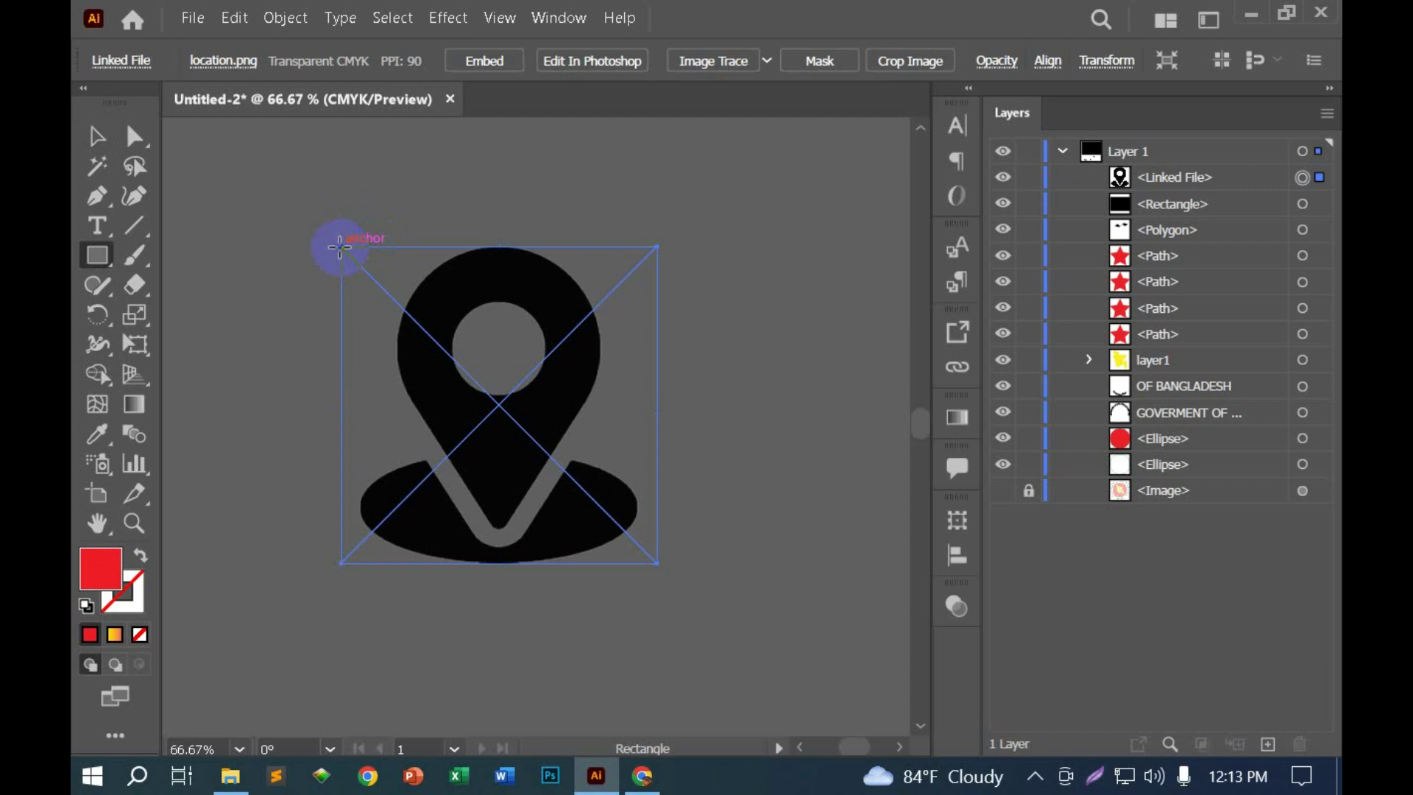
pyautogui.moveTo(340, 247); pyautogui.dragTo(642, 549)
pyautogui.moveTo(660, 562); pyautogui.dragTo(660, 561)
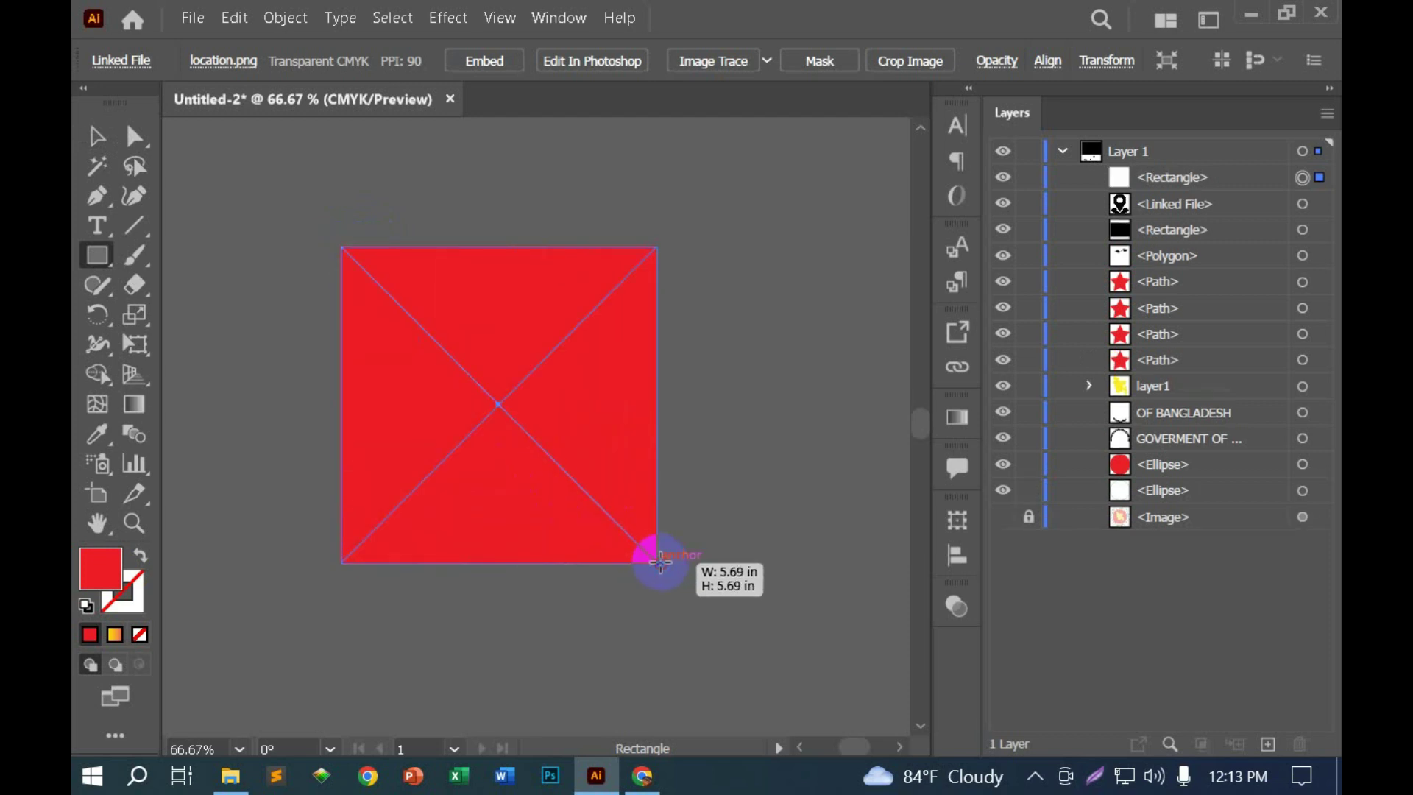
pyautogui.click(102, 149)
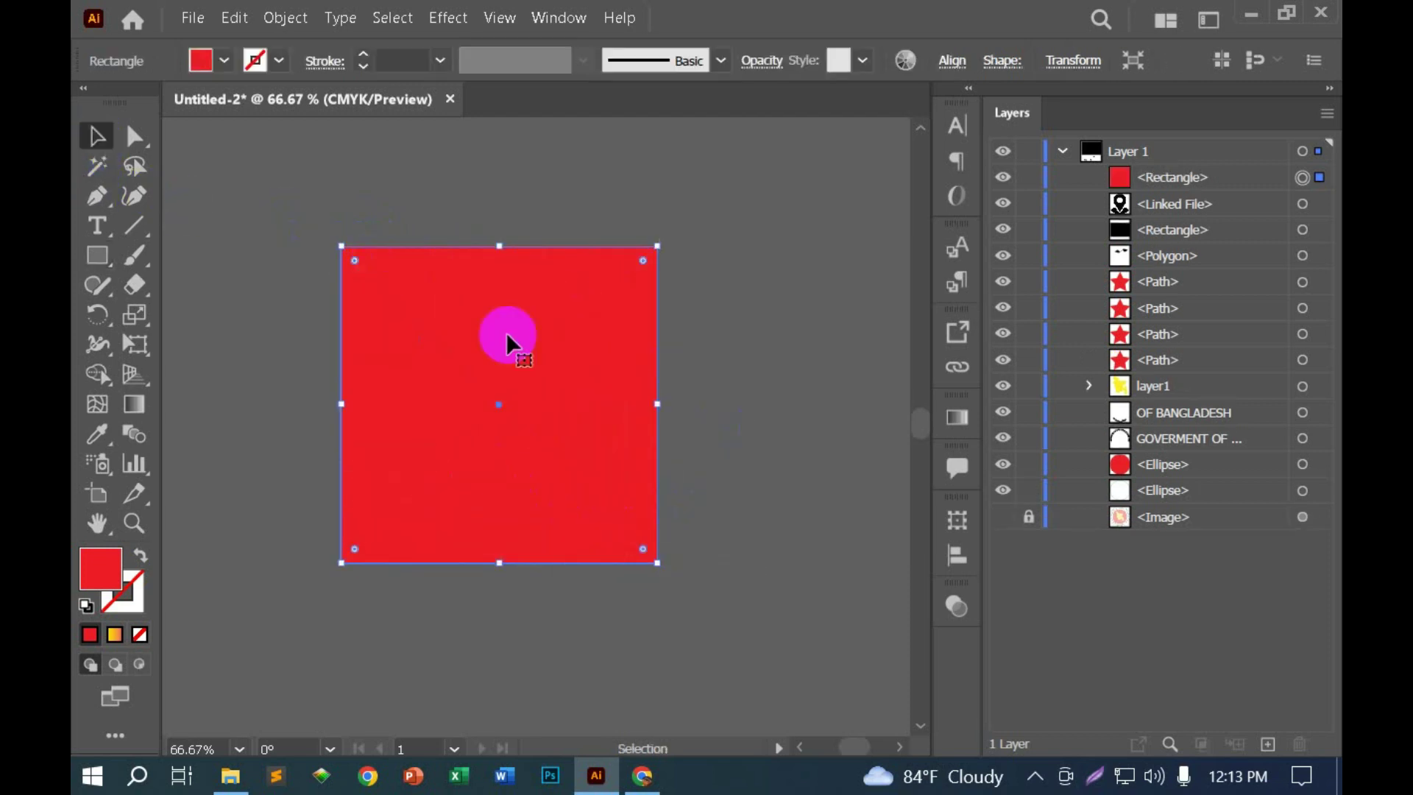
pyautogui.moveTo(1229, 183); pyautogui.dragTo(1227, 213)
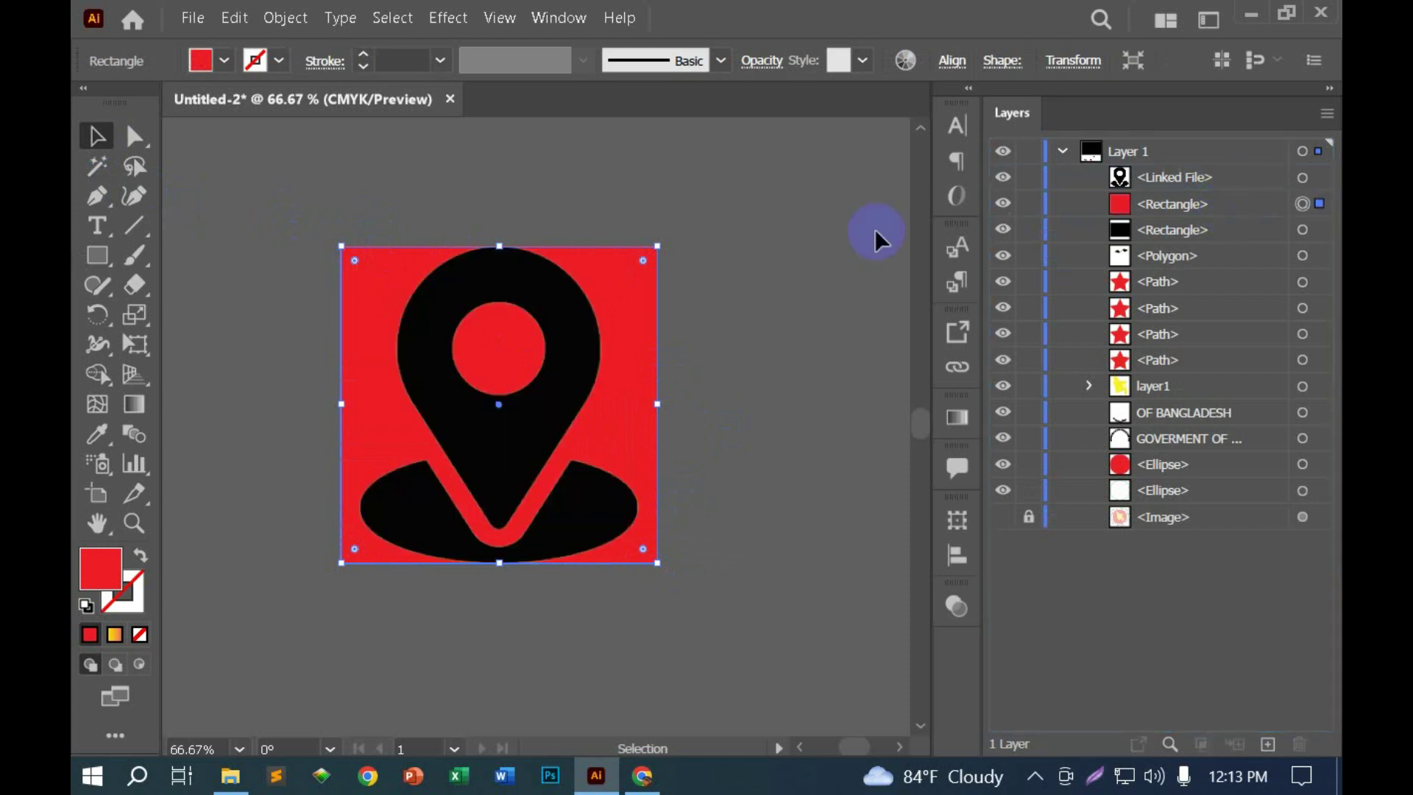
# Step: Mask the red square with the pin image using an inverted transparency mask
pyautogui.click(368, 179)
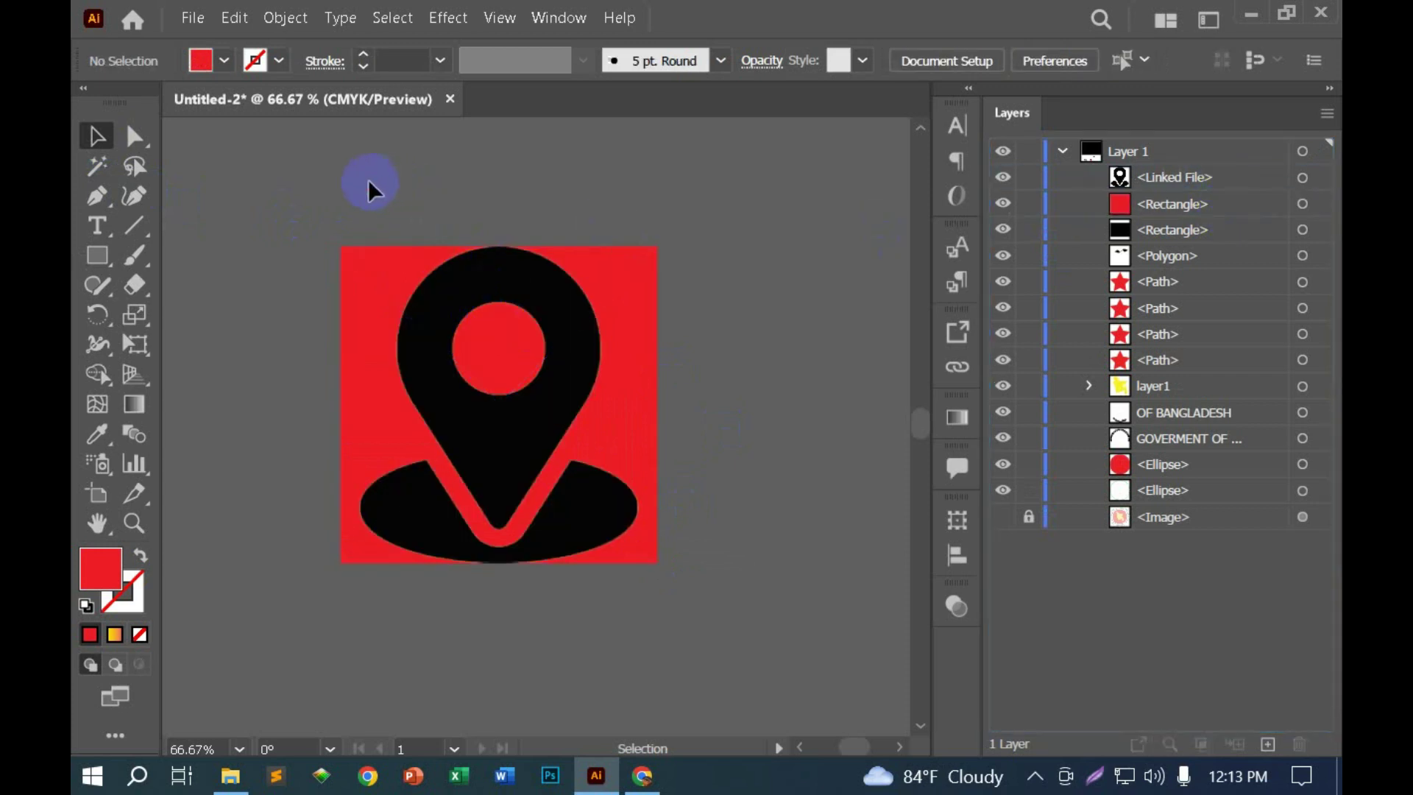
pyautogui.moveTo(317, 210); pyautogui.dragTo(625, 422)
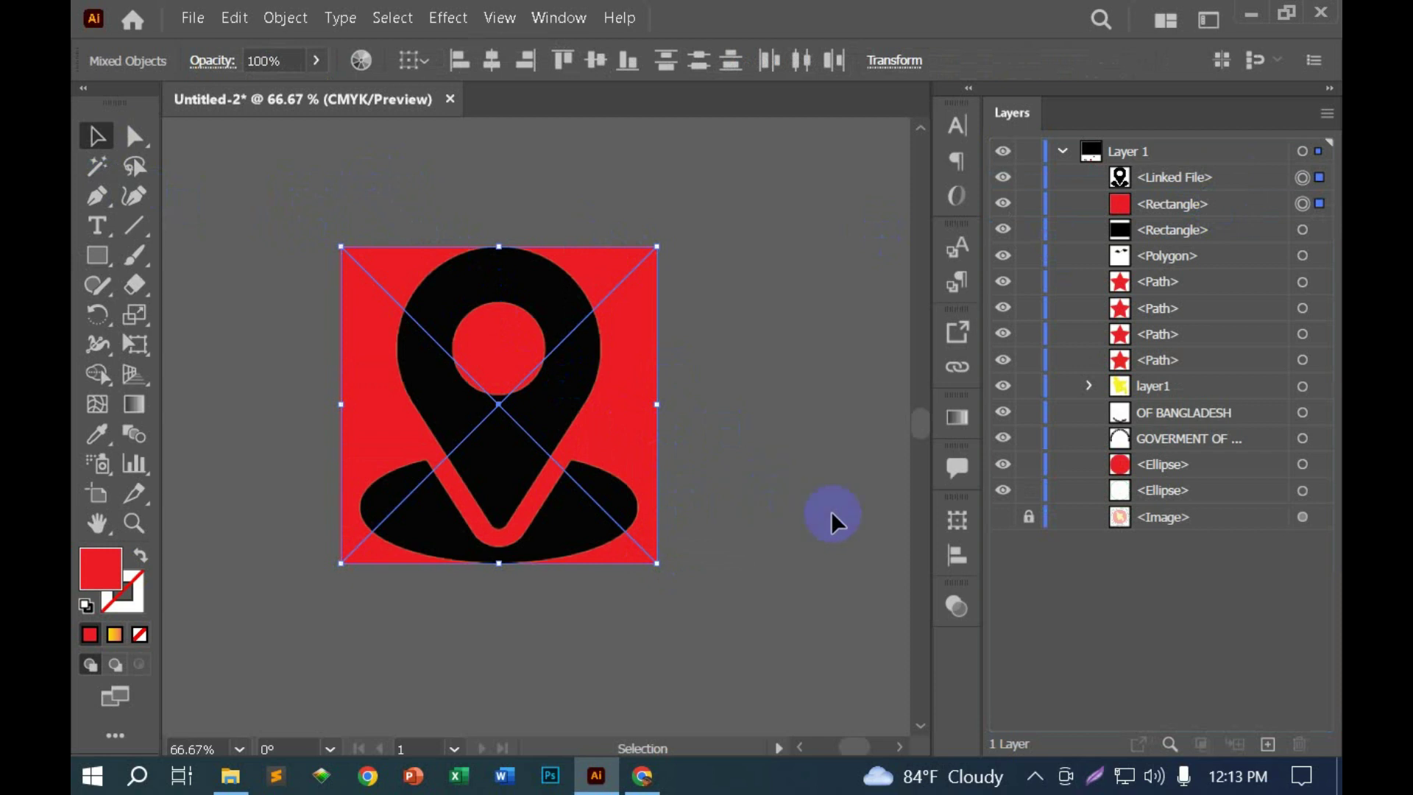
pyautogui.click(957, 604)
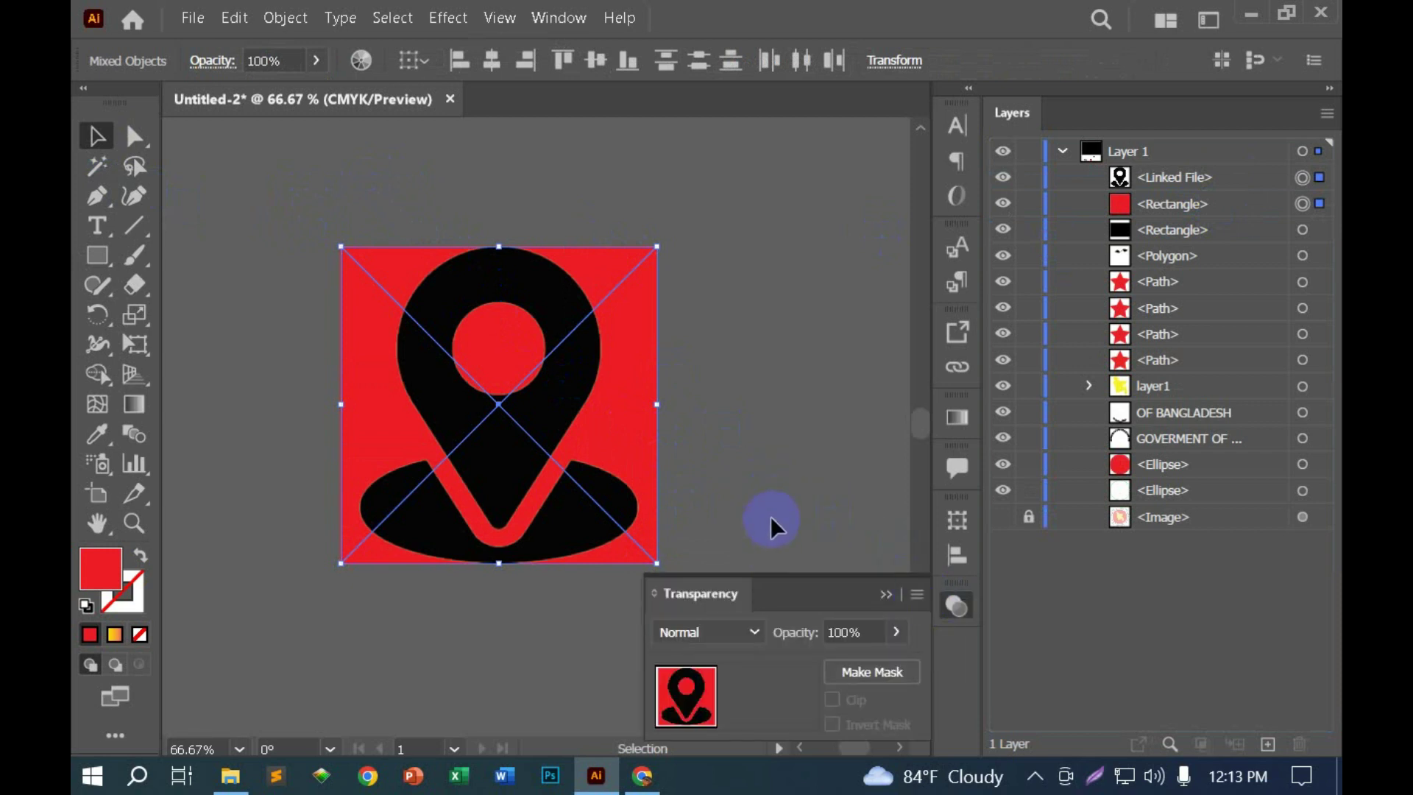
pyautogui.click(871, 672)
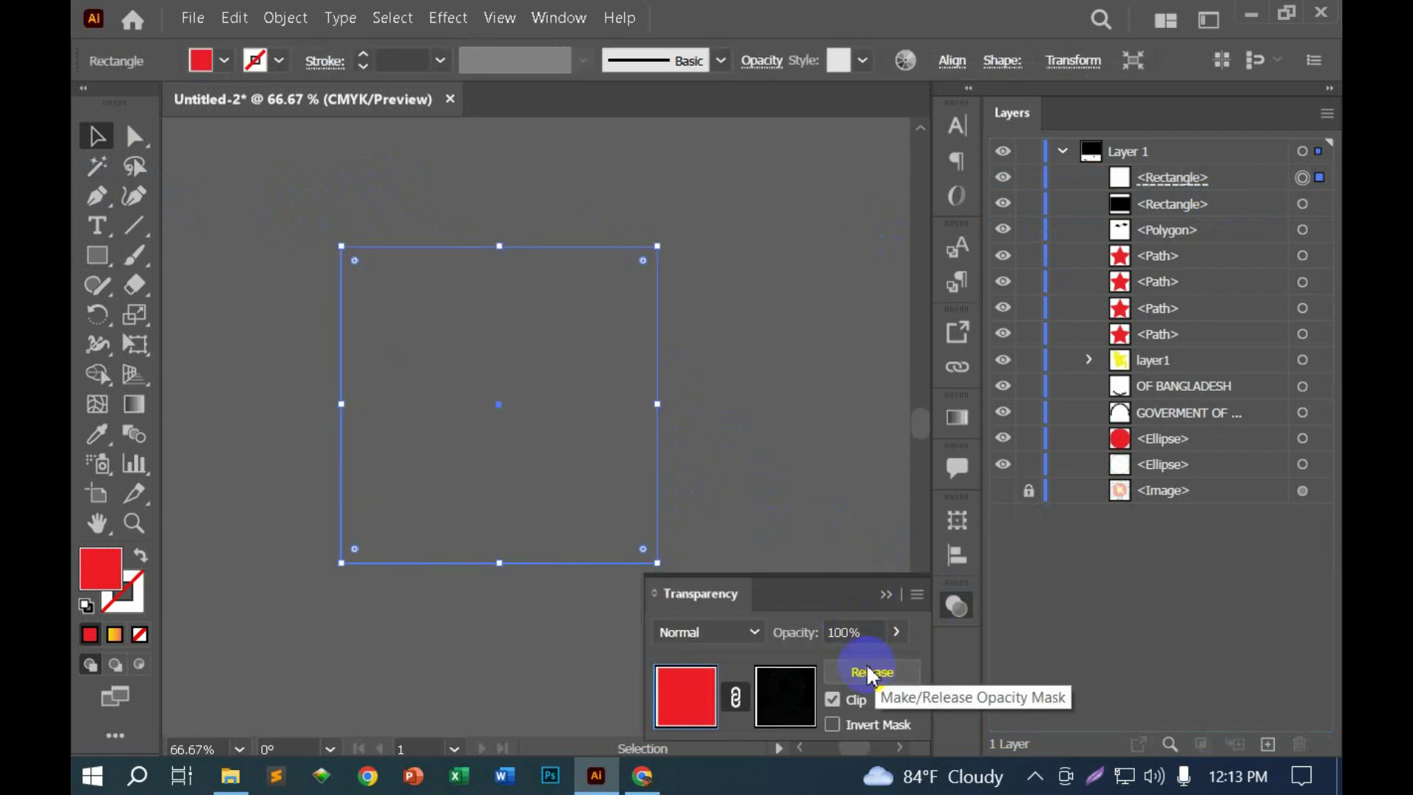
pyautogui.click(855, 725)
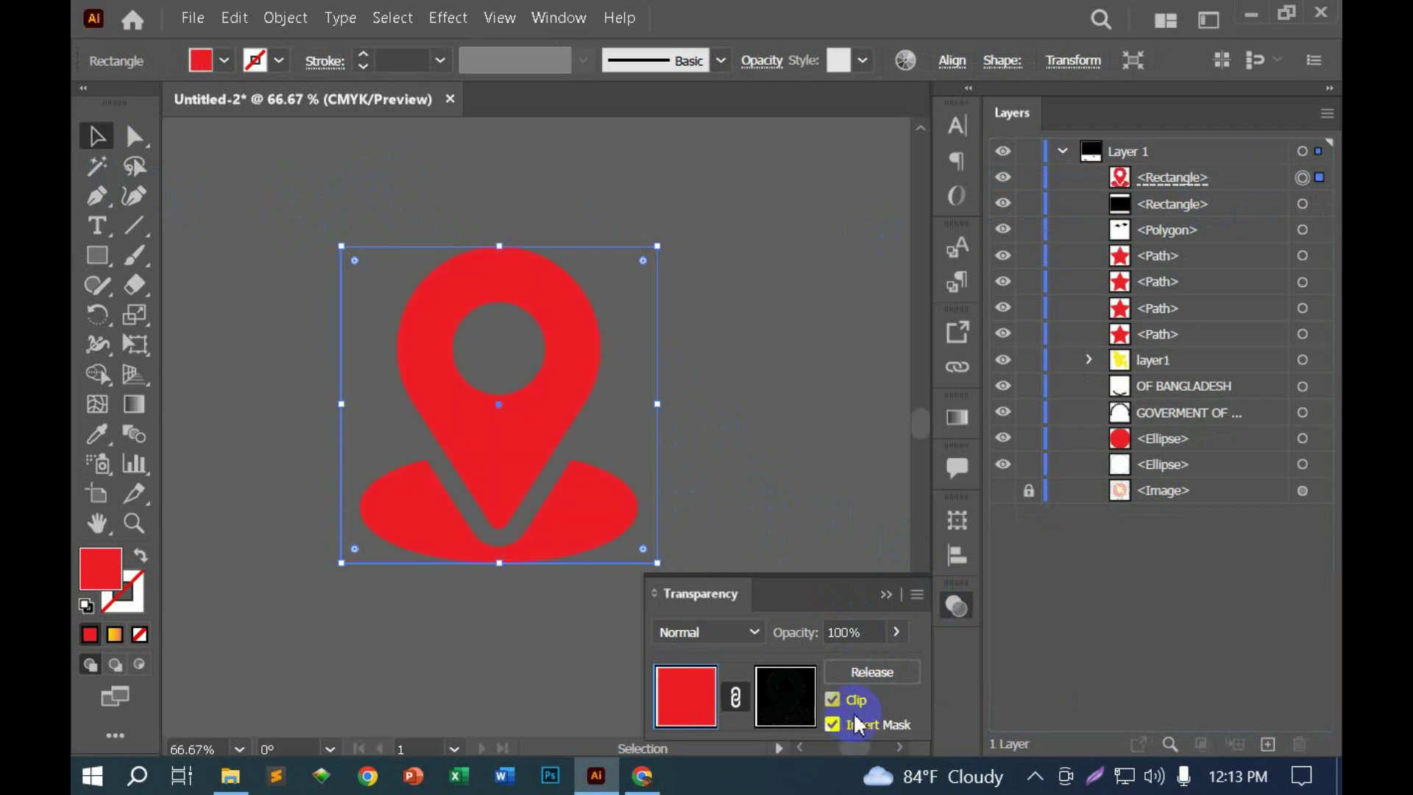
pyautogui.click(886, 594)
pyautogui.click(828, 493)
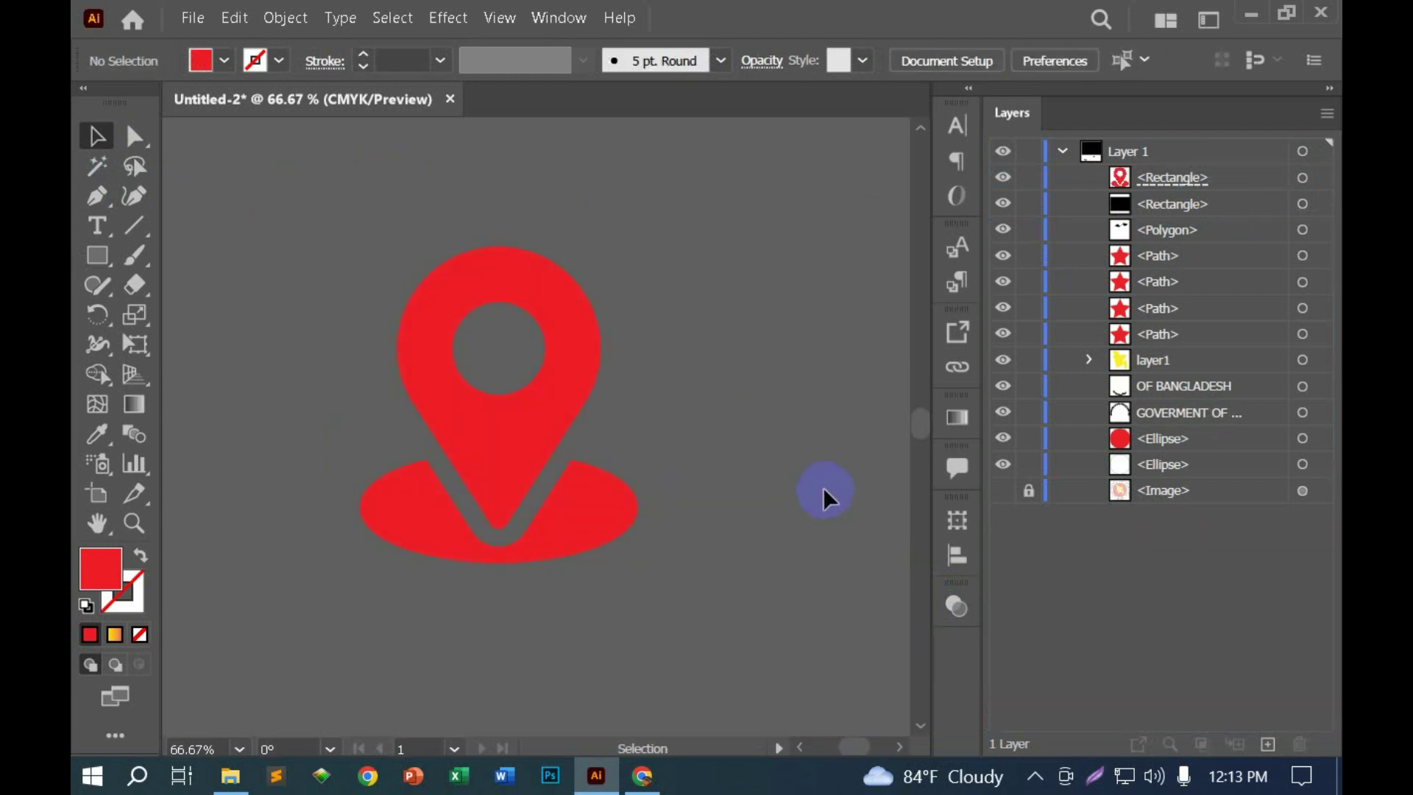
# Step: Try several swatch colours on the red pin, settling on a green fill
pyautogui.click(583, 402)
pyautogui.click(215, 61)
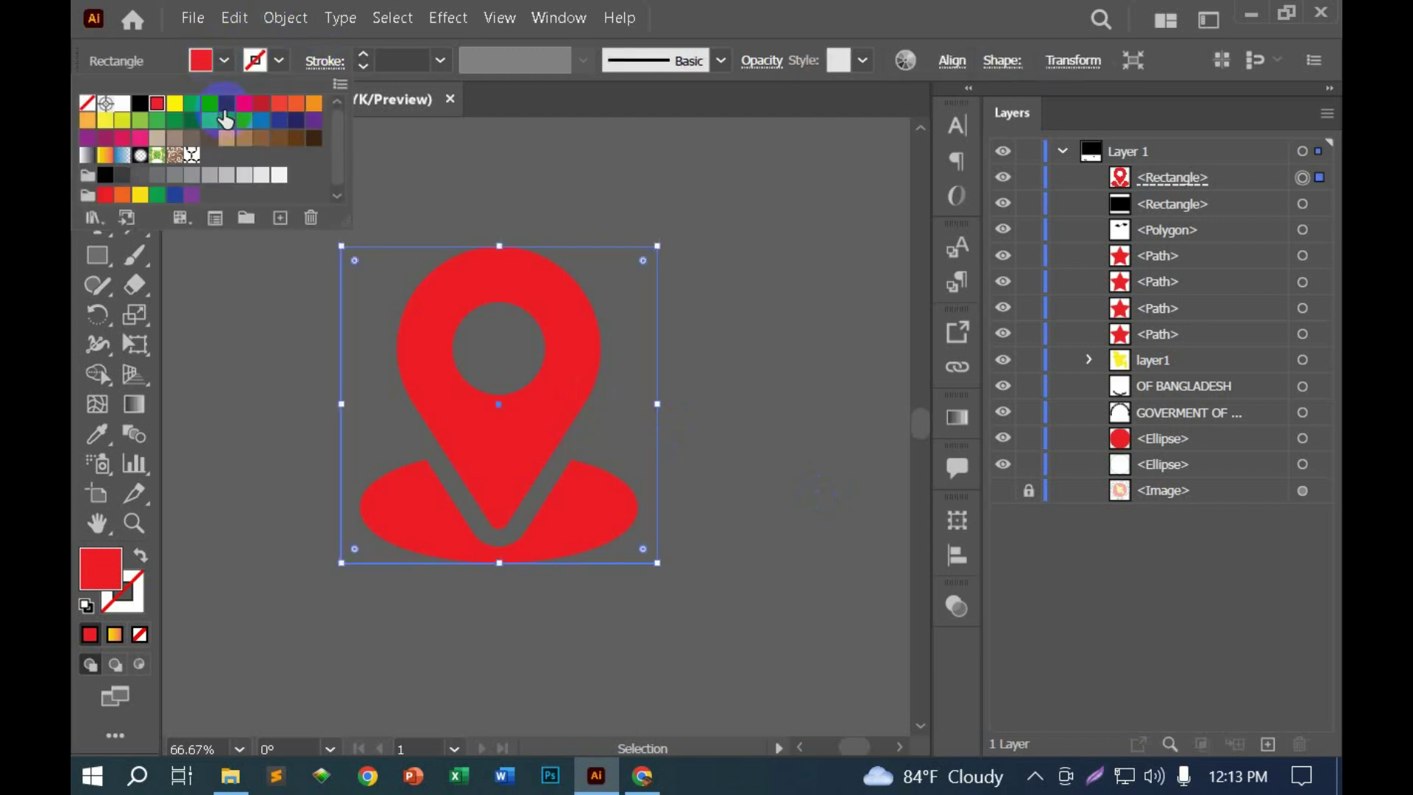
pyautogui.click(282, 103)
pyautogui.click(295, 121)
pyautogui.click(263, 124)
pyautogui.click(226, 120)
pyautogui.click(192, 103)
# Step: Apply a yellow-orange gradient to the pin, view its gradient controls, then deselect
pyautogui.click(227, 277)
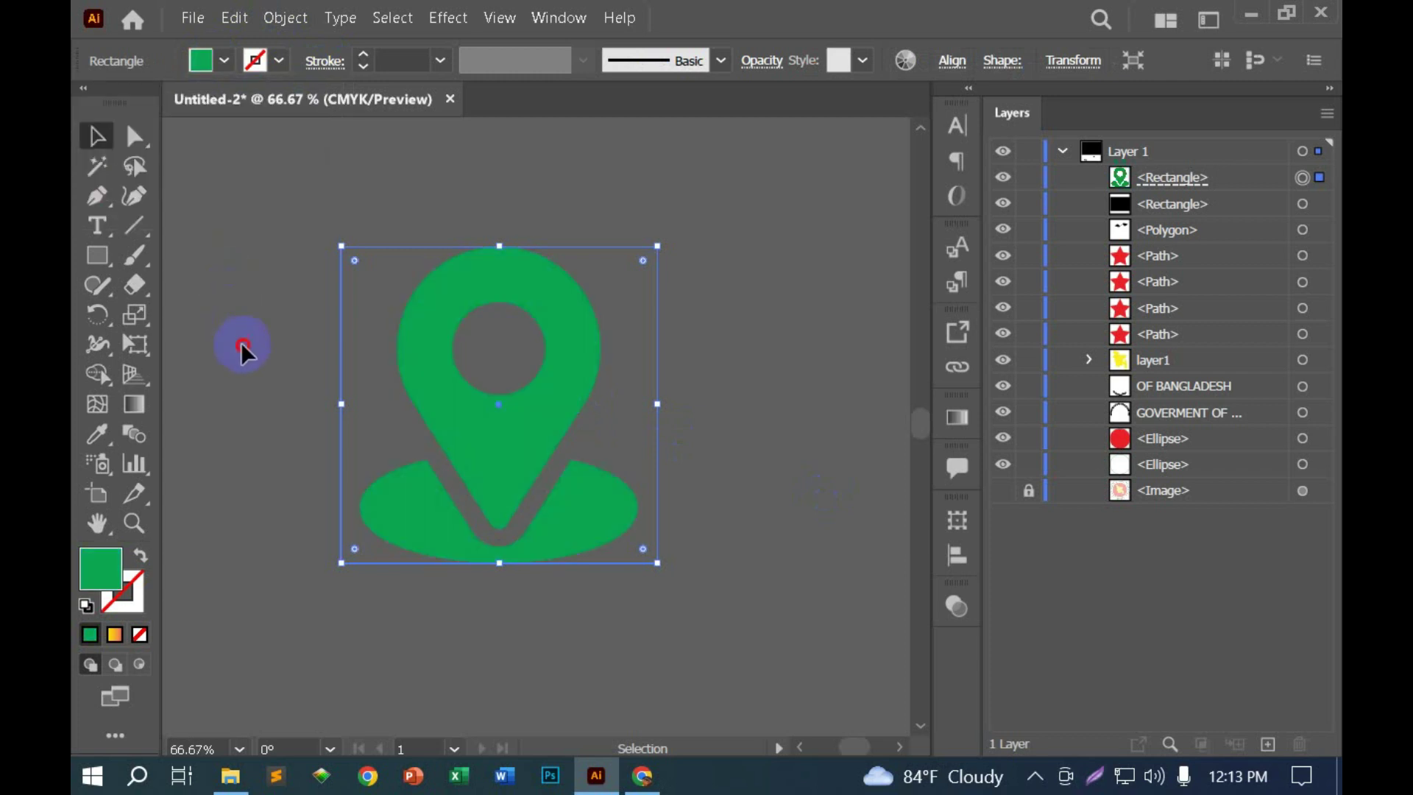
pyautogui.click(439, 363)
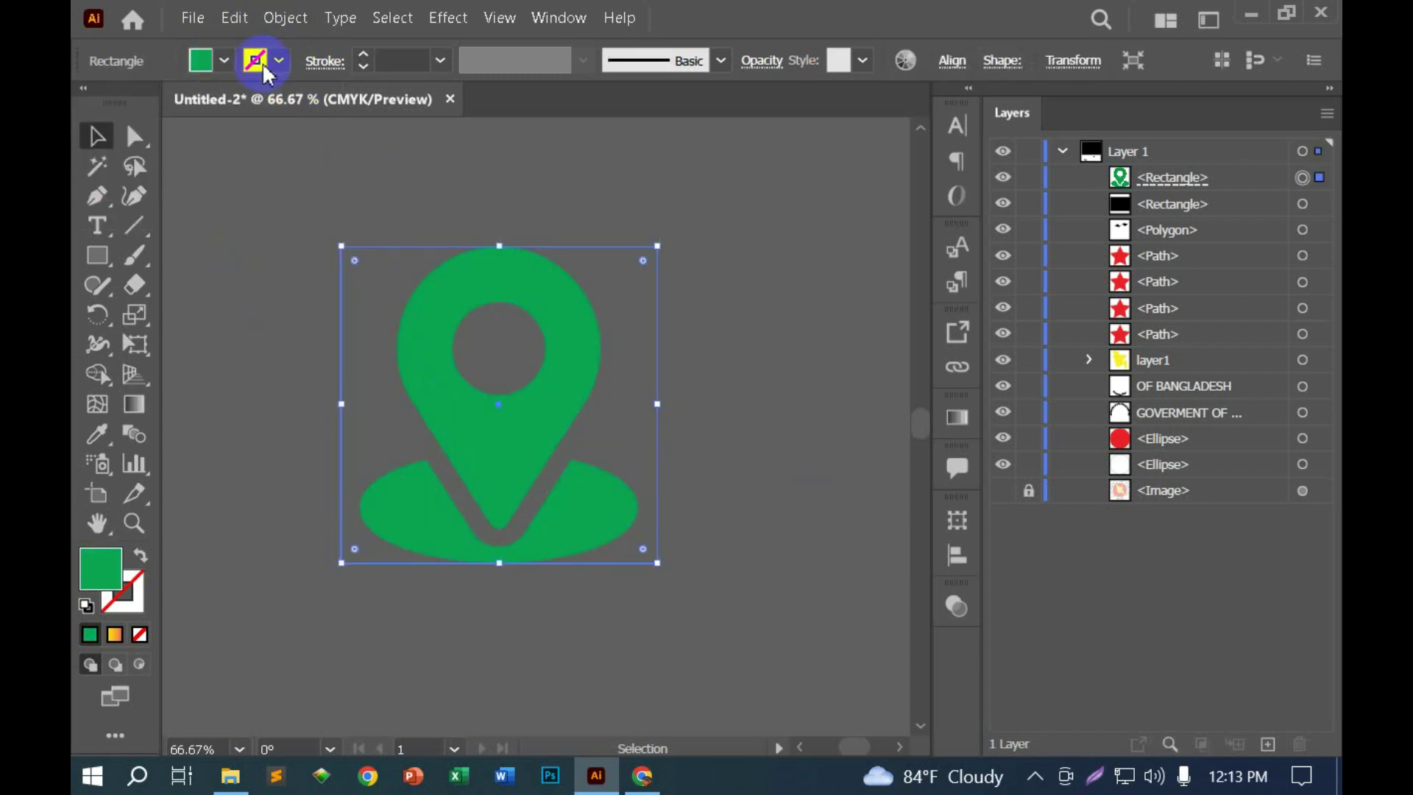
pyautogui.click(224, 60)
pyautogui.click(106, 157)
pyautogui.click(745, 12)
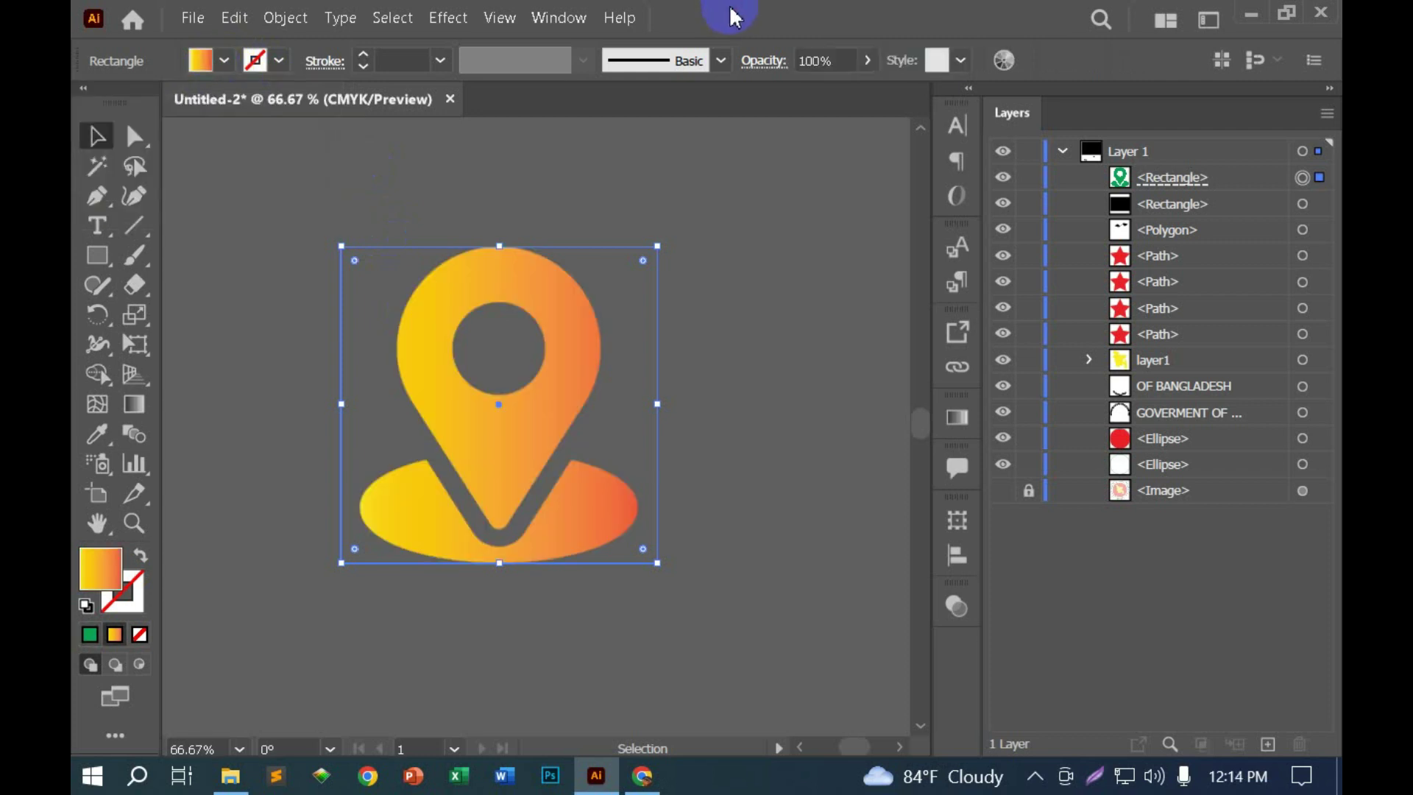
pyautogui.press('g')
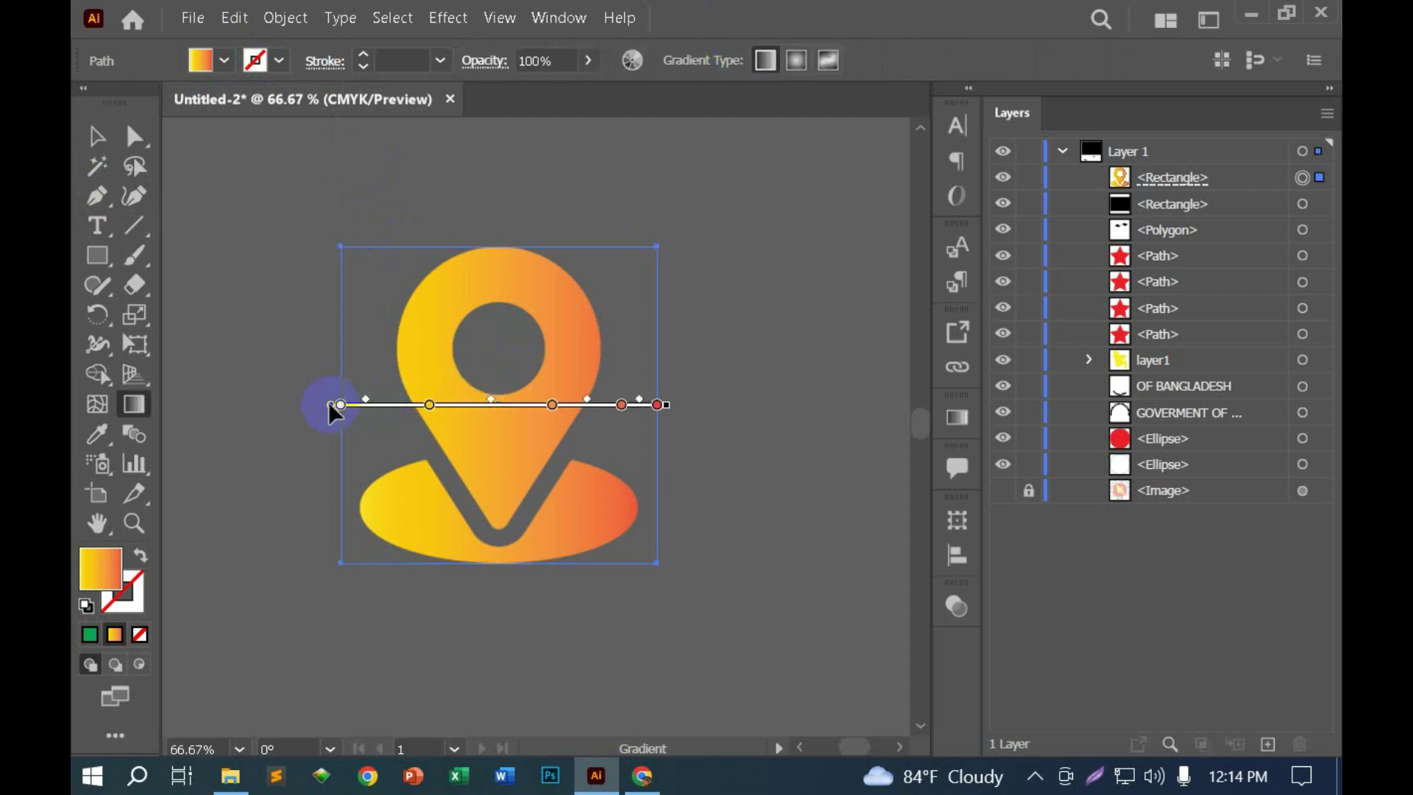
pyautogui.click(95, 137)
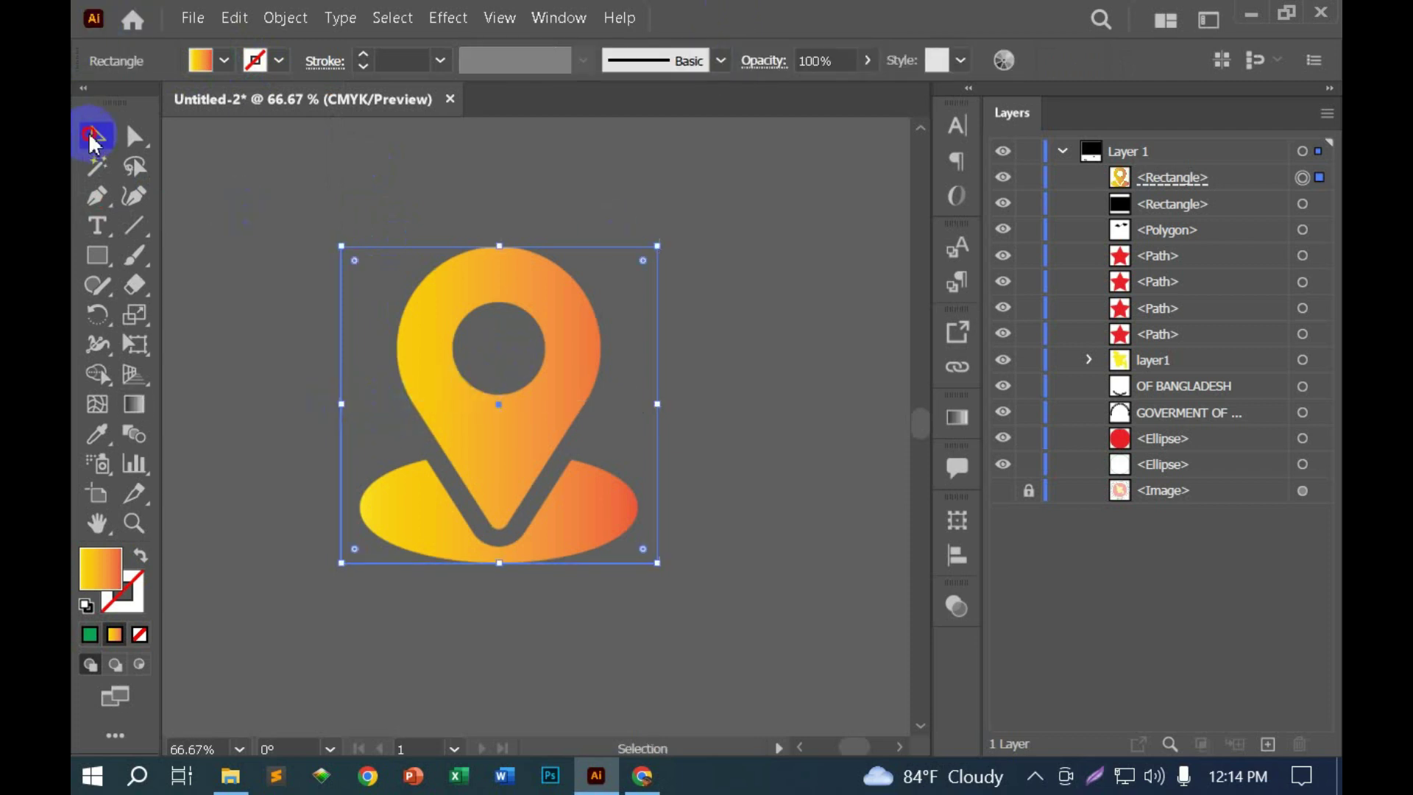
pyautogui.click(263, 151)
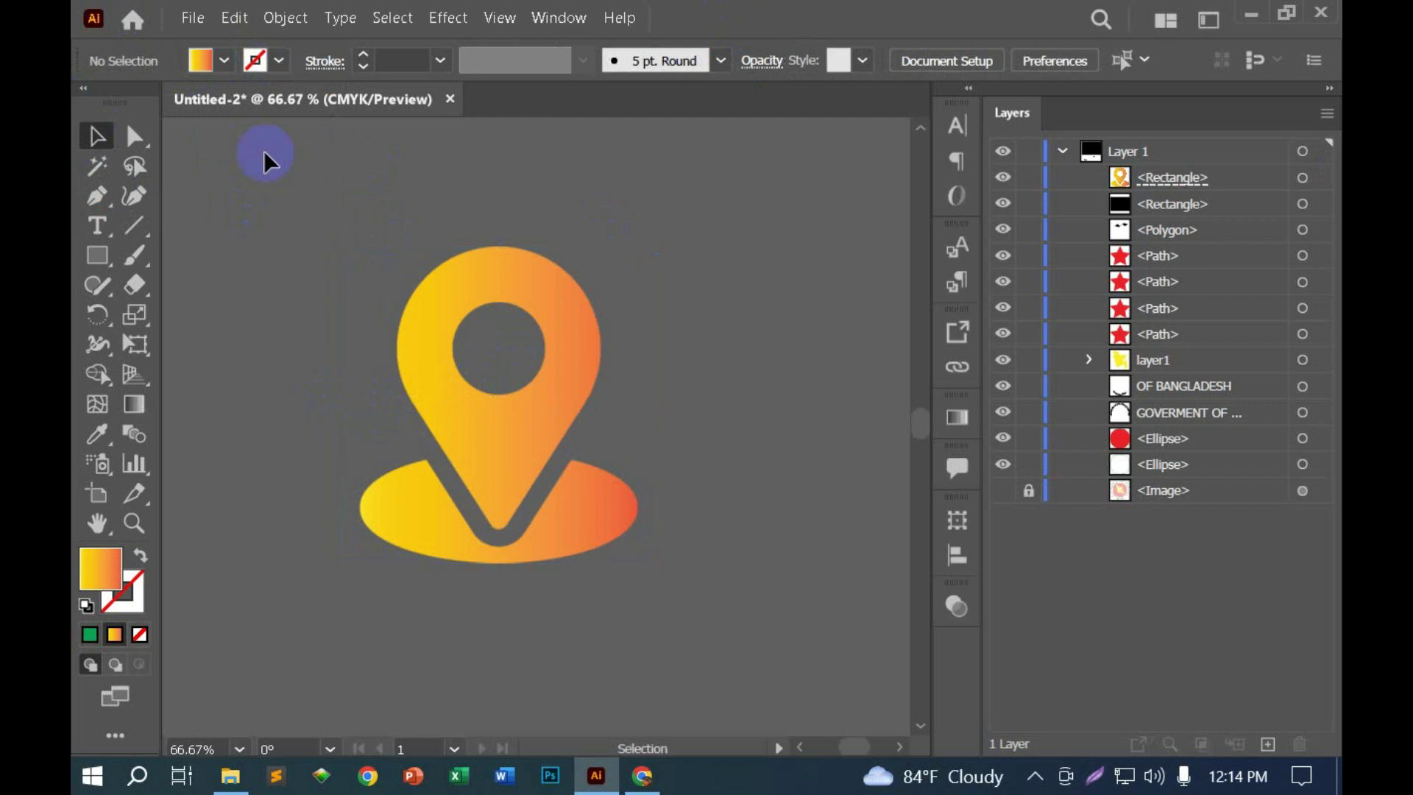
# Step: Try a blue gradient, then give the pin a solid cyan-blue fill
pyautogui.click(451, 395)
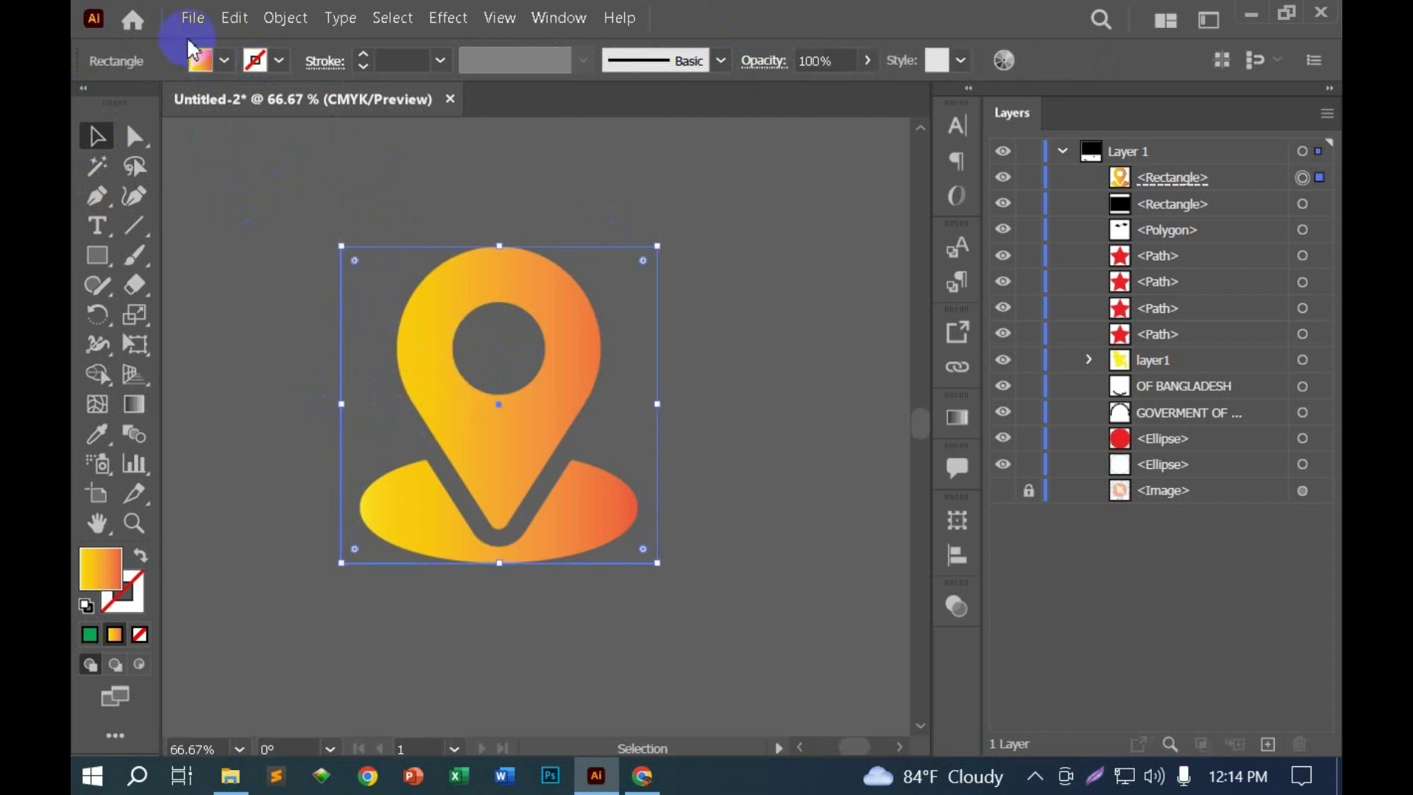
pyautogui.click(225, 60)
pyautogui.click(122, 154)
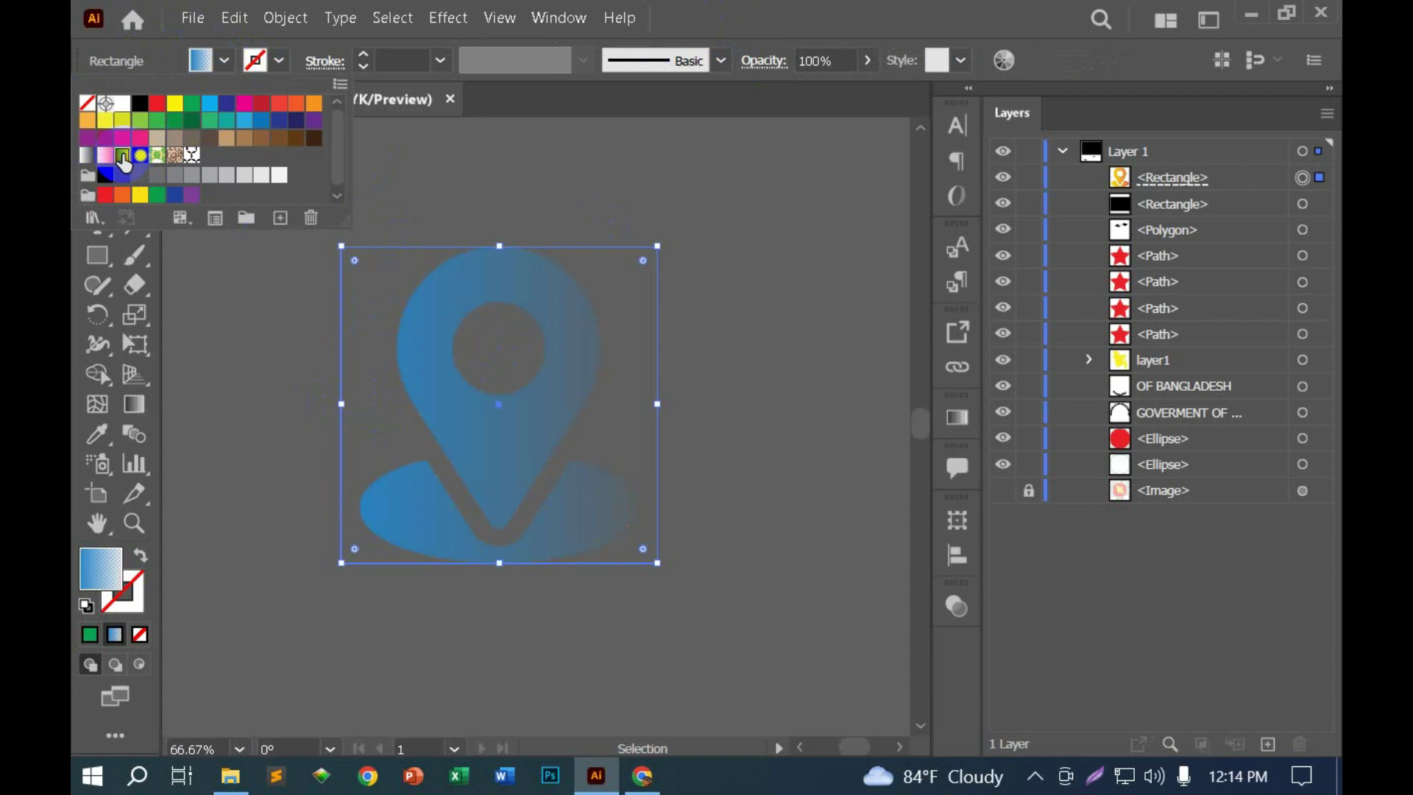
pyautogui.click(156, 120)
pyautogui.click(192, 103)
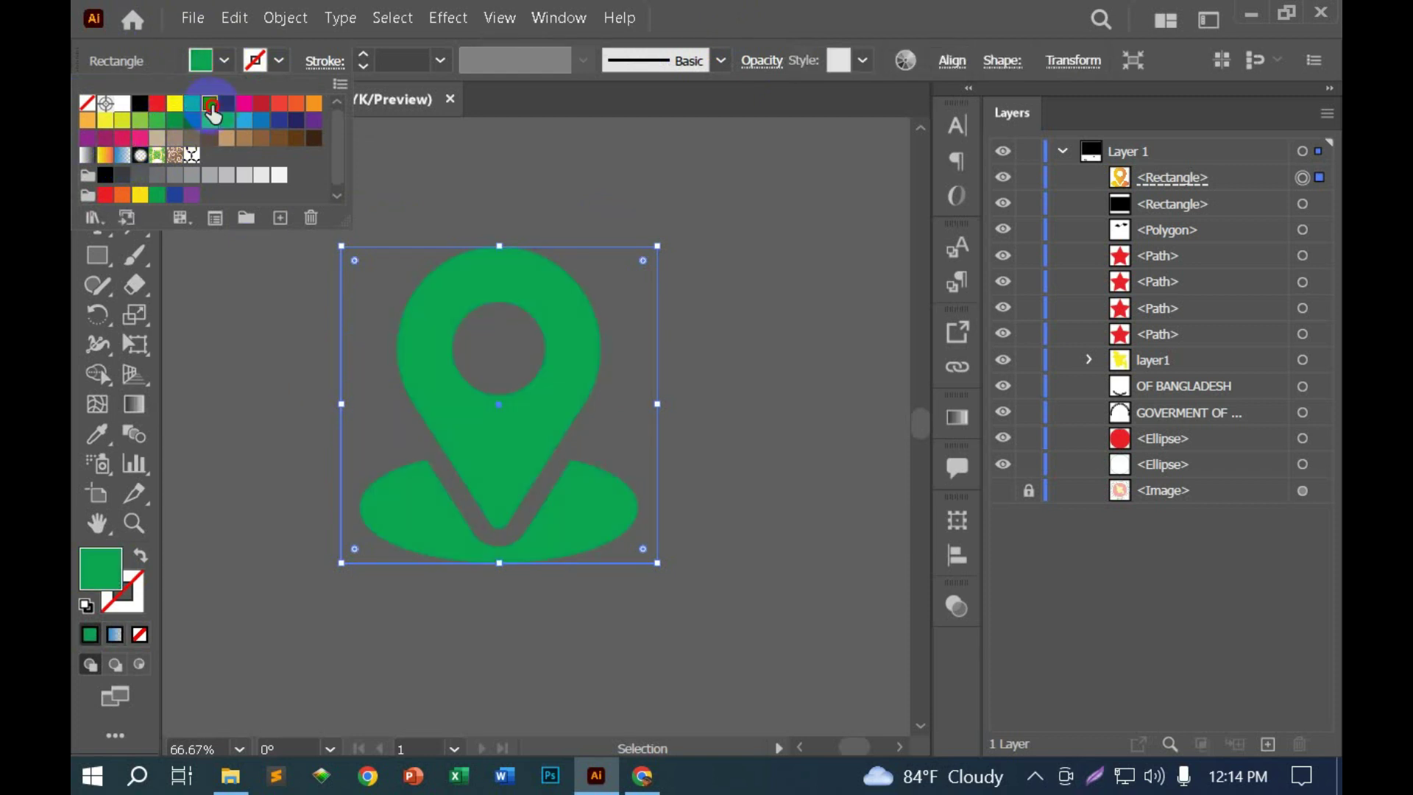
pyautogui.click(758, 198)
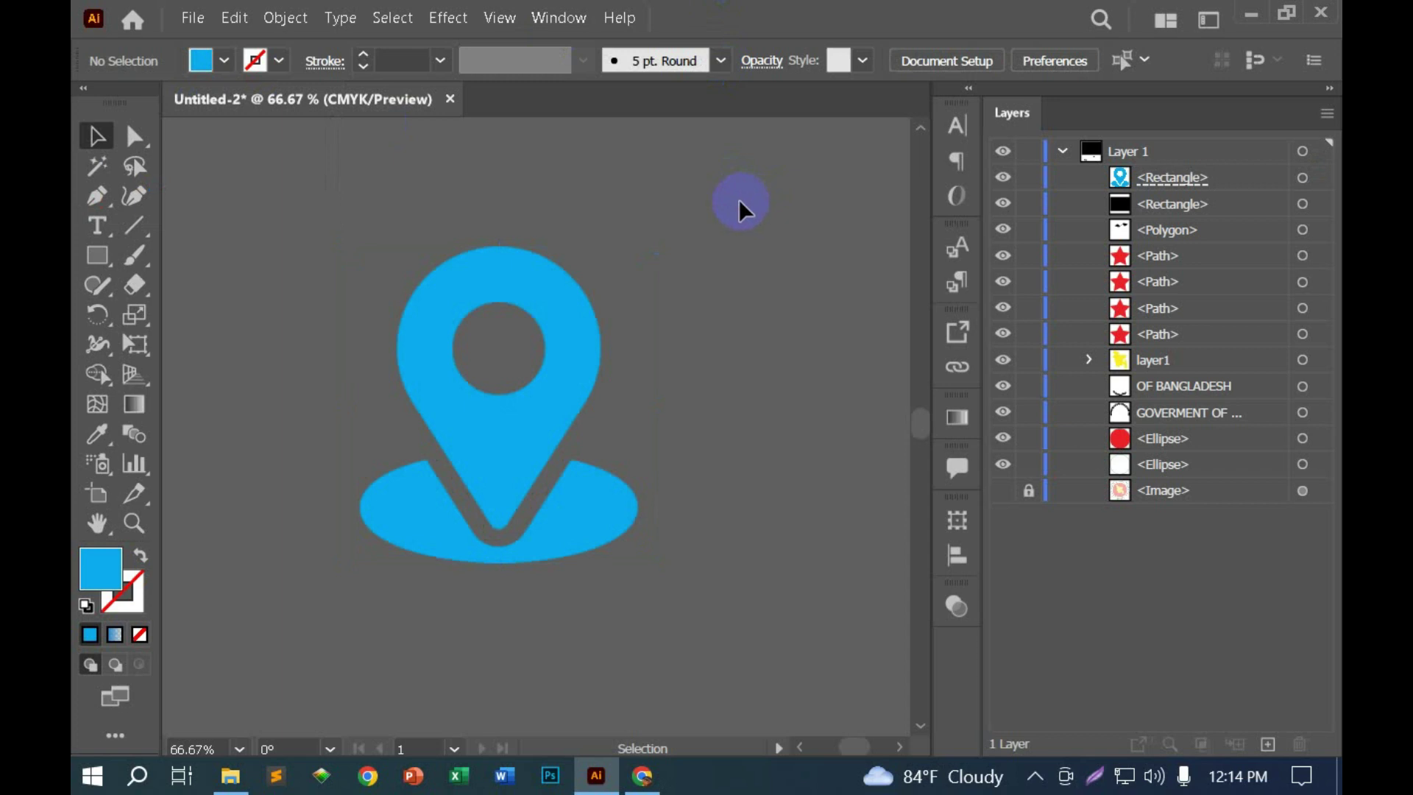
pyautogui.click(536, 293)
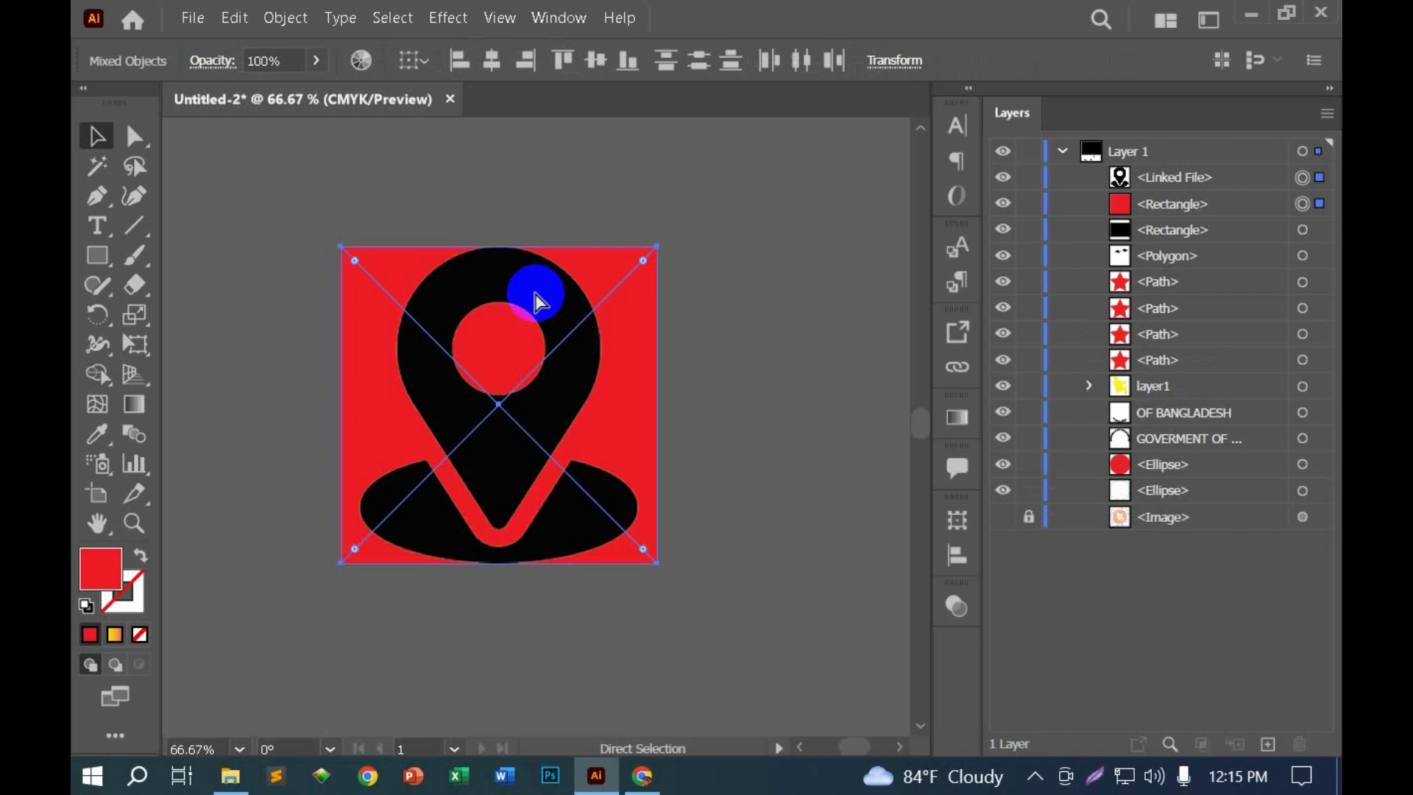
# Step: Position the black pin artwork on top of the red square
pyautogui.click(535, 192)
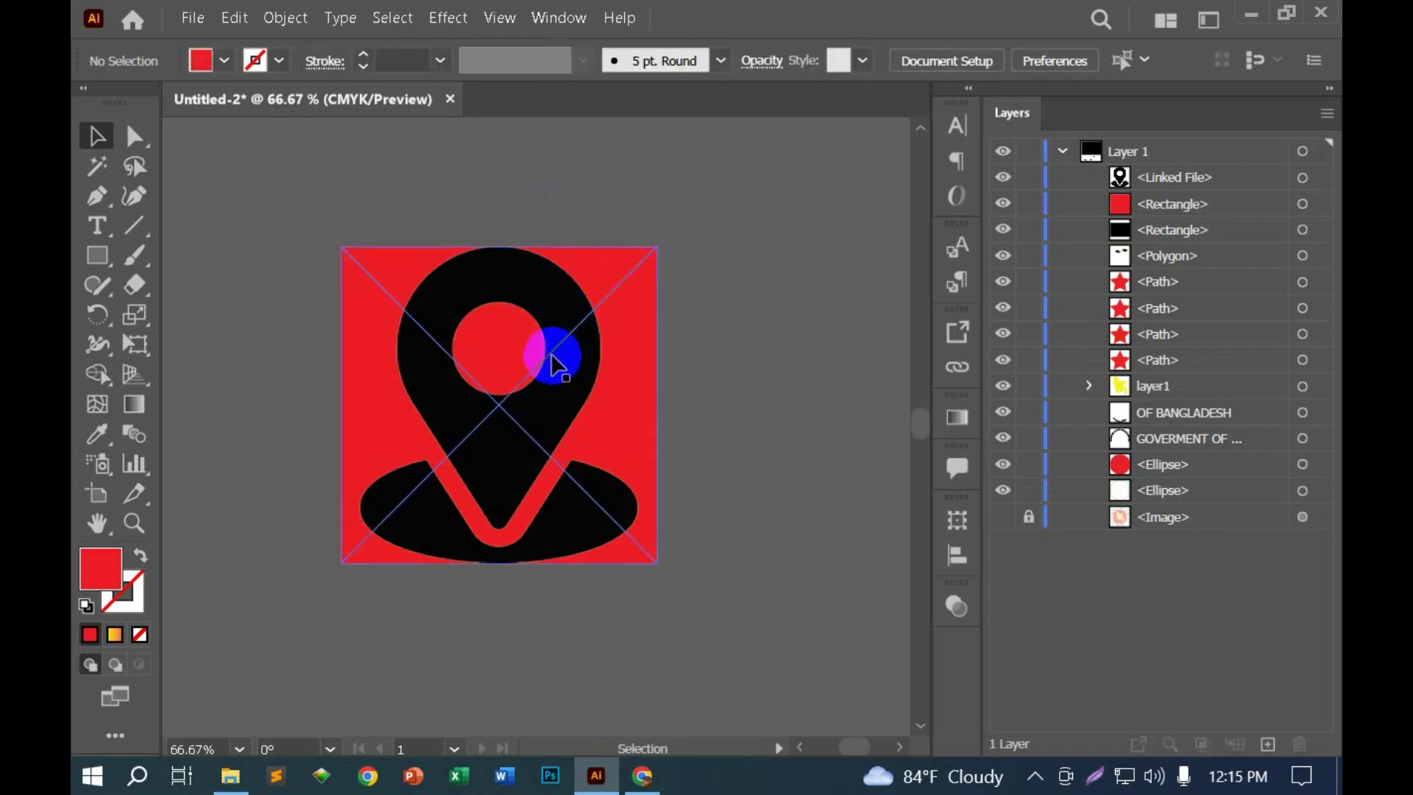
pyautogui.moveTo(552, 356); pyautogui.dragTo(748, 395)
pyautogui.hotkey('ctrl', 'z')
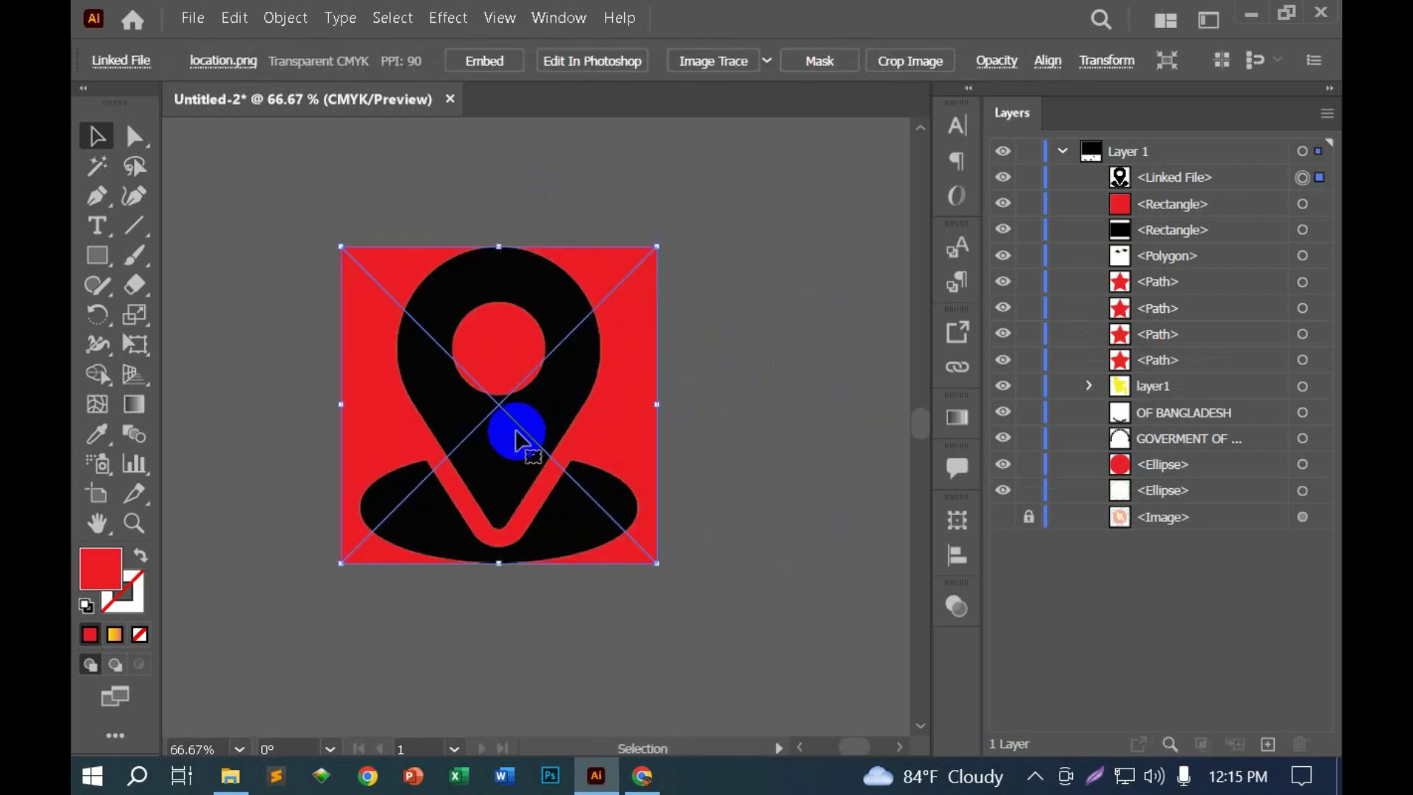
pyautogui.moveTo(514, 432); pyautogui.dragTo(773, 434)
pyautogui.click(542, 179)
pyautogui.moveTo(638, 201); pyautogui.dragTo(447, 253)
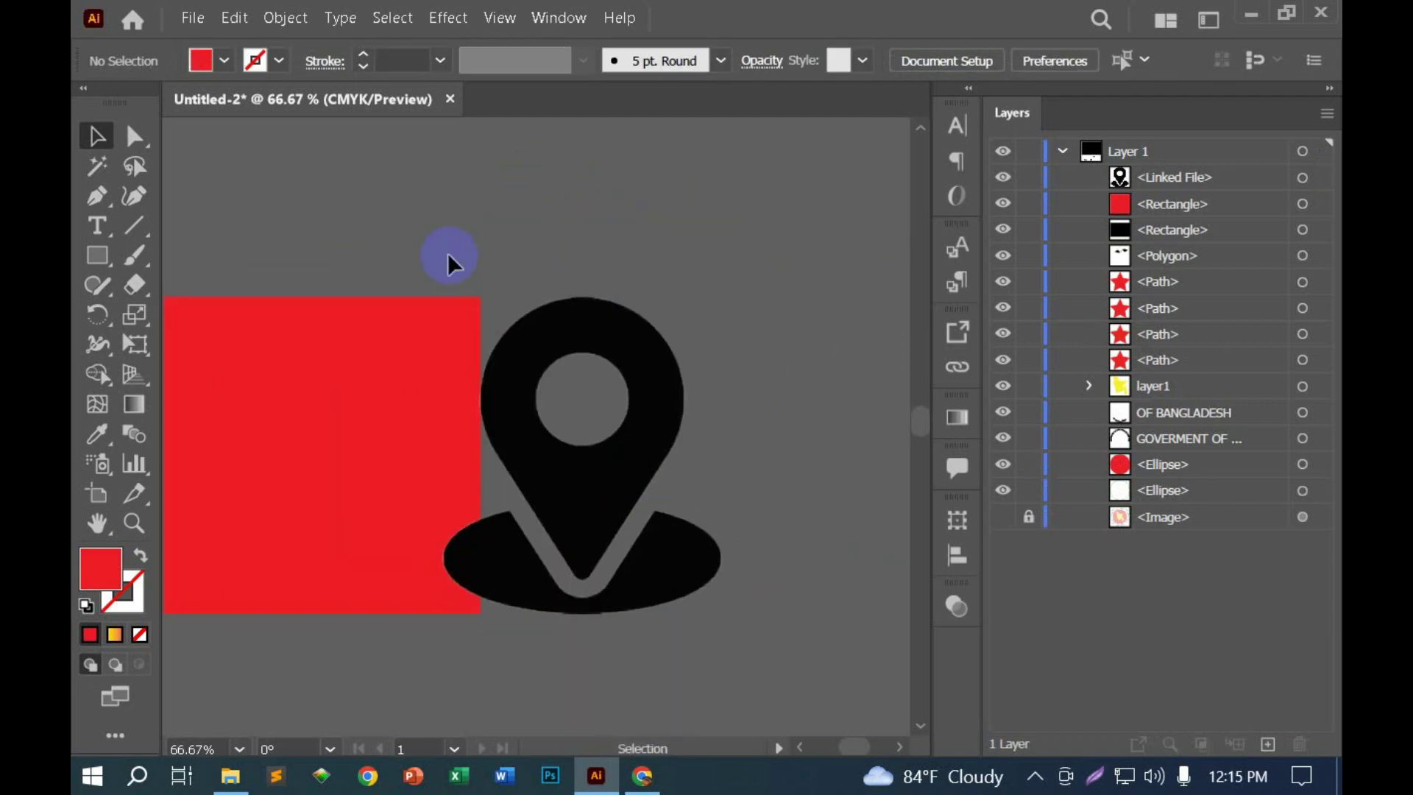
pyautogui.moveTo(281, 397); pyautogui.dragTo(367, 366)
pyautogui.click(364, 363)
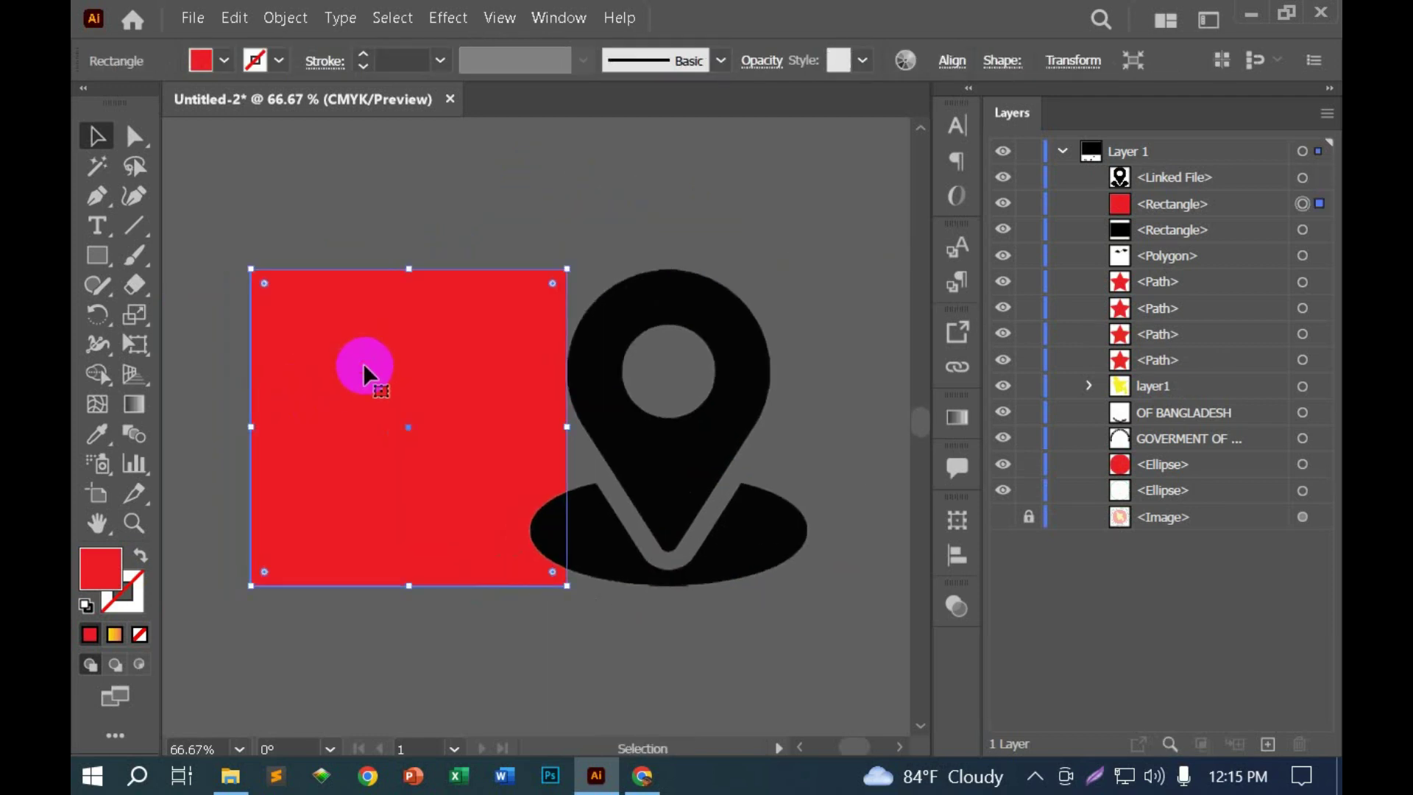
pyautogui.moveTo(792, 467); pyautogui.dragTo(435, 442)
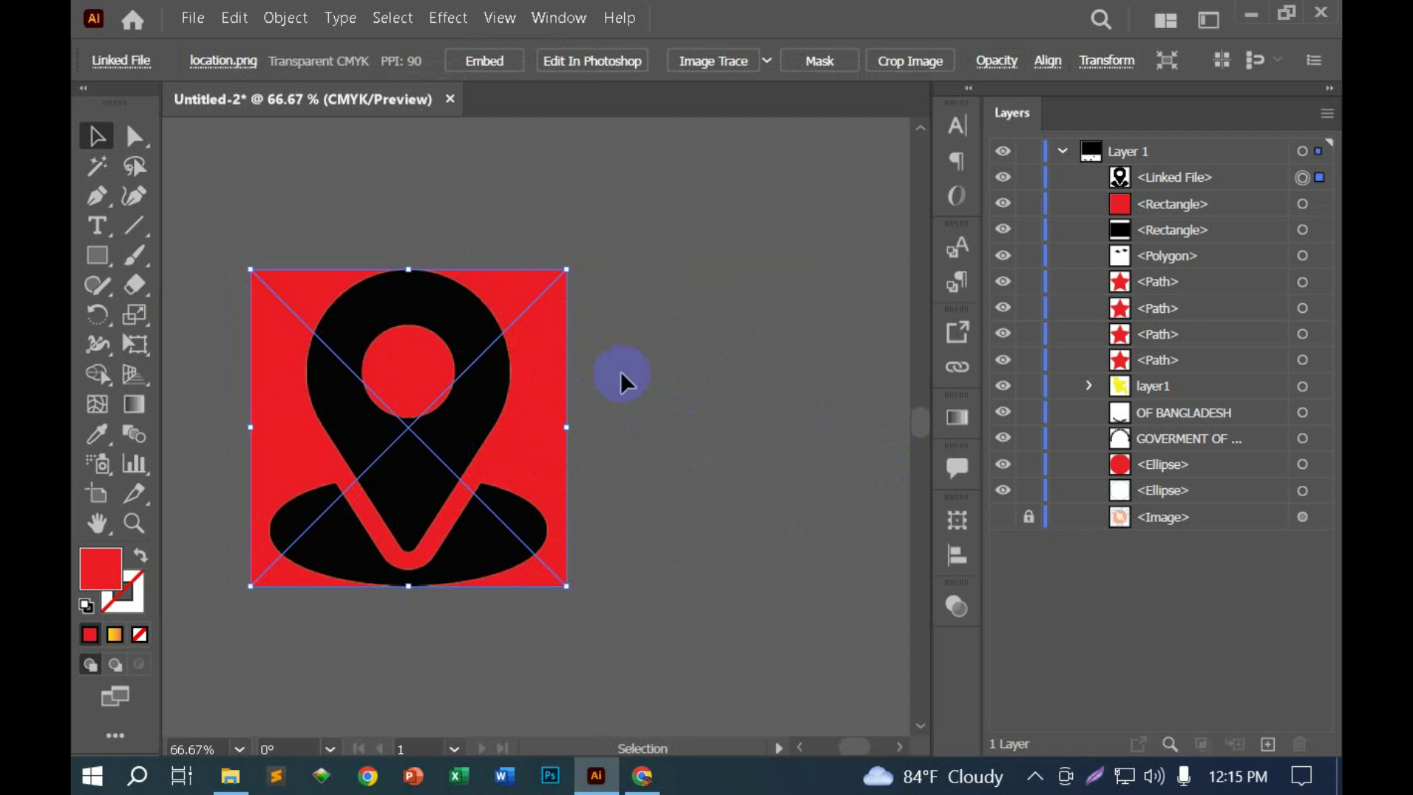
# Step: Make the pin an opacity mask over the red square, inverted, comparing Clip on and off
pyautogui.moveTo(633, 354); pyautogui.dragTo(324, 656)
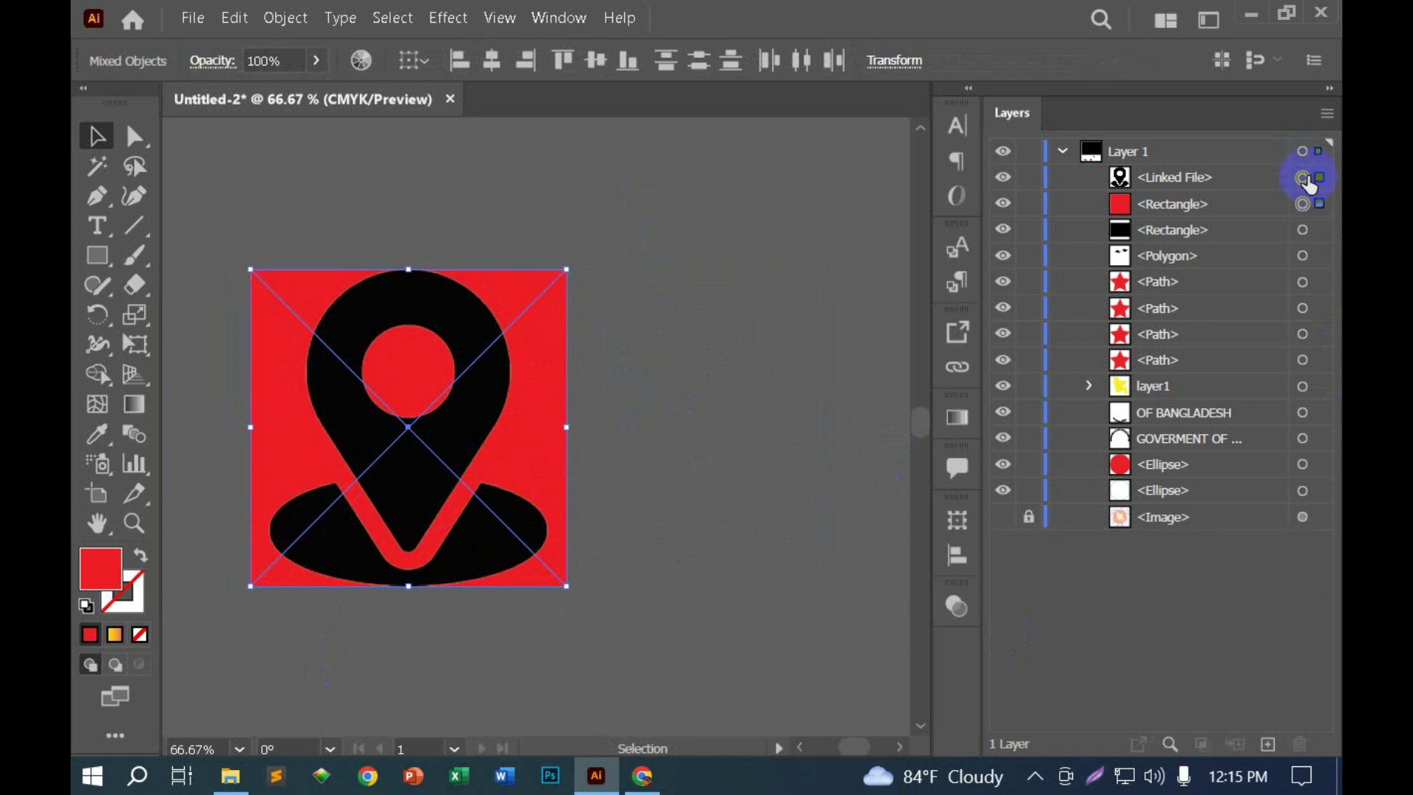
pyautogui.click(957, 605)
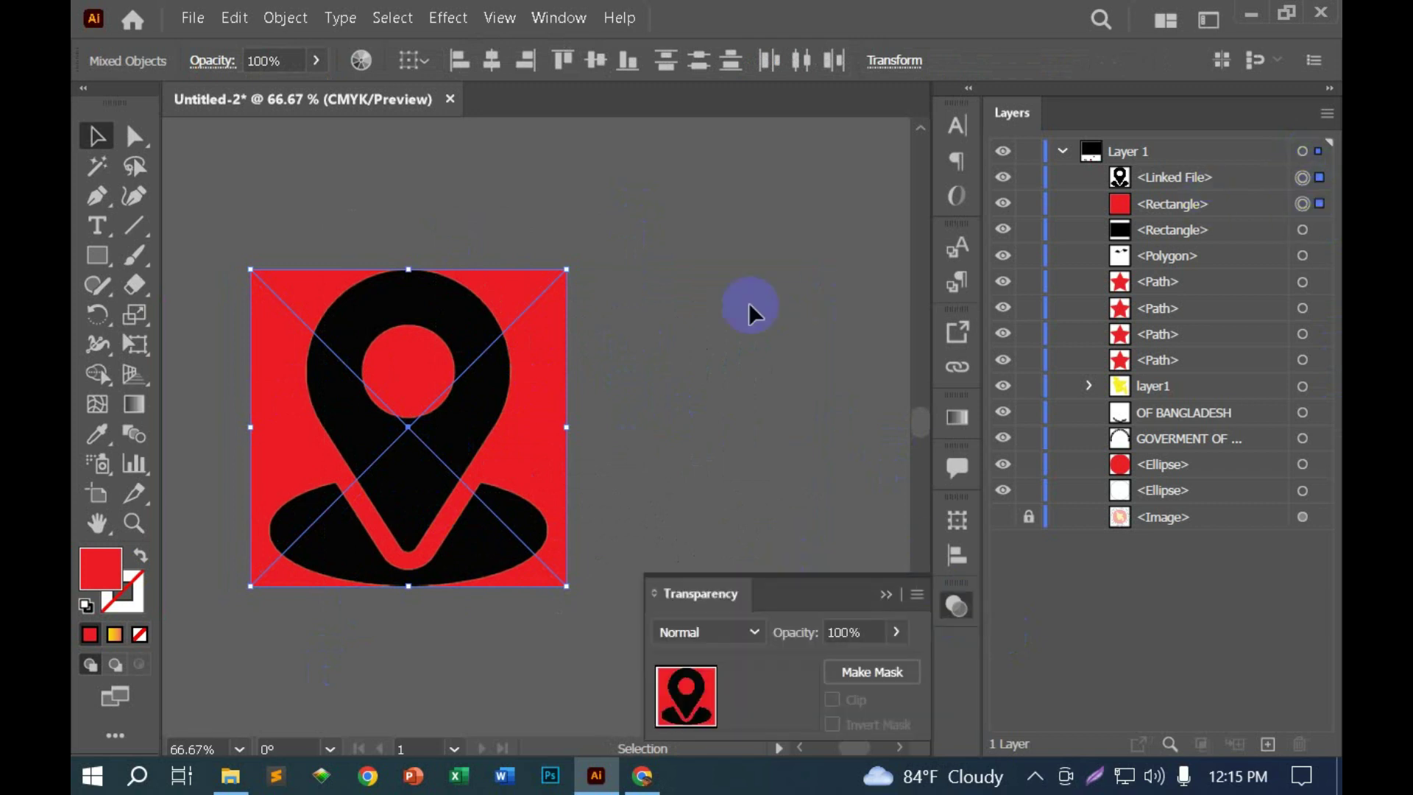
pyautogui.click(872, 671)
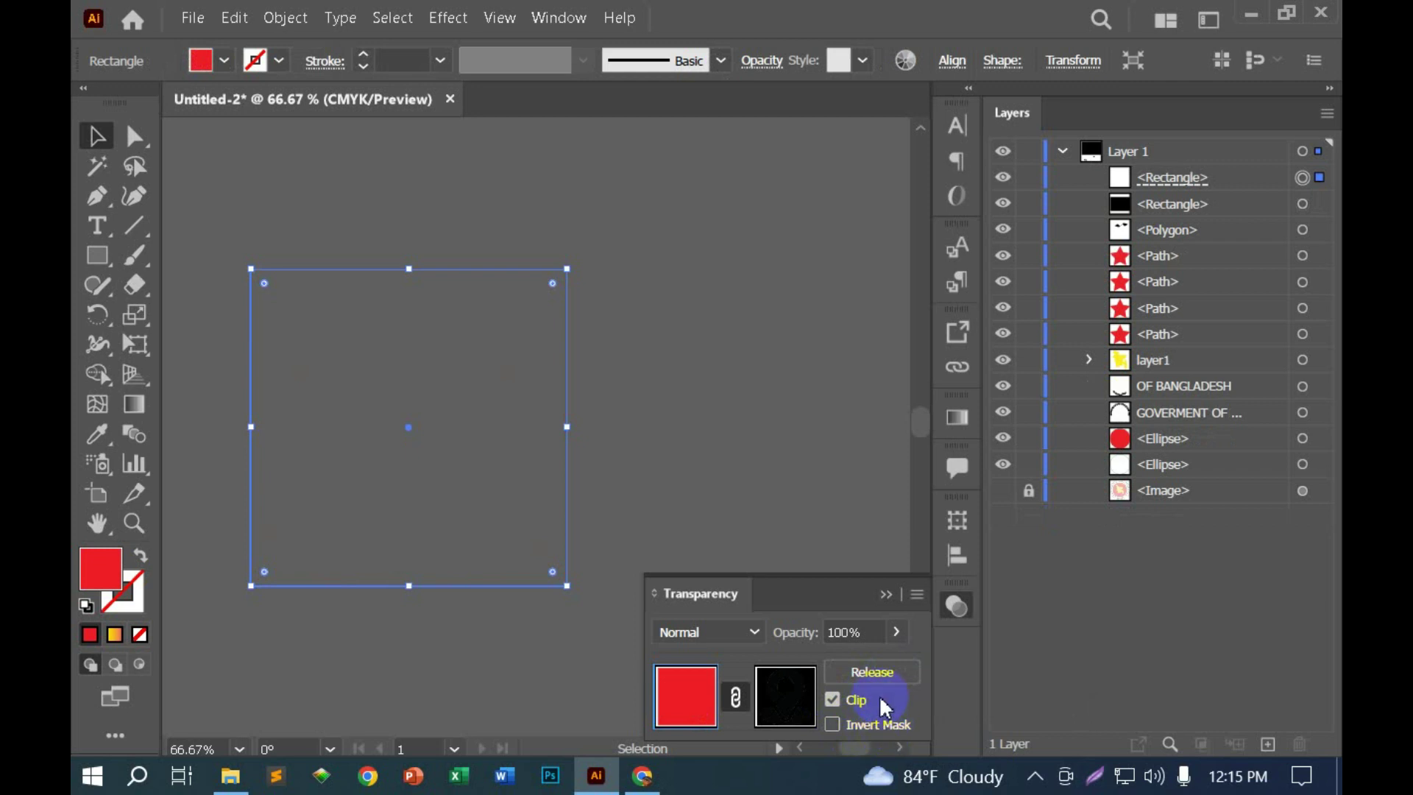
pyautogui.moveTo(826, 598); pyautogui.dragTo(785, 257)
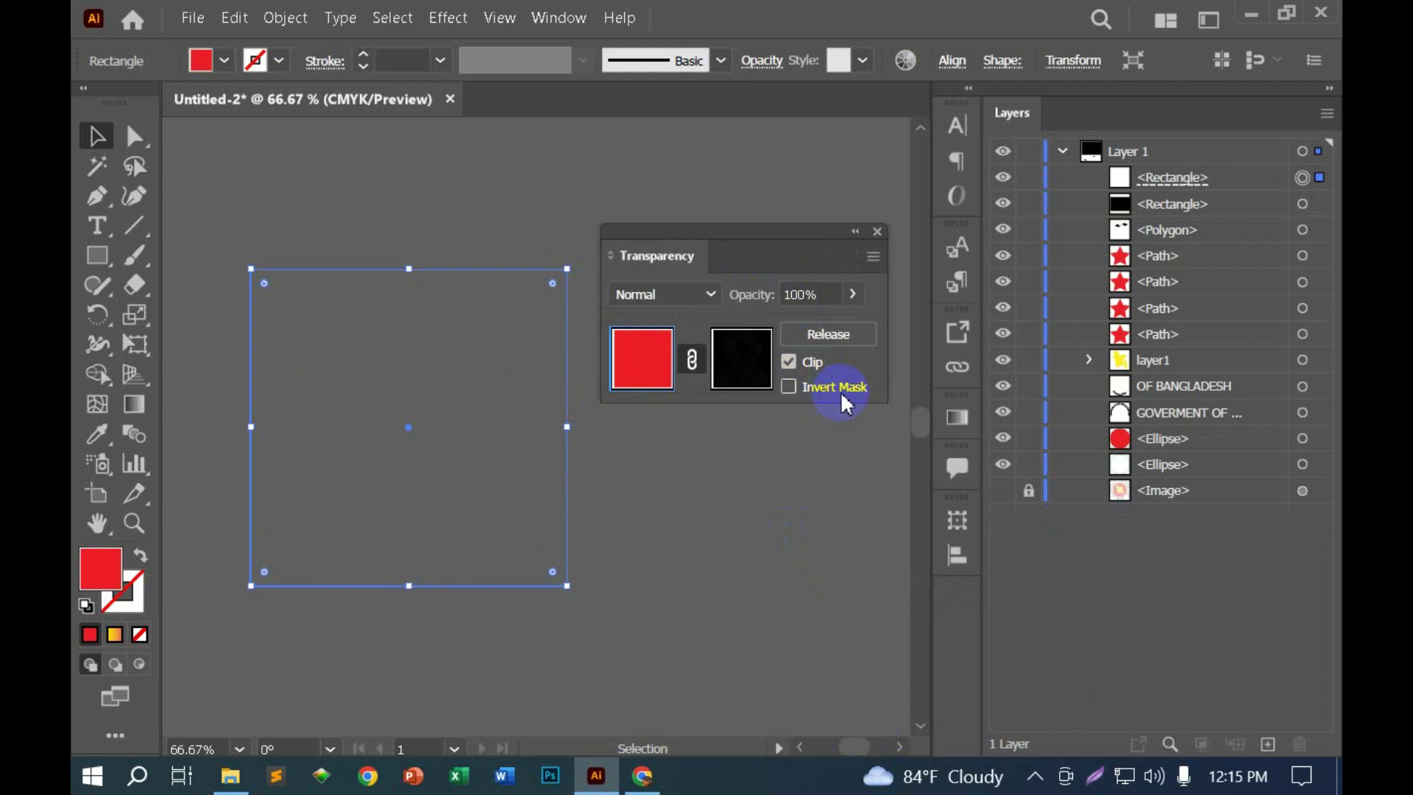
pyautogui.click(841, 391)
pyautogui.click(817, 363)
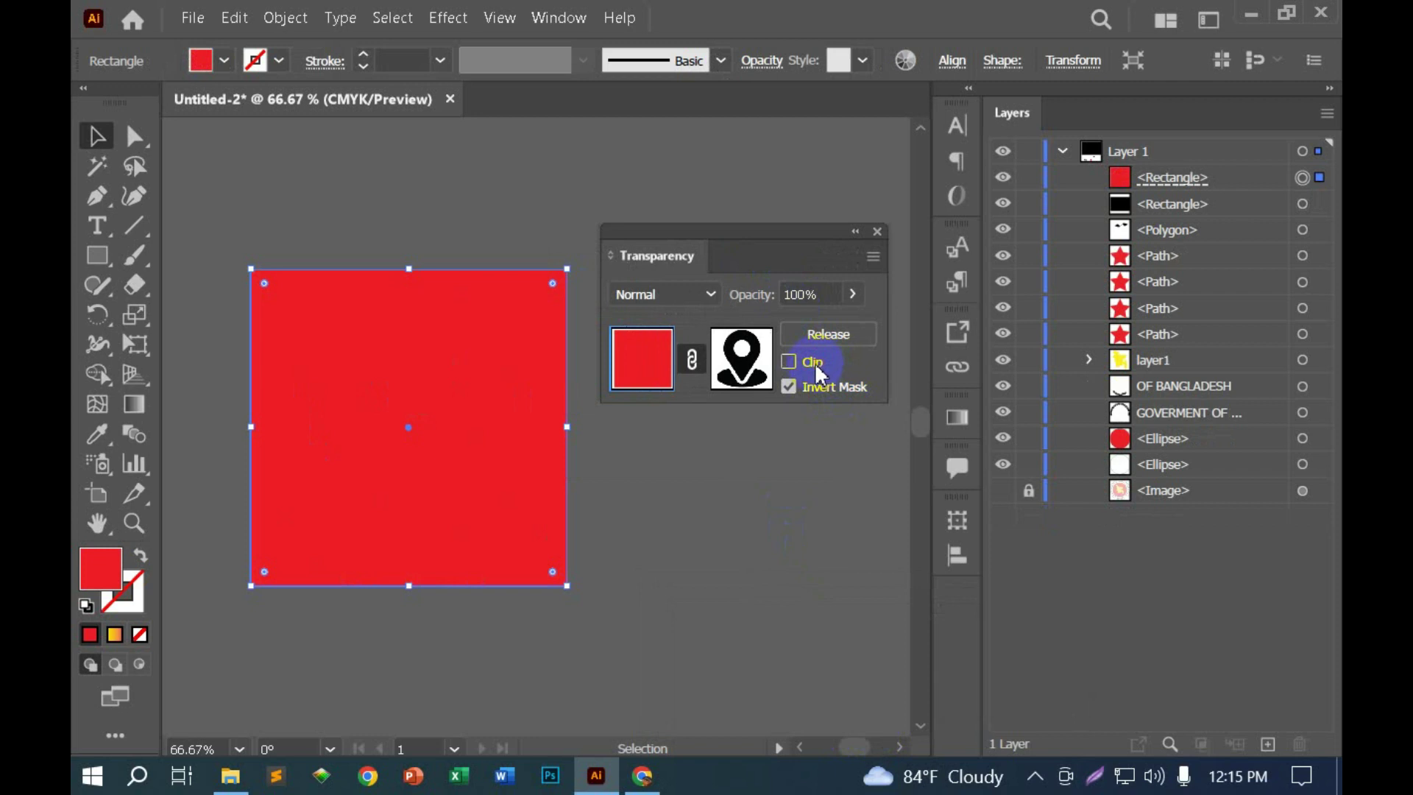
pyautogui.click(817, 364)
pyautogui.click(816, 363)
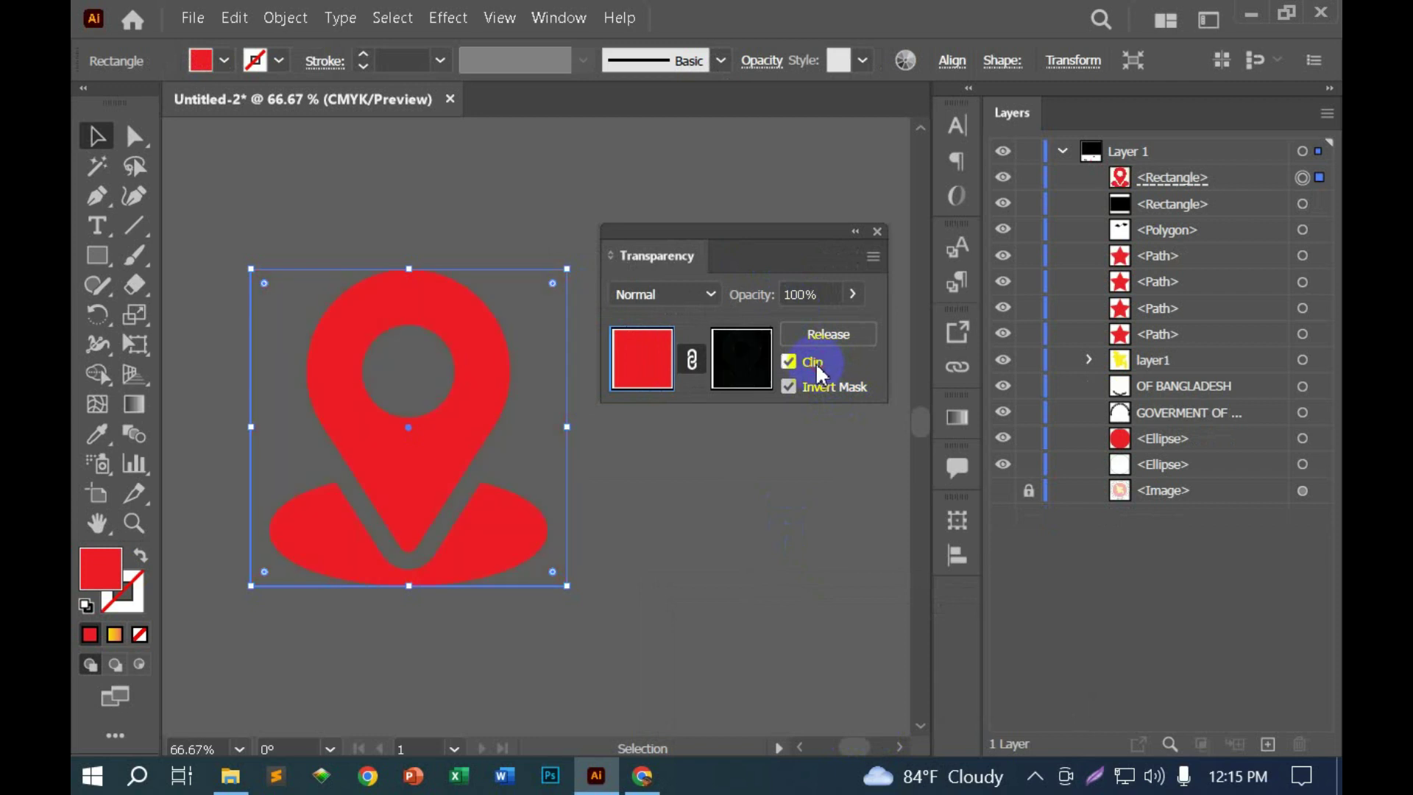
pyautogui.click(817, 363)
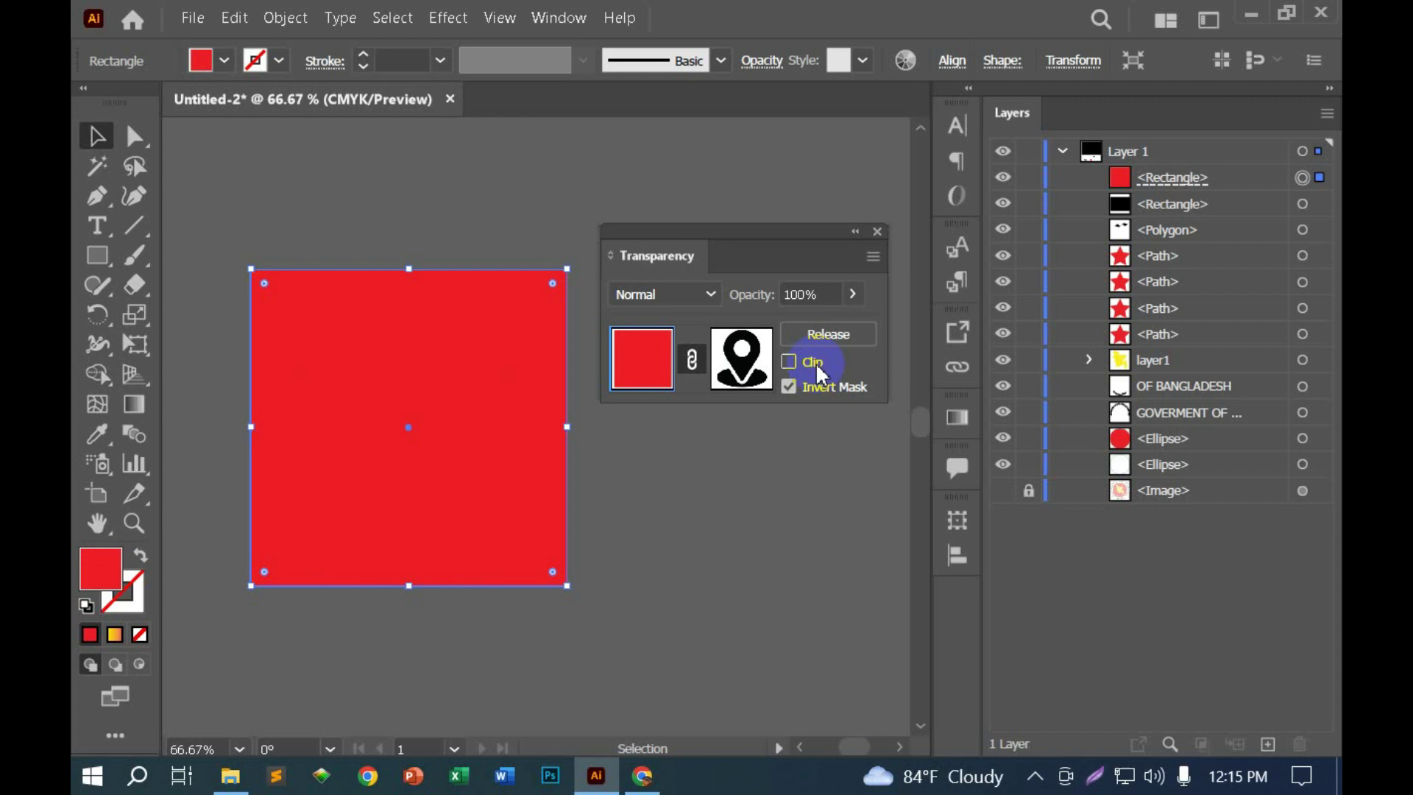
pyautogui.click(818, 368)
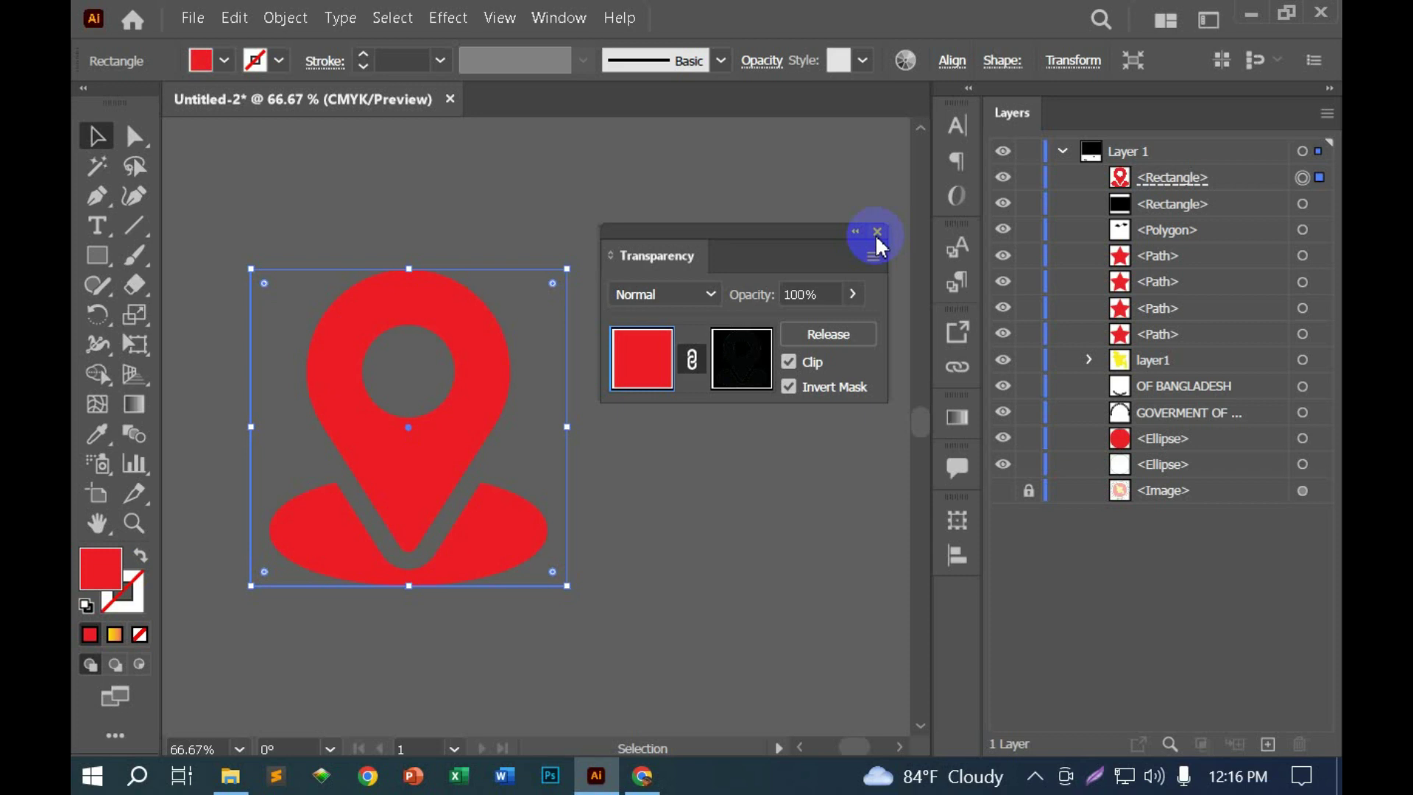
# Step: Close the floating Transparency panel
pyautogui.click(877, 232)
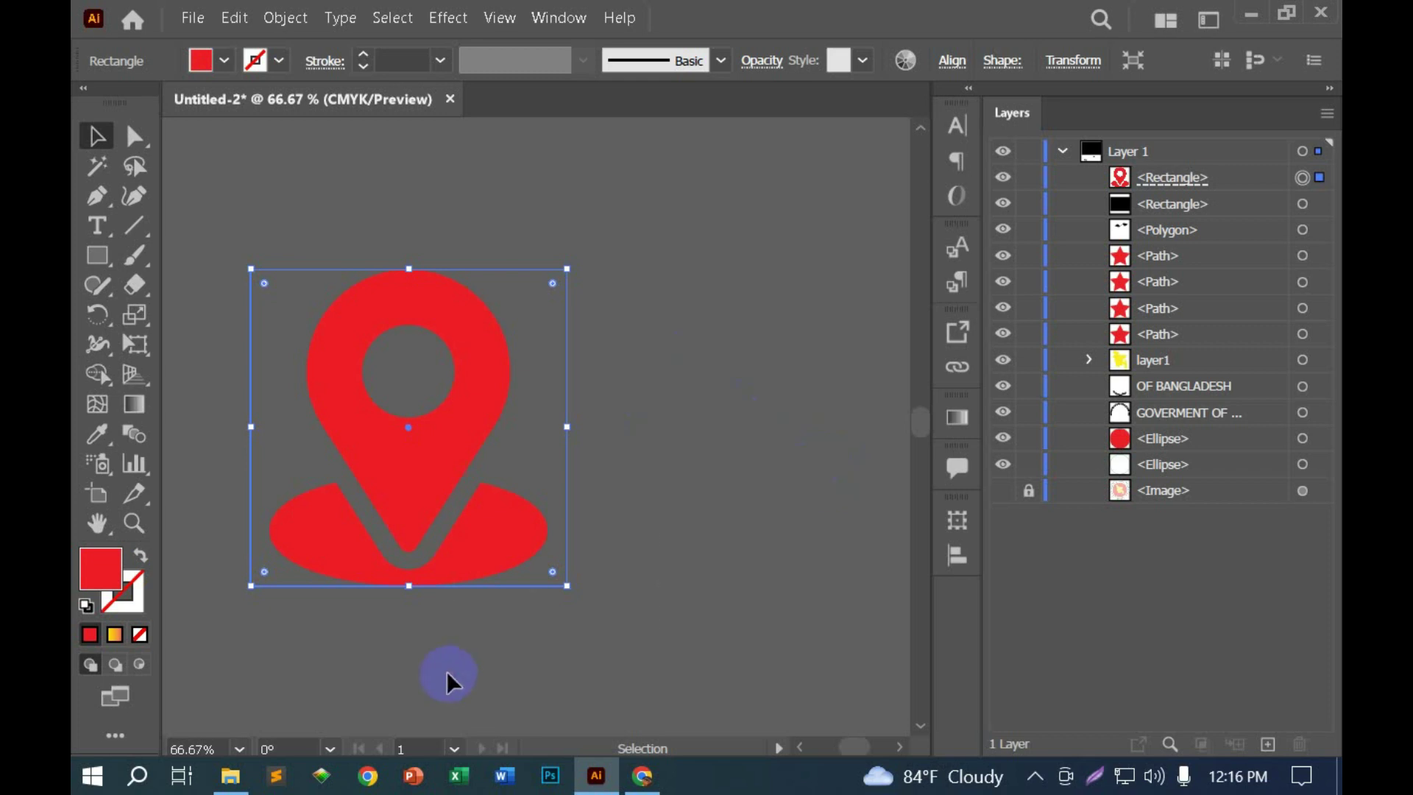
# Step: Delete the red pin and check the remaining artwork in outline view
pyautogui.press('Delete')
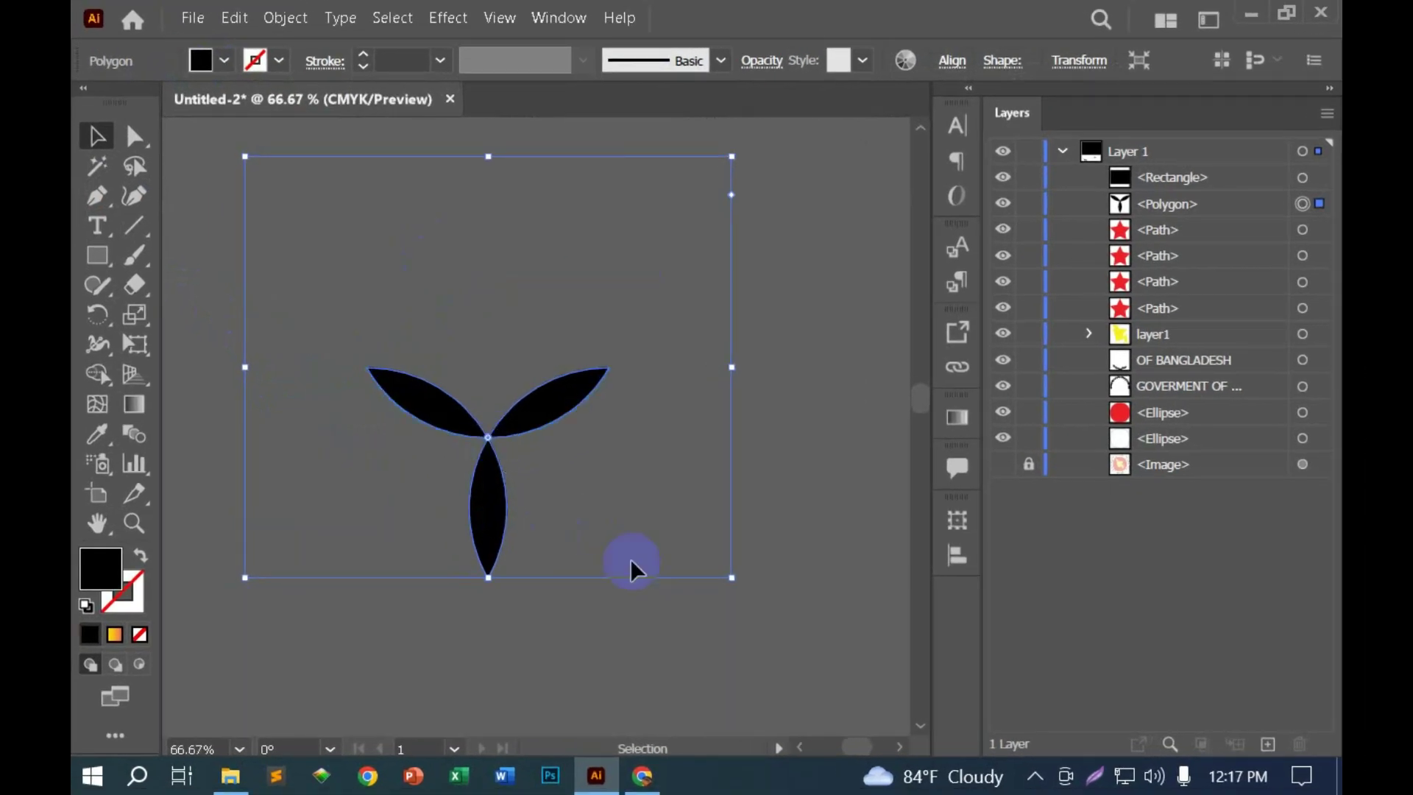
pyautogui.click(616, 633)
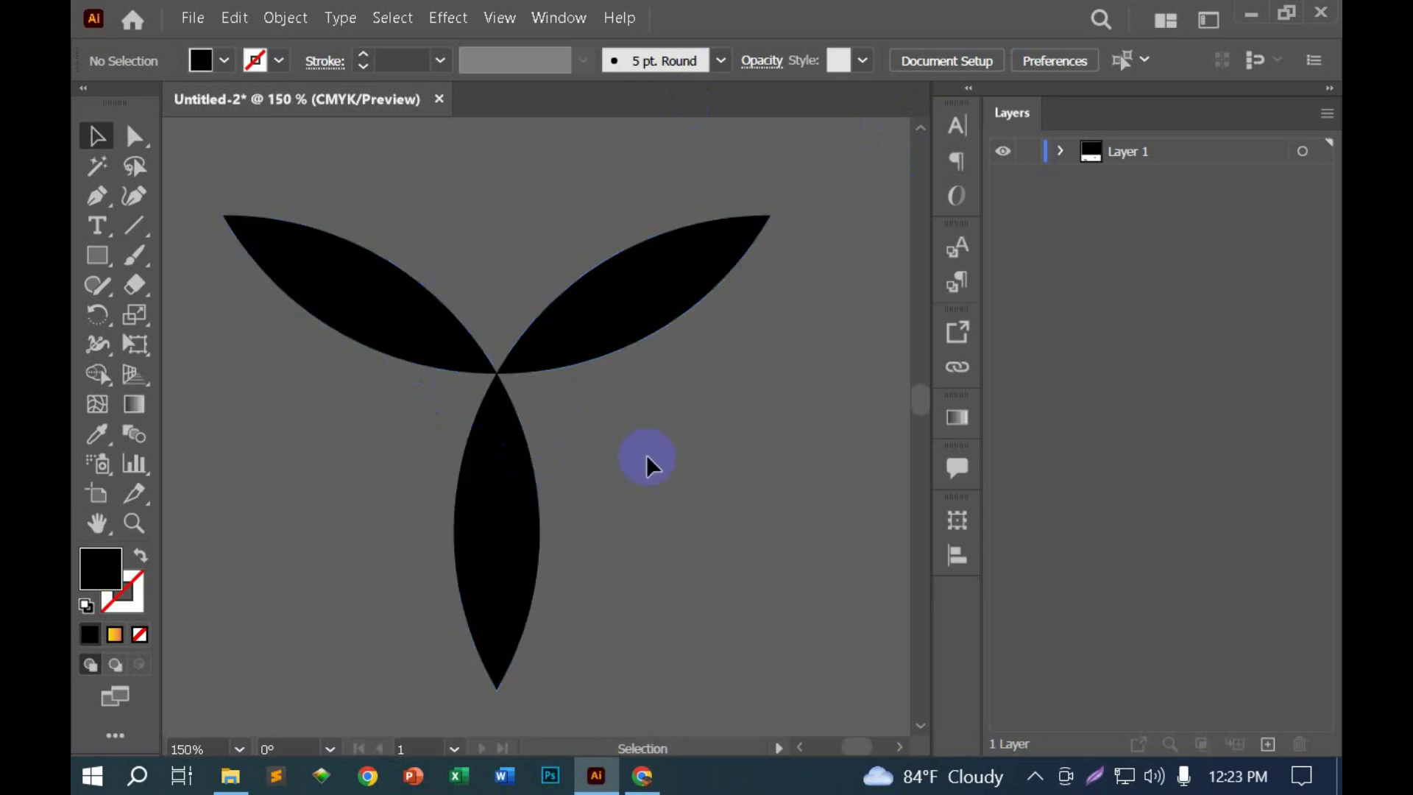
pyautogui.hotkey('ctrl', 'y')
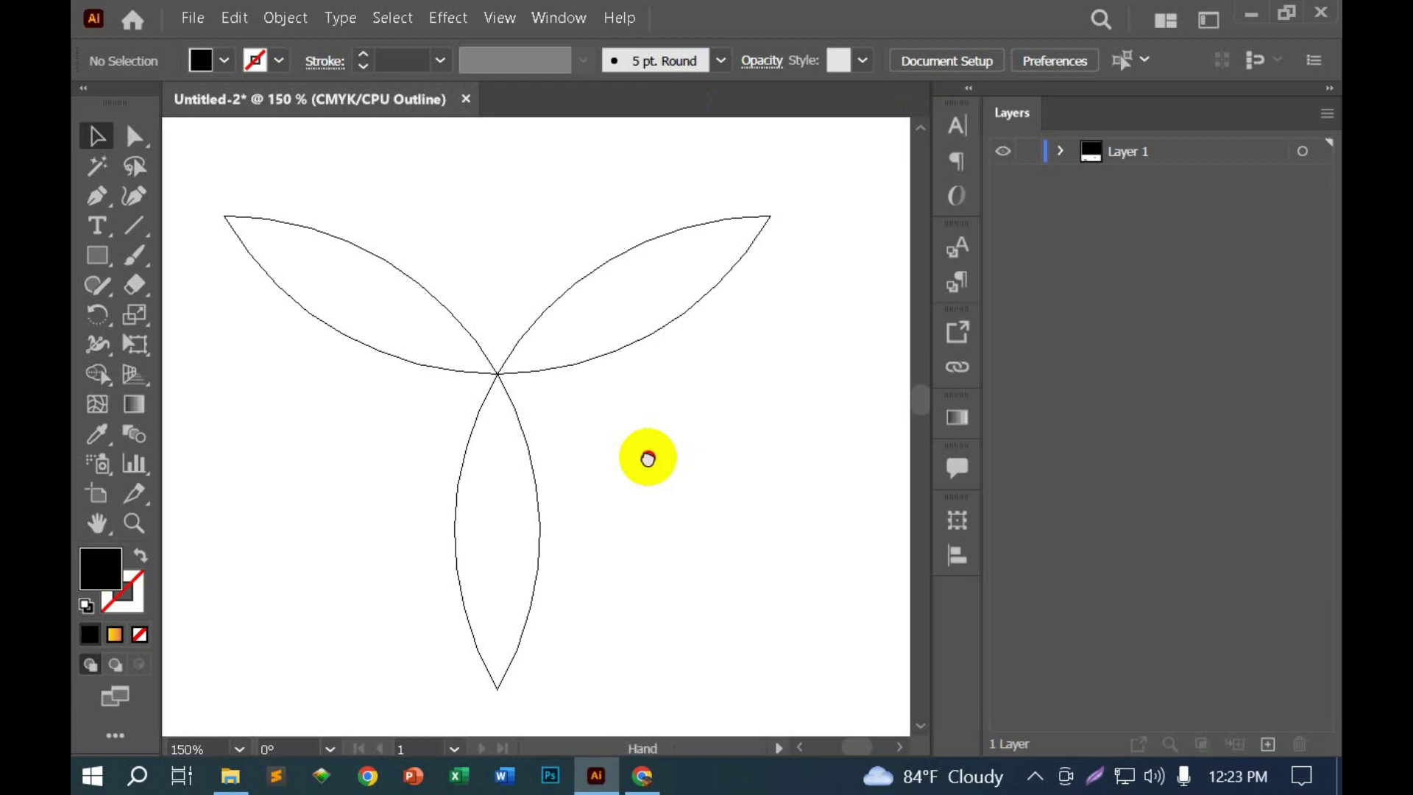
pyautogui.moveTo(646, 454); pyautogui.dragTo(693, 440)
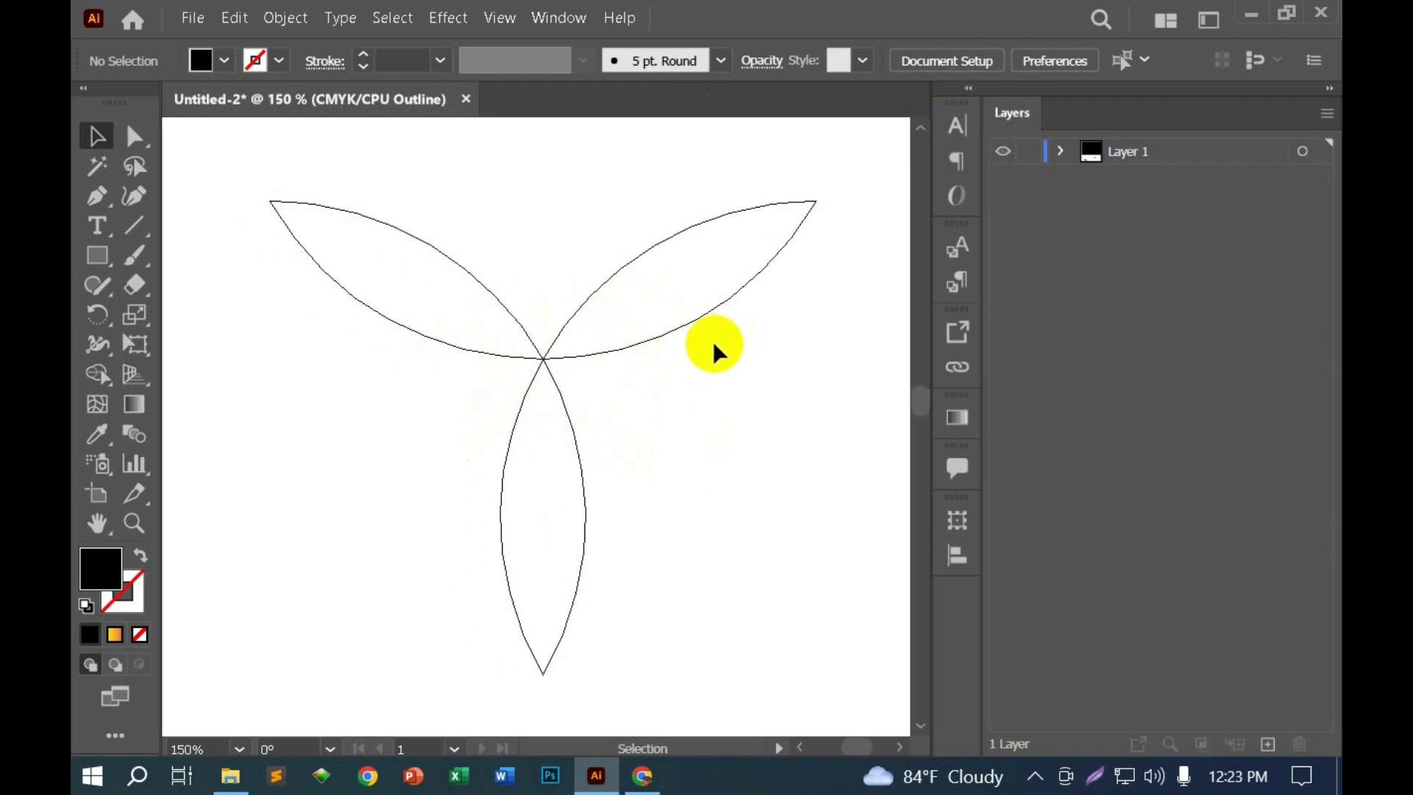
pyautogui.hotkey('ctrl', 'y')
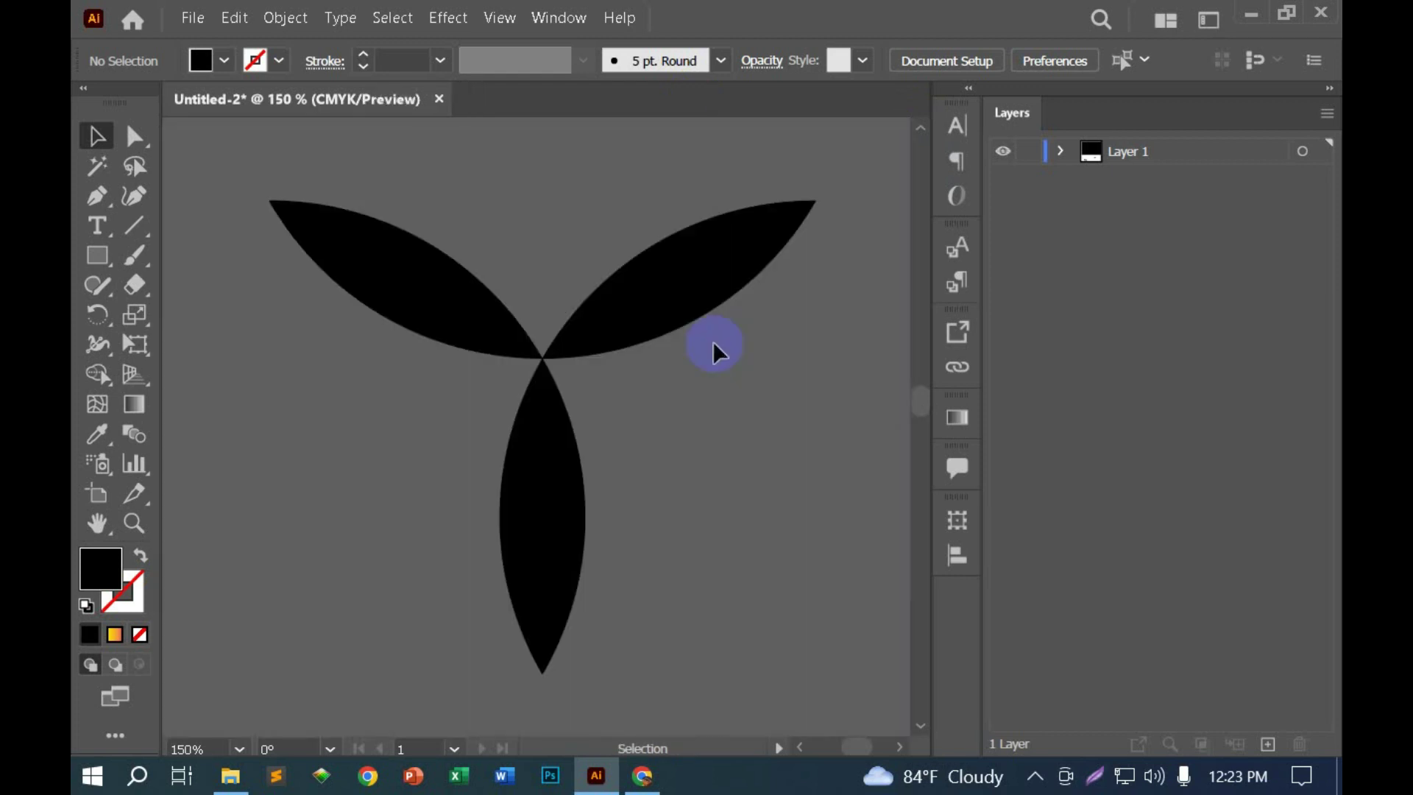
# Step: Drag the triangle's live corners sharp, then deep inward to form three petals
pyautogui.click(570, 350)
pyautogui.press('a')
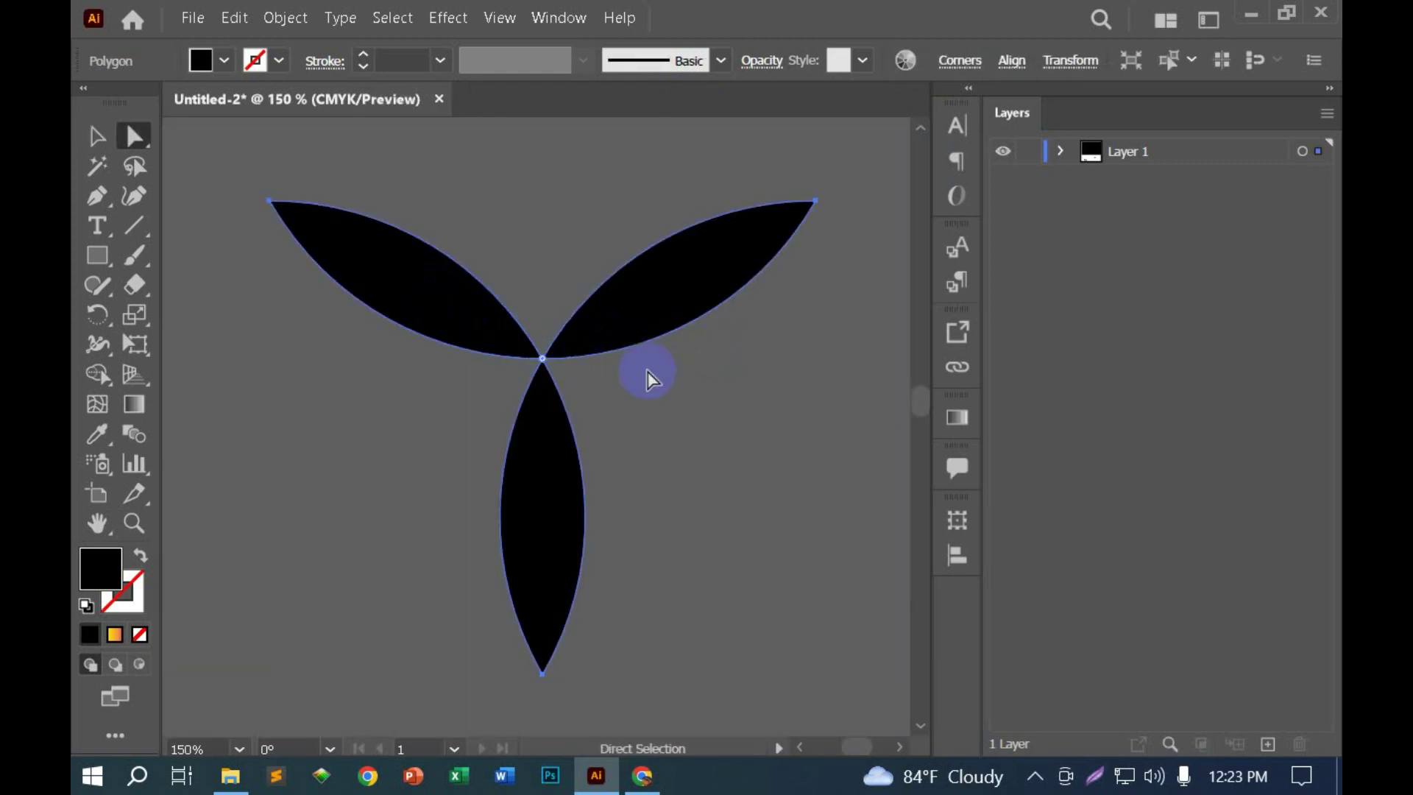
pyautogui.scroll(-2, 581, 373)
pyautogui.scroll(-2, 581, 372)
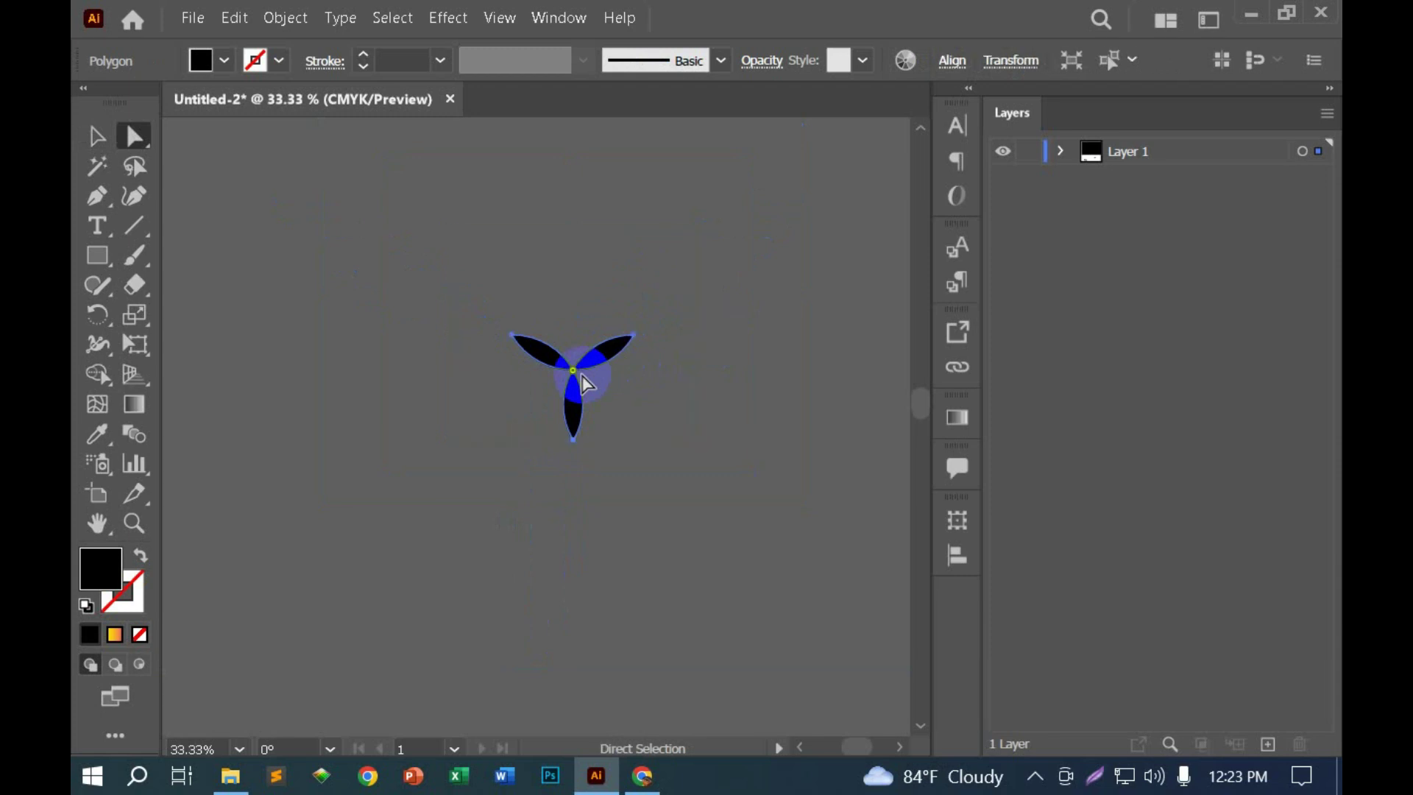
pyautogui.moveTo(573, 371)
pyautogui.mouseDown()
pyautogui.moveTo(495, 291)
pyautogui.moveTo(640, 450)
pyautogui.moveTo(435, 294)
pyautogui.mouseUp()
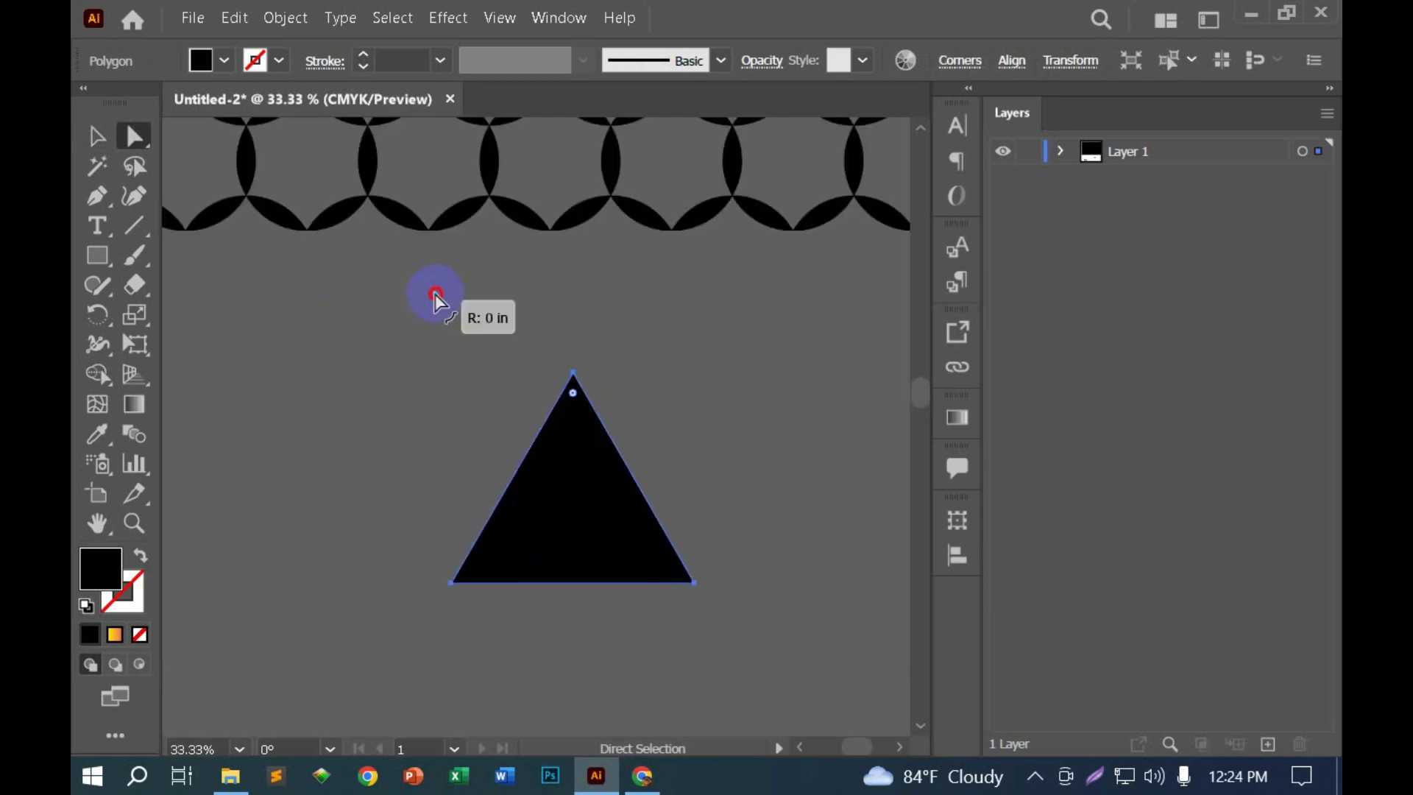
pyautogui.moveTo(435, 293); pyautogui.dragTo(765, 666)
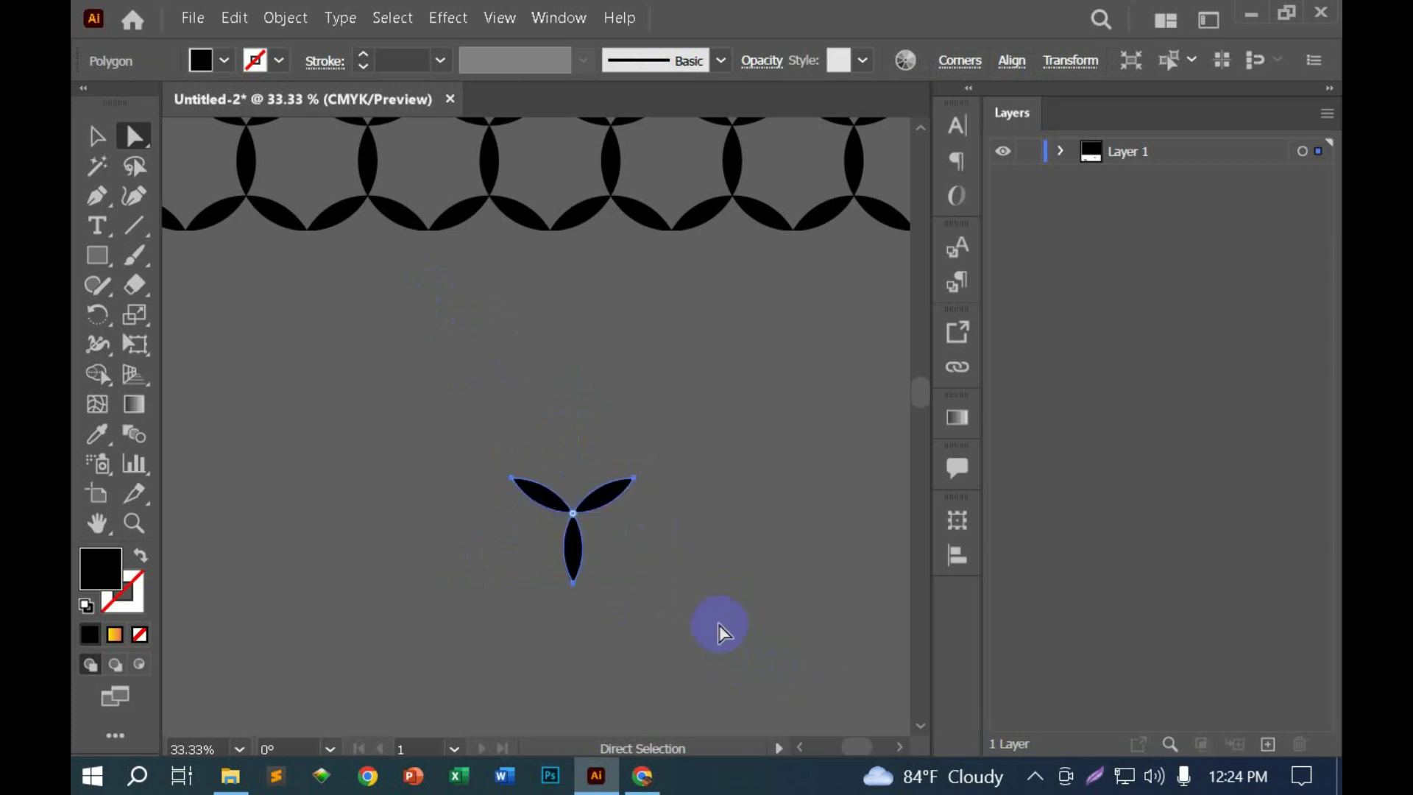
pyautogui.click(720, 624)
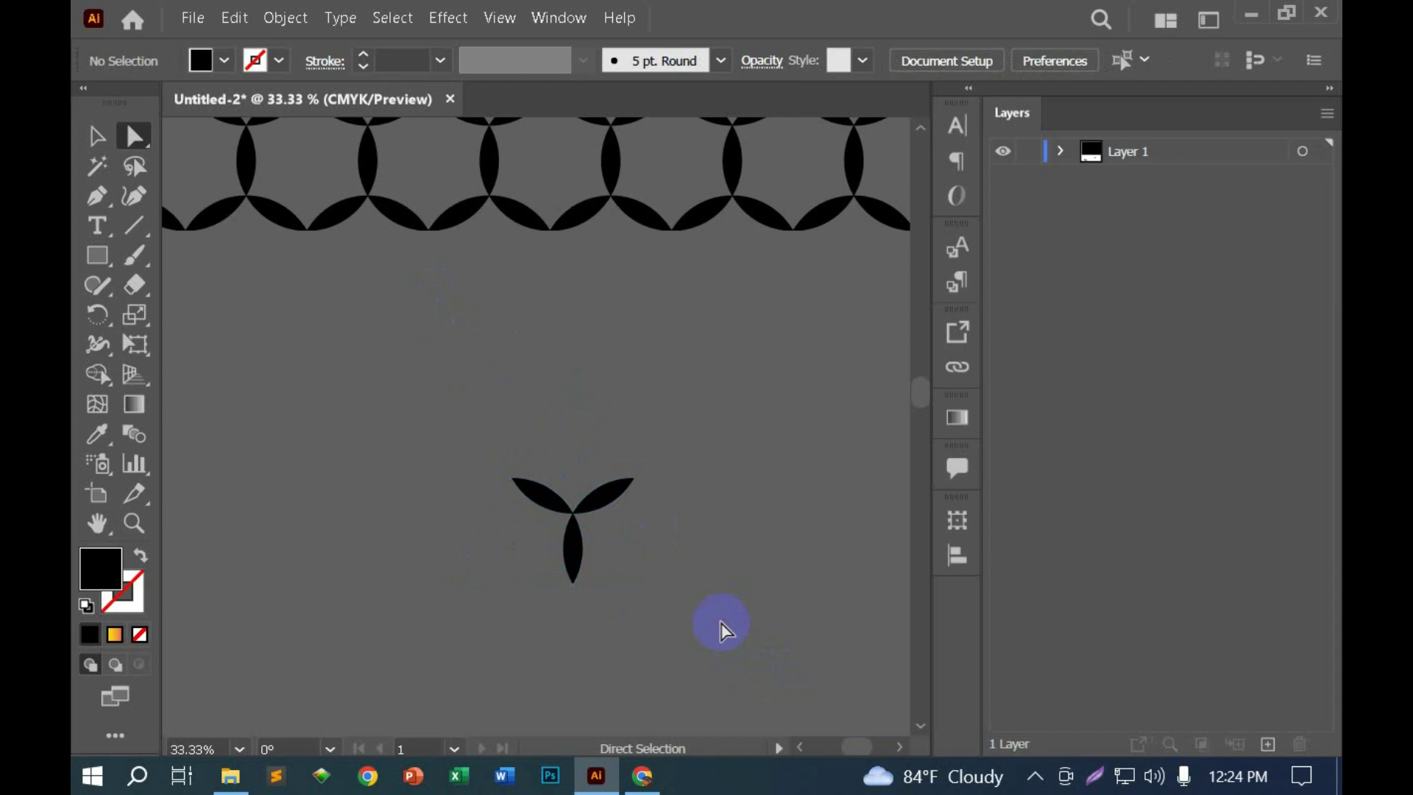
pyautogui.scroll(-2, 721, 631)
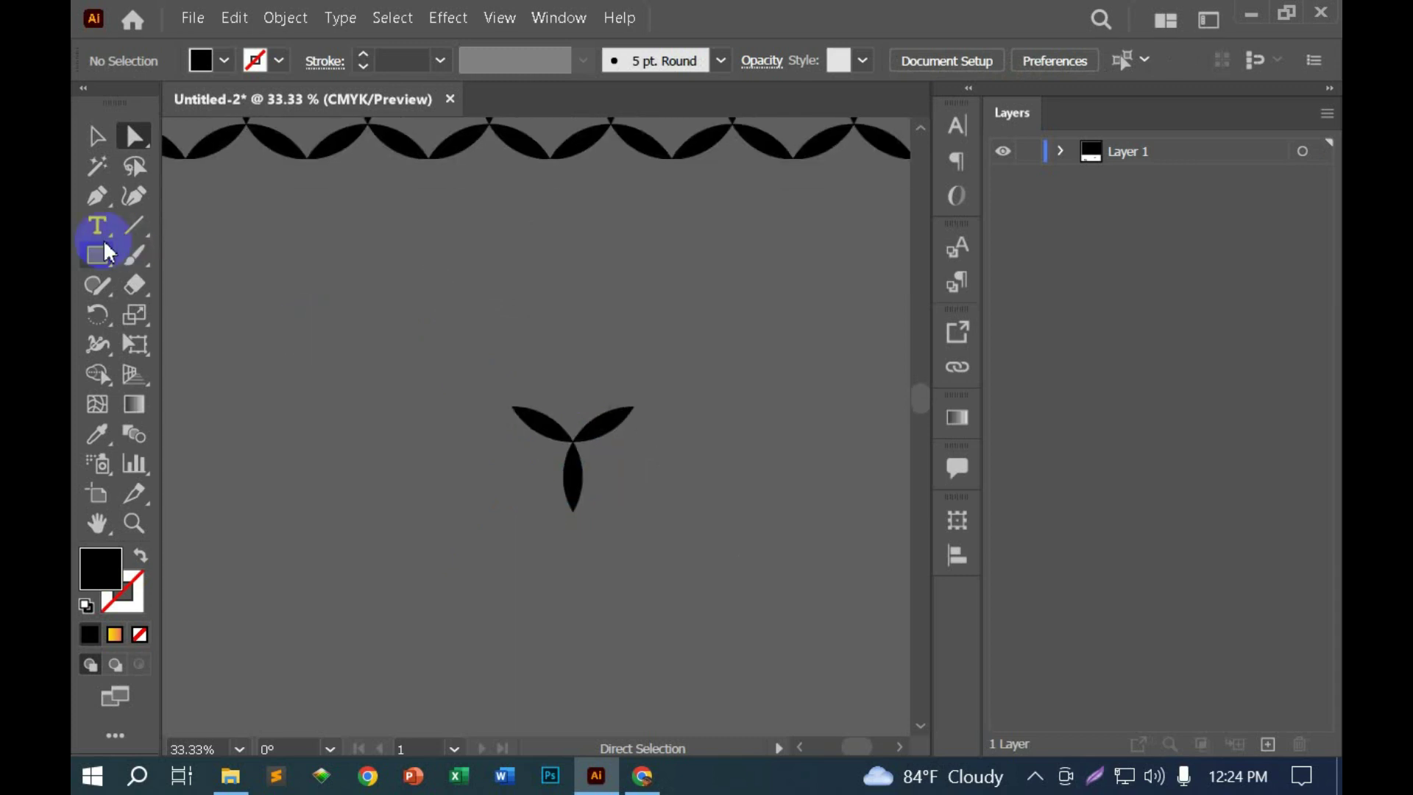
# Step: Draw a new black polygon and reduce it to a three-sided triangle
pyautogui.moveTo(98, 255); pyautogui.dragTo(200, 341)
pyautogui.hscroll(5, 582, 435)
pyautogui.scroll(-2, 582, 435)
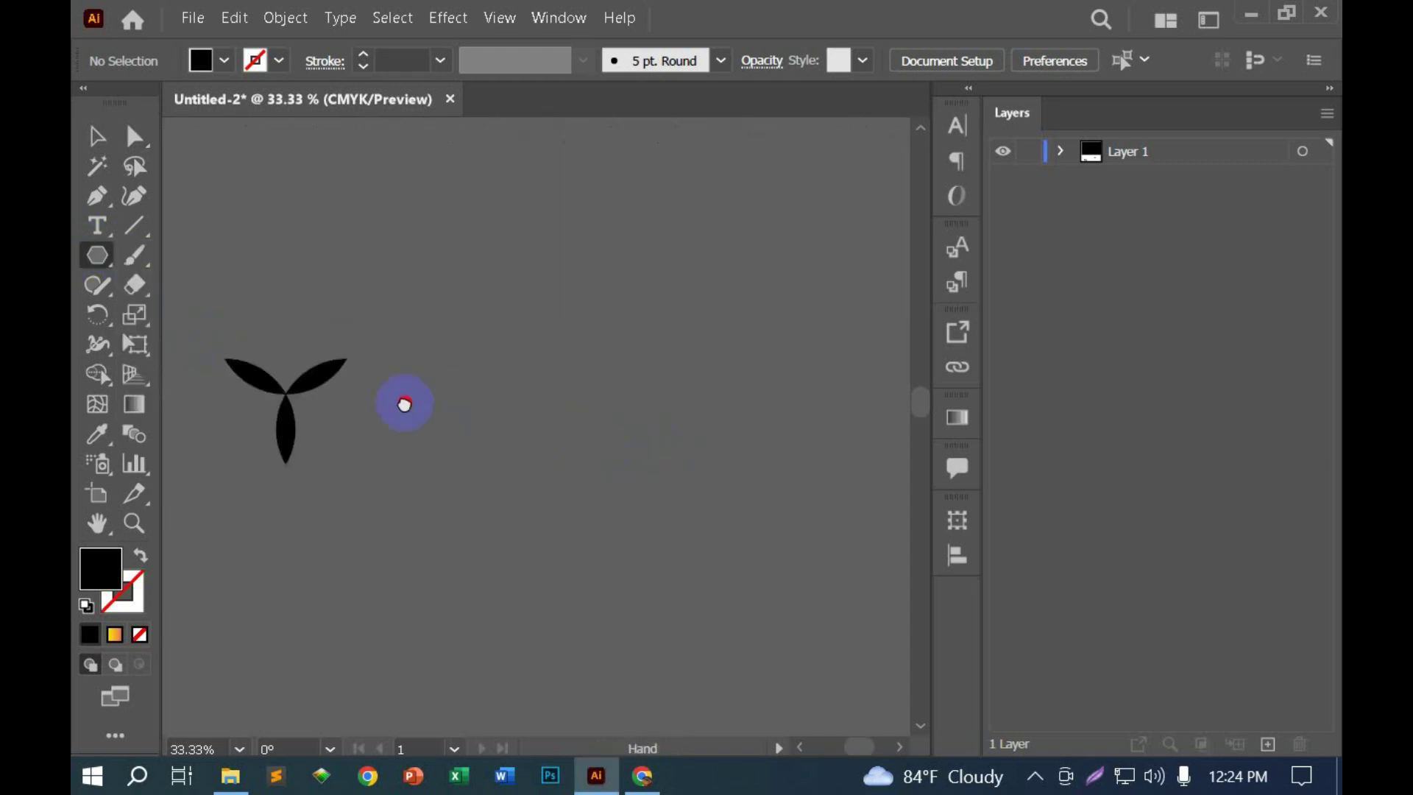
pyautogui.moveTo(551, 313)
pyautogui.mouseDown()
pyautogui.moveTo(591, 371)
pyautogui.moveTo(603, 366)
pyautogui.mouseUp()
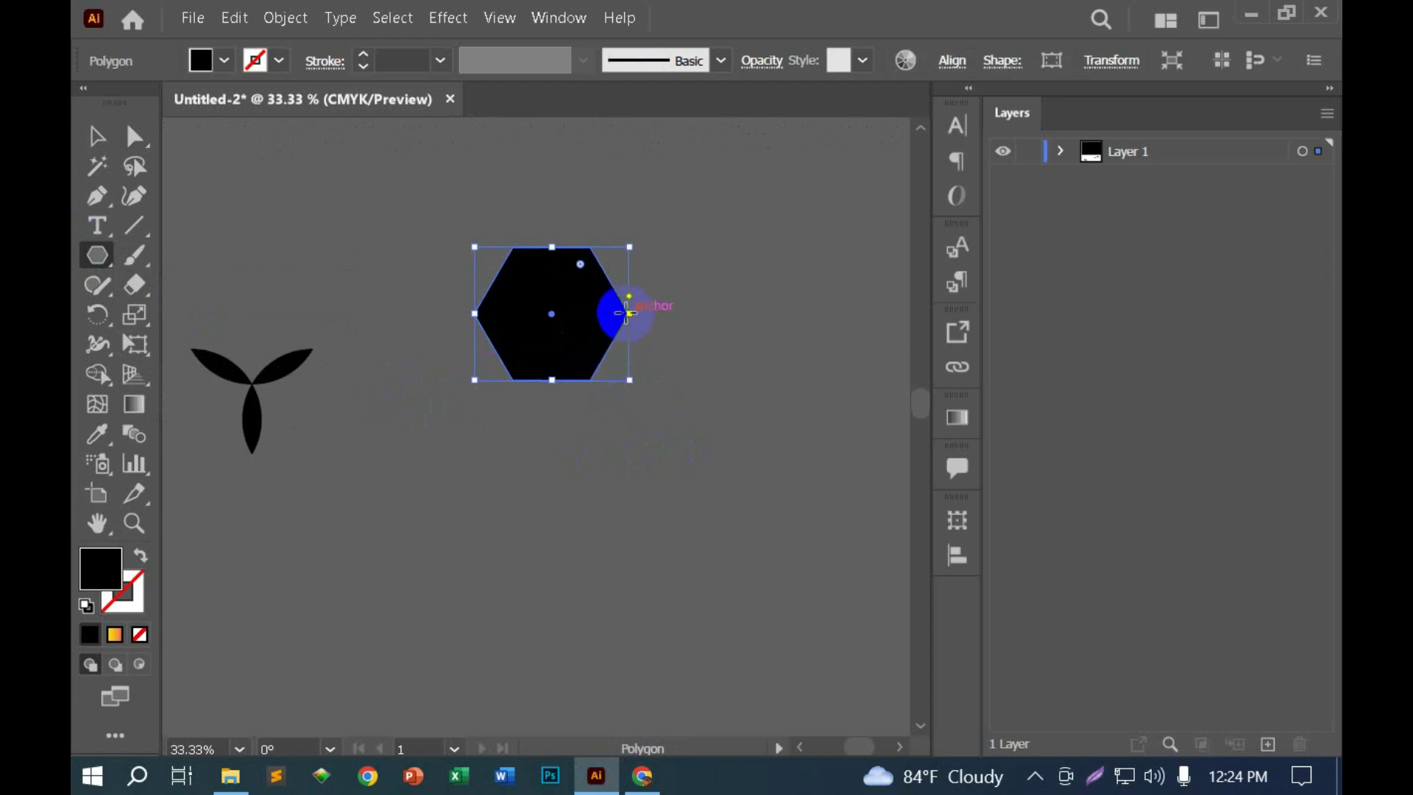
pyautogui.moveTo(630, 296); pyautogui.dragTo(630, 284)
pyautogui.click(96, 136)
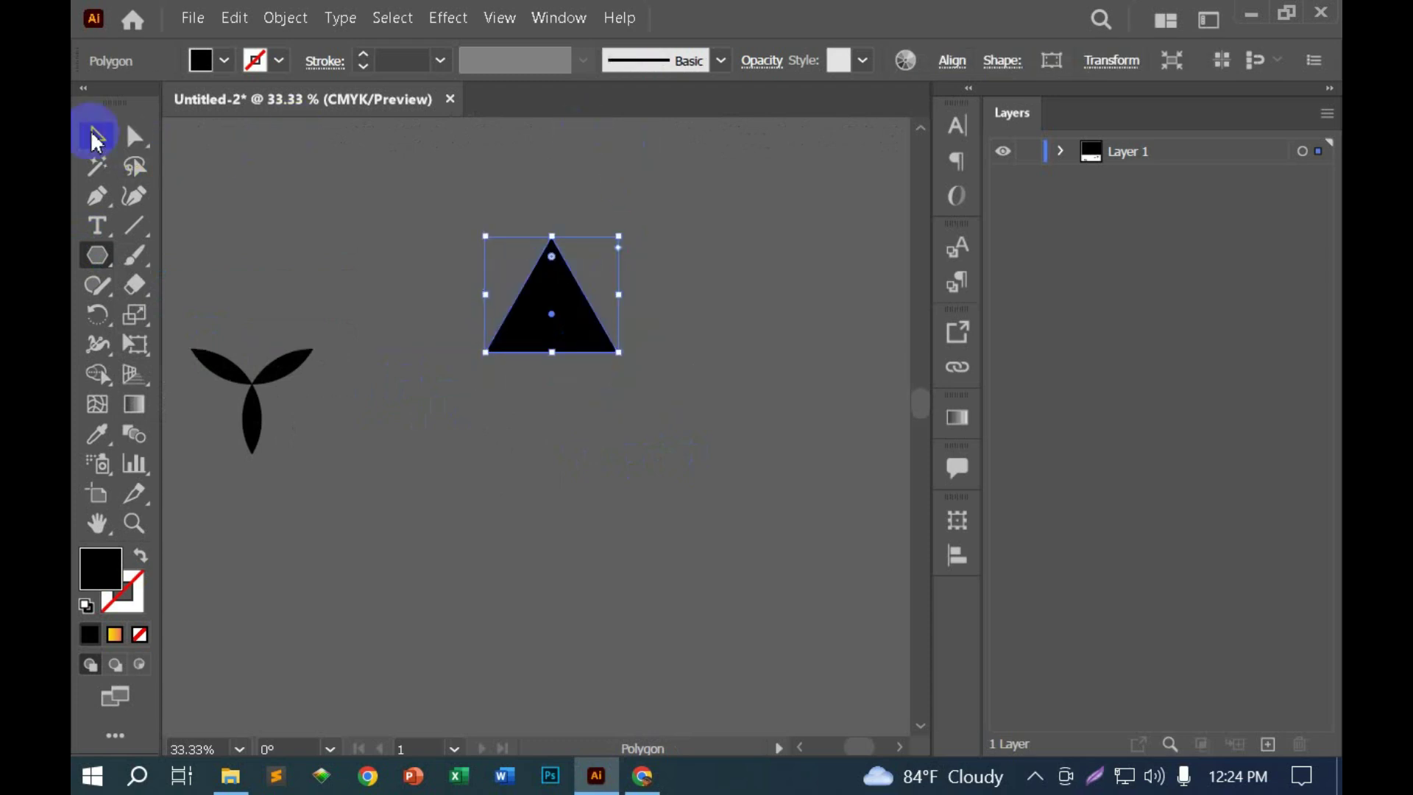
pyautogui.click(533, 438)
pyautogui.moveTo(545, 256)
pyautogui.mouseDown()
pyautogui.moveTo(602, 442)
pyautogui.moveTo(568, 277)
pyautogui.moveTo(638, 454)
pyautogui.moveTo(546, 255)
pyautogui.moveTo(637, 462)
pyautogui.moveTo(544, 243)
pyautogui.mouseUp()
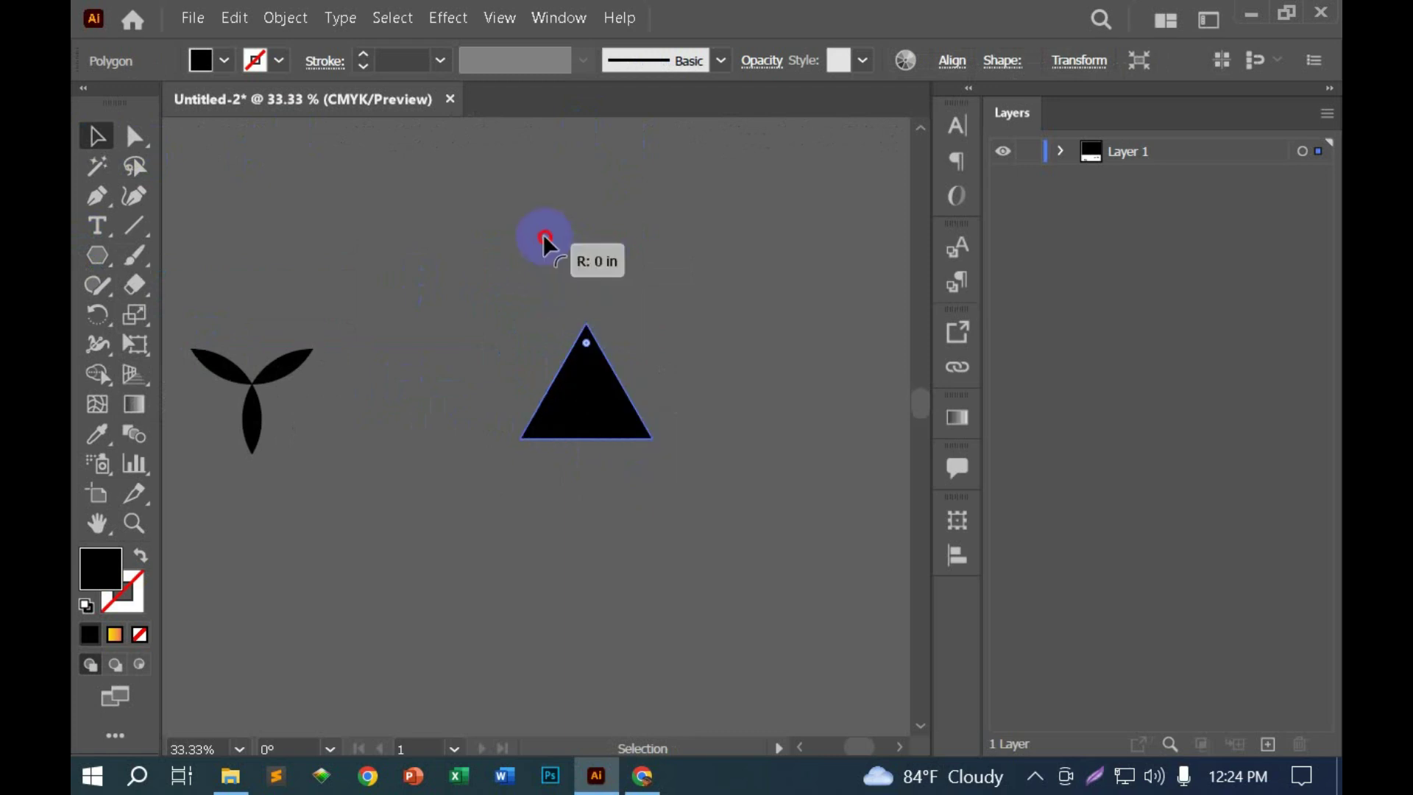
# Step: Experiment with rounding the new triangle's corners, including inverted rounding
pyautogui.click(278, 363)
pyautogui.moveTo(252, 386)
pyautogui.mouseDown()
pyautogui.moveTo(214, 215)
pyautogui.moveTo(324, 432)
pyautogui.moveTo(230, 224)
pyautogui.moveTo(399, 511)
pyautogui.mouseUp()
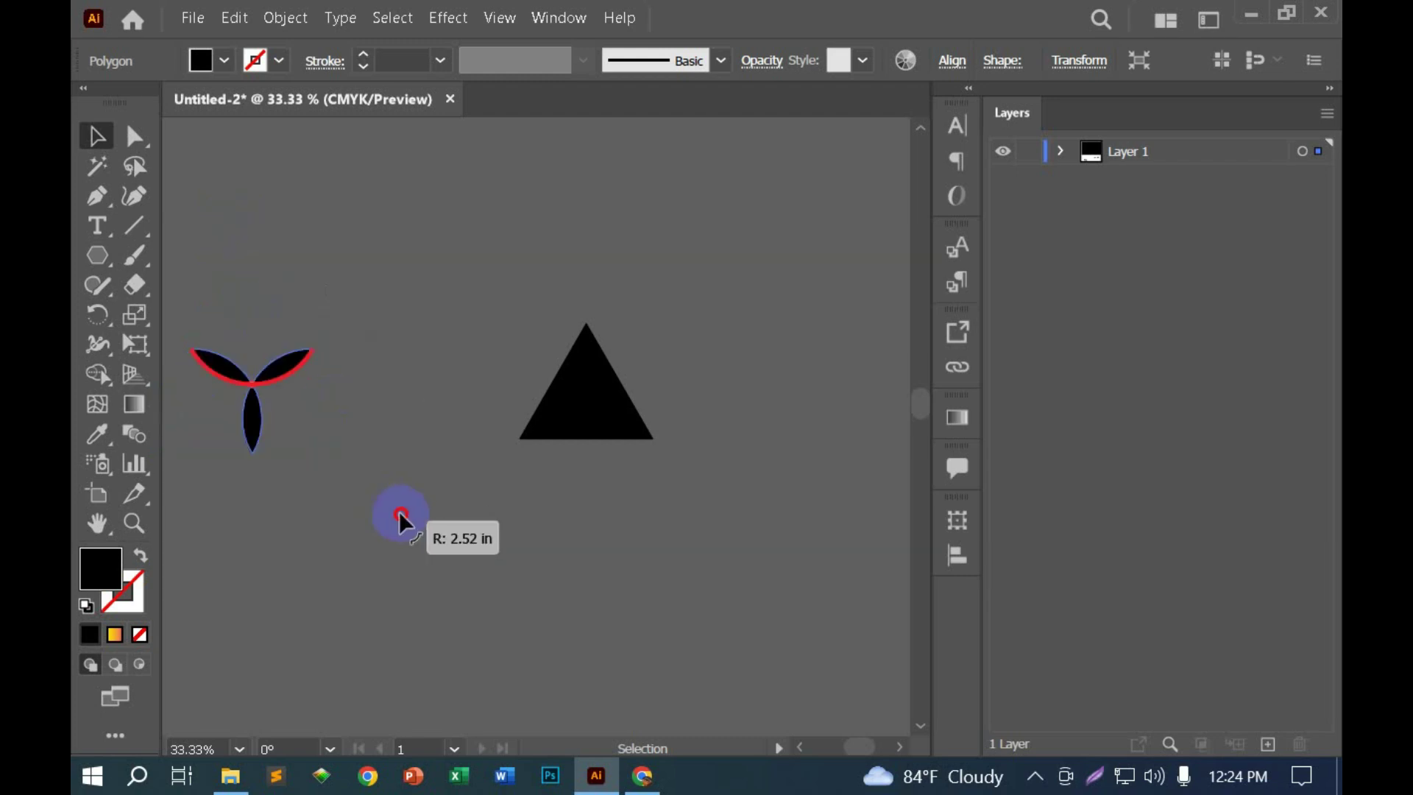
pyautogui.click(544, 580)
pyautogui.click(616, 420)
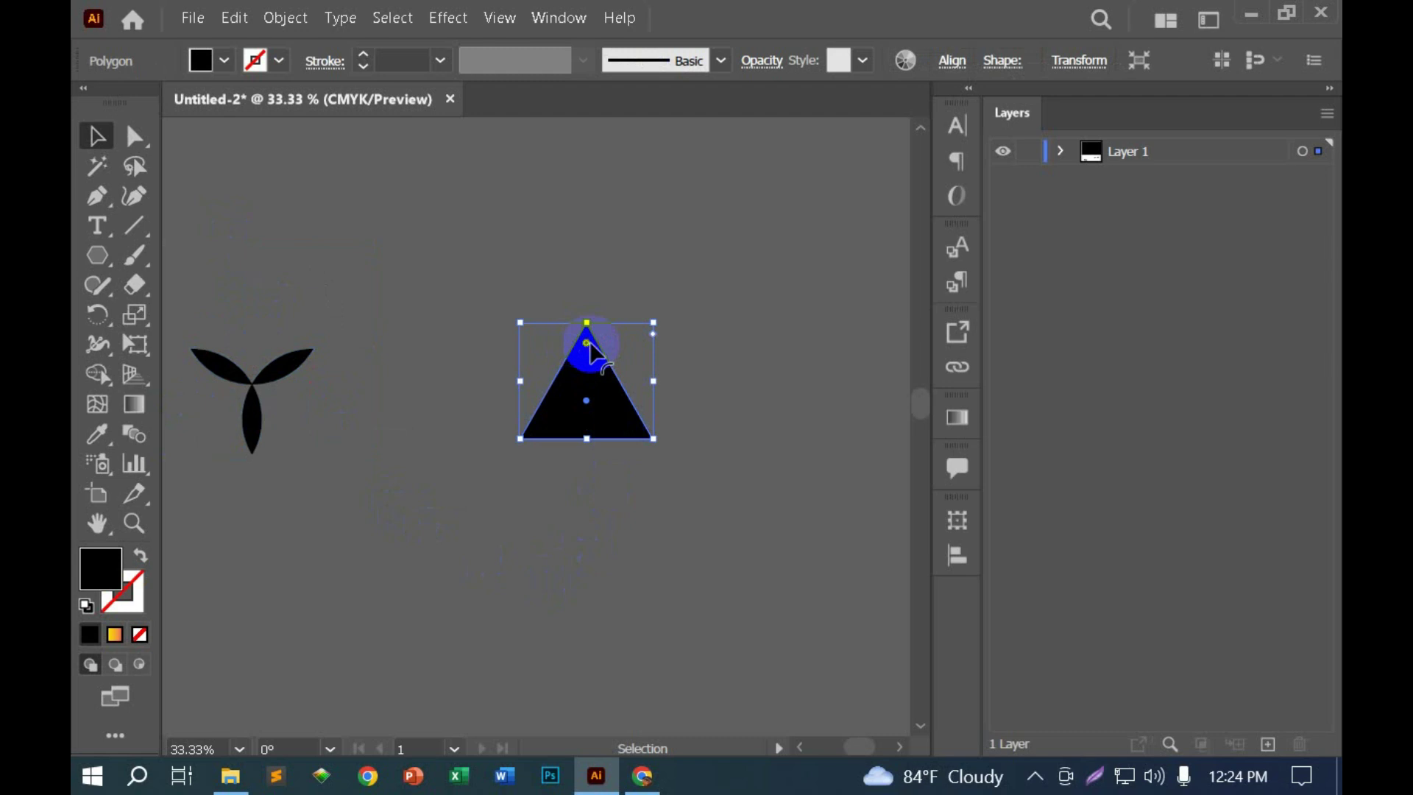
pyautogui.press('alt')
pyautogui.moveTo(585, 341); pyautogui.dragTo(596, 384)
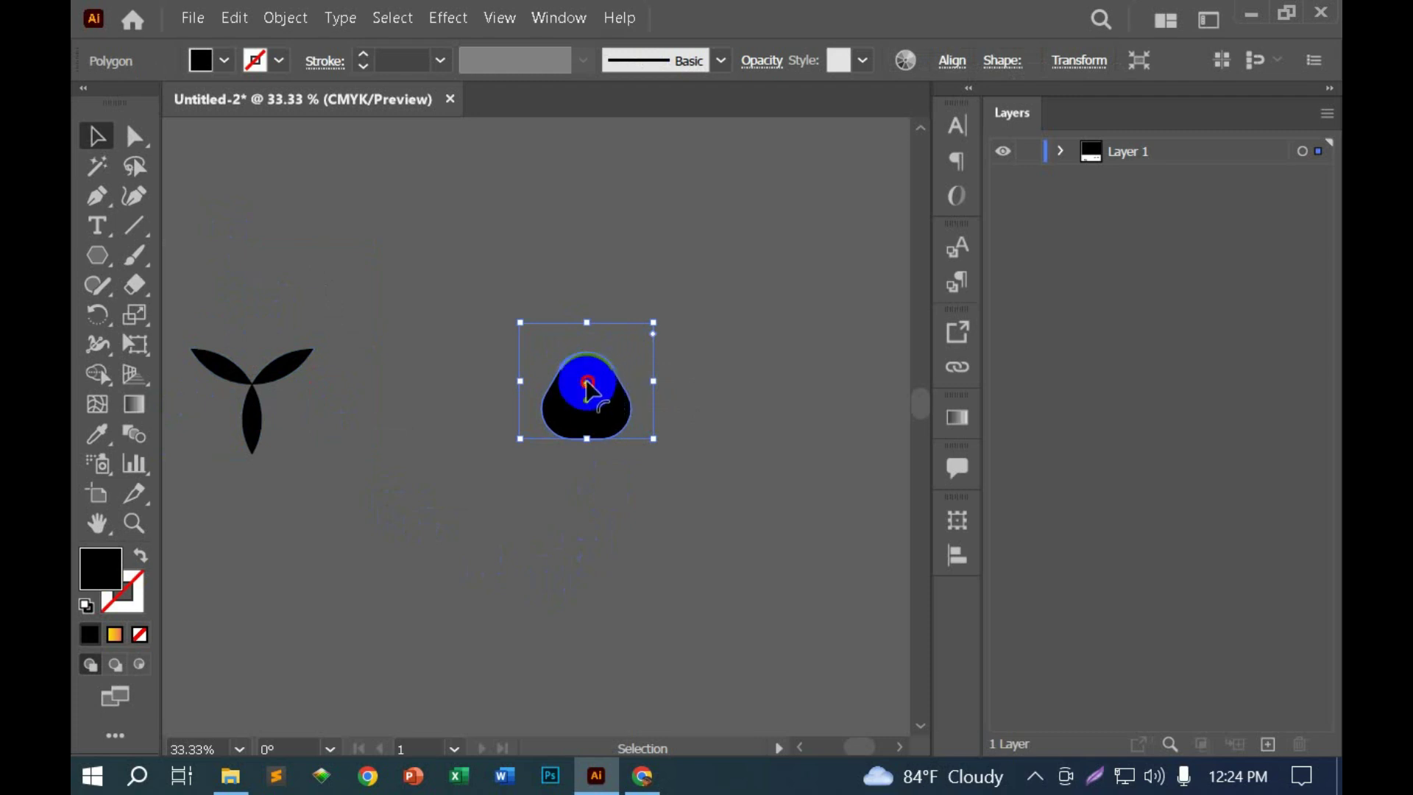
pyautogui.keyDown('alt'); pyautogui.click(587, 380); pyautogui.keyUp('alt')
pyautogui.moveTo(586, 397)
pyautogui.mouseDown()
pyautogui.moveTo(589, 338)
pyautogui.moveTo(564, 267)
pyautogui.moveTo(599, 272)
pyautogui.mouseUp()
# Step: Enlarge the triangle proportionally and round its corners into a trefoil
pyautogui.moveTo(653, 380); pyautogui.dragTo(736, 478)
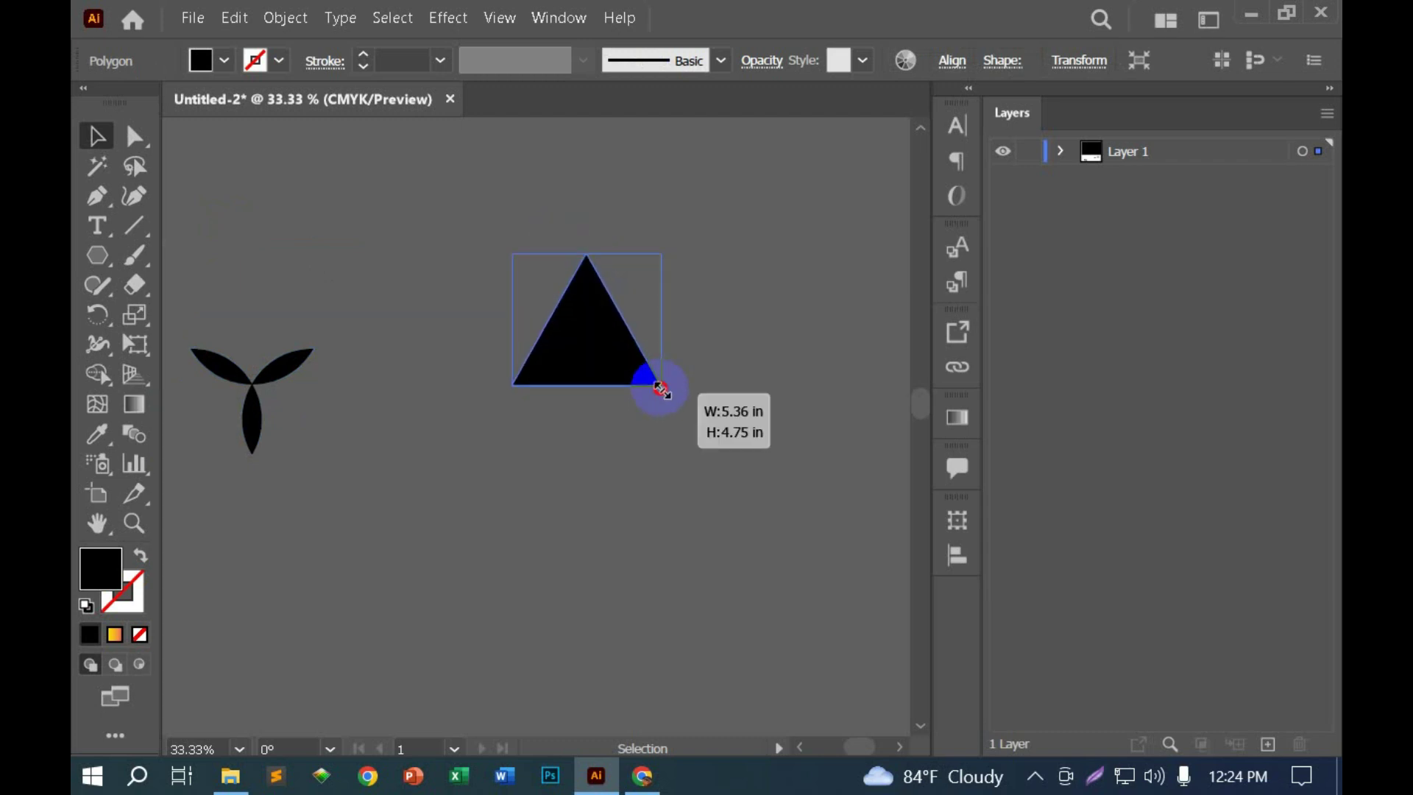
pyautogui.moveTo(618, 309); pyautogui.dragTo(646, 385)
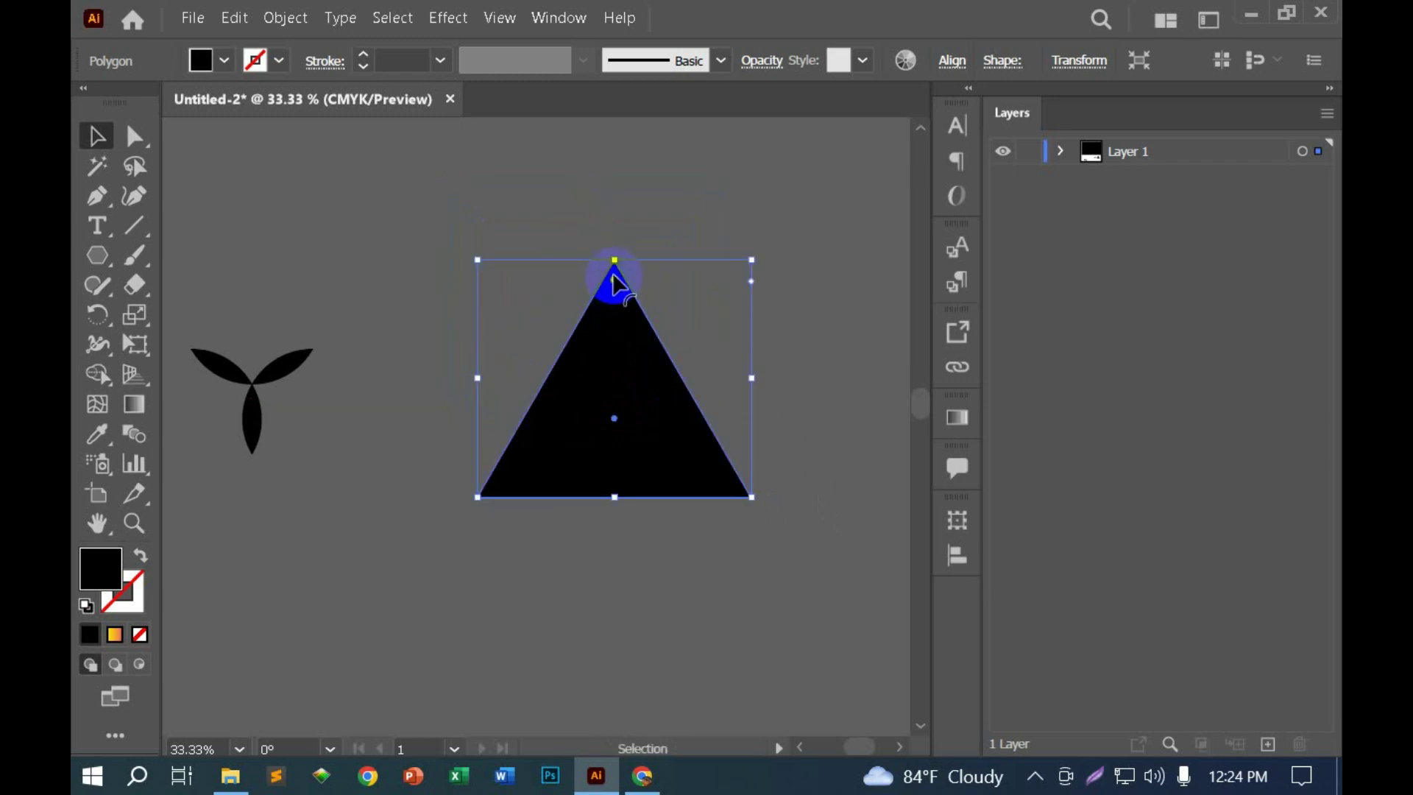
pyautogui.moveTo(616, 285)
pyautogui.mouseDown()
pyautogui.moveTo(647, 431)
pyautogui.moveTo(756, 594)
pyautogui.mouseUp()
pyautogui.click(757, 608)
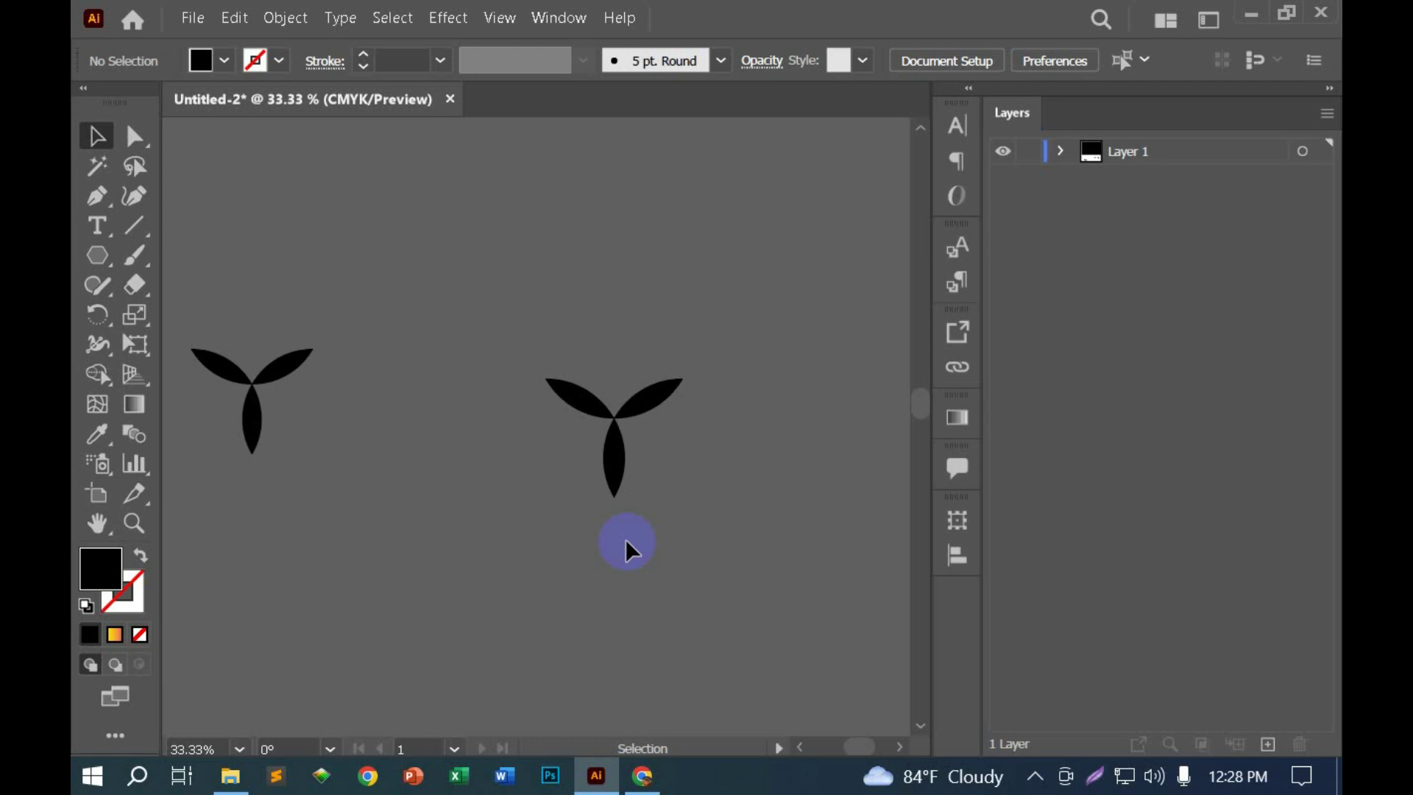
# Step: Fill the right-hand trefoil with a crimson red swatch
pyautogui.click(615, 462)
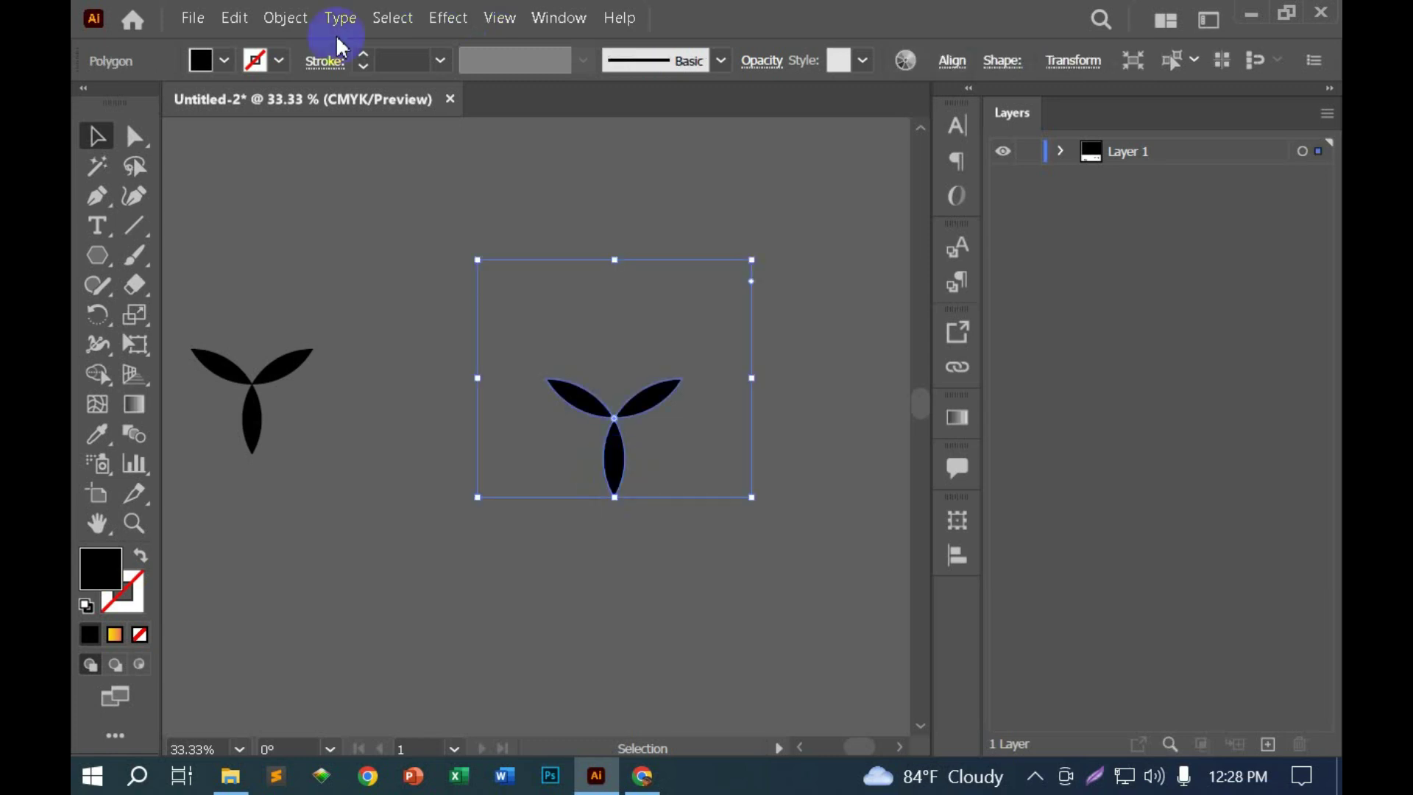
pyautogui.click(224, 60)
pyautogui.click(157, 103)
pyautogui.click(221, 120)
pyautogui.click(262, 104)
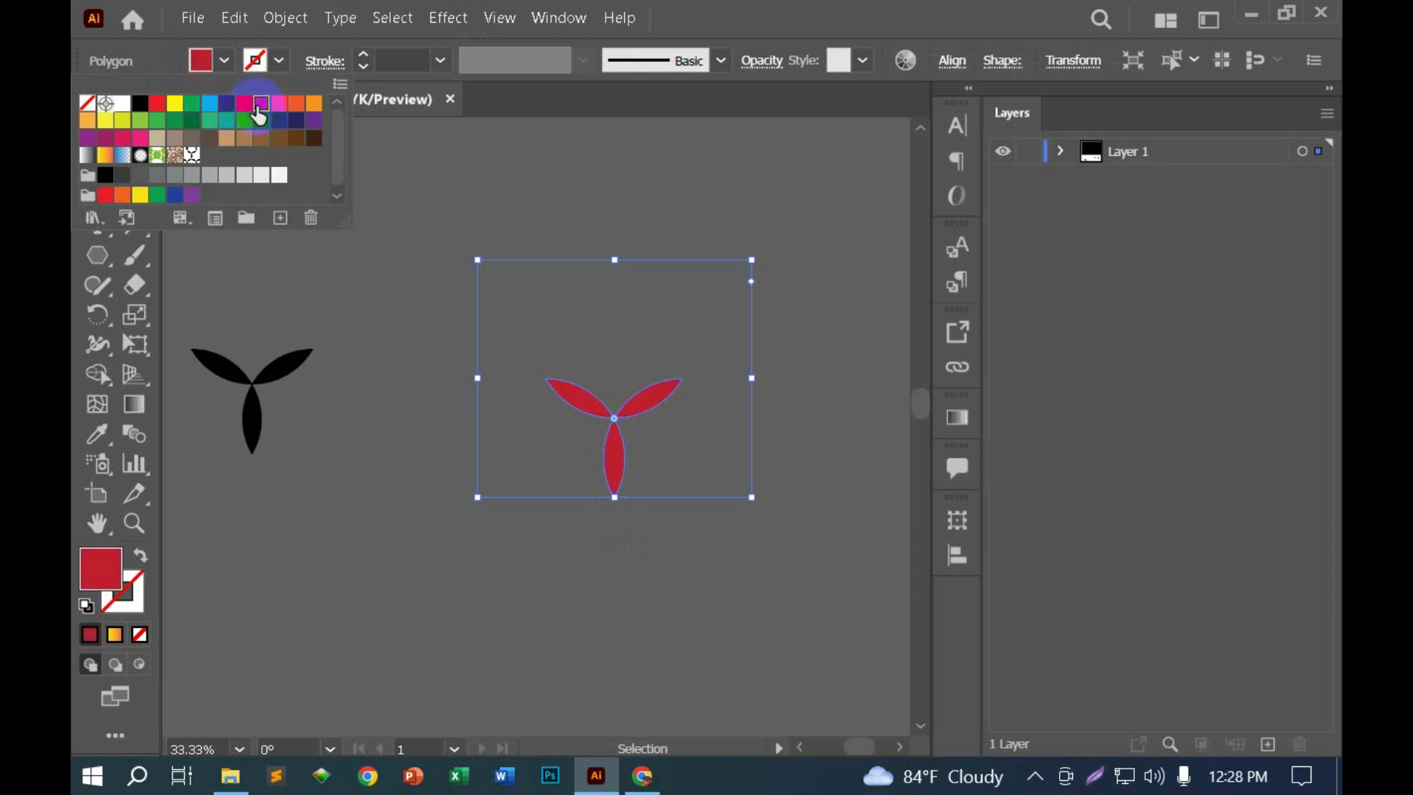
pyautogui.scroll(-3, 442, 482)
pyautogui.click(586, 474)
# Step: Start a new Pen path below the red trefoil
pyautogui.scroll(2, 586, 475)
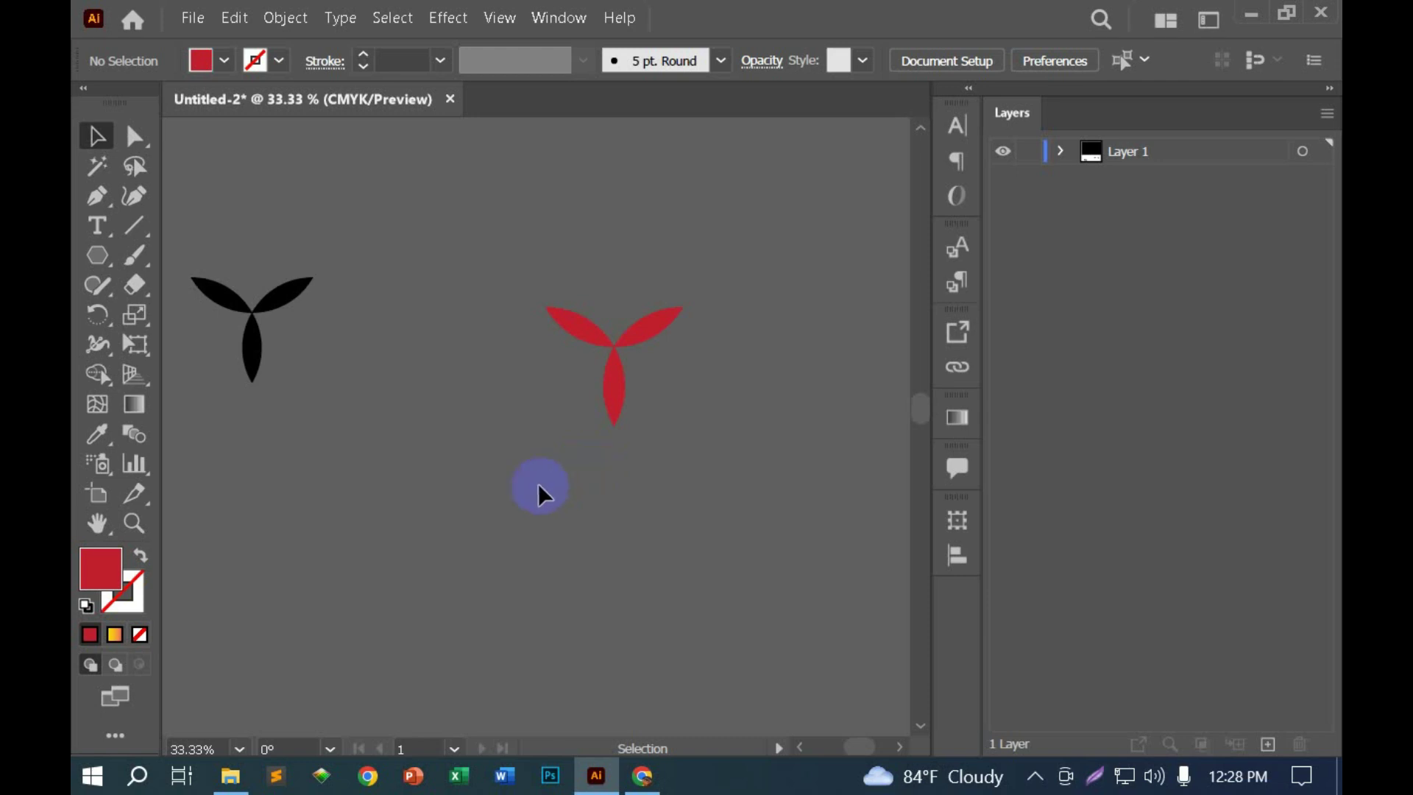
pyautogui.press('p')
pyautogui.click(458, 511)
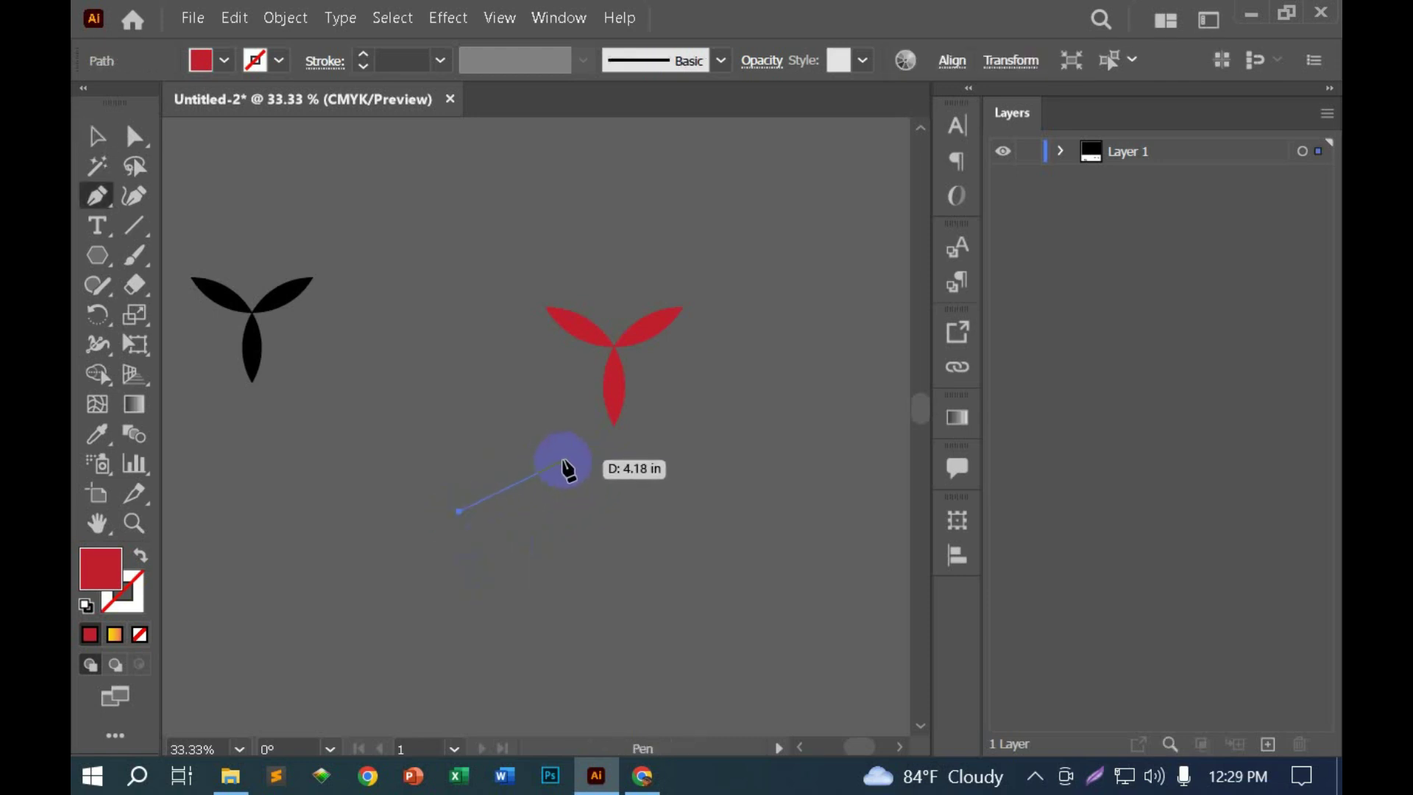
# Step: Make a vertical red line with a 60 pt stroke and tapered leaf width profile
pyautogui.click(458, 611)
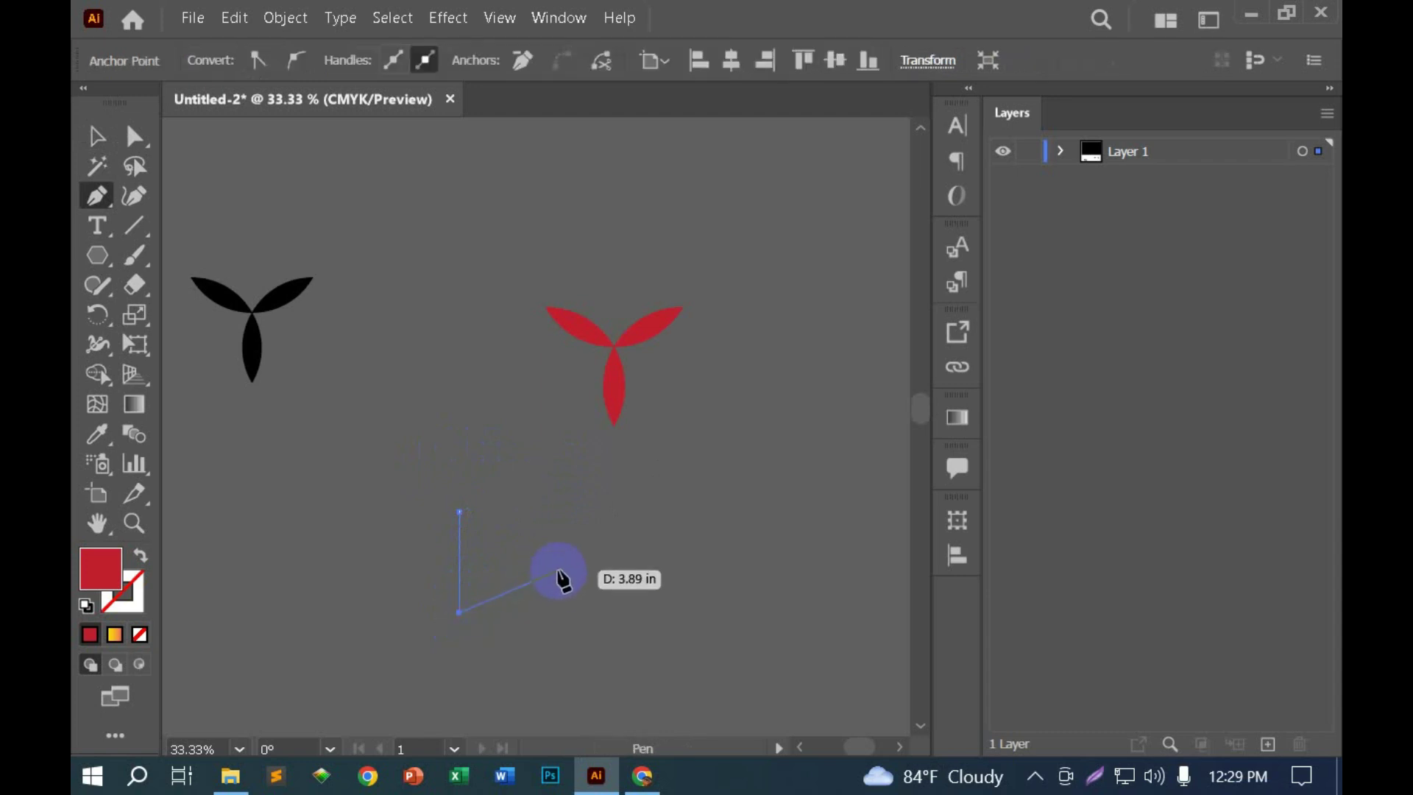
pyautogui.press('alt')
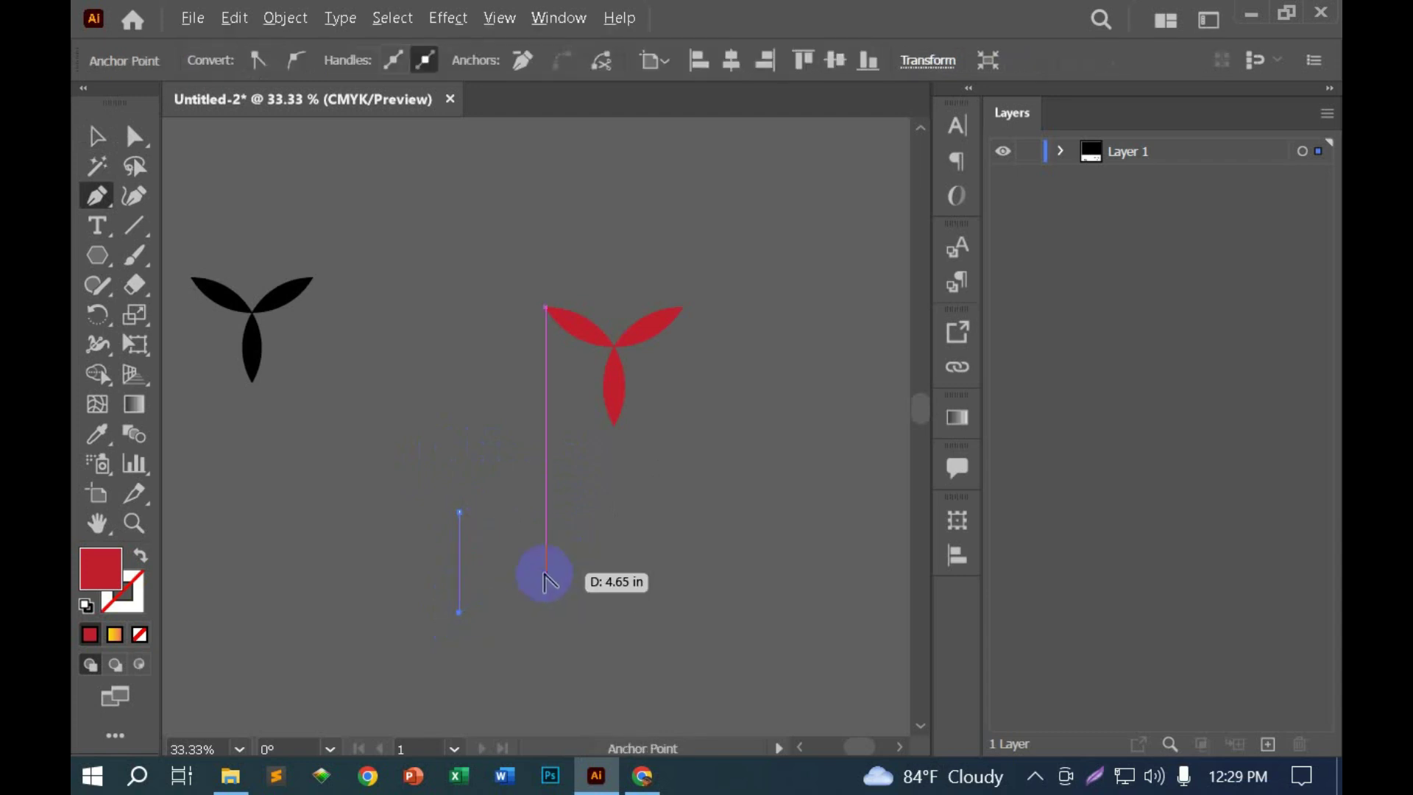
pyautogui.click(97, 136)
pyautogui.hotkey('shift', 'x')
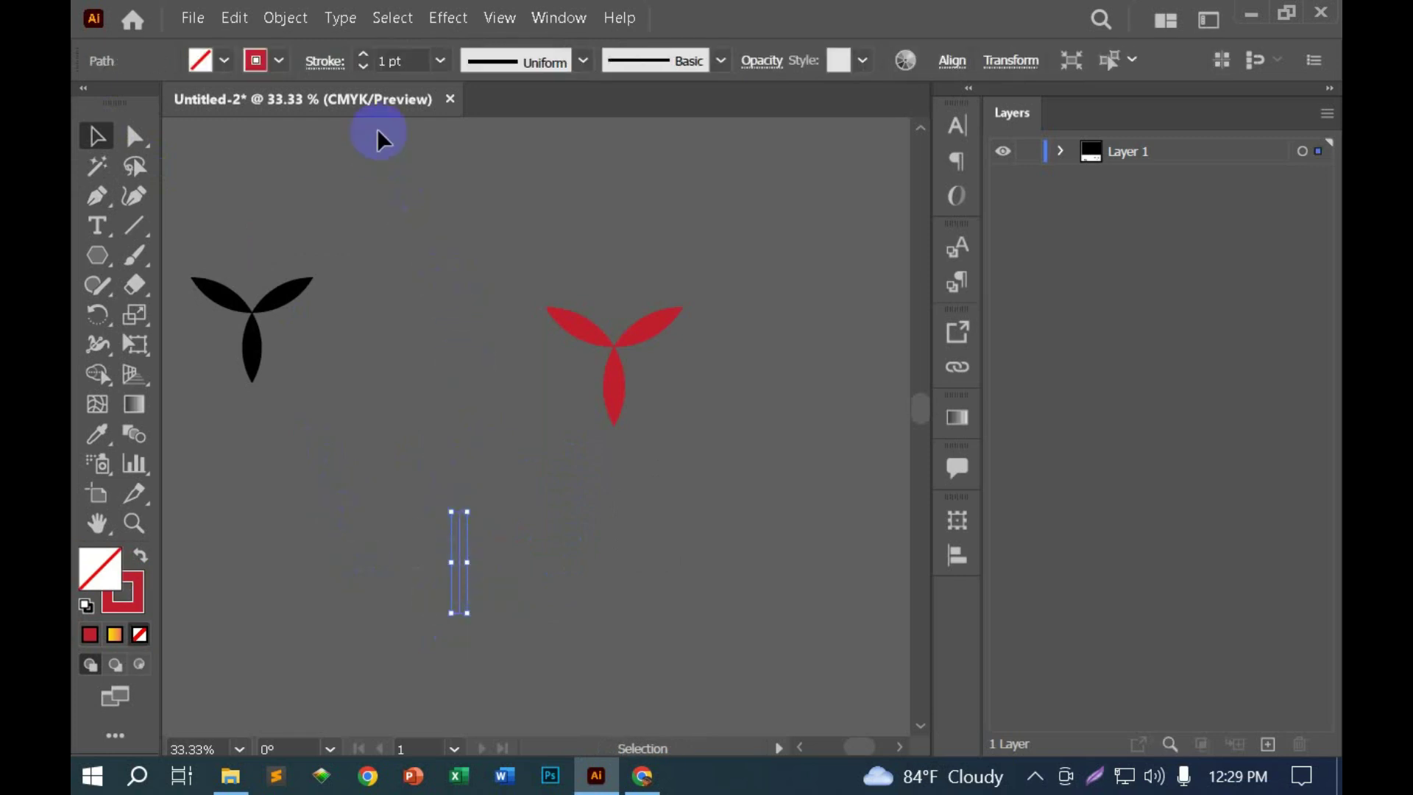
pyautogui.click(440, 60)
pyautogui.click(466, 410)
pyautogui.click(444, 65)
pyautogui.click(471, 614)
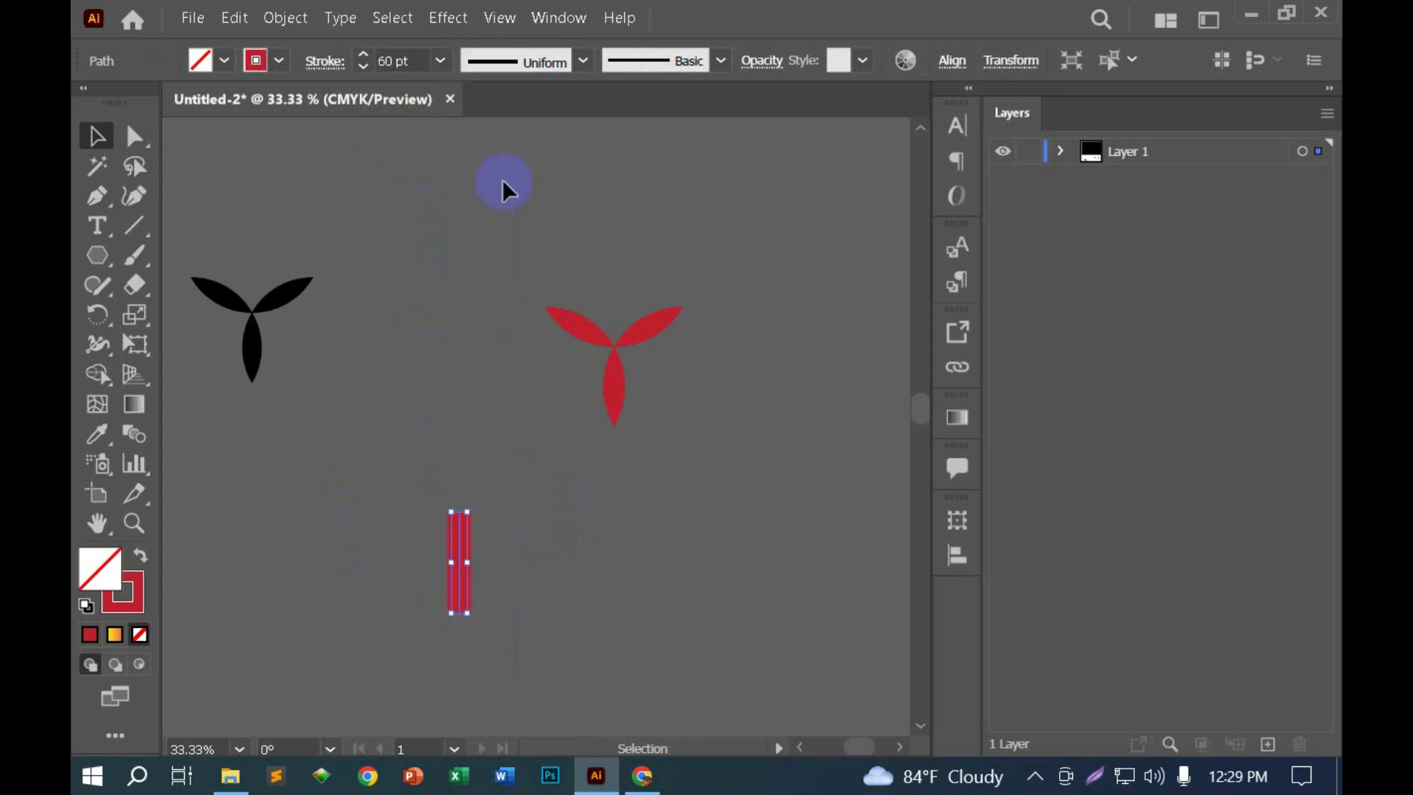
pyautogui.click(554, 65)
pyautogui.click(489, 139)
# Step: Rearrange the trefoils, then delete the red trefoil
pyautogui.click(555, 524)
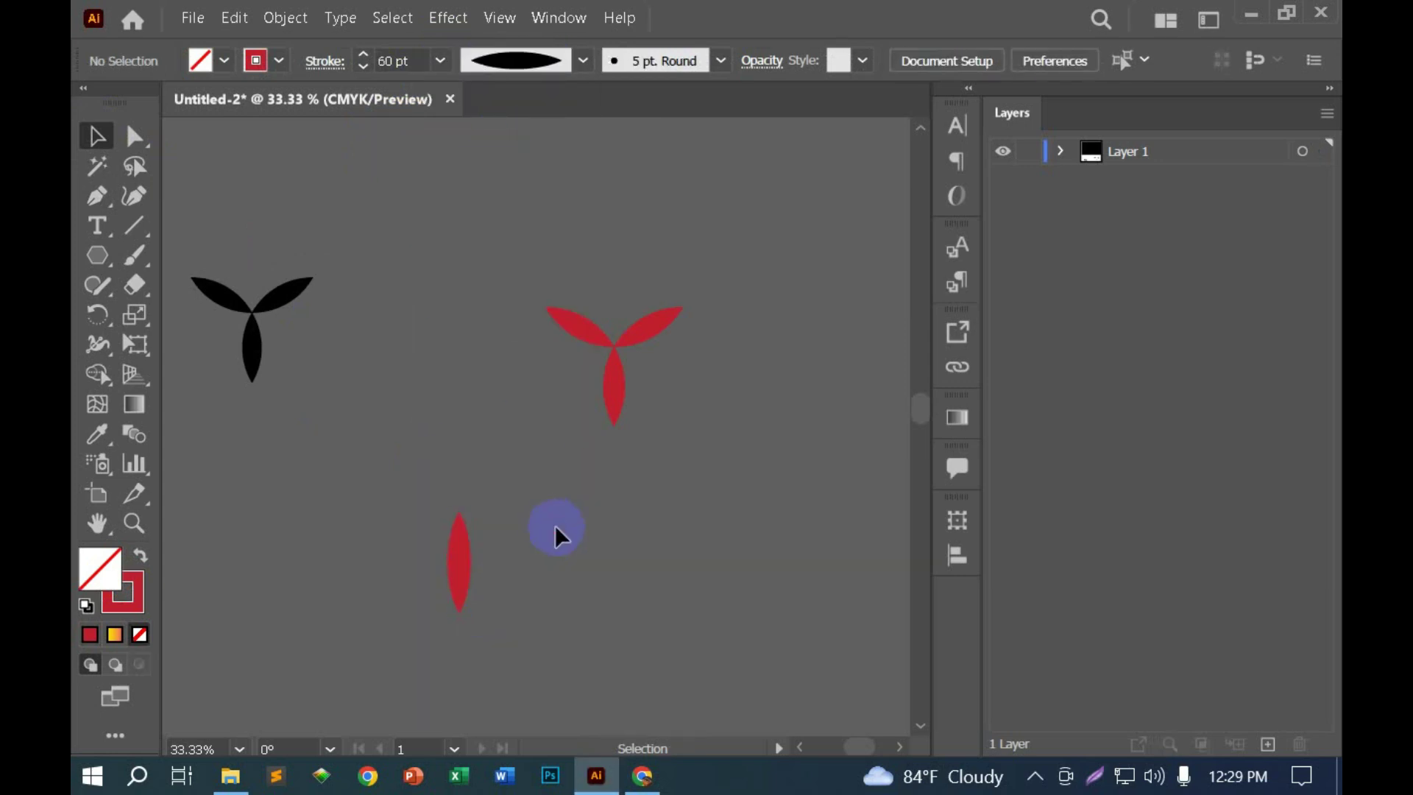
pyautogui.click(457, 567)
pyautogui.click(550, 566)
pyautogui.scroll(2, 550, 574)
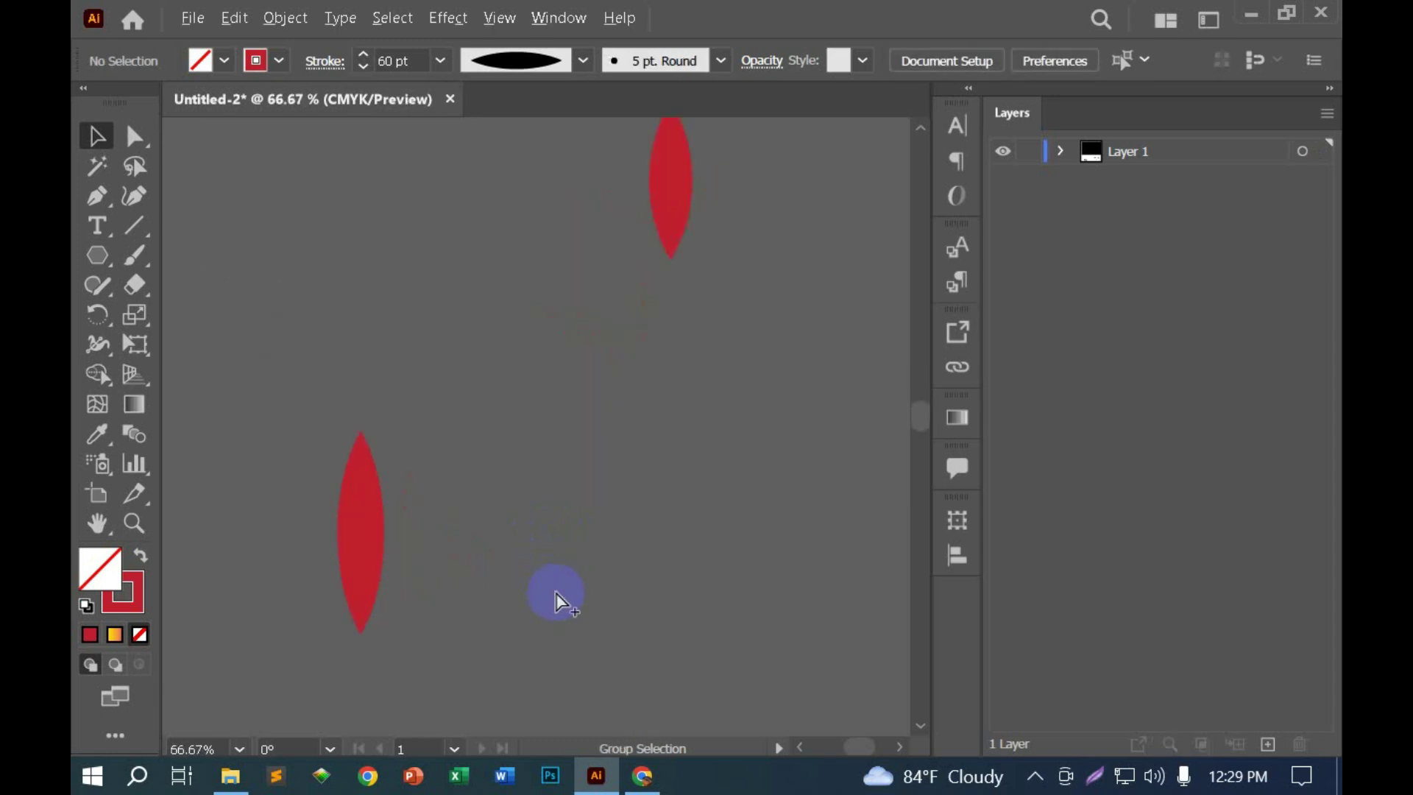
pyautogui.scroll(-3, 556, 581)
pyautogui.moveTo(624, 385); pyautogui.dragTo(524, 324)
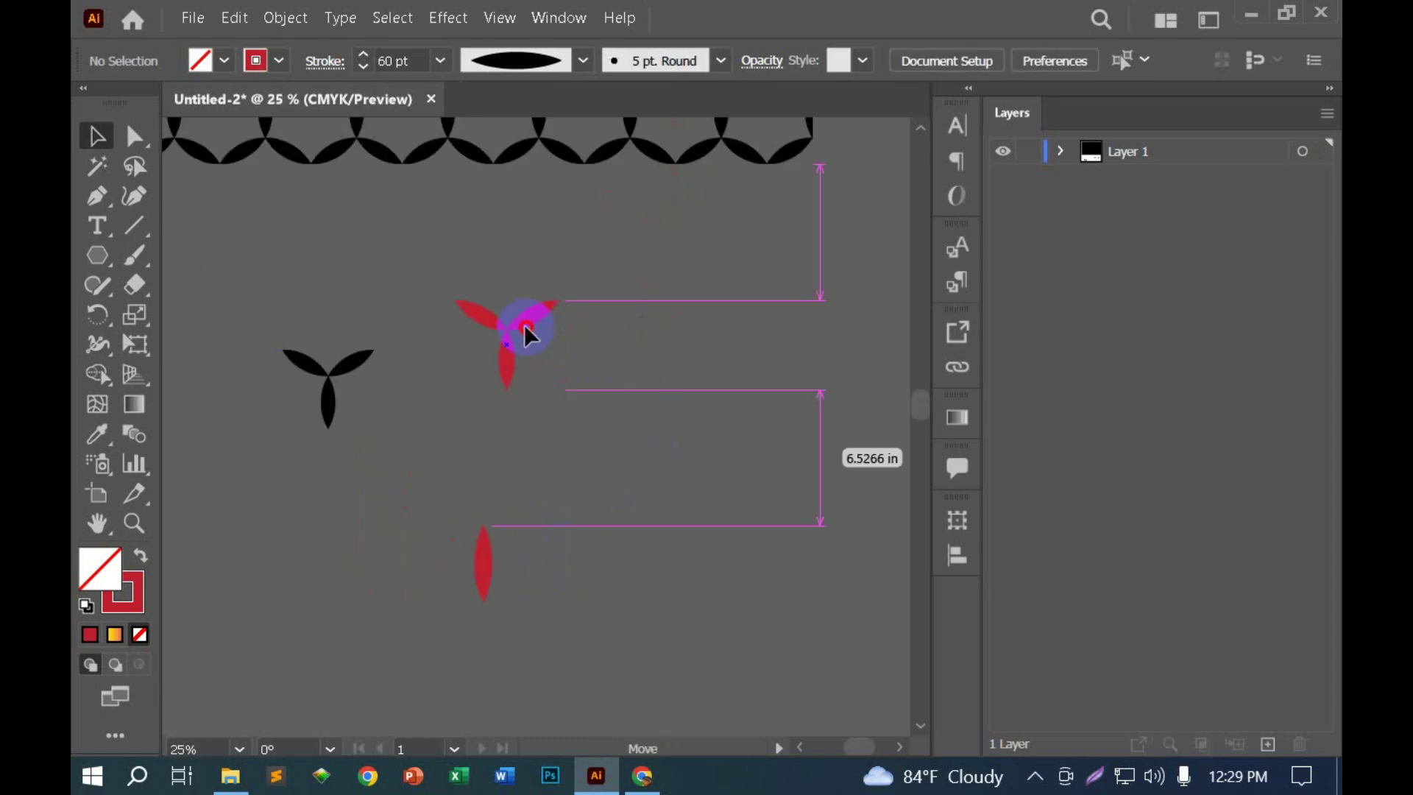
pyautogui.click(539, 358)
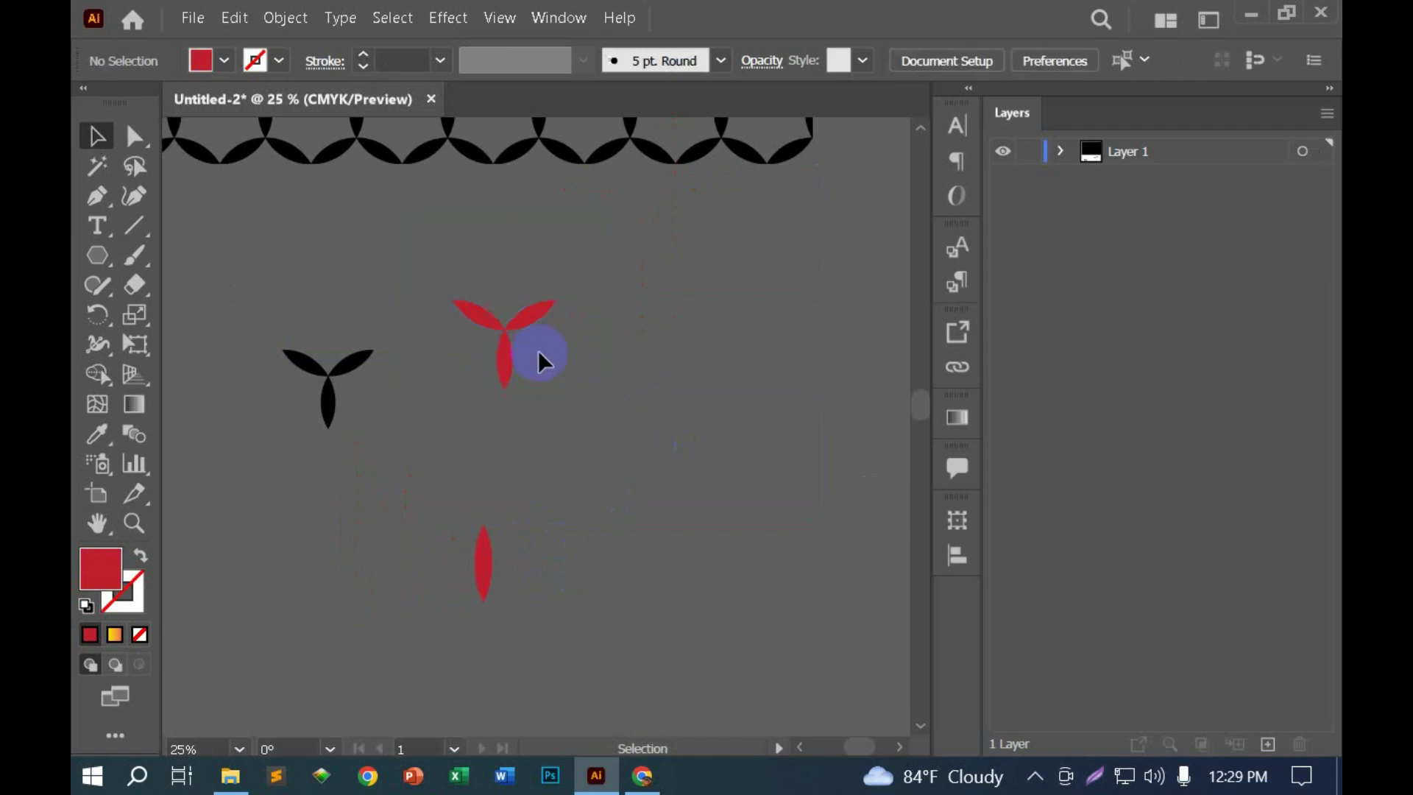
pyautogui.moveTo(512, 350); pyautogui.dragTo(448, 312)
pyautogui.moveTo(377, 353); pyautogui.dragTo(318, 307)
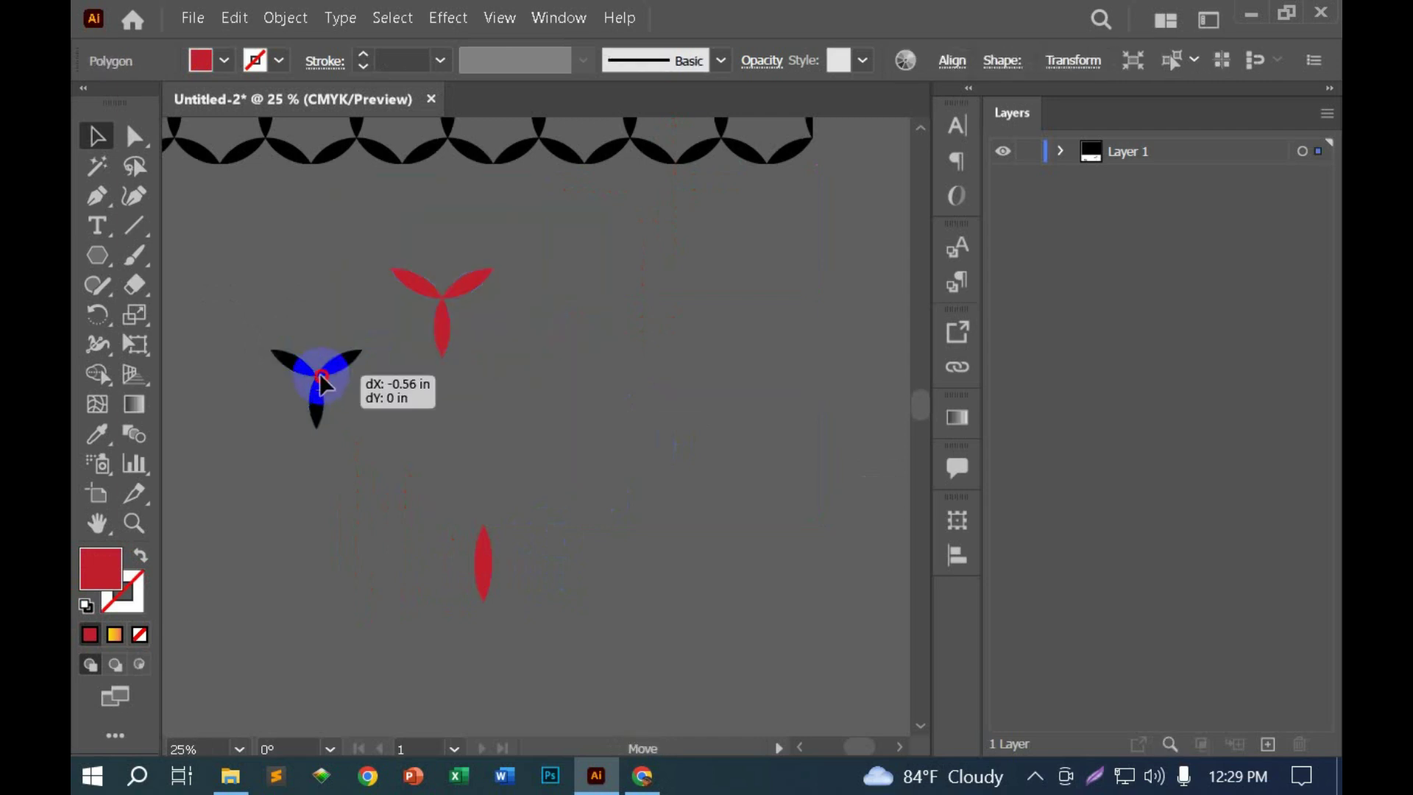
pyautogui.click(447, 317)
pyautogui.press('Delete')
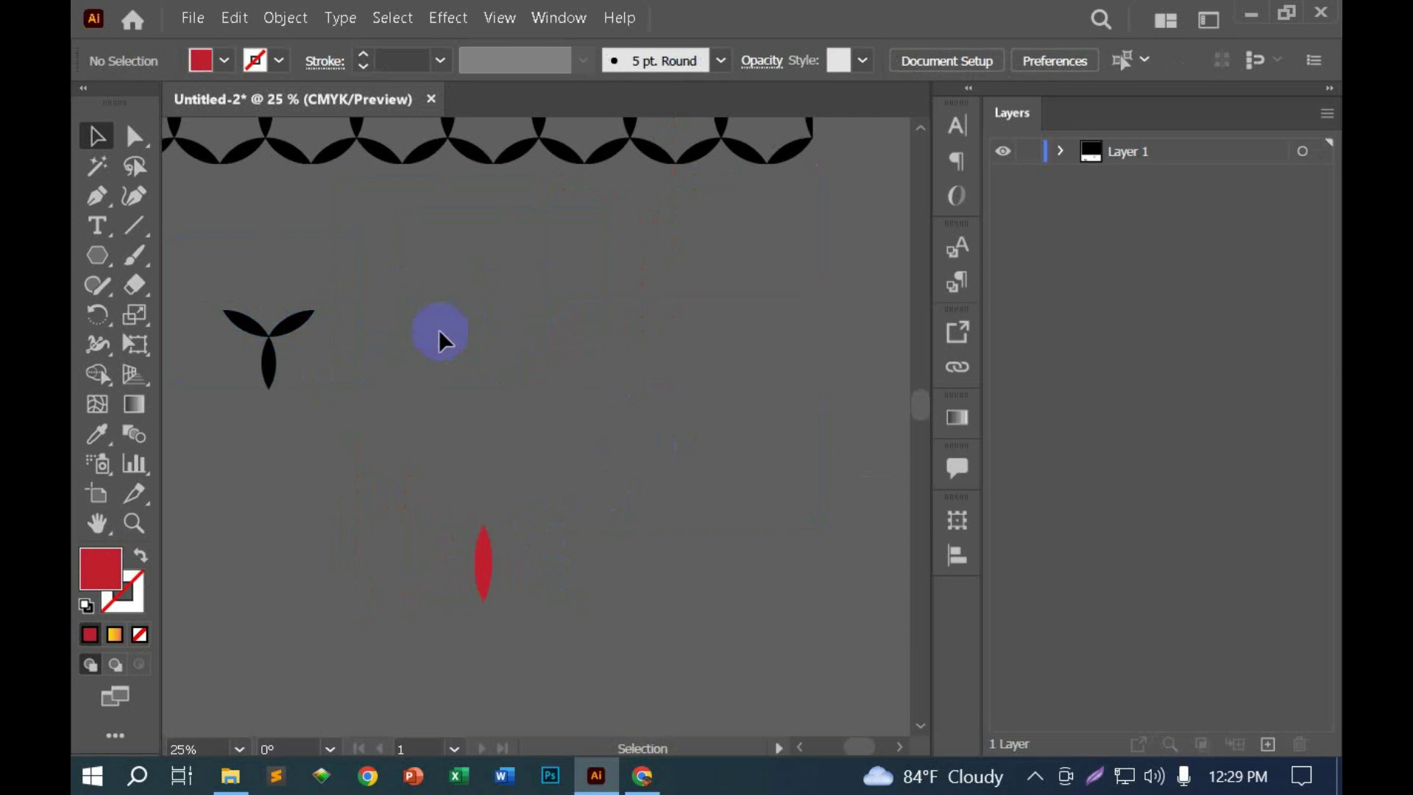
# Step: Check the red leaf in outline and full-colour preview, ending with it selected
pyautogui.scroll(-2, 486, 478)
pyautogui.scroll(3, 486, 485)
pyautogui.click(463, 410)
pyautogui.click(516, 412)
pyautogui.hotkey('ctrl', 'y')
pyautogui.hotkey('ctrl', 'y')
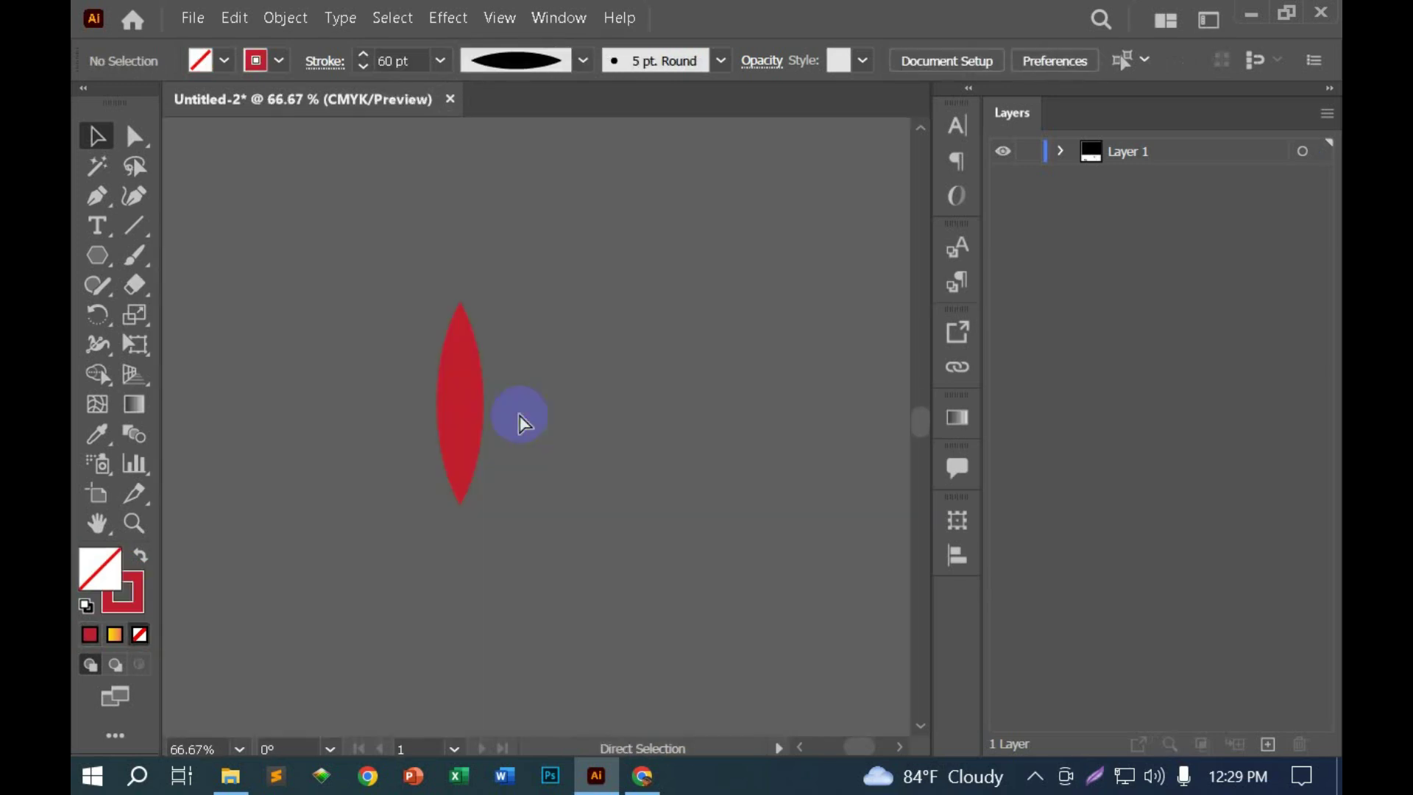
pyautogui.hotkey('ctrl', 'y')
pyautogui.hotkey('ctrl', 'y')
pyautogui.hotkey('ctrl', 'y')
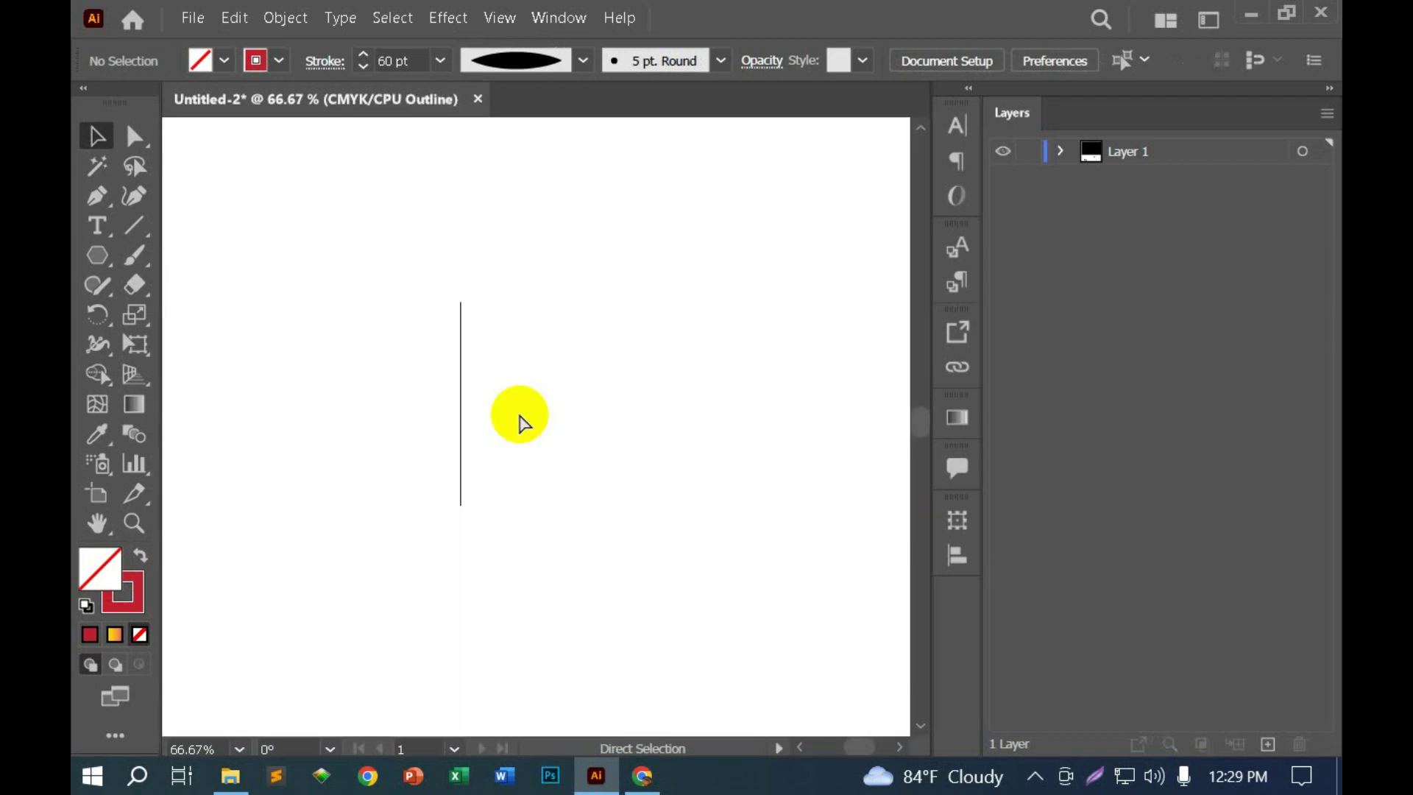
pyautogui.hotkey('ctrl', 'y')
pyautogui.moveTo(373, 368); pyautogui.dragTo(576, 465)
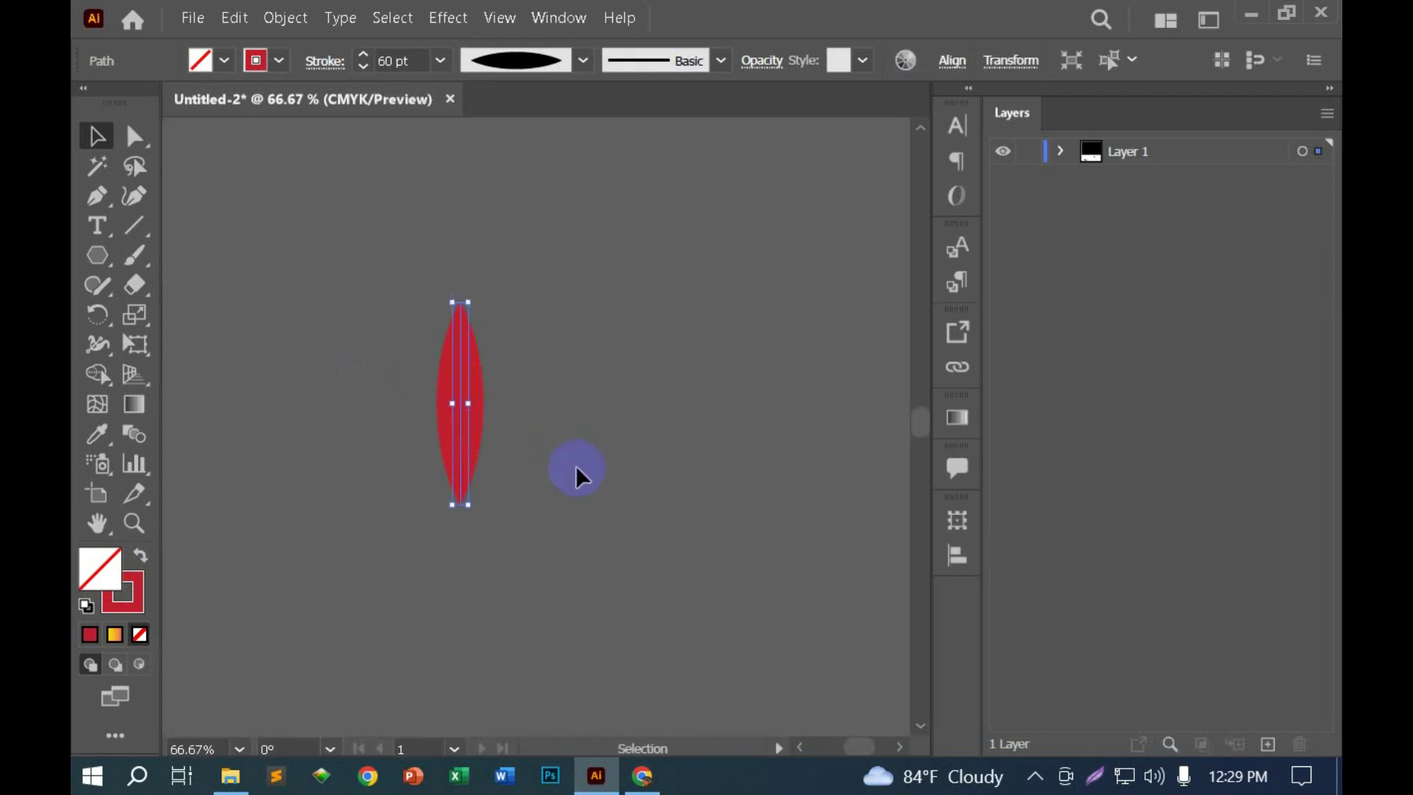
pyautogui.keyDown('alt'); pyautogui.scroll(-2, 577, 515); pyautogui.keyUp('alt')
# Step: Select the red leaf shape
pyautogui.press('l')
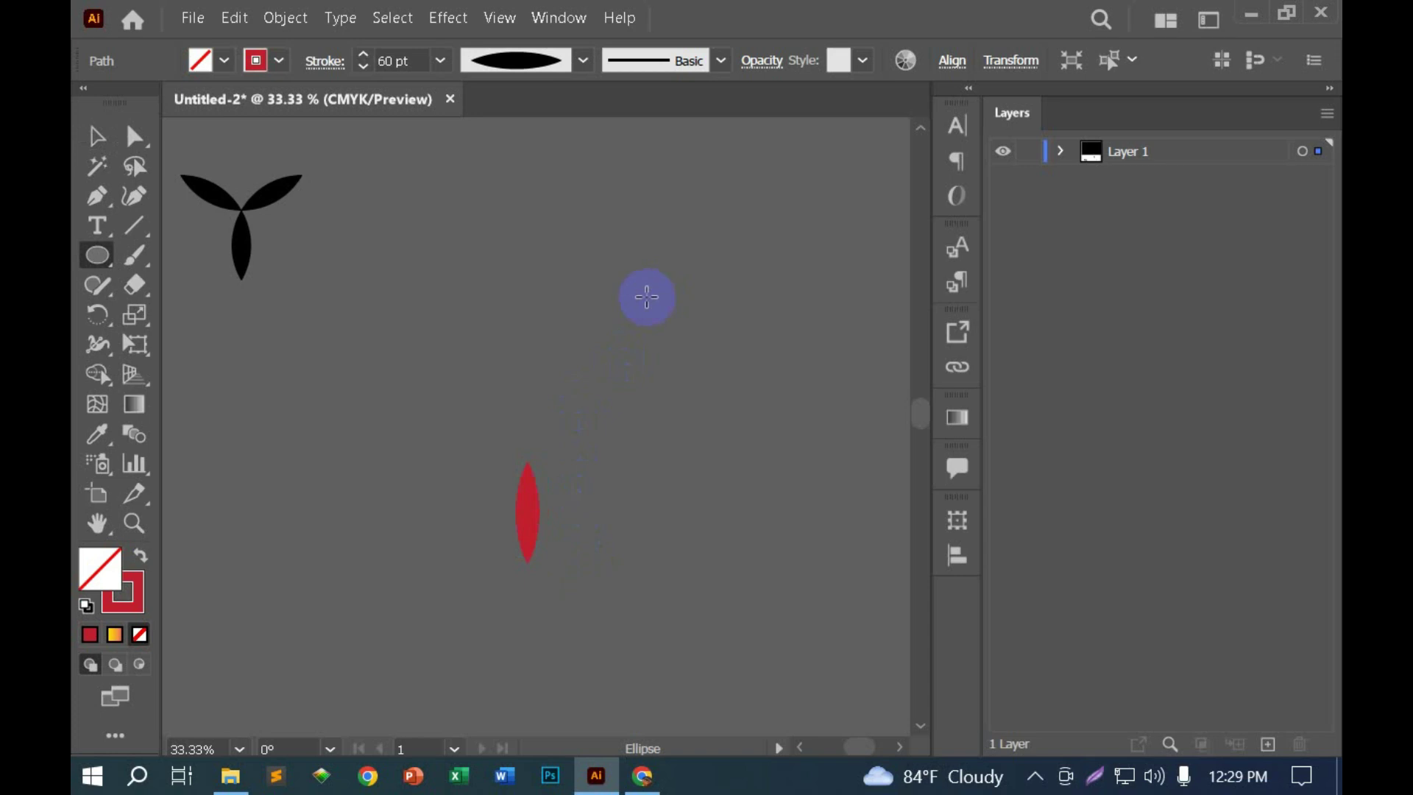
pyautogui.click(111, 145)
pyautogui.click(465, 385)
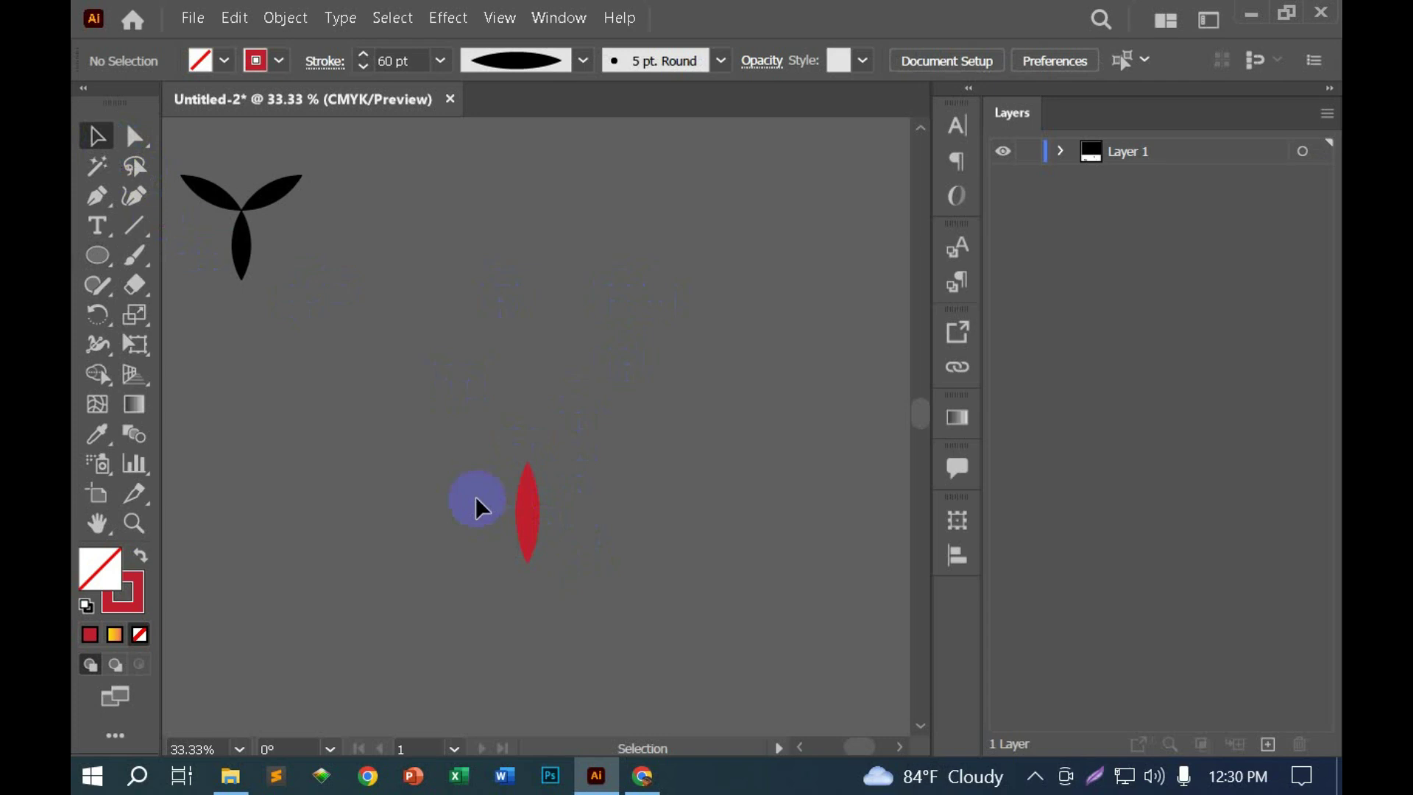
pyautogui.click(540, 519)
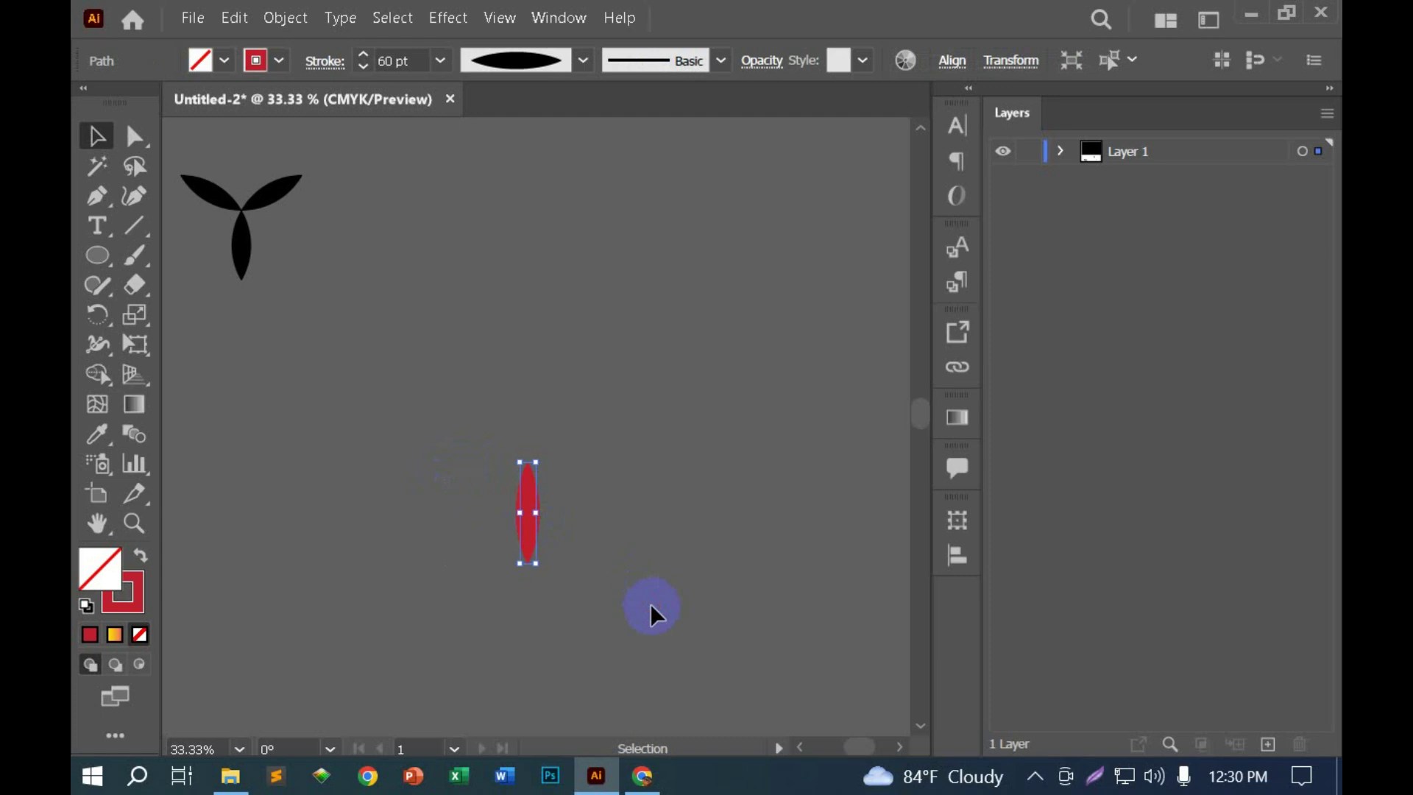
pyautogui.moveTo(374, 477); pyautogui.dragTo(598, 591)
pyautogui.keyDown('alt'); pyautogui.scroll(3, 599, 594); pyautogui.keyUp('alt')
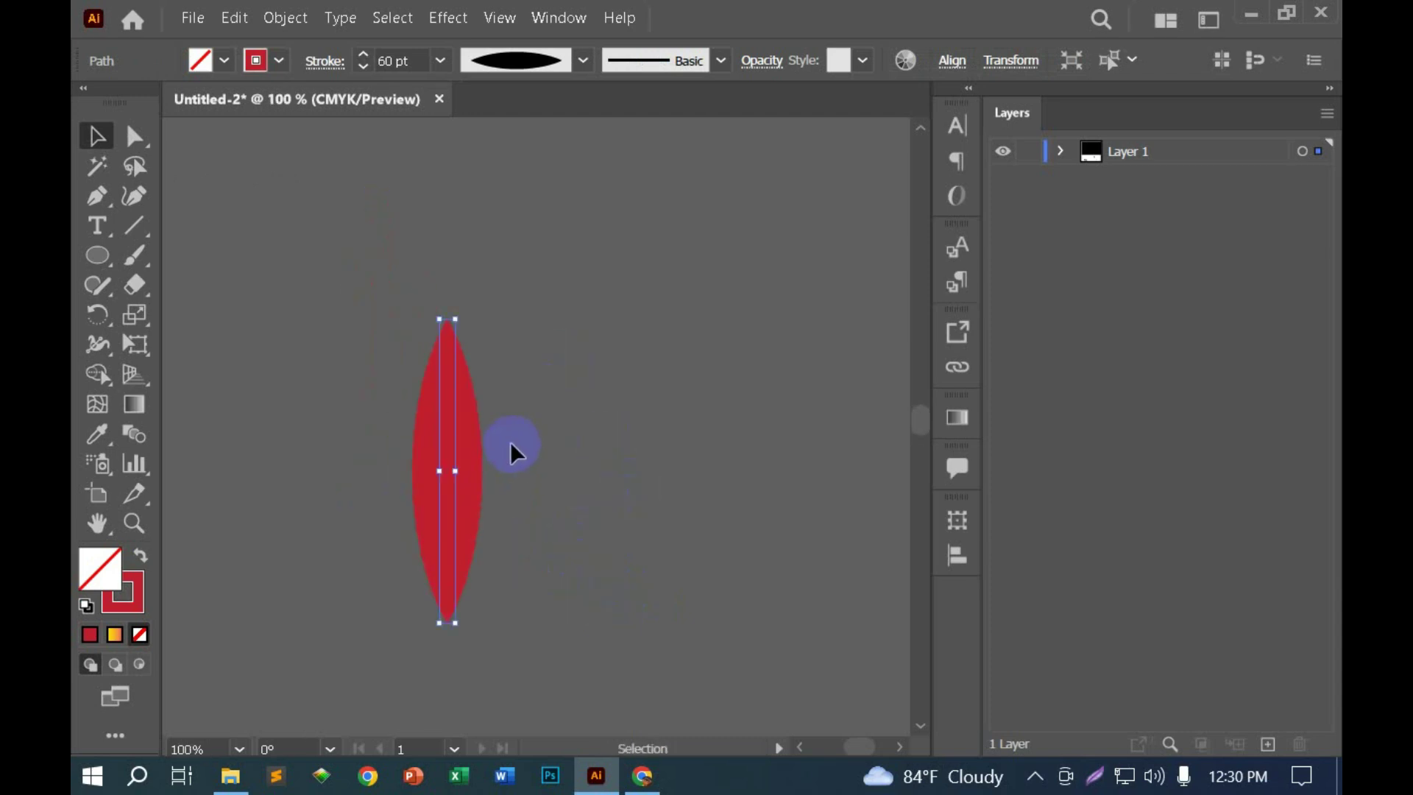
# Step: Rotate a copy of the leaf around its tip, repeating with Ctrl+D for more petals
pyautogui.press('r')
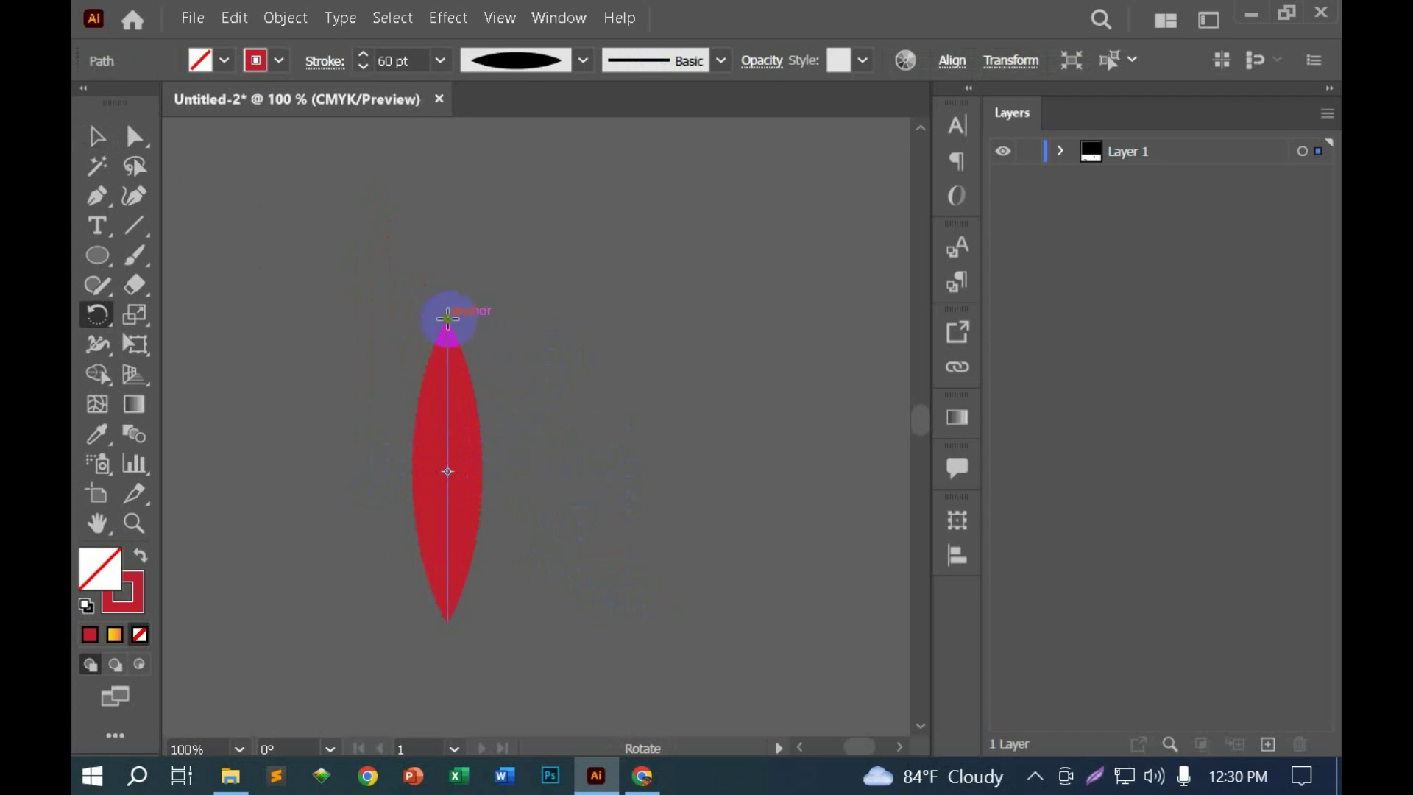
pyautogui.click(447, 318)
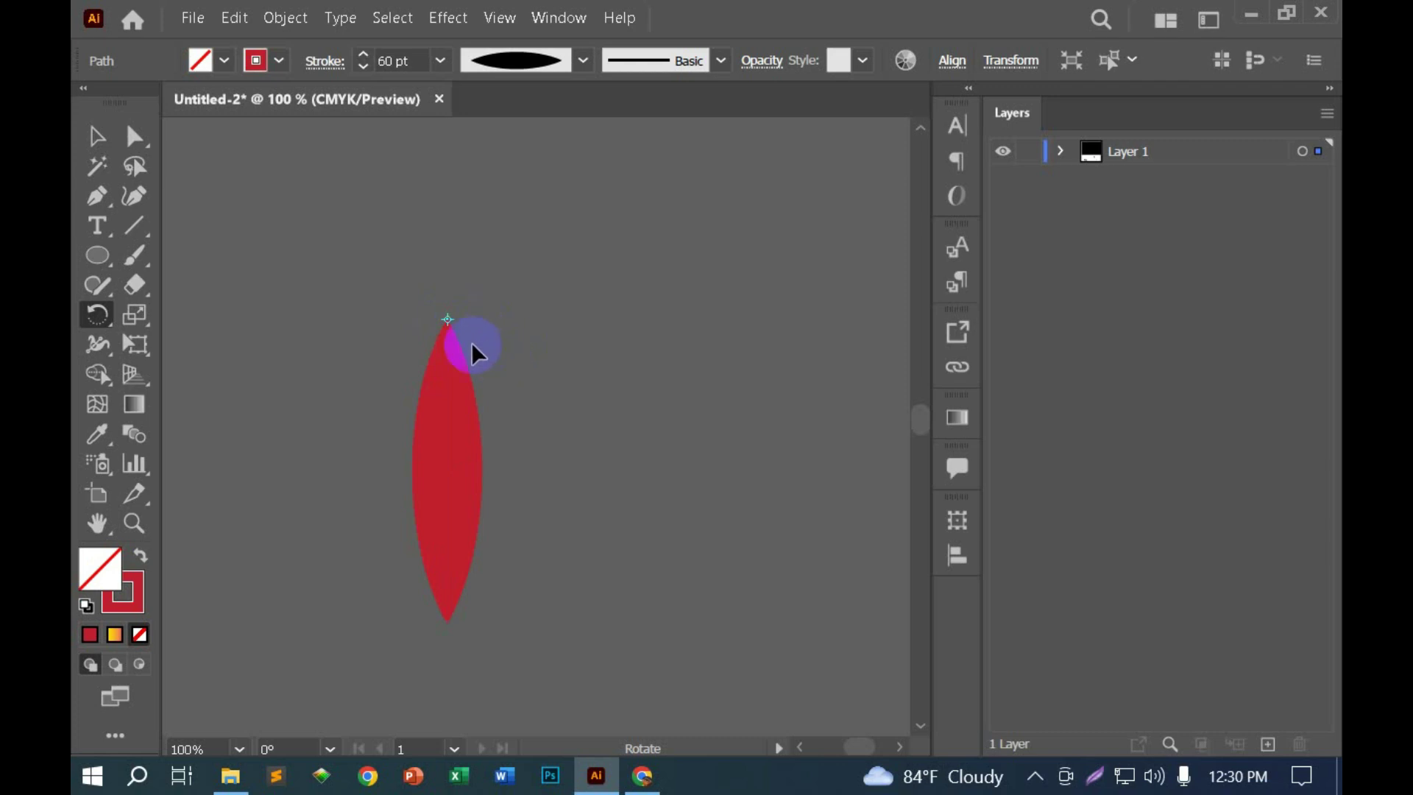
pyautogui.hotkey('ctrl', '-')
pyautogui.hotkey('ctrl', '-')
pyautogui.hotkey('ctrl', '-')
pyautogui.scroll(2, 515, 462)
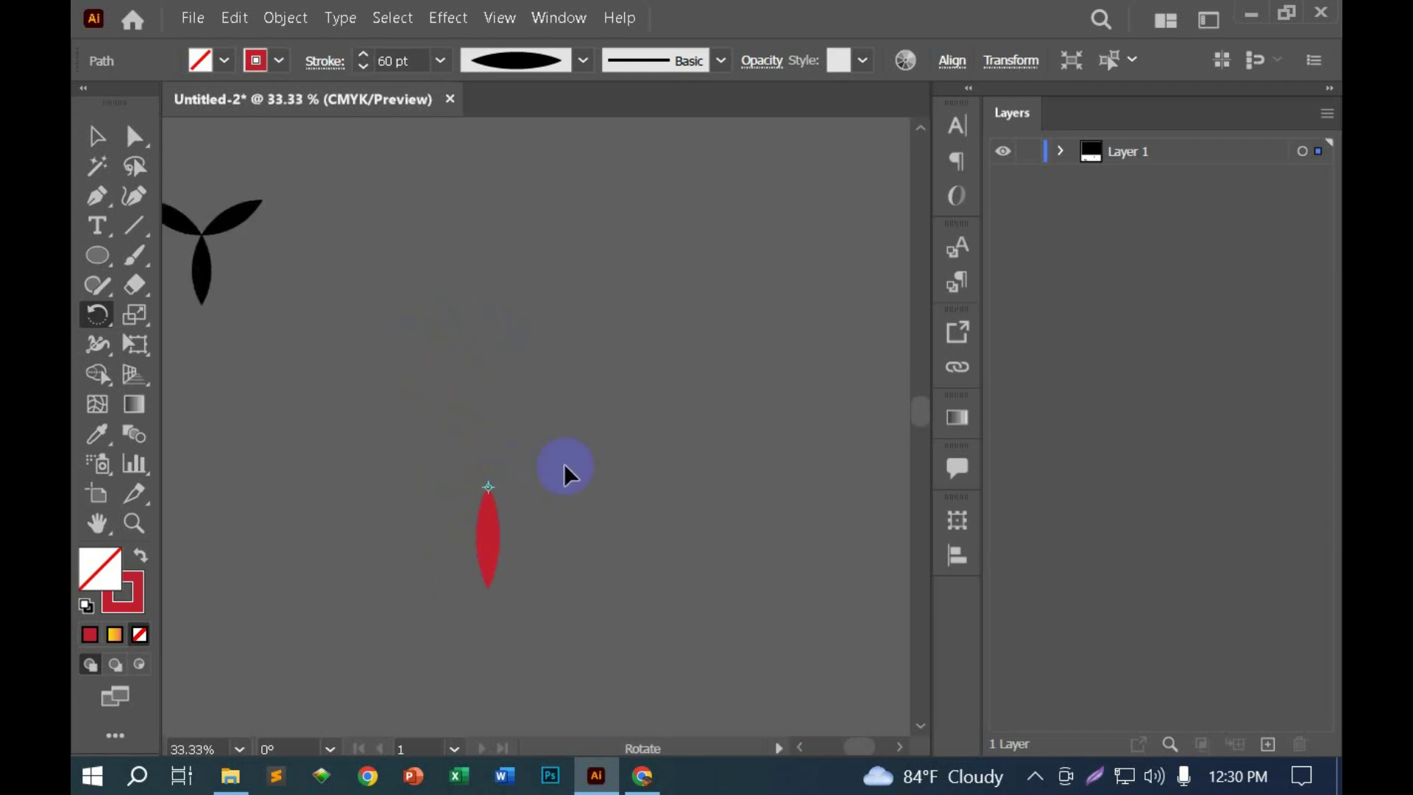
pyautogui.scroll(1, 608, 484)
pyautogui.moveTo(430, 572)
pyautogui.mouseDown()
pyautogui.moveTo(487, 442)
pyautogui.moveTo(507, 548)
pyautogui.moveTo(497, 574)
pyautogui.mouseUp()
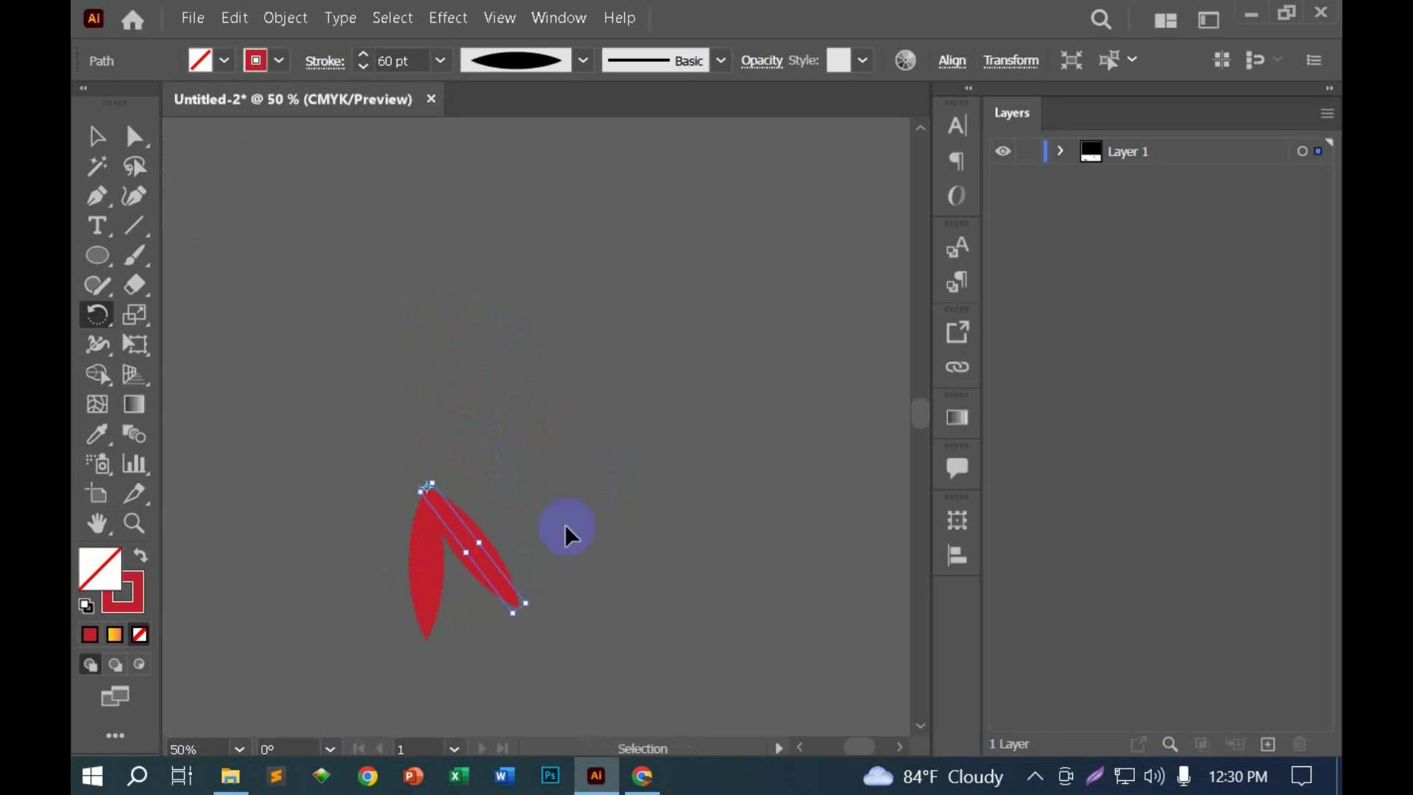
pyautogui.scroll(-2, 565, 525)
pyautogui.scroll(1, 584, 525)
pyautogui.hotkey('ctrl', 'd')
pyautogui.hotkey('ctrl', 'd')
pyautogui.hotkey('ctrl', 'd')
pyautogui.hotkey('ctrl', 'd')
pyautogui.hotkey('ctrl', 'd')
pyautogui.hotkey('ctrl', 'd')
# Step: Expand the red flower's appearance into plain shapes and deselect it
pyautogui.press('v')
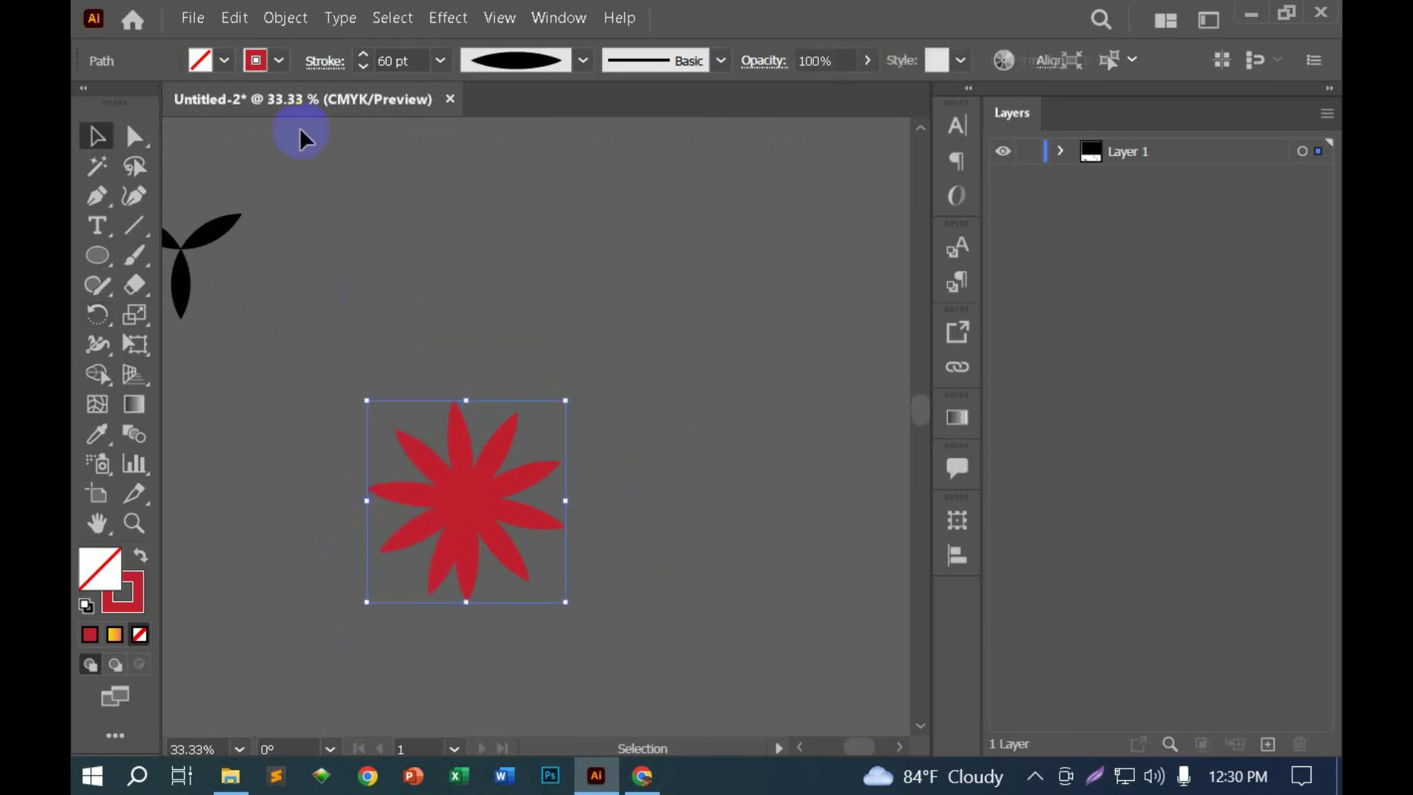
pyautogui.click(286, 17)
pyautogui.click(331, 289)
pyautogui.click(285, 17)
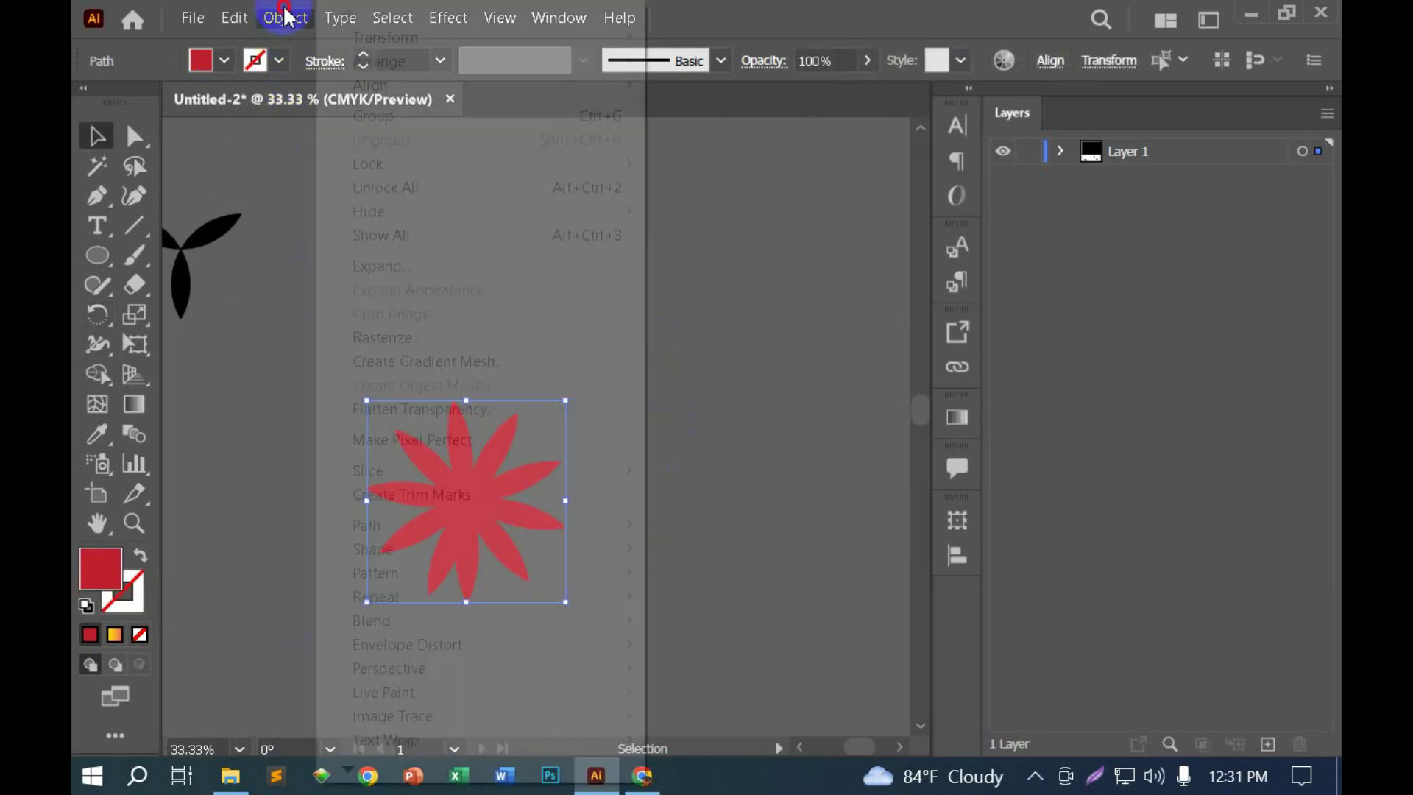
pyautogui.click(913, 532)
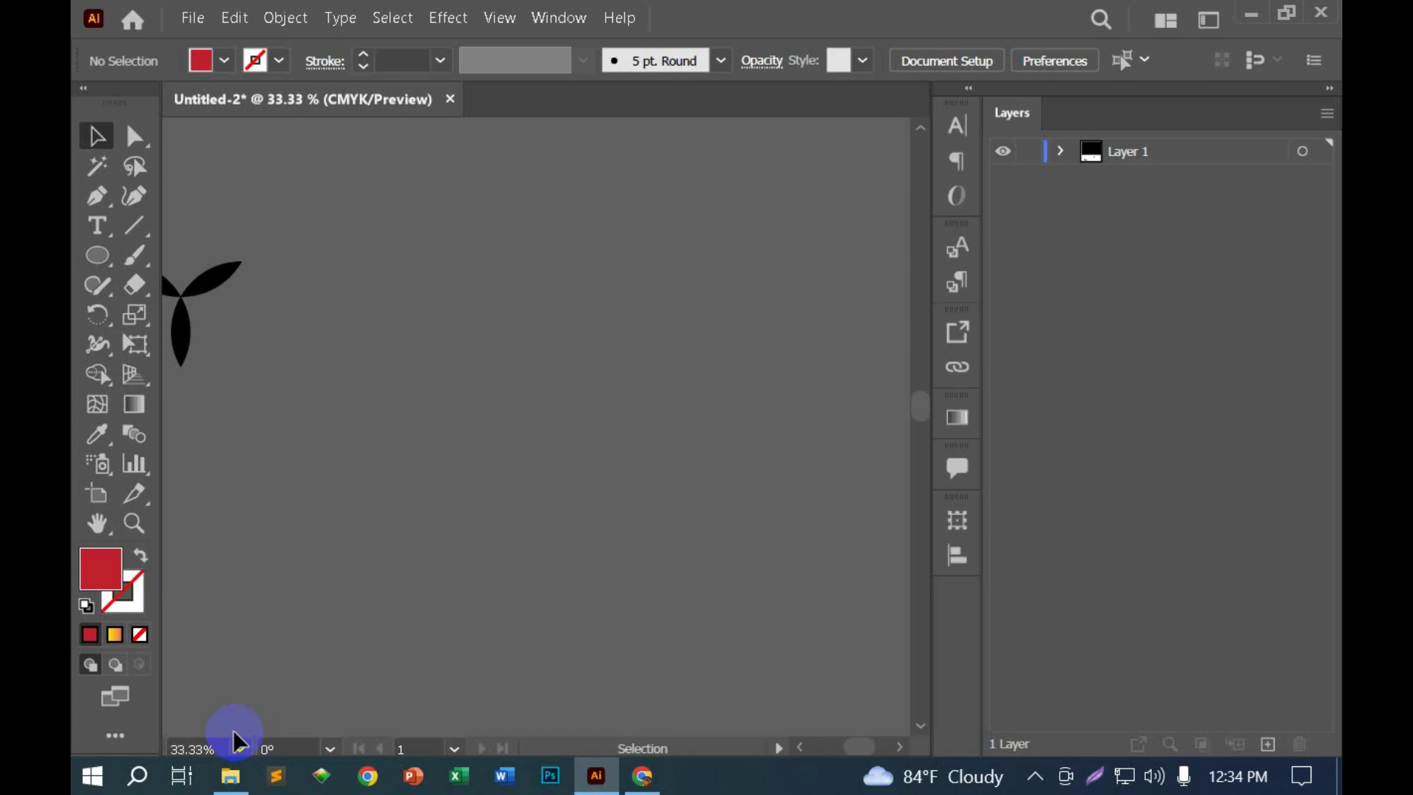
# Step: Zoom out and move the small black trefoil up and left into empty canvas space
pyautogui.moveTo(295, 461); pyautogui.dragTo(574, 482)
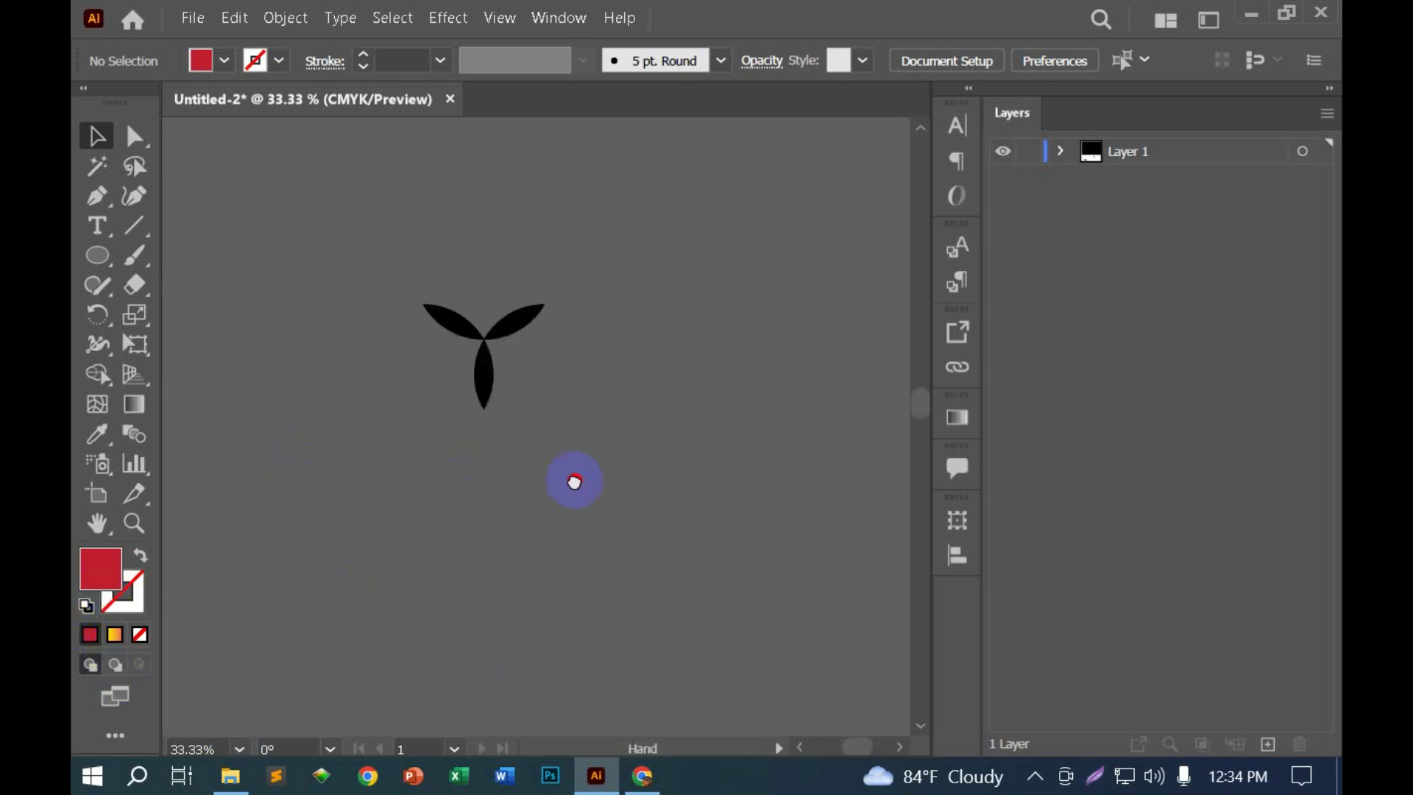
pyautogui.click(496, 392)
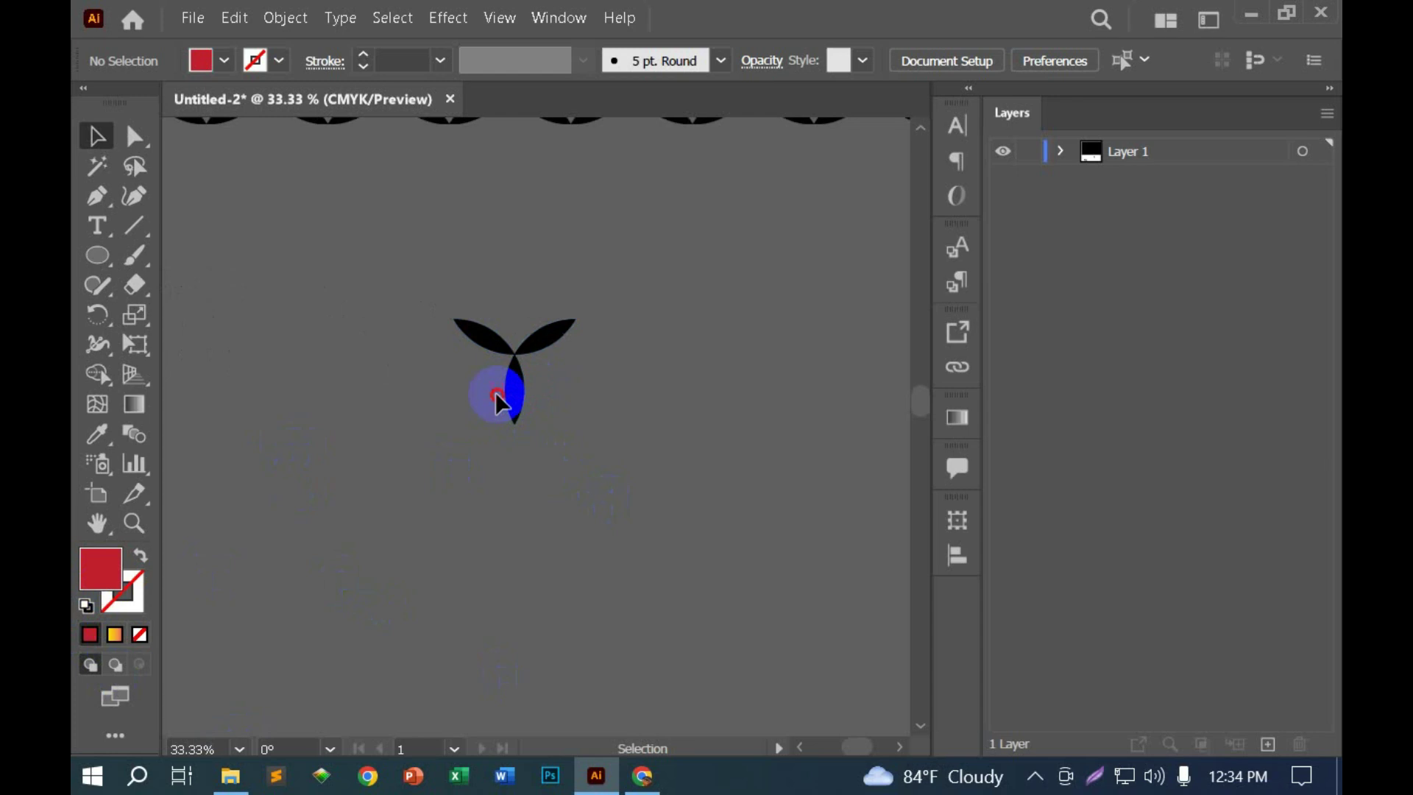
pyautogui.hotkey('ctrl', '-')
pyautogui.hotkey('ctrl', '-')
pyautogui.hotkey('ctrl', '-')
pyautogui.hotkey('ctrl', '-')
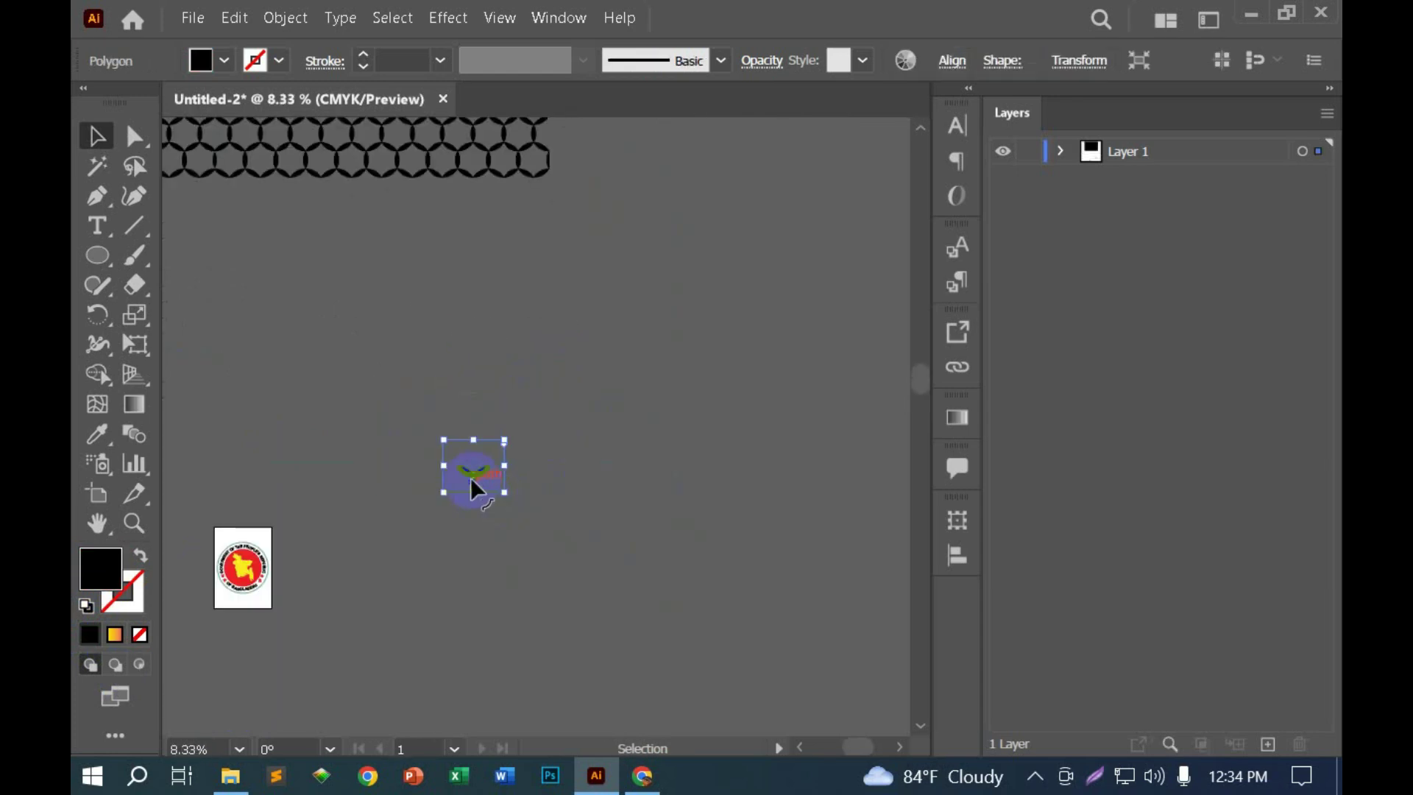
pyautogui.click(498, 500)
pyautogui.moveTo(485, 480); pyautogui.dragTo(470, 370)
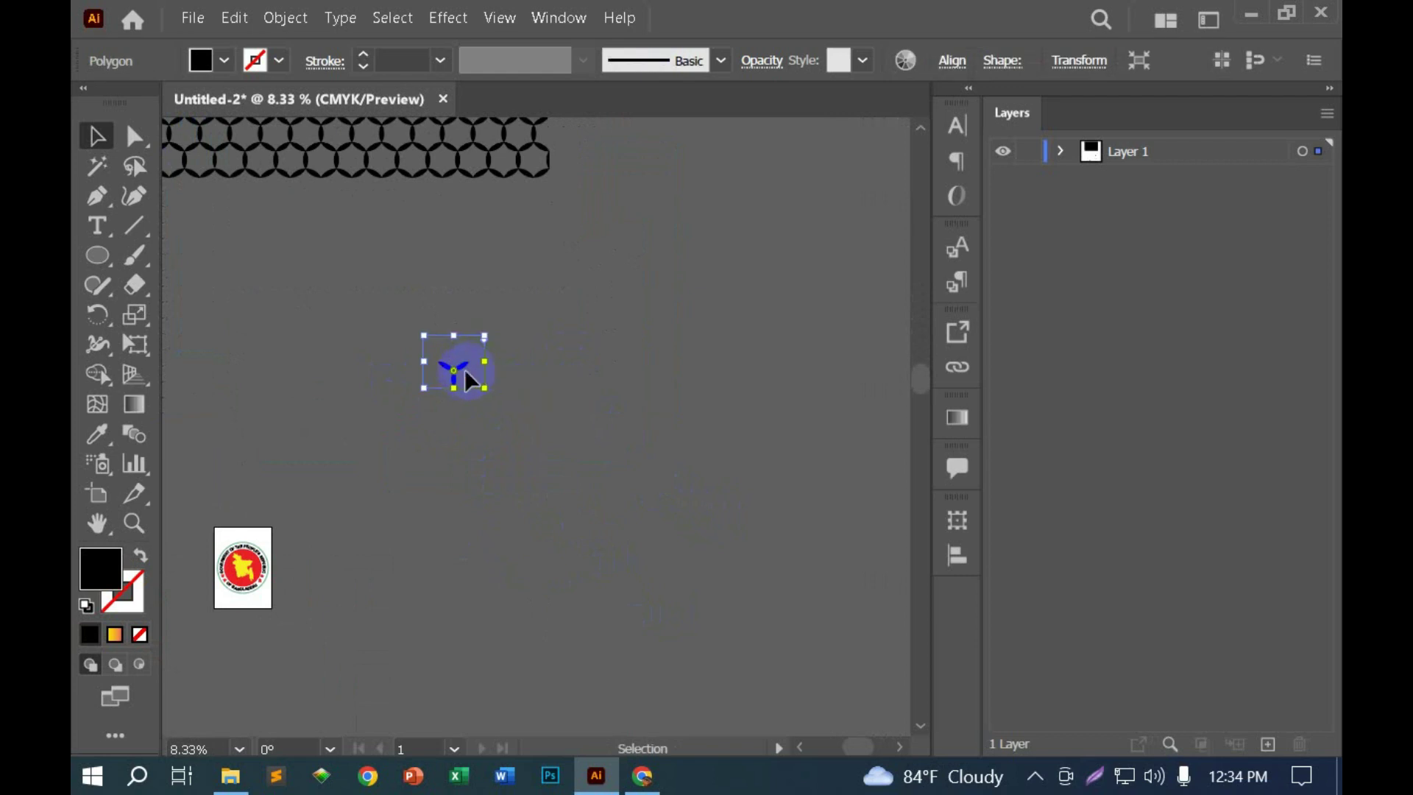
pyautogui.moveTo(464, 365); pyautogui.dragTo(401, 325)
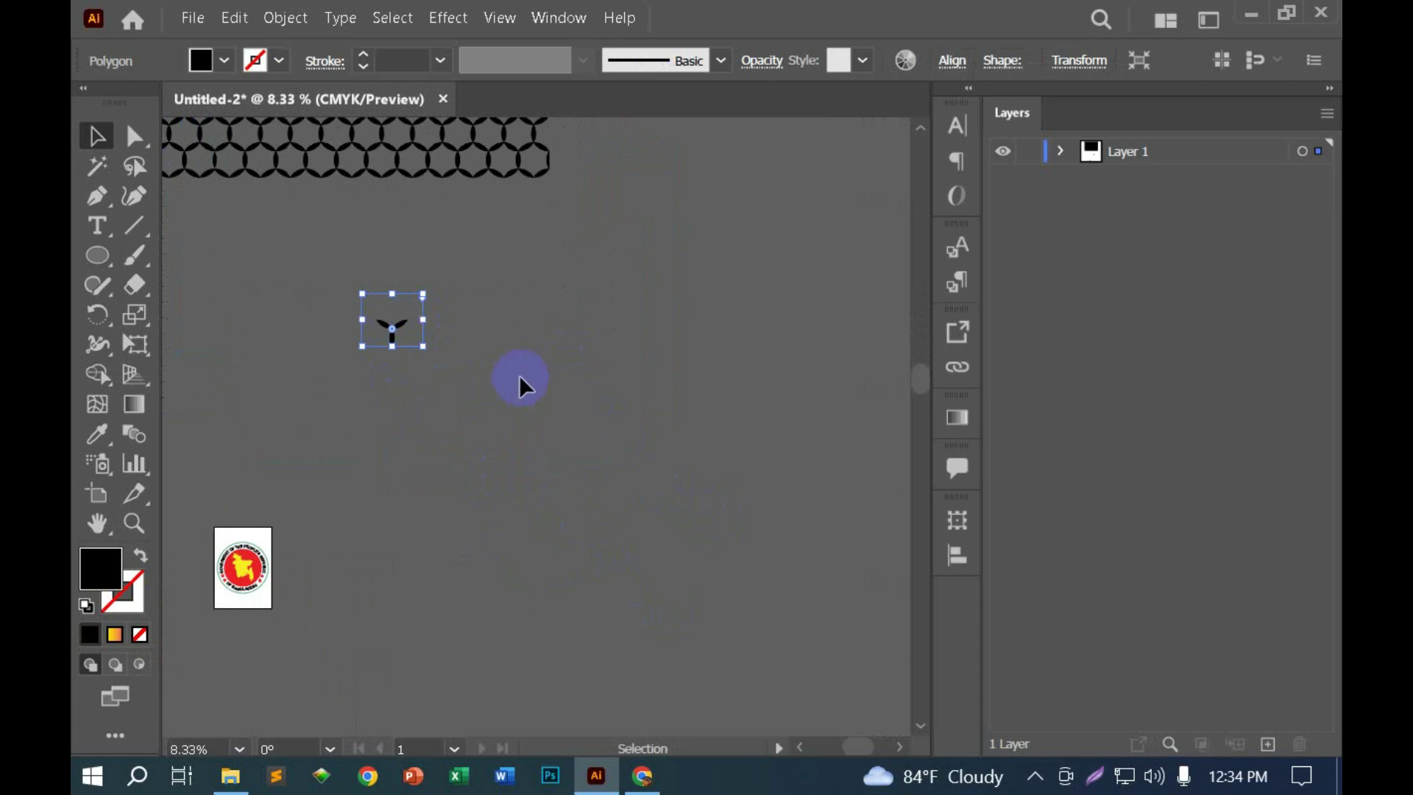
pyautogui.click(287, 22)
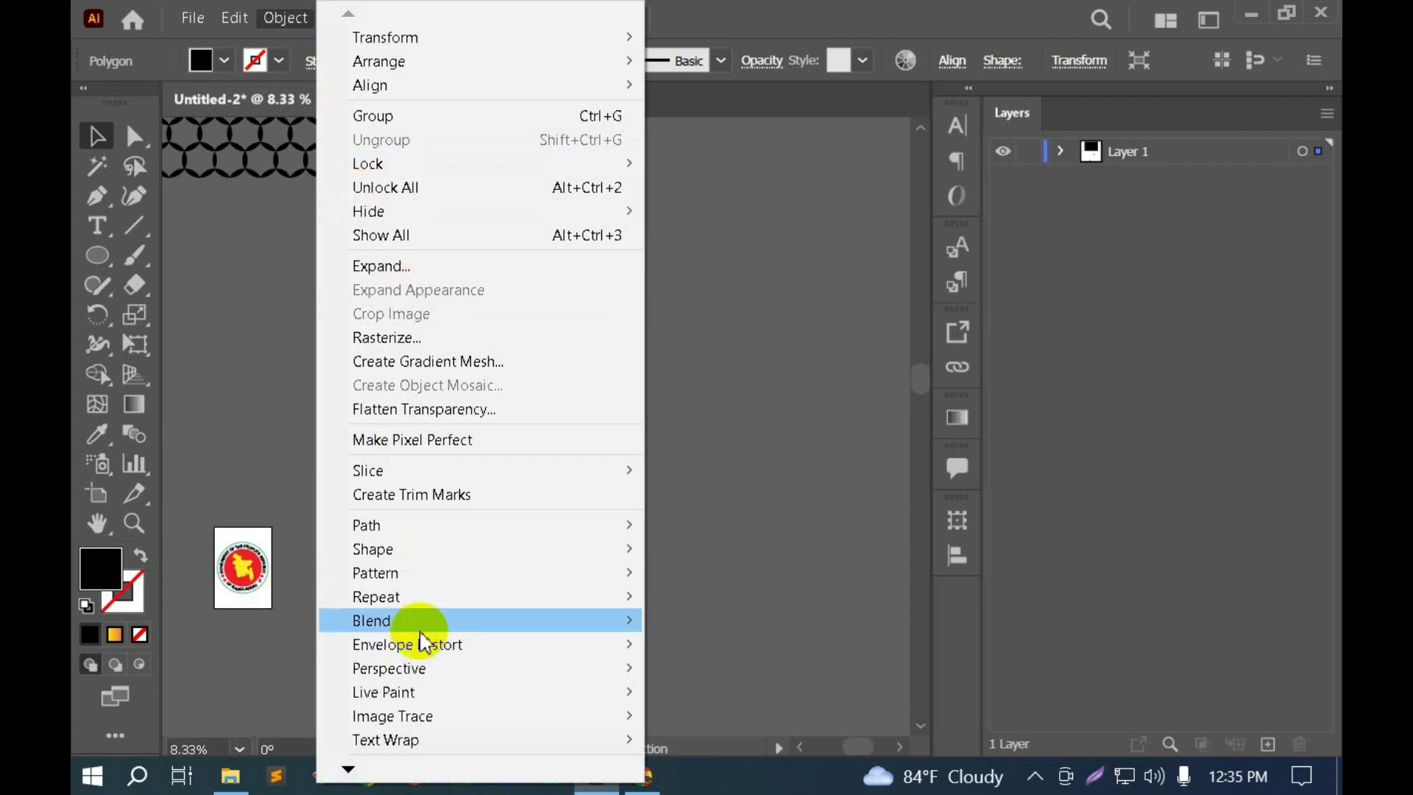
pyautogui.moveTo(375, 596)
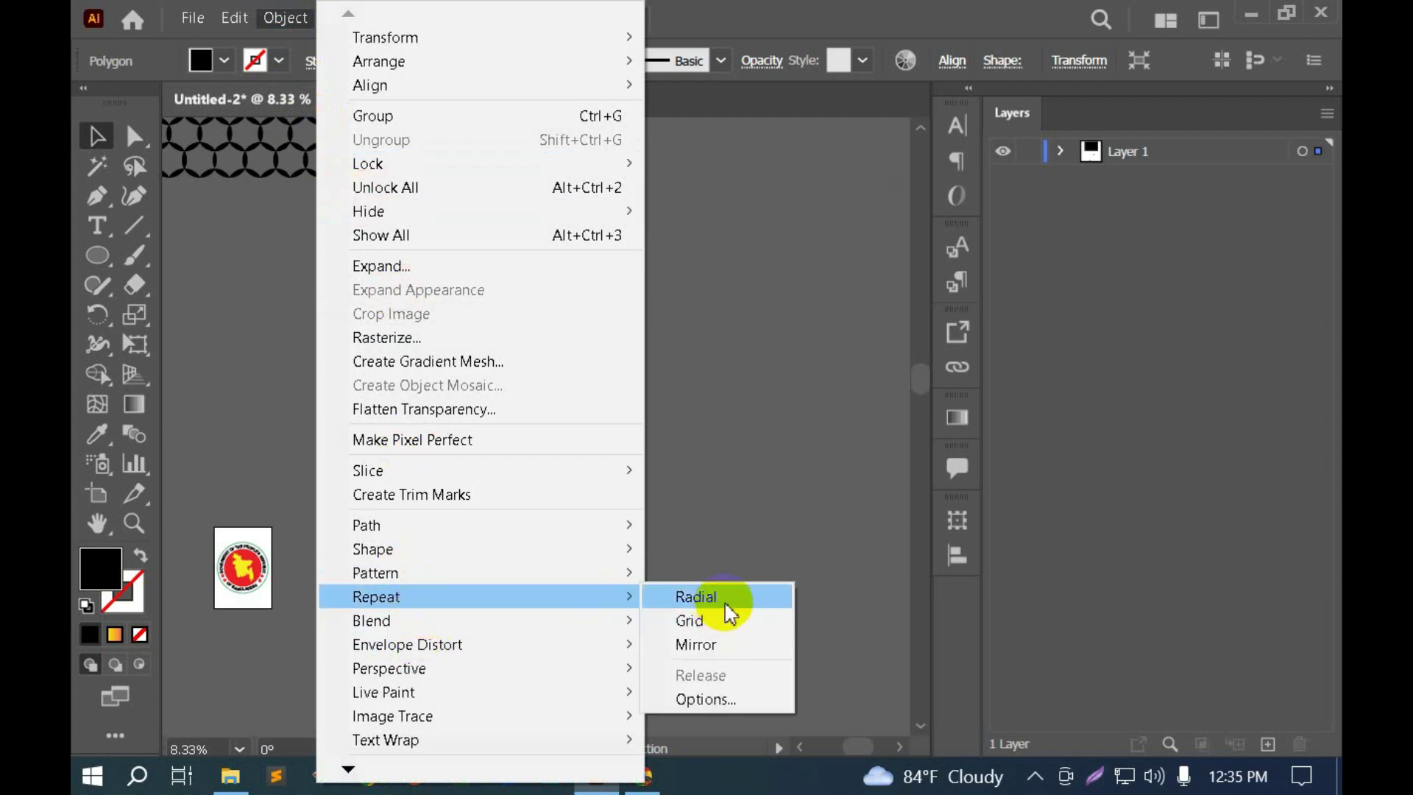
# Step: Undo a radial try, make the trefoil a grid repeat, and enlarge it right and down
pyautogui.click(729, 612)
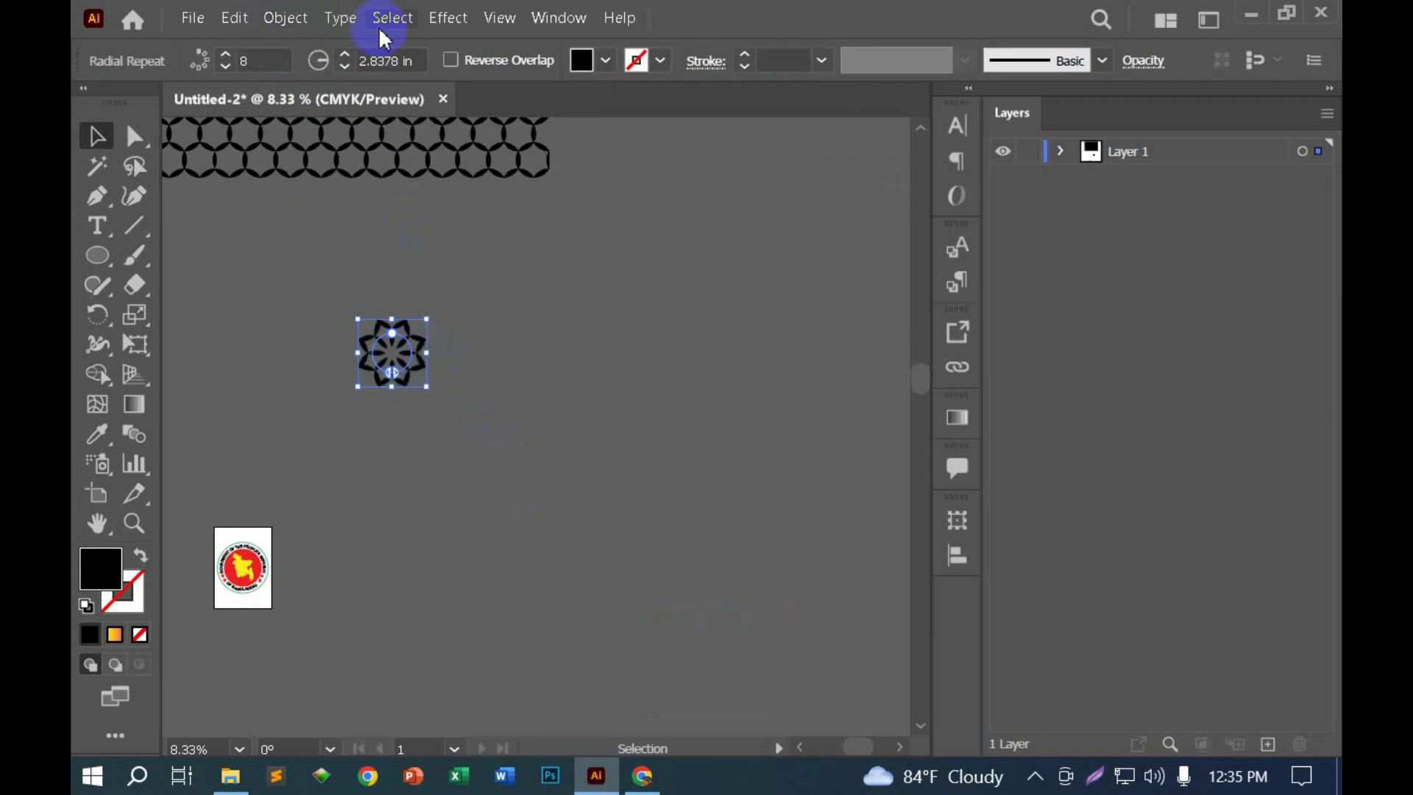
pyautogui.hotkey('ctrl', 'z')
pyautogui.click(286, 18)
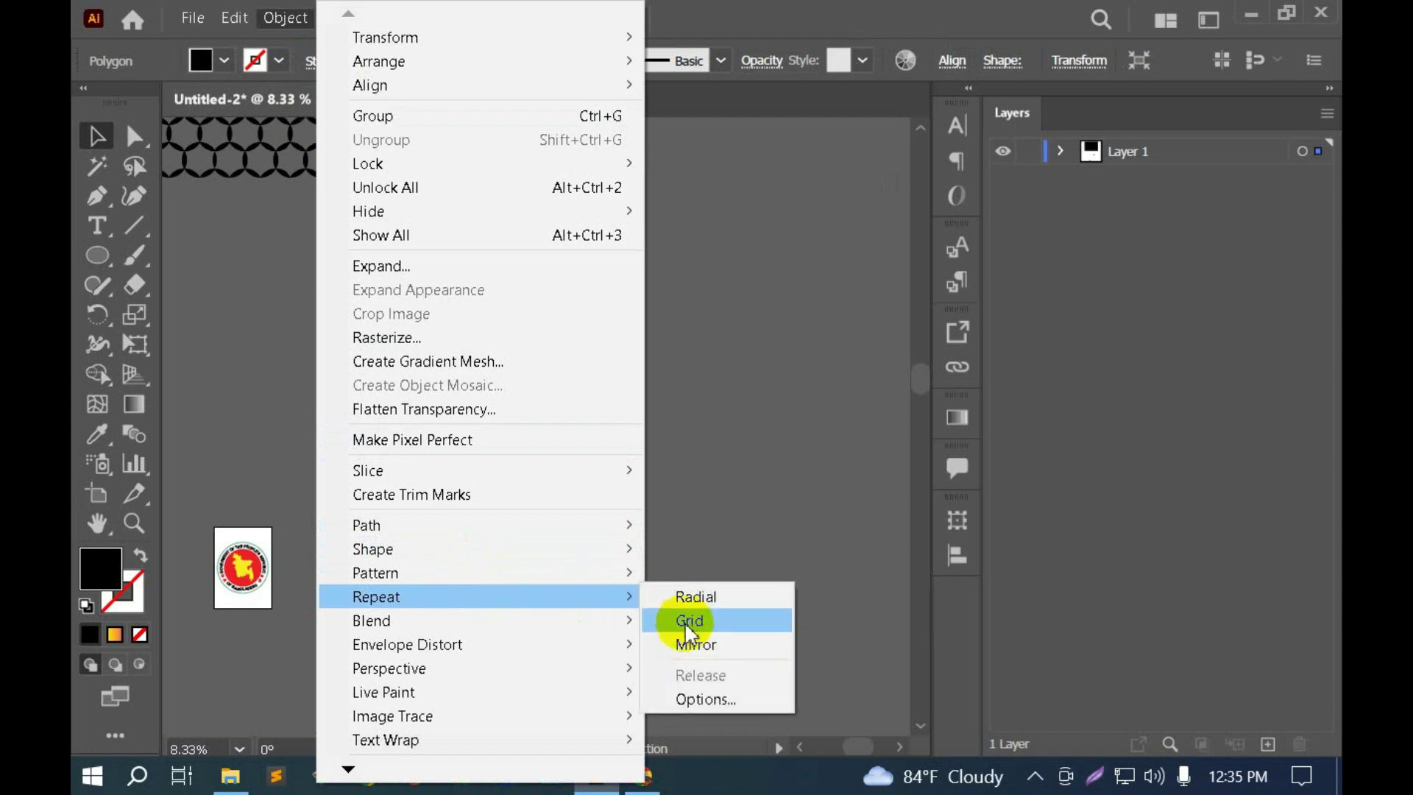
pyautogui.moveTo(376, 596)
pyautogui.click(681, 621)
pyautogui.moveTo(501, 346); pyautogui.dragTo(893, 347)
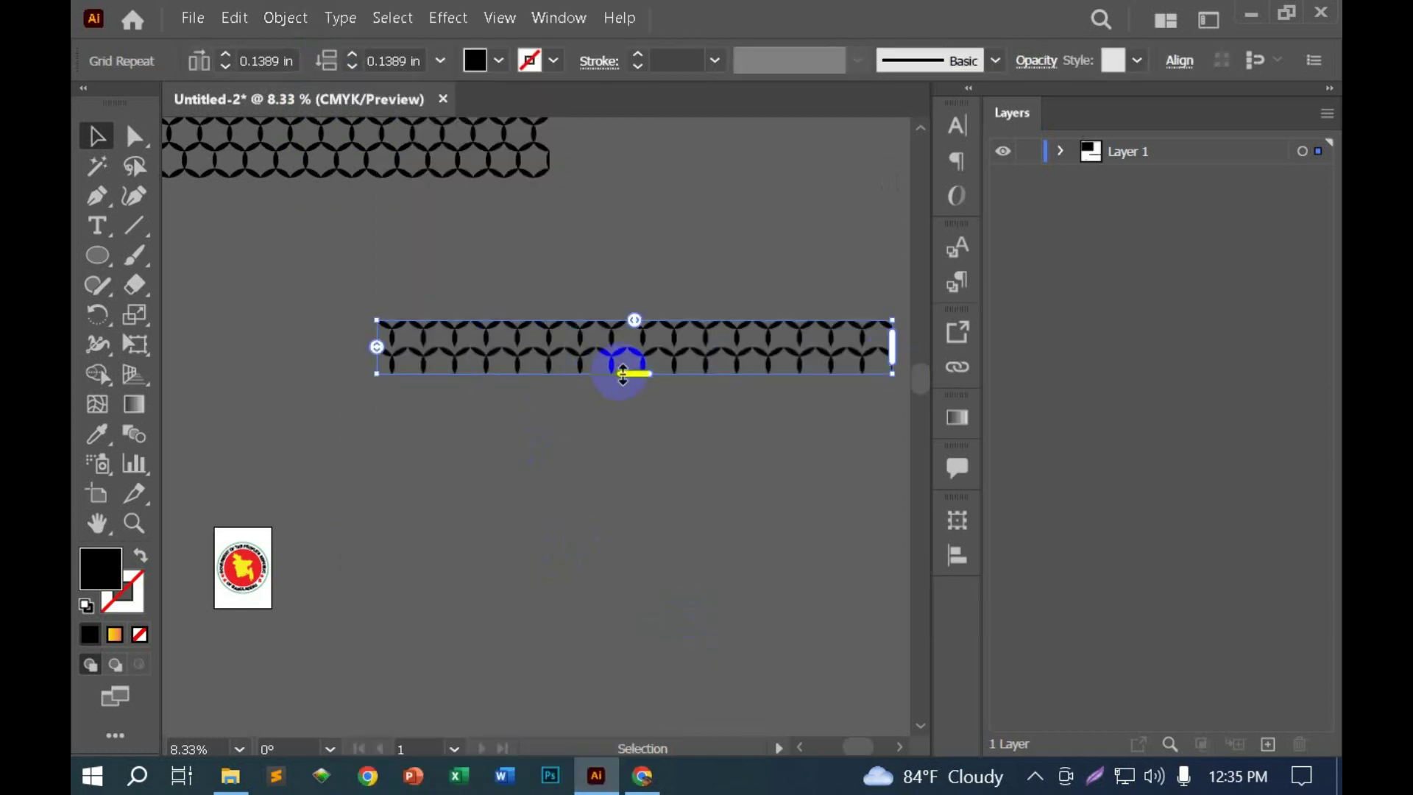
pyautogui.moveTo(633, 373); pyautogui.dragTo(634, 667)
pyautogui.moveTo(660, 397); pyautogui.dragTo(568, 335)
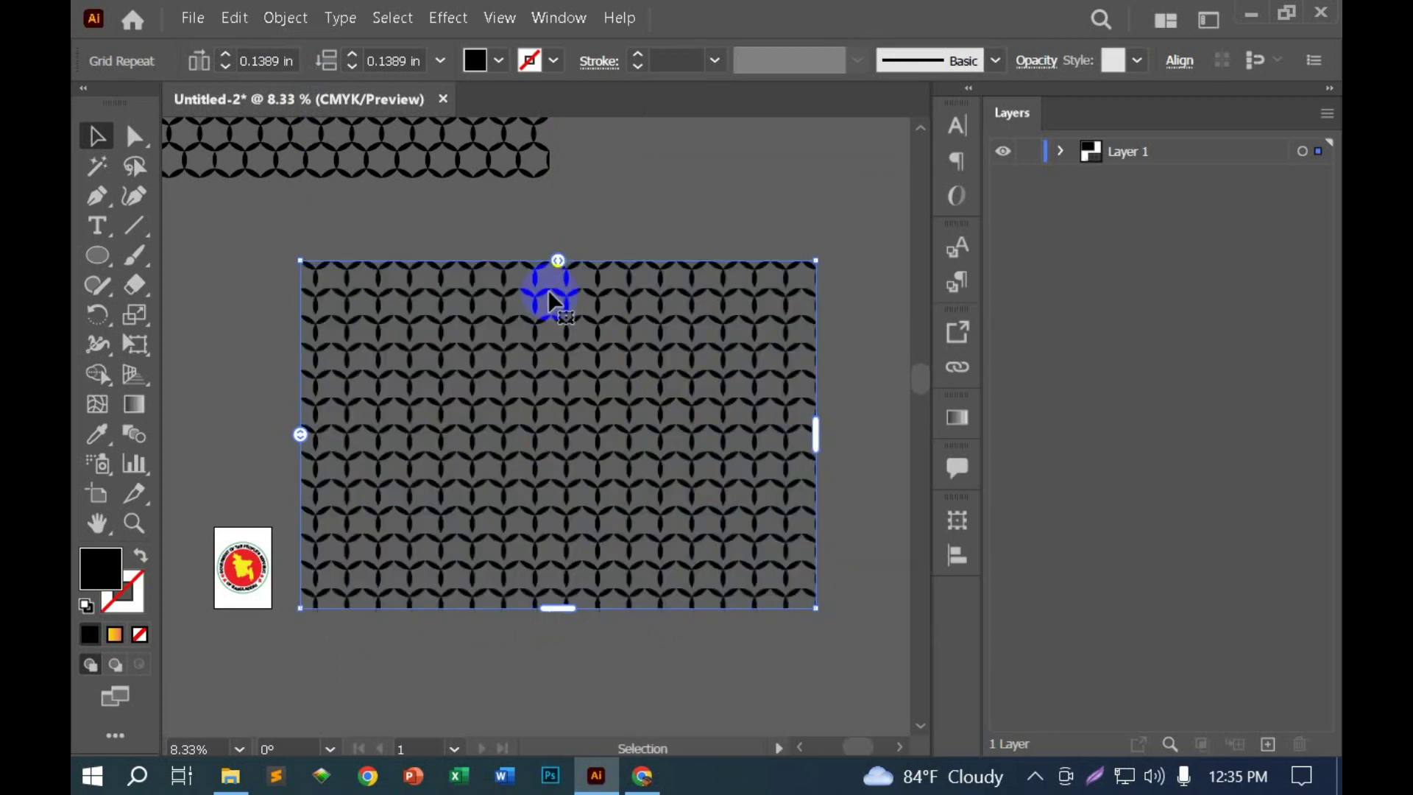
# Step: Fill the grid dark blue, widen column spacing, tighten rows, and add rows and a column
pyautogui.click(499, 61)
pyautogui.click(458, 139)
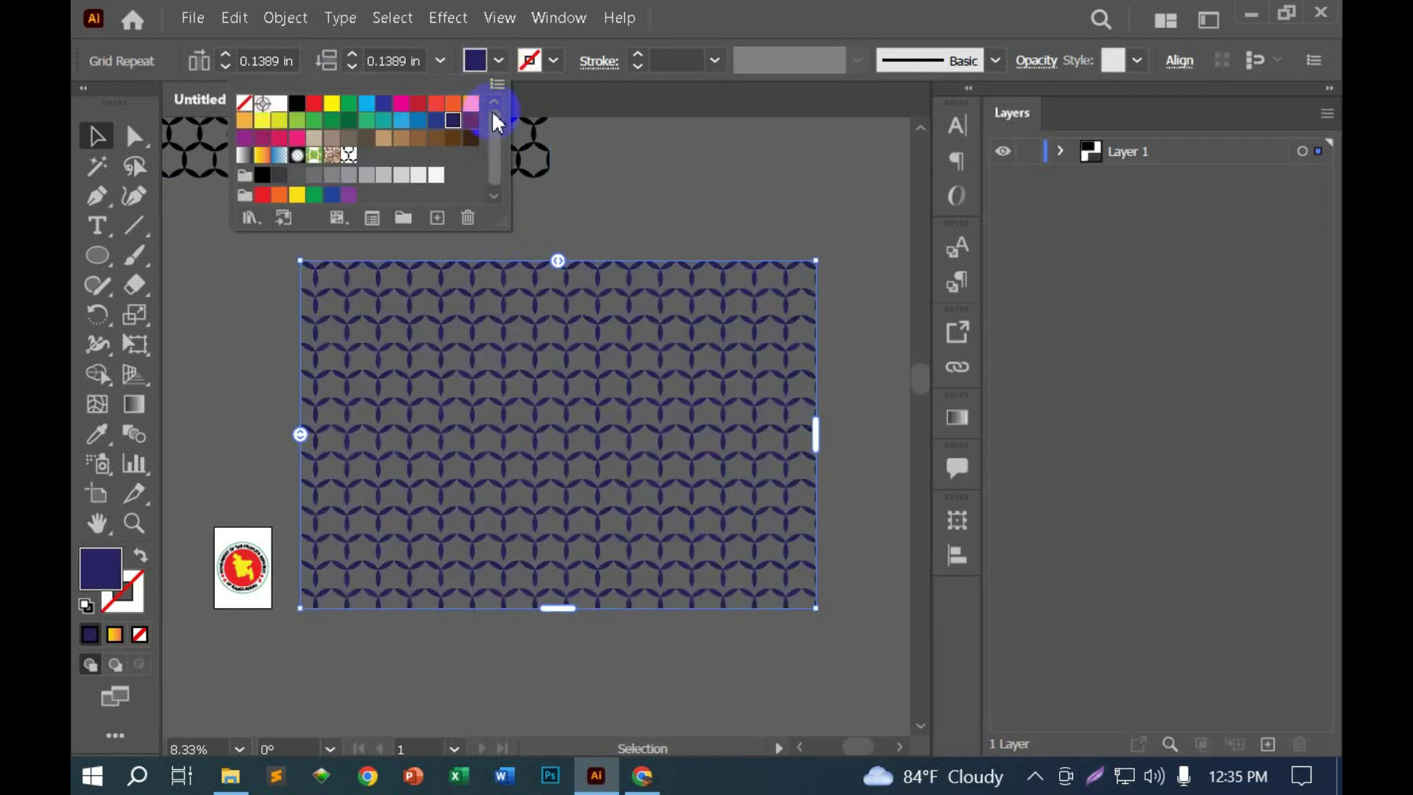
pyautogui.moveTo(559, 259); pyautogui.dragTo(572, 267)
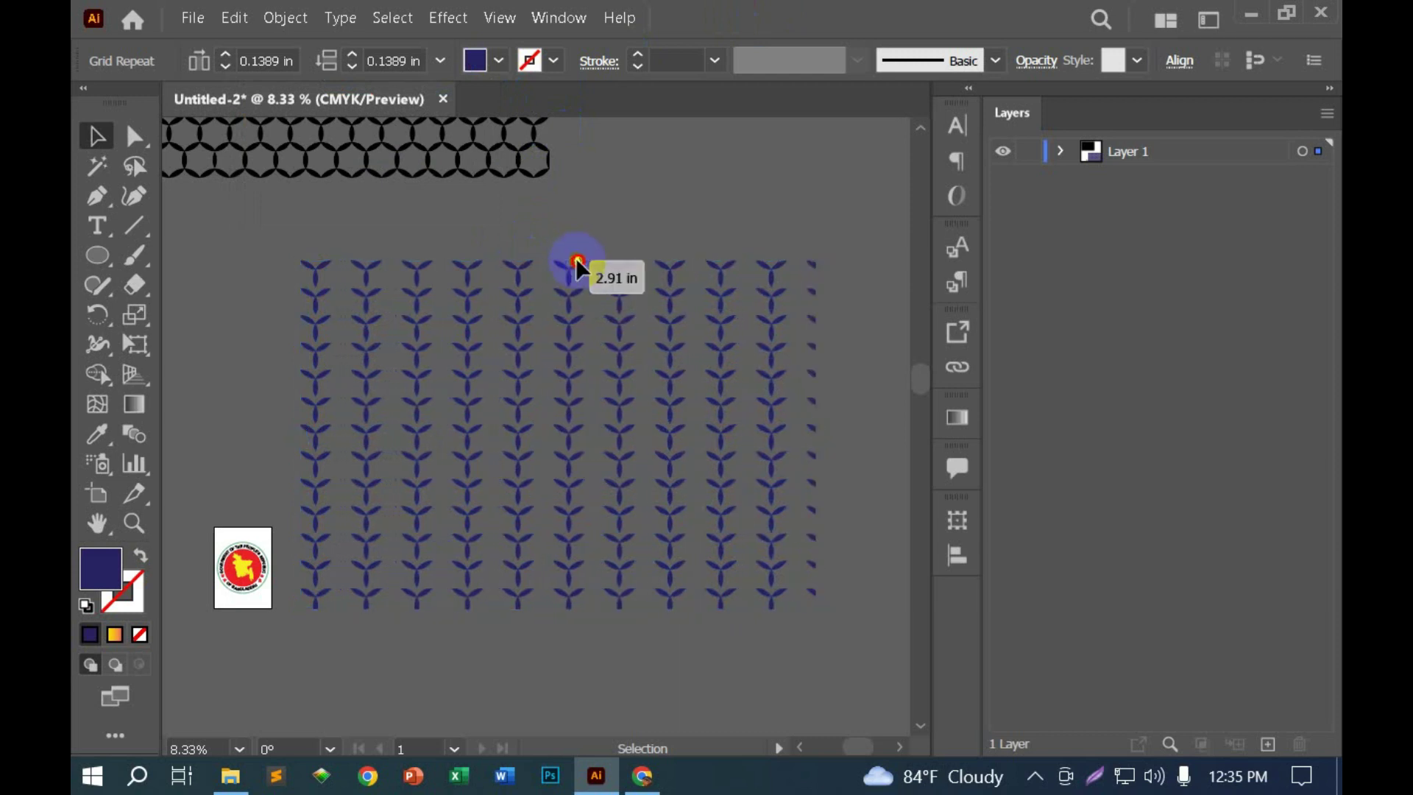
pyautogui.moveTo(301, 435); pyautogui.dragTo(313, 438)
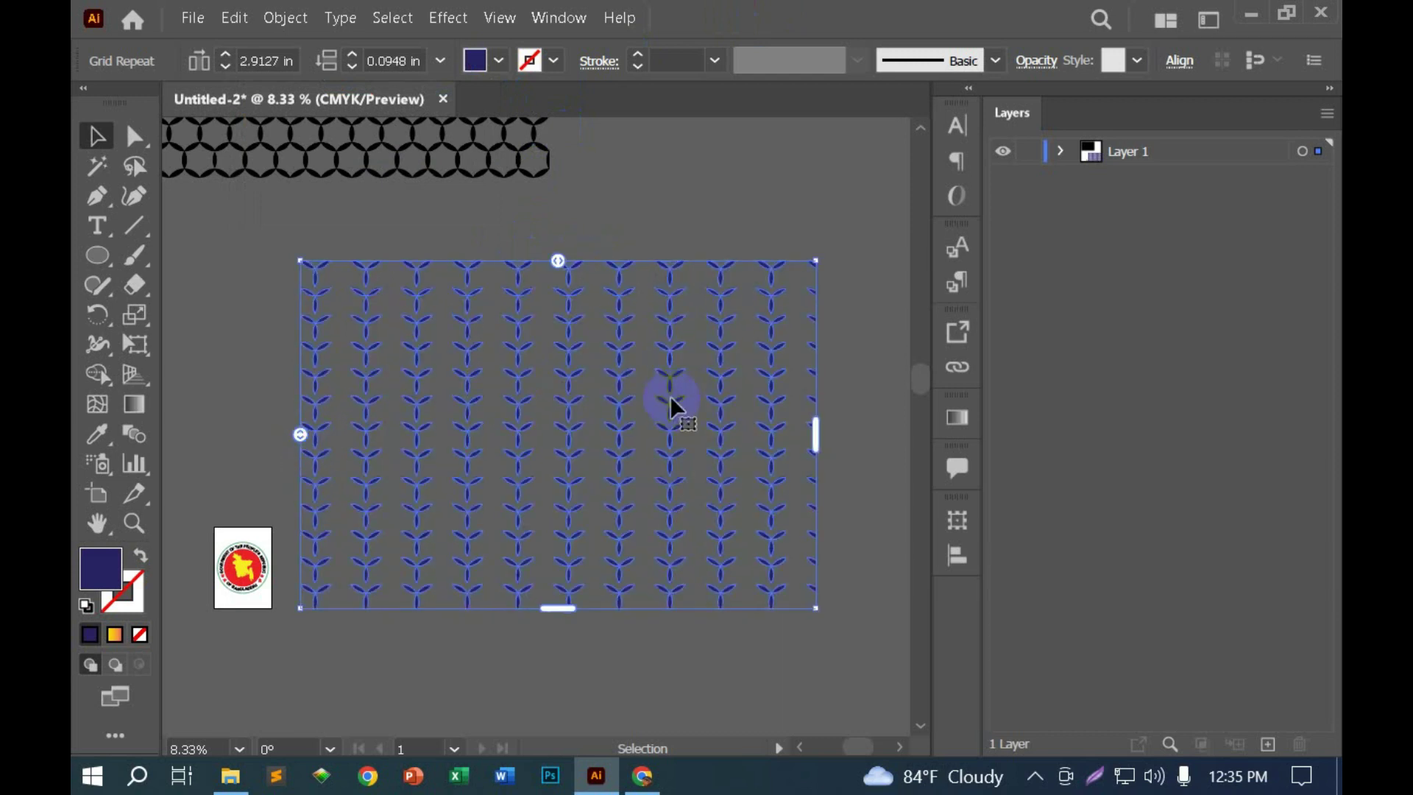
pyautogui.moveTo(557, 608); pyautogui.dragTo(581, 675)
pyautogui.moveTo(816, 461); pyautogui.dragTo(866, 468)
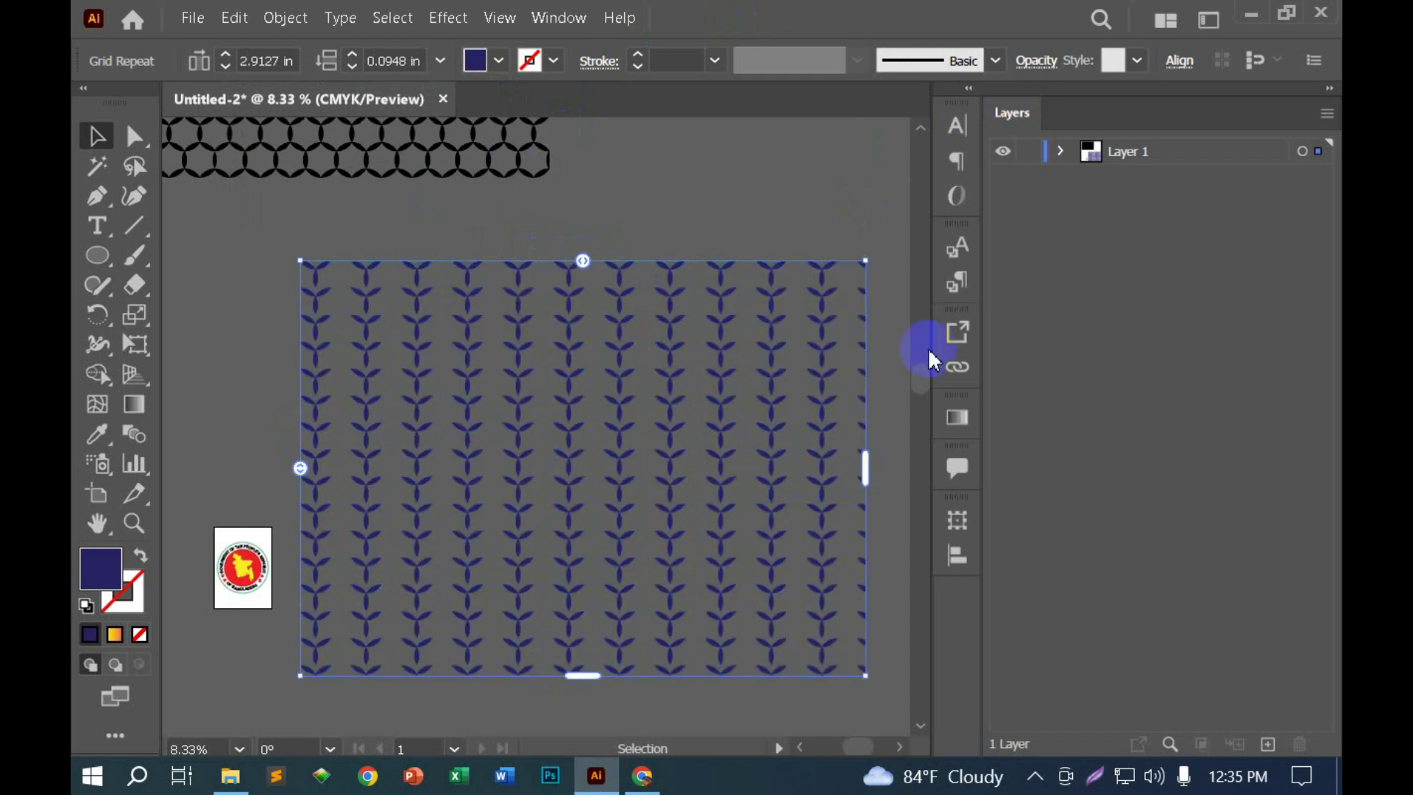
# Step: Set the grid repeat to Brick by Row with slightly overlapping, vertically flipped alternate rows
pyautogui.click(559, 17)
pyautogui.click(709, 581)
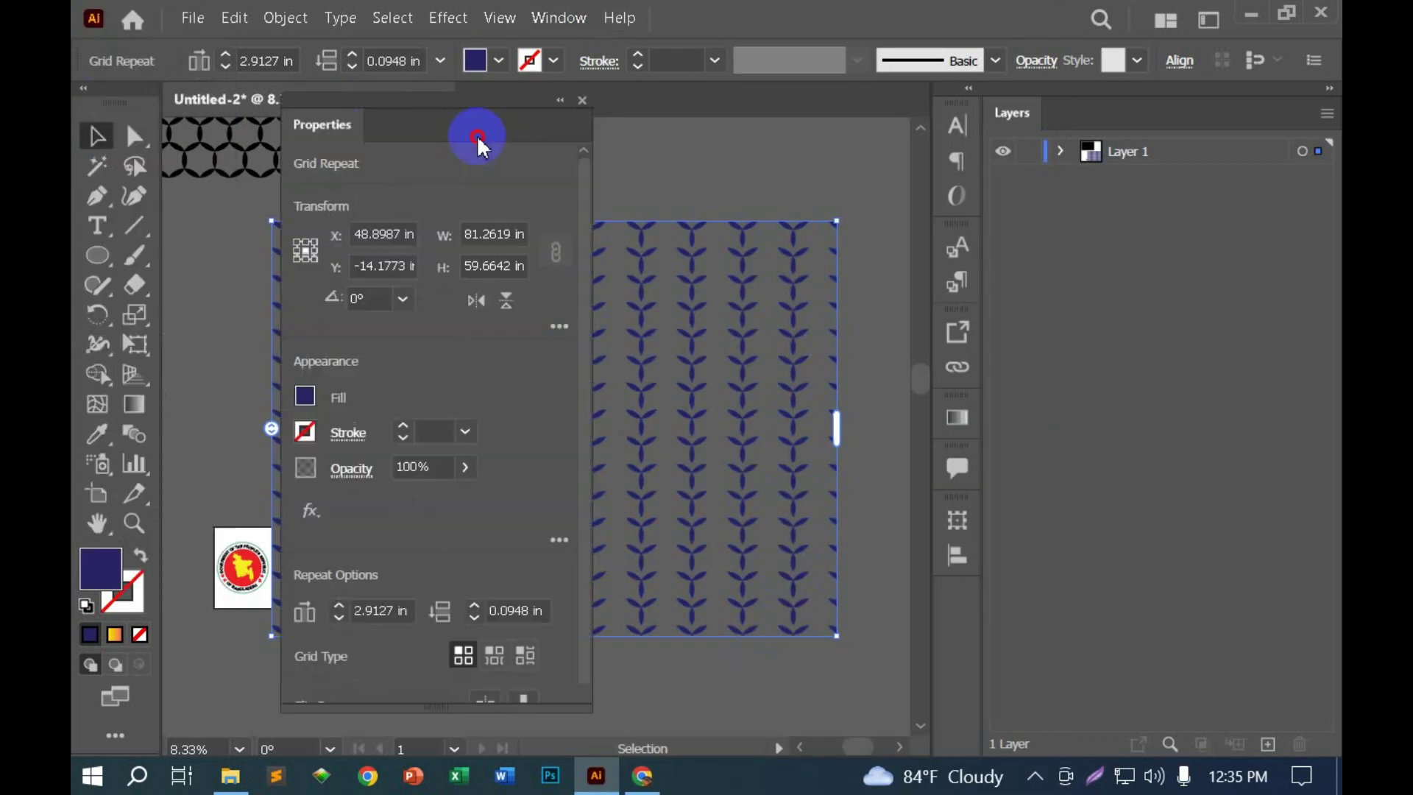
pyautogui.moveTo(473, 135); pyautogui.dragTo(1064, 135)
pyautogui.click(1082, 557)
pyautogui.moveTo(272, 429); pyautogui.dragTo(268, 410)
pyautogui.click(1120, 611)
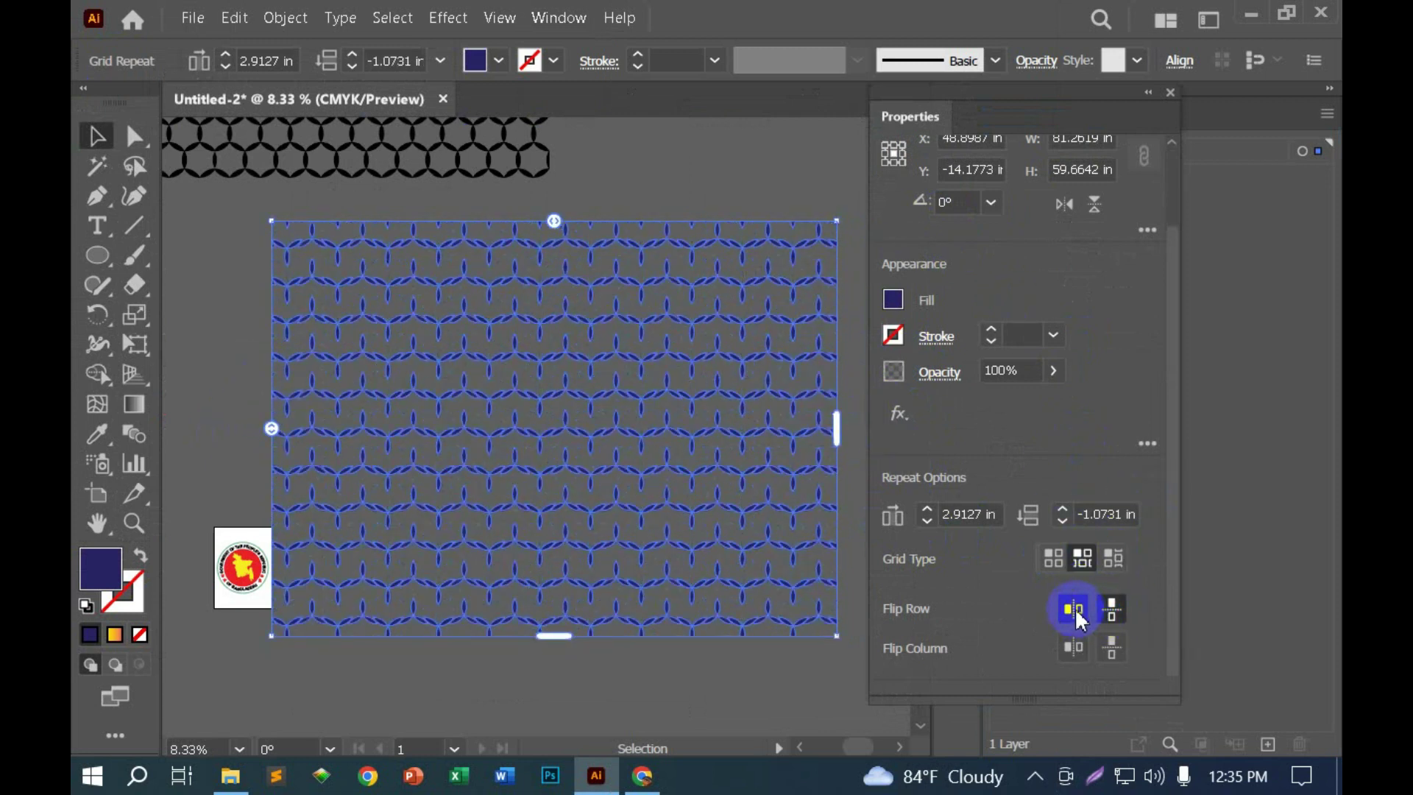
pyautogui.click(413, 385)
pyautogui.moveTo(268, 431); pyautogui.dragTo(273, 431)
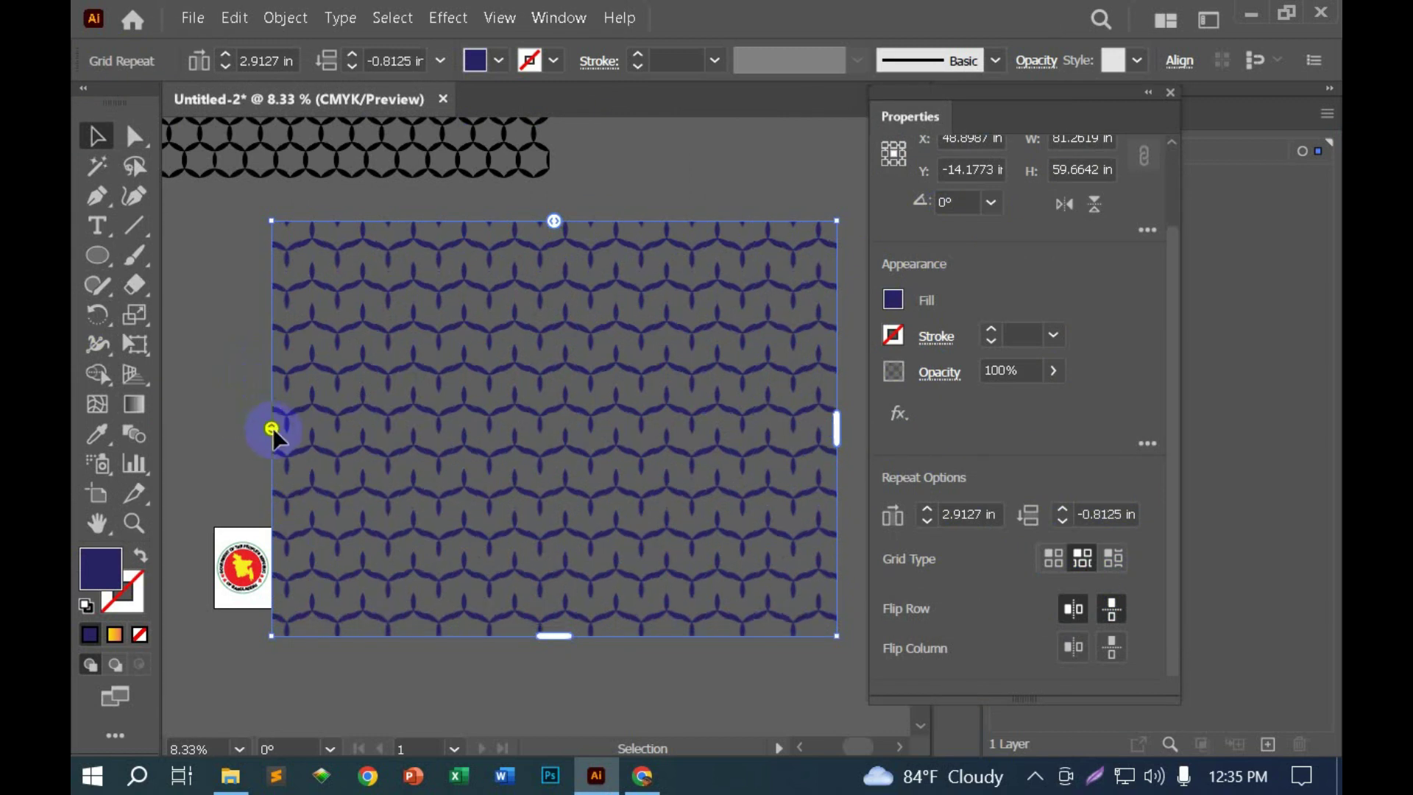
# Step: Spread the trefoil columns much farther apart, then deselect the repeat
pyautogui.click(554, 221)
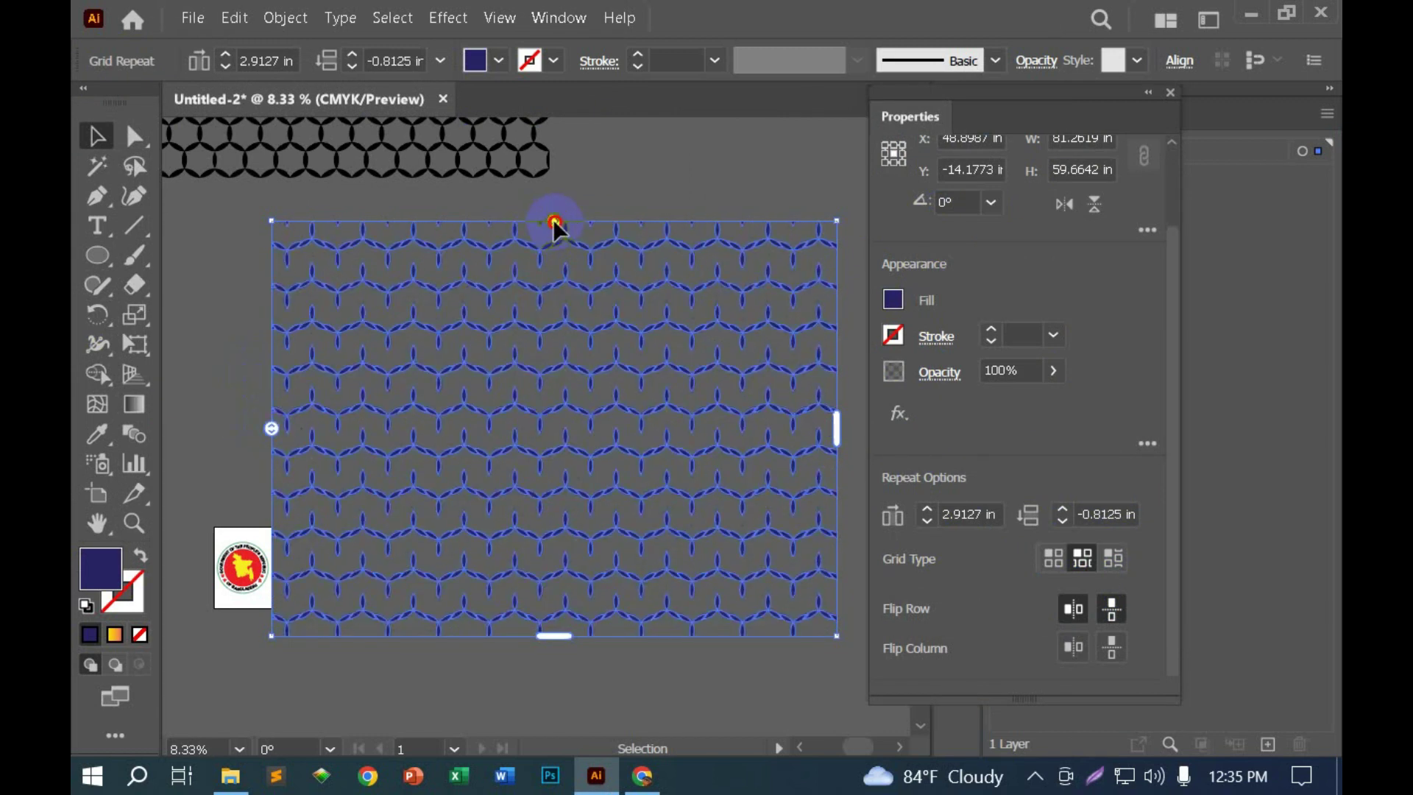
pyautogui.moveTo(554, 221); pyautogui.dragTo(593, 222)
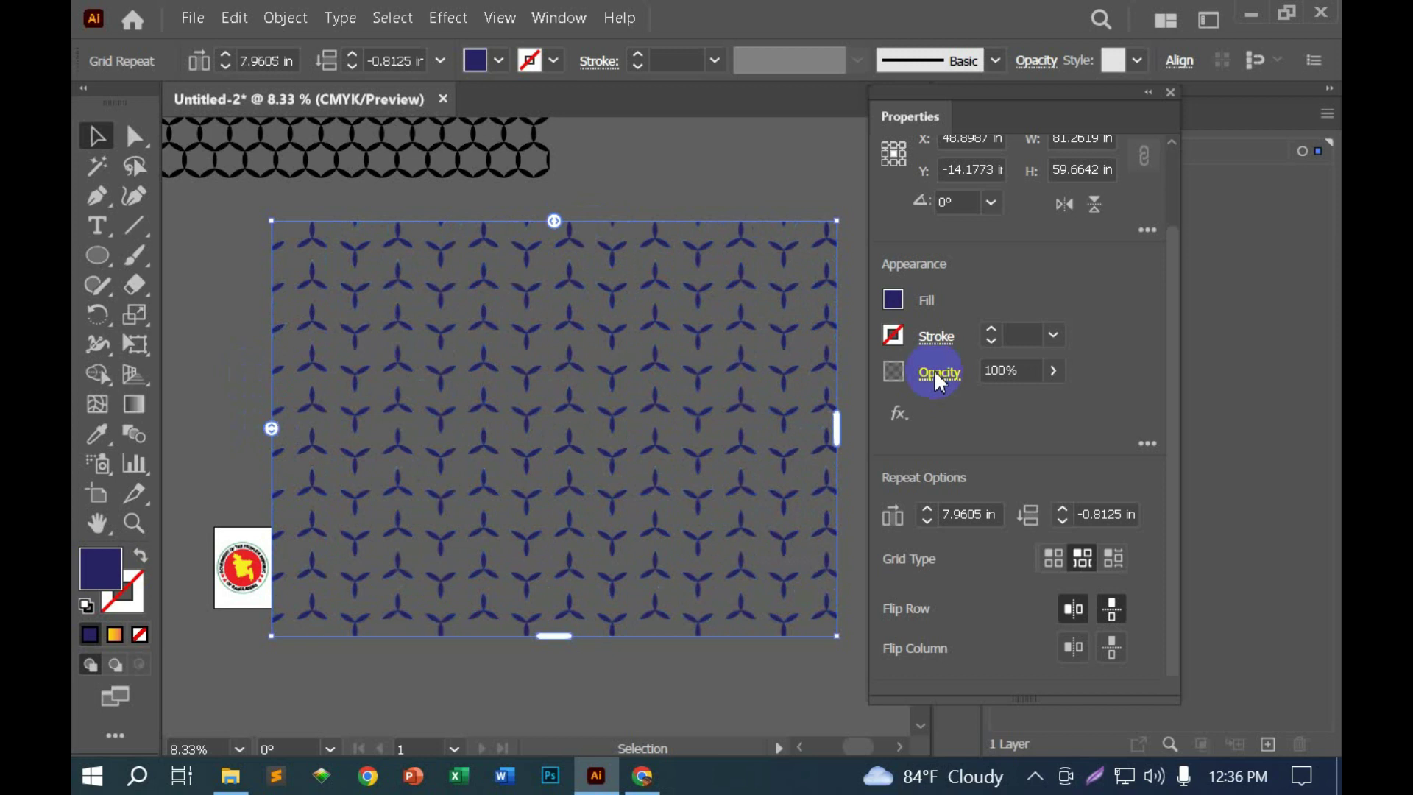
pyautogui.moveTo(1020, 702); pyautogui.dragTo(1030, 731)
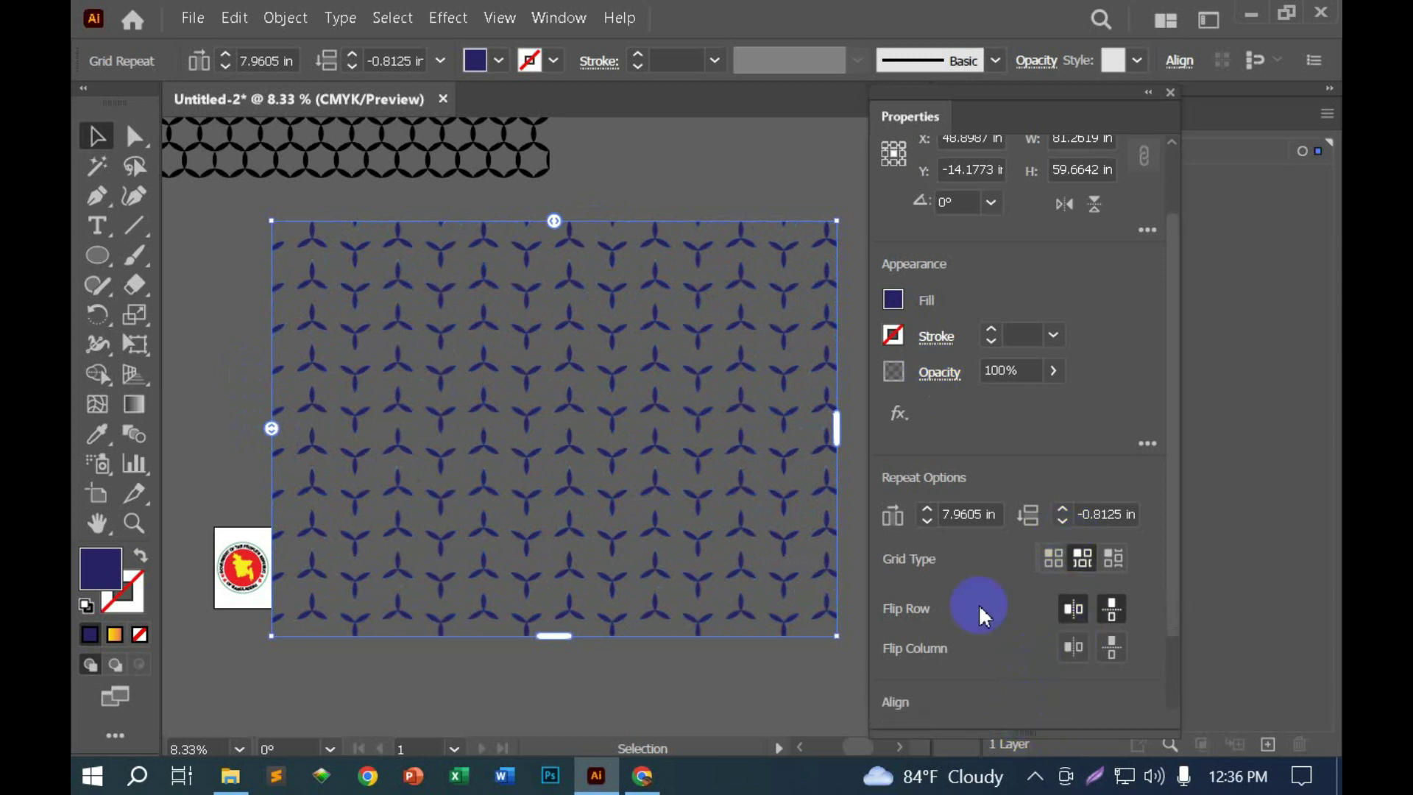
pyautogui.scroll(-2, 1013, 553)
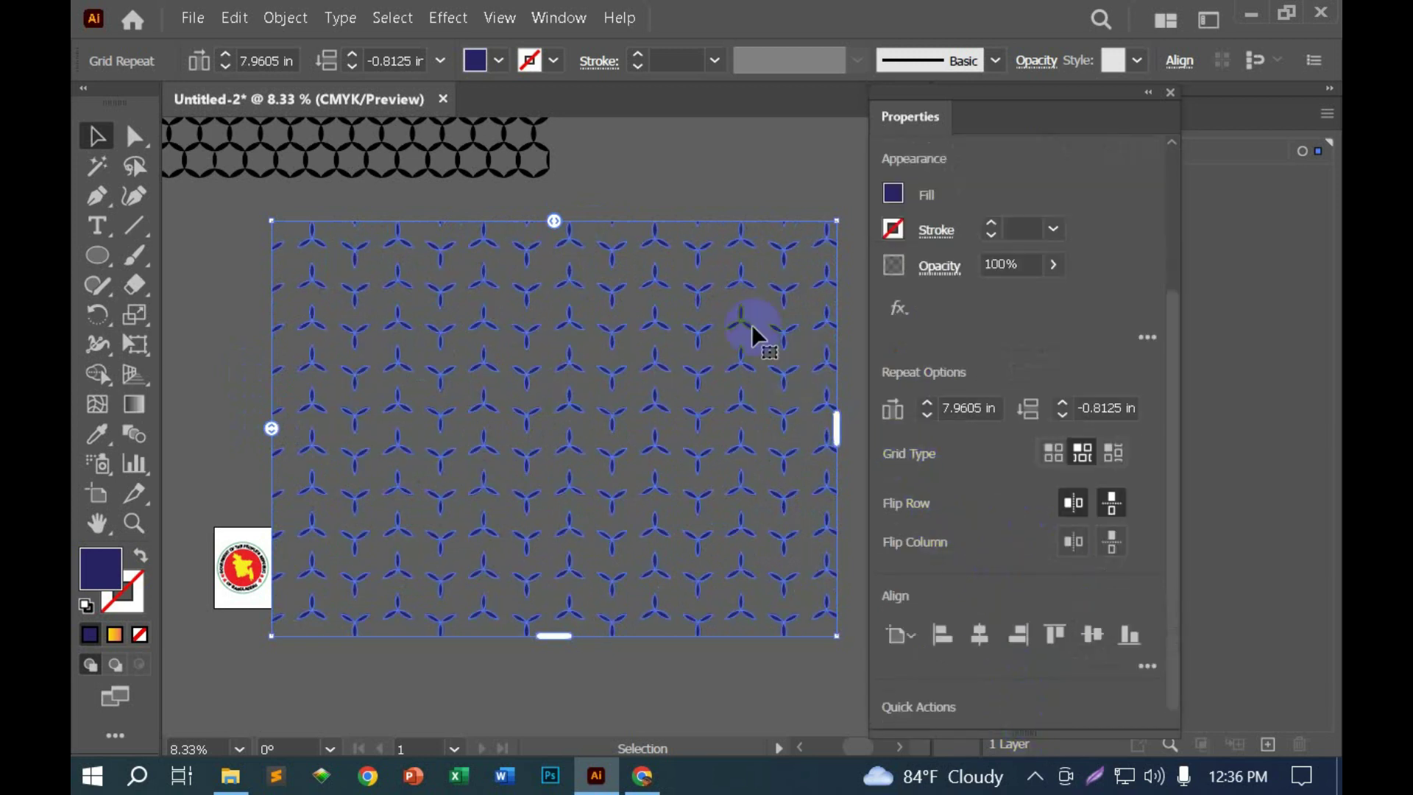
pyautogui.click(593, 309)
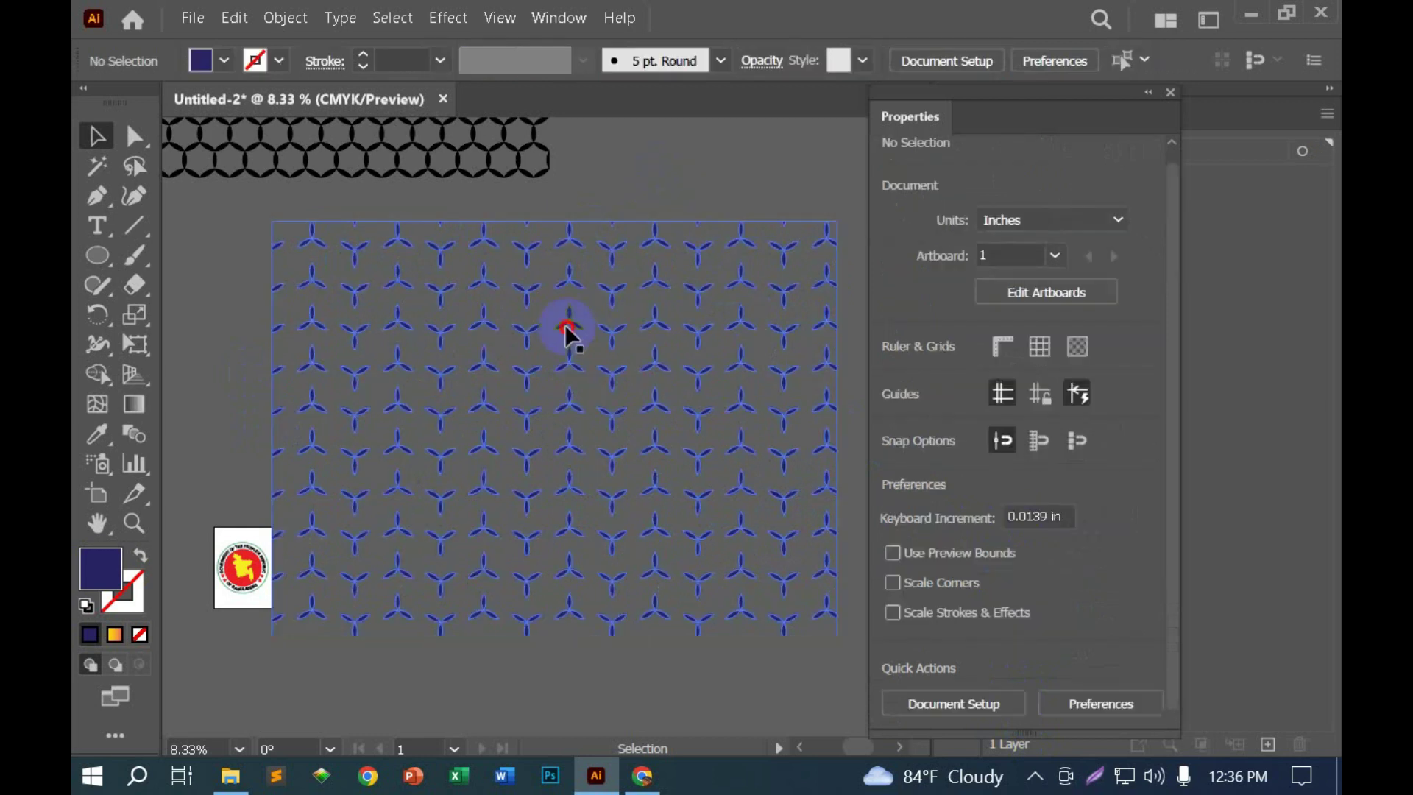
# Step: Revert to the single trefoil and make a tall grid repeat with brick-offset rows
pyautogui.click(568, 307)
pyautogui.hotkey('ctrl', 'z')
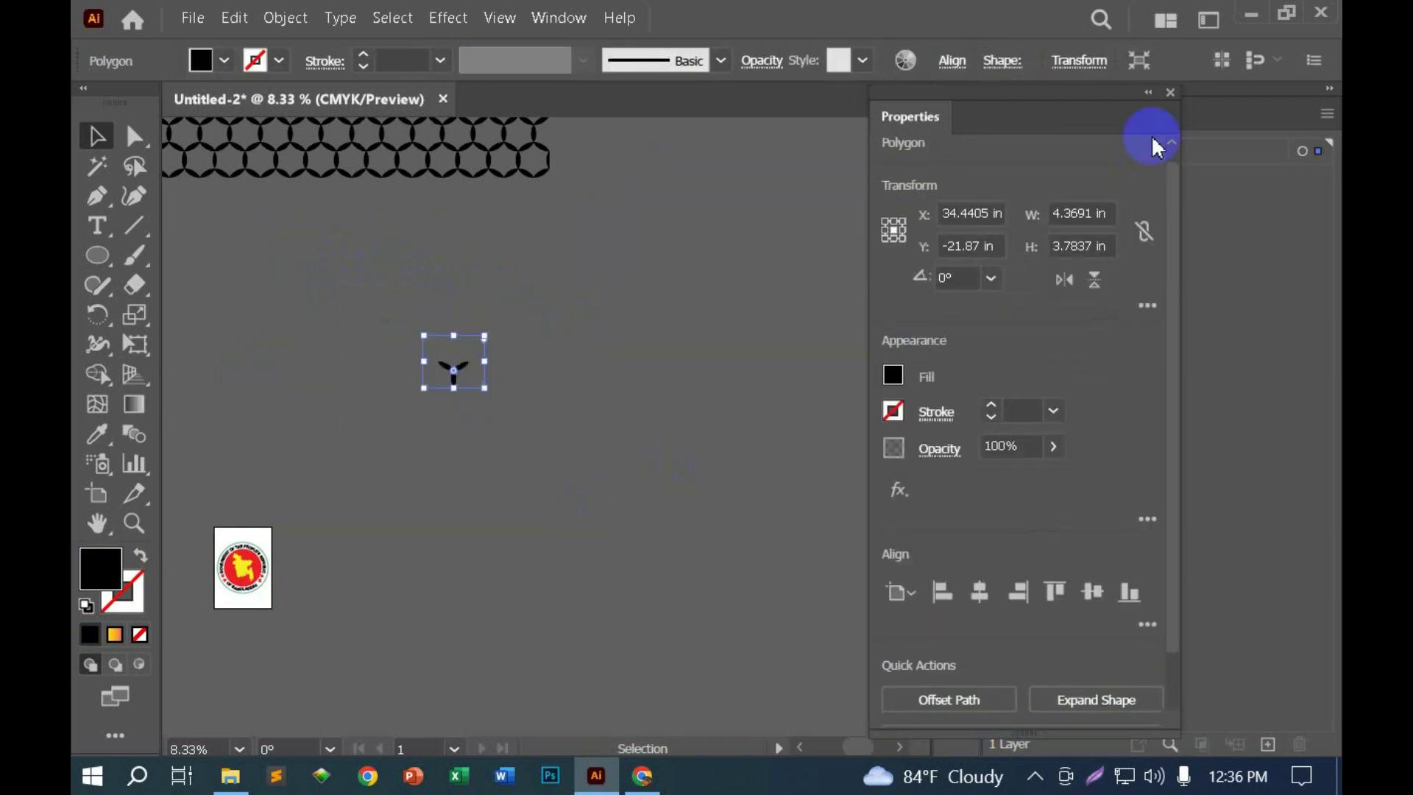
pyautogui.click(282, 19)
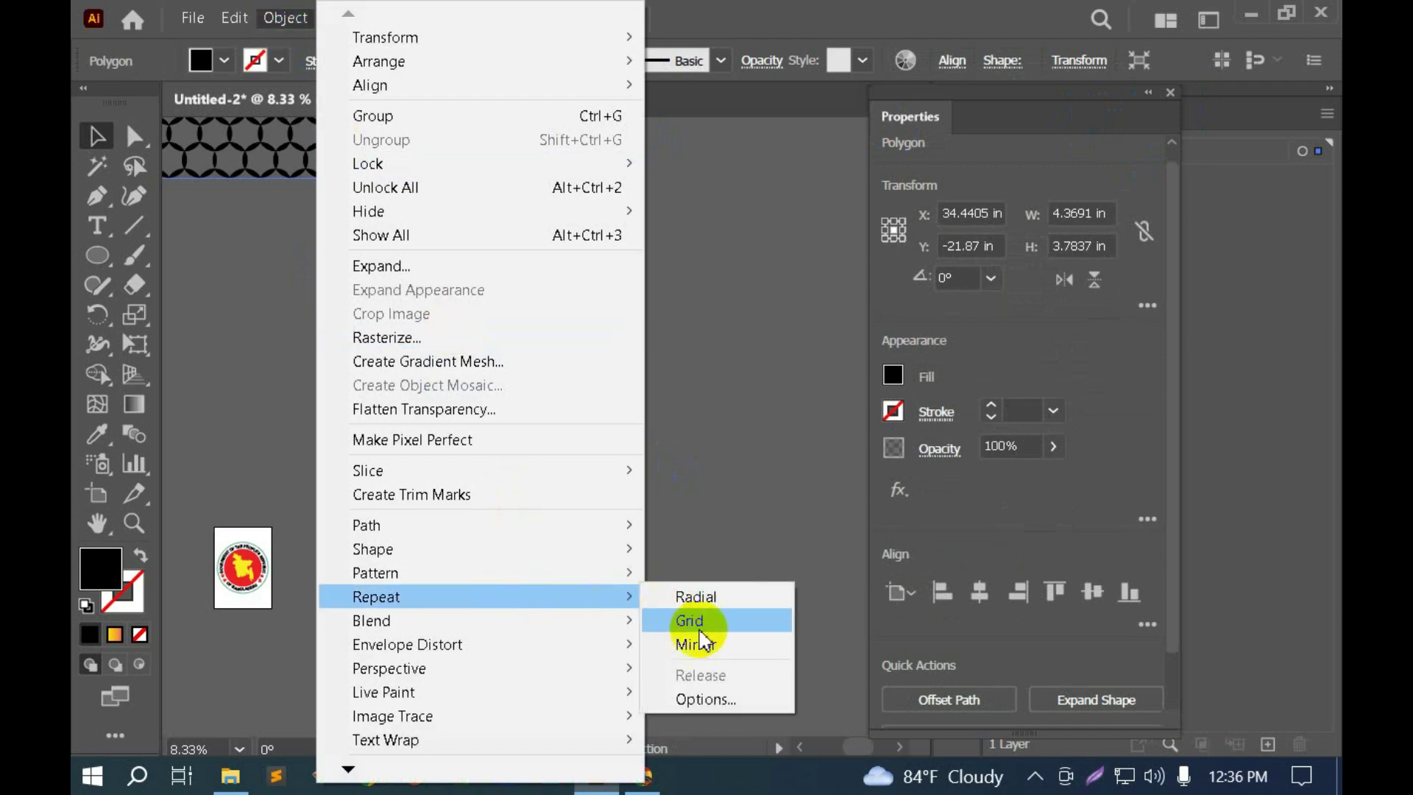
pyautogui.click(699, 627)
pyautogui.moveTo(523, 377)
pyautogui.mouseDown()
pyautogui.moveTo(353, 271)
pyautogui.moveTo(756, 284)
pyautogui.mouseUp()
pyautogui.moveTo(493, 303); pyautogui.dragTo(516, 559)
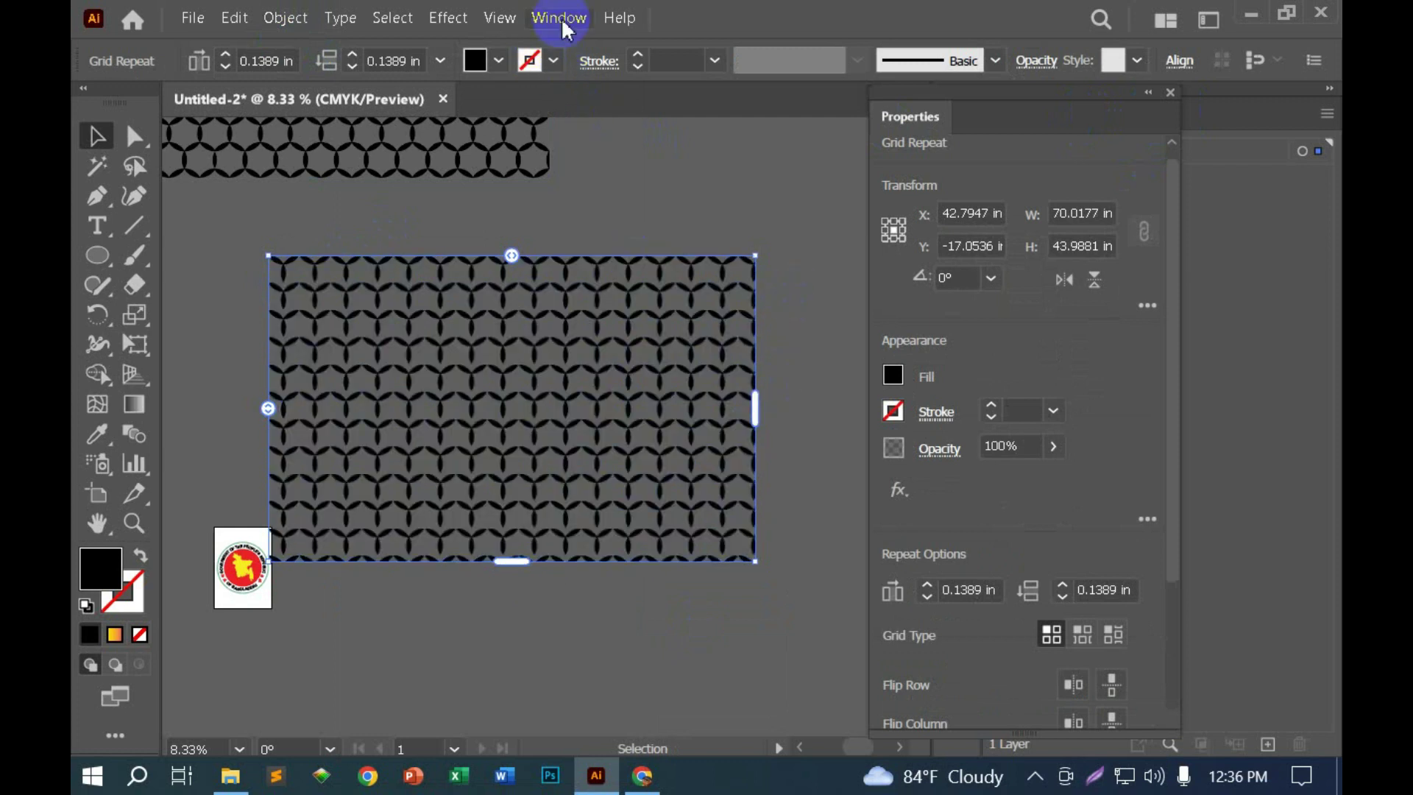
pyautogui.scroll(-3, 1068, 404)
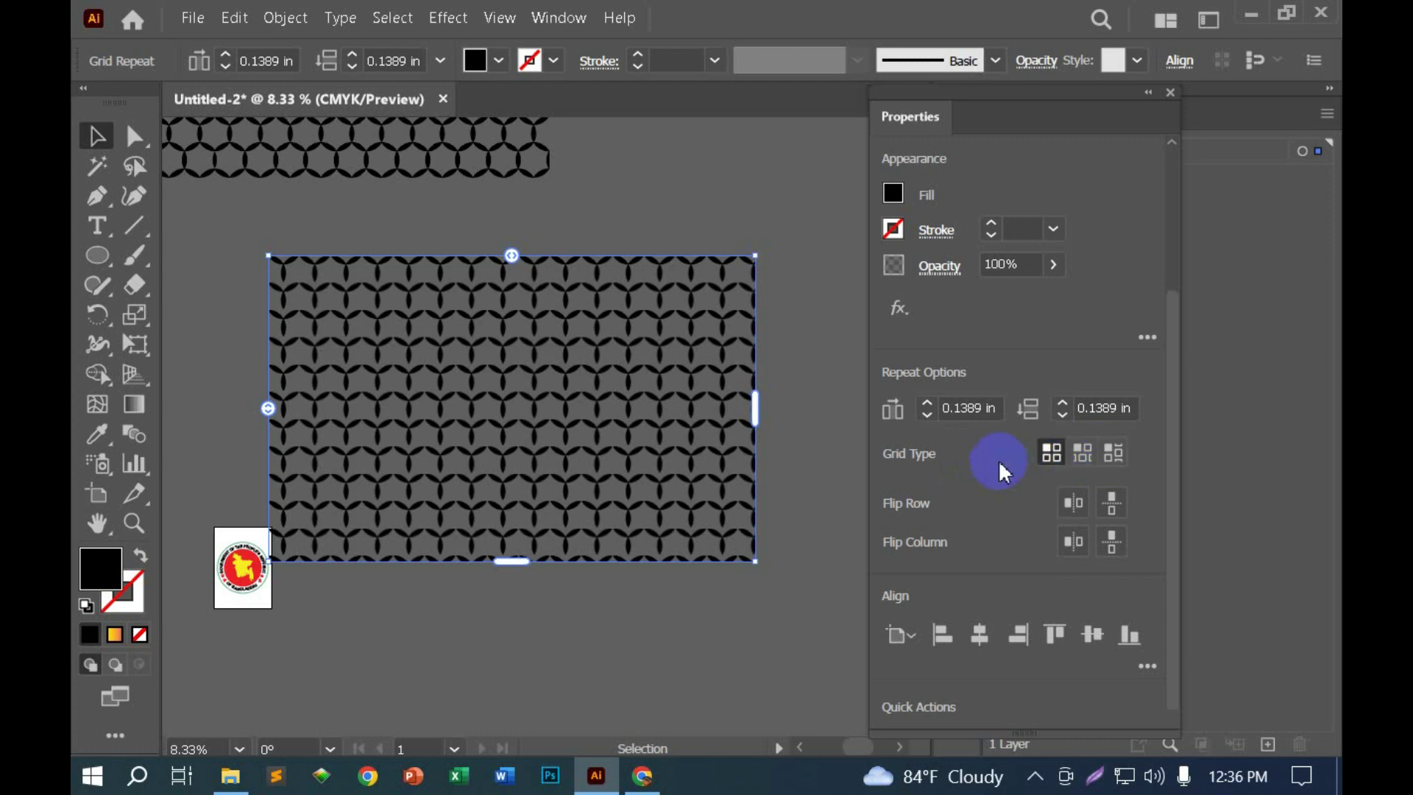
pyautogui.click(1090, 457)
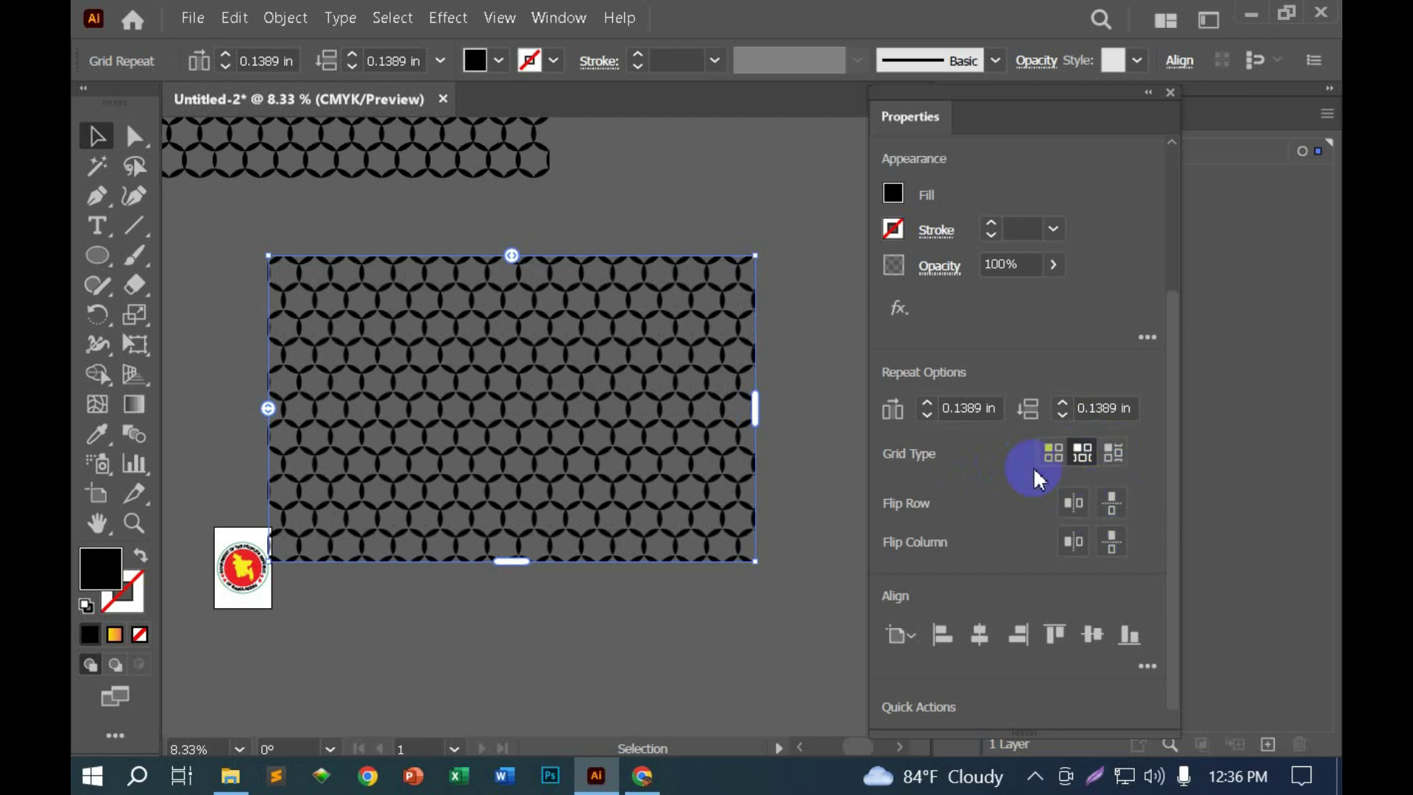
pyautogui.click(789, 308)
# Step: Move the honeycomb repeat to the left, undo a resize, and select the upper pattern
pyautogui.scroll(3, 819, 386)
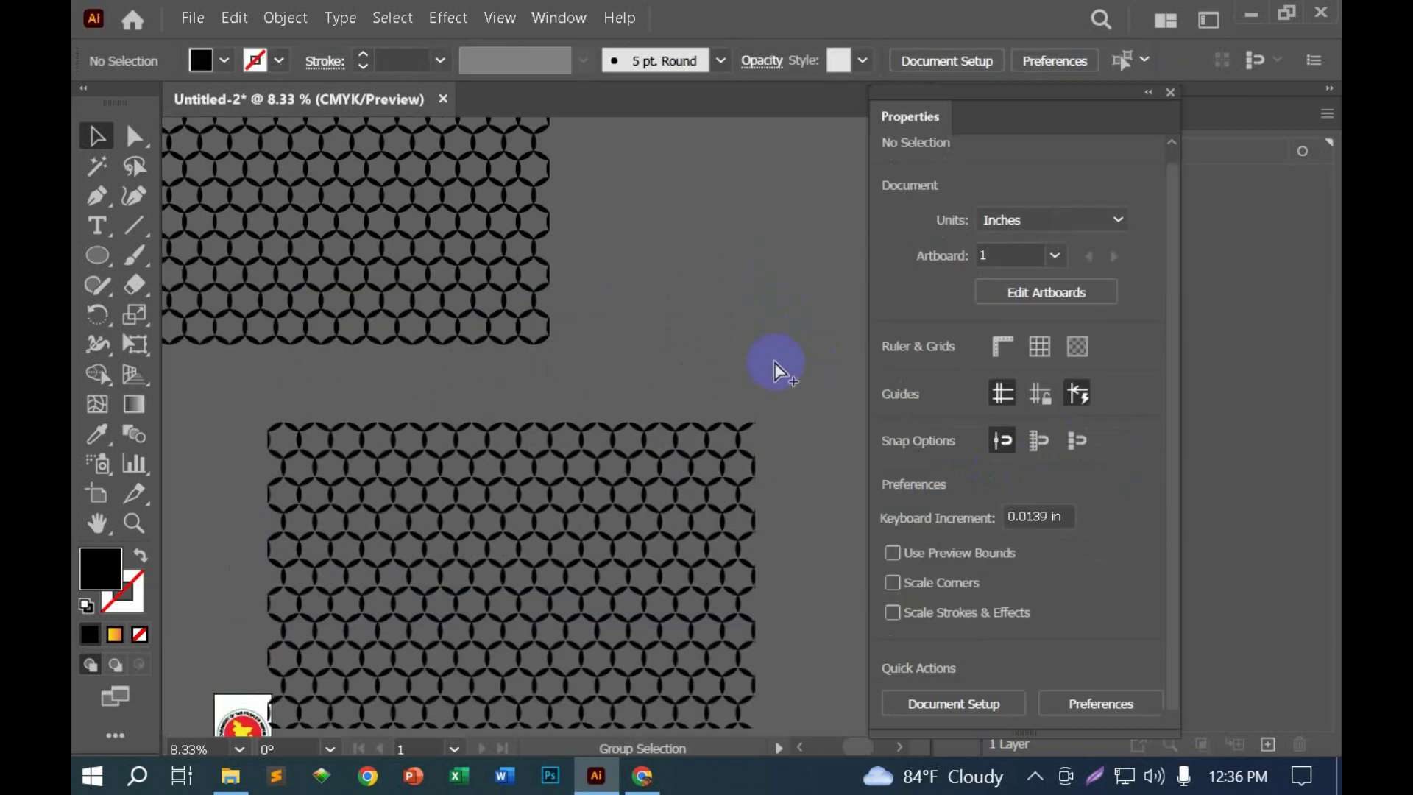
pyautogui.scroll(-3, 773, 364)
pyautogui.scroll(2, 722, 401)
pyautogui.moveTo(559, 549); pyautogui.dragTo(308, 541)
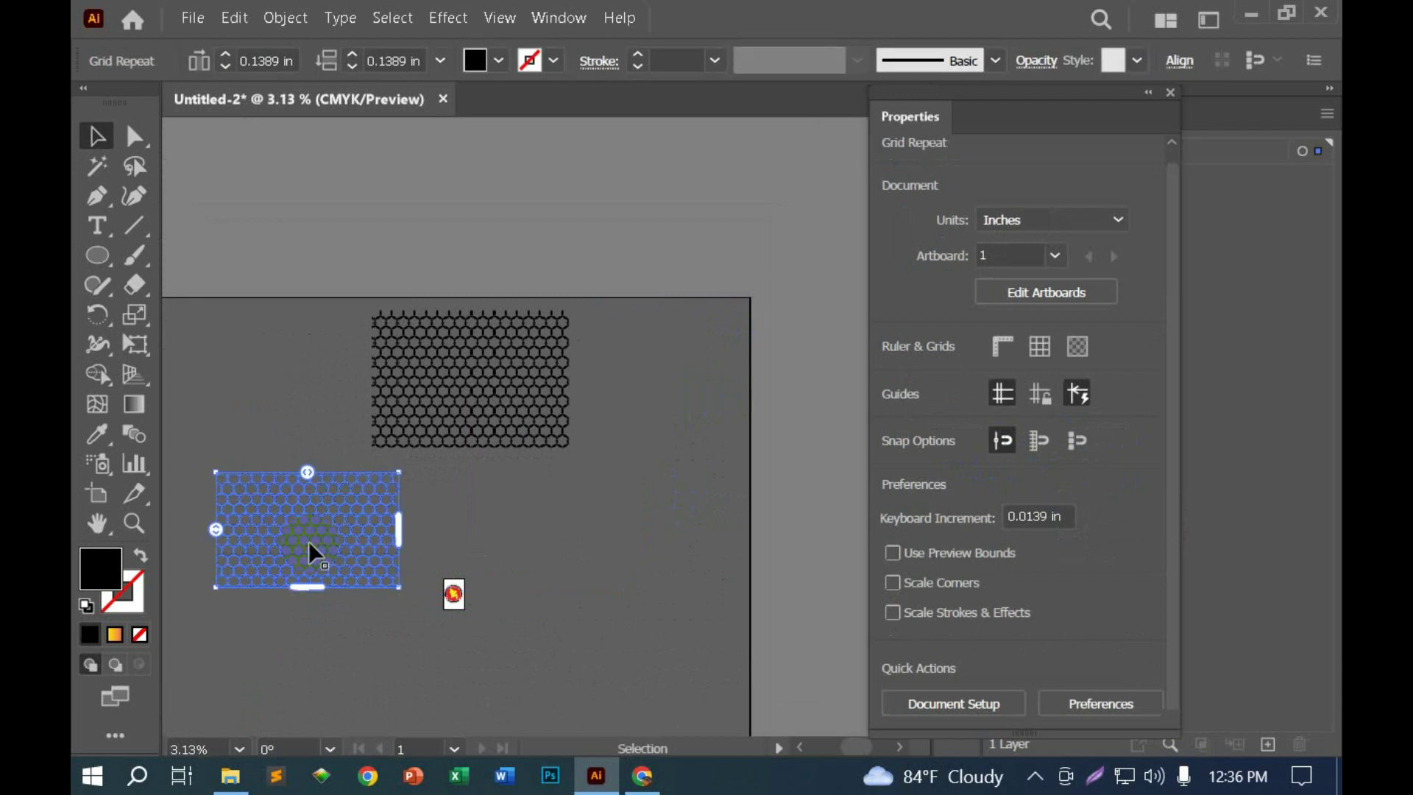
pyautogui.moveTo(397, 521); pyautogui.dragTo(639, 526)
pyautogui.moveTo(426, 586); pyautogui.dragTo(426, 710)
pyautogui.hotkey('ctrl', 'z')
pyautogui.hotkey('ctrl', 'z')
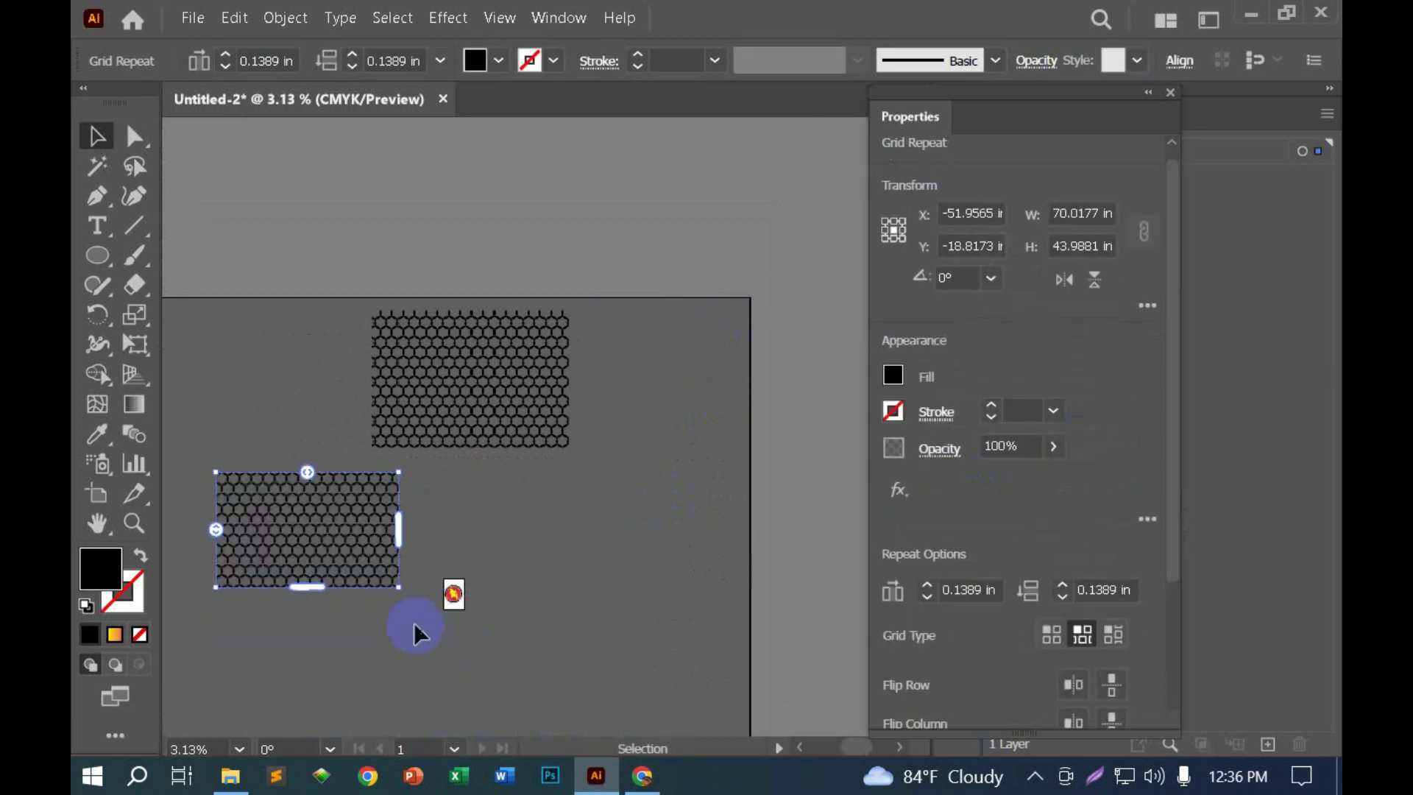
pyautogui.click(565, 576)
pyautogui.click(519, 389)
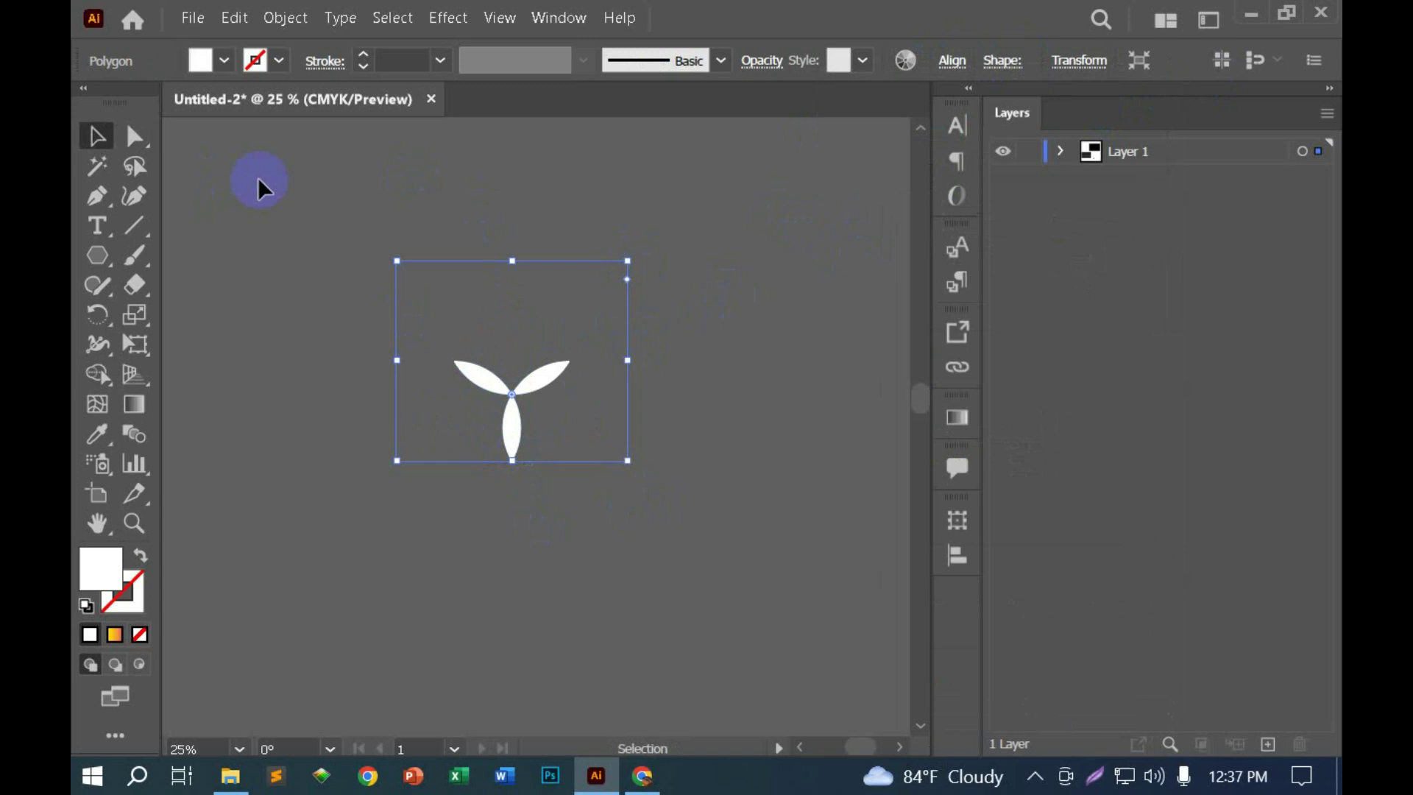
# Step: Make a pattern from the white trefoil and set the preview copies to 9 x 9
pyautogui.click(272, 18)
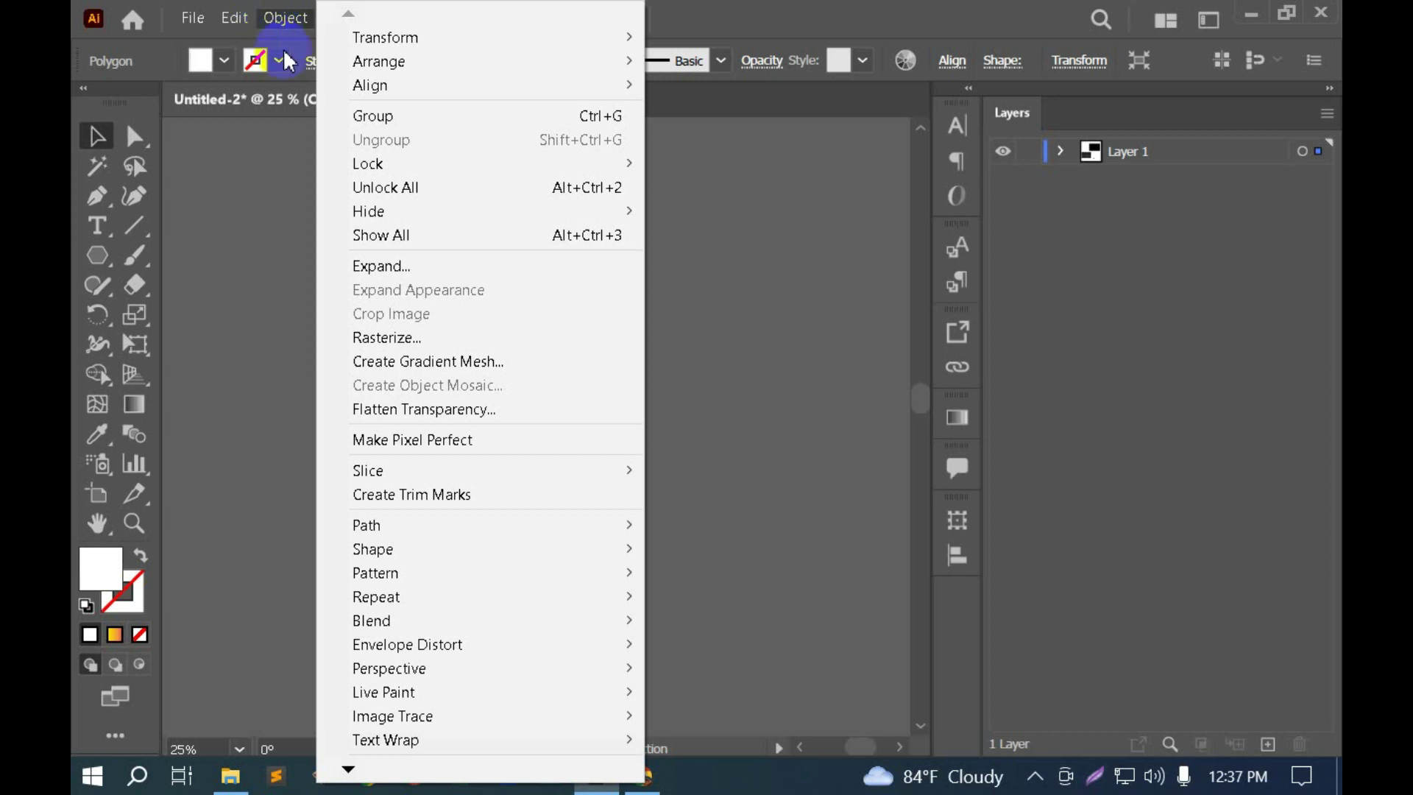
pyautogui.moveTo(375, 572)
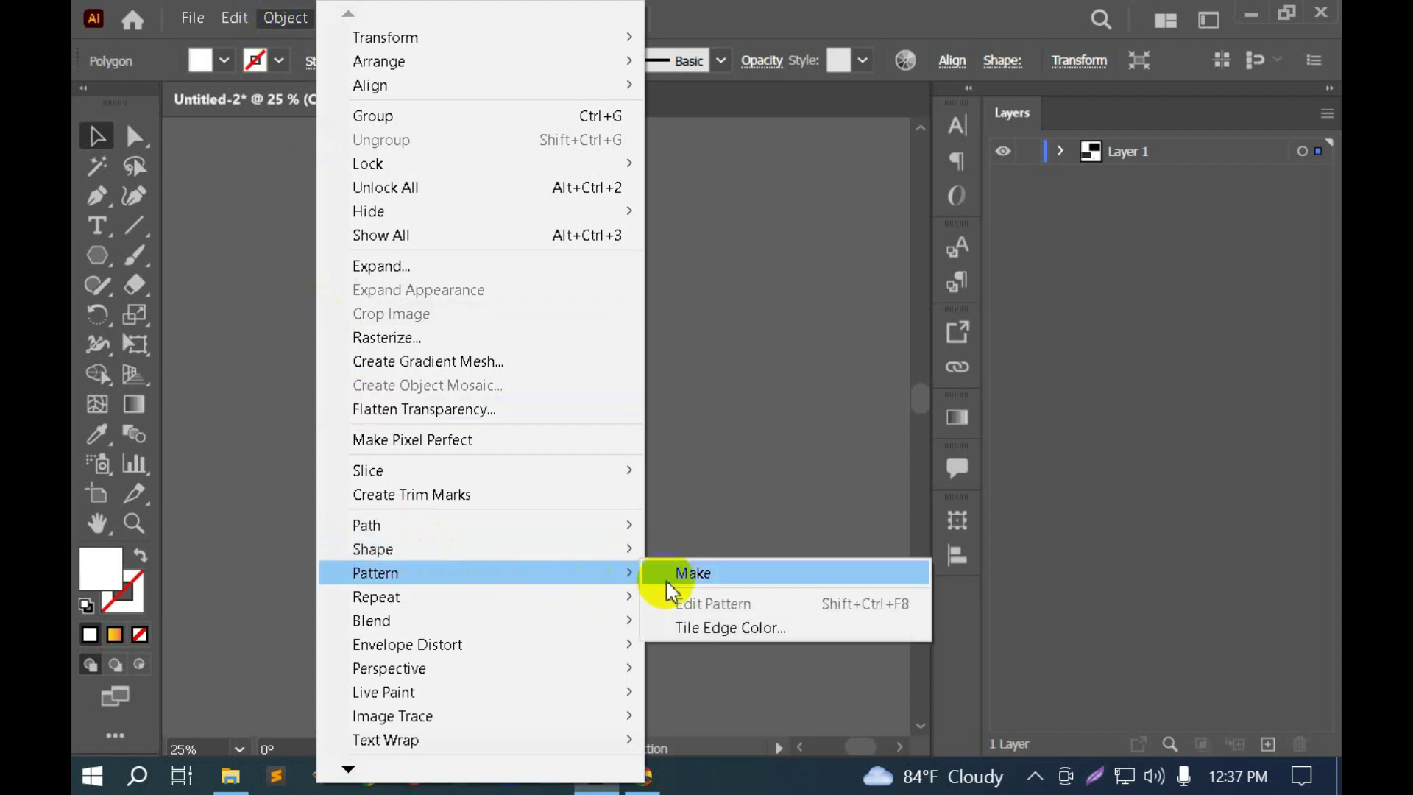
pyautogui.click(709, 582)
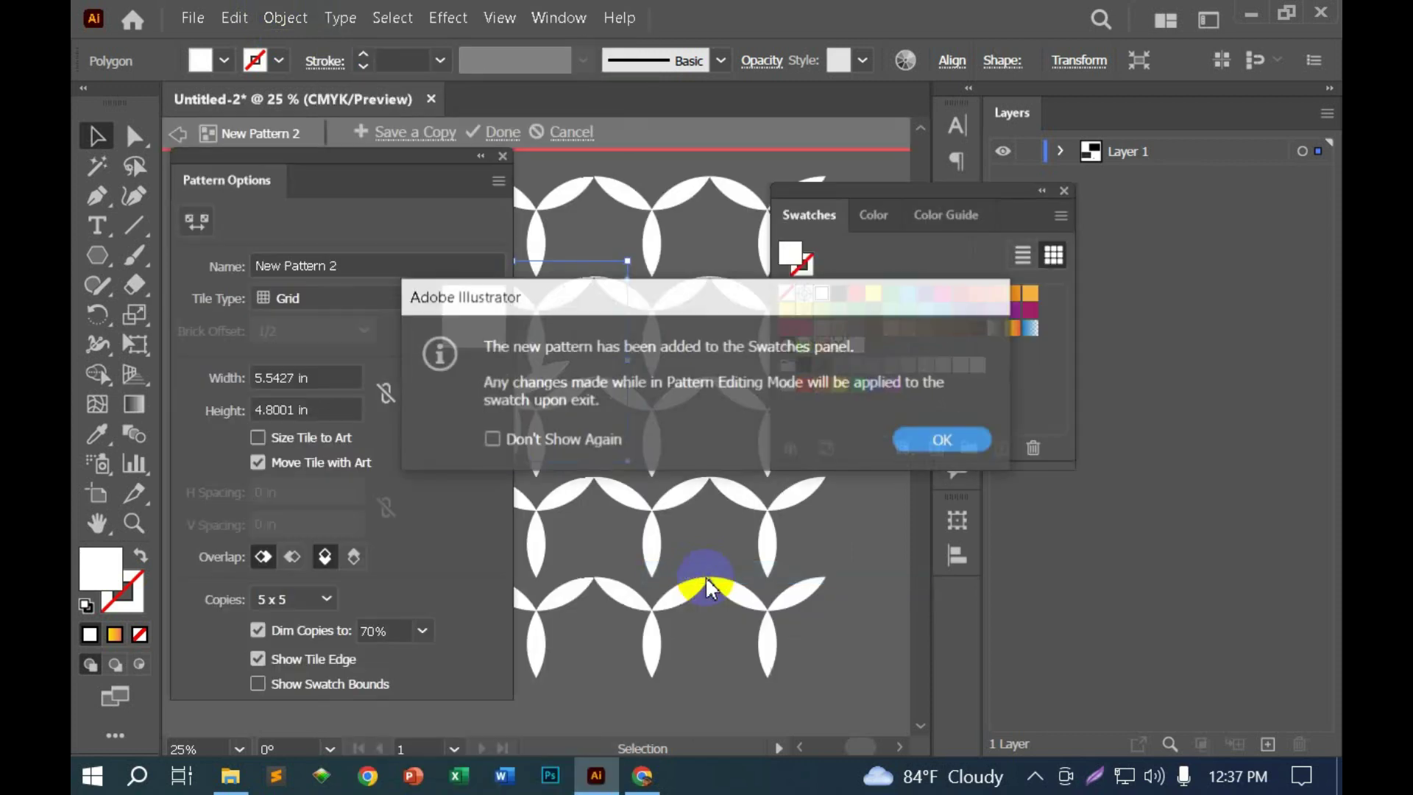
pyautogui.click(926, 440)
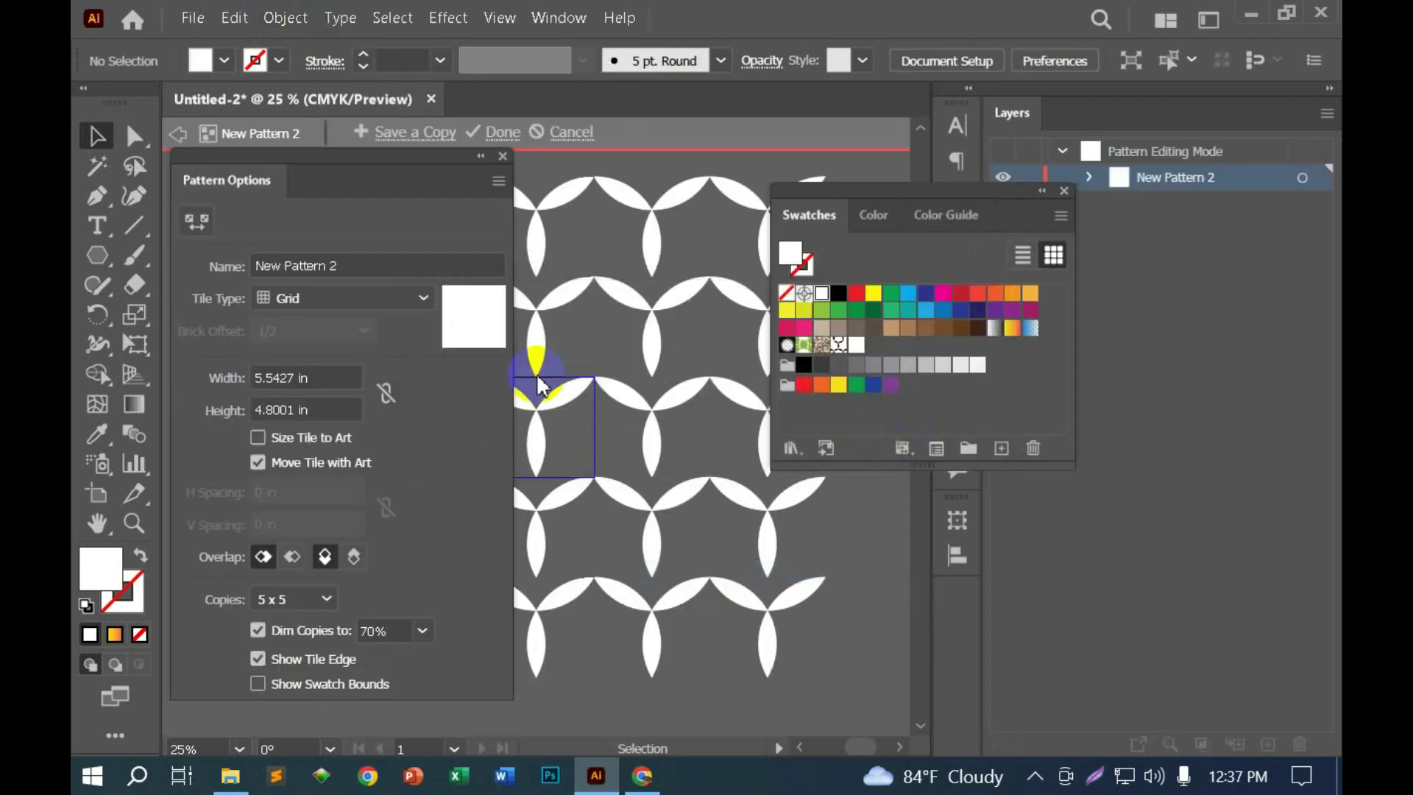
pyautogui.moveTo(274, 180); pyautogui.dragTo(1048, 169)
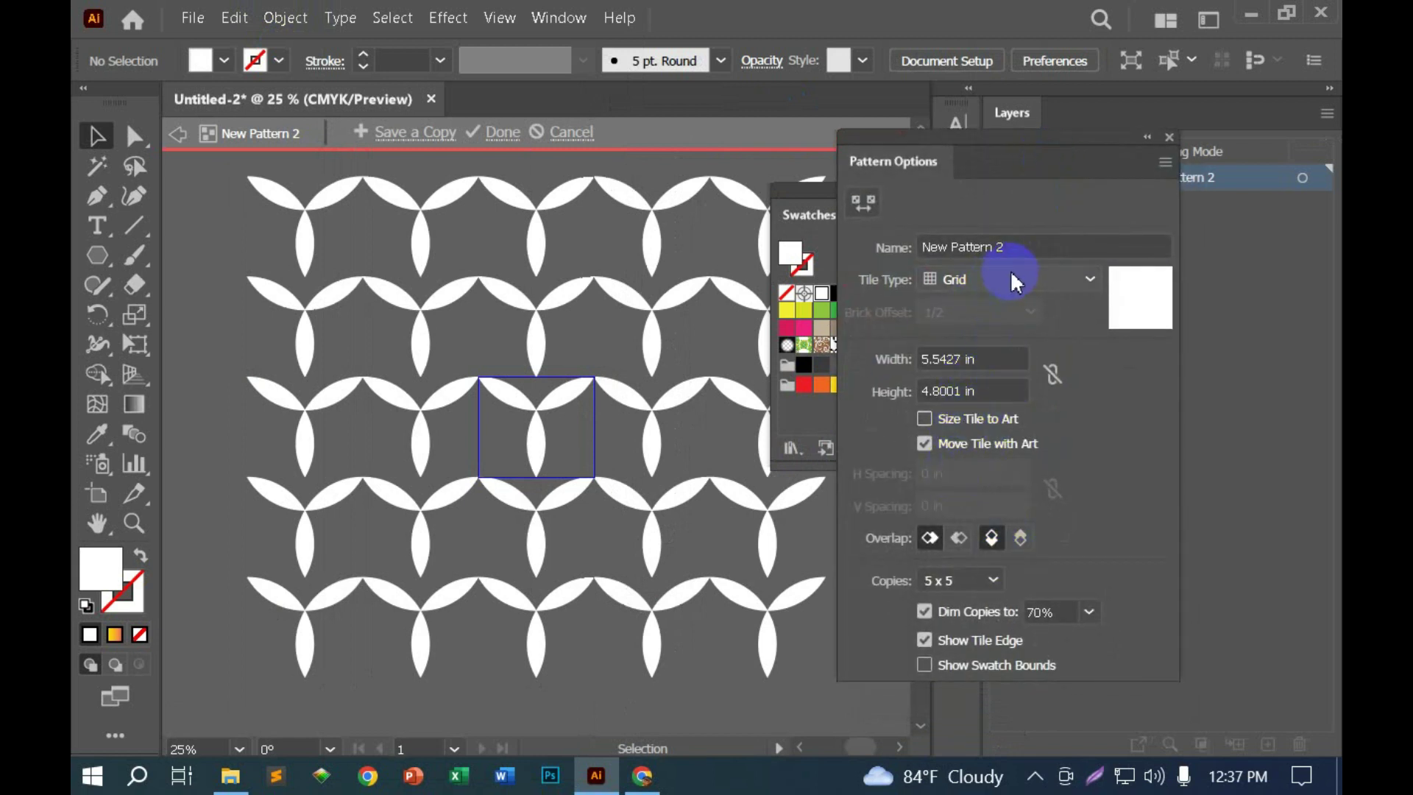
pyautogui.click(1009, 279)
pyautogui.click(999, 334)
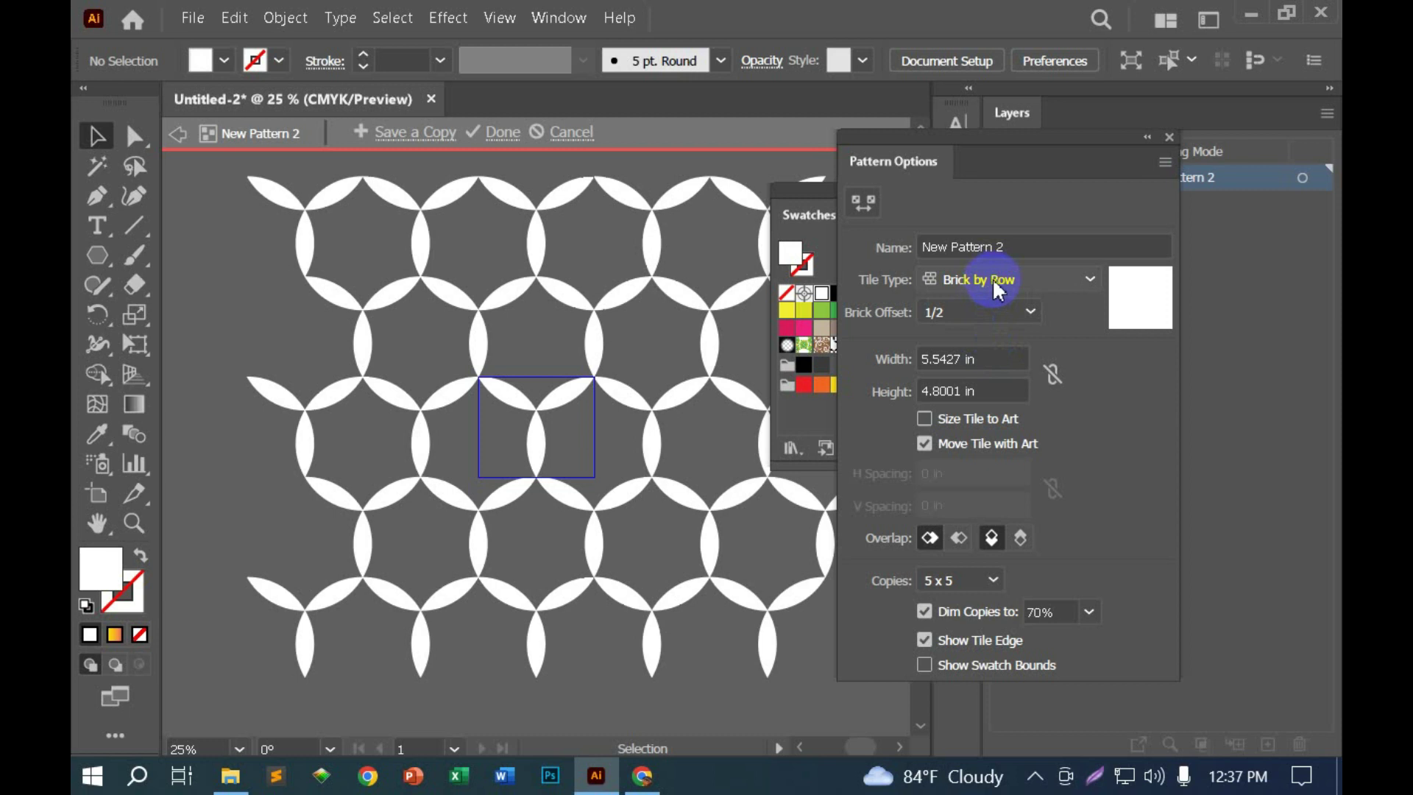
pyautogui.click(980, 581)
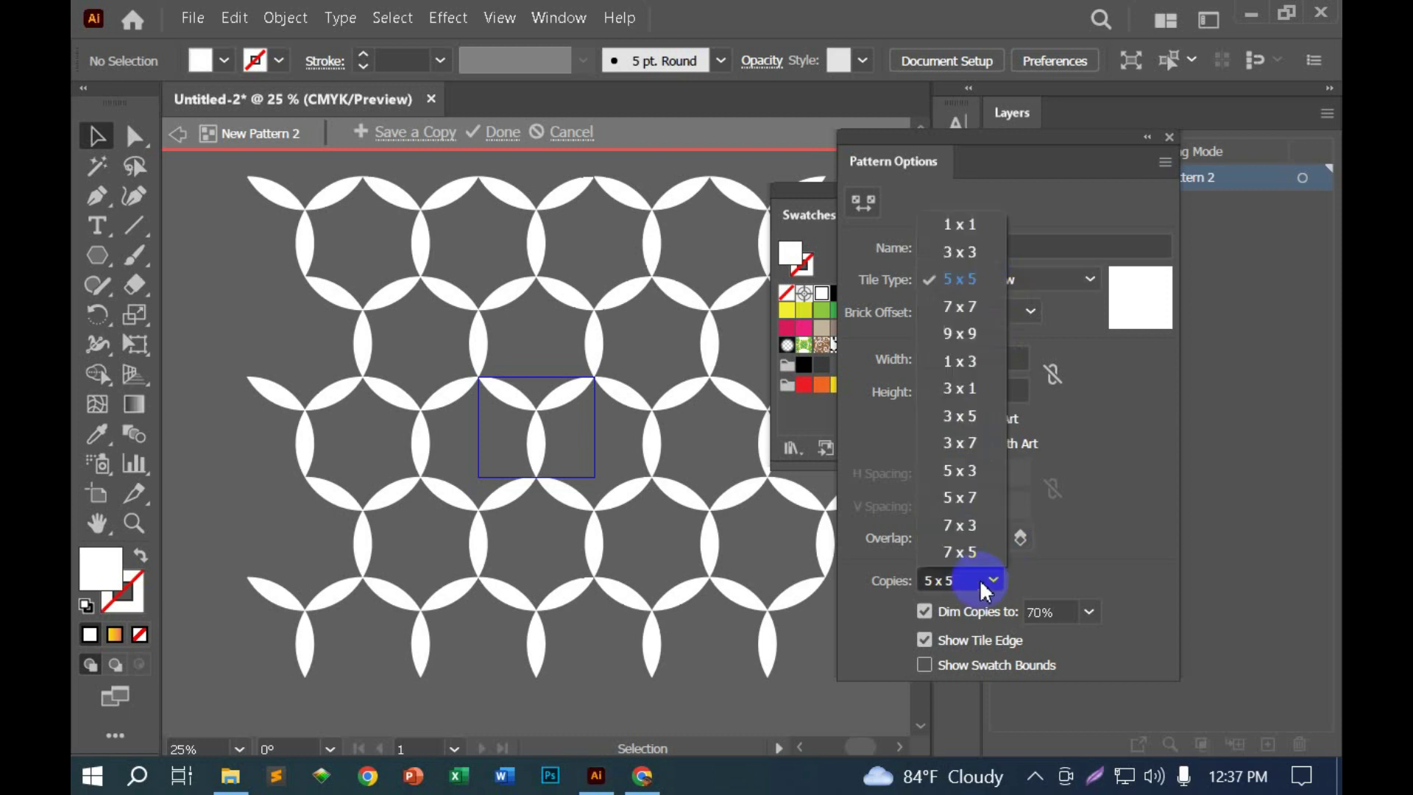
pyautogui.click(964, 361)
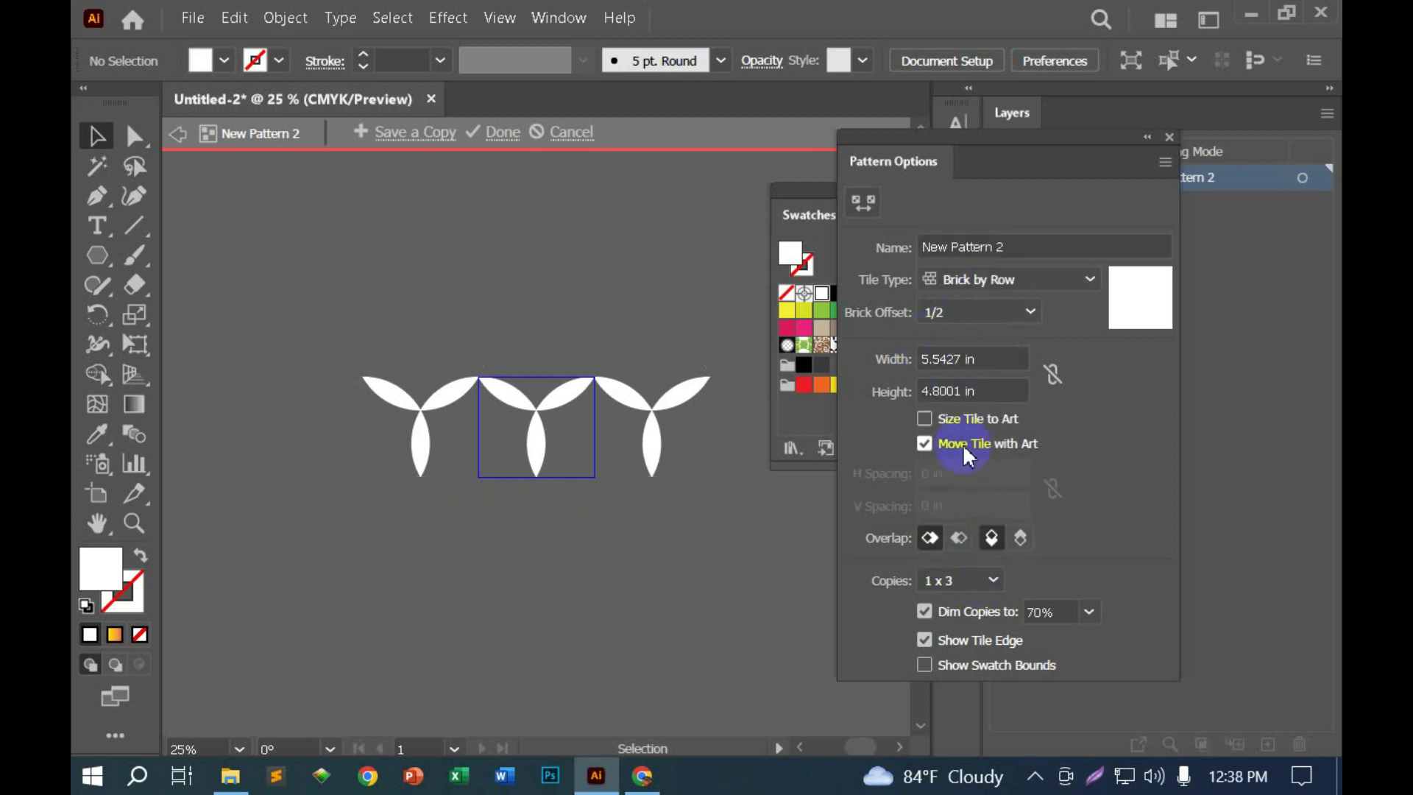
pyautogui.click(978, 580)
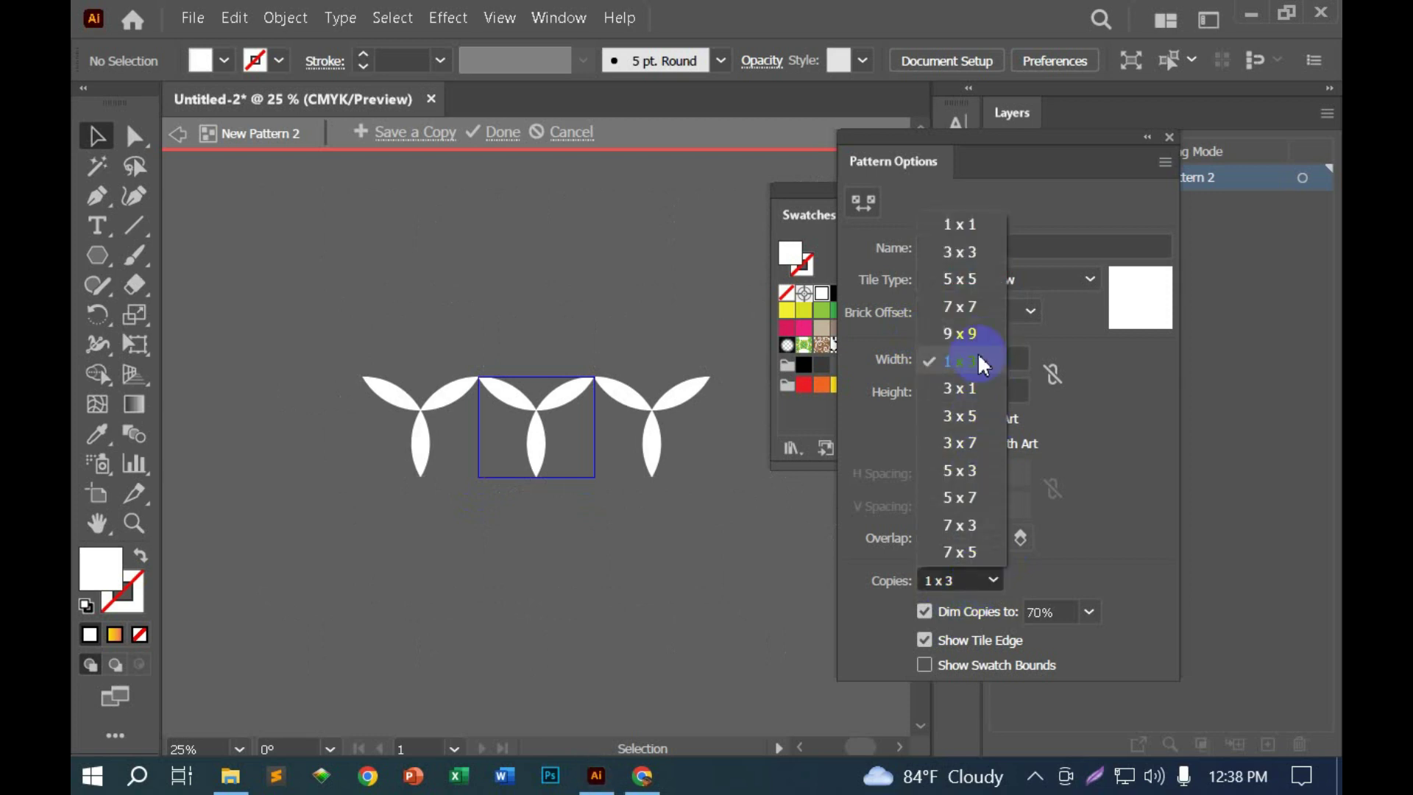
pyautogui.click(969, 339)
# Step: Set the pattern Tile Type to Hex by Column and finish it as New Pattern 2
pyautogui.click(1034, 279)
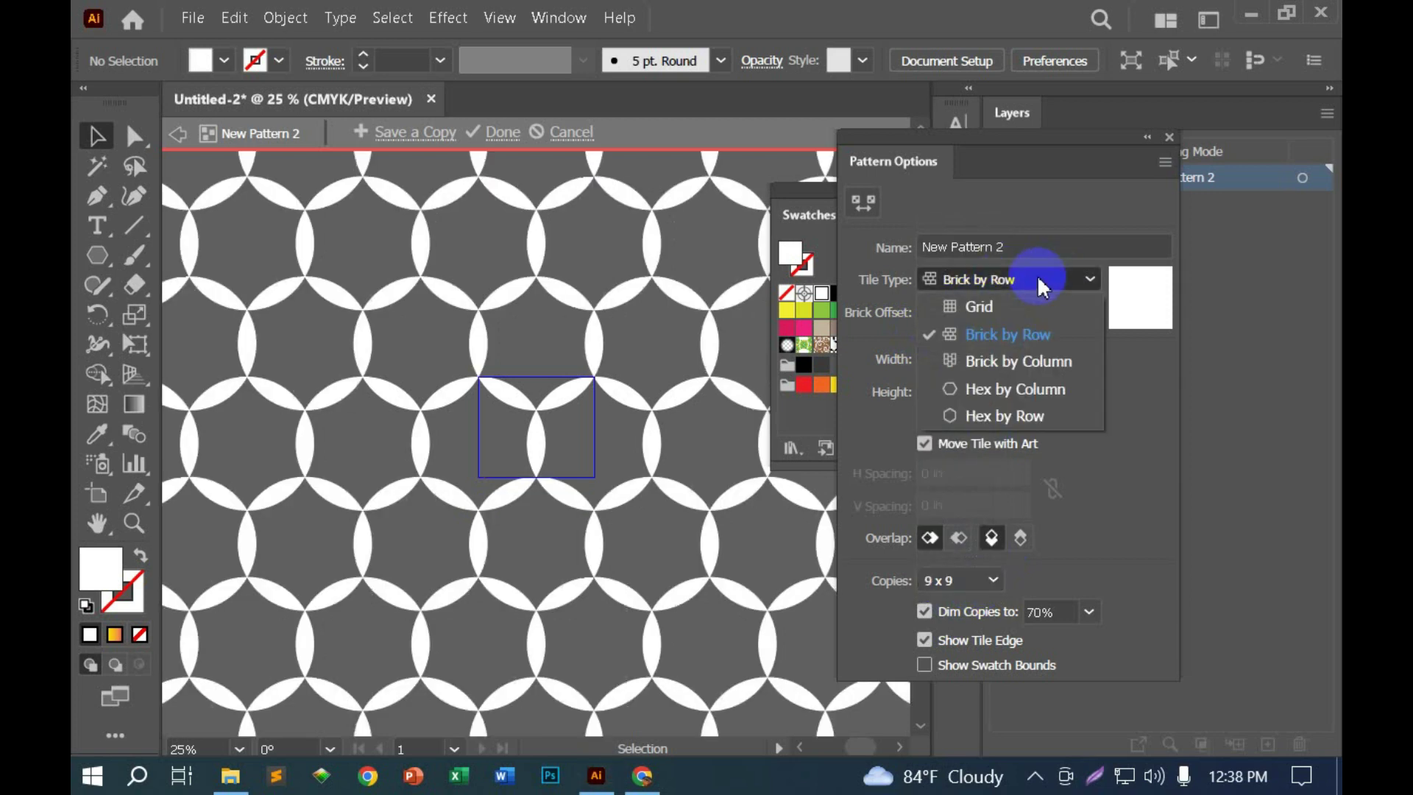
pyautogui.click(1019, 361)
pyautogui.click(1015, 279)
pyautogui.click(1004, 416)
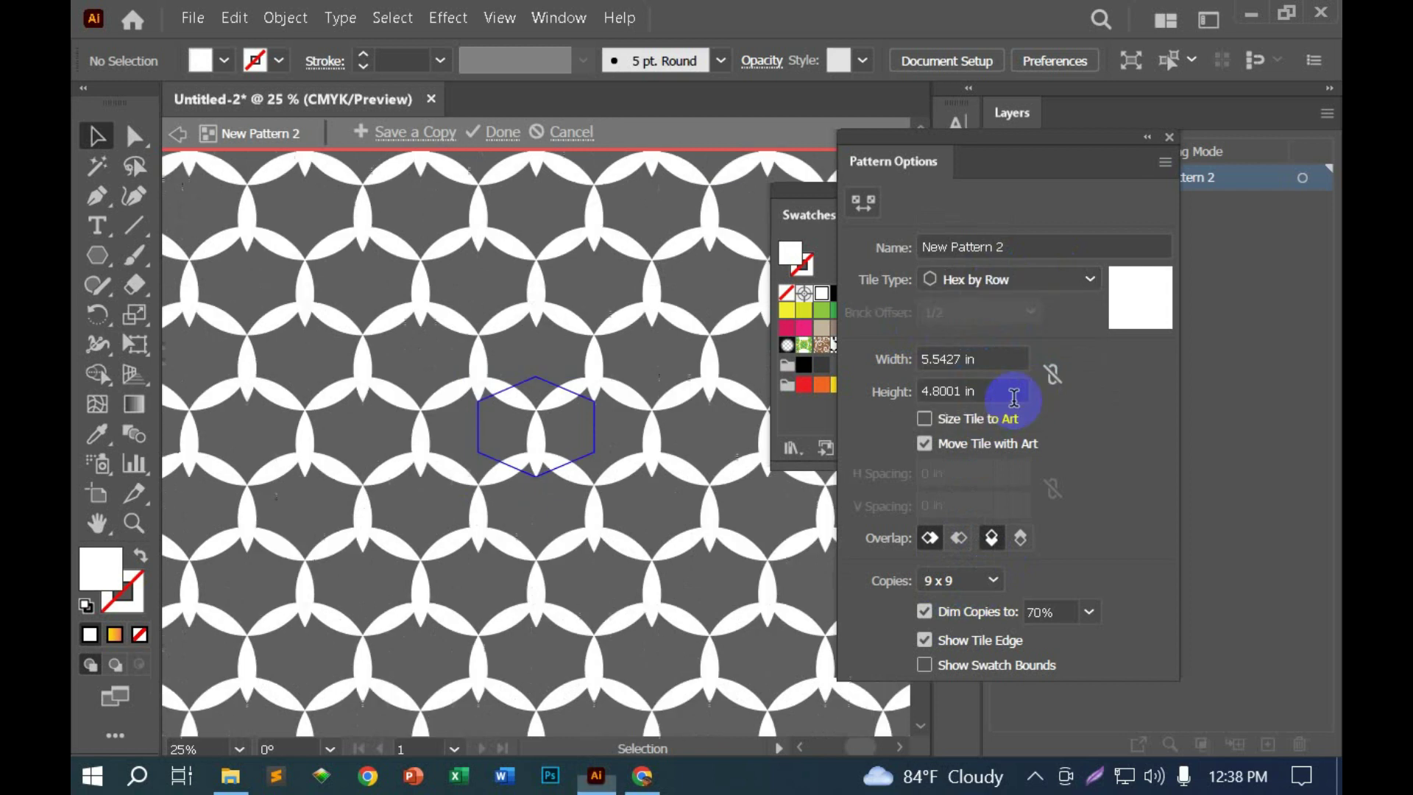
pyautogui.click(1011, 291)
pyautogui.click(1019, 385)
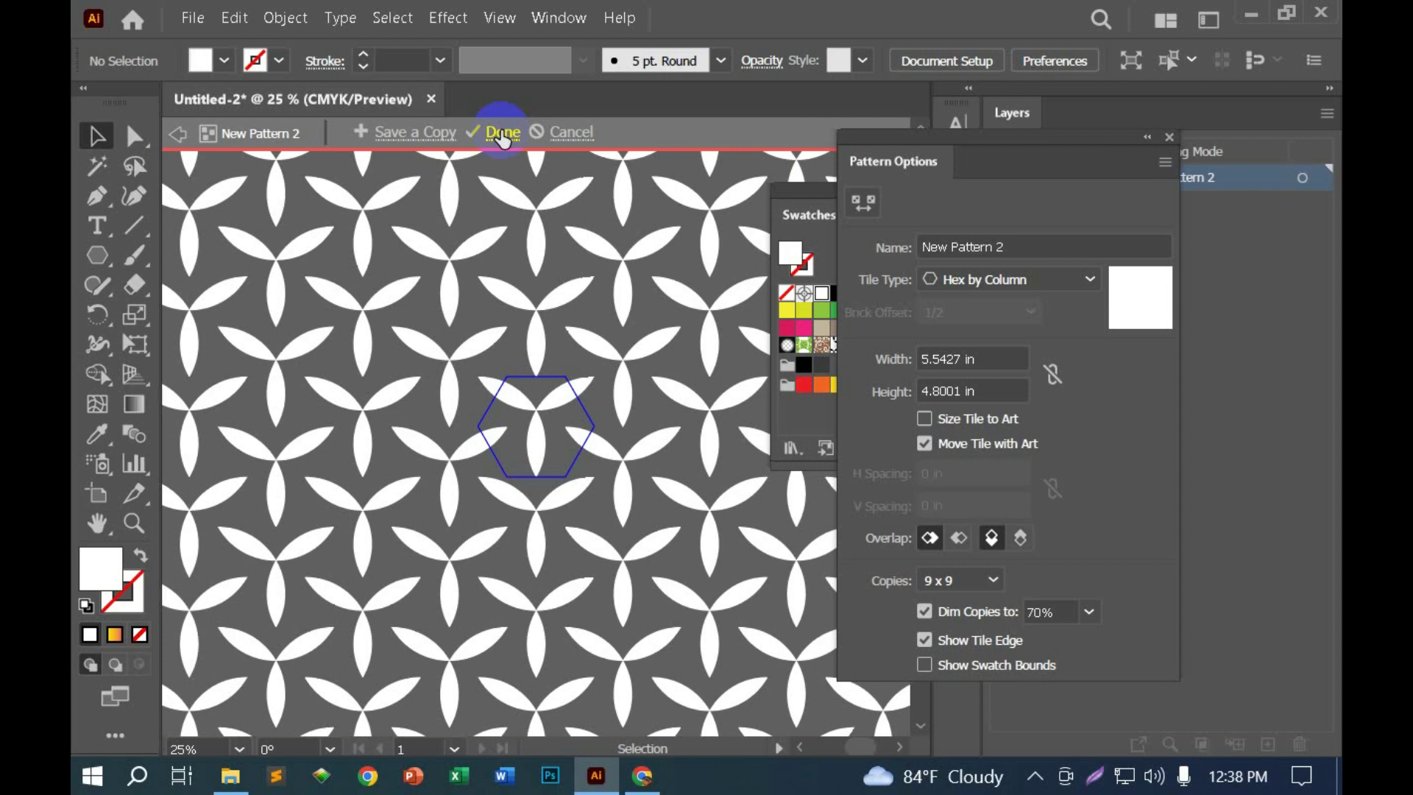
pyautogui.click(503, 132)
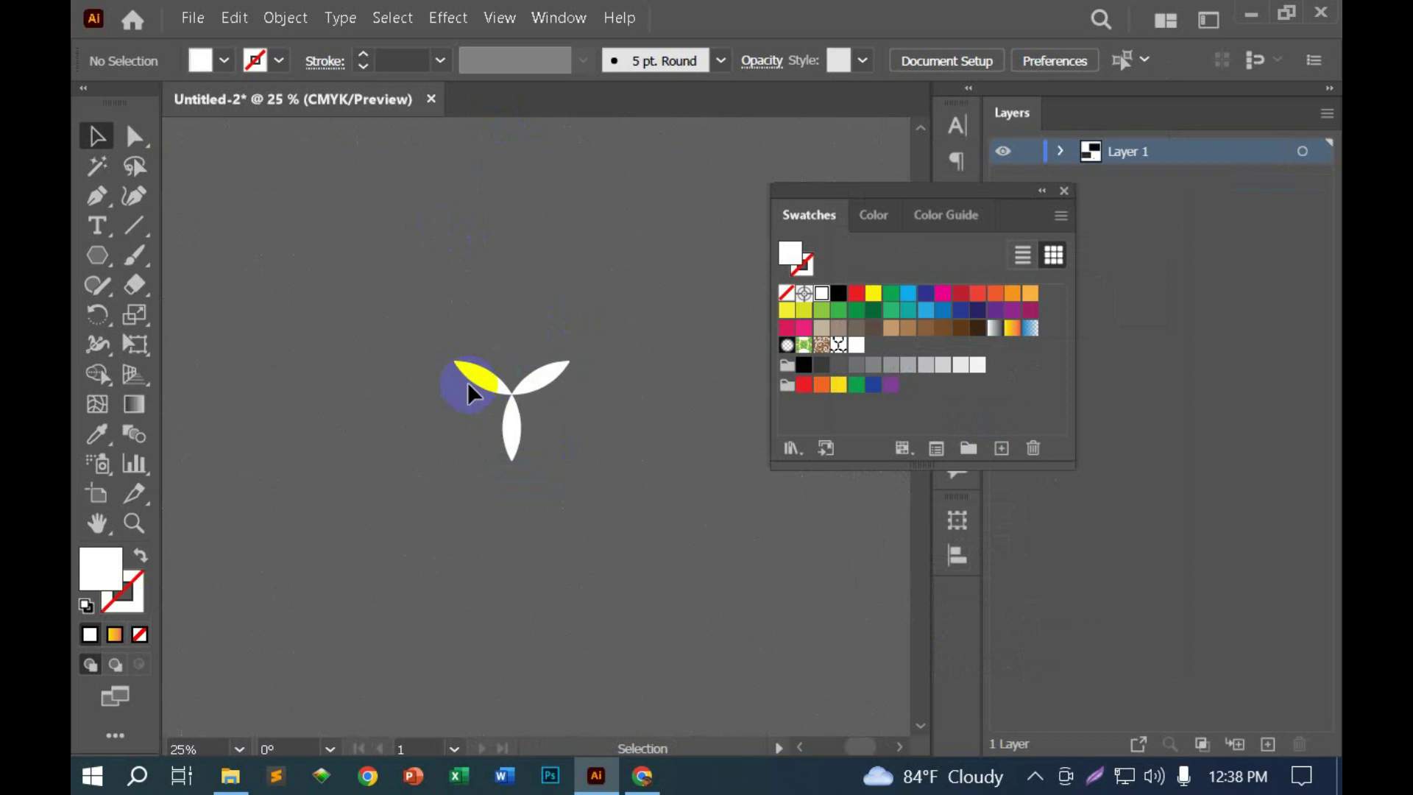
# Step: Draw a large rectangle below the logo filled with the trefoil pattern swatch
pyautogui.scroll(-3, 466, 382)
pyautogui.scroll(-2, 466, 382)
pyautogui.scroll(3, 346, 466)
pyautogui.moveTo(346, 466); pyautogui.dragTo(356, 274)
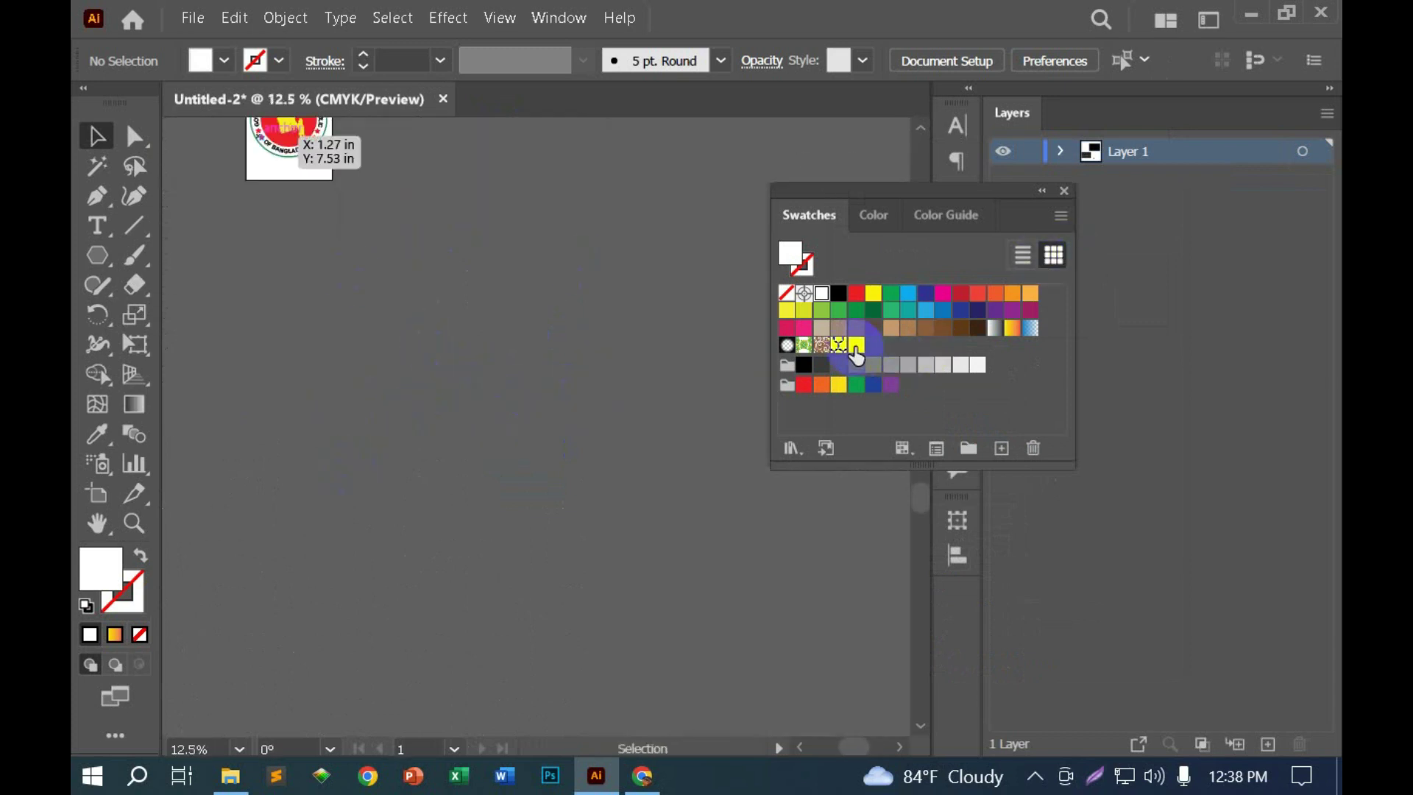
pyautogui.moveTo(856, 356); pyautogui.dragTo(406, 352)
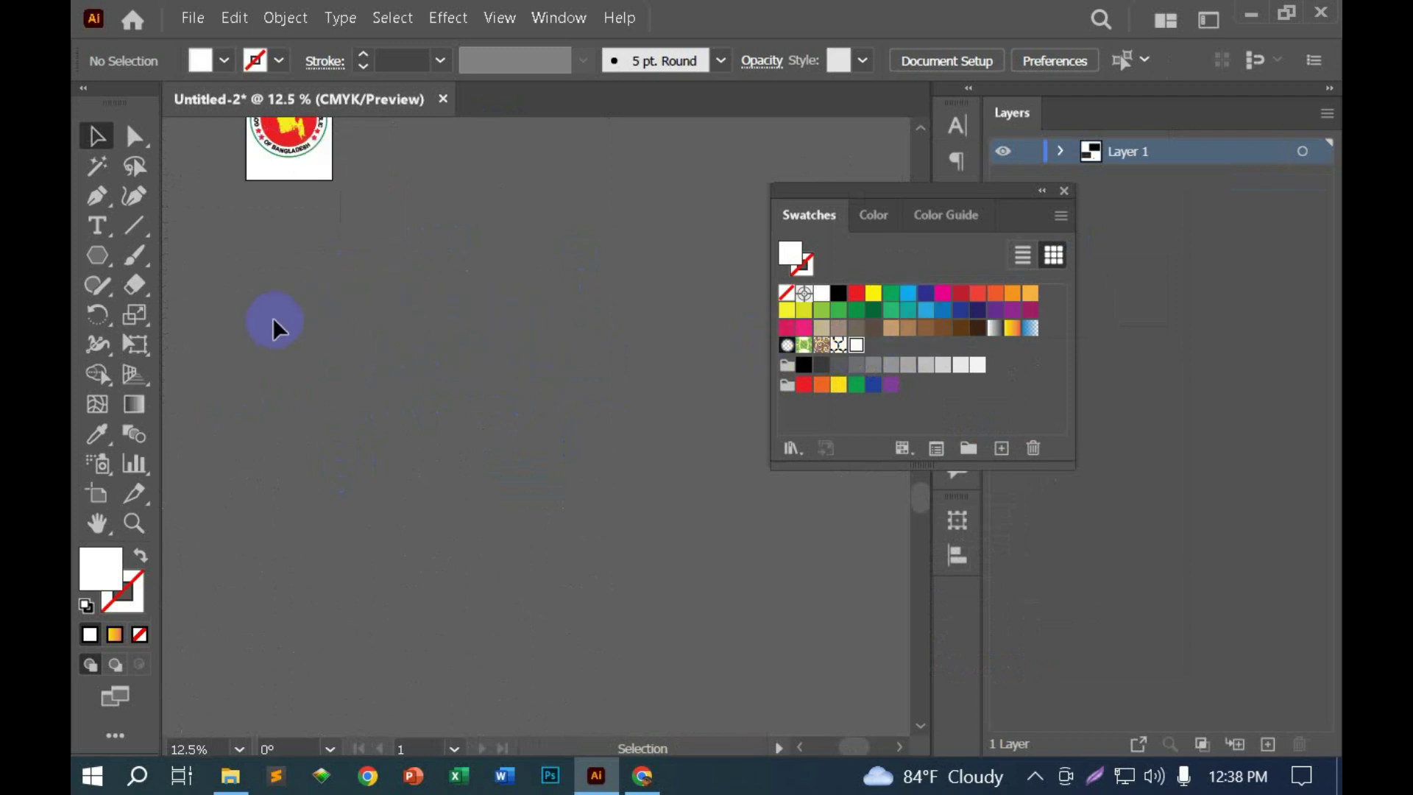
pyautogui.press('m')
pyautogui.moveTo(204, 269)
pyautogui.mouseDown()
pyautogui.moveTo(773, 659)
pyautogui.moveTo(518, 747)
pyautogui.mouseUp()
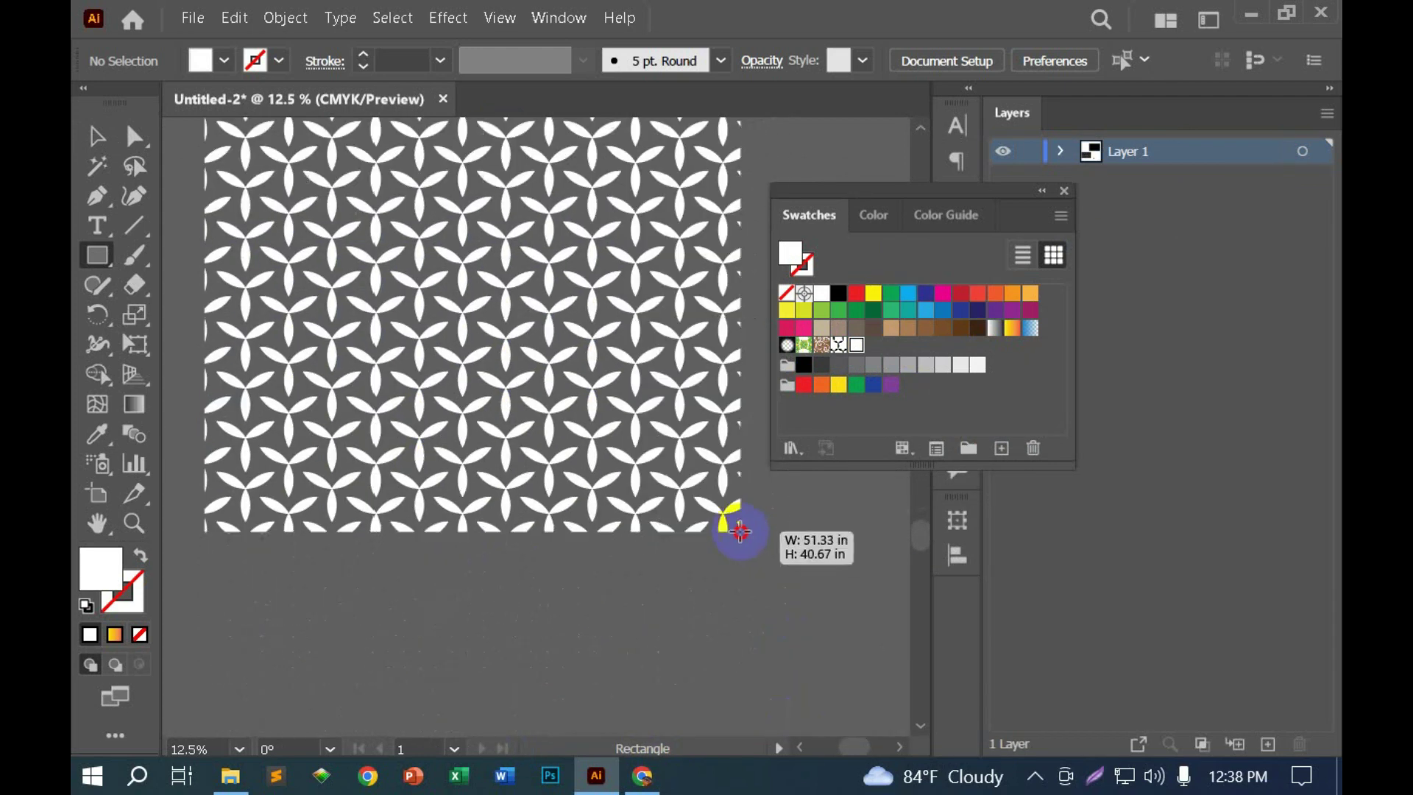
pyautogui.moveTo(519, 747); pyautogui.dragTo(822, 564)
# Step: Close the Swatches panel, return to the Selection tool, and deselect the rectangle
pyautogui.click(1065, 190)
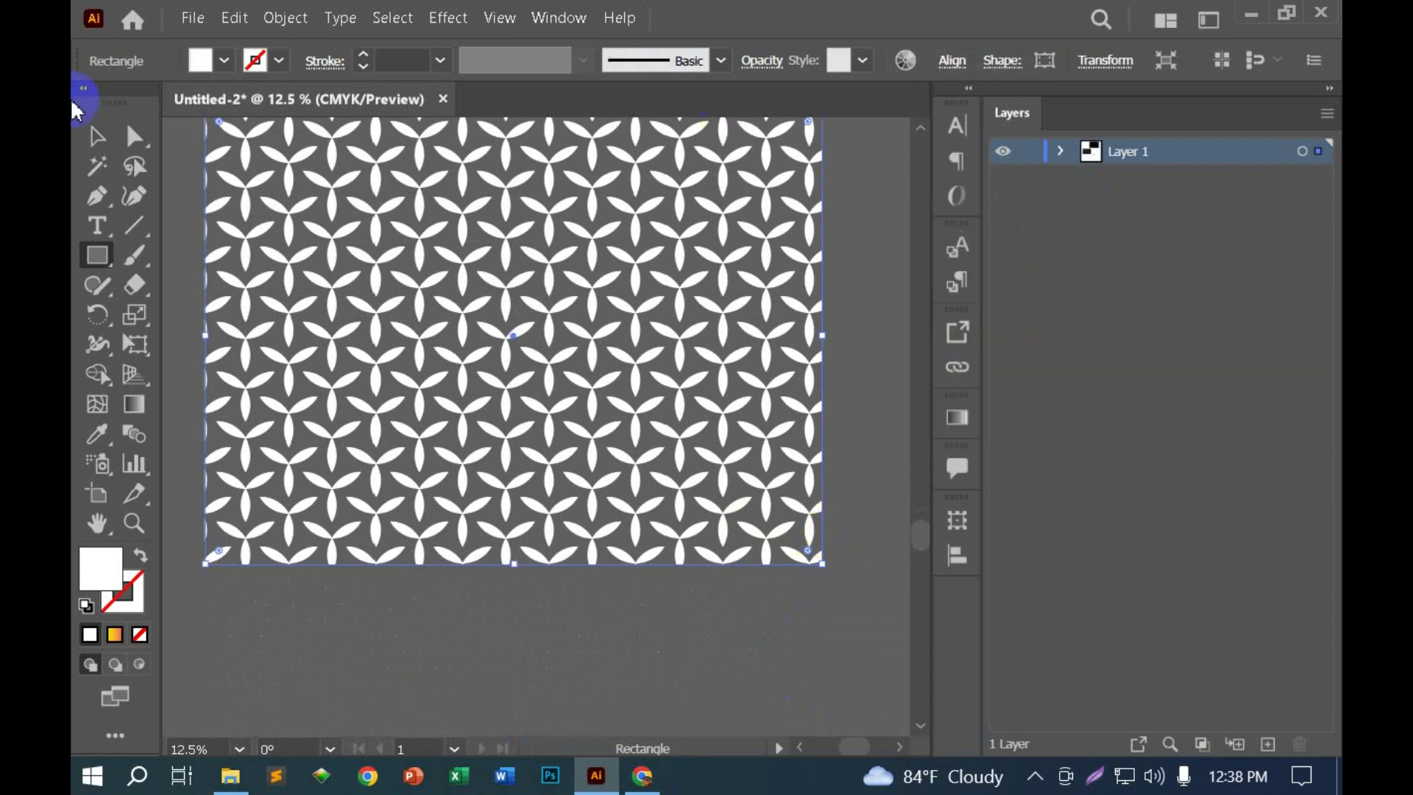
pyautogui.click(96, 140)
pyautogui.click(173, 196)
pyautogui.scroll(3, 258, 300)
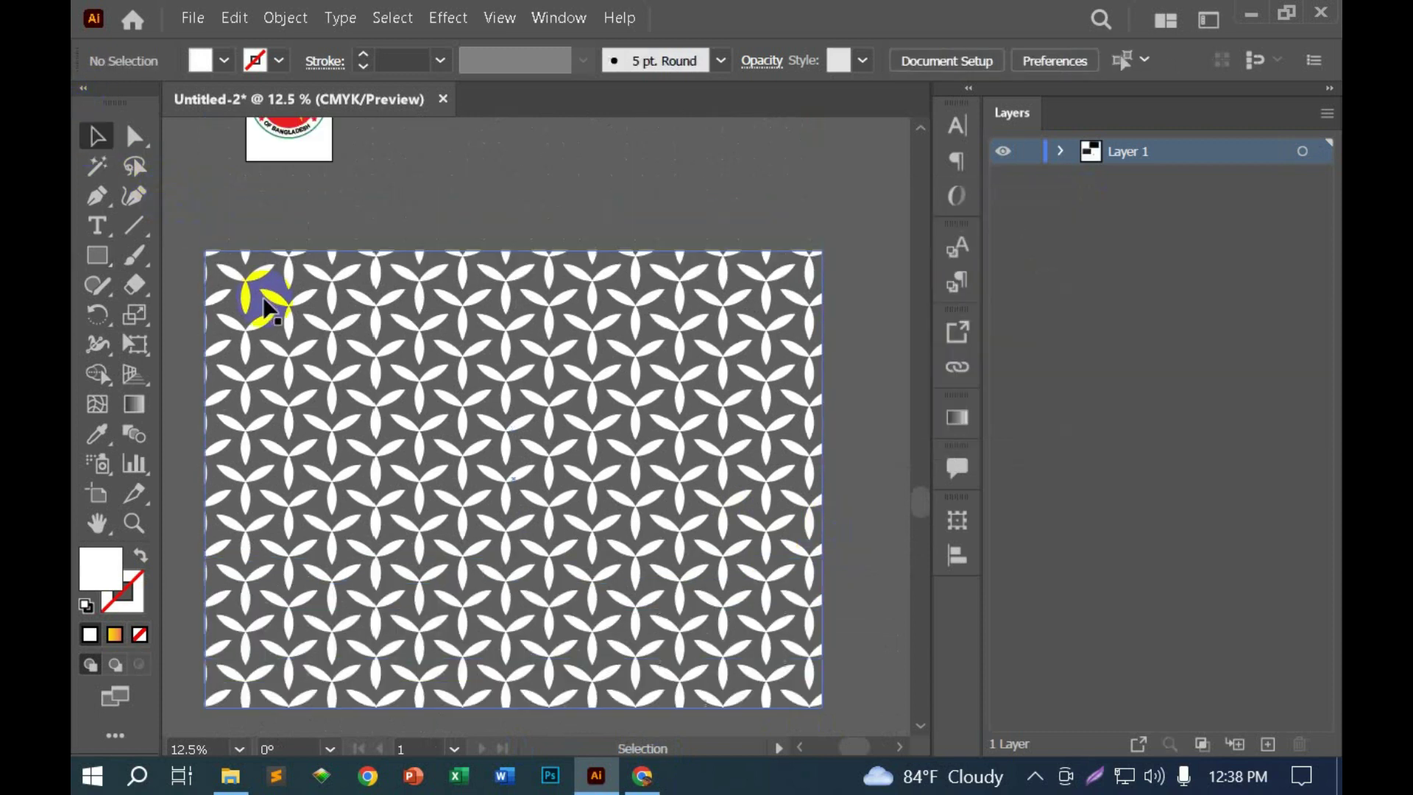
pyautogui.click(385, 372)
pyautogui.click(571, 190)
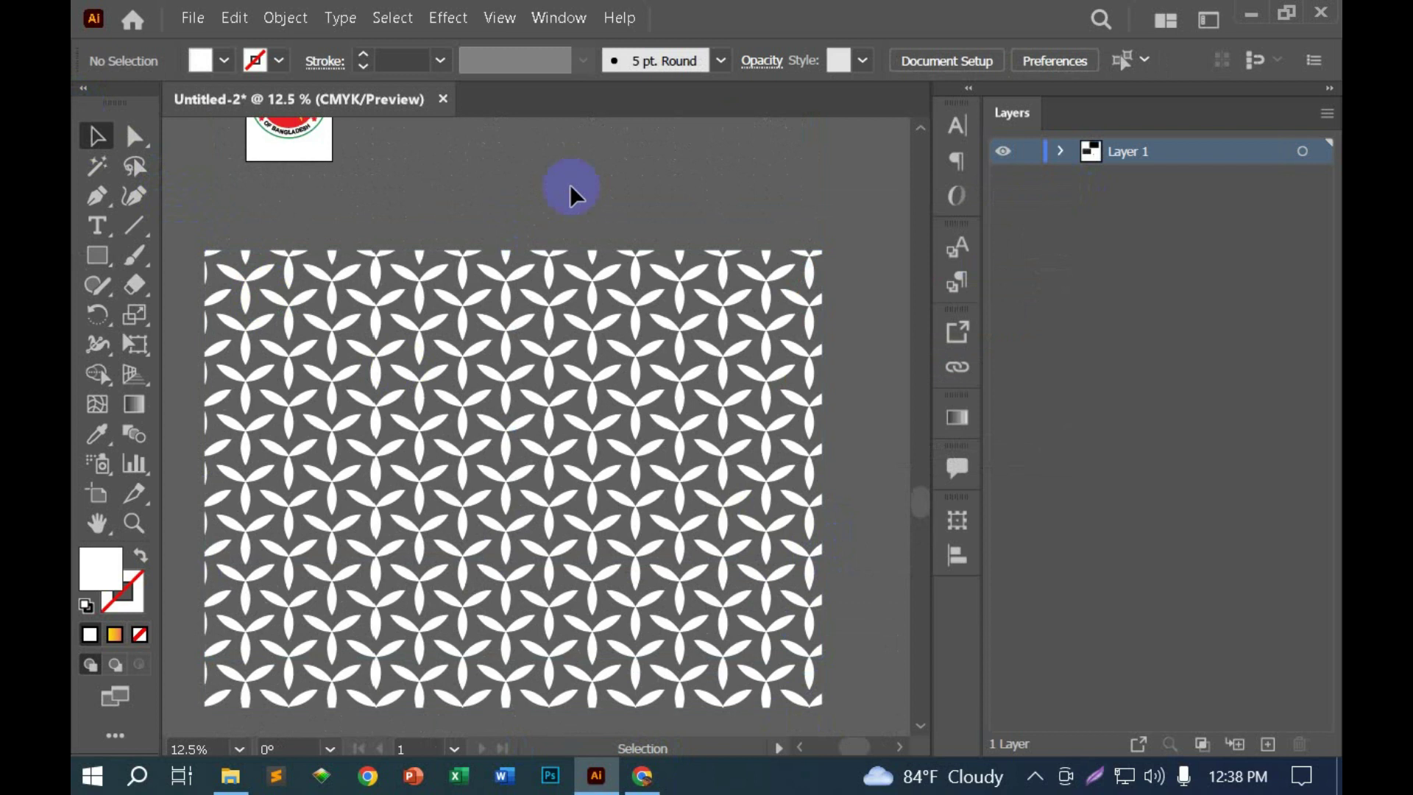